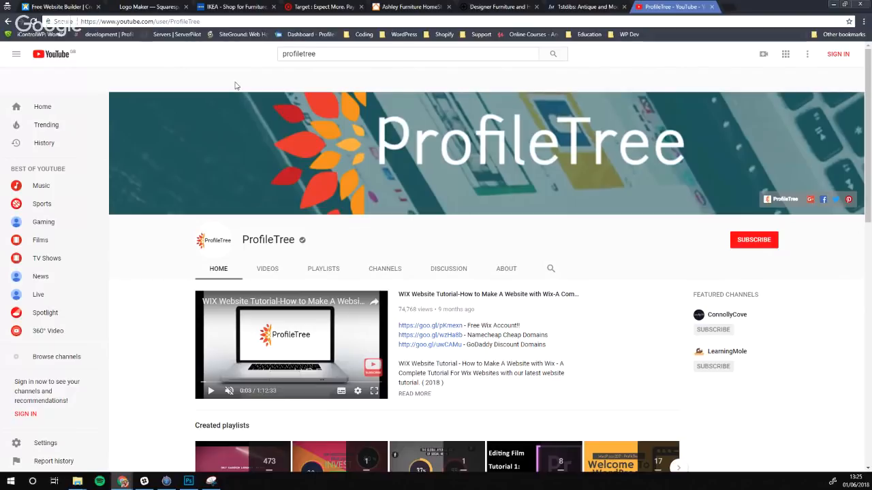
Switch from the ProfileTree YouTube channel to the Squarespace Logo Maker tab
{"action": "left_click", "coordinate": [164, 8]}
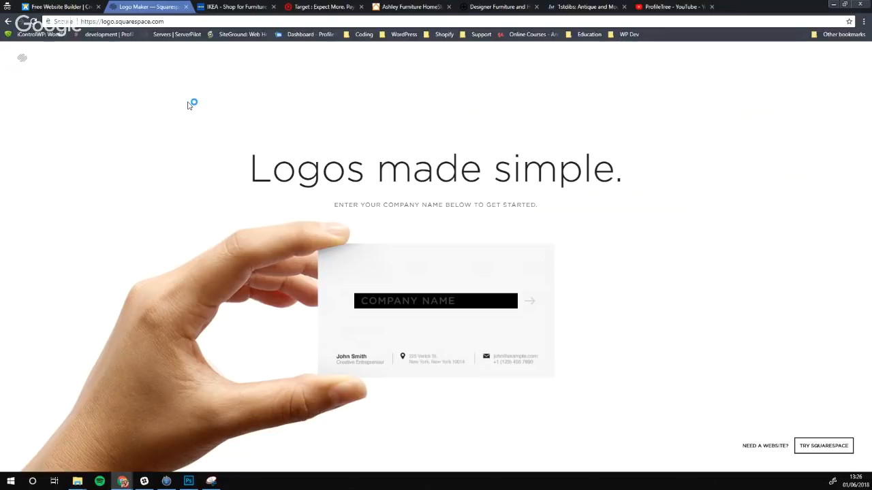
Enter ProfileTree as the company name and submit it to start a logo
{"action": "type", "text": "Prfo"}
{"action": "key", "text": "BackSpace"}
{"action": "key", "text": "BackSpace"}
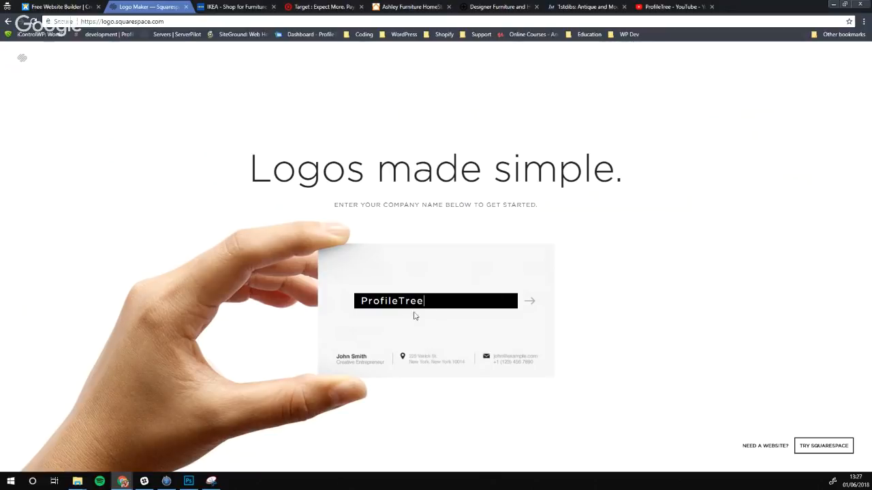
{"action": "left_click", "coordinate": [529, 301]}
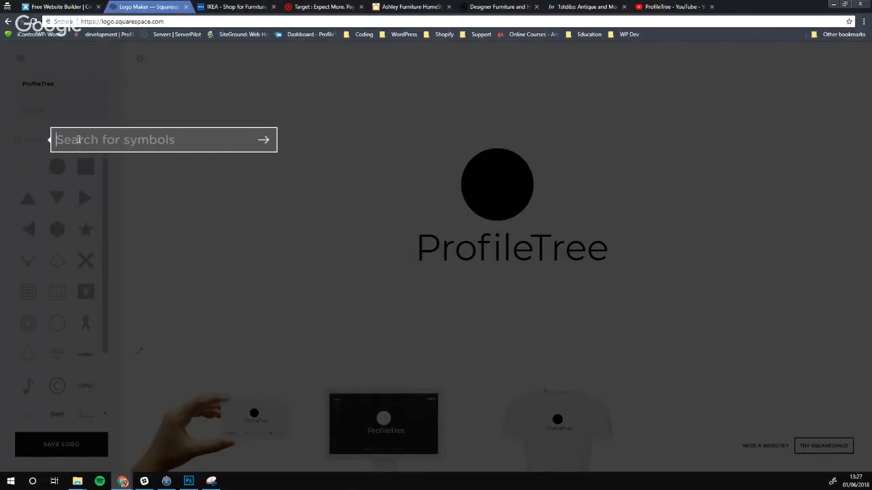
Search symbols for 'Tree', use the dark pine tree as the symbol, and select the wordmark
{"action": "type", "text": "Tree"}
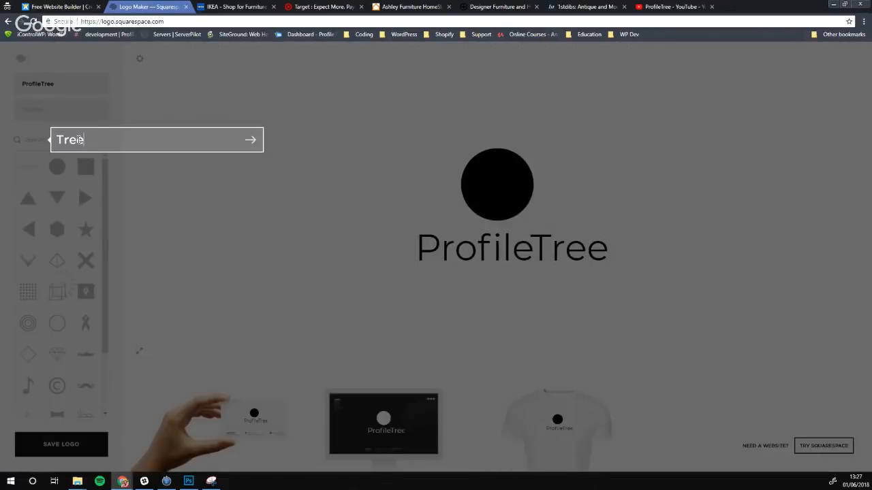
{"action": "key", "text": "Return"}
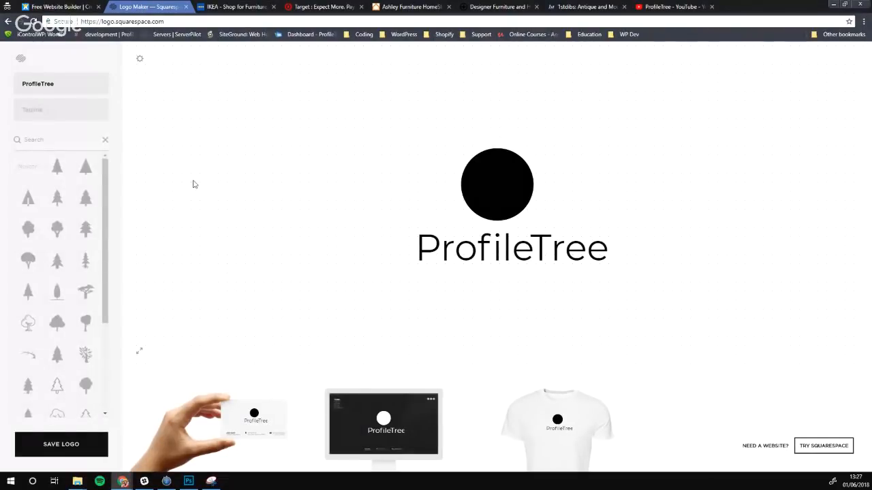
{"action": "left_click", "coordinate": [59, 263]}
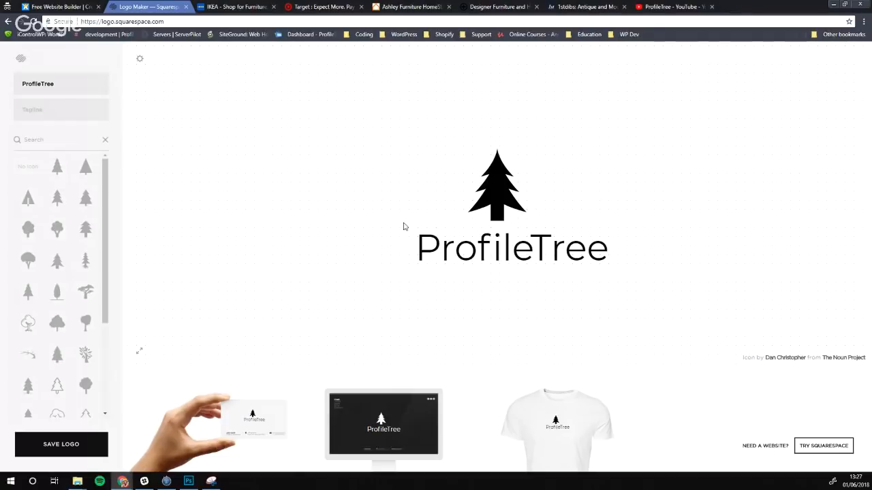
{"action": "left_click", "coordinate": [464, 263]}
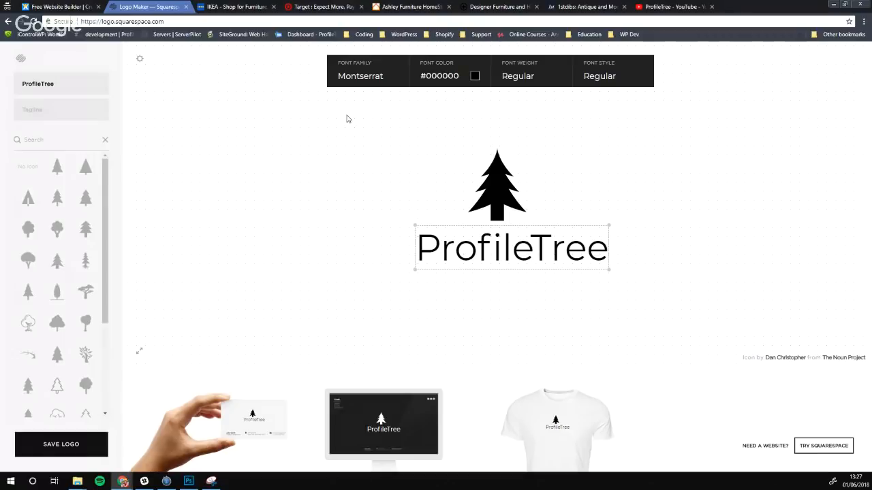
Change the ProfileTree wordmark font to Open Sans
{"action": "left_click", "coordinate": [363, 81]}
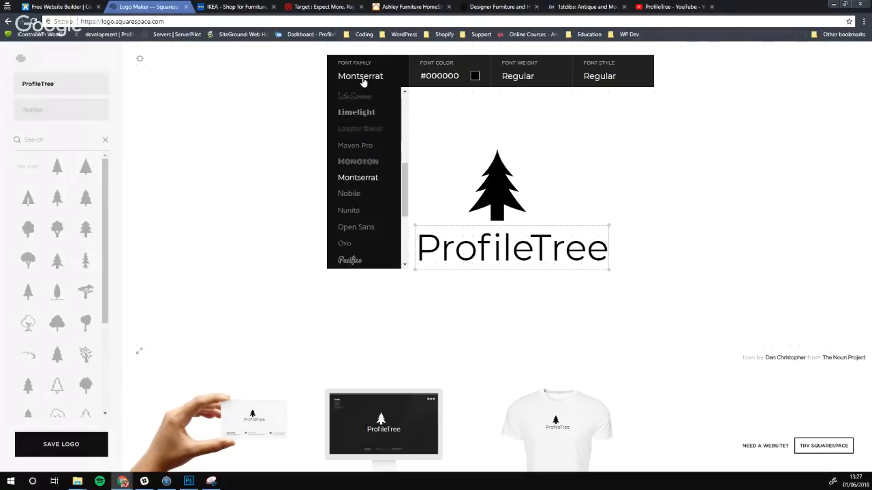
{"action": "scroll", "coordinate": [365, 204], "scroll_direction": "down", "scroll_amount": 1}
{"action": "left_click", "coordinate": [362, 181]}
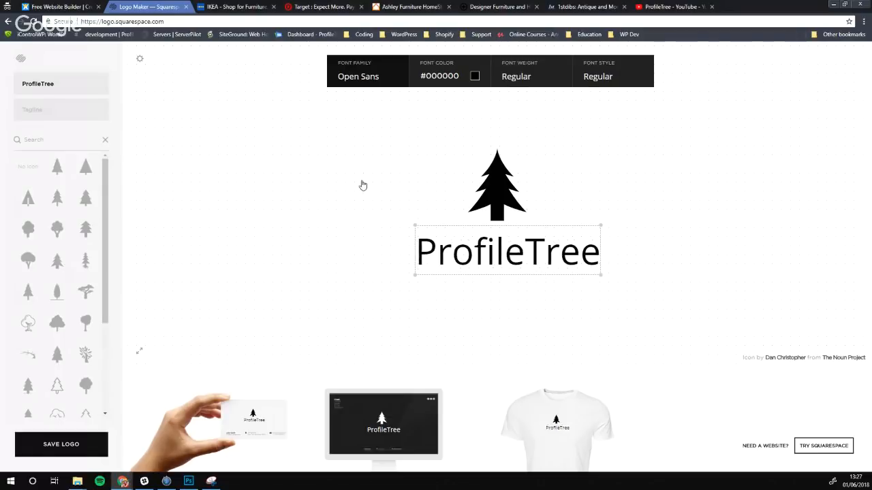
{"action": "left_click", "coordinate": [368, 83]}
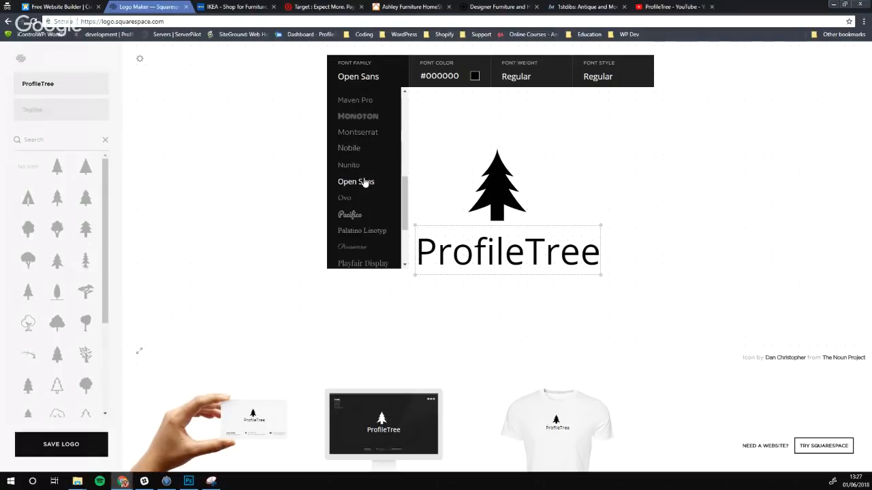
{"action": "scroll", "coordinate": [363, 185], "scroll_direction": "down", "scroll_amount": 3}
{"action": "scroll", "coordinate": [365, 186], "scroll_direction": "down", "scroll_amount": 1}
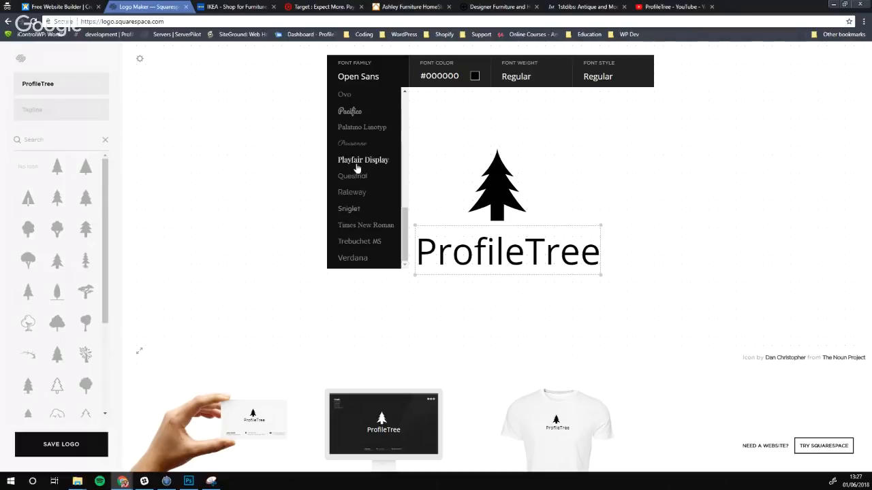
{"action": "scroll", "coordinate": [358, 170], "scroll_direction": "up", "scroll_amount": 10}
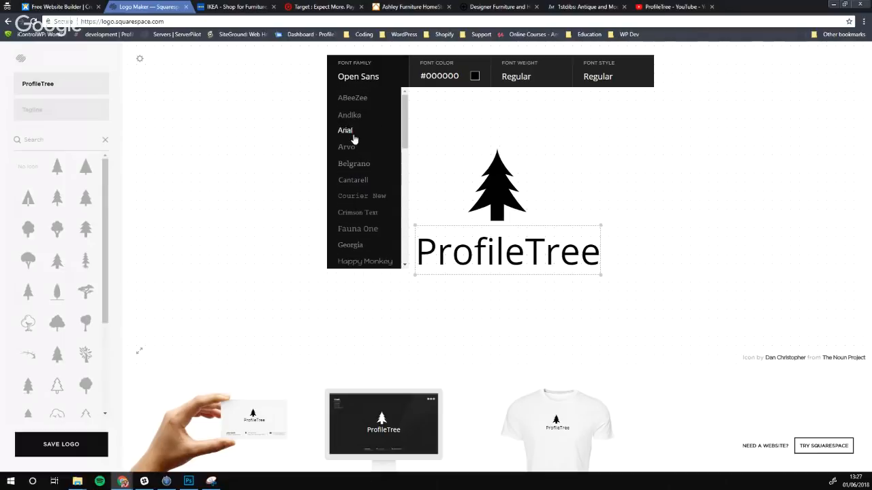
{"action": "scroll", "coordinate": [361, 216], "scroll_direction": "down", "scroll_amount": 6}
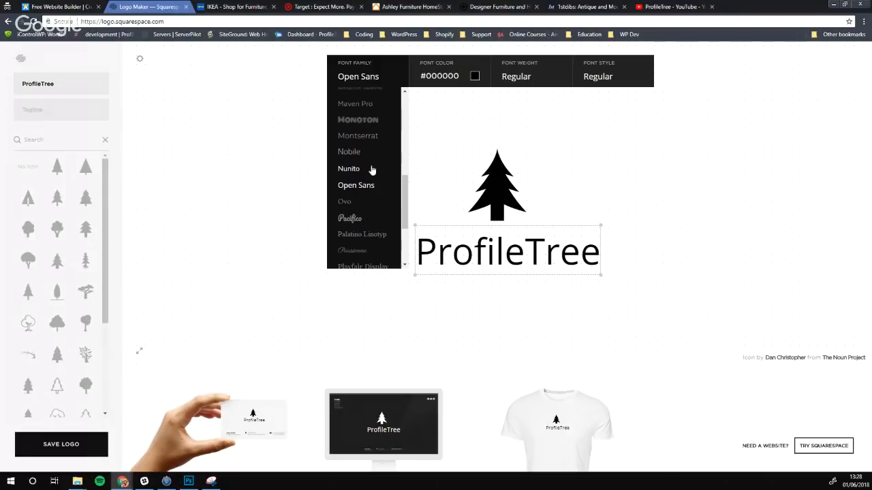
{"action": "scroll", "coordinate": [358, 138], "scroll_direction": "down", "scroll_amount": 1}
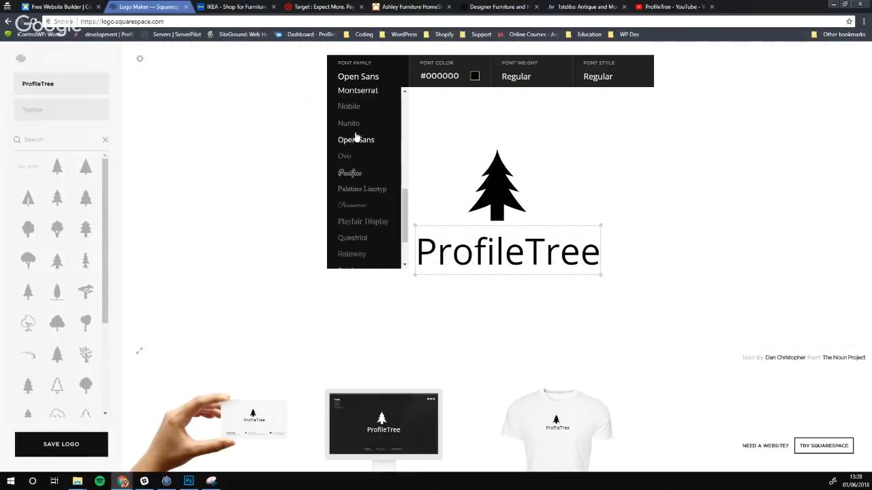
{"action": "left_click", "coordinate": [366, 141]}
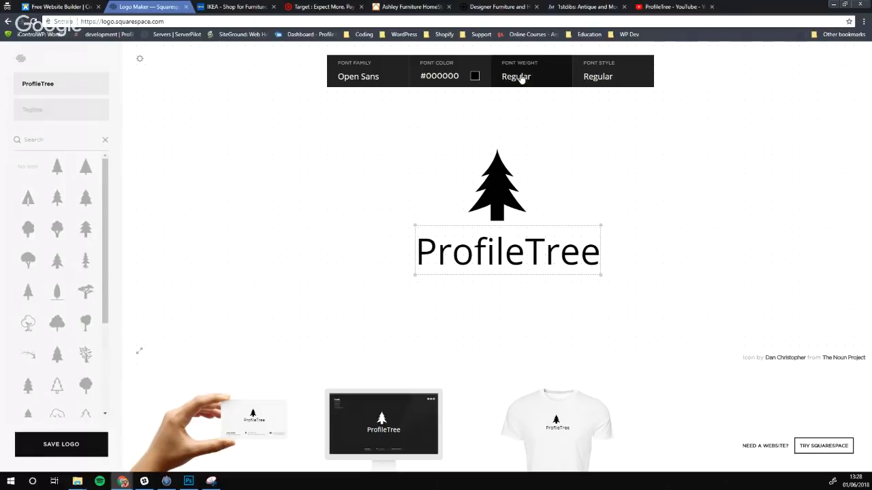
Move the tree symbol and the ProfileTree wordmark further left on the canvas
{"action": "left_click", "coordinate": [559, 194]}
{"action": "left_click_drag", "start_coordinate": [501, 205], "coordinate": [380, 208]}
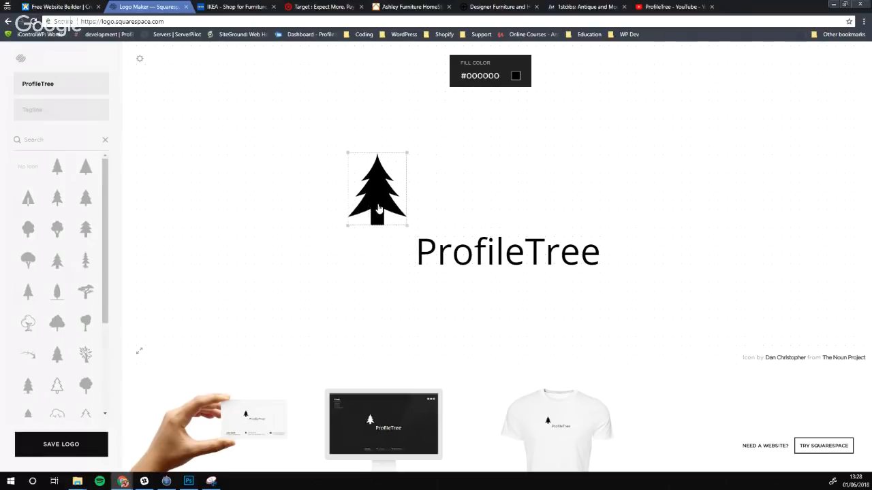
{"action": "left_click_drag", "start_coordinate": [476, 266], "coordinate": [399, 274]}
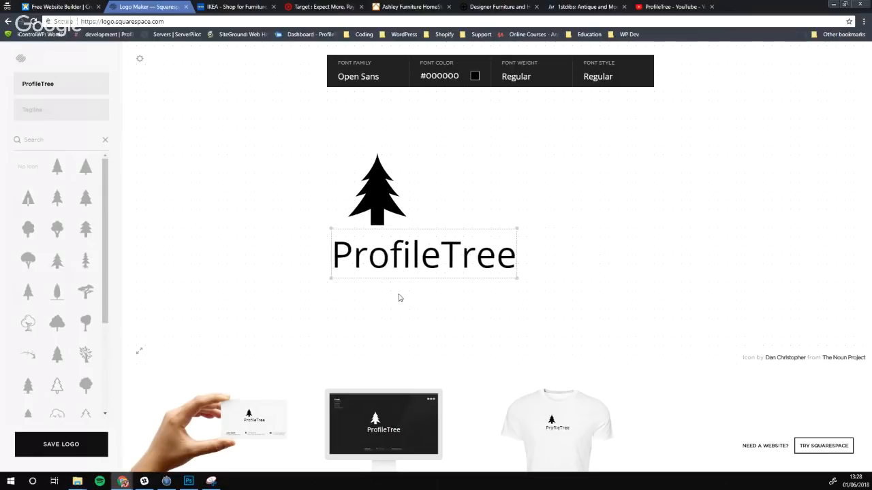
{"action": "left_click", "coordinate": [400, 298]}
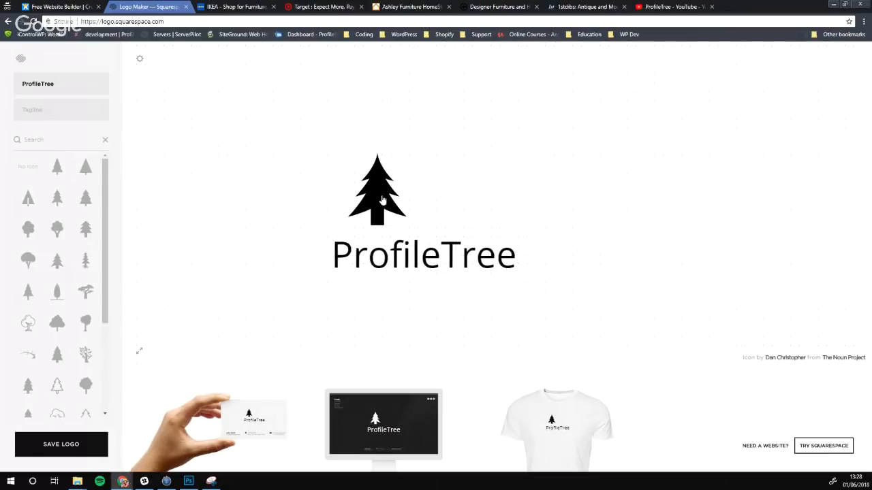
Add the tagline 'Handcrafted Furniture' and drag it beneath ProfileTree
{"action": "left_click", "coordinate": [46, 110]}
{"action": "type", "text": "Hand"}
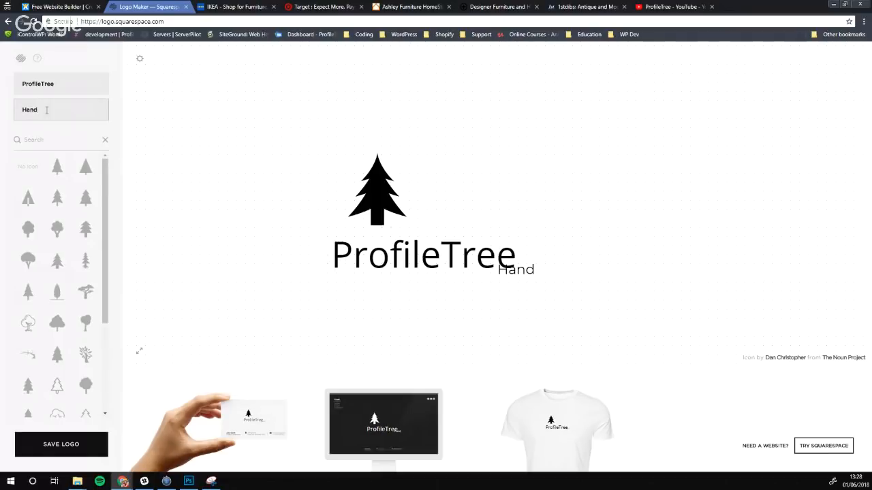
{"action": "type", "text": "crafted Fu"}
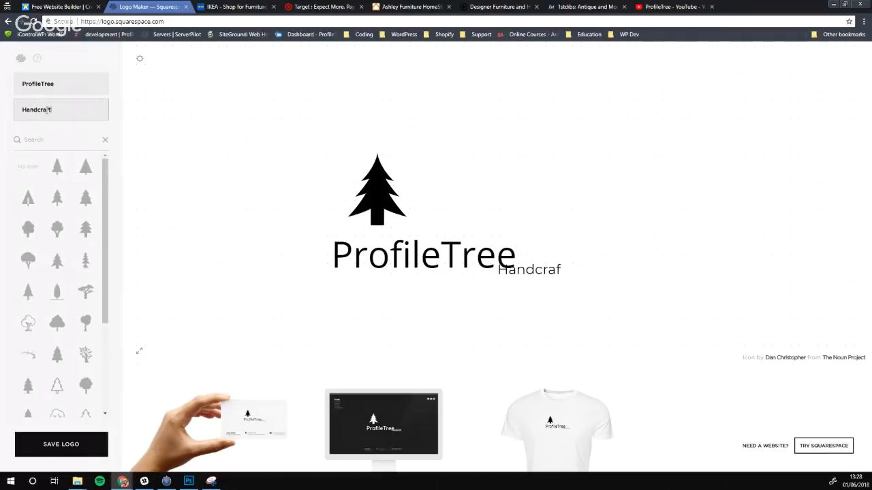
{"action": "type", "text": "rniture"}
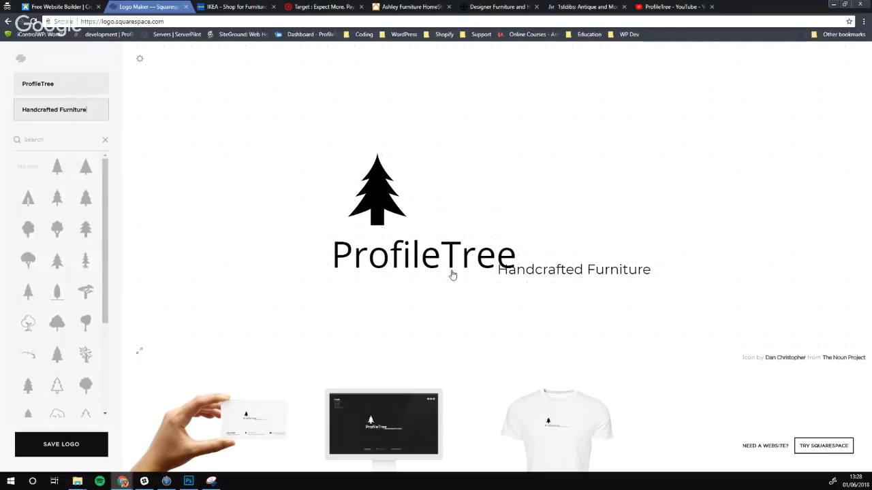
{"action": "left_click", "coordinate": [600, 274]}
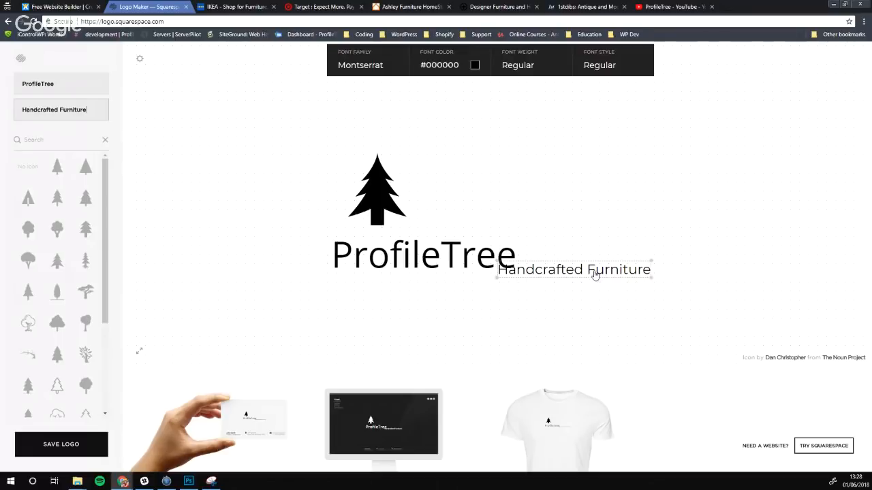
{"action": "left_click_drag", "start_coordinate": [547, 277], "coordinate": [412, 294]}
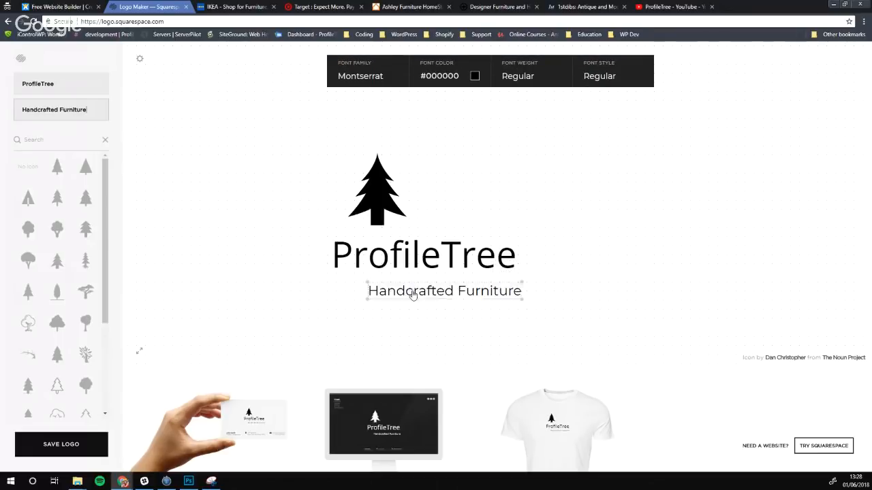
{"action": "left_click", "coordinate": [623, 253]}
{"action": "left_click", "coordinate": [408, 292]}
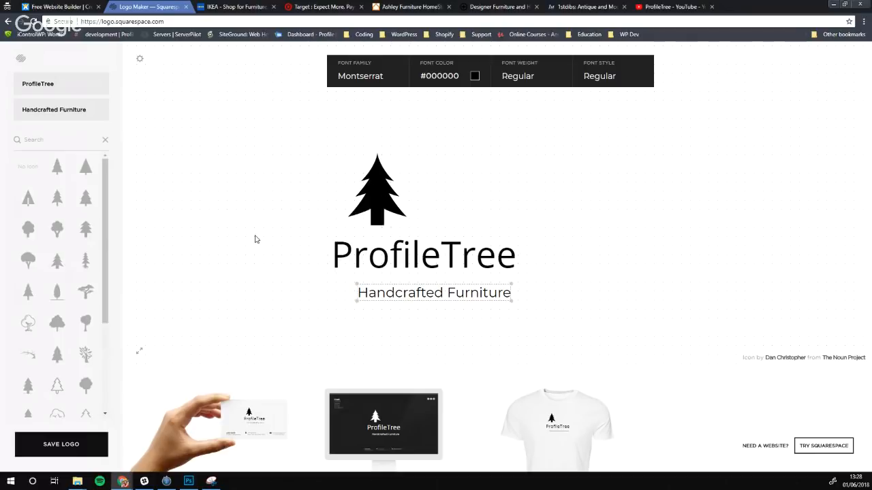
Shift ProfileTree left and switch its font back to Montserrat
{"action": "left_click", "coordinate": [340, 260]}
{"action": "left_click_drag", "start_coordinate": [393, 266], "coordinate": [338, 269]}
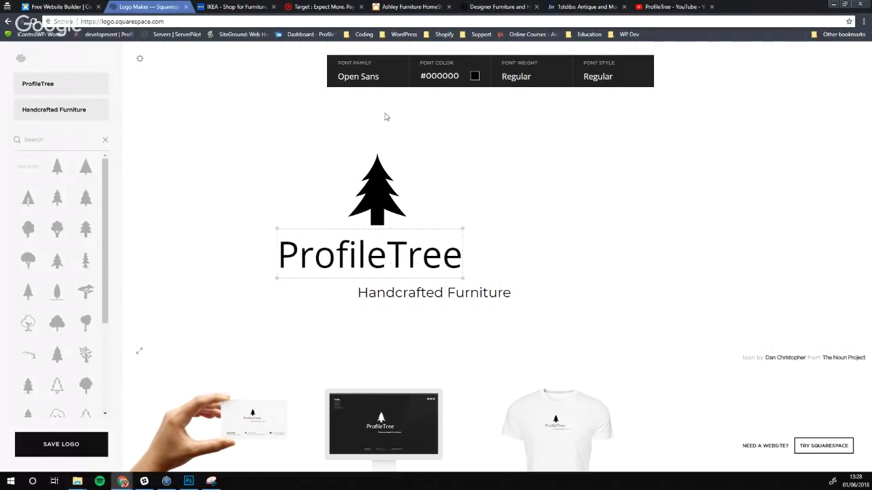
{"action": "left_click", "coordinate": [369, 77]}
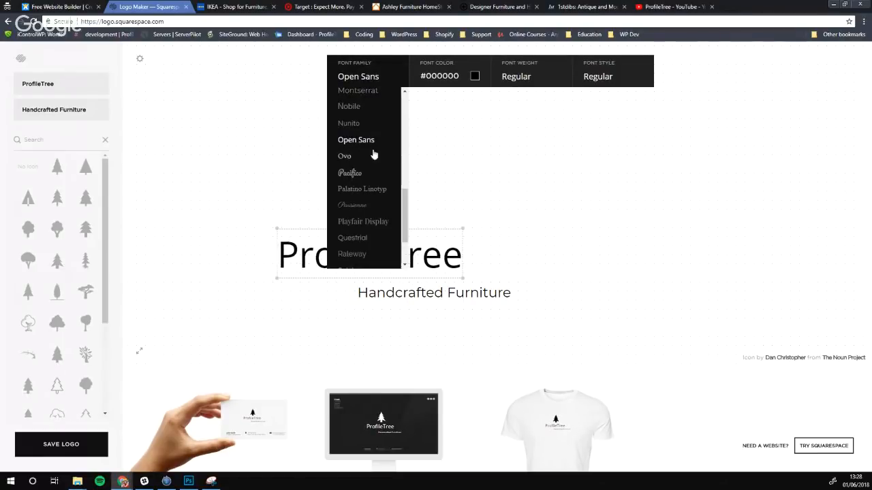
{"action": "left_click", "coordinate": [363, 96]}
Nudge ProfileTree left and tuck the Handcrafted Furniture tagline directly beneath it
{"action": "left_click", "coordinate": [300, 296]}
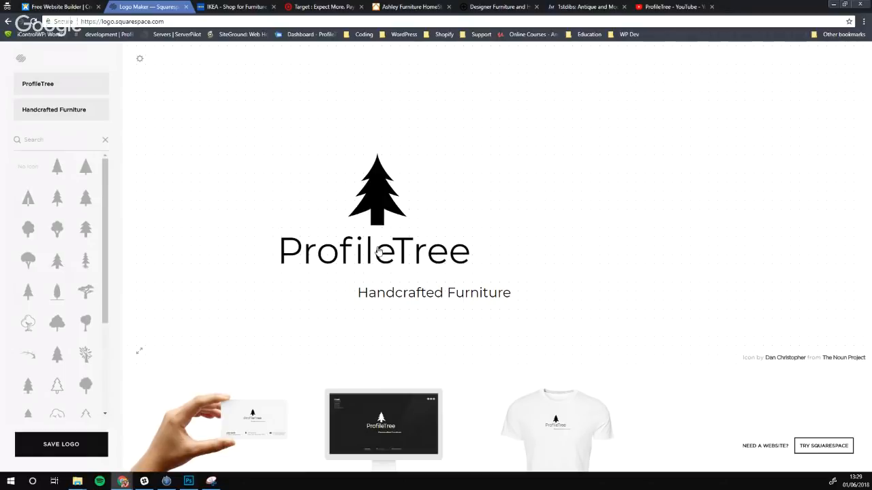
{"action": "left_click_drag", "start_coordinate": [380, 252], "coordinate": [351, 246]}
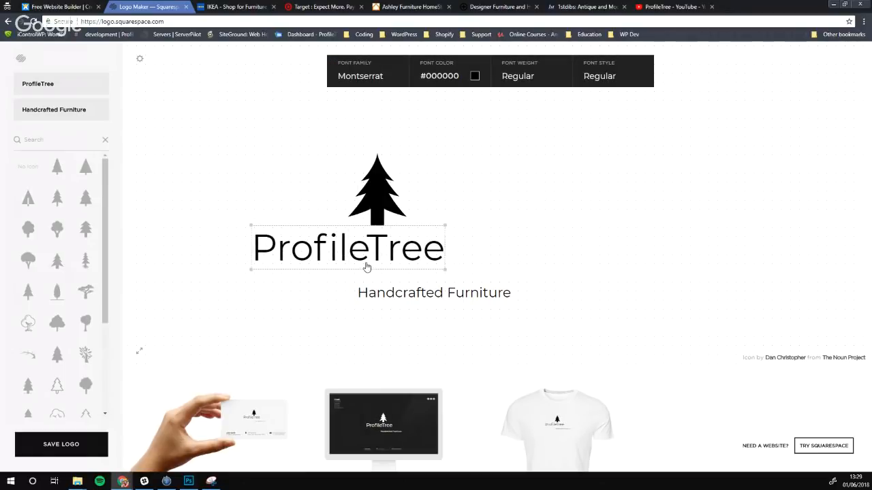
{"action": "left_click_drag", "start_coordinate": [400, 298], "coordinate": [348, 276]}
{"action": "left_click", "coordinate": [347, 296]}
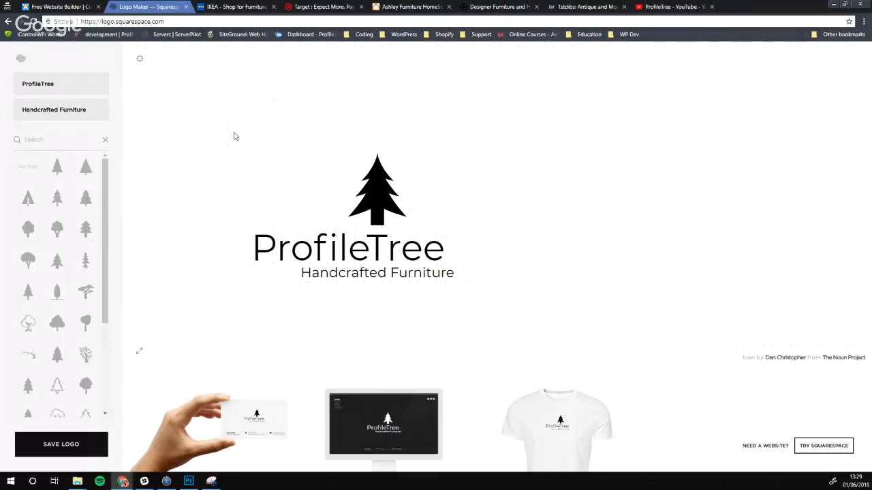
Swap the pine symbol for the wide round-canopy tree icon
{"action": "left_click_drag", "start_coordinate": [378, 207], "coordinate": [390, 208]}
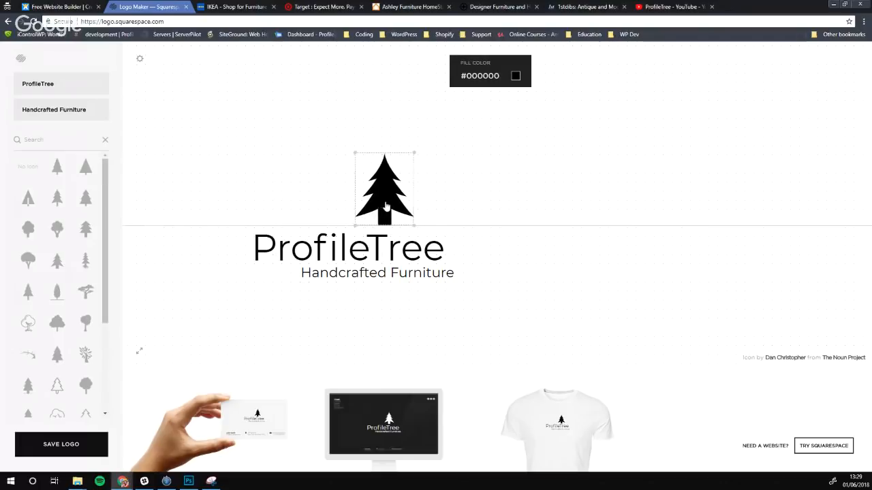
{"action": "scroll", "coordinate": [84, 256], "scroll_direction": "down", "scroll_amount": 2}
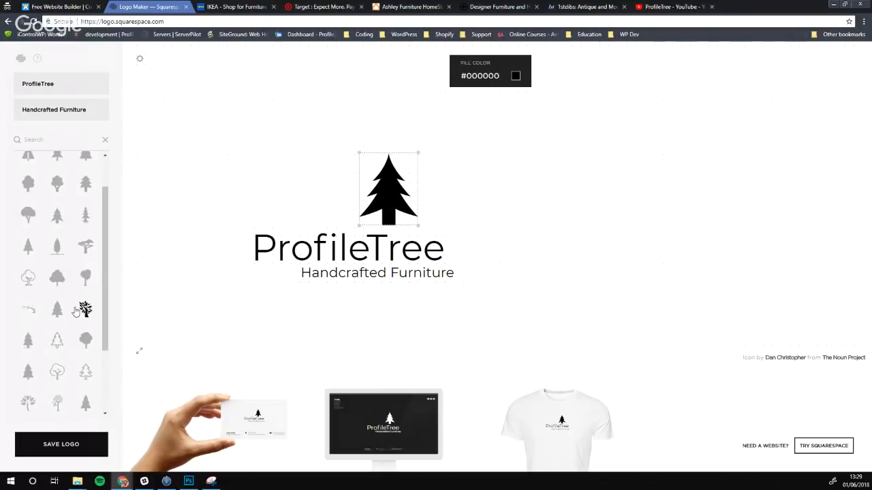
{"action": "scroll", "coordinate": [74, 307], "scroll_direction": "down", "scroll_amount": 2}
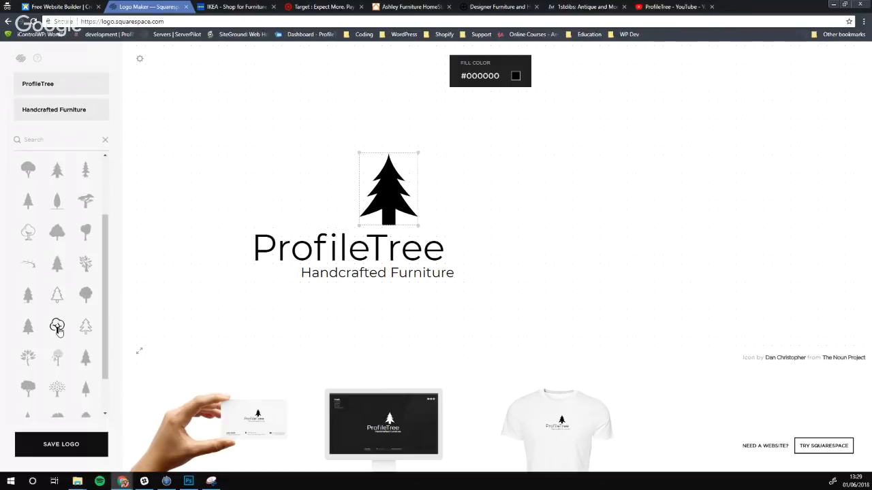
{"action": "scroll", "coordinate": [65, 309], "scroll_direction": "down", "scroll_amount": 2}
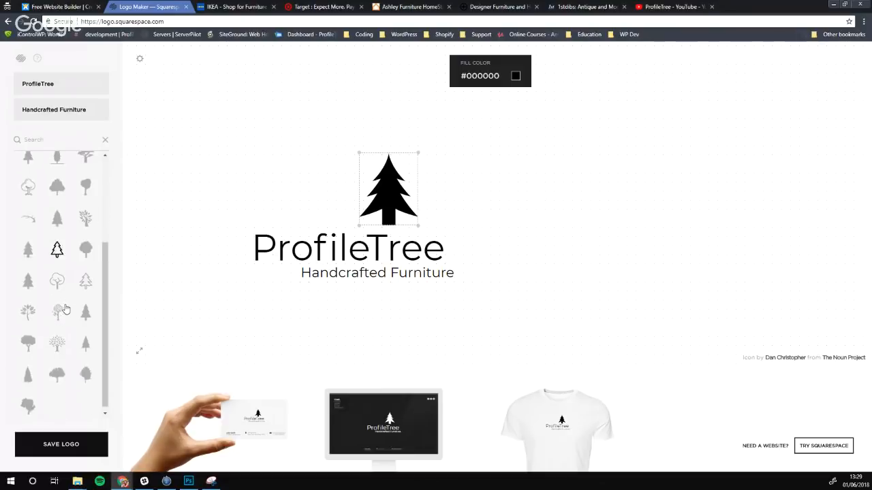
{"action": "left_click", "coordinate": [83, 374]}
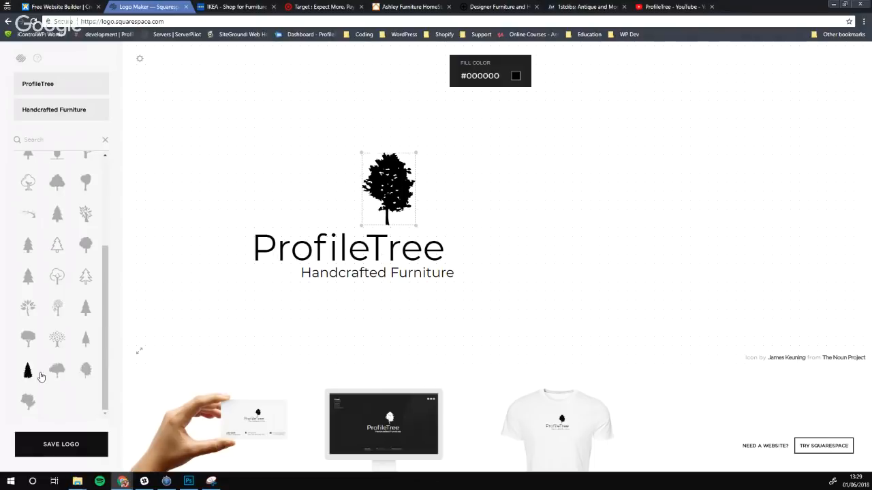
{"action": "left_click", "coordinate": [57, 373]}
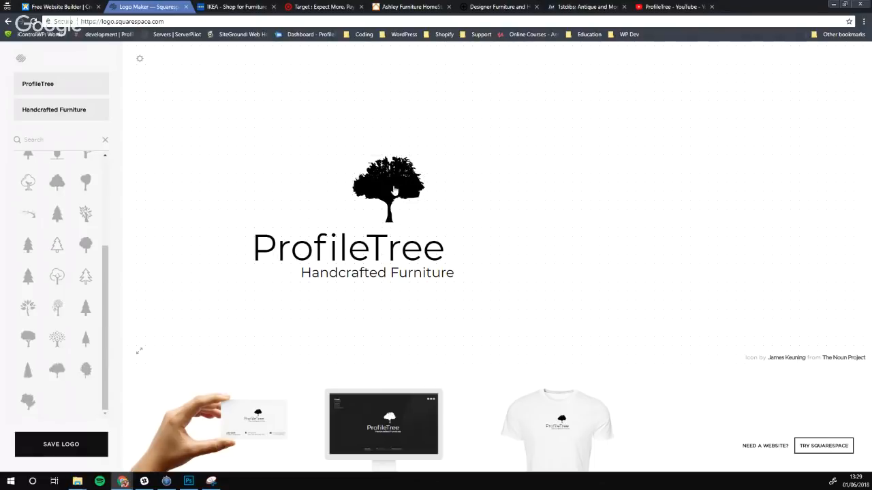
Enlarge the round-canopy tree and centre it over the ProfileTree wordmark
{"action": "left_click_drag", "start_coordinate": [395, 194], "coordinate": [209, 240]}
{"action": "mouse_move", "coordinate": [238, 198]}
{"action": "left_mouse_down"}
{"action": "mouse_move", "coordinate": [266, 189]}
{"action": "mouse_move", "coordinate": [290, 158]}
{"action": "mouse_move", "coordinate": [250, 193]}
{"action": "left_mouse_up"}
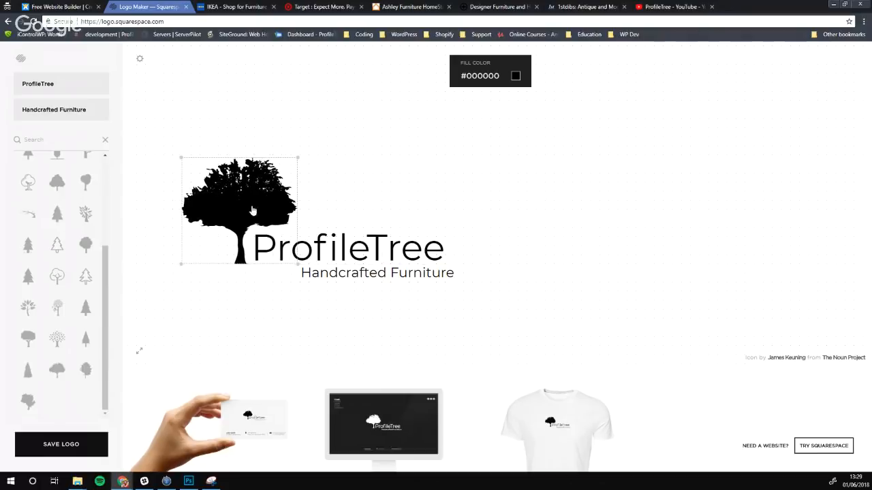
{"action": "left_click", "coordinate": [285, 325]}
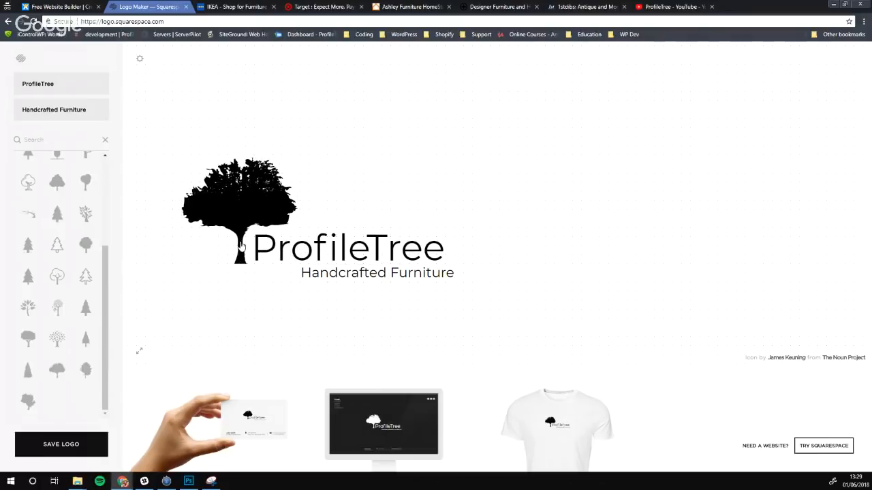
{"action": "left_click_drag", "start_coordinate": [240, 233], "coordinate": [332, 233]}
{"action": "left_click", "coordinate": [280, 335]}
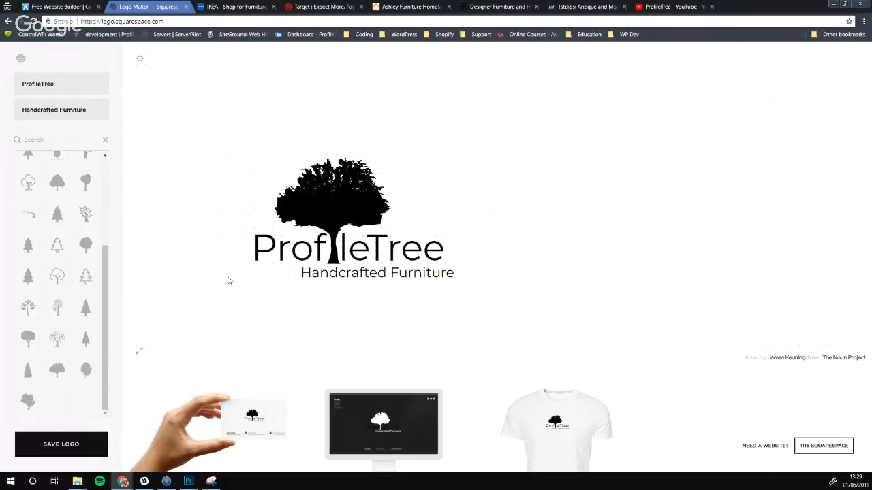
Raise the tree clear above ProfileTree, then bring up Logo Inspiration.psd in Photoshop
{"action": "left_click_drag", "start_coordinate": [336, 215], "coordinate": [351, 175]}
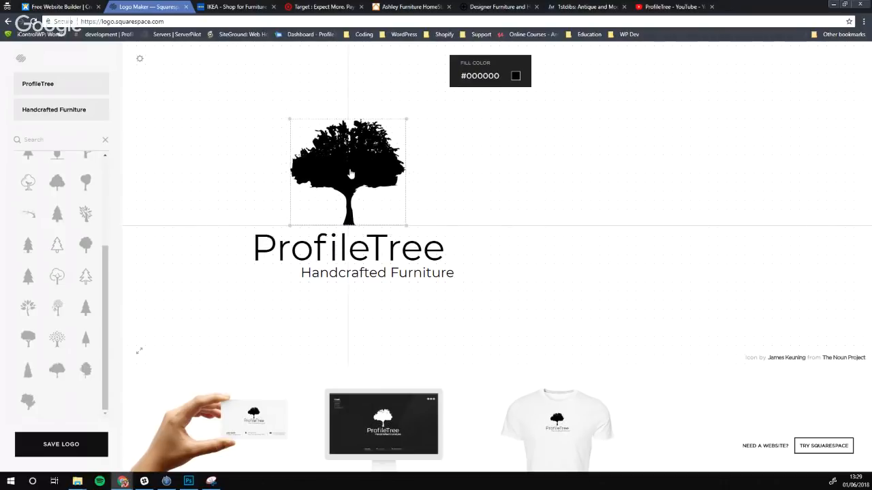
{"action": "left_click", "coordinate": [254, 326]}
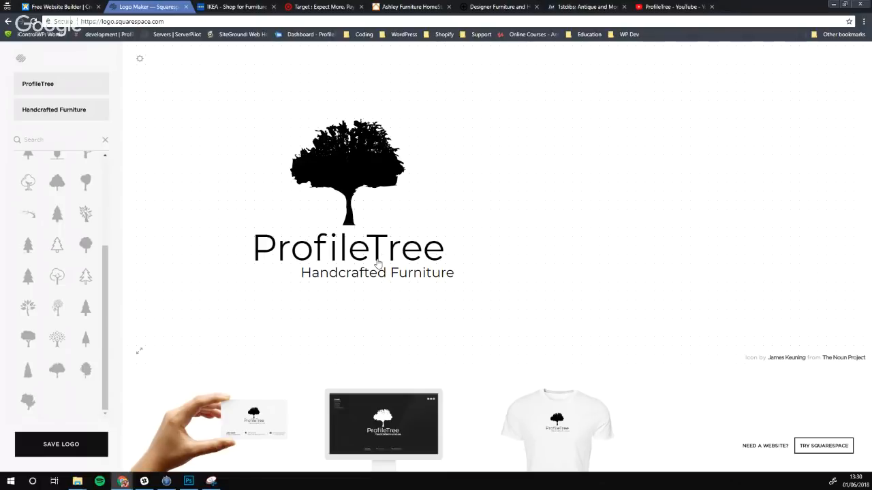
{"action": "left_click", "coordinate": [189, 481]}
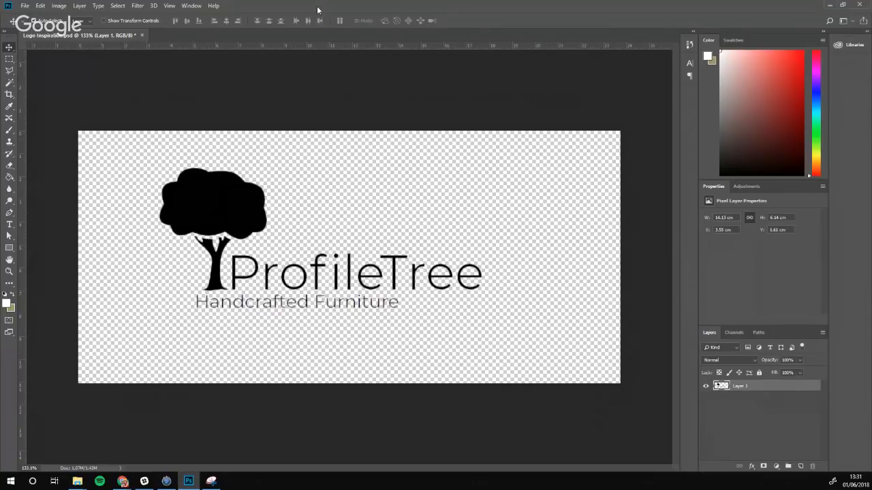
Take the Photoshop window out of full screen
{"action": "left_click_drag", "start_coordinate": [316, 5], "coordinate": [0, 150]}
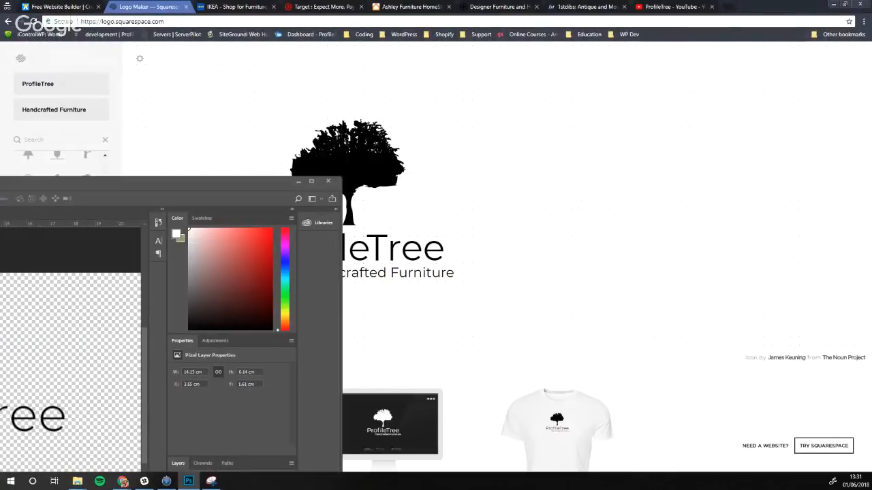
Return to the logo maker, open the Save Logo download options, then switch to IKEA
{"action": "left_click", "coordinate": [373, 298]}
{"action": "left_click", "coordinate": [72, 448]}
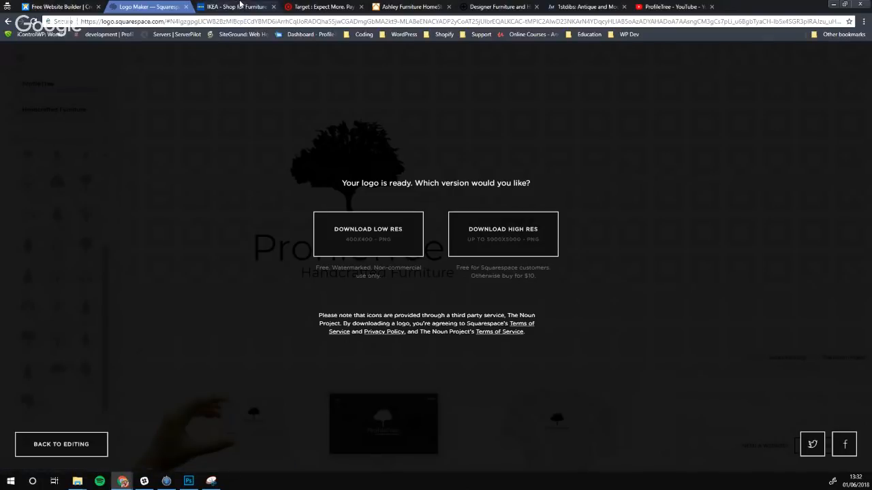
{"action": "left_click", "coordinate": [235, 7]}
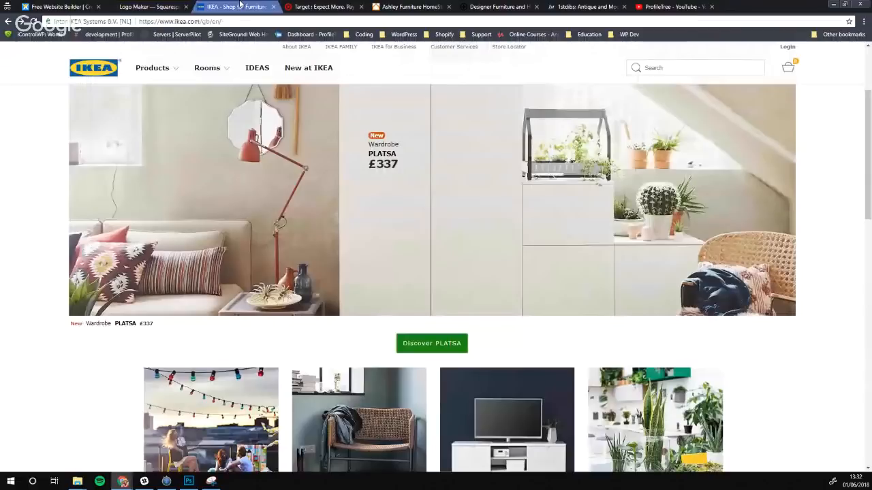
Go back to the Logo Maker tab to see the low and high resolution logo downloads
{"action": "left_click", "coordinate": [163, 8]}
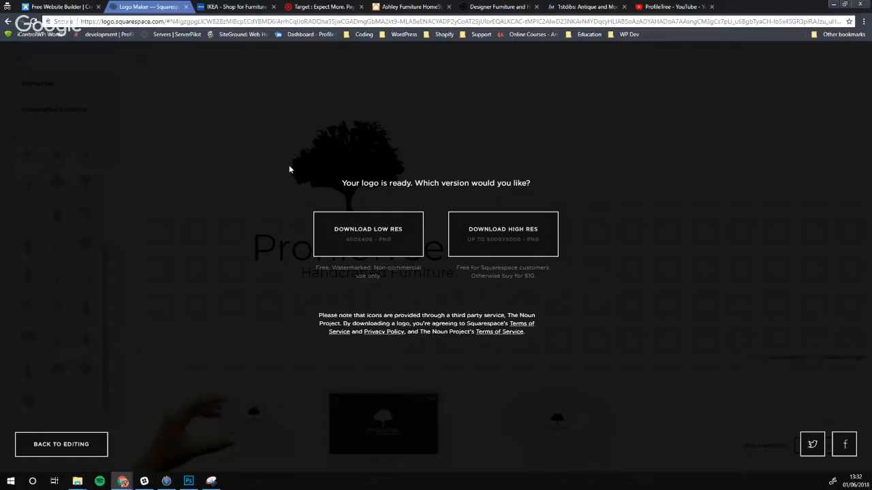
Bring up the IKEA UK homepage featuring the PLATSA wardrobe at £337
{"action": "left_click", "coordinate": [234, 7]}
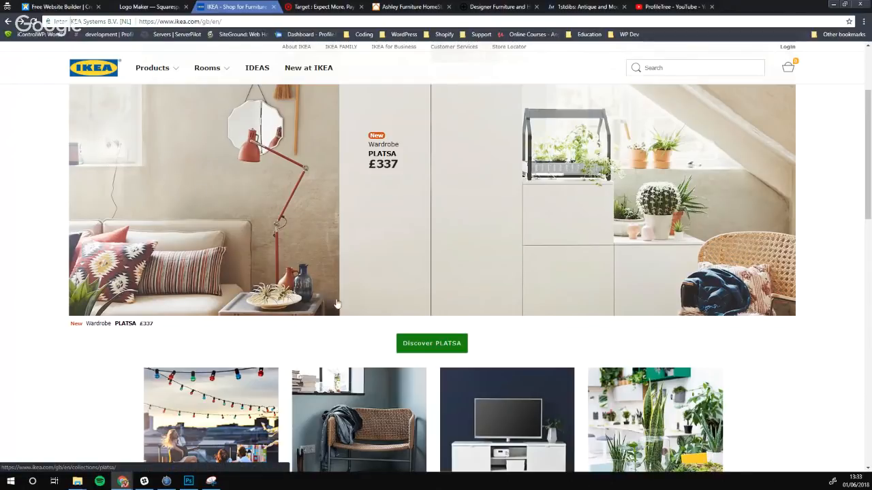
Scroll the IKEA homepage and preview the PLATSA wardrobe in quick view
{"action": "scroll", "coordinate": [353, 197], "scroll_direction": "down", "scroll_amount": 3}
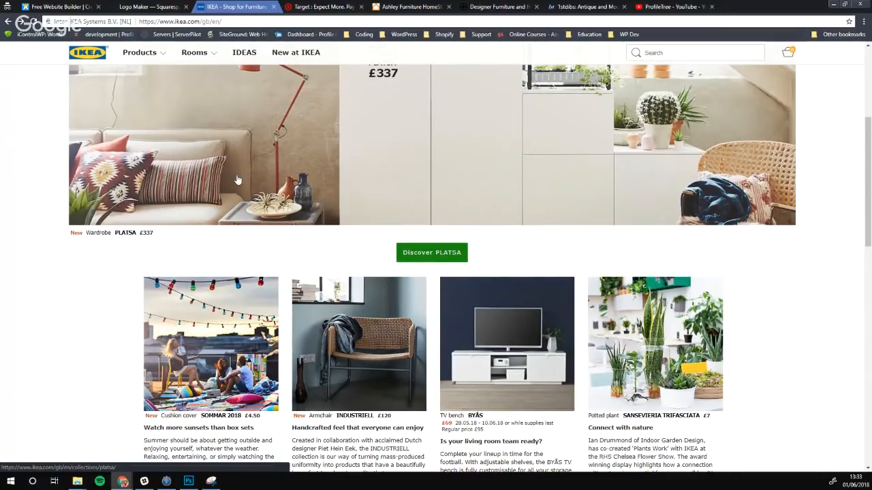
{"action": "scroll", "coordinate": [163, 192], "scroll_direction": "down", "scroll_amount": 3}
{"action": "scroll", "coordinate": [154, 192], "scroll_direction": "up", "scroll_amount": 6}
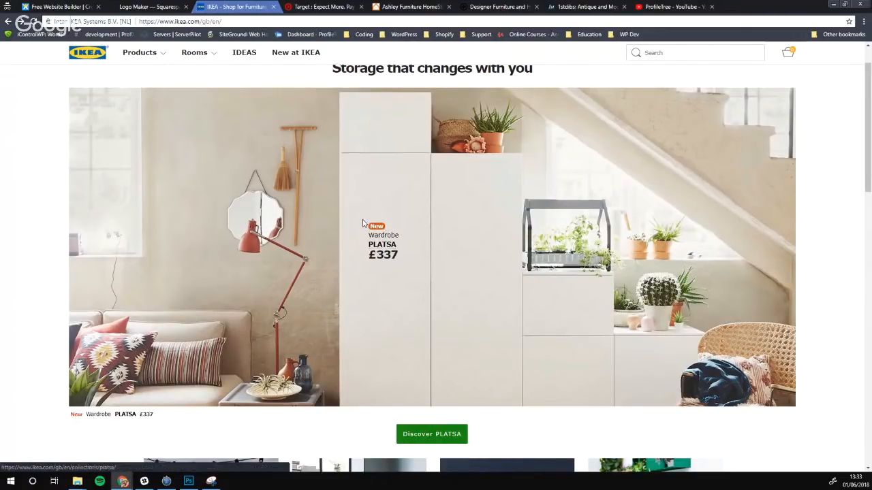
{"action": "left_click", "coordinate": [379, 249]}
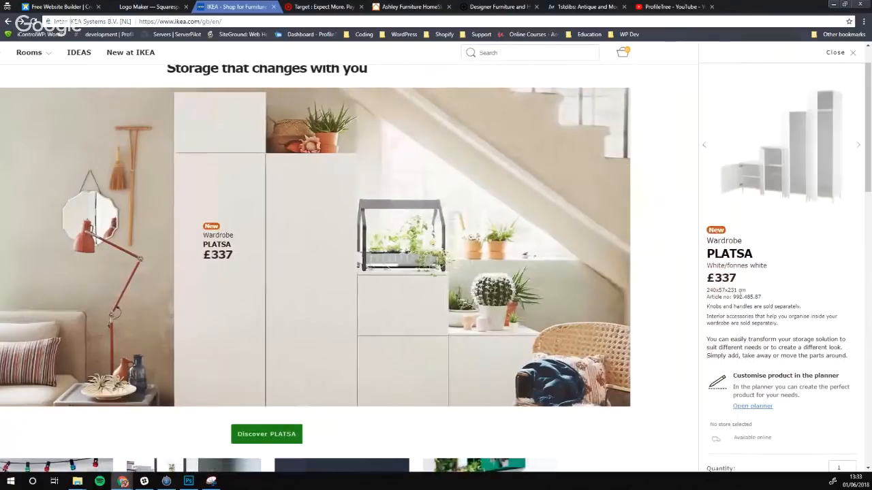
{"action": "left_click", "coordinate": [113, 168]}
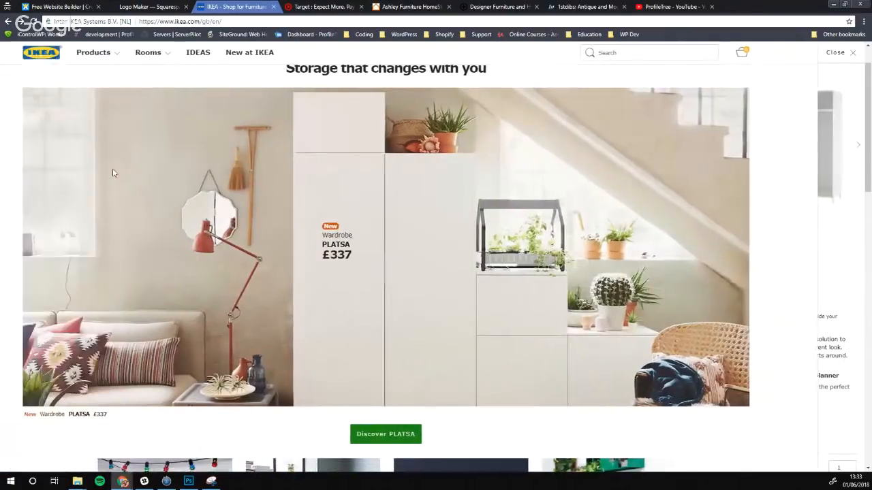
Look through the PLATSA collection page, return to the IKEA homepage, then go to Target
{"action": "left_click", "coordinate": [227, 187]}
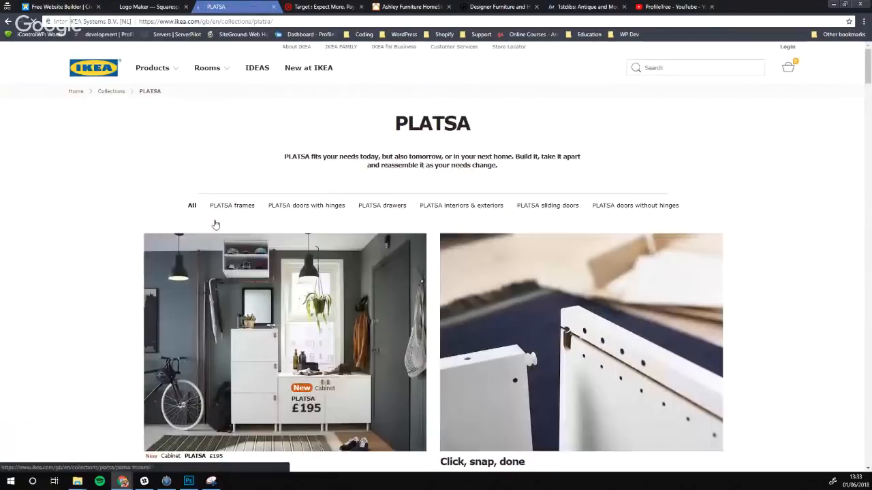
{"action": "scroll", "coordinate": [230, 160], "scroll_direction": "down", "scroll_amount": 3}
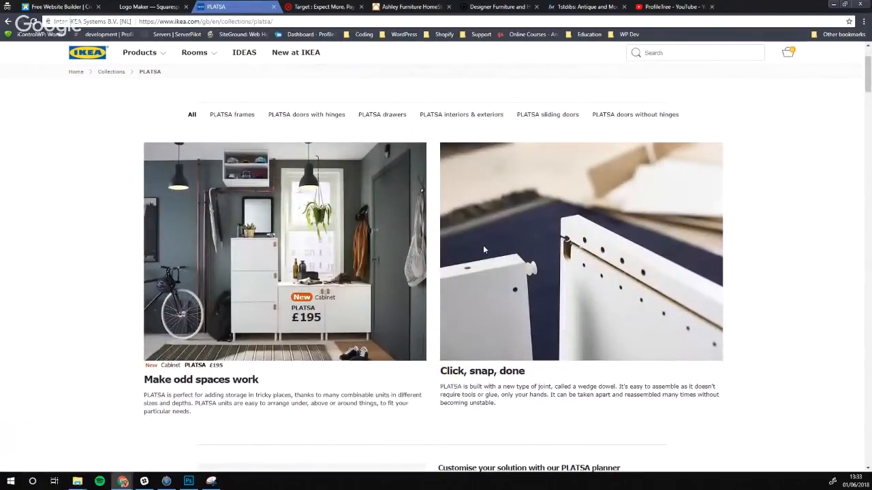
{"action": "scroll", "coordinate": [396, 271], "scroll_direction": "down", "scroll_amount": 6}
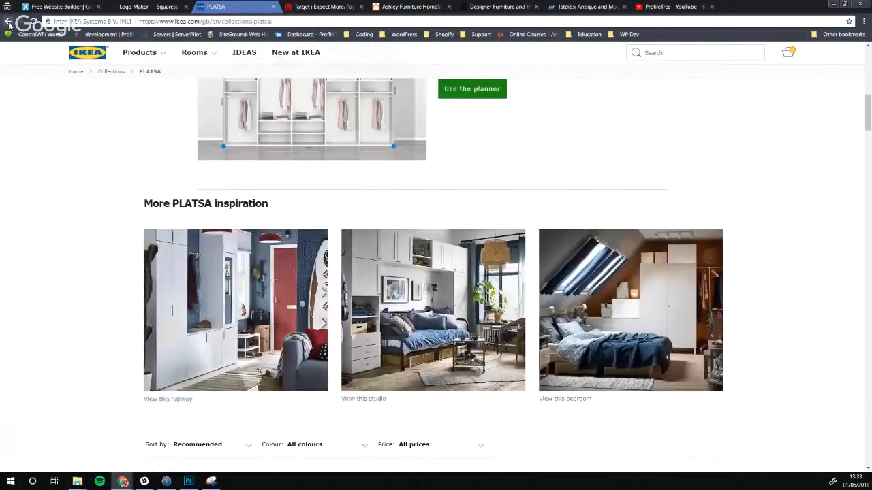
{"action": "left_click", "coordinate": [9, 22]}
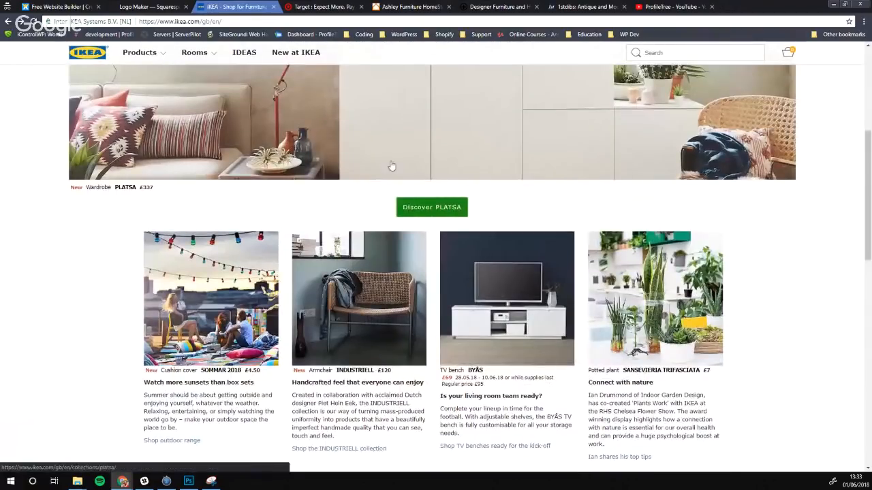
{"action": "scroll", "coordinate": [225, 181], "scroll_direction": "down", "scroll_amount": 3}
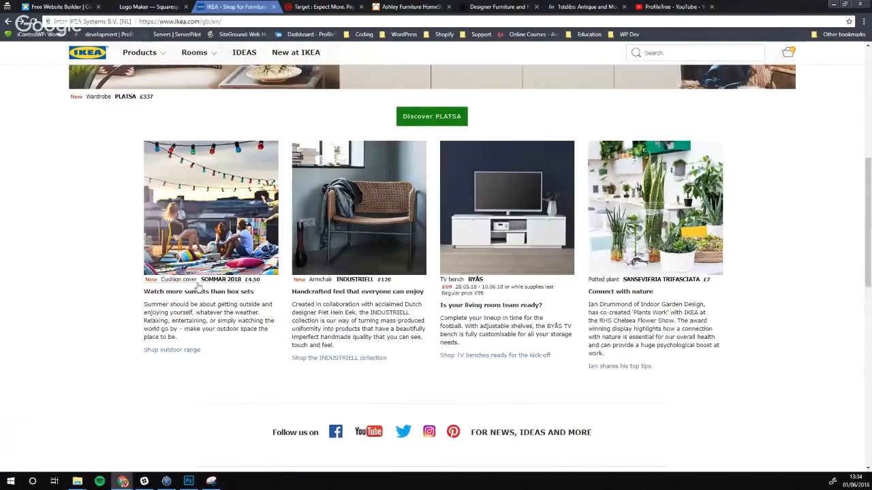
{"action": "scroll", "coordinate": [195, 347], "scroll_direction": "up", "scroll_amount": 3}
{"action": "scroll", "coordinate": [127, 293], "scroll_direction": "up", "scroll_amount": 3}
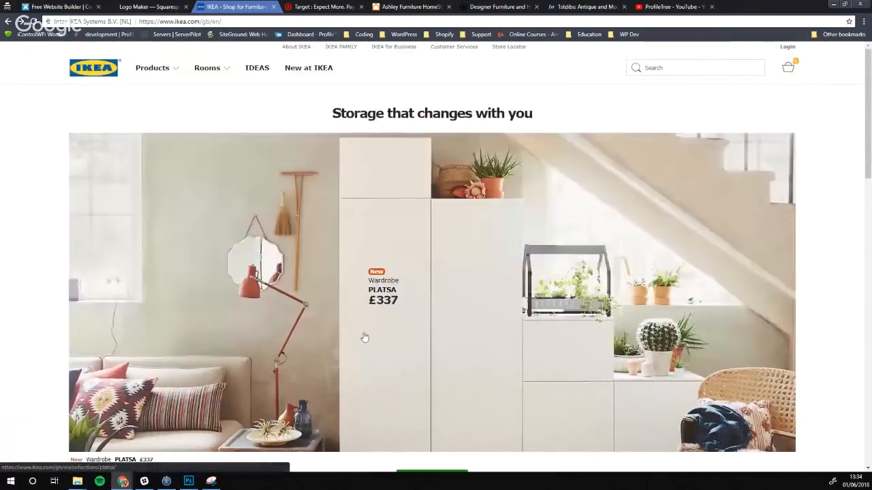
{"action": "left_click", "coordinate": [297, 6]}
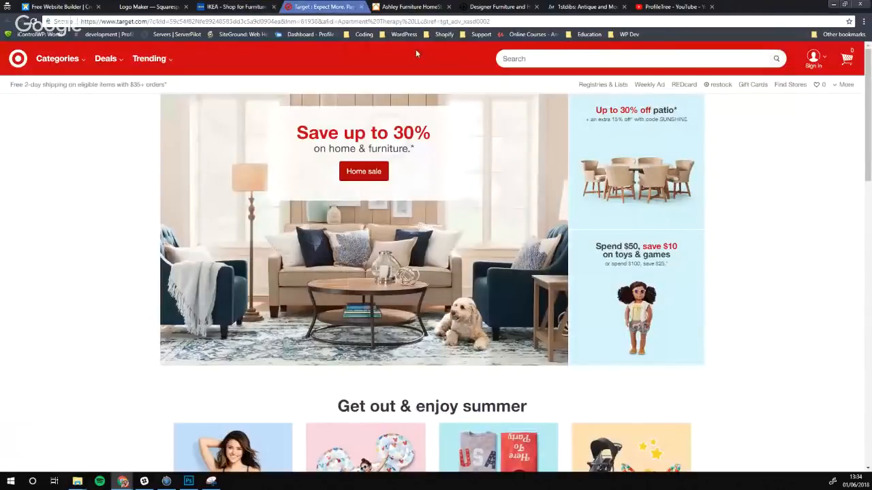
{"action": "left_click", "coordinate": [409, 6]}
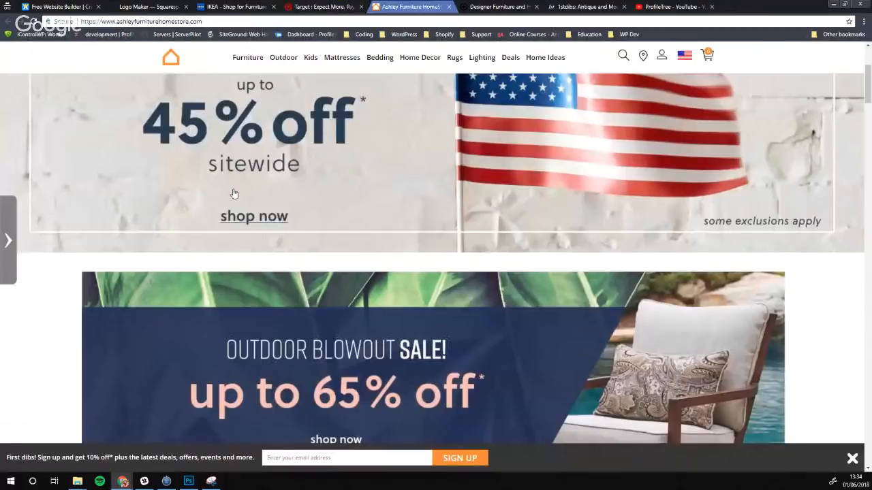
{"action": "left_click", "coordinate": [496, 7]}
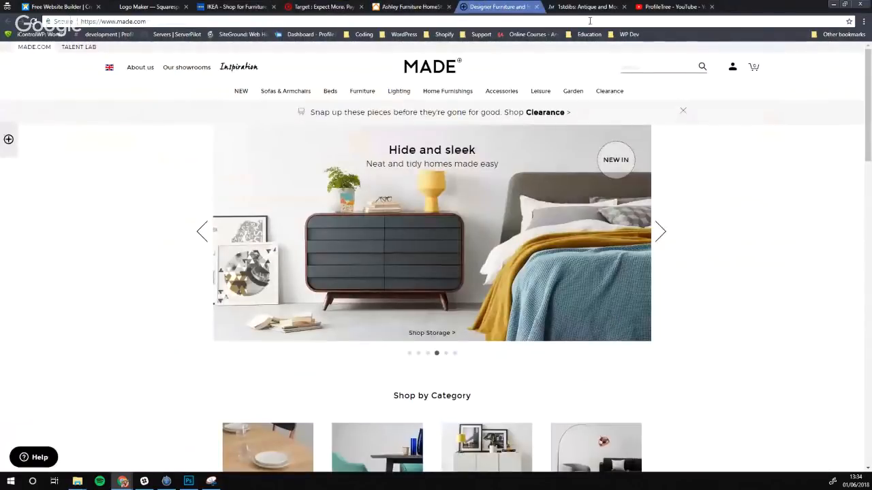
{"action": "left_click", "coordinate": [588, 7]}
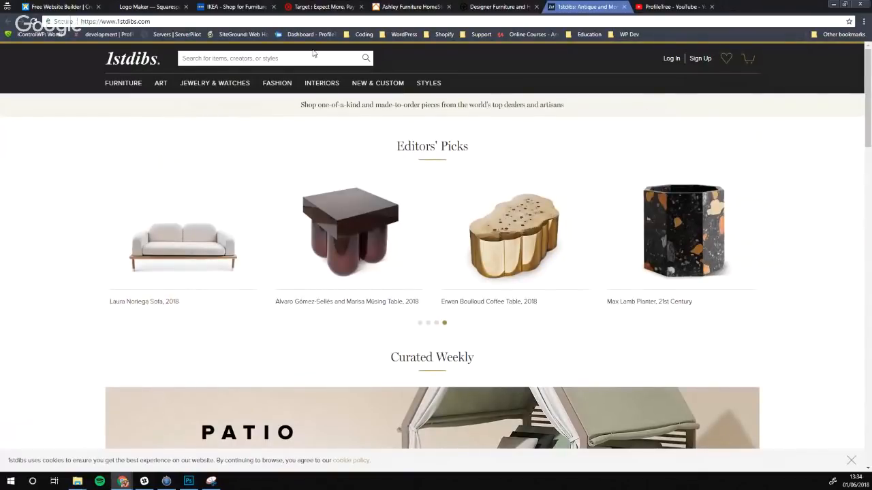
{"action": "left_click", "coordinate": [305, 6]}
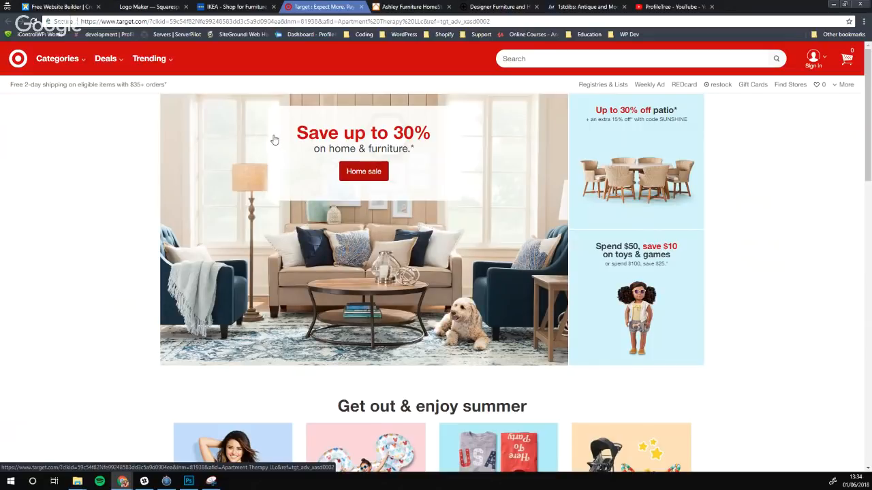
Glance over the IKEA homepage once more
{"action": "left_click", "coordinate": [254, 7]}
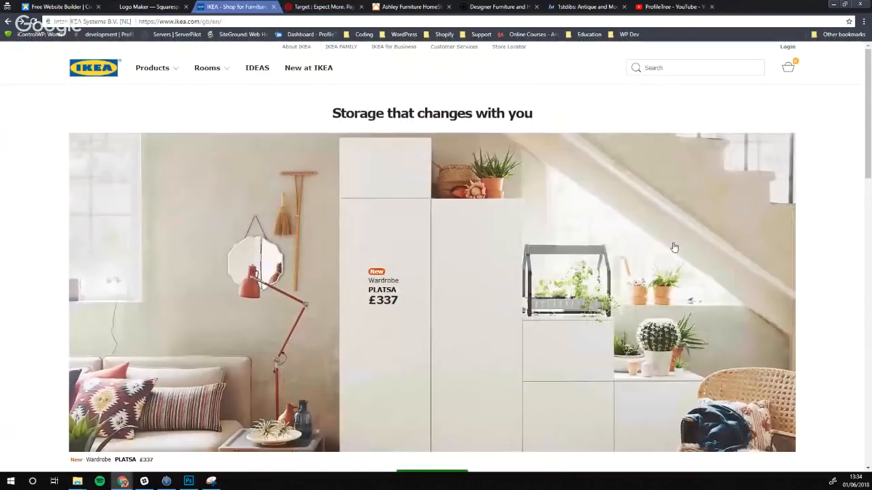
{"action": "scroll", "coordinate": [590, 217], "scroll_direction": "down", "scroll_amount": 1}
{"action": "scroll", "coordinate": [565, 220], "scroll_direction": "up", "scroll_amount": 1}
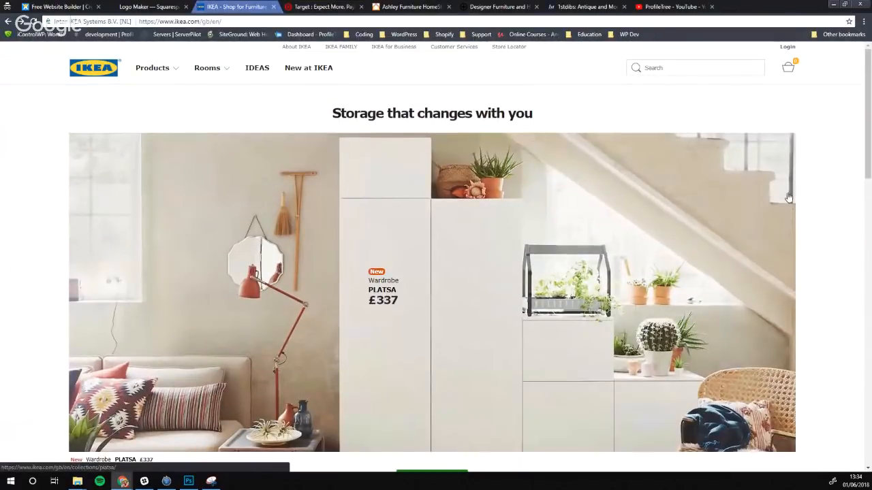
{"action": "scroll", "coordinate": [729, 180], "scroll_direction": "down", "scroll_amount": 1}
{"action": "scroll", "coordinate": [729, 180], "scroll_direction": "down", "scroll_amount": 3}
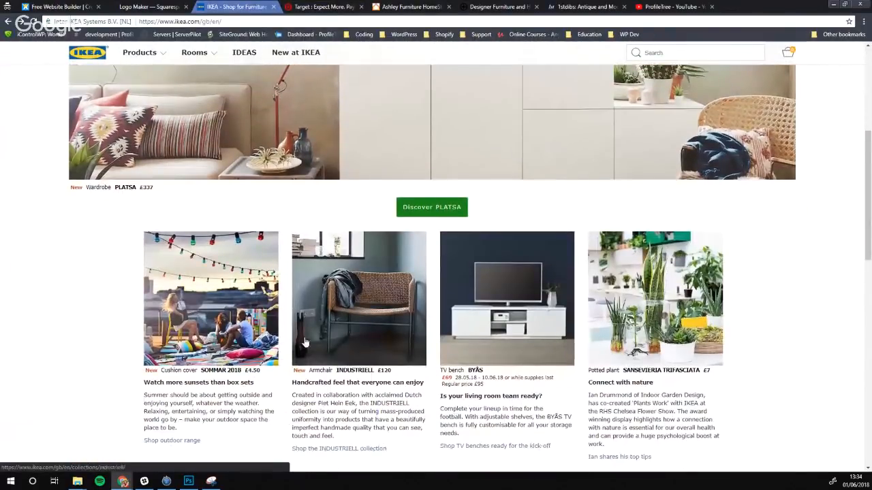
{"action": "scroll", "coordinate": [218, 278], "scroll_direction": "up", "scroll_amount": 1}
Scroll the Target homepage past Featured categories down to Top viewed items and the footer
{"action": "left_click", "coordinate": [324, 7]}
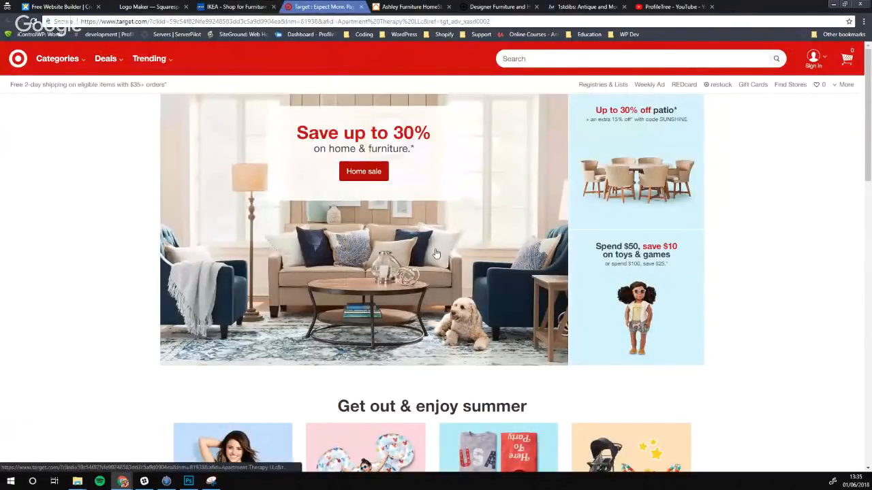
{"action": "scroll", "coordinate": [245, 240], "scroll_direction": "down", "scroll_amount": 5}
{"action": "scroll", "coordinate": [246, 240], "scroll_direction": "down", "scroll_amount": 4}
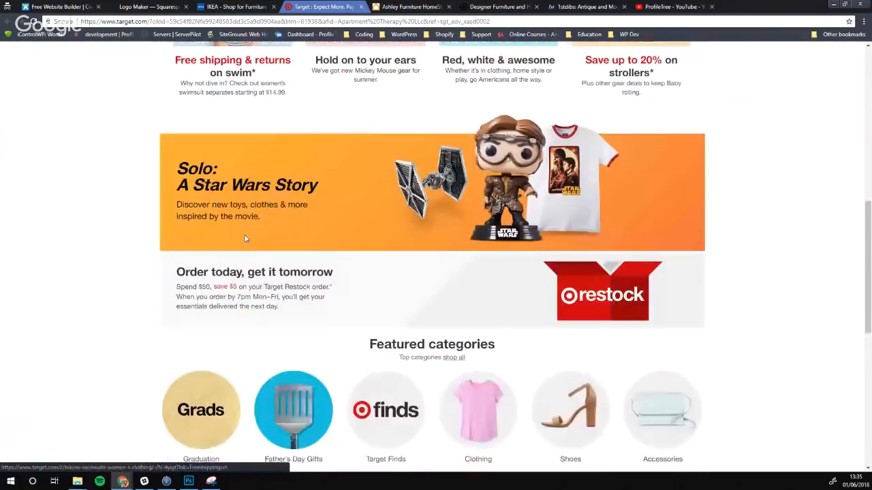
{"action": "scroll", "coordinate": [375, 225], "scroll_direction": "down", "scroll_amount": 2}
{"action": "scroll", "coordinate": [213, 273], "scroll_direction": "down", "scroll_amount": 4}
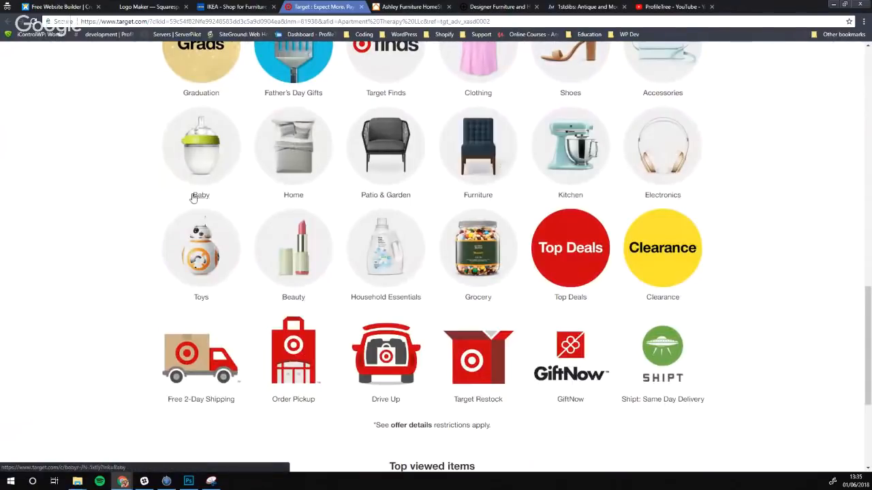
{"action": "scroll", "coordinate": [138, 215], "scroll_direction": "down", "scroll_amount": 1}
{"action": "scroll", "coordinate": [129, 213], "scroll_direction": "down", "scroll_amount": 2}
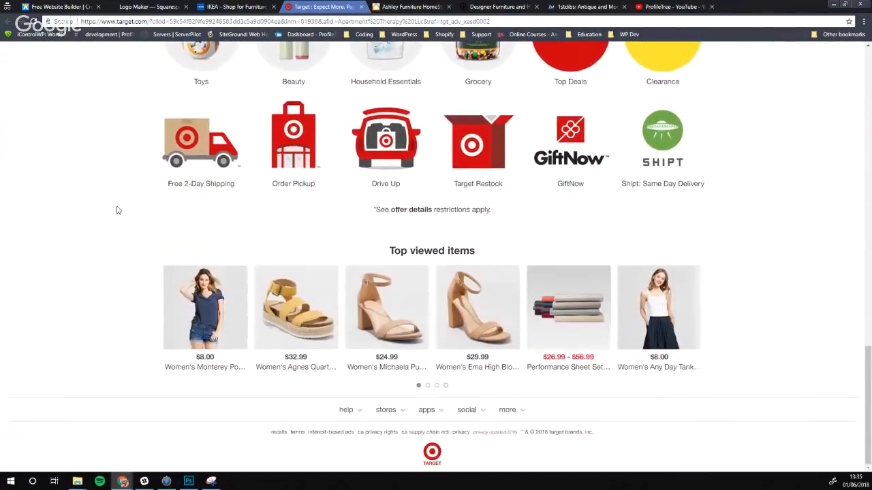
{"action": "scroll", "coordinate": [79, 195], "scroll_direction": "up", "scroll_amount": 10}
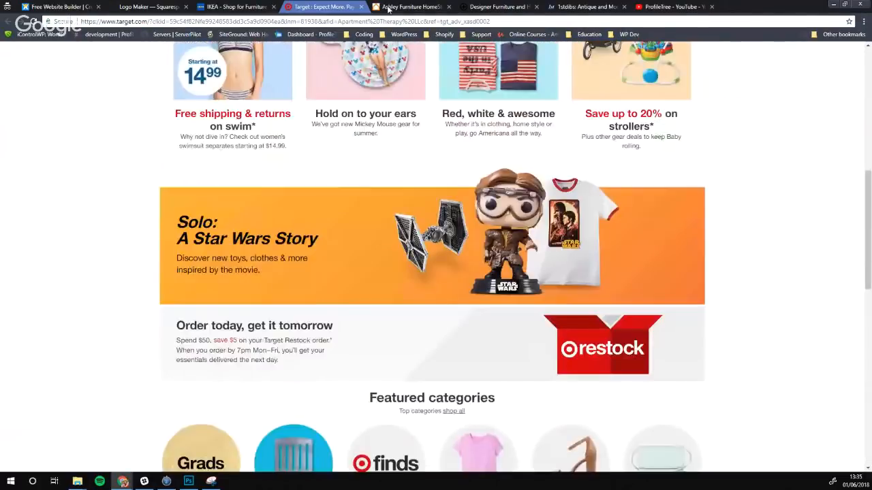
Bring up Ashley HomeStore and scroll through its Memorial Day and Outdoor Blowout banners
{"action": "left_click", "coordinate": [393, 6]}
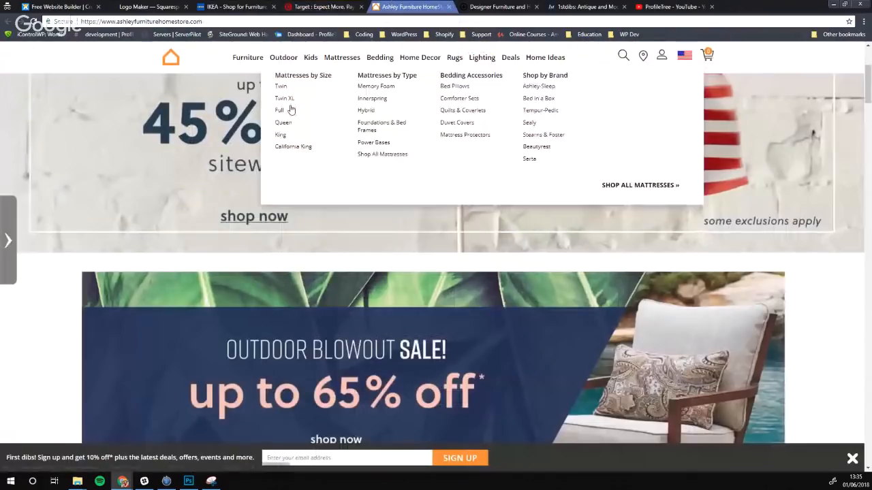
{"action": "scroll", "coordinate": [164, 224], "scroll_direction": "up", "scroll_amount": 1}
{"action": "scroll", "coordinate": [165, 224], "scroll_direction": "up", "scroll_amount": 3}
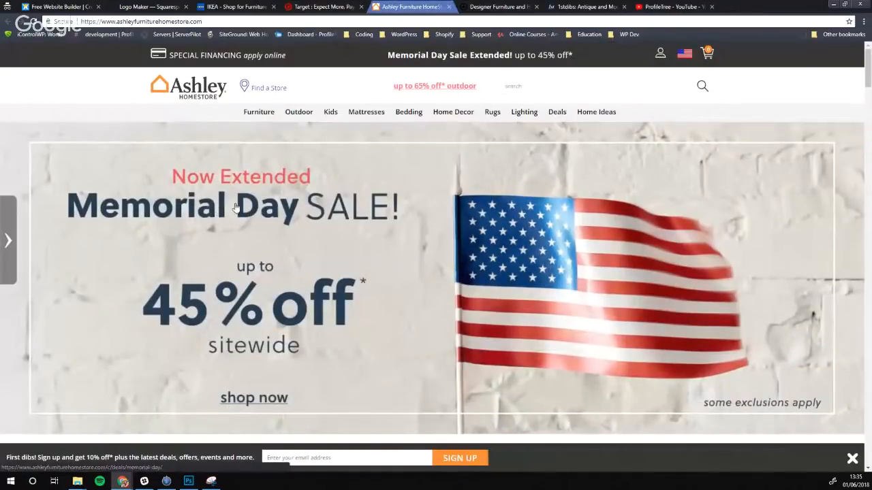
{"action": "scroll", "coordinate": [504, 229], "scroll_direction": "down", "scroll_amount": 1}
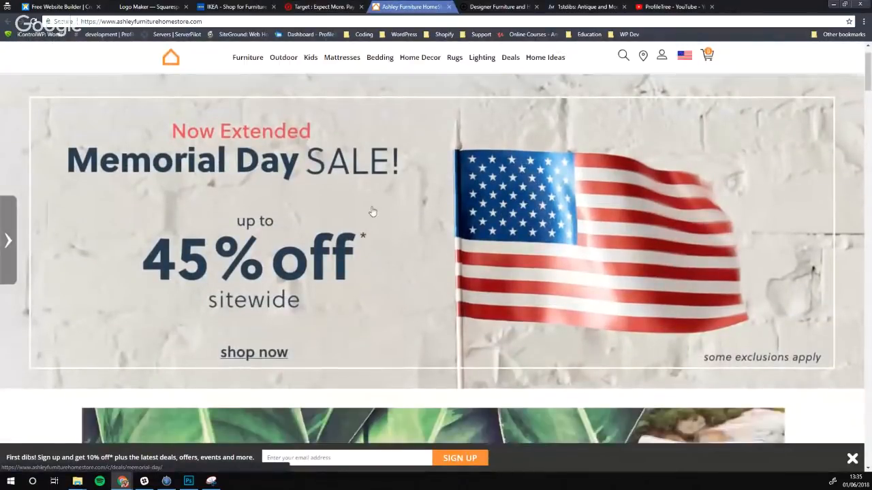
{"action": "scroll", "coordinate": [439, 196], "scroll_direction": "down", "scroll_amount": 1}
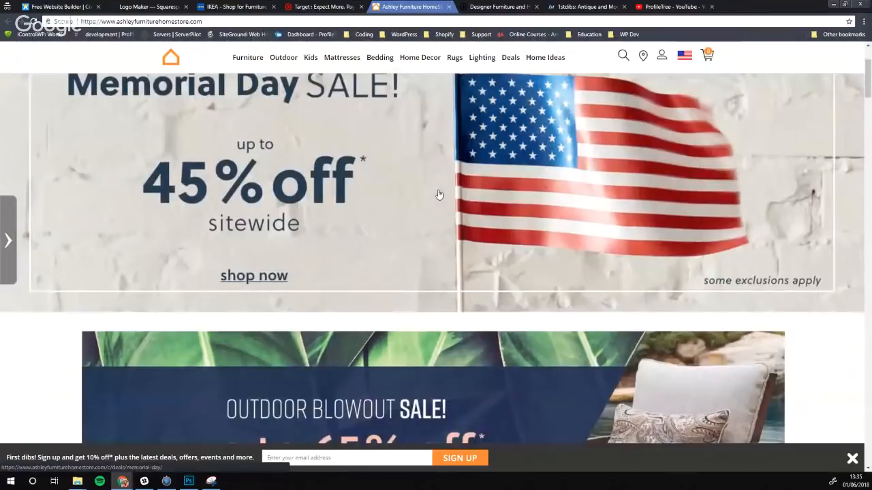
{"action": "scroll", "coordinate": [439, 195], "scroll_direction": "down", "scroll_amount": 1}
{"action": "scroll", "coordinate": [409, 188], "scroll_direction": "up", "scroll_amount": 2}
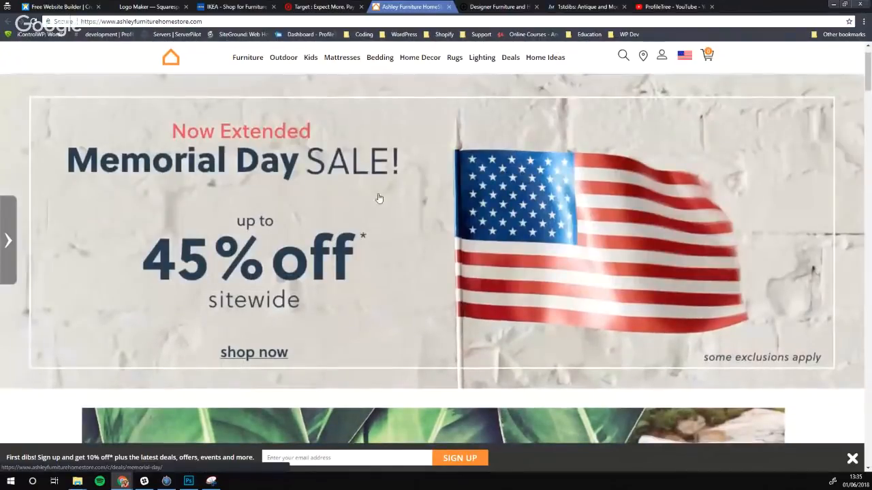
{"action": "scroll", "coordinate": [409, 197], "scroll_direction": "down", "scroll_amount": 6}
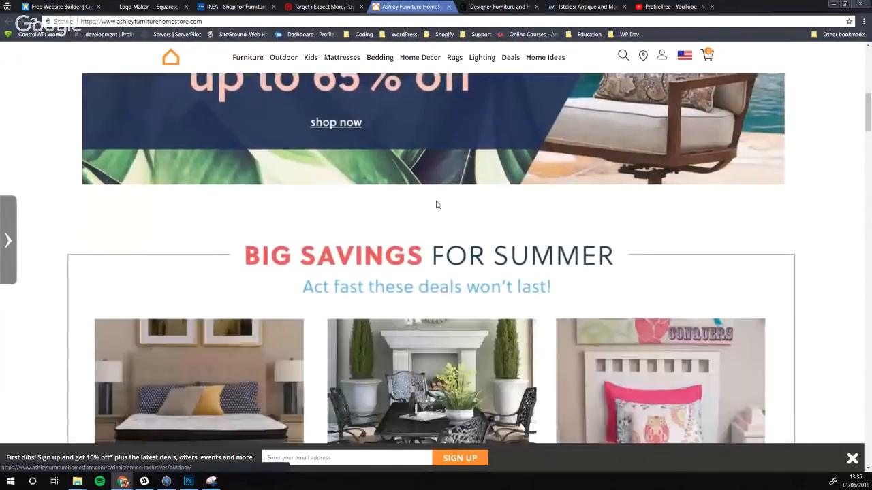
{"action": "scroll", "coordinate": [437, 204], "scroll_direction": "down", "scroll_amount": 1}
{"action": "scroll", "coordinate": [314, 225], "scroll_direction": "down", "scroll_amount": 1}
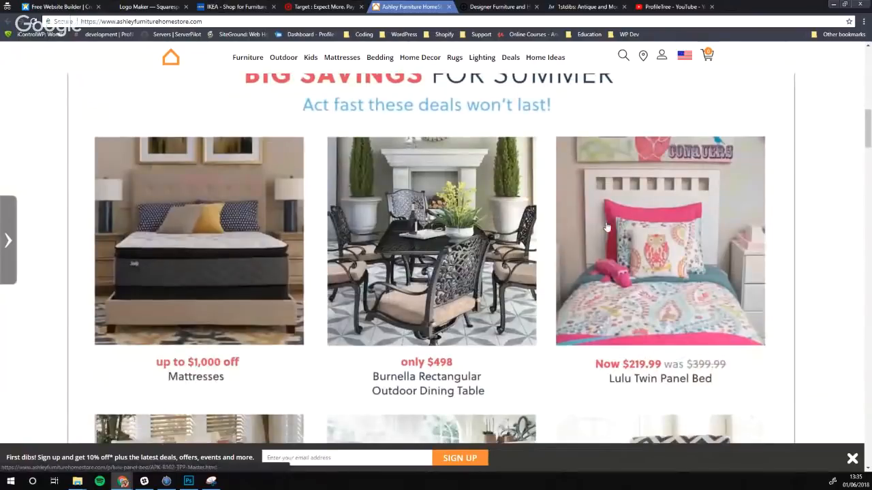
{"action": "scroll", "coordinate": [607, 228], "scroll_direction": "down", "scroll_amount": 2}
{"action": "scroll", "coordinate": [409, 220], "scroll_direction": "up", "scroll_amount": 7}
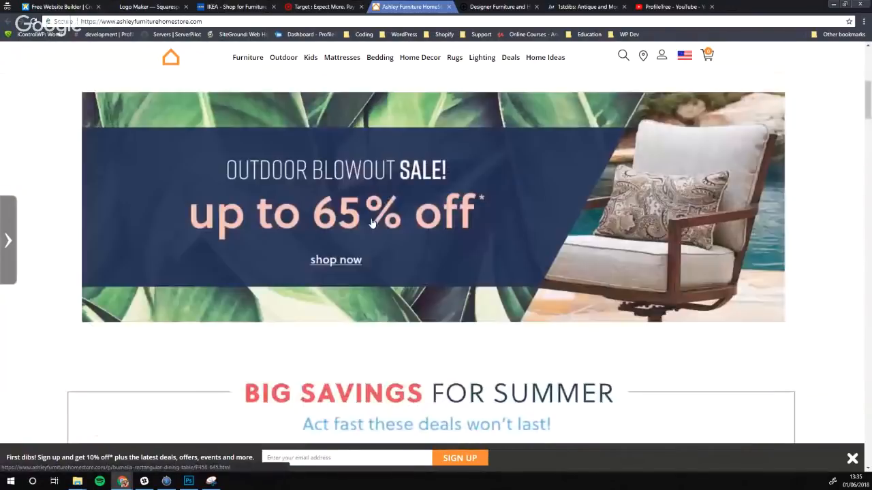
{"action": "scroll", "coordinate": [372, 223], "scroll_direction": "up", "scroll_amount": 5}
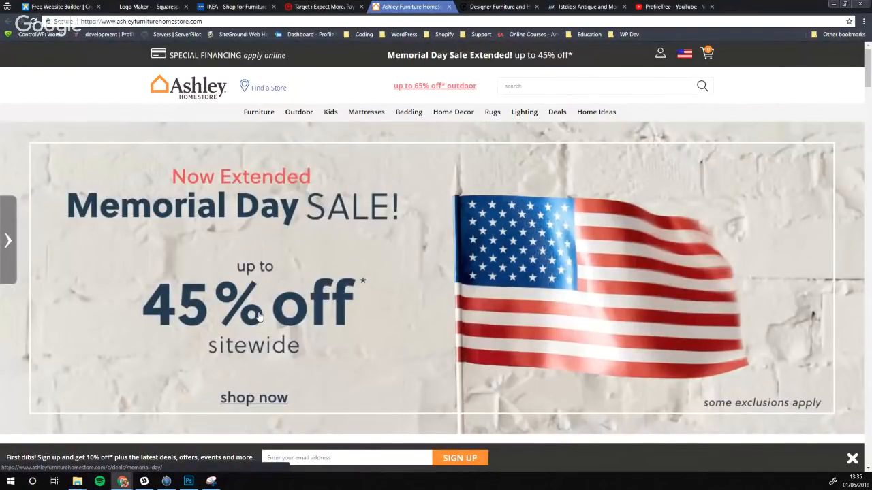
Scroll the Big Savings for Summer grid and back to the top, then move to MADE
{"action": "scroll", "coordinate": [243, 206], "scroll_direction": "down", "scroll_amount": 5}
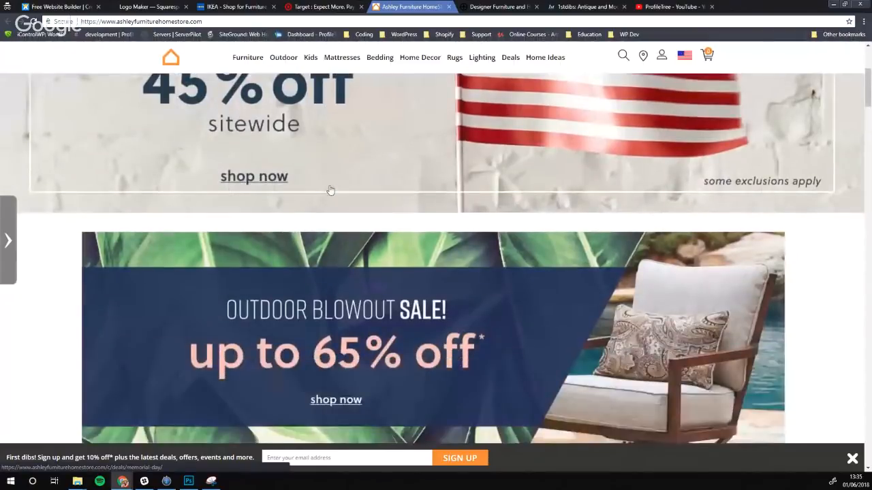
{"action": "scroll", "coordinate": [323, 290], "scroll_direction": "down", "scroll_amount": 6}
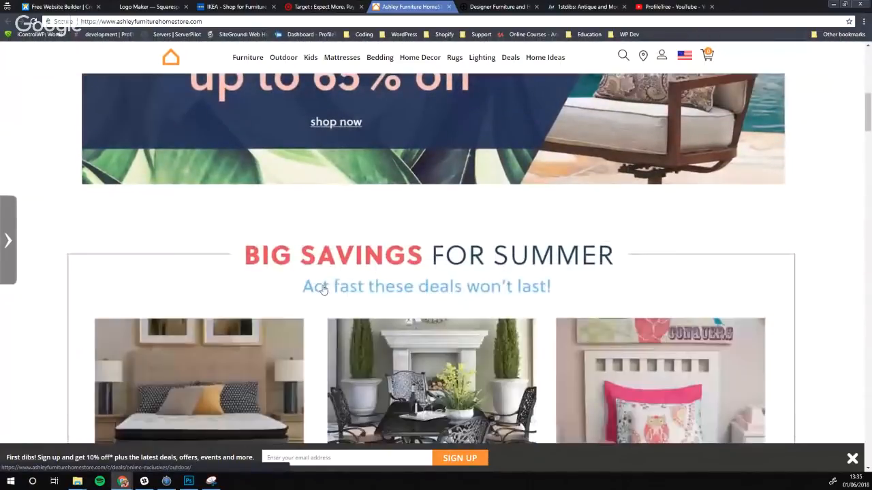
{"action": "scroll", "coordinate": [225, 309], "scroll_direction": "down", "scroll_amount": 5}
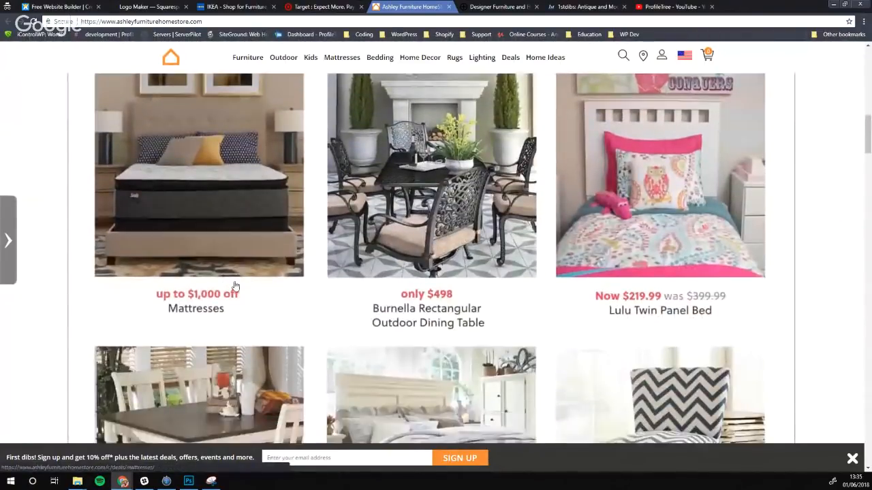
{"action": "scroll", "coordinate": [653, 230], "scroll_direction": "down", "scroll_amount": 5}
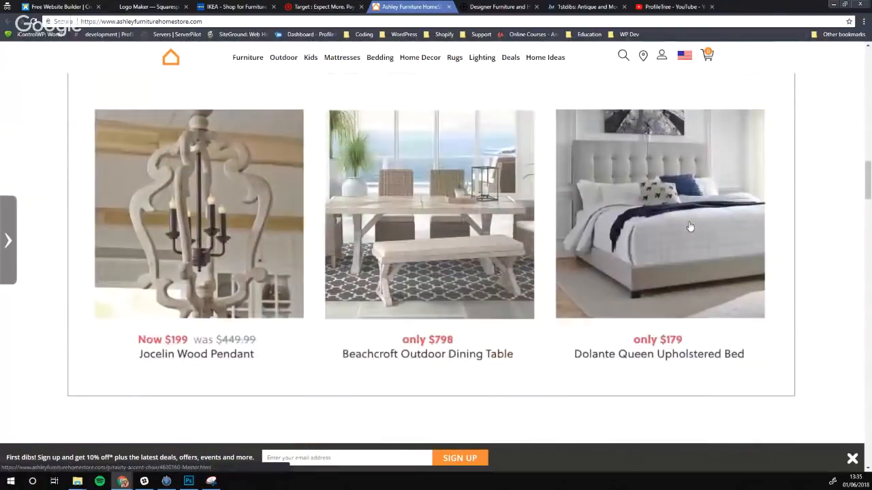
{"action": "scroll", "coordinate": [469, 249], "scroll_direction": "up", "scroll_amount": 4}
{"action": "scroll", "coordinate": [470, 252], "scroll_direction": "up", "scroll_amount": 15}
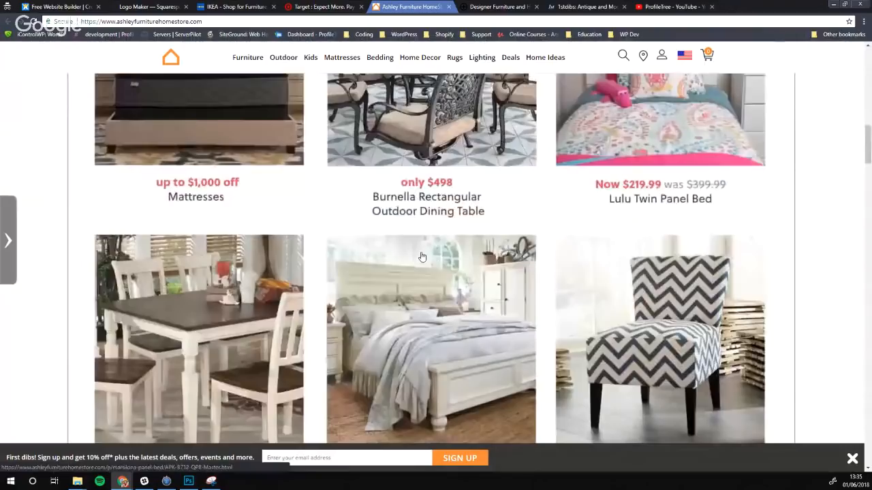
{"action": "scroll", "coordinate": [422, 257], "scroll_direction": "up", "scroll_amount": 3}
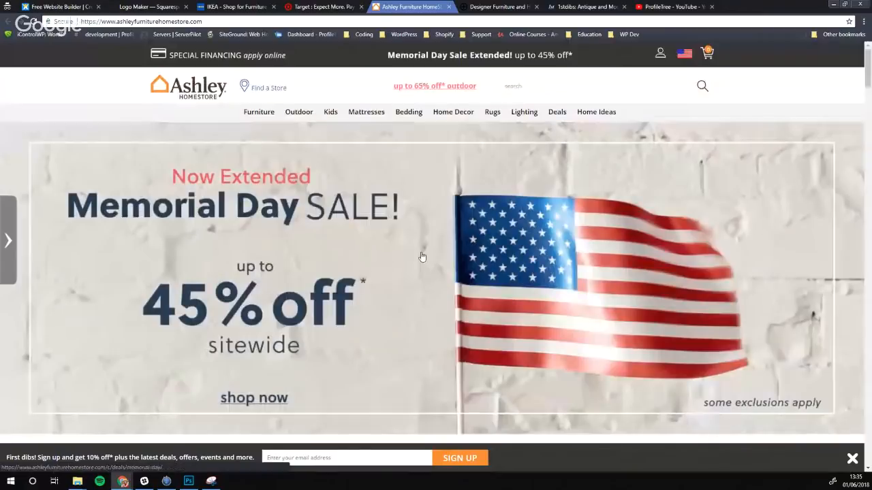
{"action": "scroll", "coordinate": [422, 257], "scroll_direction": "down", "scroll_amount": 2}
{"action": "scroll", "coordinate": [335, 203], "scroll_direction": "up", "scroll_amount": 3}
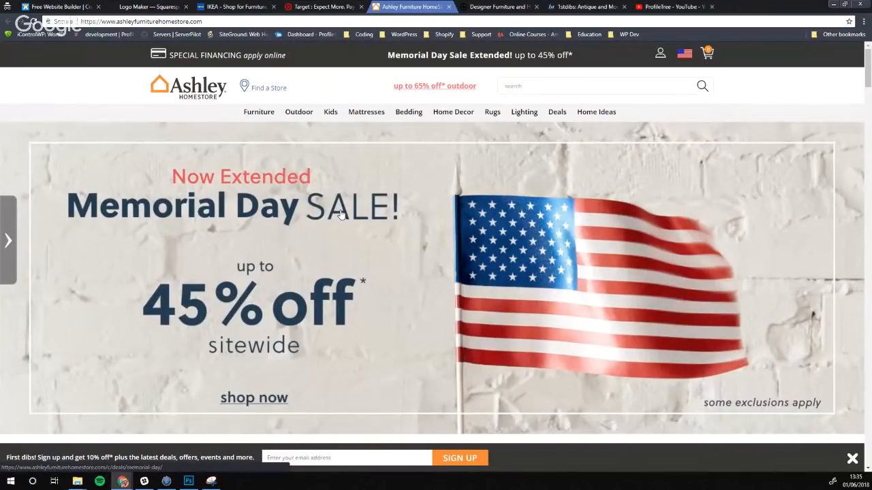
{"action": "scroll", "coordinate": [337, 204], "scroll_direction": "down", "scroll_amount": 6}
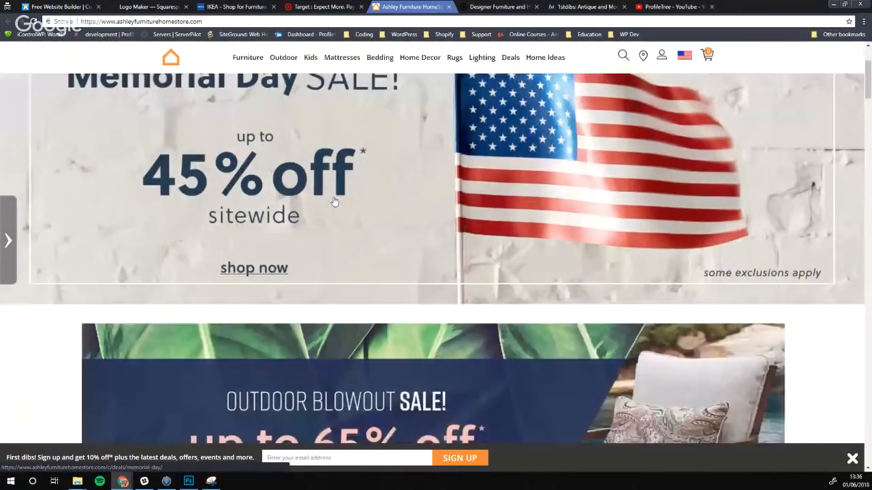
{"action": "scroll", "coordinate": [331, 195], "scroll_direction": "down", "scroll_amount": 5}
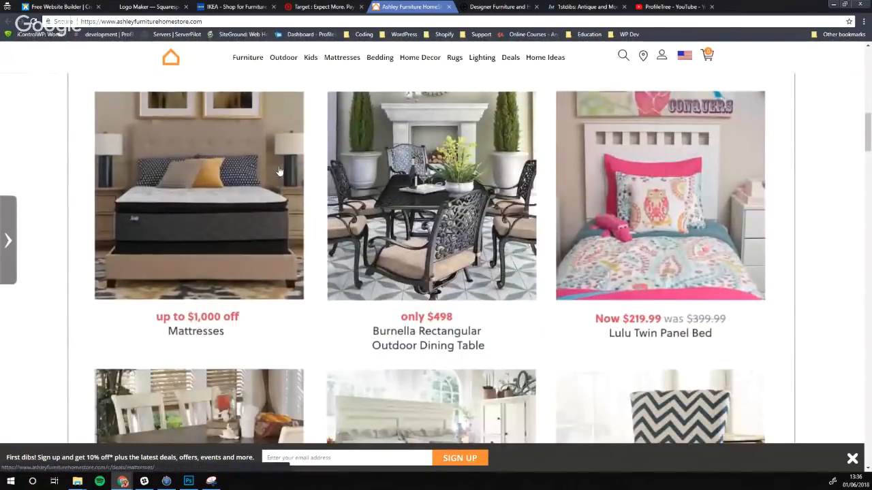
{"action": "scroll", "coordinate": [238, 192], "scroll_direction": "up", "scroll_amount": 8}
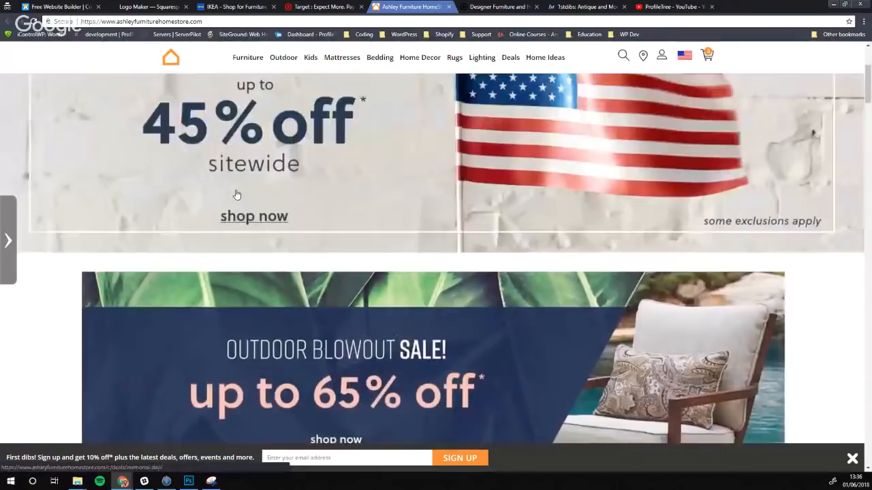
{"action": "scroll", "coordinate": [237, 195], "scroll_direction": "up", "scroll_amount": 3}
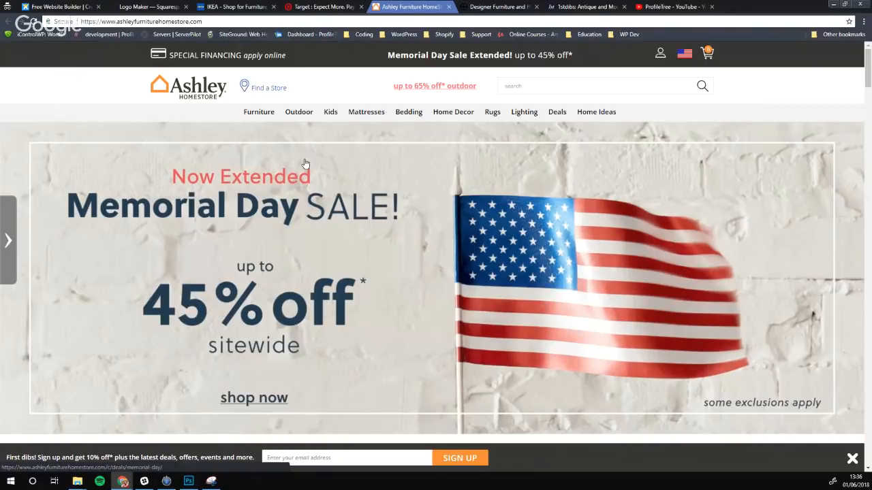
{"action": "key", "text": "ctrl+Tab"}
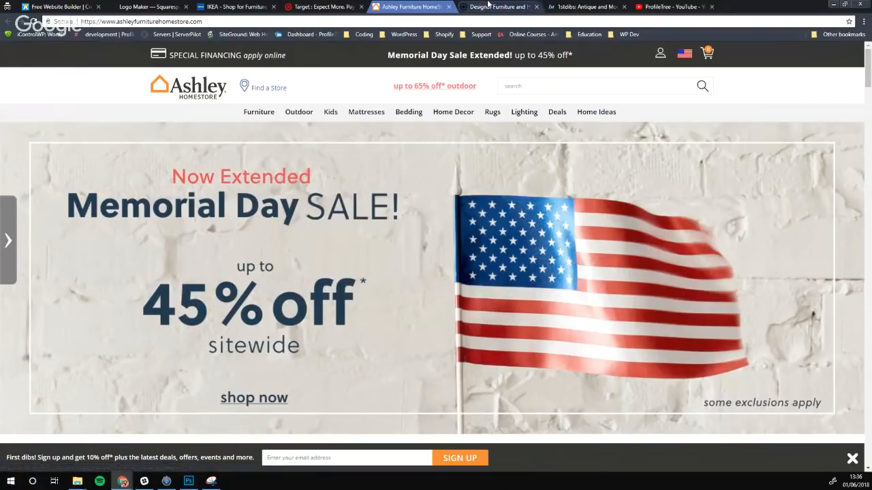
Skim the top of the MADE.com furniture home page
{"action": "scroll", "coordinate": [328, 175], "scroll_direction": "down", "scroll_amount": 3}
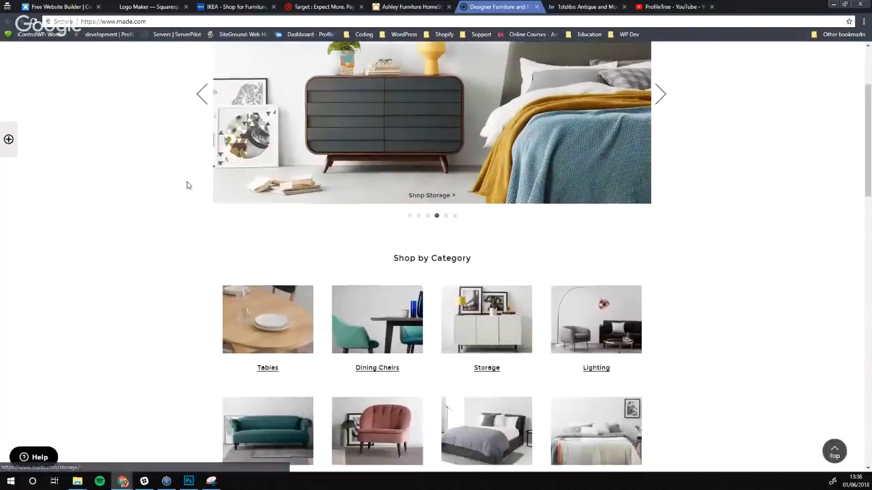
{"action": "scroll", "coordinate": [184, 185], "scroll_direction": "up", "scroll_amount": 1}
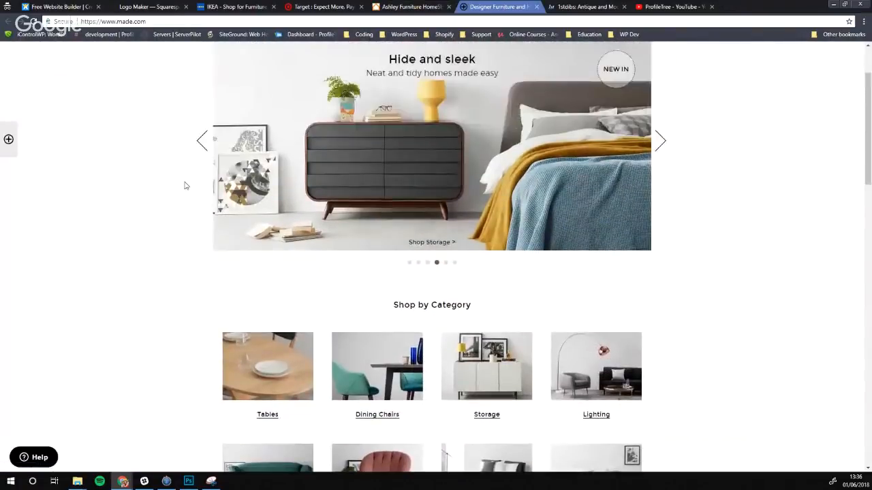
{"action": "scroll", "coordinate": [208, 204], "scroll_direction": "down", "scroll_amount": 1}
{"action": "scroll", "coordinate": [211, 202], "scroll_direction": "up", "scroll_amount": 3}
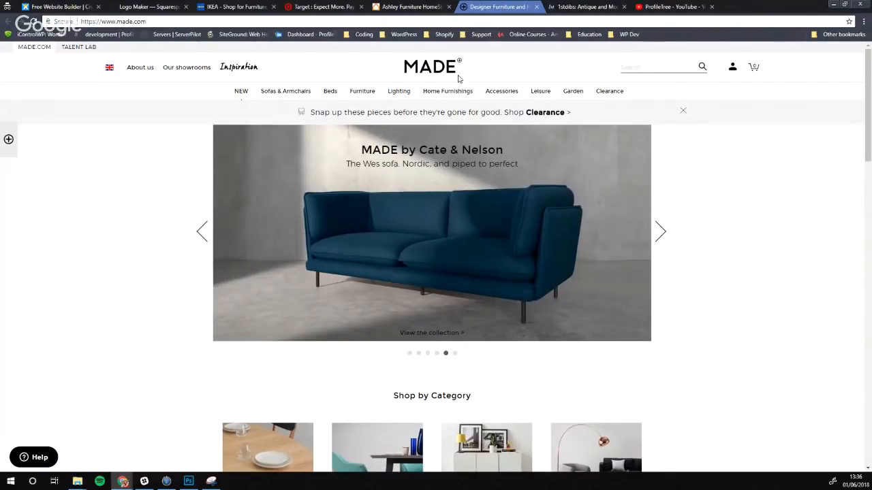
Scroll further down the MADE.com page, then switch to the ProfileTree YouTube channel
{"action": "scroll", "coordinate": [327, 298], "scroll_direction": "down", "scroll_amount": 3}
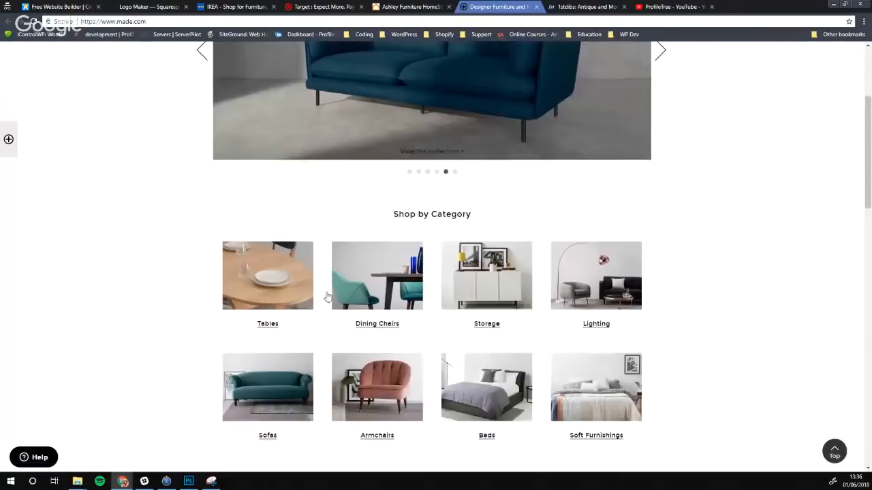
{"action": "scroll", "coordinate": [311, 350], "scroll_direction": "down", "scroll_amount": 3}
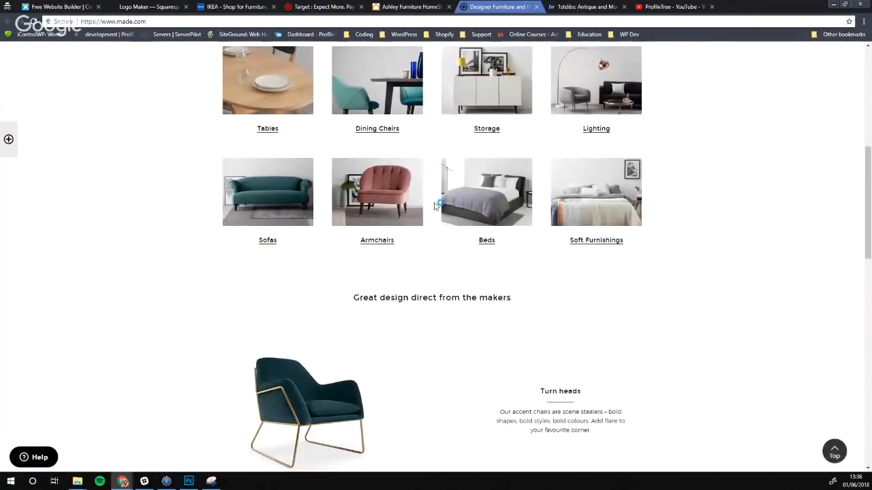
{"action": "scroll", "coordinate": [380, 220], "scroll_direction": "down", "scroll_amount": 2}
{"action": "scroll", "coordinate": [384, 300], "scroll_direction": "down", "scroll_amount": 1}
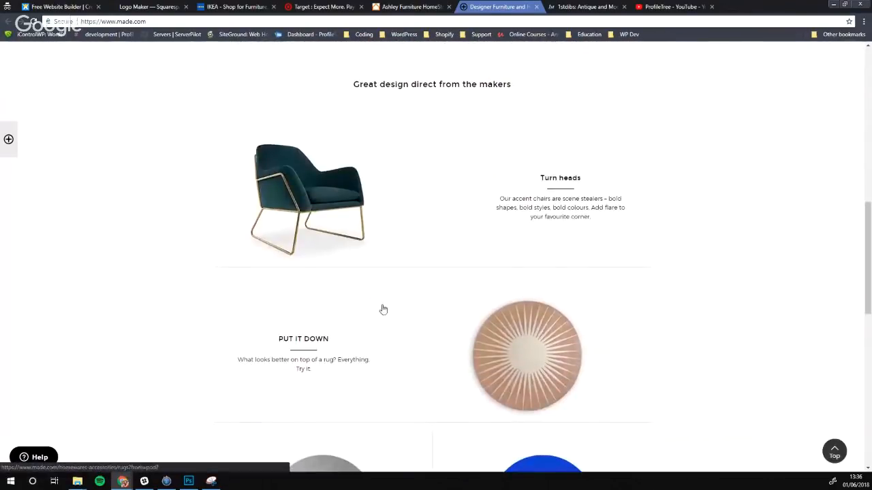
{"action": "scroll", "coordinate": [389, 259], "scroll_direction": "down", "scroll_amount": 2}
{"action": "scroll", "coordinate": [372, 266], "scroll_direction": "down", "scroll_amount": 2}
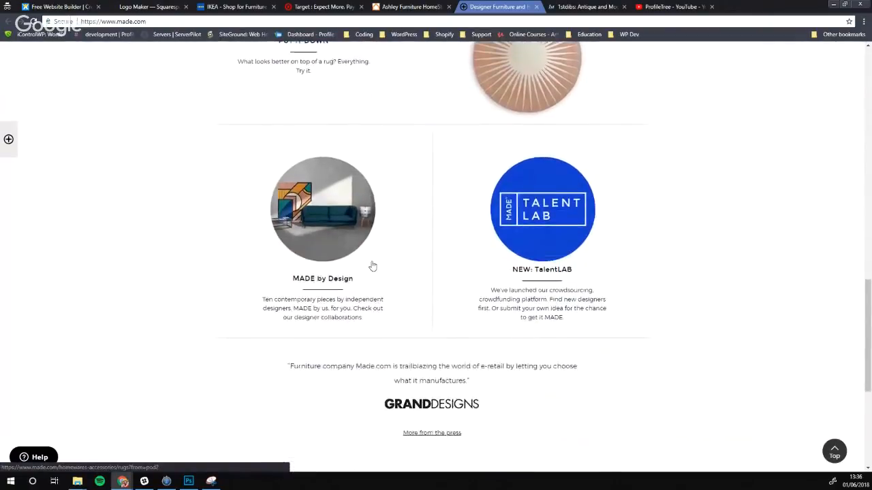
{"action": "scroll", "coordinate": [373, 266], "scroll_direction": "down", "scroll_amount": 2}
{"action": "scroll", "coordinate": [350, 263], "scroll_direction": "up", "scroll_amount": 8}
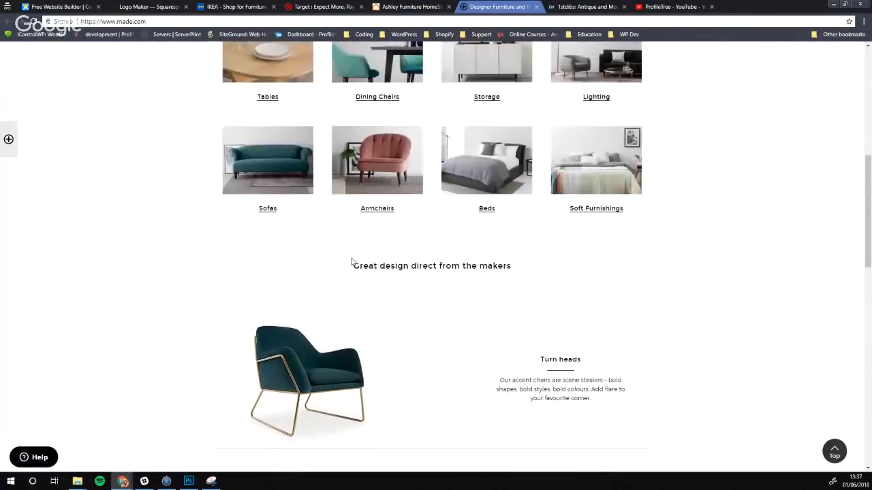
{"action": "scroll", "coordinate": [317, 259], "scroll_direction": "up", "scroll_amount": 5}
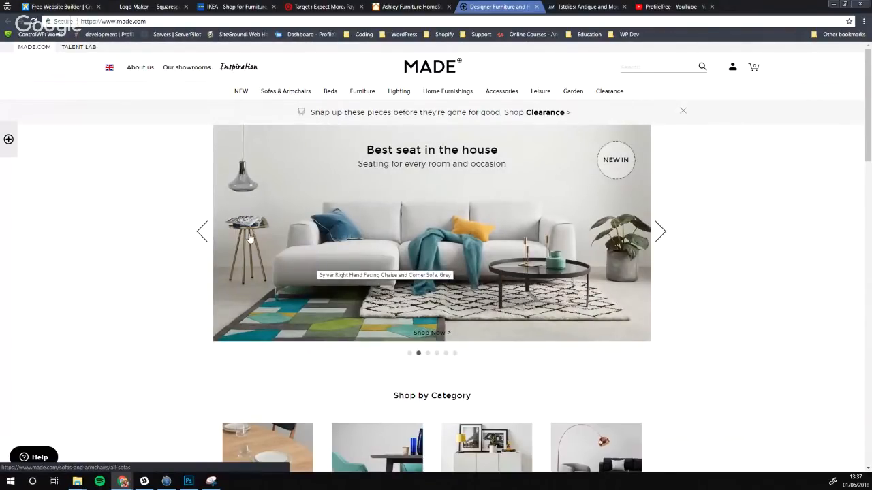
{"action": "left_click", "coordinate": [661, 7]}
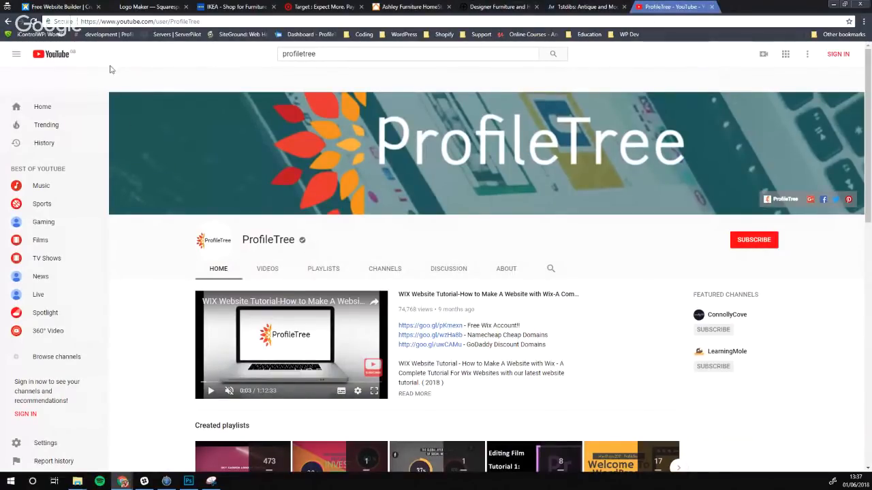
Go to Wix, choose Get Started and switch to the account sign-up form
{"action": "left_click", "coordinate": [62, 7]}
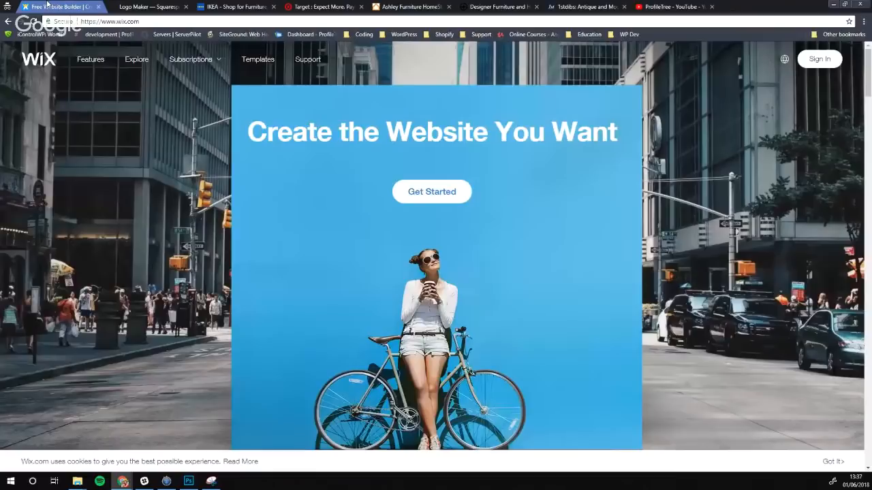
{"action": "left_click", "coordinate": [432, 192]}
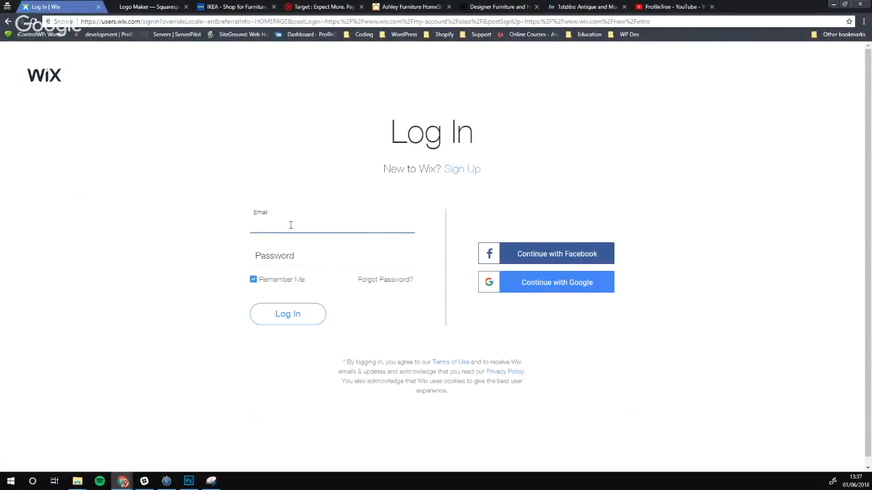
{"action": "left_click", "coordinate": [461, 171]}
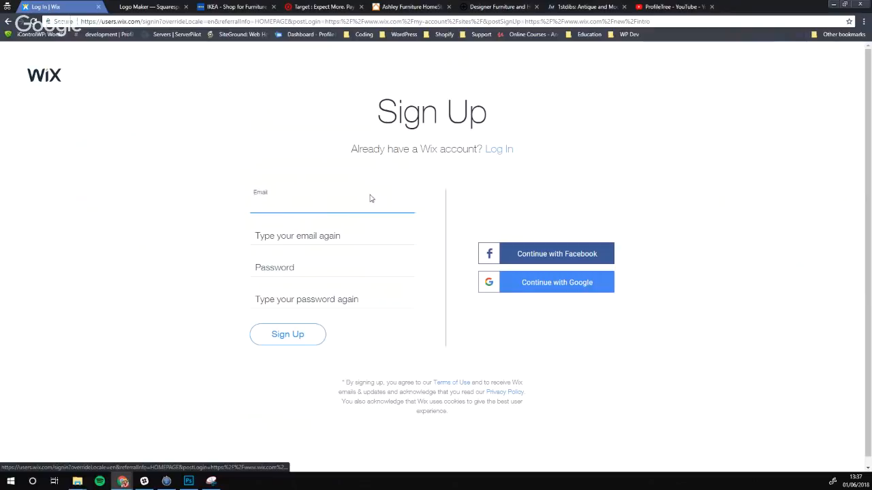
Enter and confirm the e-mail address, set the password, and submit the sign-up
{"action": "type", "text": "su"}
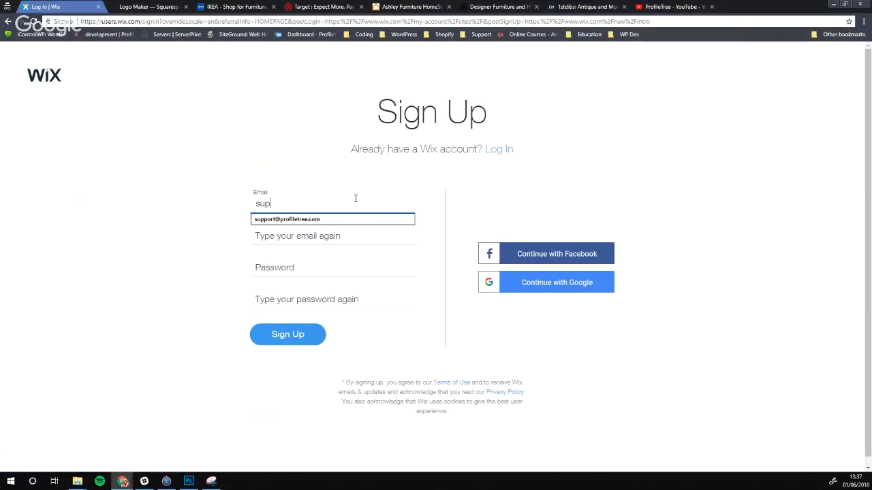
{"action": "type", "text": "p"}
{"action": "key", "text": "Down"}
{"action": "key", "text": "Return"}
{"action": "key", "text": "Tab"}
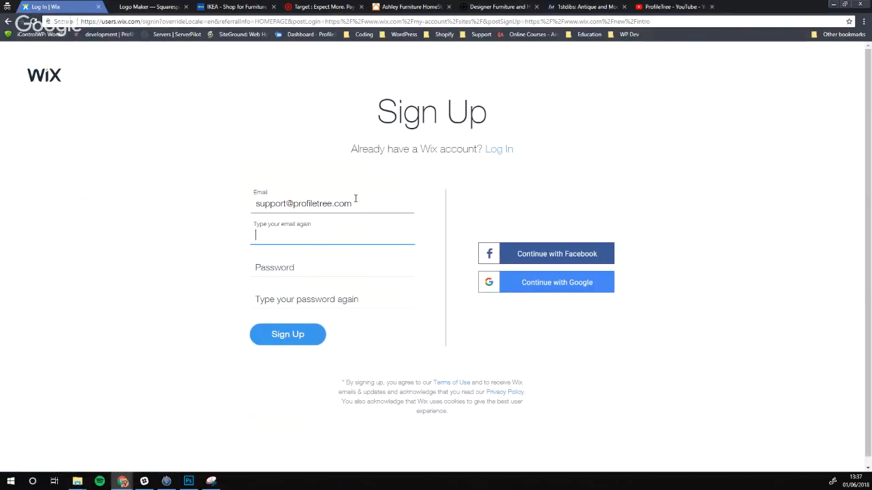
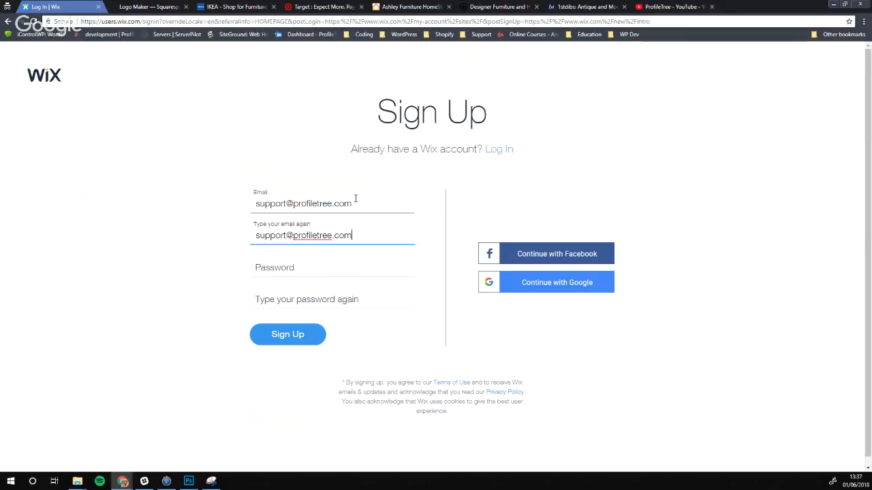
{"action": "key", "text": "Tab"}
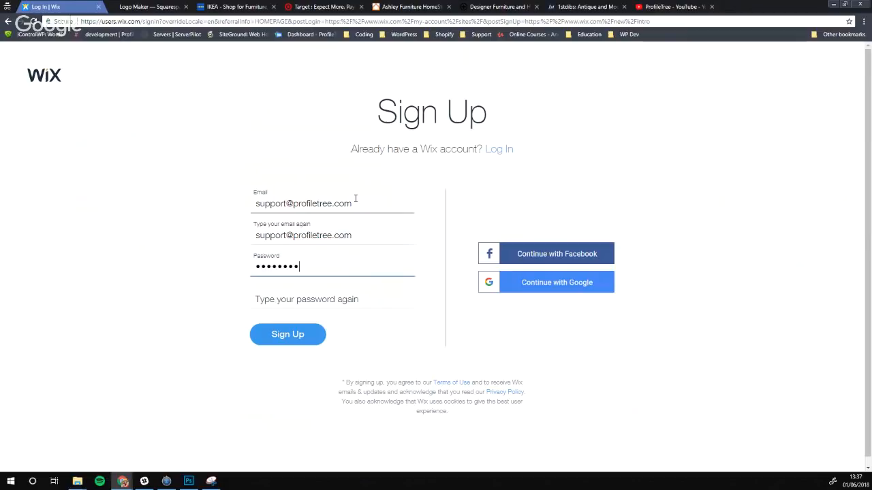
{"action": "key", "text": "Tab"}
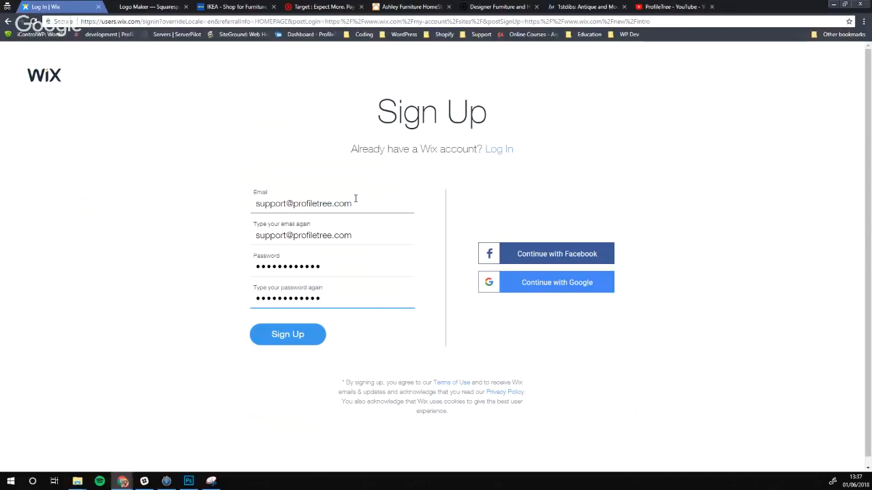
{"action": "left_click", "coordinate": [289, 335]}
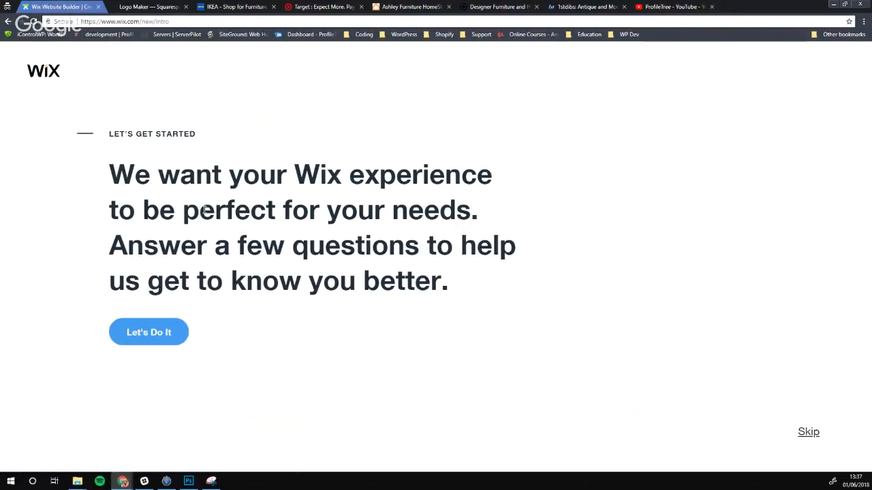
Choose Let's Do It, skip the site-purpose question, and pick Start Now for the Wix Editor
{"action": "left_click", "coordinate": [158, 332]}
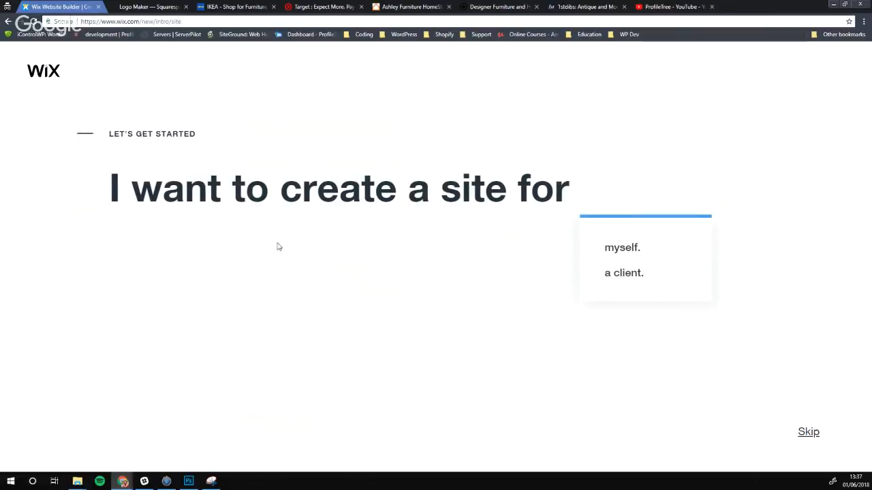
{"action": "left_click", "coordinate": [796, 432]}
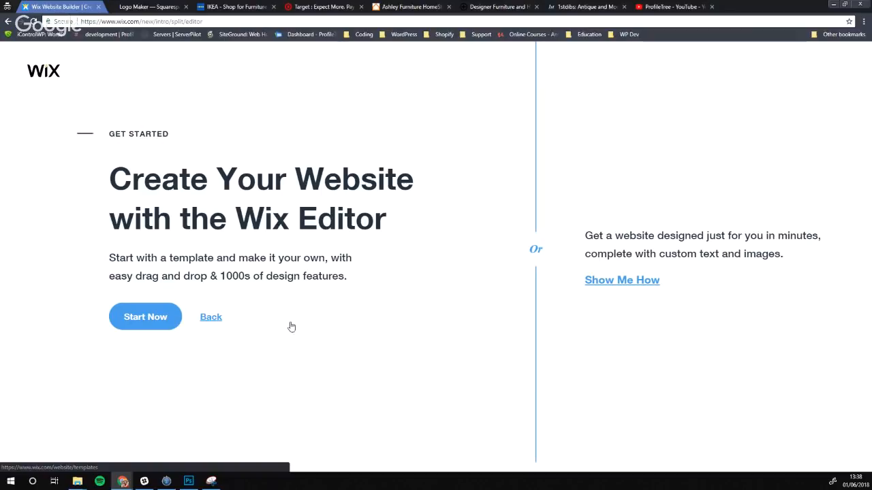
{"action": "left_click", "coordinate": [136, 314]}
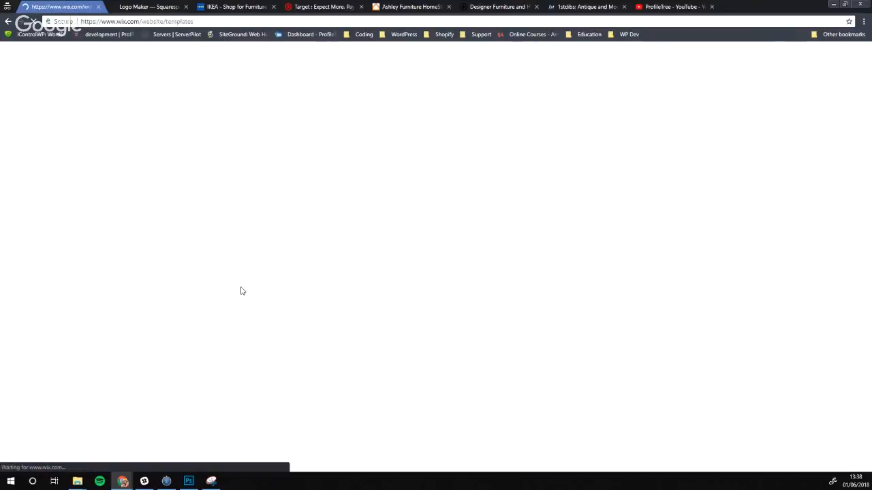
Close the 'Looking for the perfect template?' popup and scroll the category sidebar
{"action": "mouse_move", "coordinate": [241, 290]}
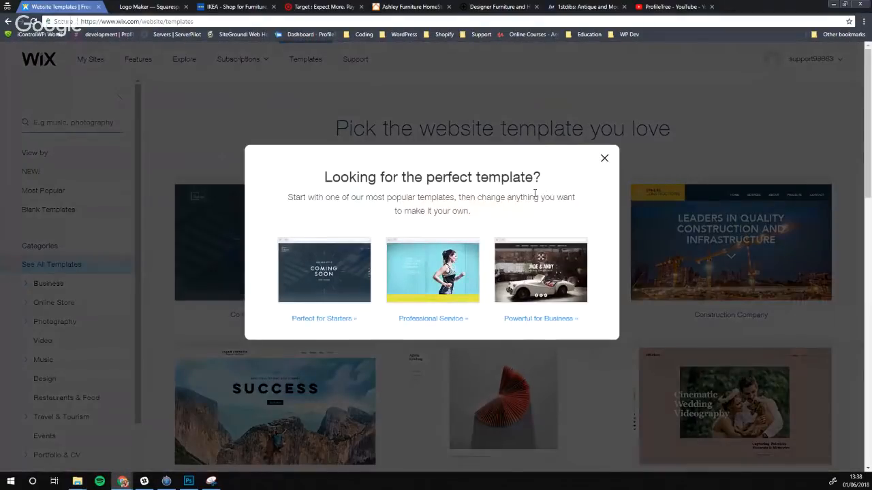
{"action": "left_click", "coordinate": [605, 160]}
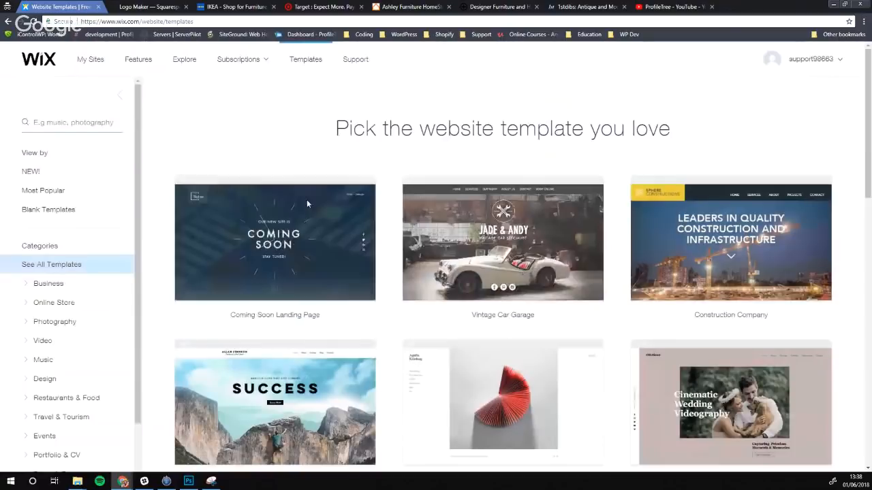
{"action": "scroll", "coordinate": [64, 279], "scroll_direction": "down", "scroll_amount": 2}
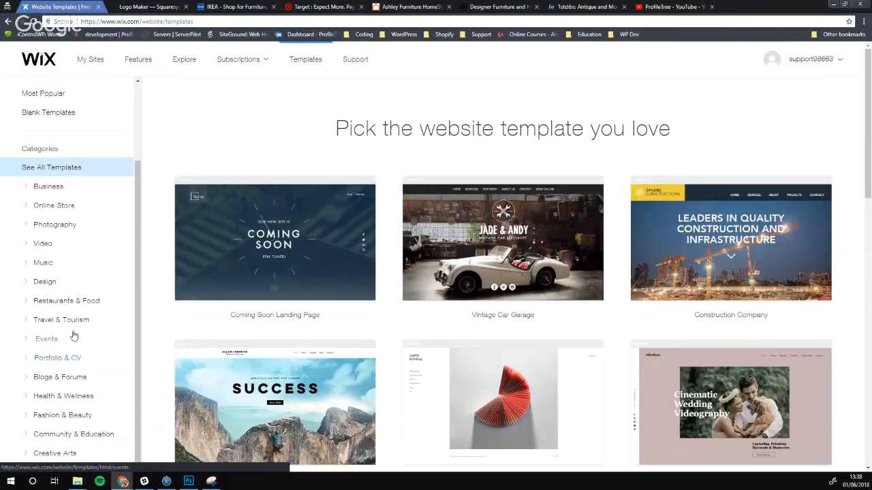
{"action": "mouse_move", "coordinate": [302, 247]}
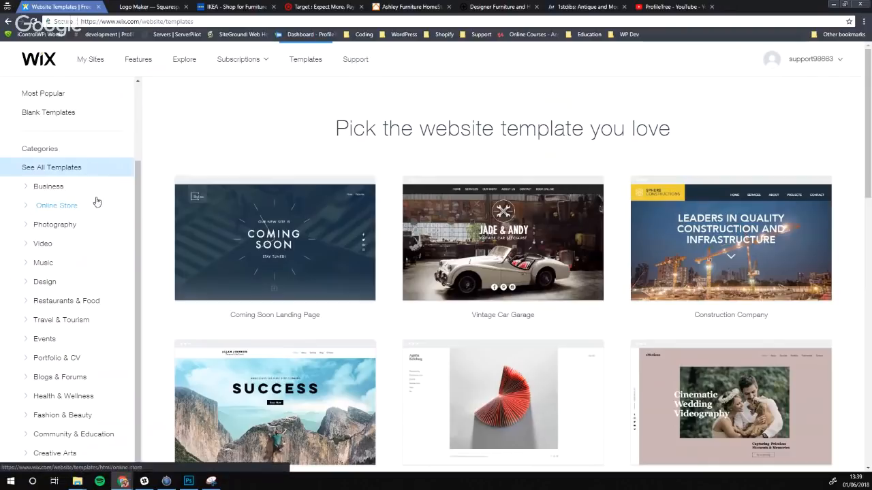
Pick Online Store, then Home & Decor, to list templates like Home Decor and Ceramic Studio
{"action": "left_click", "coordinate": [48, 206]}
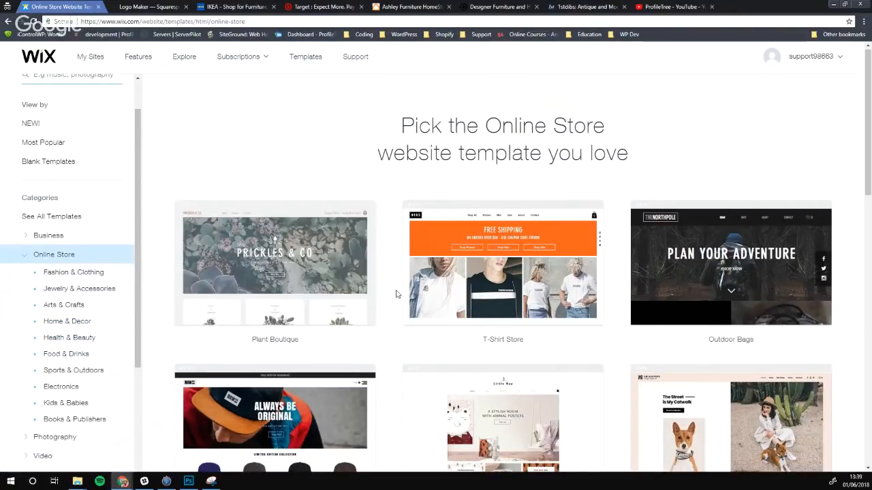
{"action": "scroll", "coordinate": [395, 294], "scroll_direction": "down", "scroll_amount": 2}
{"action": "scroll", "coordinate": [396, 294], "scroll_direction": "down", "scroll_amount": 1}
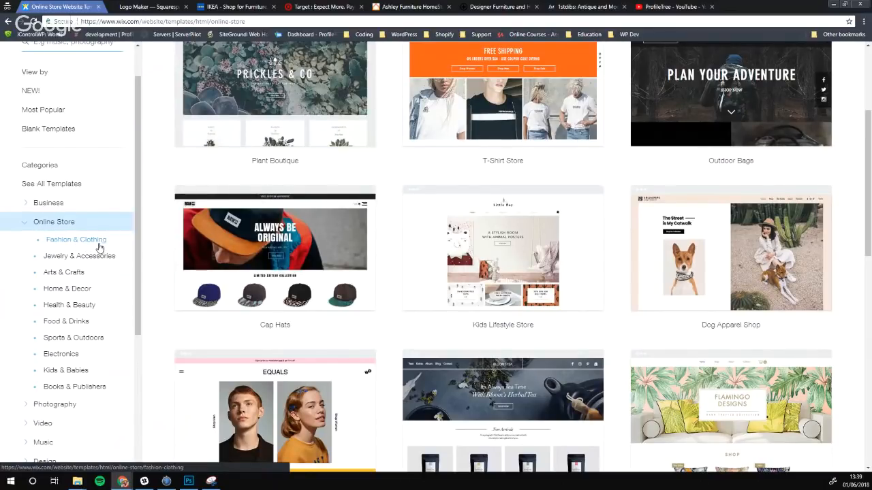
{"action": "left_click", "coordinate": [72, 292]}
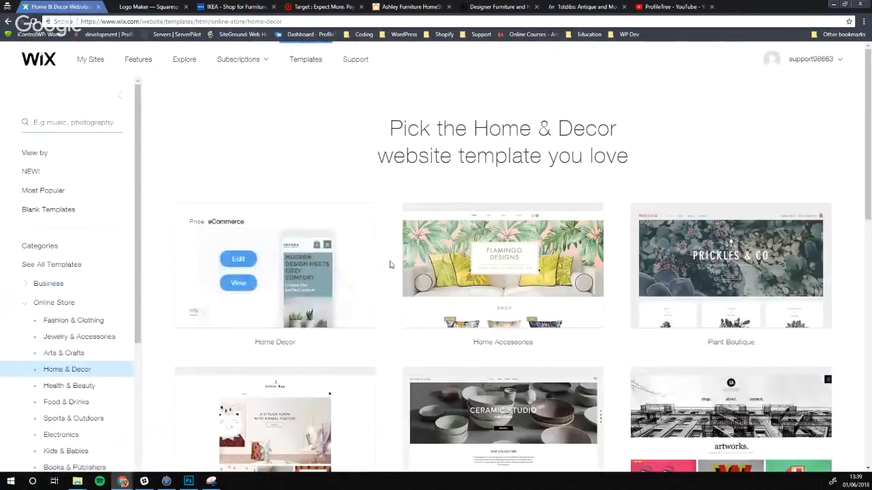
{"action": "scroll", "coordinate": [391, 273], "scroll_direction": "down", "scroll_amount": 3}
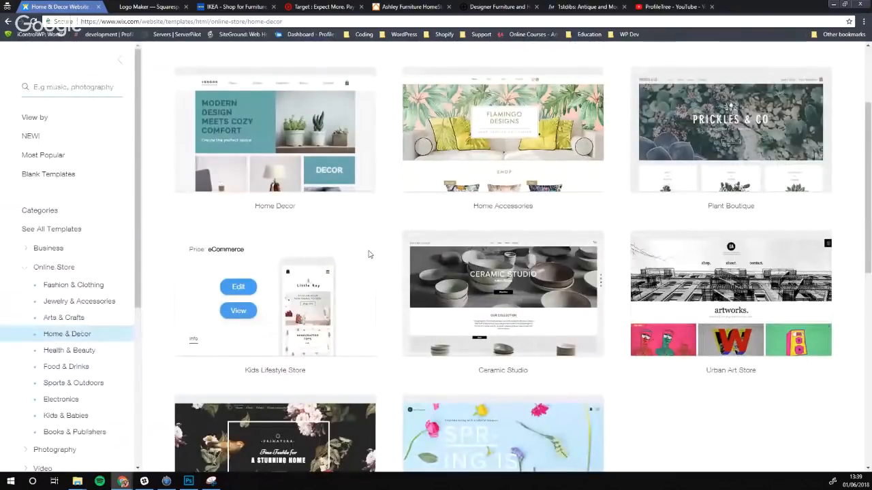
{"action": "scroll", "coordinate": [418, 268], "scroll_direction": "up", "scroll_amount": 2}
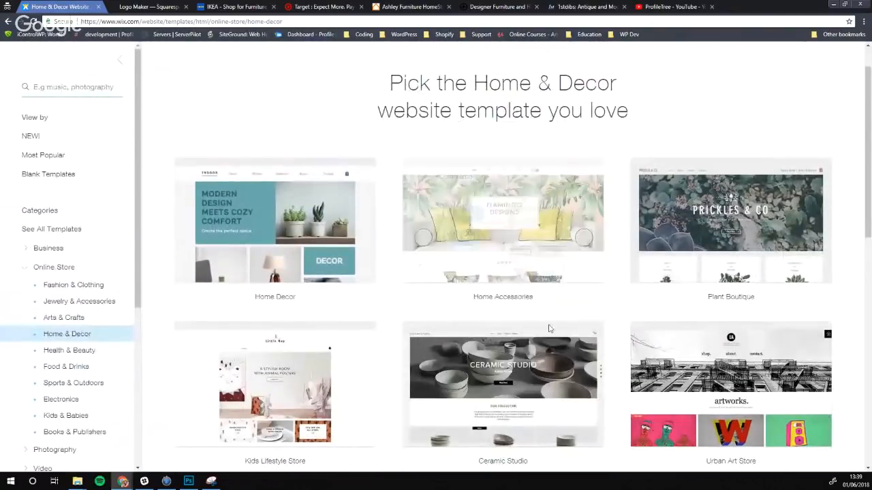
Open the Home Accessories template preview and scroll through its desktop layout
{"action": "left_click", "coordinate": [467, 239]}
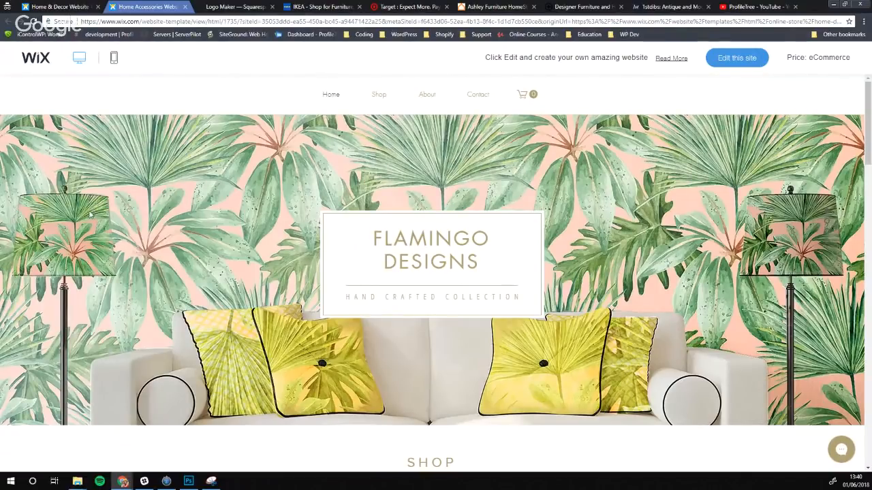
{"action": "scroll", "coordinate": [230, 215], "scroll_direction": "down", "scroll_amount": 1}
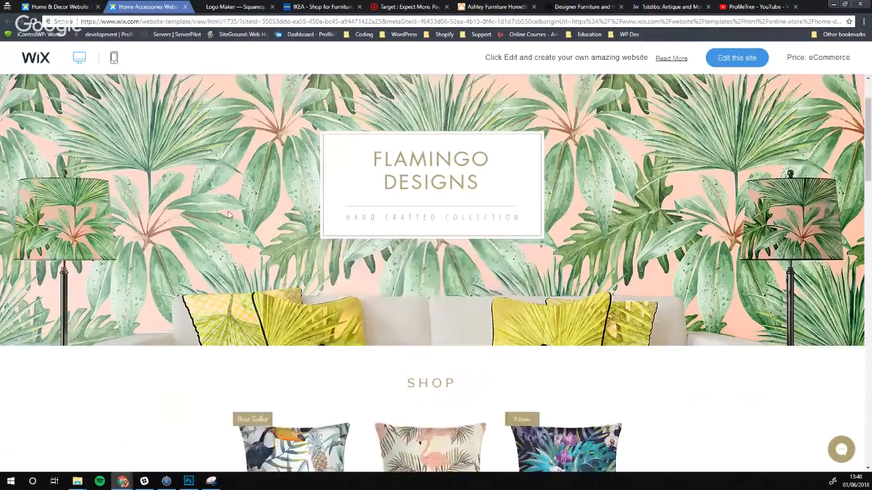
{"action": "scroll", "coordinate": [230, 215], "scroll_direction": "down", "scroll_amount": 2}
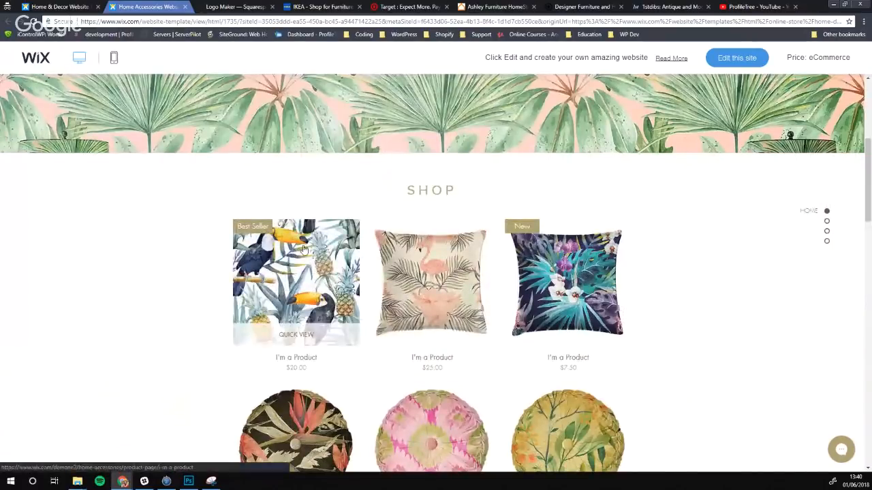
{"action": "scroll", "coordinate": [116, 258], "scroll_direction": "down", "scroll_amount": 1}
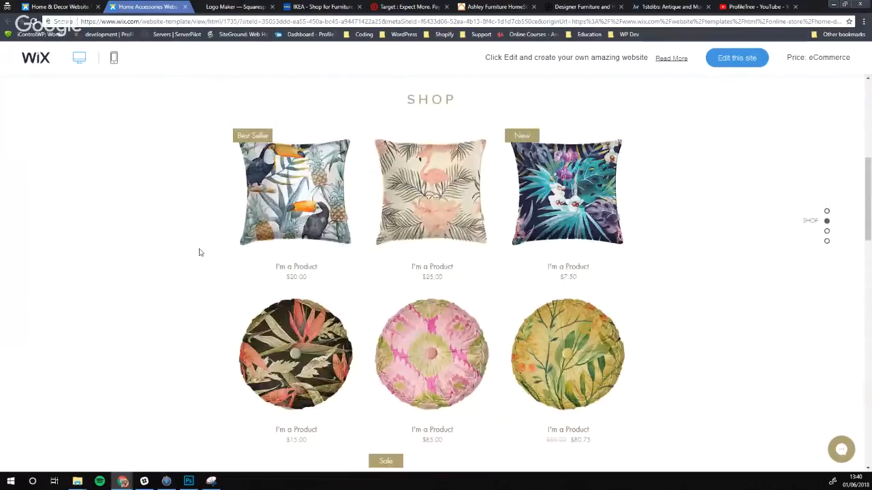
{"action": "scroll", "coordinate": [201, 212], "scroll_direction": "down", "scroll_amount": 2}
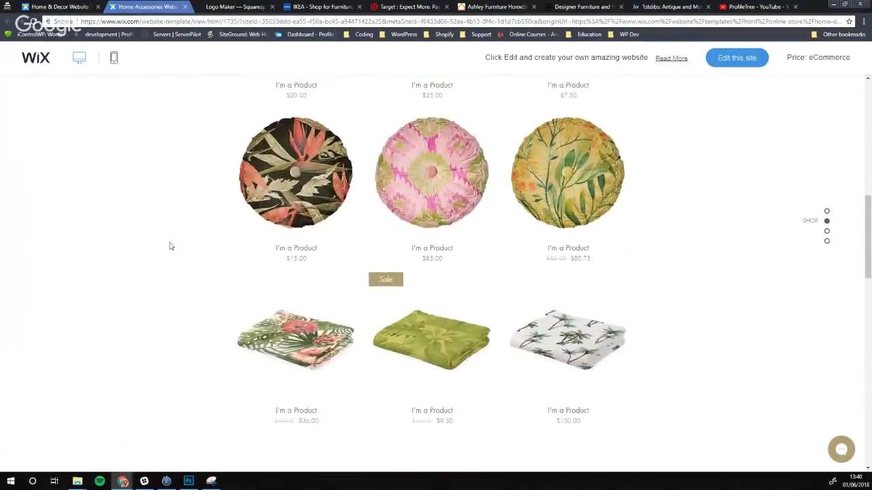
{"action": "scroll", "coordinate": [182, 298], "scroll_direction": "up", "scroll_amount": 2}
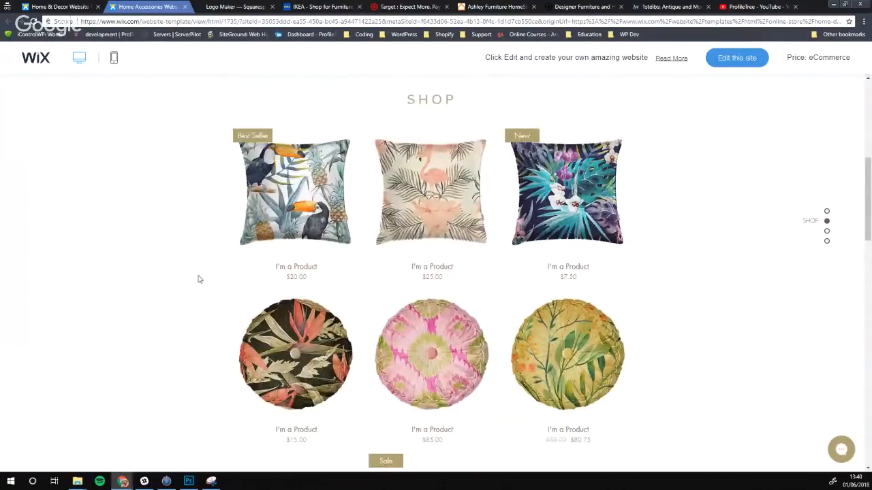
View the Home Accessories template in mobile layout, then return to the Home & Decor gallery
{"action": "left_click", "coordinate": [114, 59]}
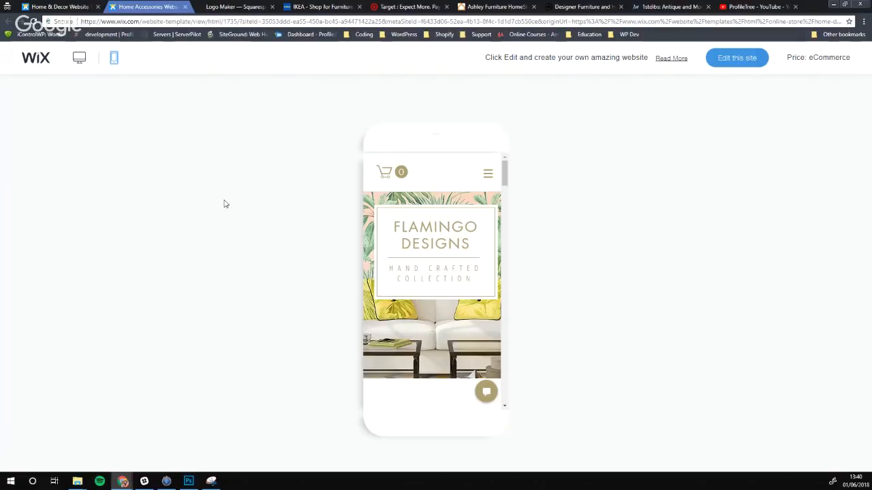
{"action": "mouse_move", "coordinate": [506, 183]}
{"action": "left_mouse_down"}
{"action": "mouse_move", "coordinate": [518, 308]}
{"action": "mouse_move", "coordinate": [508, 404]}
{"action": "mouse_move", "coordinate": [512, 220]}
{"action": "mouse_move", "coordinate": [513, 361]}
{"action": "mouse_move", "coordinate": [517, 314]}
{"action": "mouse_move", "coordinate": [513, 173]}
{"action": "left_mouse_up"}
{"action": "left_click", "coordinate": [62, 5]}
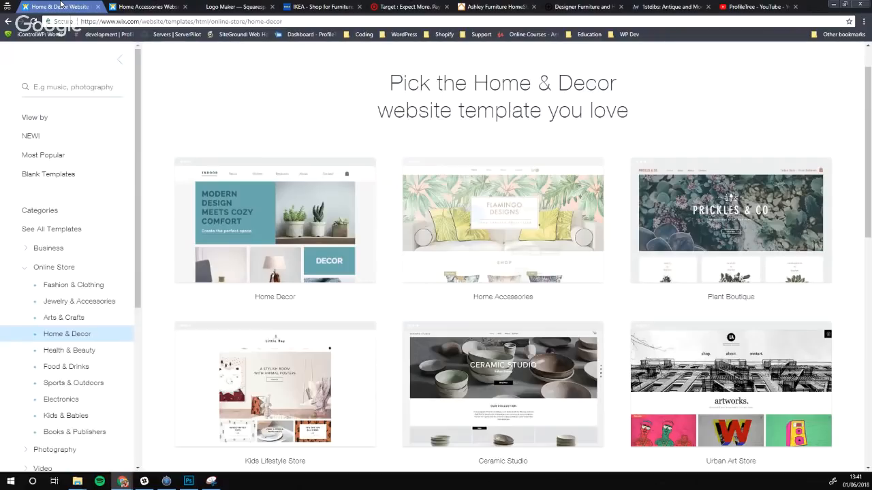
Open the Ceramic Studio template preview and scroll through its home and shop content
{"action": "mouse_move", "coordinate": [490, 215]}
{"action": "scroll", "coordinate": [491, 215], "scroll_direction": "down", "scroll_amount": 1}
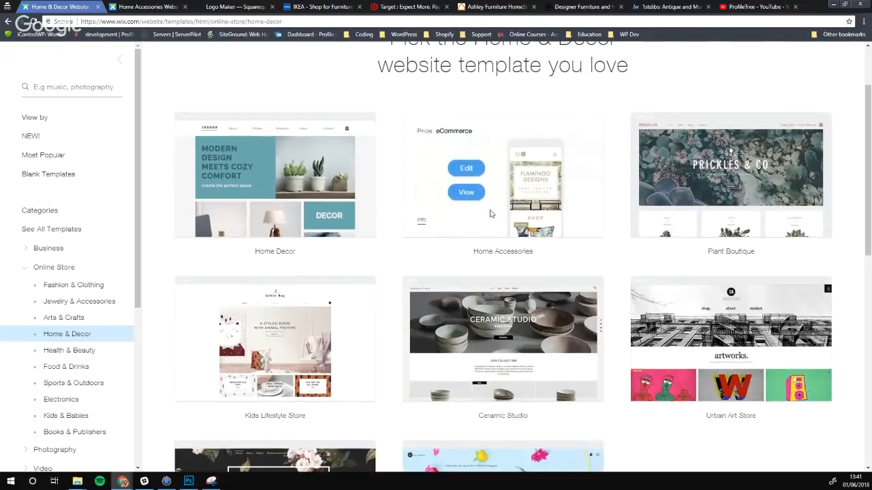
{"action": "mouse_move", "coordinate": [535, 362]}
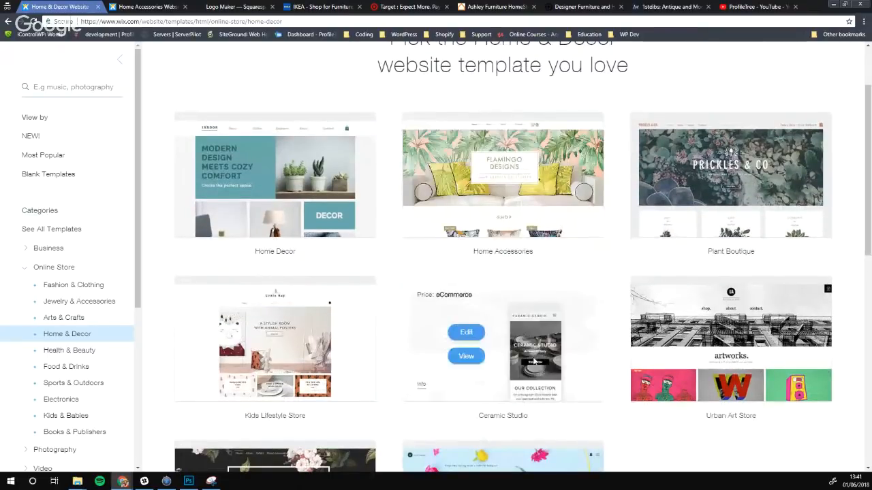
{"action": "left_click", "coordinate": [466, 355]}
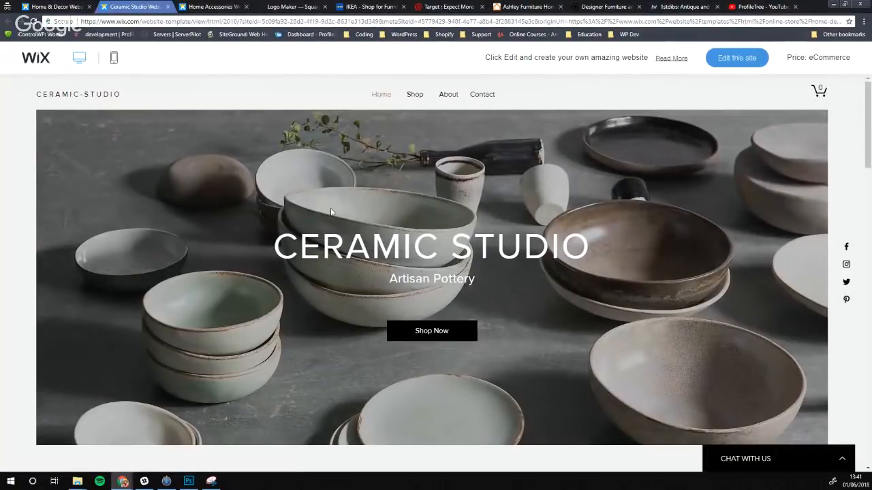
{"action": "scroll", "coordinate": [335, 169], "scroll_direction": "down", "scroll_amount": 1}
{"action": "scroll", "coordinate": [333, 163], "scroll_direction": "down", "scroll_amount": 5}
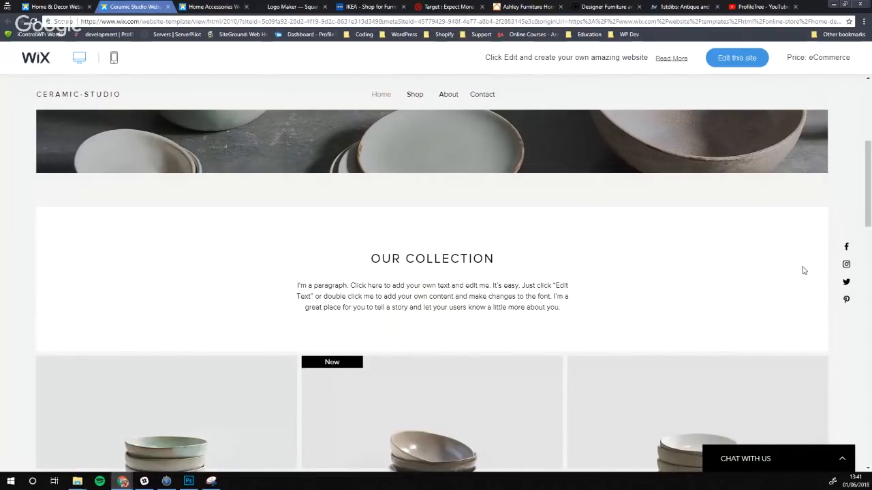
{"action": "scroll", "coordinate": [533, 247], "scroll_direction": "down", "scroll_amount": 4}
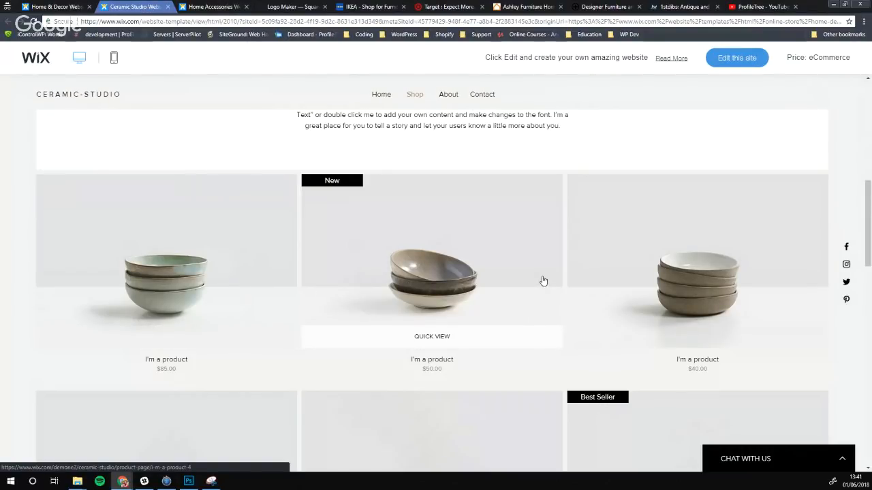
{"action": "scroll", "coordinate": [662, 306], "scroll_direction": "down", "scroll_amount": 2}
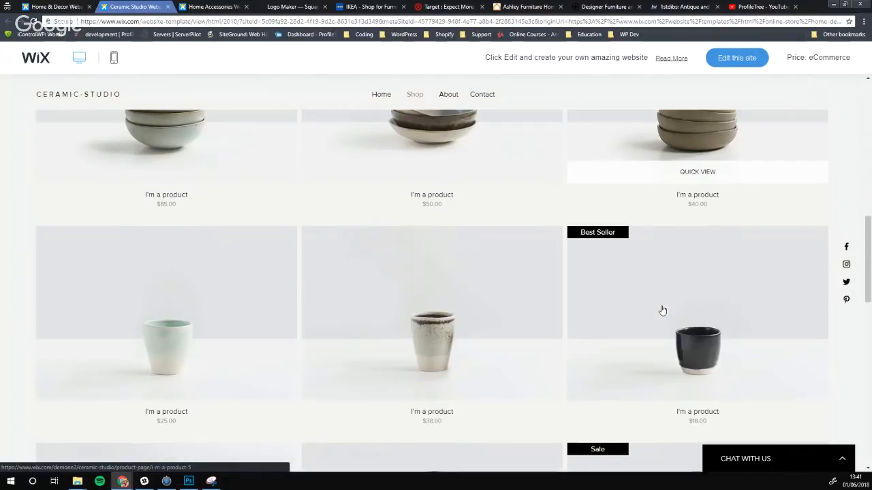
{"action": "scroll", "coordinate": [350, 208], "scroll_direction": "down", "scroll_amount": 1}
{"action": "scroll", "coordinate": [388, 261], "scroll_direction": "down", "scroll_amount": 3}
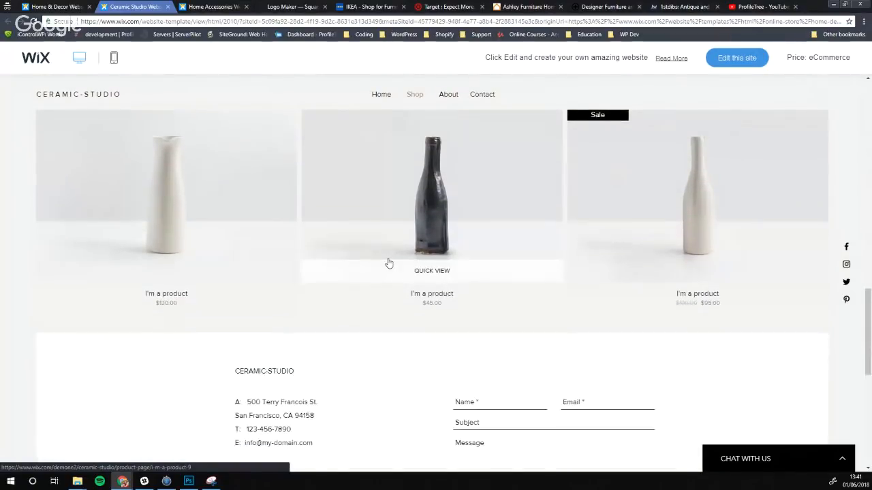
{"action": "scroll", "coordinate": [387, 265], "scroll_direction": "down", "scroll_amount": 2}
{"action": "scroll", "coordinate": [422, 273], "scroll_direction": "down", "scroll_amount": 1}
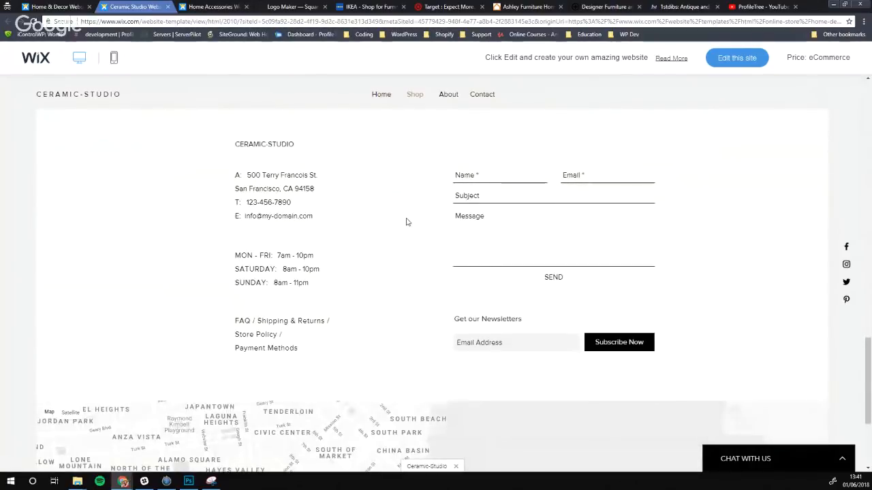
{"action": "scroll", "coordinate": [240, 245], "scroll_direction": "down", "scroll_amount": 3}
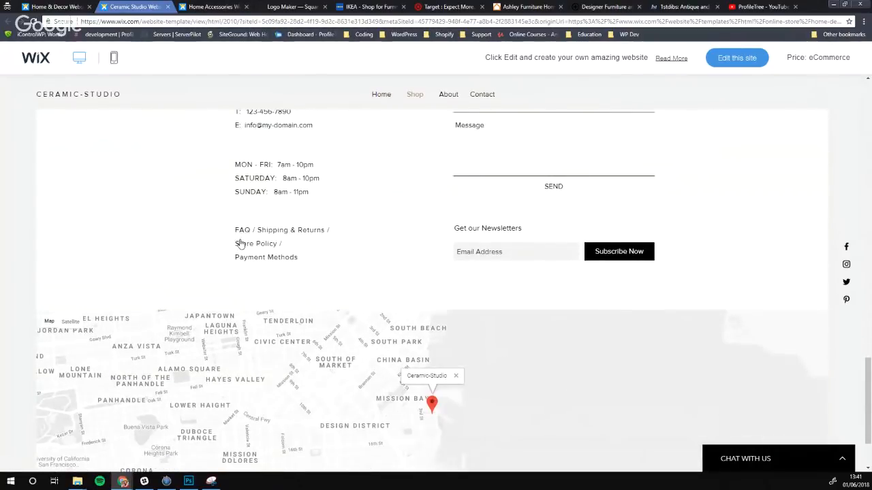
{"action": "scroll", "coordinate": [294, 294], "scroll_direction": "up", "scroll_amount": 7}
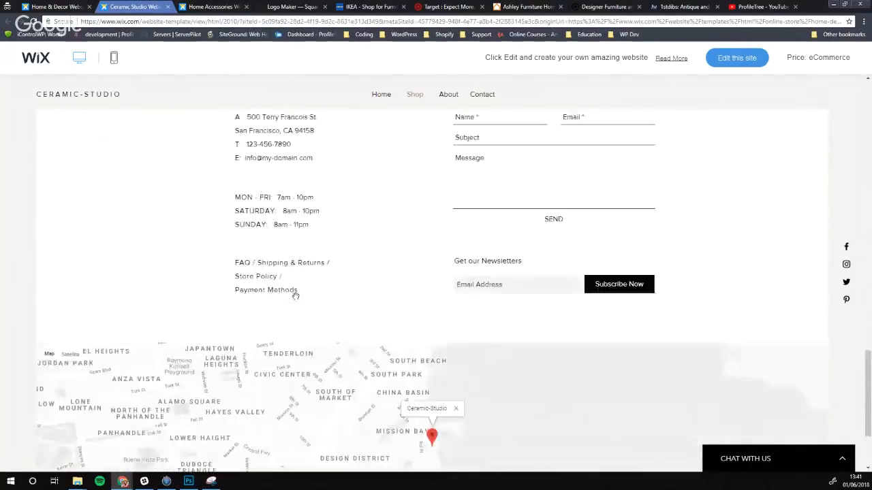
{"action": "scroll", "coordinate": [293, 295], "scroll_direction": "up", "scroll_amount": 6}
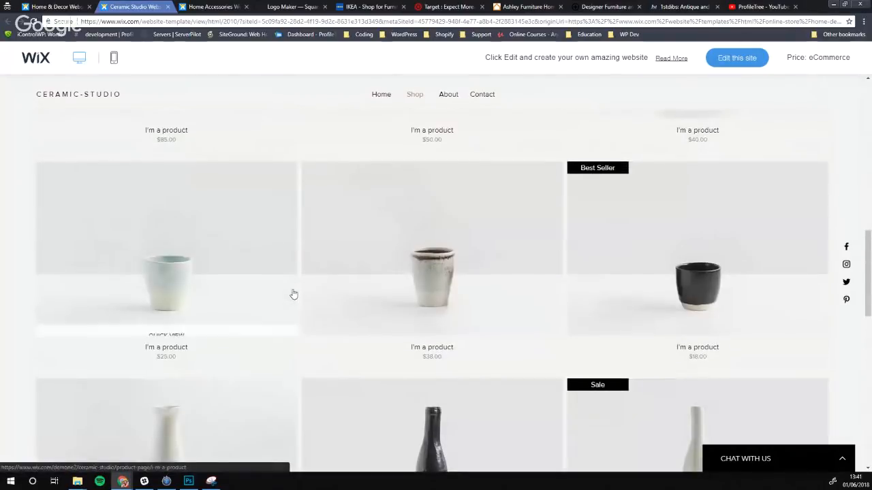
{"action": "scroll", "coordinate": [310, 298], "scroll_direction": "up", "scroll_amount": 8}
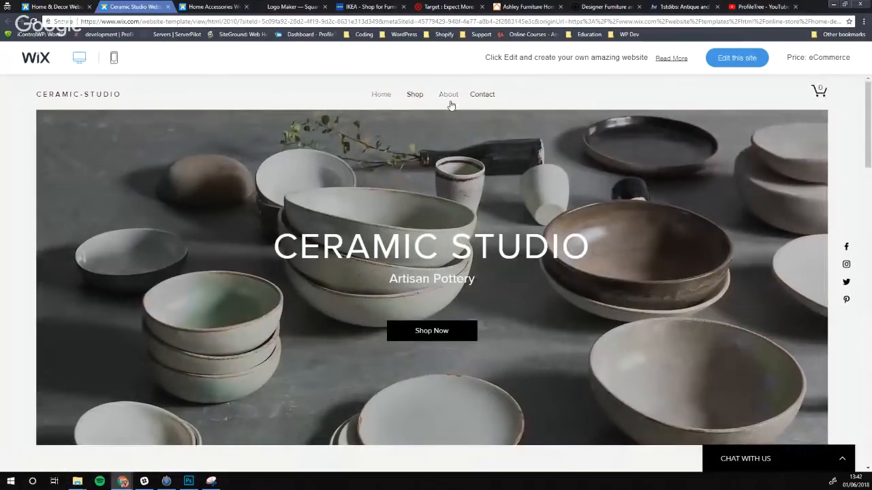
Browse the template's About page and Contact section, ending back at the Artisan Pottery home
{"action": "left_click", "coordinate": [449, 101]}
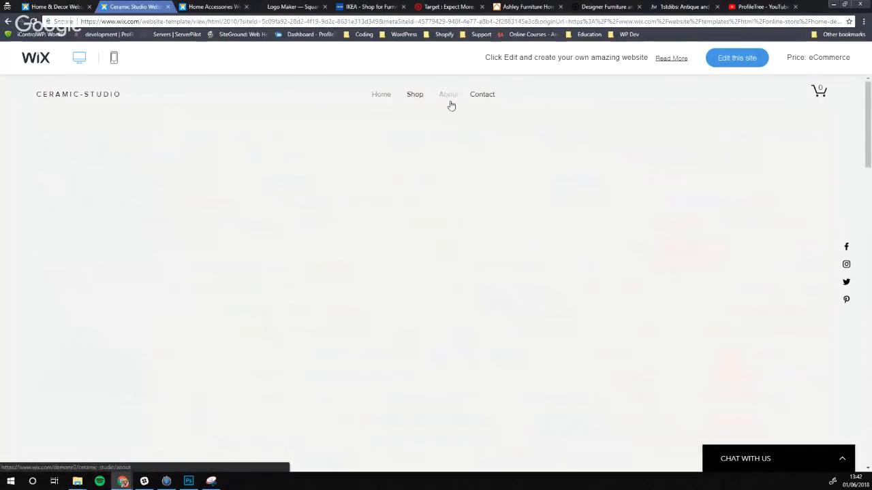
{"action": "scroll", "coordinate": [253, 235], "scroll_direction": "down", "scroll_amount": 1}
{"action": "scroll", "coordinate": [252, 233], "scroll_direction": "down", "scroll_amount": 10}
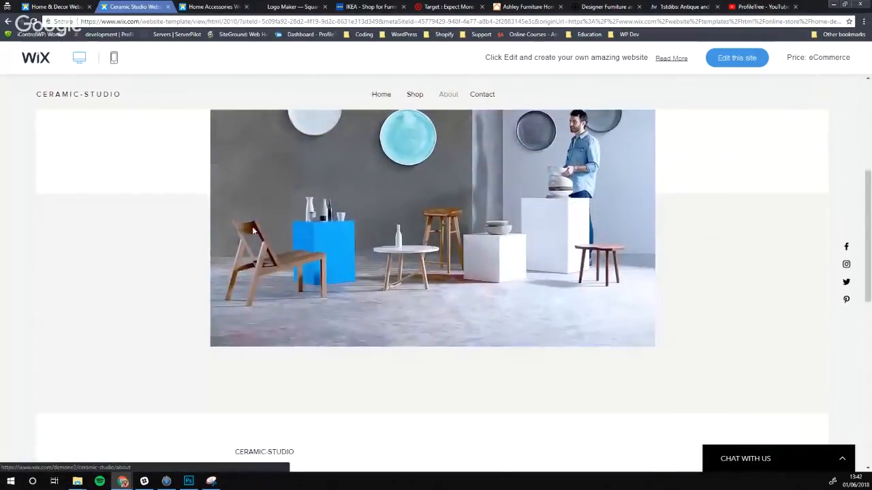
{"action": "scroll", "coordinate": [355, 238], "scroll_direction": "up", "scroll_amount": 10}
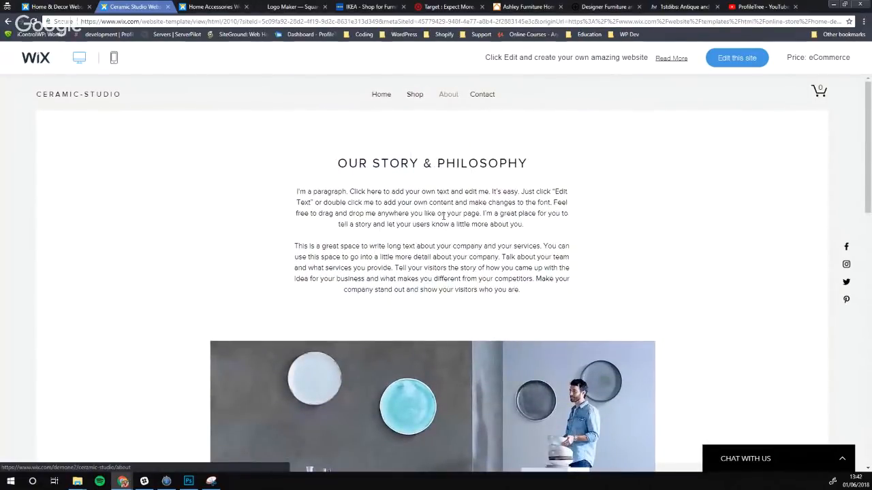
{"action": "left_click", "coordinate": [475, 94]}
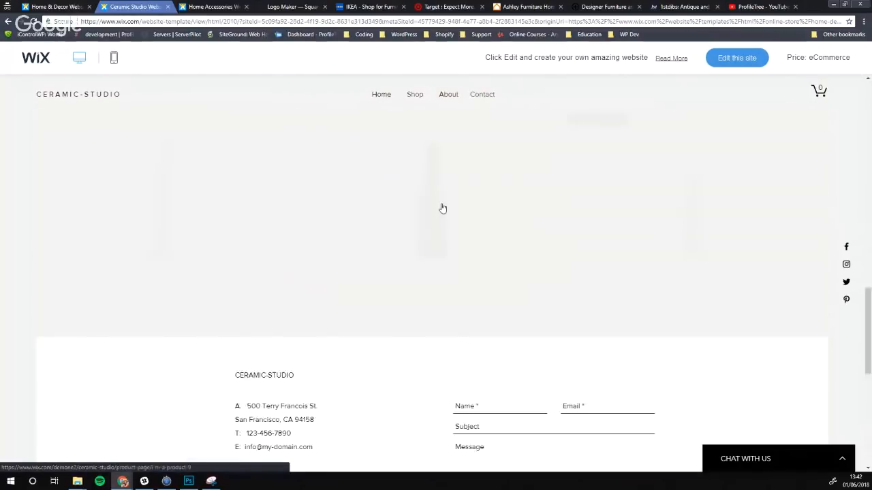
{"action": "scroll", "coordinate": [315, 216], "scroll_direction": "up", "scroll_amount": 10}
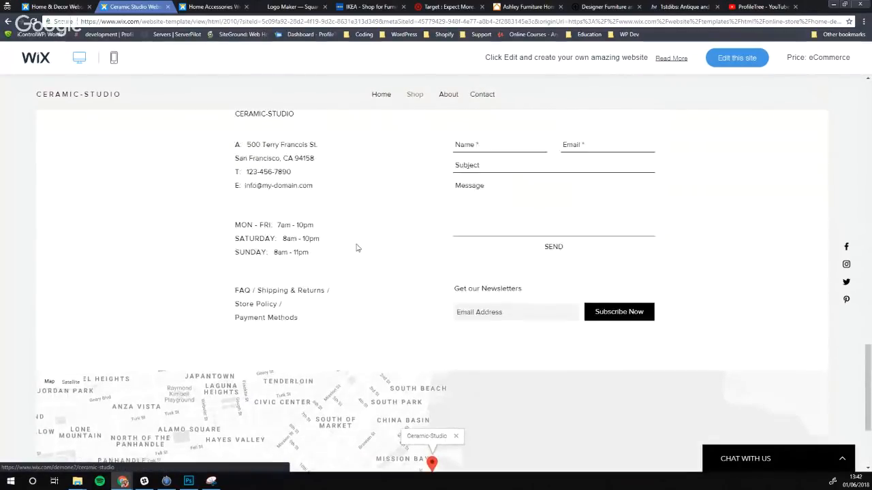
{"action": "scroll", "coordinate": [298, 261], "scroll_direction": "up", "scroll_amount": 10}
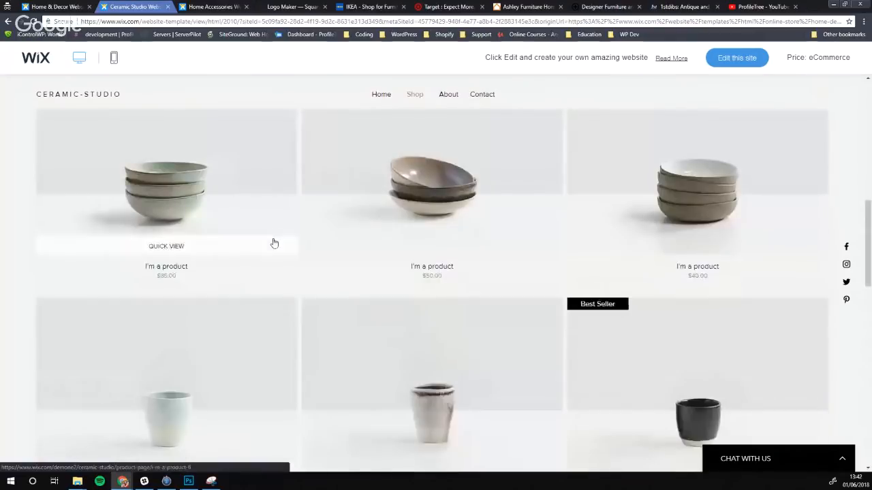
{"action": "scroll", "coordinate": [273, 242], "scroll_direction": "up", "scroll_amount": 2}
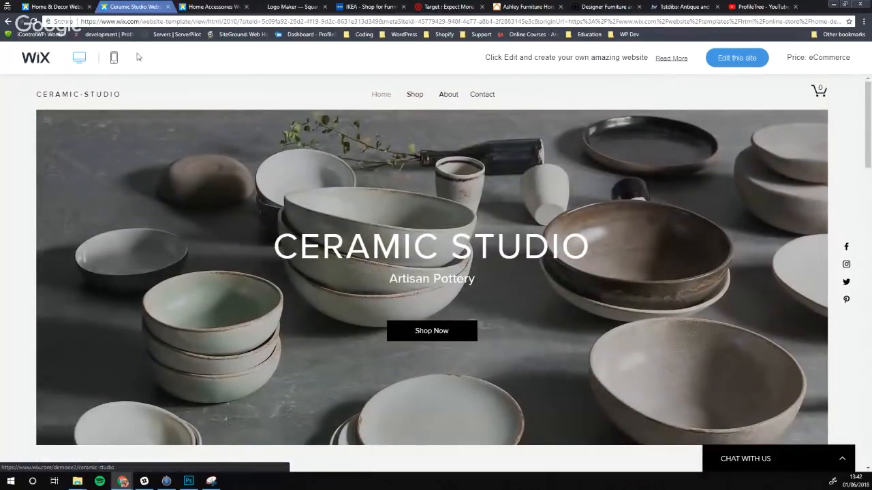
Switch the Ceramic Studio preview to mobile and scroll the phone mockup
{"action": "left_click", "coordinate": [114, 58]}
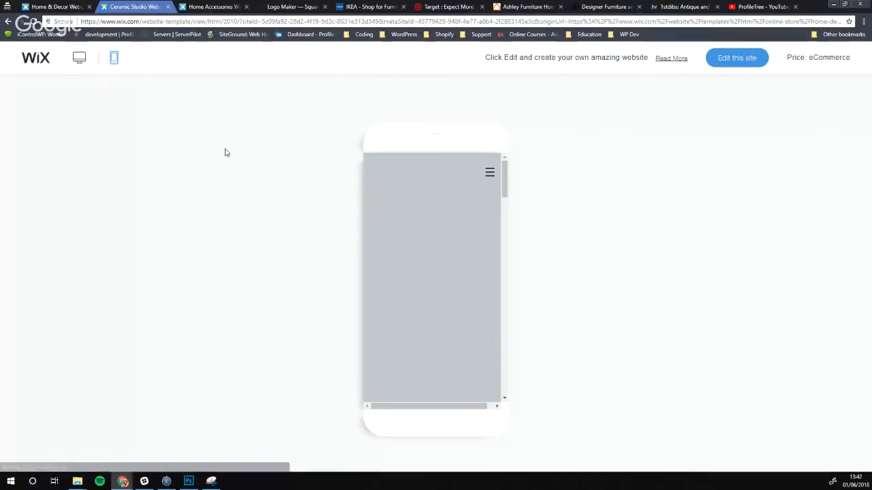
{"action": "scroll", "coordinate": [418, 252], "scroll_direction": "down", "scroll_amount": 5}
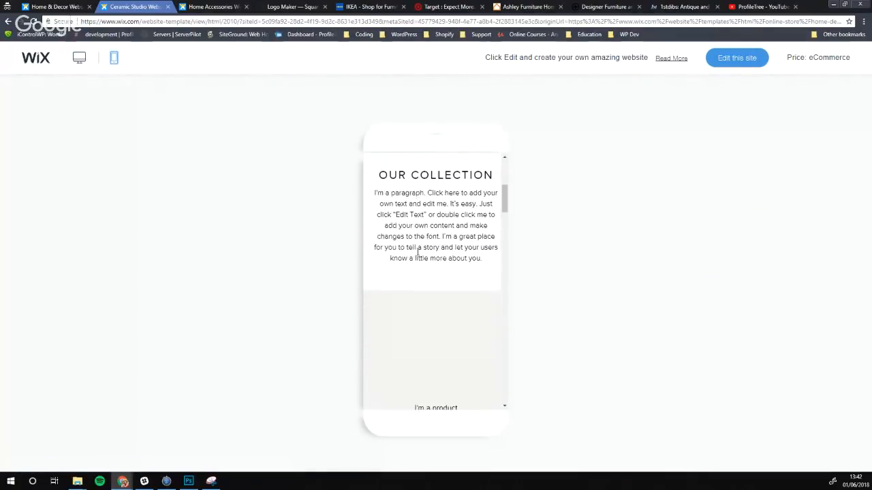
{"action": "scroll", "coordinate": [418, 249], "scroll_direction": "down", "scroll_amount": 3}
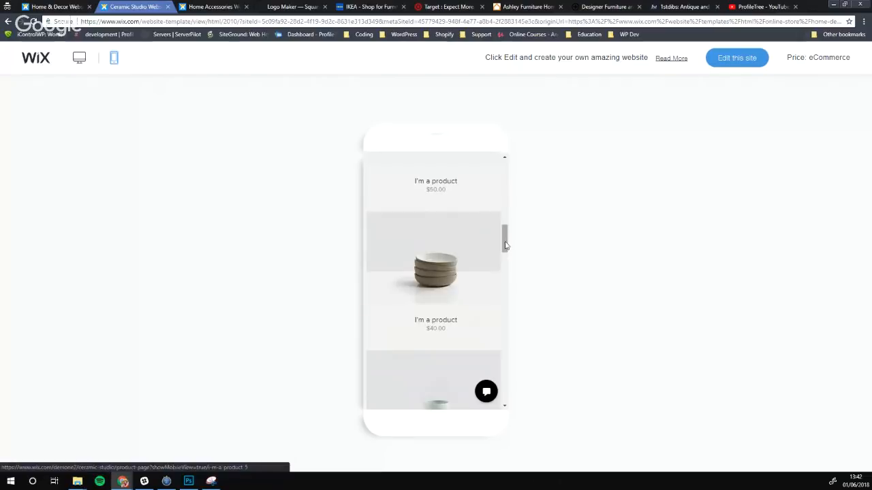
{"action": "left_click_drag", "start_coordinate": [505, 238], "coordinate": [513, 176]}
Return to the Home & Decor gallery showing Ceramic Studio, Textile Studio and Flower Shop
{"action": "left_click", "coordinate": [62, 7]}
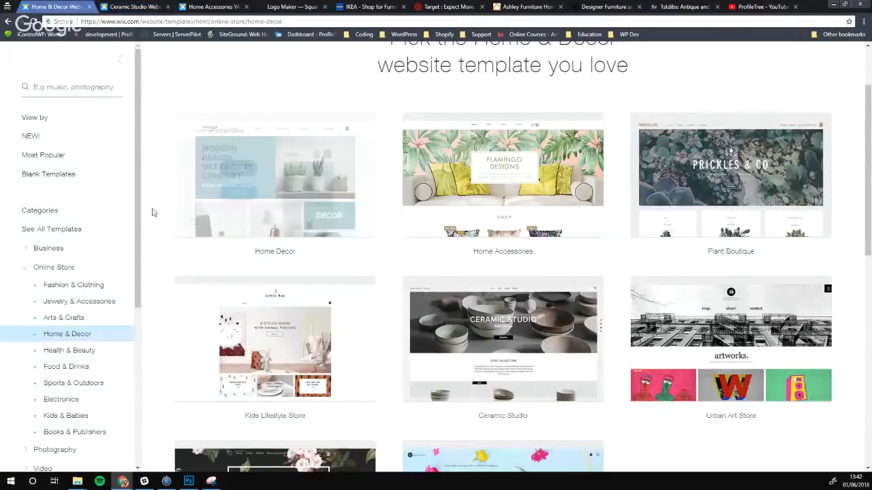
{"action": "scroll", "coordinate": [367, 212], "scroll_direction": "down", "scroll_amount": 2}
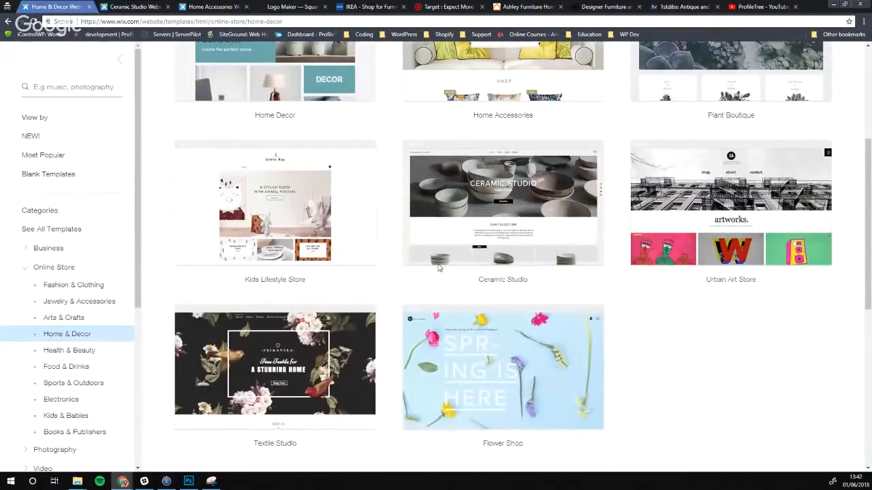
{"action": "mouse_move", "coordinate": [434, 265]}
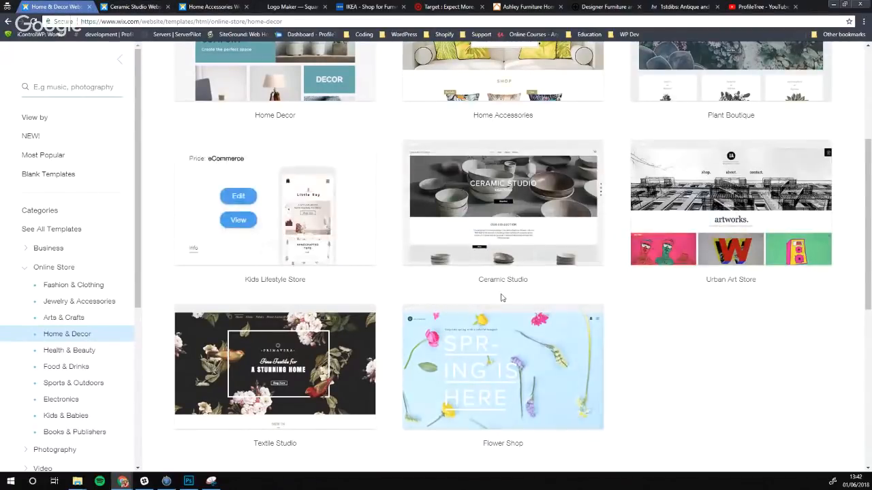
{"action": "mouse_move", "coordinate": [492, 244]}
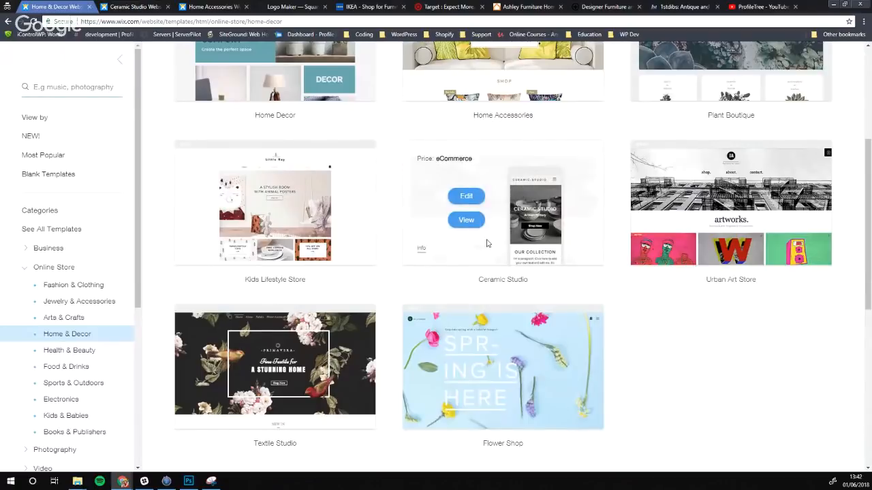
Start editing Ceramic Studio and close the preview, Home Accessories, IKEA and 1stdibs tabs
{"action": "left_click", "coordinate": [469, 198]}
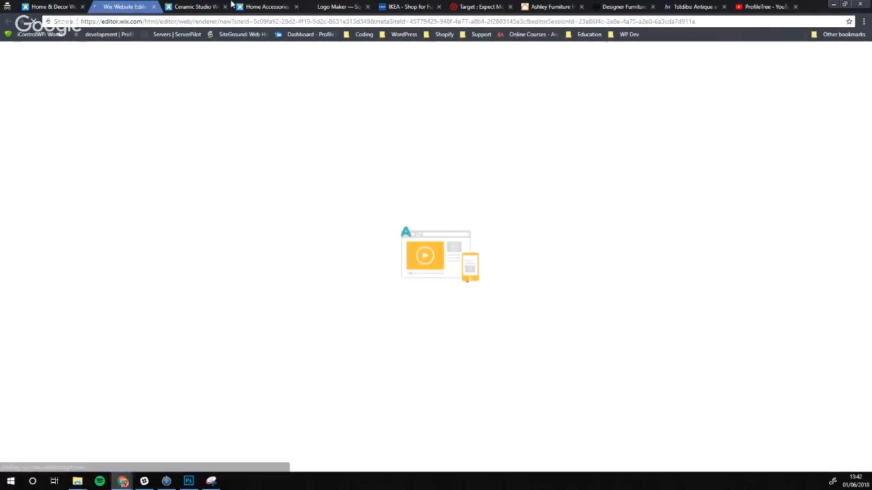
{"action": "left_click", "coordinate": [225, 7]}
{"action": "left_click", "coordinate": [224, 7]}
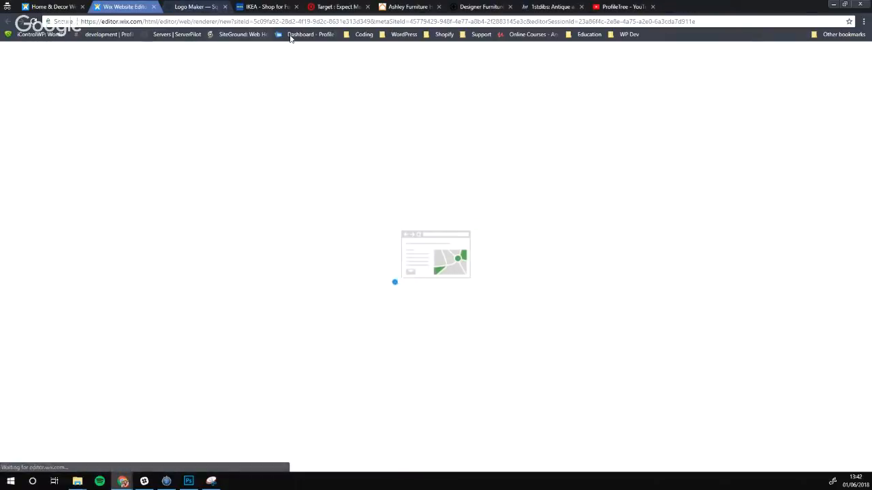
{"action": "left_click", "coordinate": [296, 6]}
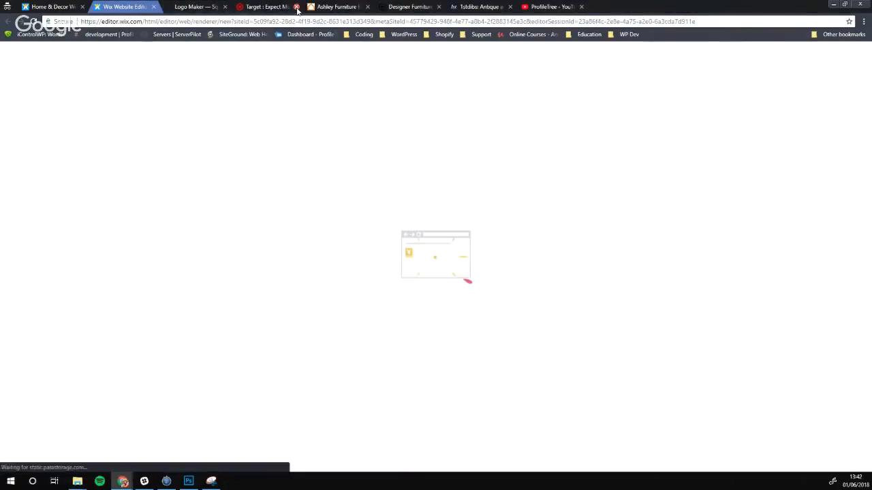
{"action": "left_click", "coordinate": [422, 7]}
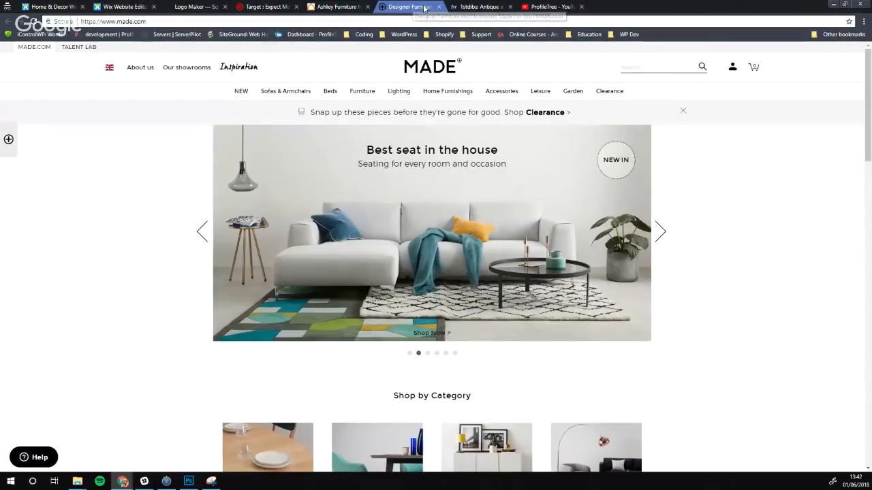
{"action": "left_click", "coordinate": [481, 7]}
Close the Target tab and pause the Welcome to Wix video in the editor
{"action": "left_click", "coordinate": [510, 7]}
{"action": "left_click", "coordinate": [281, 8]}
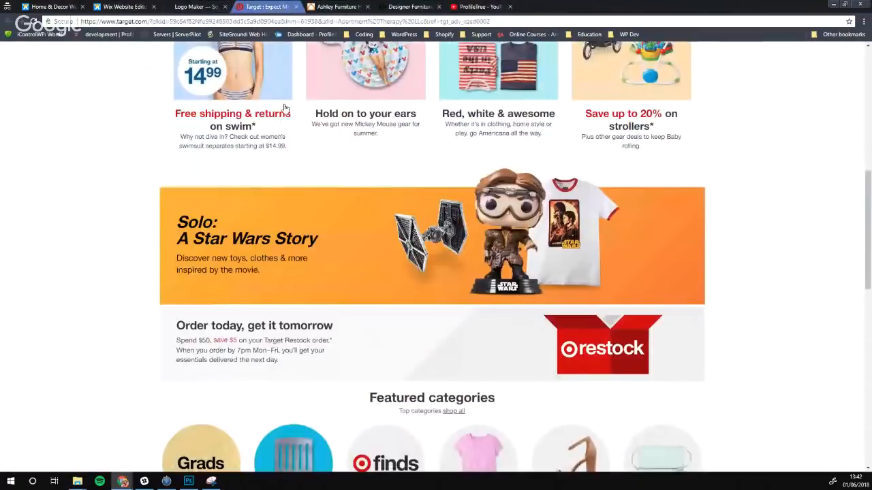
{"action": "scroll", "coordinate": [286, 109], "scroll_direction": "up", "scroll_amount": 6}
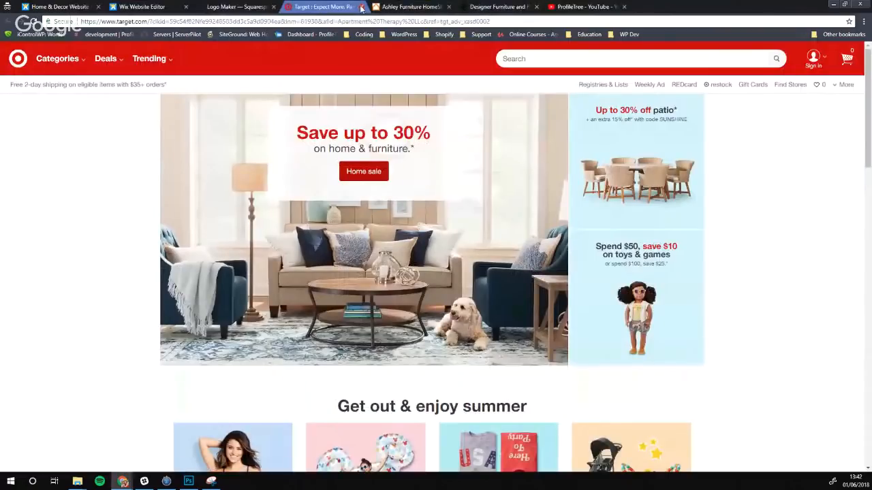
{"action": "left_click", "coordinate": [361, 7]}
{"action": "left_click", "coordinate": [143, 7]}
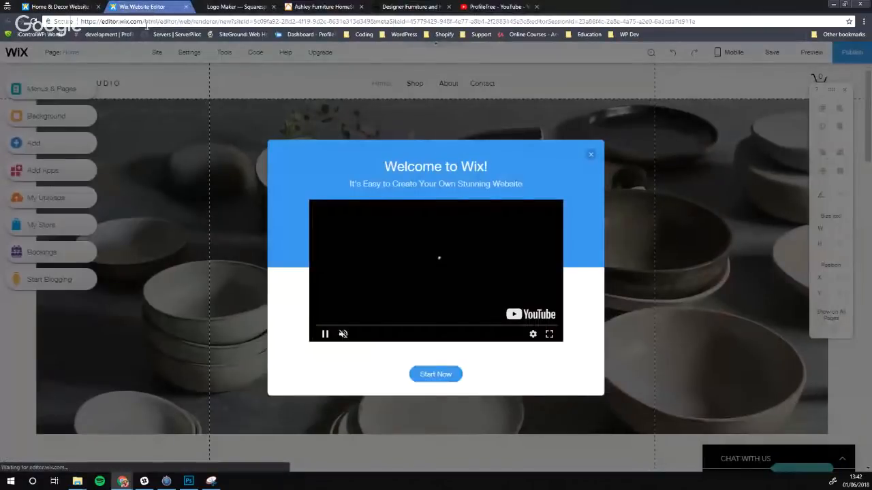
{"action": "left_click", "coordinate": [325, 335]}
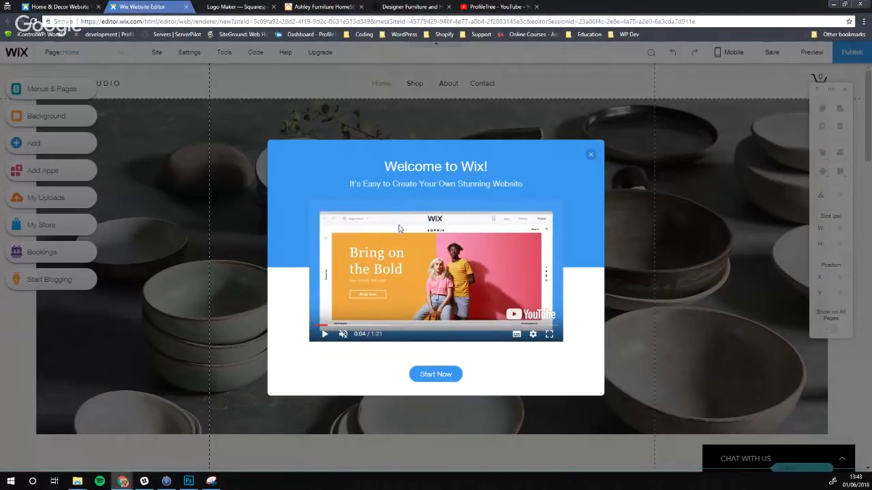
Close the Welcome to Wix dialog and scroll through the hero, collection and product sections
{"action": "left_click", "coordinate": [590, 156]}
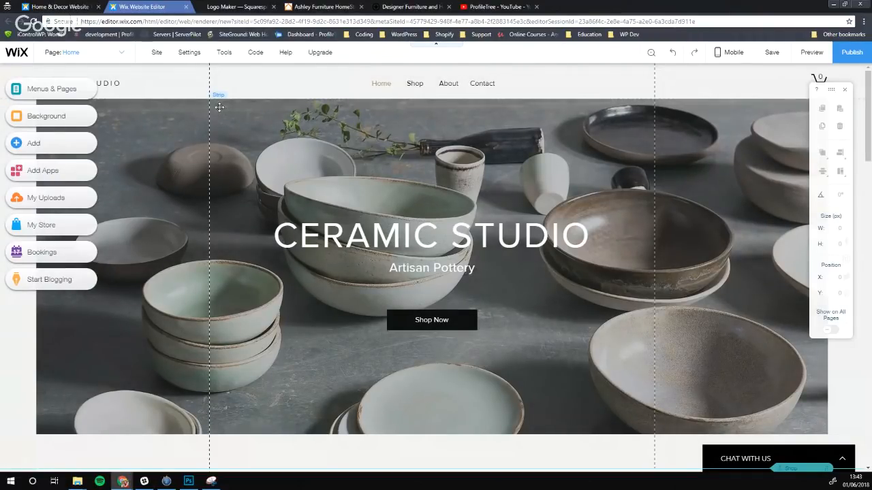
{"action": "scroll", "coordinate": [268, 147], "scroll_direction": "down", "scroll_amount": 3}
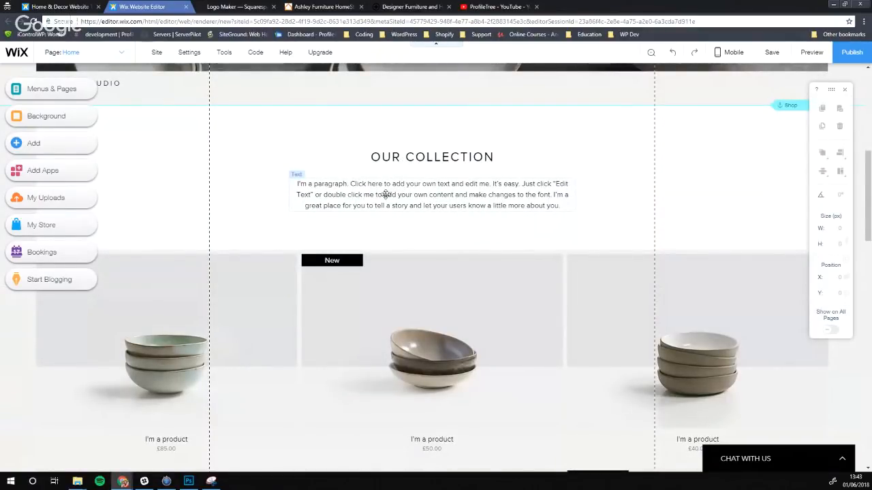
{"action": "scroll", "coordinate": [222, 318], "scroll_direction": "down", "scroll_amount": 3}
{"action": "scroll", "coordinate": [256, 290], "scroll_direction": "down", "scroll_amount": 10}
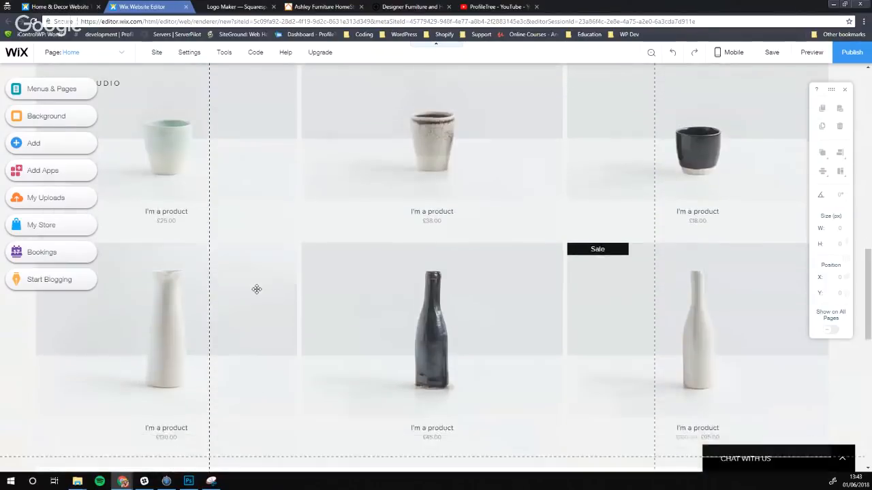
{"action": "scroll", "coordinate": [473, 315], "scroll_direction": "up", "scroll_amount": 20}
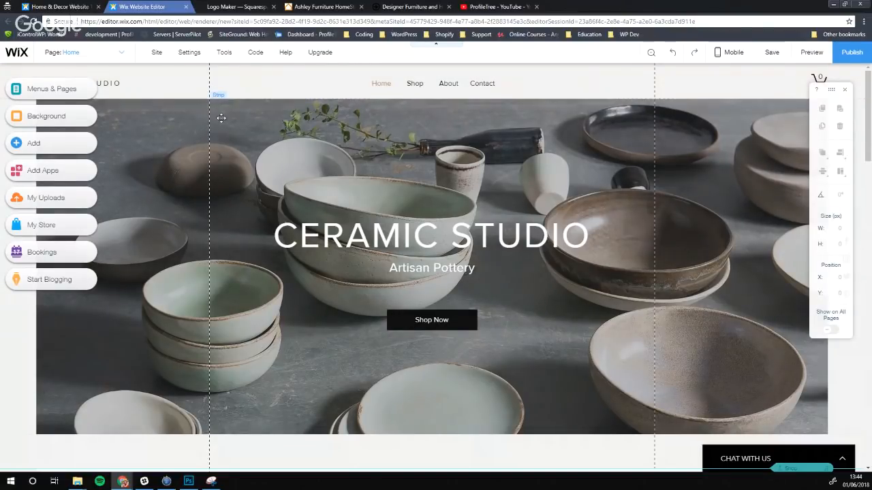
{"action": "scroll", "coordinate": [497, 205], "scroll_direction": "down", "scroll_amount": 3}
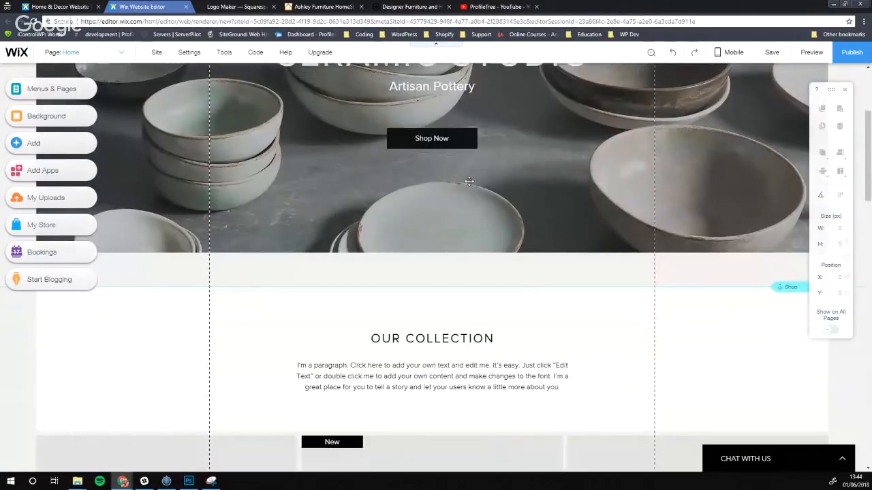
{"action": "scroll", "coordinate": [470, 184], "scroll_direction": "up", "scroll_amount": 3}
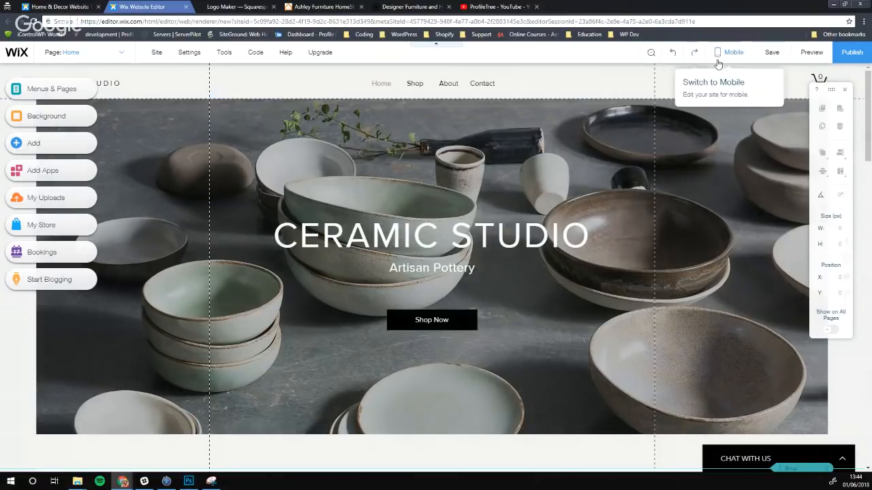
{"action": "mouse_move", "coordinate": [730, 62]}
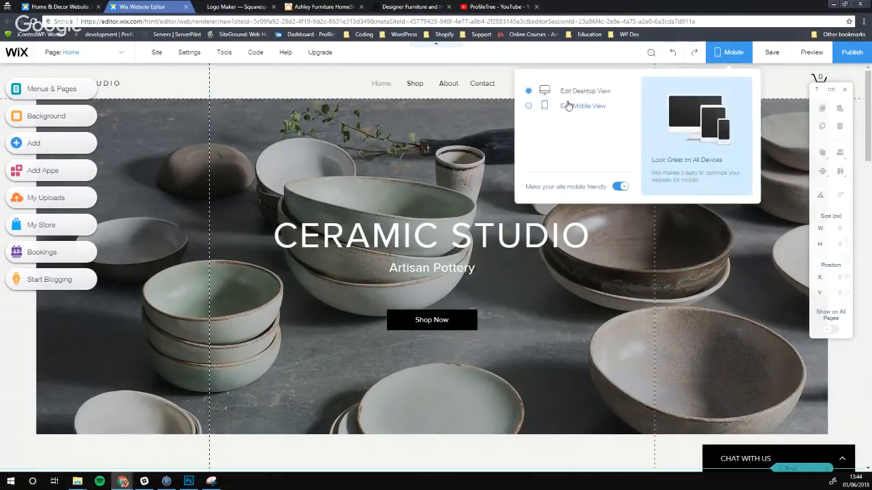
{"action": "left_click", "coordinate": [565, 106]}
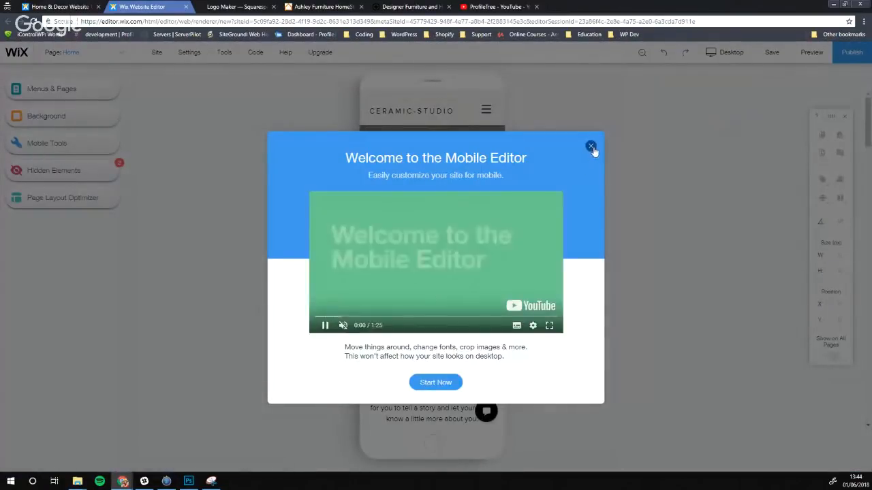
{"action": "left_click", "coordinate": [590, 146]}
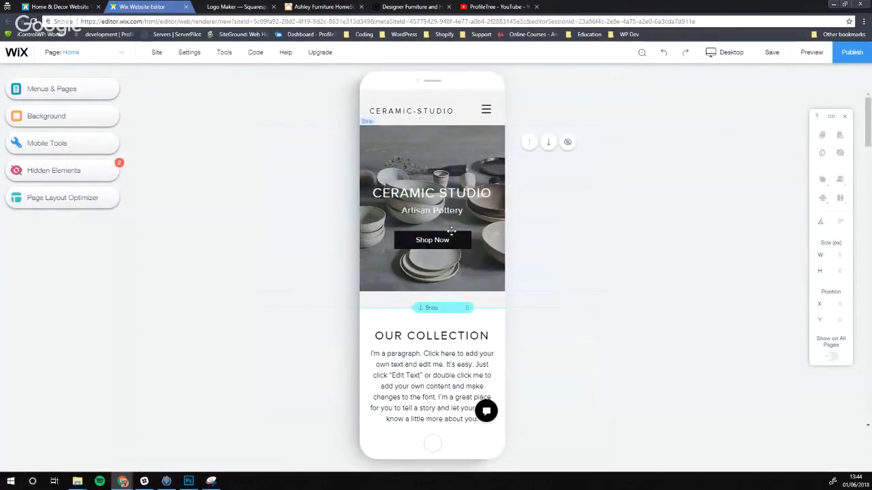
{"action": "scroll", "coordinate": [450, 233], "scroll_direction": "down", "scroll_amount": 5}
{"action": "scroll", "coordinate": [440, 233], "scroll_direction": "up", "scroll_amount": 5}
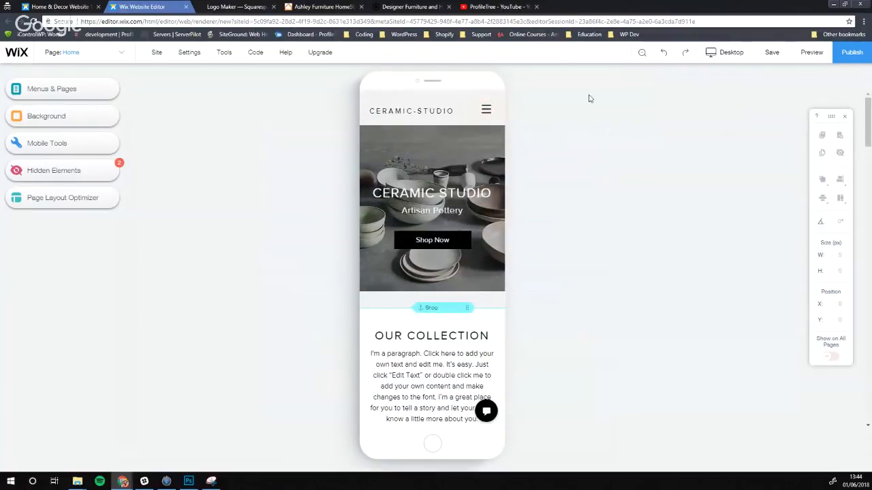
{"action": "left_click", "coordinate": [726, 54]}
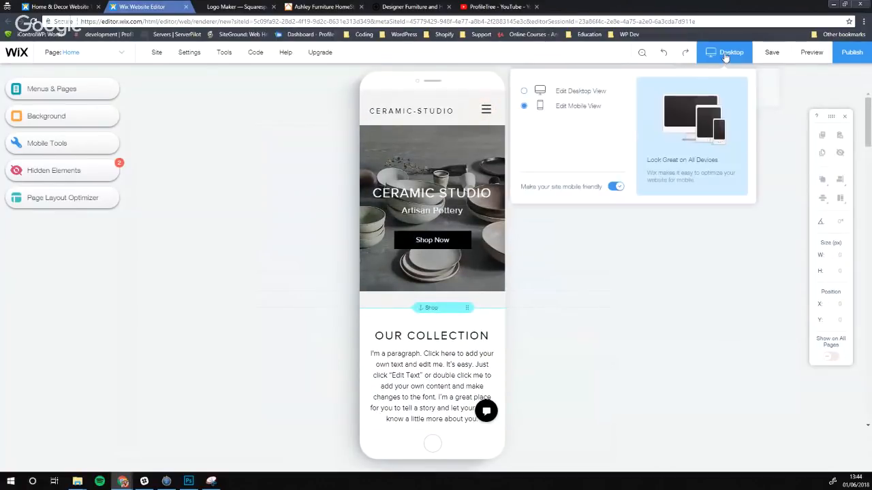
{"action": "left_click", "coordinate": [567, 93]}
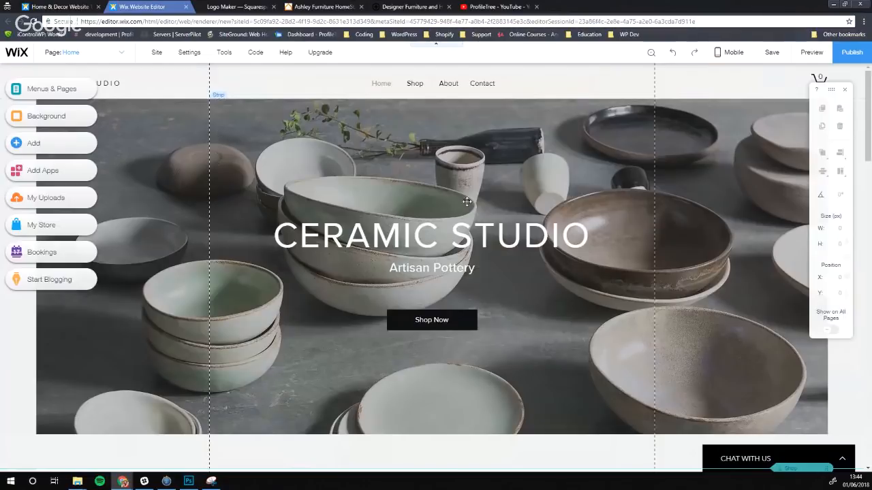
{"action": "scroll", "coordinate": [580, 200], "scroll_direction": "down", "scroll_amount": 3}
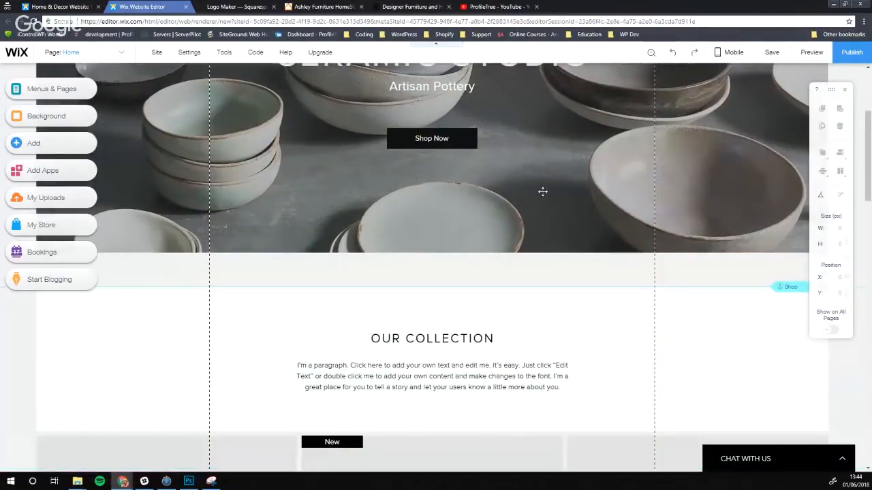
{"action": "scroll", "coordinate": [249, 265], "scroll_direction": "up", "scroll_amount": 3}
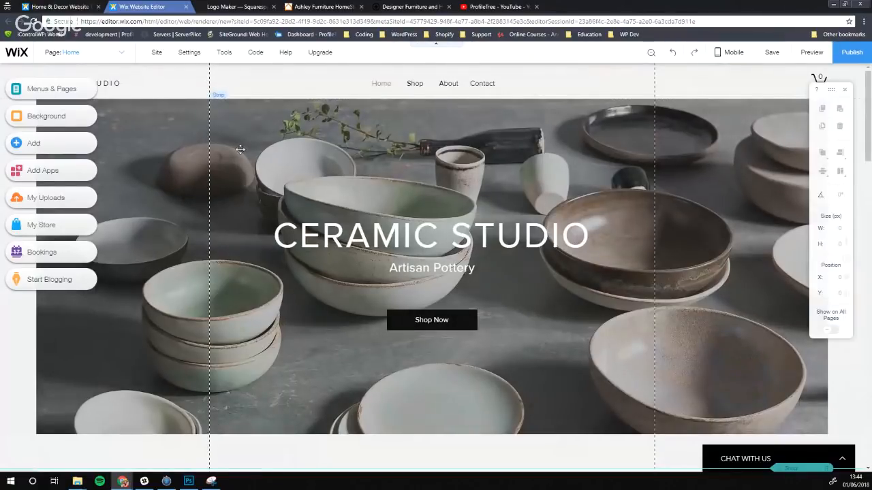
{"action": "scroll", "coordinate": [275, 215], "scroll_direction": "down", "scroll_amount": 2}
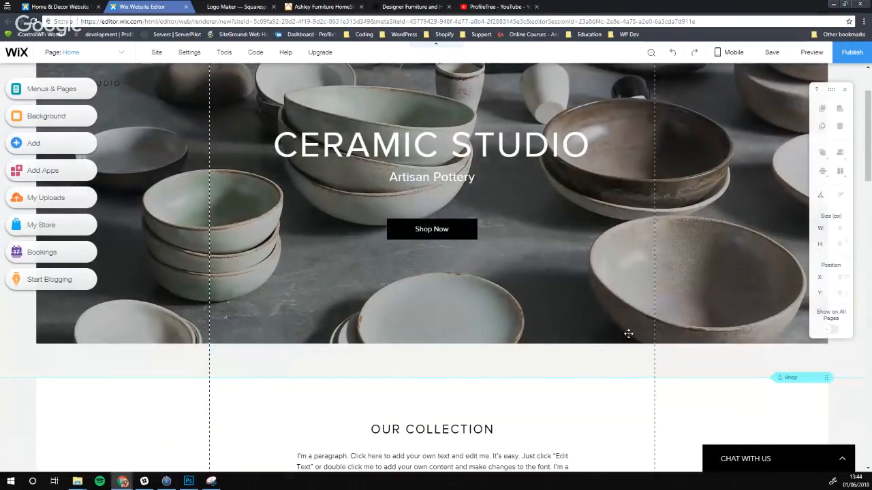
{"action": "scroll", "coordinate": [628, 334], "scroll_direction": "up", "scroll_amount": 2}
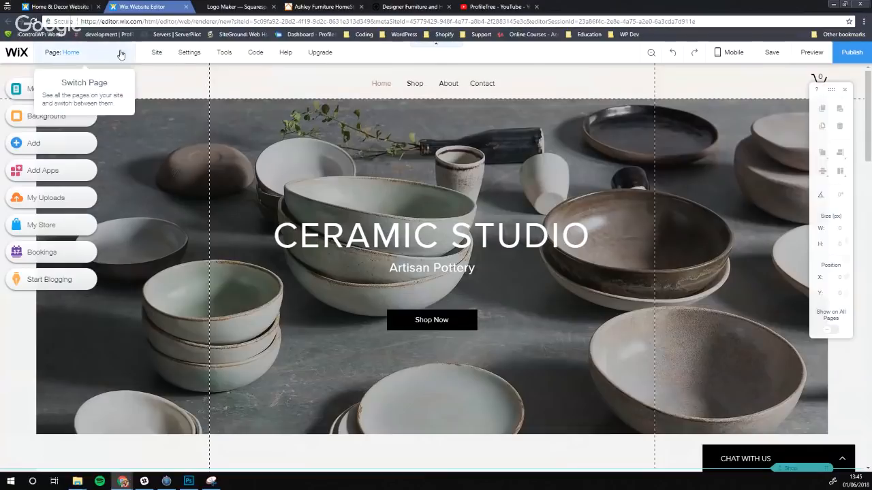
{"action": "left_click", "coordinate": [121, 54]}
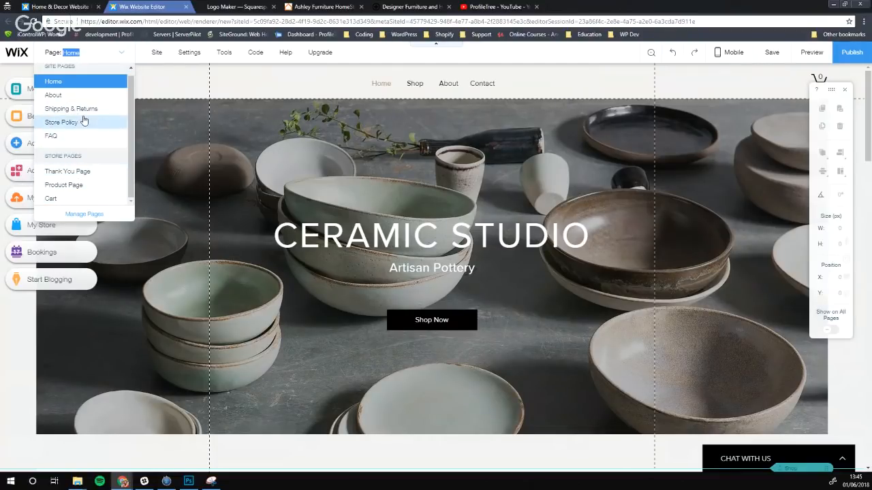
{"action": "mouse_move", "coordinate": [157, 56]}
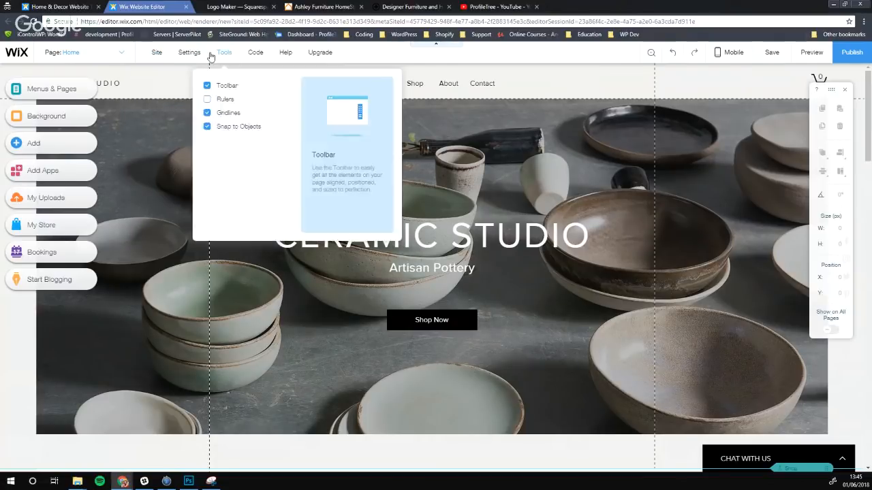
{"action": "mouse_move", "coordinate": [189, 54]}
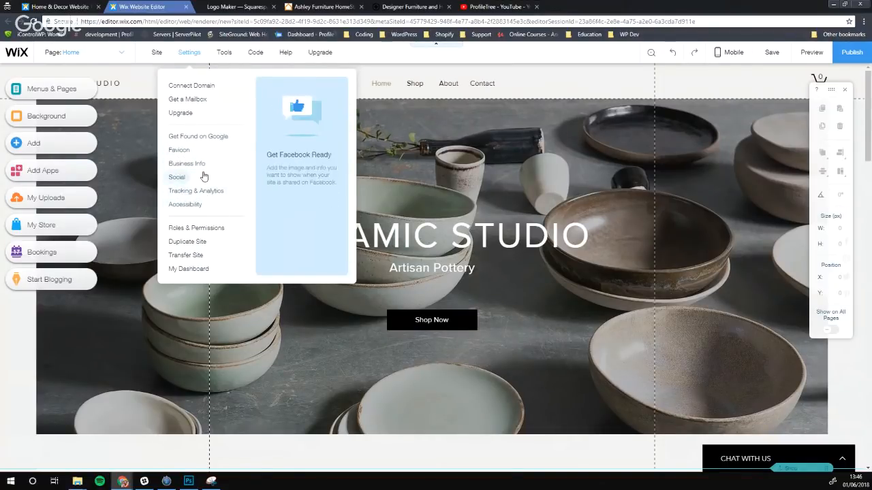
{"action": "mouse_move", "coordinate": [224, 54]}
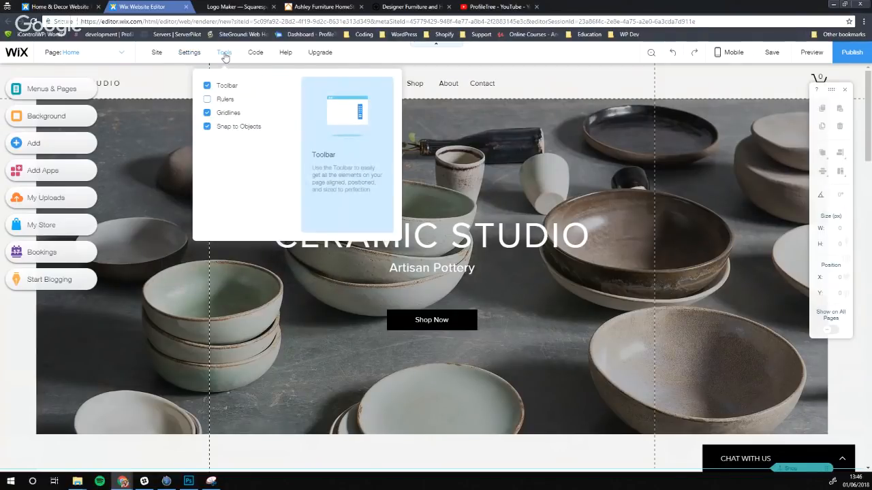
{"action": "mouse_move", "coordinate": [289, 56]}
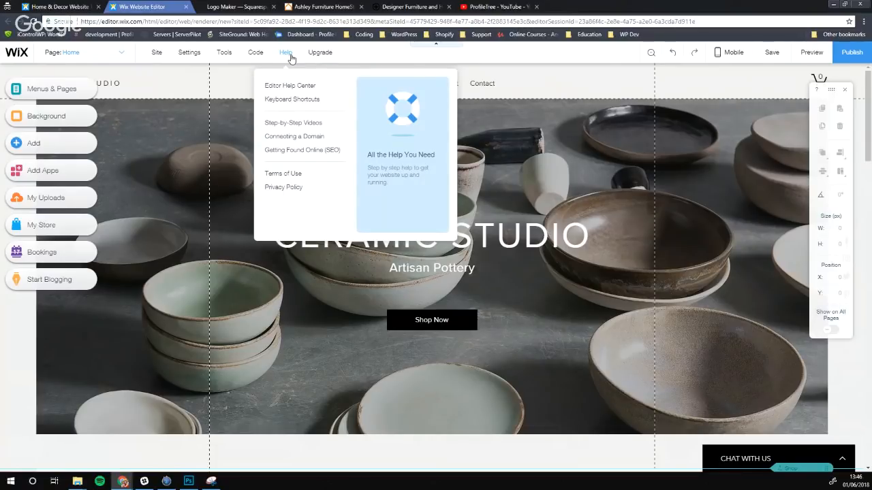
{"action": "left_click", "coordinate": [221, 55]}
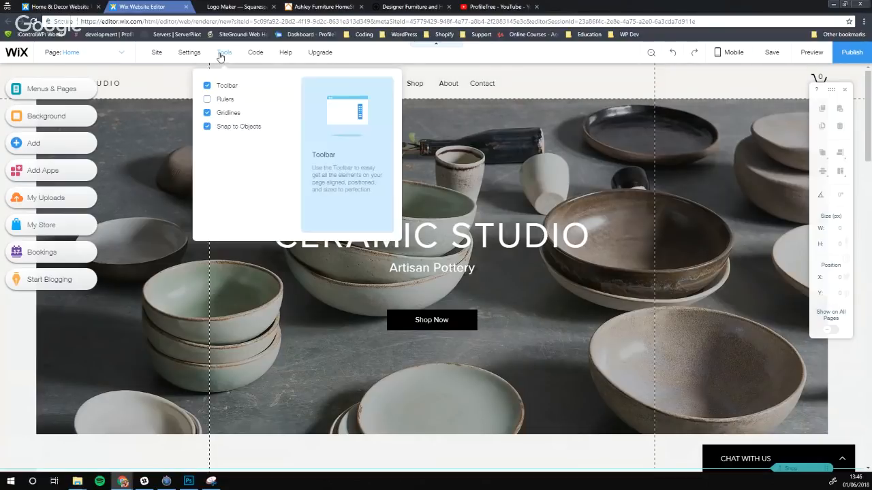
{"action": "left_click", "coordinate": [207, 100]}
{"action": "left_click", "coordinate": [207, 100]}
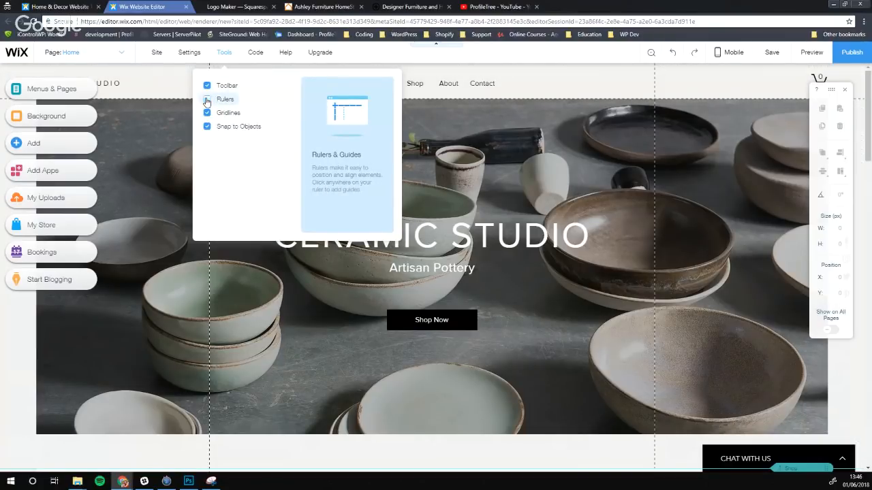
{"action": "left_click", "coordinate": [207, 86]}
{"action": "left_click", "coordinate": [207, 86]}
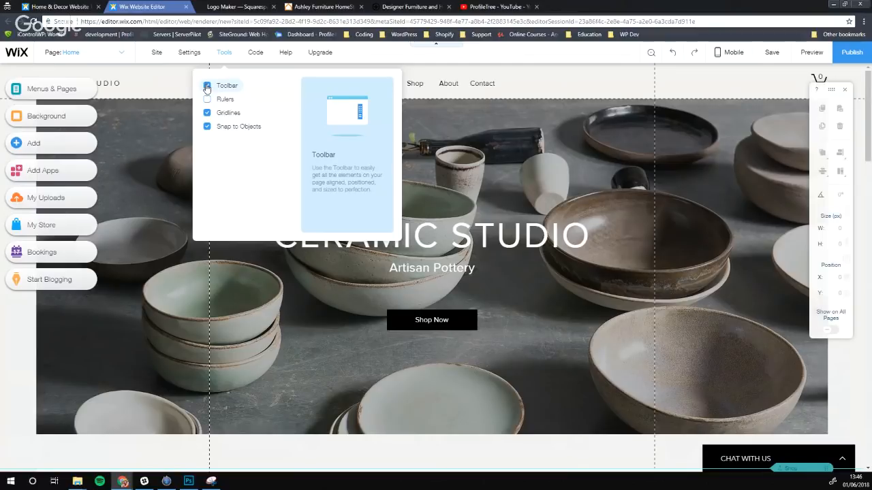
{"action": "left_click", "coordinate": [207, 87]}
{"action": "left_click", "coordinate": [208, 87]}
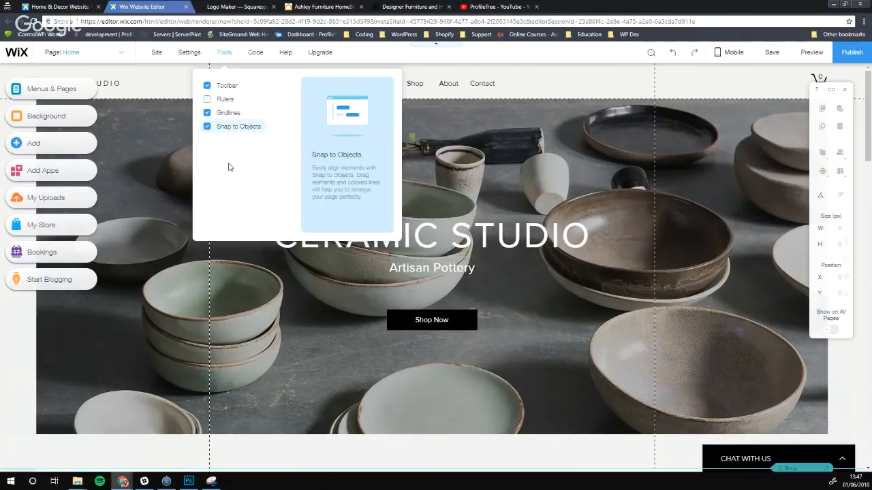
{"action": "mouse_move", "coordinate": [285, 56]}
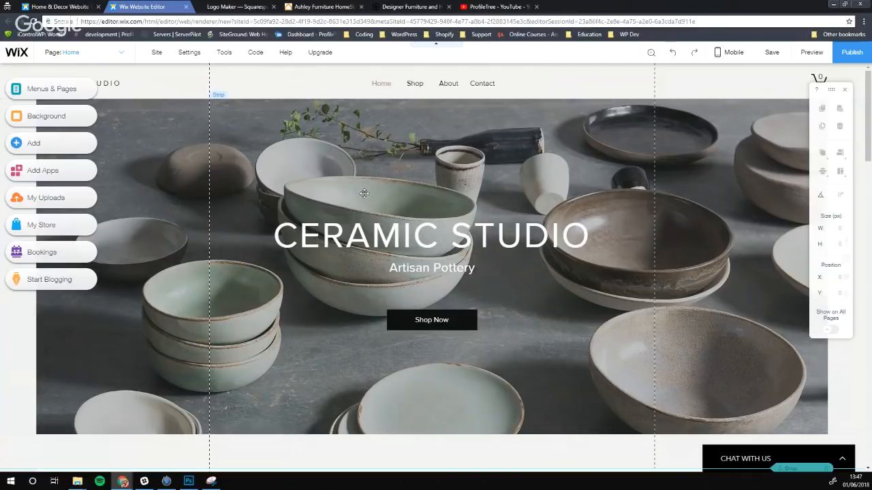
Replace the CERAMIC STUDIO heading text with 'ProfileTree'
{"action": "left_click", "coordinate": [294, 166]}
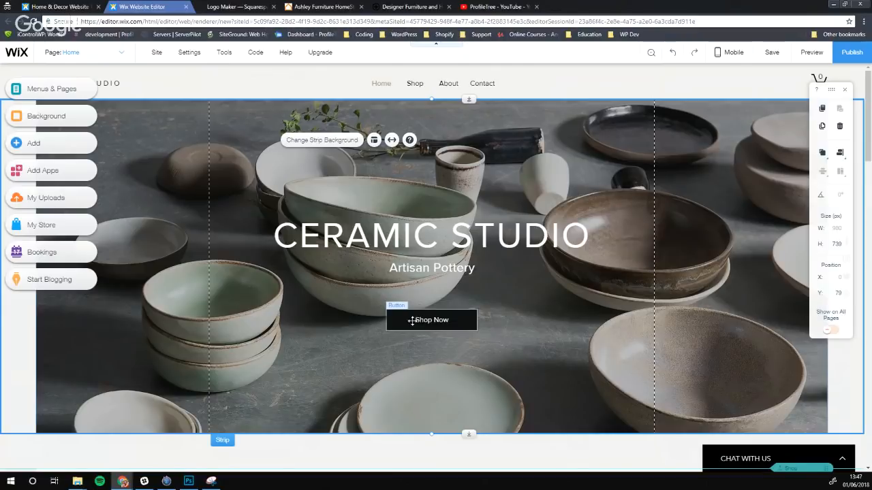
{"action": "left_click", "coordinate": [334, 232]}
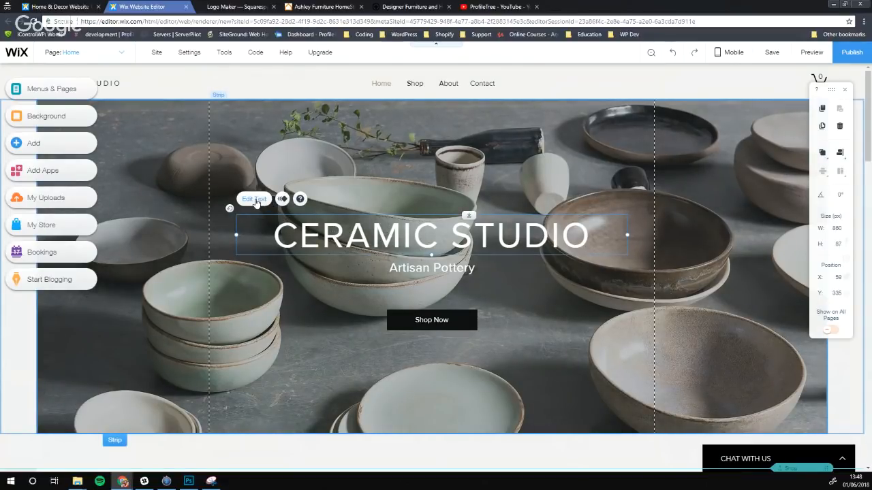
{"action": "left_click", "coordinate": [256, 201]}
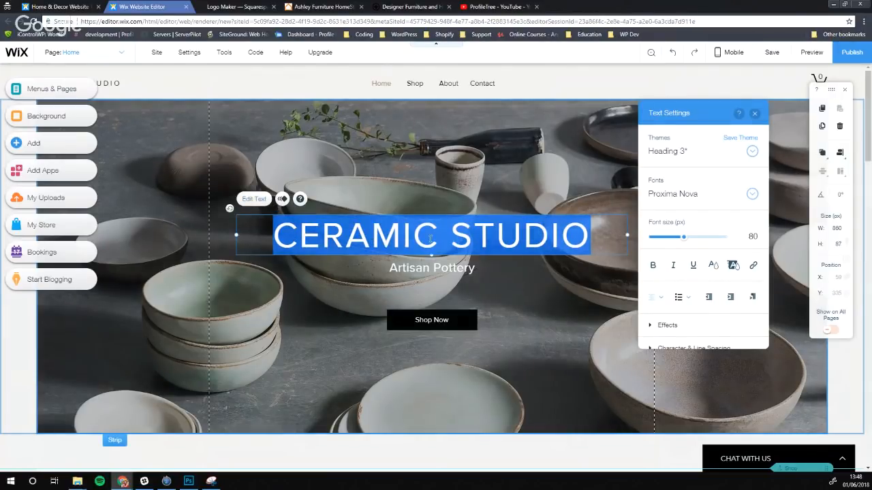
{"action": "left_click", "coordinate": [439, 239]}
{"action": "left_click_drag", "start_coordinate": [590, 235], "coordinate": [271, 235]}
{"action": "type", "text": "ProfileTr"}
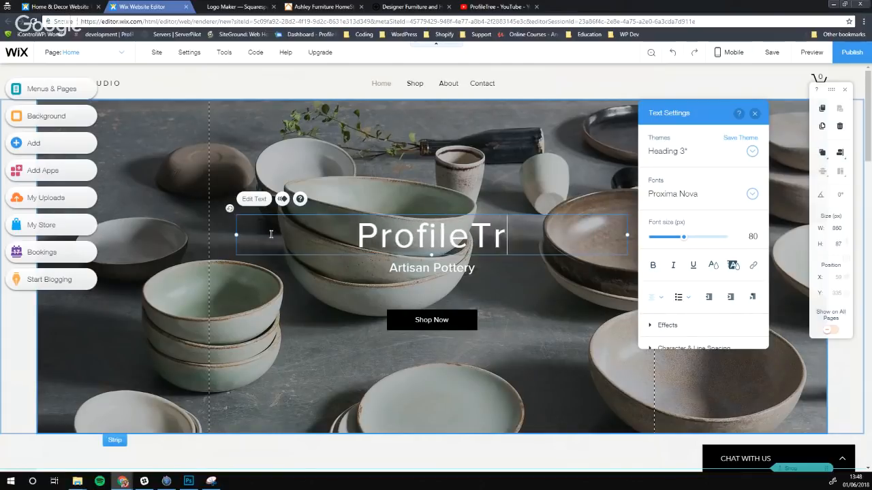
{"action": "type", "text": "ee"}
{"action": "key", "text": "BackSpace"}
{"action": "key", "text": "BackSpace"}
{"action": "key", "text": "BackSpace"}
{"action": "key", "text": "BackSpace"}
{"action": "key", "text": "BackSpace"}
{"action": "key", "text": "BackSpace"}
{"action": "key", "text": "BackSpace"}
{"action": "key", "text": "BackSpace"}
{"action": "key", "text": "BackSpace"}
{"action": "key", "text": "BackSpace"}
{"action": "key", "text": "BackSpace"}
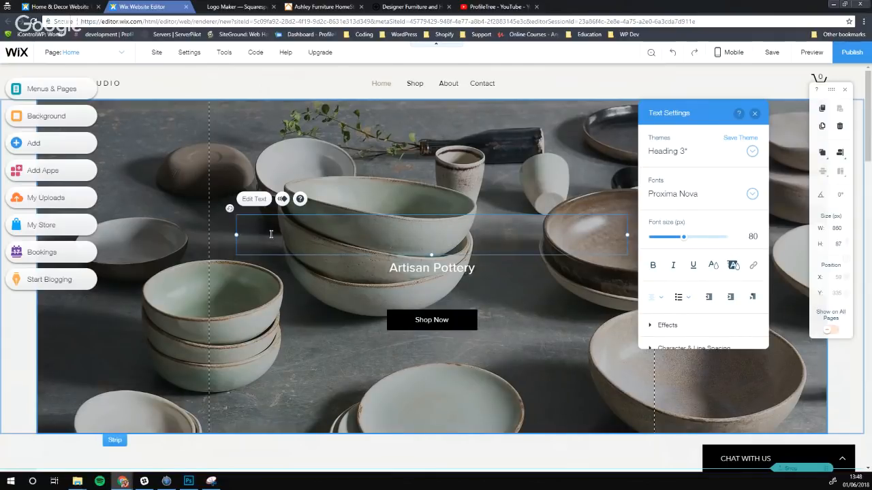
{"action": "type", "text": "Prfi"}
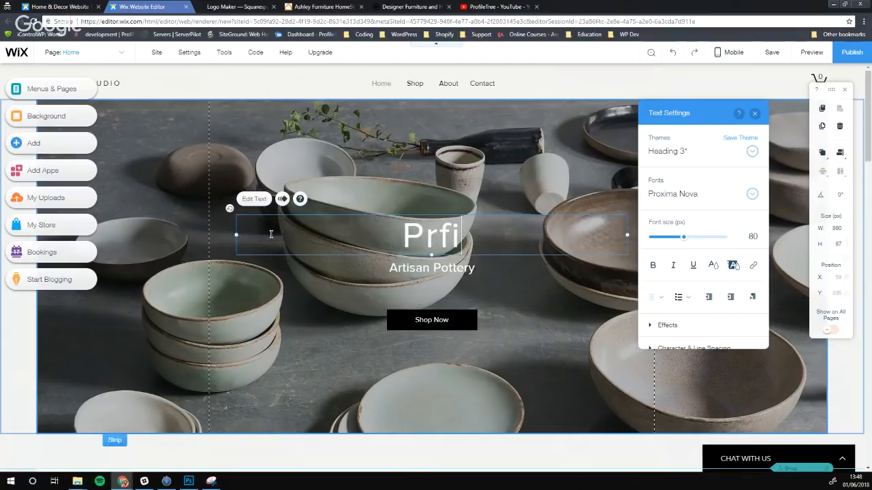
{"action": "key", "text": "BackSpace"}
{"action": "key", "text": "BackSpace"}
{"action": "type", "text": "ofile"}
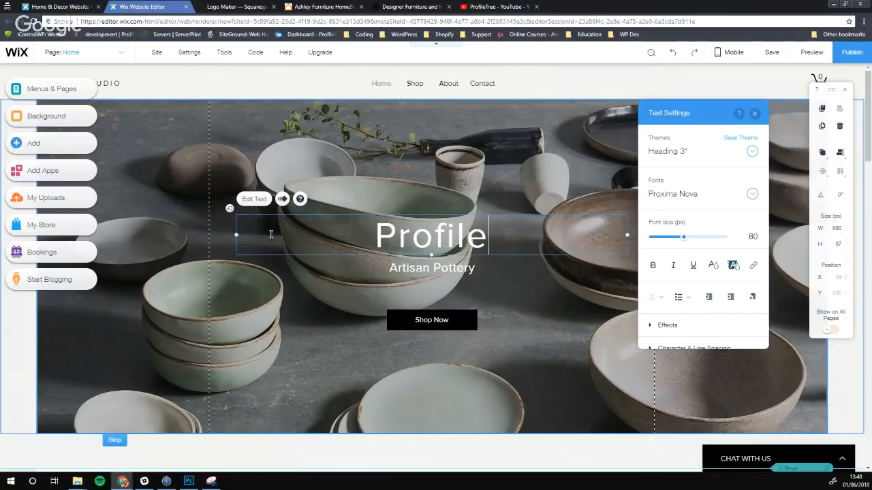
{"action": "type", "text": "Tree"}
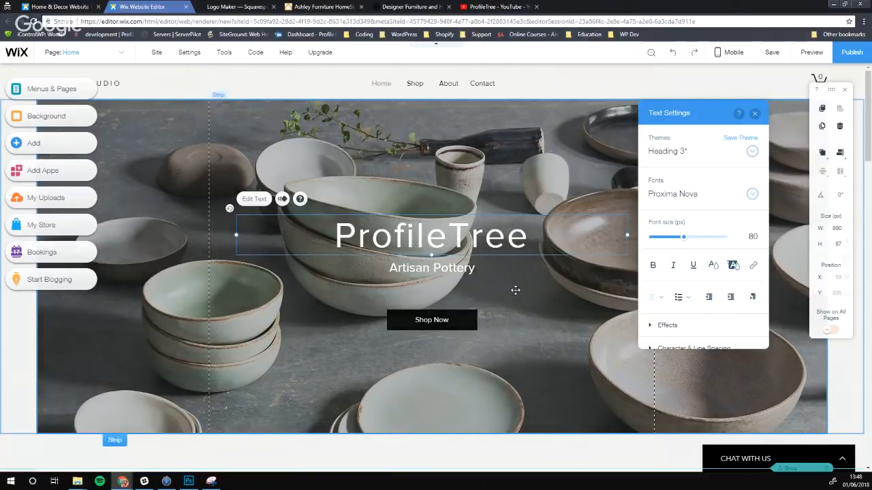
Browse the Fonts list and close it, keeping Proxima Nova
{"action": "left_click", "coordinate": [752, 197]}
{"action": "scroll", "coordinate": [699, 289], "scroll_direction": "down", "scroll_amount": 2}
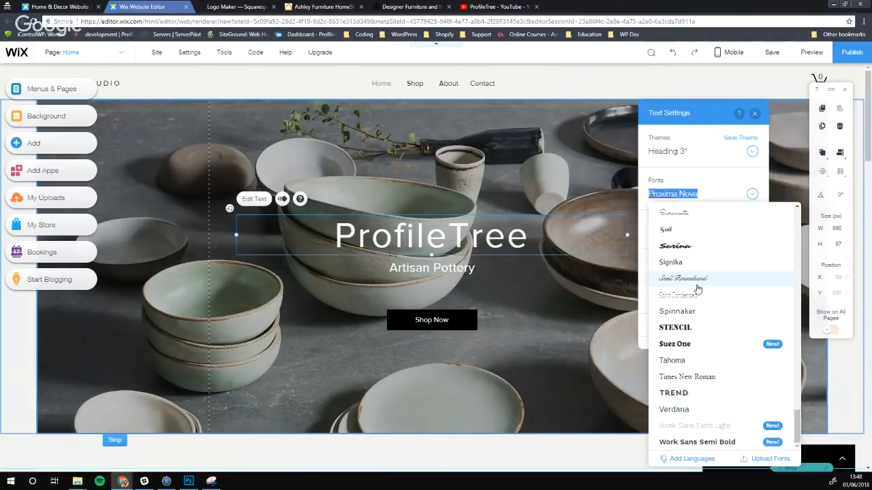
{"action": "scroll", "coordinate": [698, 292], "scroll_direction": "up", "scroll_amount": 3}
{"action": "scroll", "coordinate": [696, 307], "scroll_direction": "down", "scroll_amount": 1}
{"action": "scroll", "coordinate": [749, 286], "scroll_direction": "up", "scroll_amount": 6}
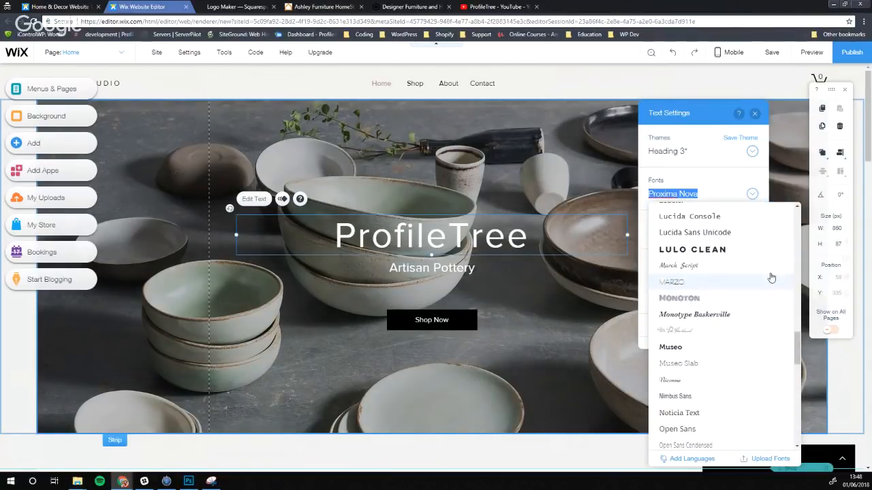
{"action": "left_click", "coordinate": [707, 196]}
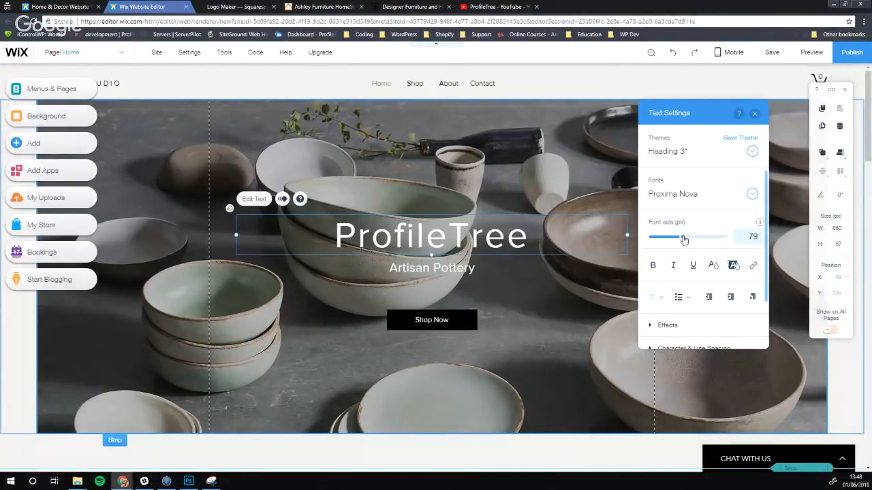
Set the ProfileTree heading's font size to 60 and review the theme styles without changing them
{"action": "mouse_move", "coordinate": [684, 240]}
{"action": "left_mouse_down"}
{"action": "mouse_move", "coordinate": [664, 241]}
{"action": "mouse_move", "coordinate": [684, 241]}
{"action": "mouse_move", "coordinate": [675, 240]}
{"action": "left_mouse_up"}
{"action": "double_click", "coordinate": [434, 248]}
{"action": "left_click", "coordinate": [754, 235]}
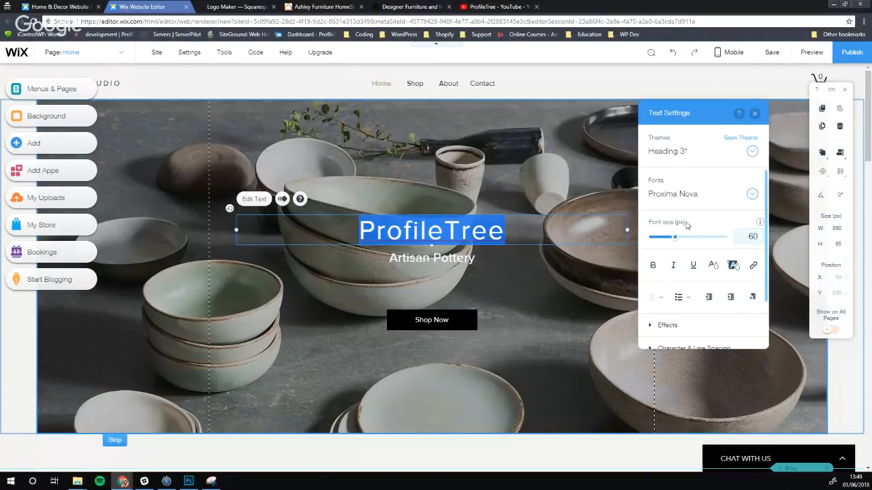
{"action": "left_click", "coordinate": [693, 156]}
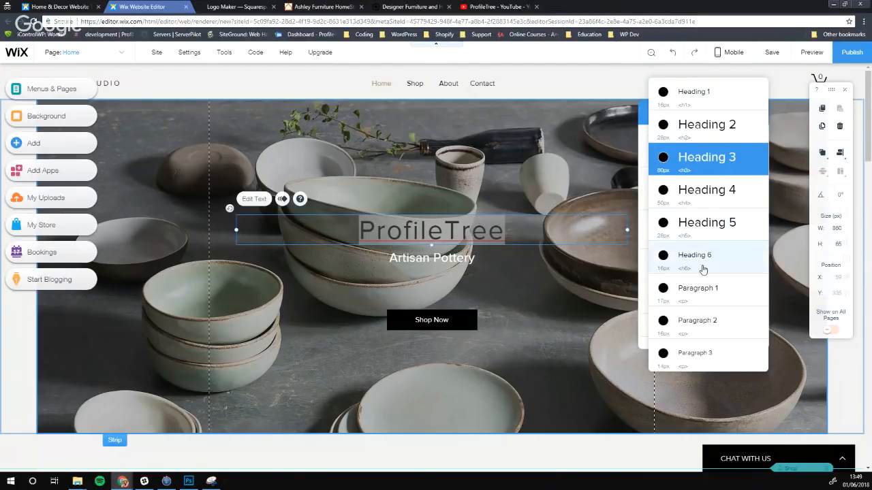
{"action": "left_click", "coordinate": [459, 236]}
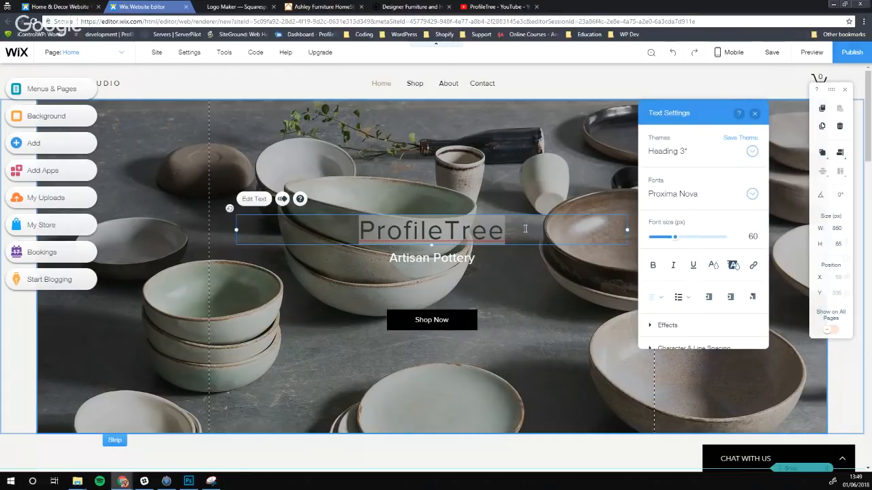
Review the text Effects presets without applying one, then select the Artisan Pottery subtitle
{"action": "left_click", "coordinate": [457, 237]}
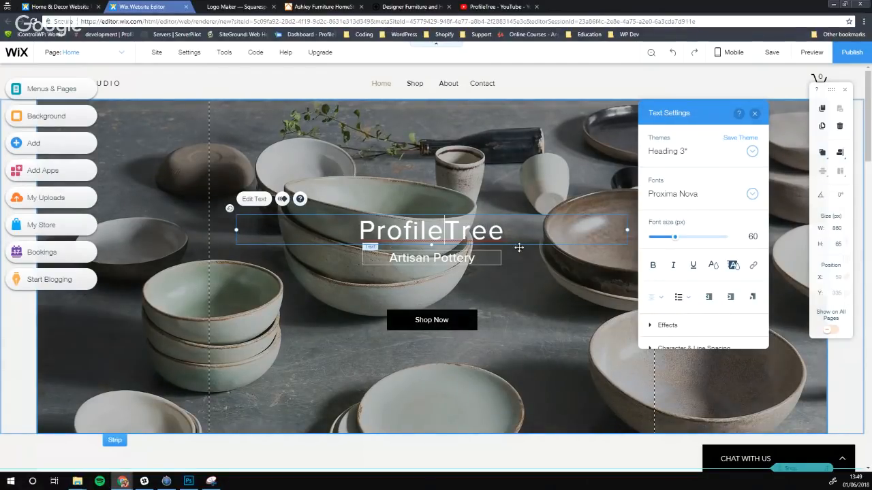
{"action": "scroll", "coordinate": [681, 292], "scroll_direction": "down", "scroll_amount": 2}
{"action": "left_click", "coordinate": [649, 268]}
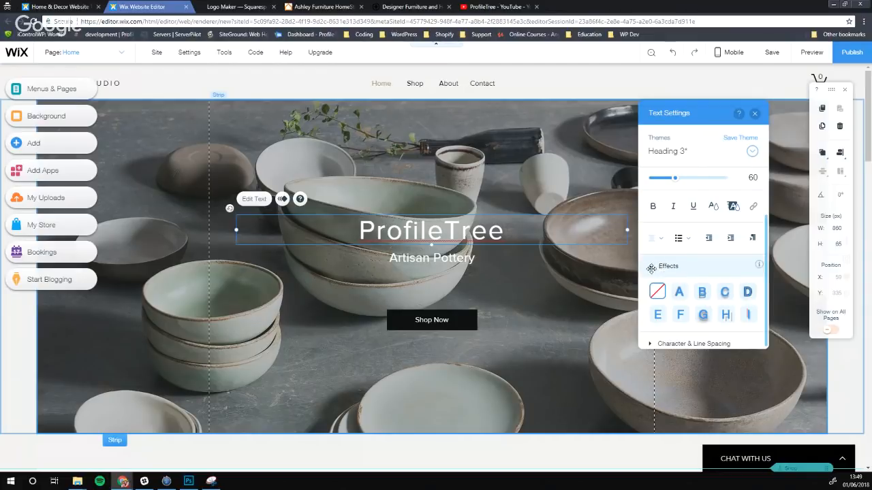
{"action": "left_click", "coordinate": [651, 267]}
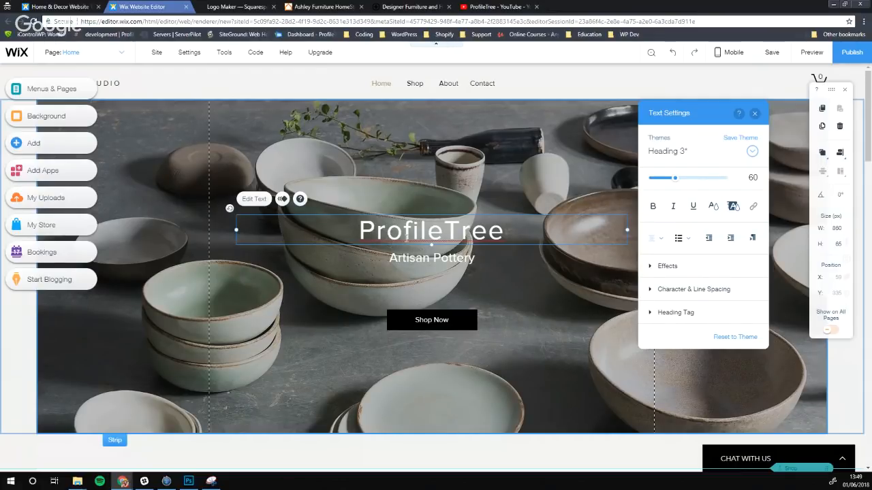
{"action": "left_click", "coordinate": [440, 257]}
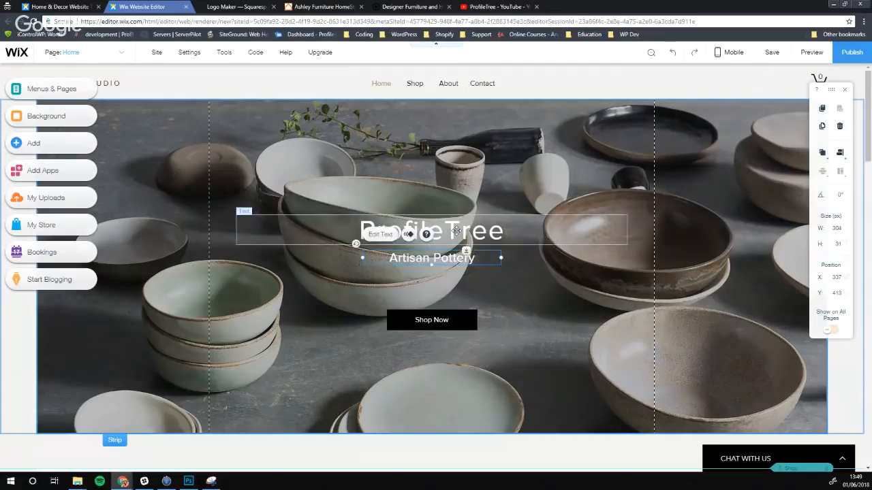
Raise the ProfileTree heading and centre the subtitle just above the Shop Now button
{"action": "left_click", "coordinate": [449, 236]}
{"action": "left_click", "coordinate": [448, 257]}
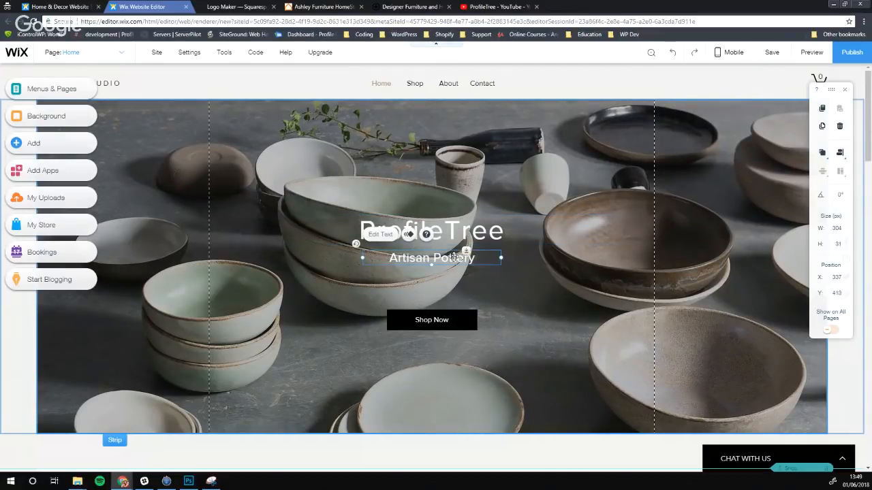
{"action": "left_click_drag", "start_coordinate": [442, 259], "coordinate": [316, 308]}
{"action": "left_click_drag", "start_coordinate": [406, 234], "coordinate": [406, 168]}
{"action": "left_click_drag", "start_coordinate": [311, 311], "coordinate": [440, 298]}
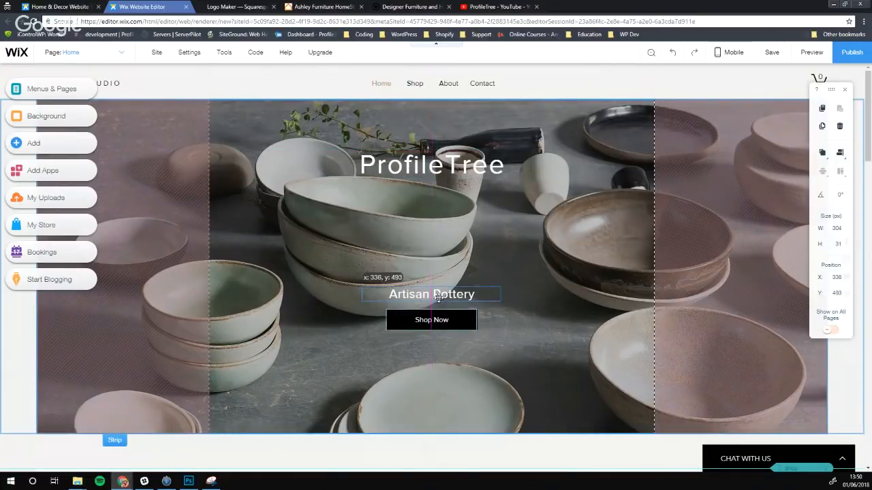
{"action": "left_click_drag", "start_coordinate": [439, 297], "coordinate": [439, 298]}
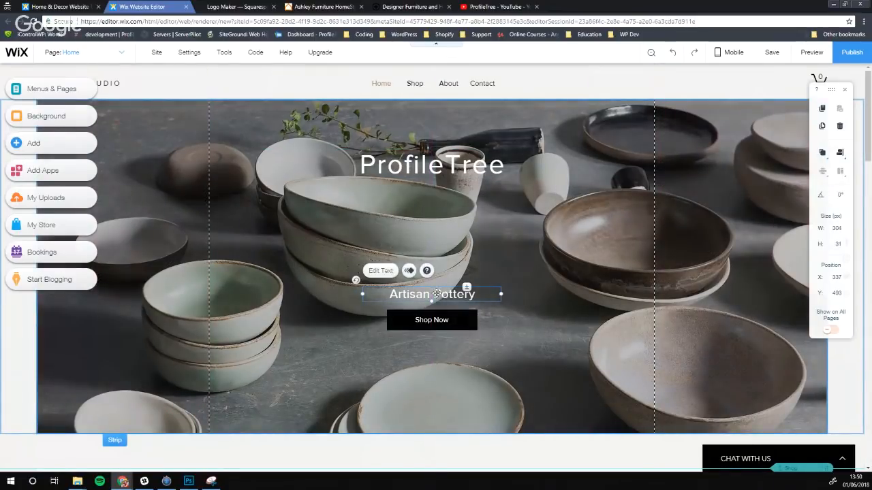
Change the subtitle text to 'Handcrafted Furniture'
{"action": "double_click", "coordinate": [437, 294]}
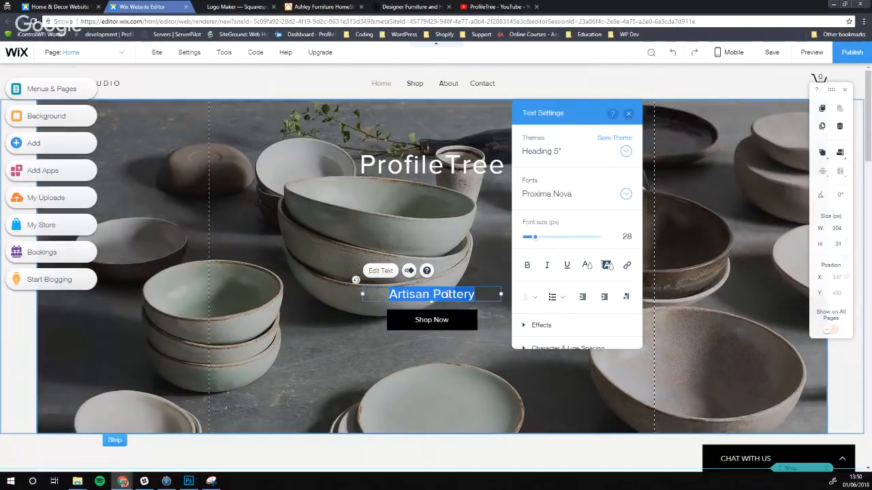
{"action": "type", "text": "Hand"}
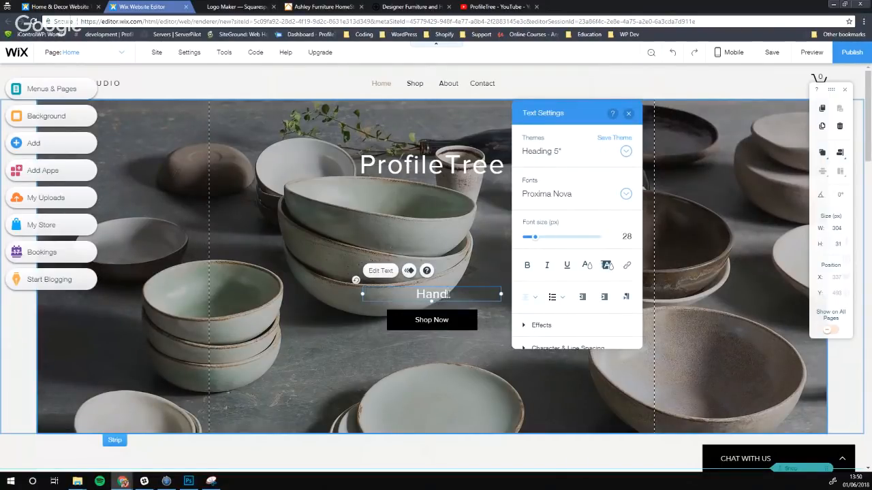
{"action": "type", "text": "crafted F"}
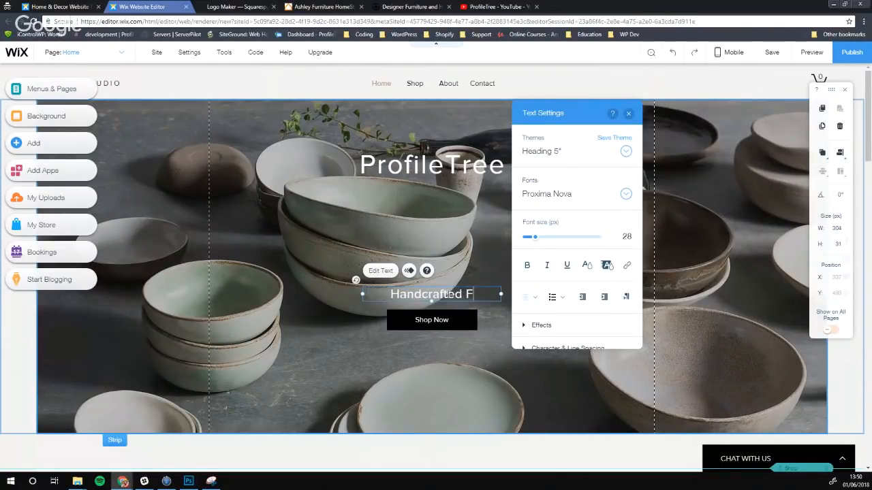
{"action": "type", "text": "urniture"}
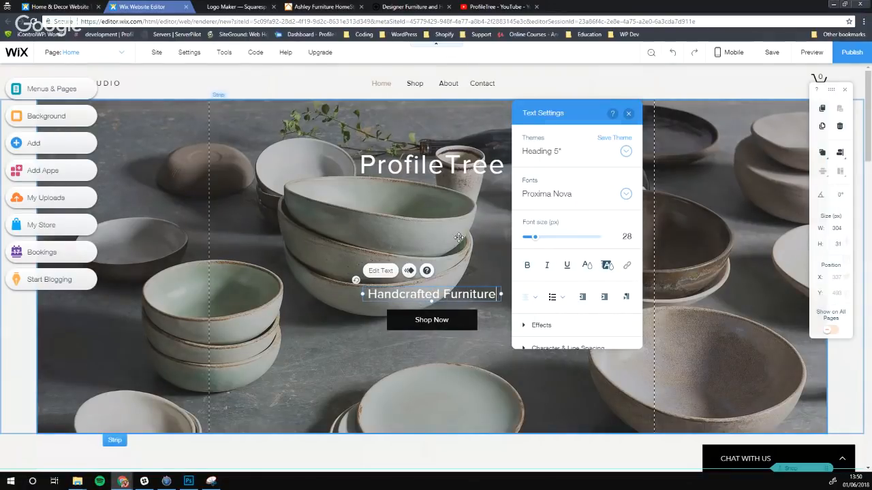
{"action": "left_click", "coordinate": [432, 212]}
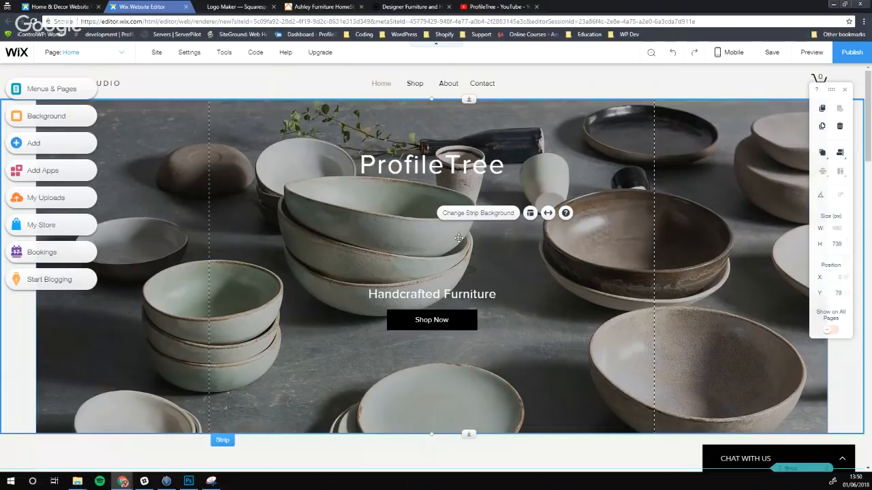
Lower the Shop Now button and Handcrafted Furniture subtitle, then show the Menus & Pages list
{"action": "left_click_drag", "start_coordinate": [406, 320], "coordinate": [407, 355]}
{"action": "left_click_drag", "start_coordinate": [413, 295], "coordinate": [413, 327]}
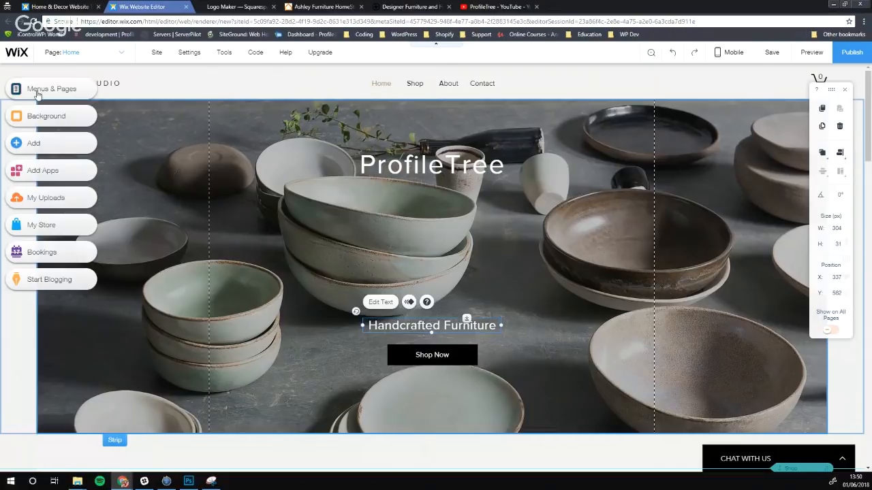
{"action": "scroll", "coordinate": [204, 218], "scroll_direction": "down", "scroll_amount": 1}
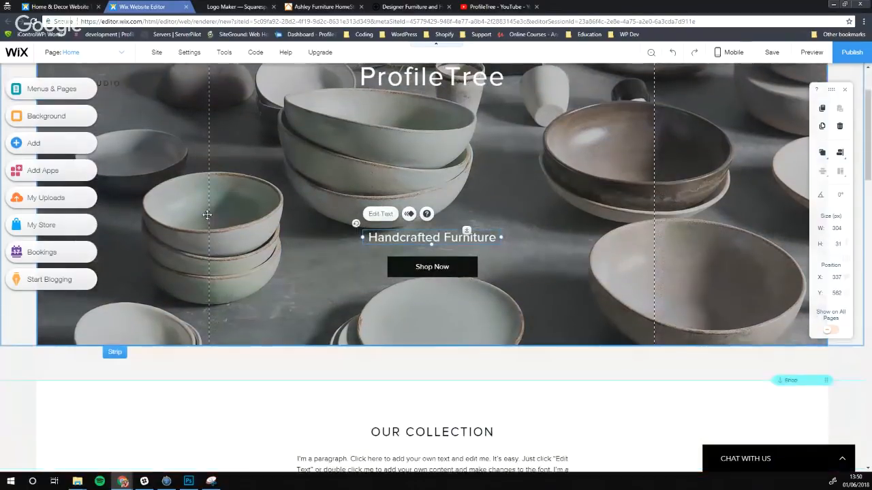
{"action": "scroll", "coordinate": [207, 214], "scroll_direction": "up", "scroll_amount": 1}
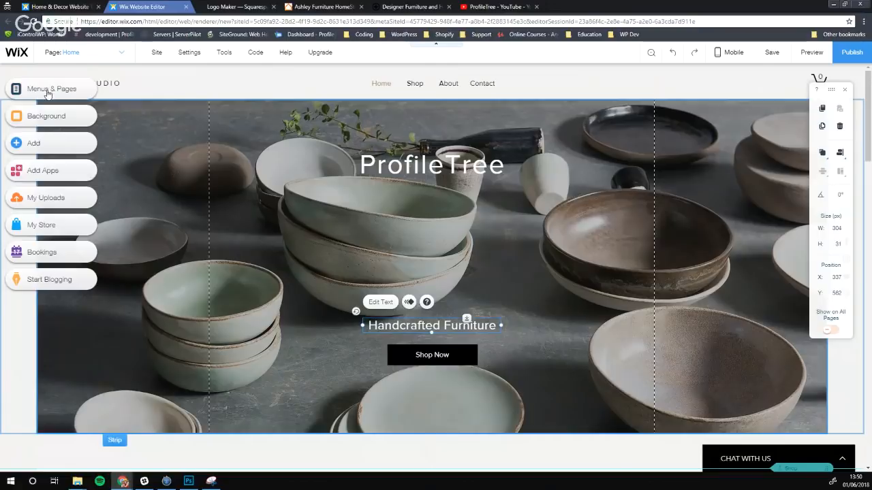
{"action": "left_click", "coordinate": [39, 89]}
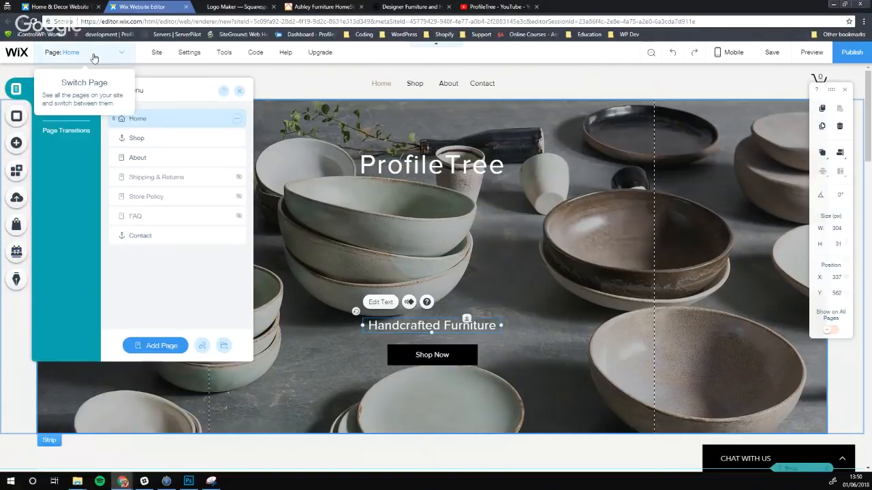
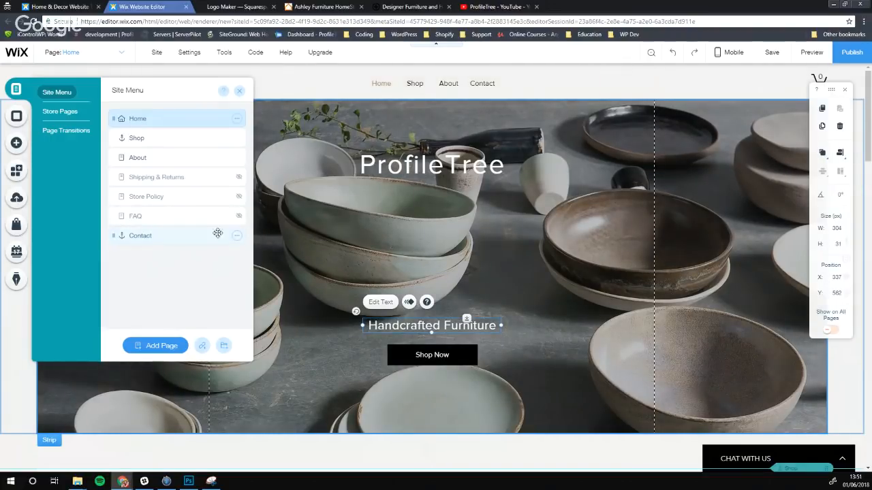
Hide the Contact page from the navigation, then make it visible again
{"action": "left_click", "coordinate": [236, 236]}
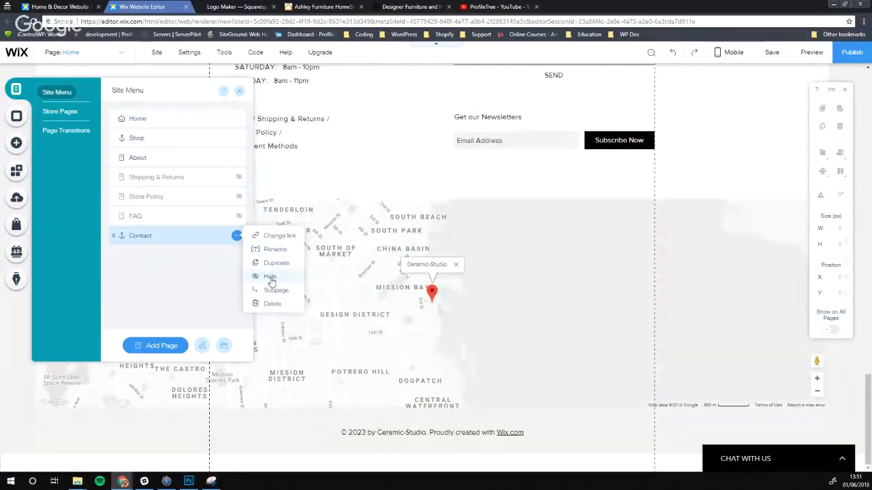
{"action": "left_click", "coordinate": [270, 277]}
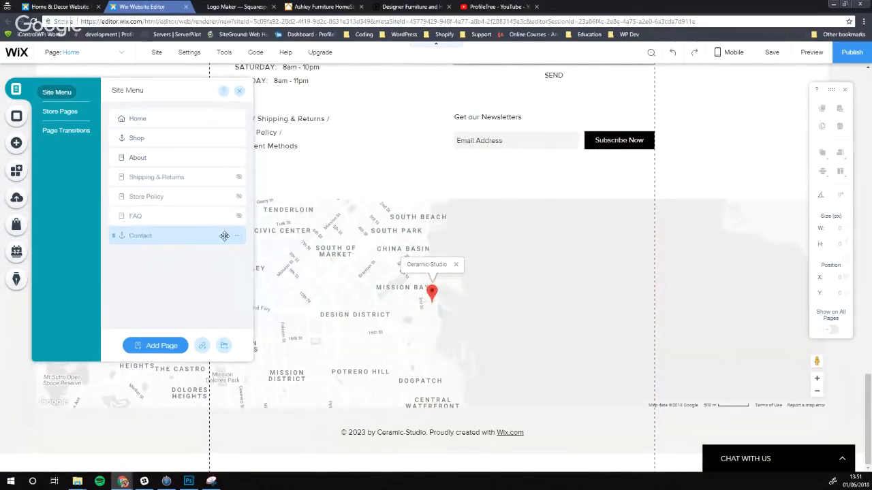
{"action": "scroll", "coordinate": [439, 147], "scroll_direction": "up", "scroll_amount": 20}
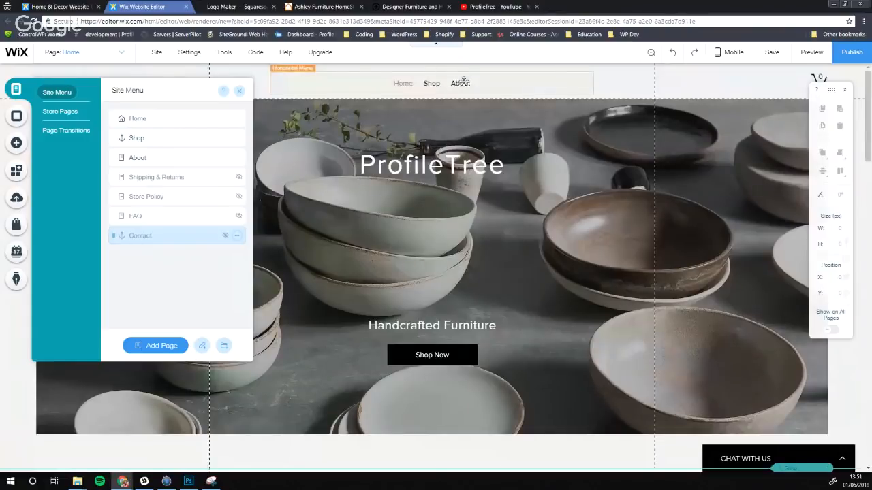
{"action": "left_click", "coordinate": [145, 235]}
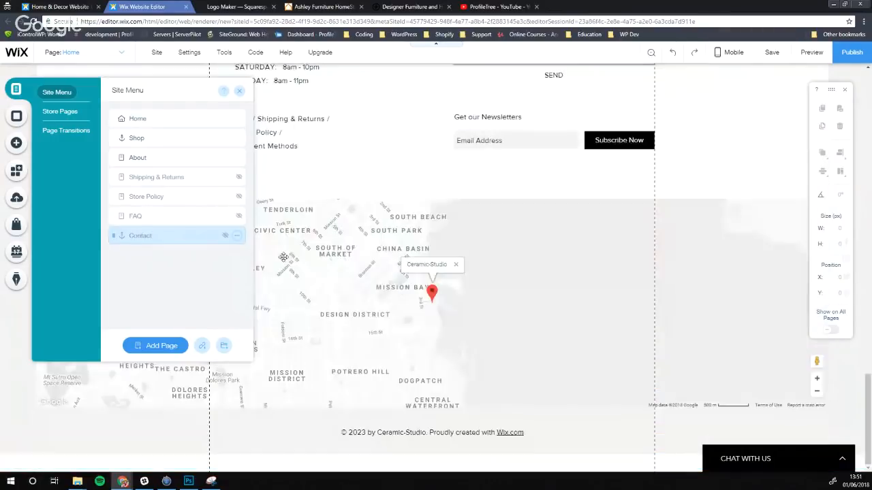
{"action": "scroll", "coordinate": [333, 222], "scroll_direction": "up", "scroll_amount": 20}
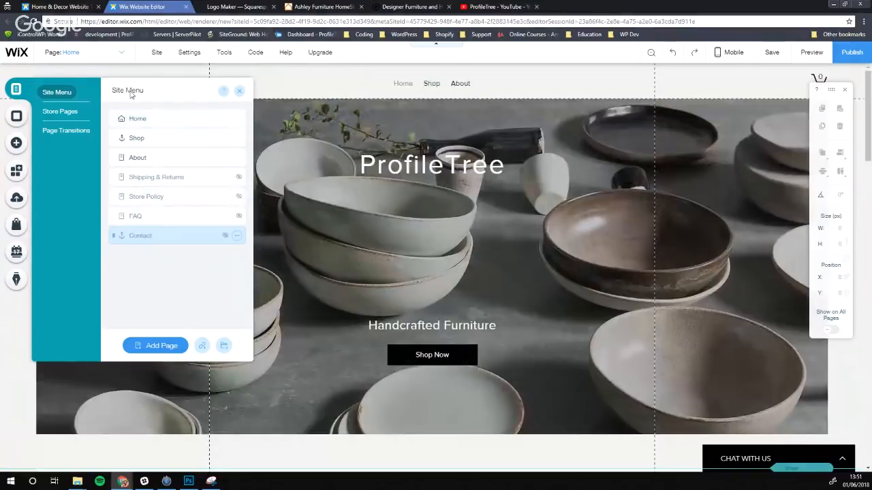
{"action": "left_click", "coordinate": [236, 236]}
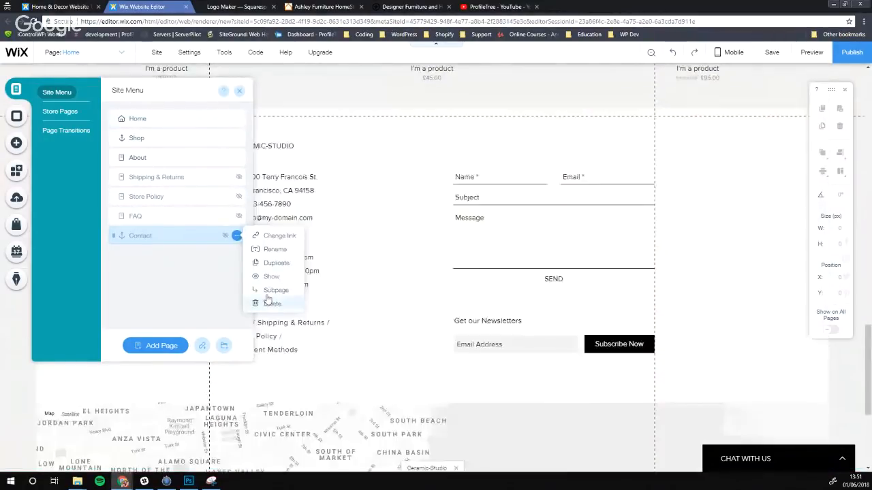
{"action": "left_click", "coordinate": [269, 277]}
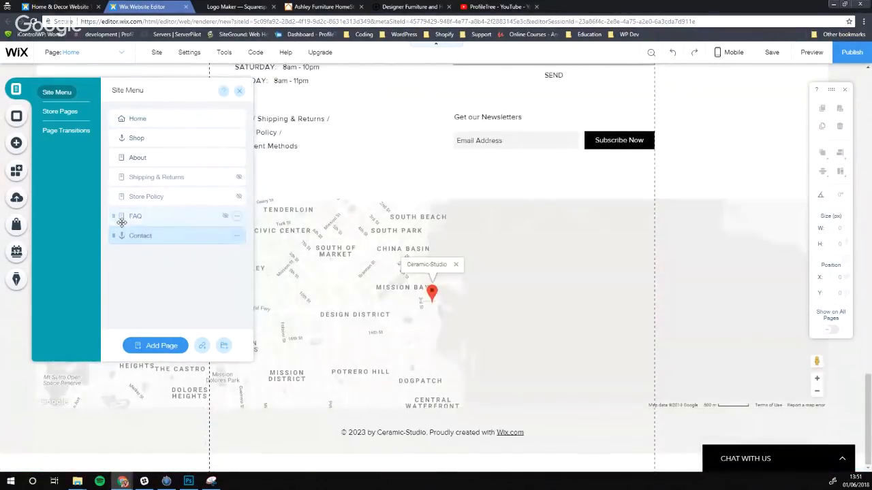
{"action": "scroll", "coordinate": [429, 219], "scroll_direction": "up", "scroll_amount": 3}
{"action": "scroll", "coordinate": [340, 214], "scroll_direction": "up", "scroll_amount": 5}
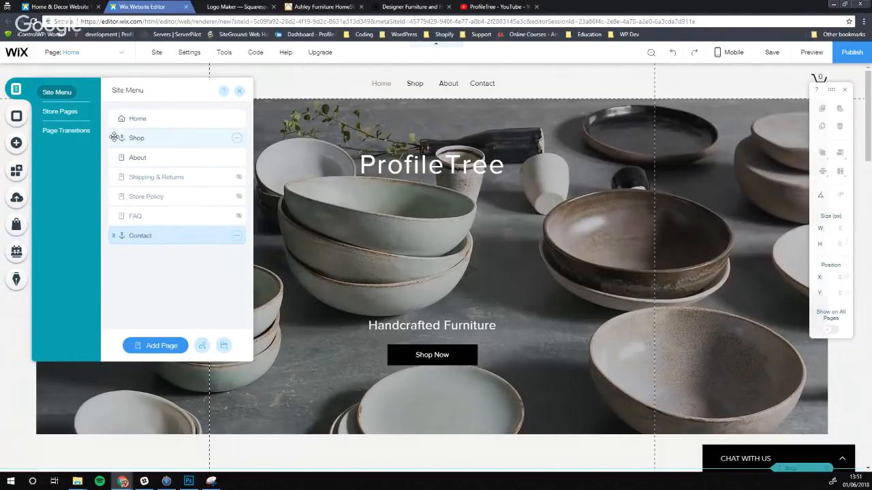
Drag Shop below About so the navigation reads Home, About, Shop, Contact
{"action": "mouse_move", "coordinate": [114, 137]}
{"action": "left_mouse_down"}
{"action": "mouse_move", "coordinate": [112, 153]}
{"action": "mouse_move", "coordinate": [112, 138]}
{"action": "left_mouse_up"}
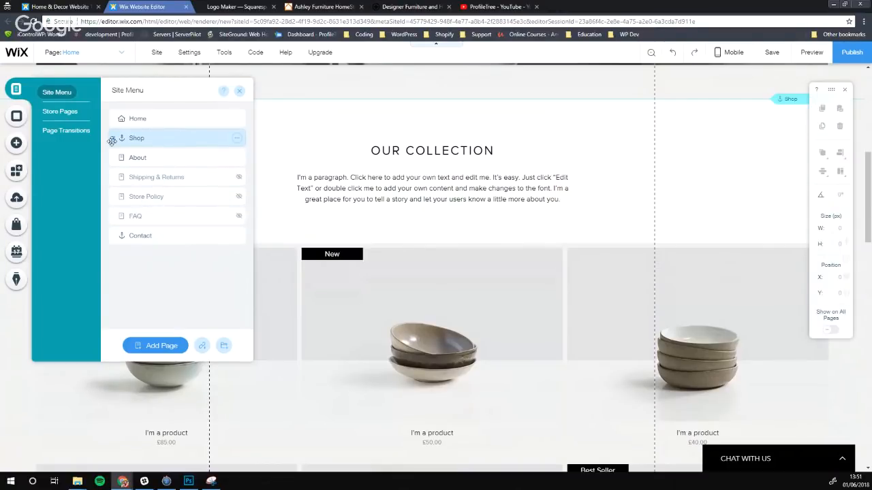
{"action": "left_click_drag", "start_coordinate": [112, 139], "coordinate": [112, 157]}
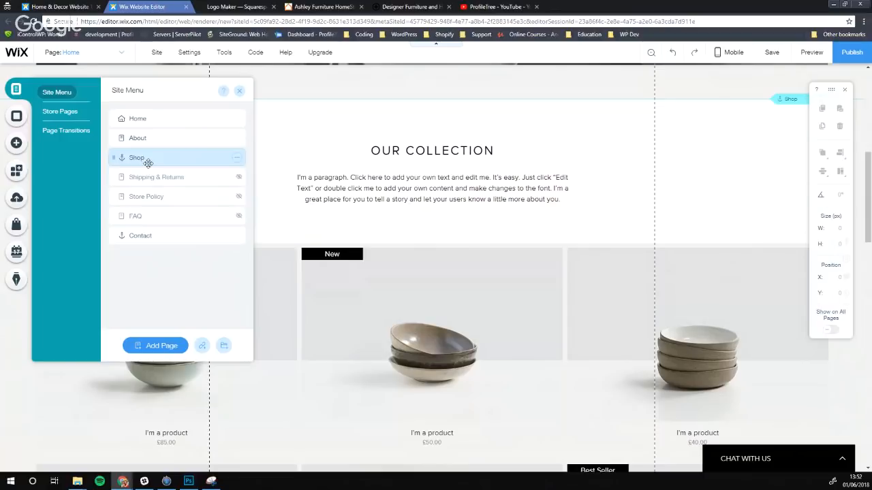
{"action": "scroll", "coordinate": [461, 169], "scroll_direction": "up", "scroll_amount": 5}
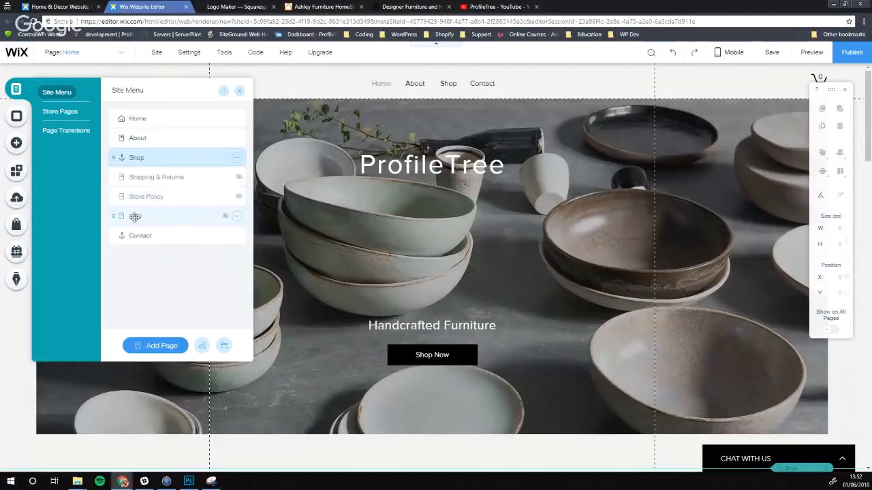
Add a new blank page to the site from the Site Menu page list
{"action": "left_click", "coordinate": [118, 54]}
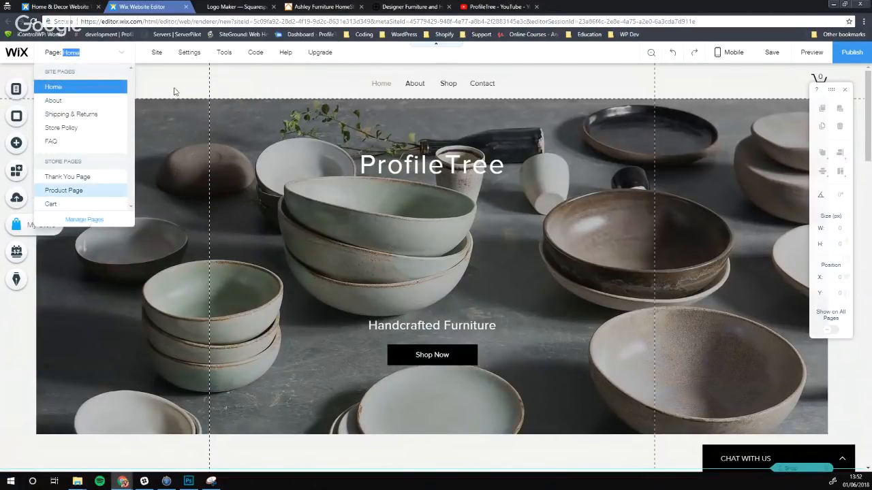
{"action": "left_click", "coordinate": [20, 90]}
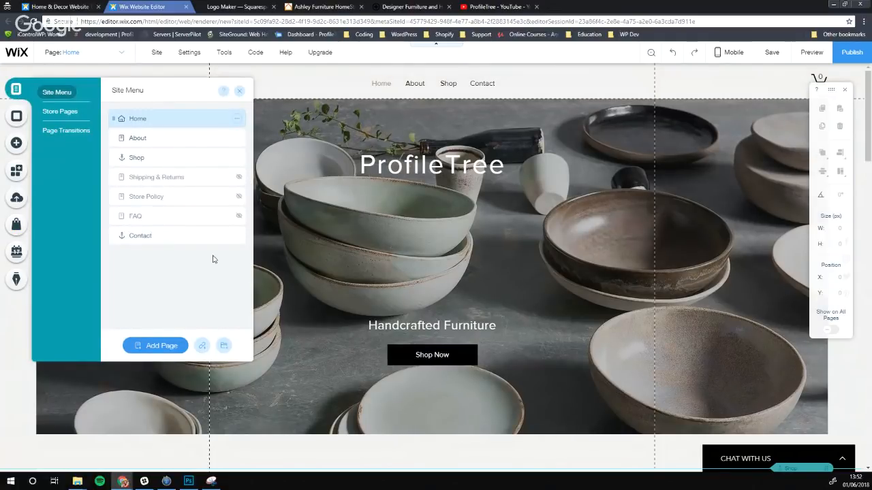
{"action": "left_click", "coordinate": [159, 345]}
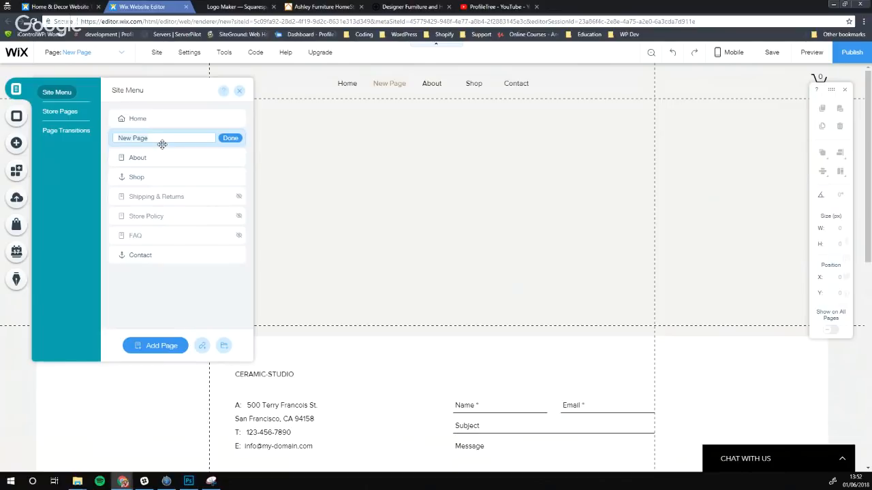
Name the new page 'News' and place it after Shop, giving Home, About, Shop, News, Contact
{"action": "type", "text": "News"}
{"action": "left_click", "coordinate": [229, 139]}
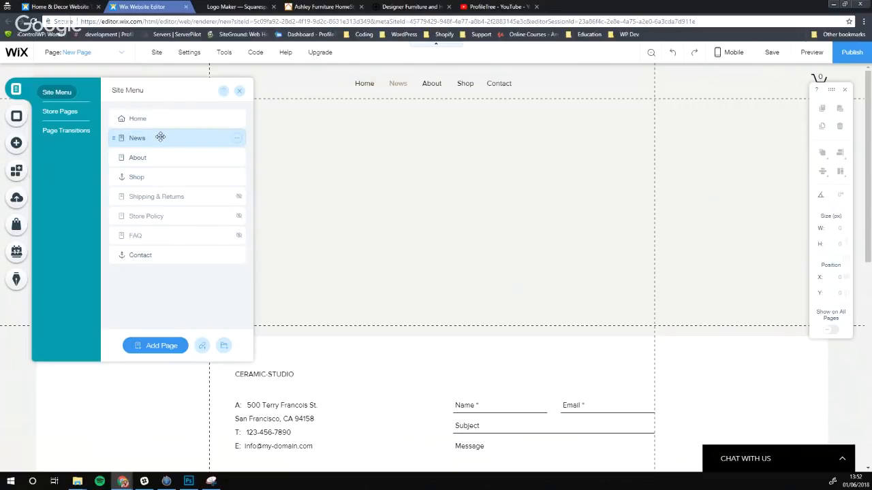
{"action": "left_click_drag", "start_coordinate": [159, 138], "coordinate": [158, 177]}
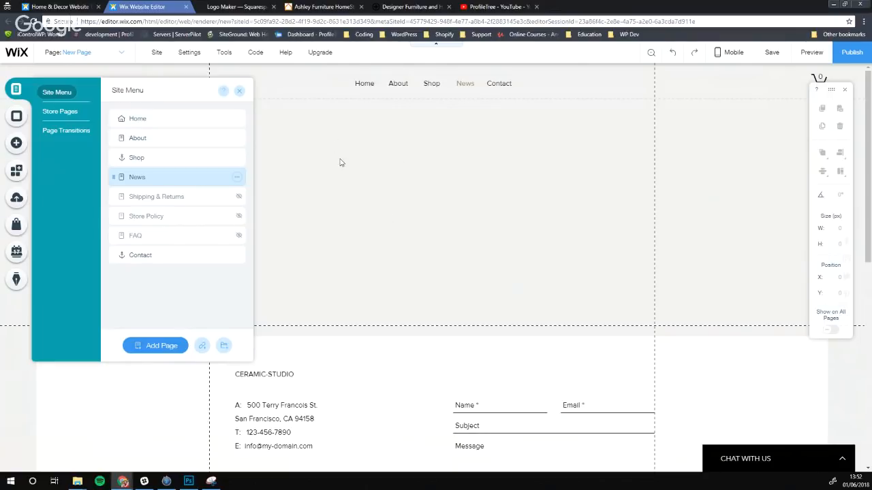
{"action": "left_click", "coordinate": [368, 174]}
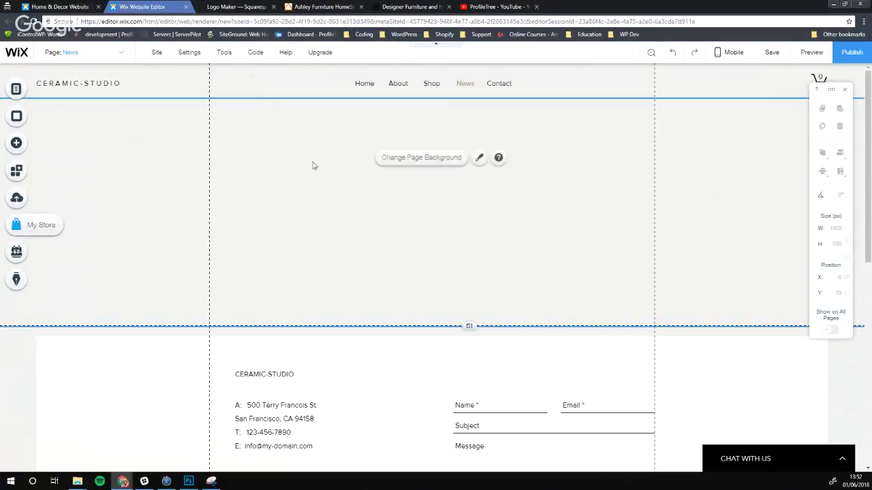
Switch to the Home page and bring up the Add elements panel on its Text options
{"action": "left_click", "coordinate": [73, 54]}
{"action": "left_click", "coordinate": [64, 82]}
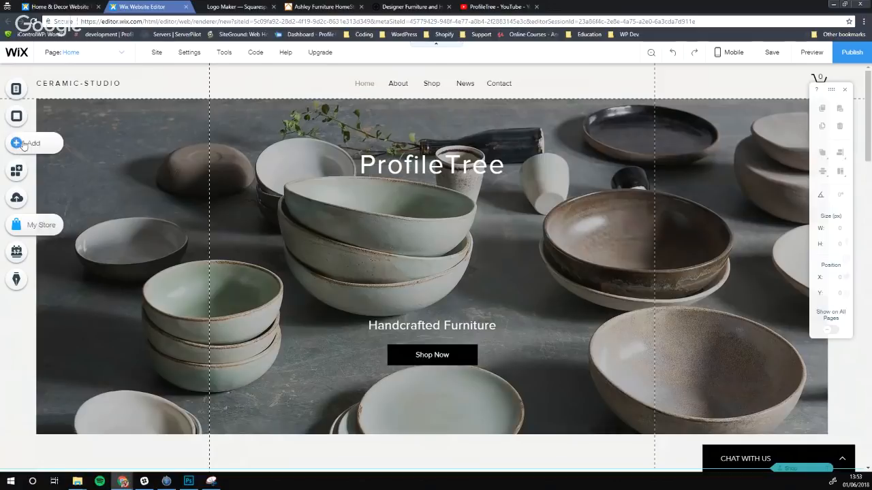
{"action": "left_click", "coordinate": [17, 144]}
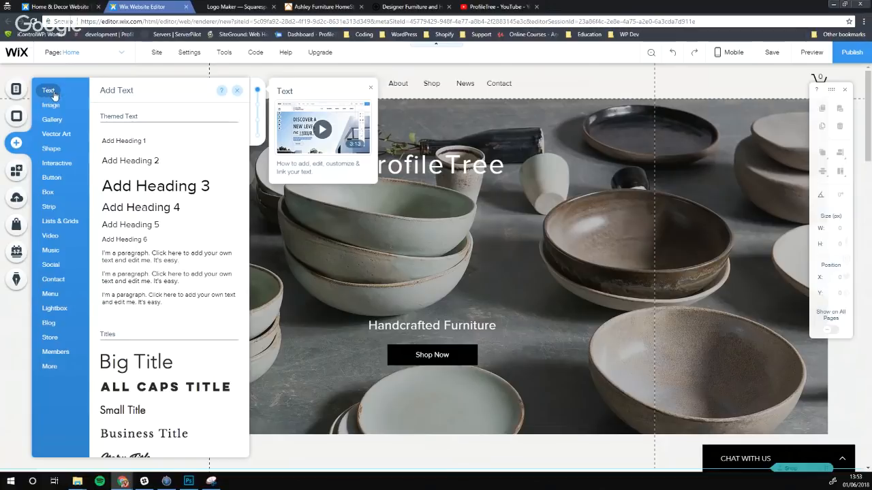
Browse the Vector Art, Shapes and Interactive categories, then look through the Store elements
{"action": "mouse_move", "coordinate": [53, 107]}
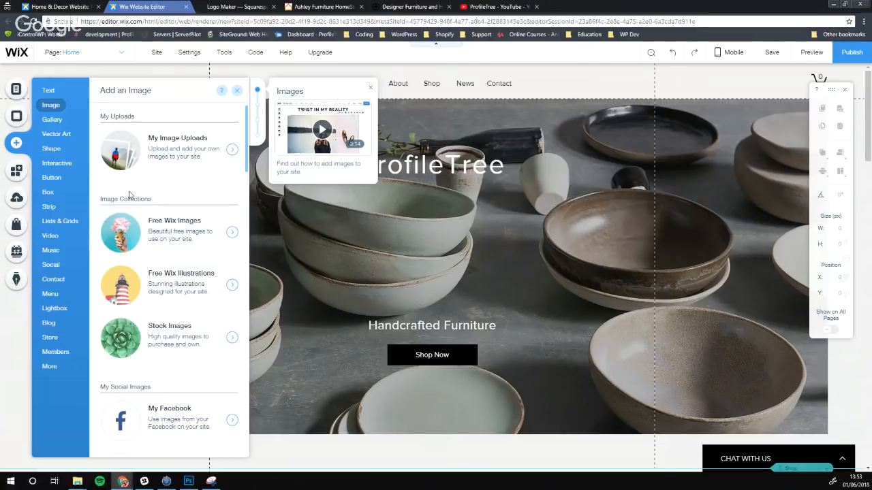
{"action": "left_click", "coordinate": [67, 140]}
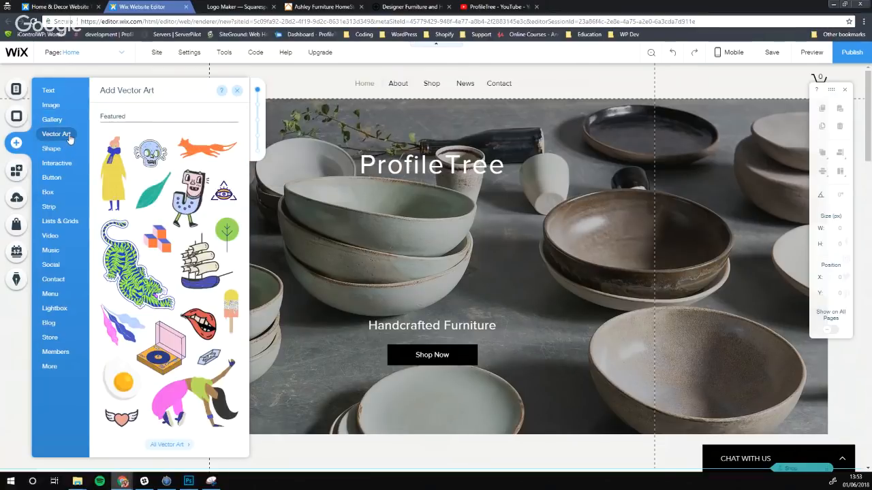
{"action": "left_click", "coordinate": [58, 150]}
{"action": "left_click", "coordinate": [55, 166]}
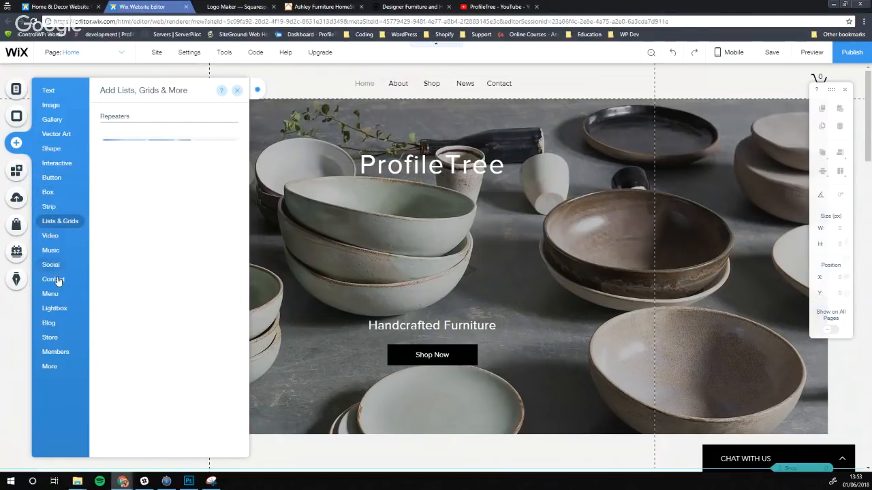
{"action": "left_click", "coordinate": [52, 338]}
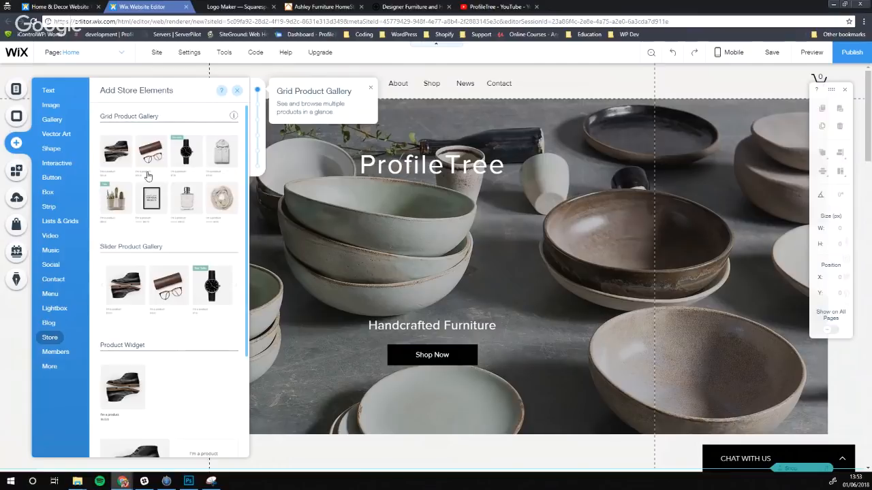
{"action": "scroll", "coordinate": [147, 185], "scroll_direction": "down", "scroll_amount": 3}
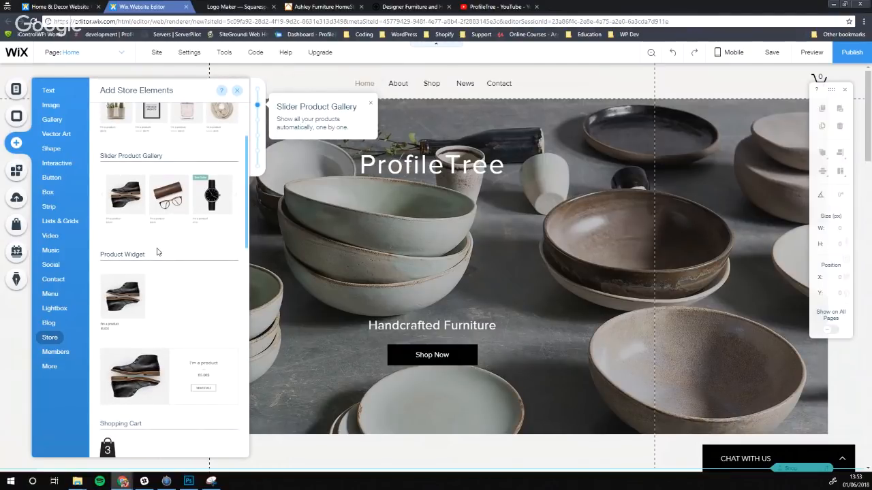
{"action": "scroll", "coordinate": [157, 252], "scroll_direction": "down", "scroll_amount": 3}
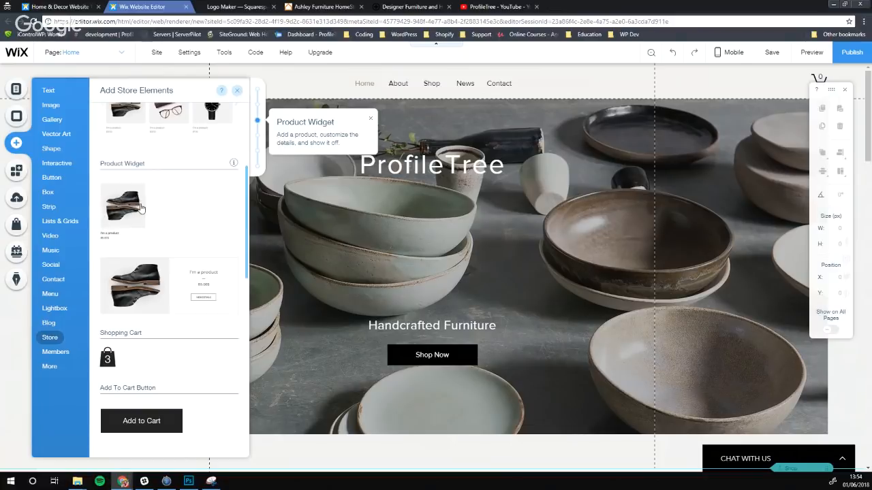
{"action": "scroll", "coordinate": [141, 208], "scroll_direction": "down", "scroll_amount": 3}
{"action": "scroll", "coordinate": [183, 174], "scroll_direction": "up", "scroll_amount": 3}
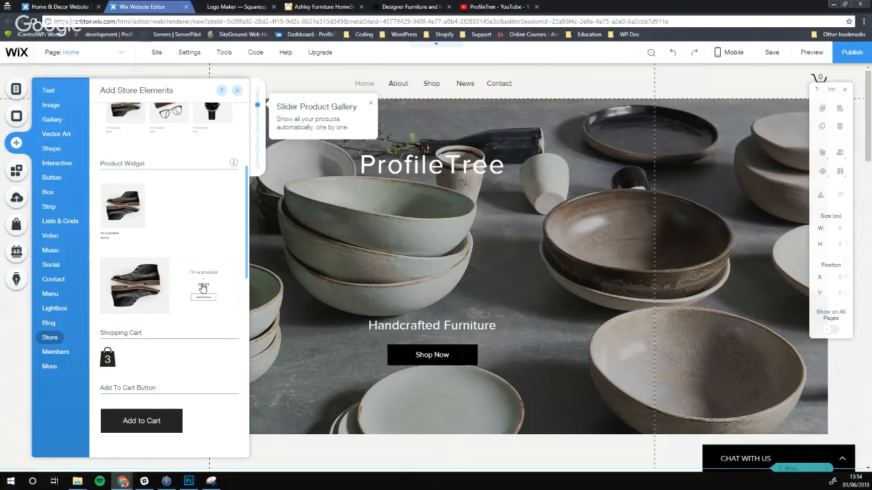
{"action": "left_click", "coordinate": [145, 289]}
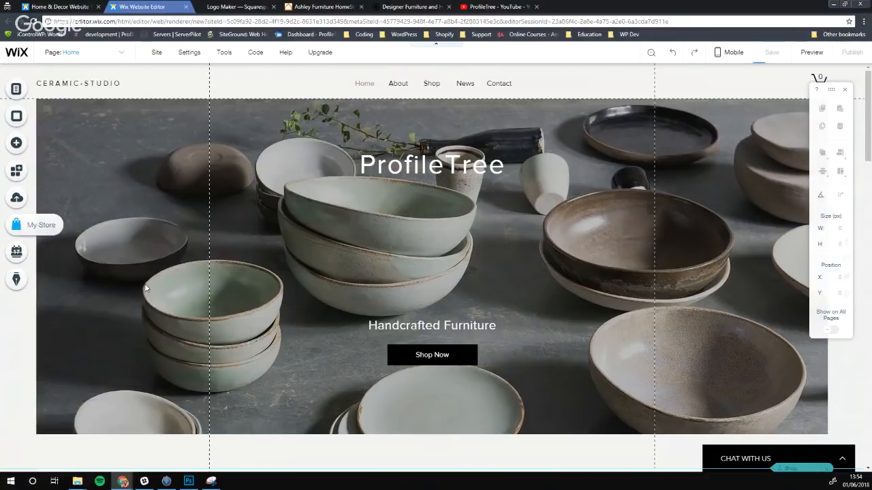
{"action": "scroll", "coordinate": [296, 206], "scroll_direction": "down", "scroll_amount": 5}
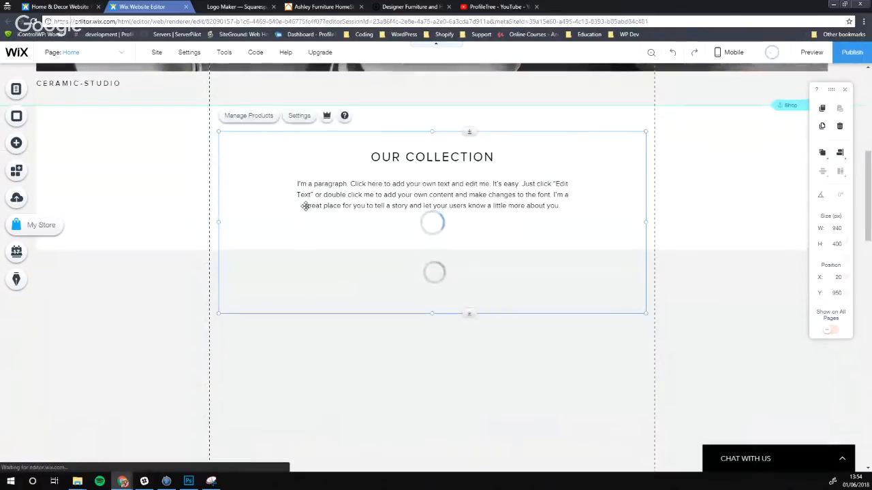
{"action": "scroll", "coordinate": [300, 199], "scroll_direction": "down", "scroll_amount": 8}
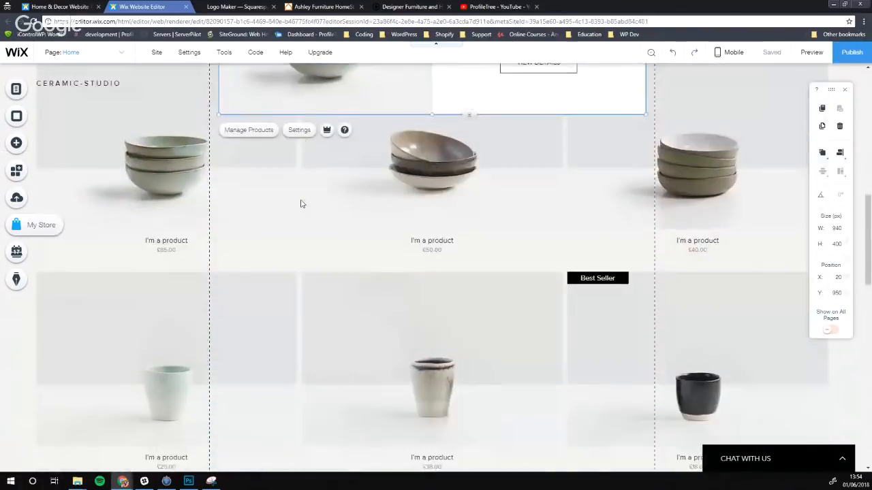
{"action": "scroll", "coordinate": [302, 203], "scroll_direction": "up", "scroll_amount": 5}
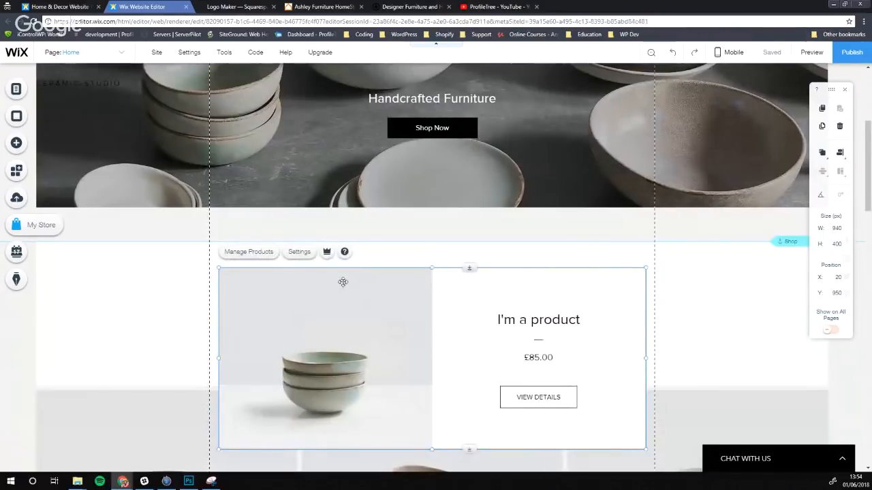
{"action": "scroll", "coordinate": [356, 296], "scroll_direction": "up", "scroll_amount": 3}
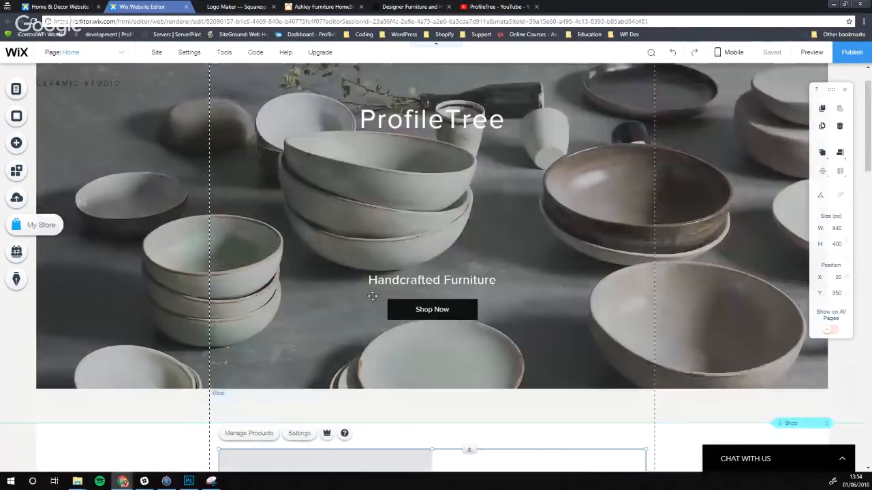
{"action": "scroll", "coordinate": [368, 259], "scroll_direction": "down", "scroll_amount": 2}
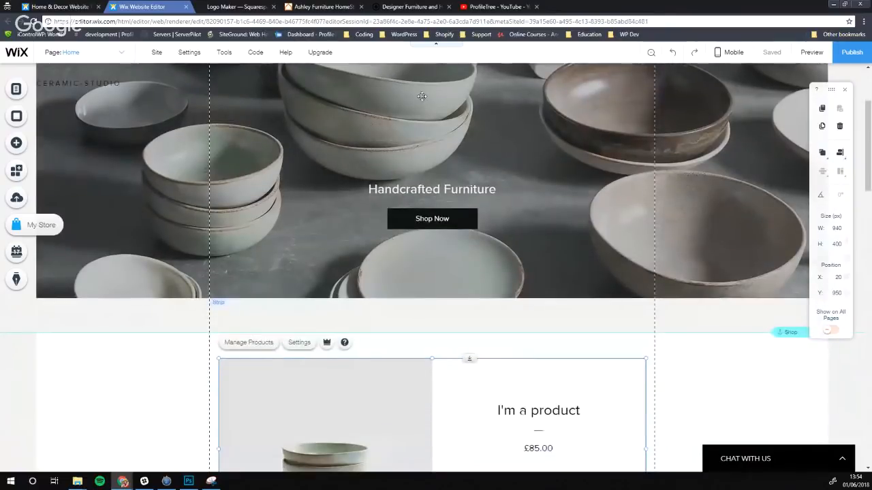
{"action": "scroll", "coordinate": [421, 96], "scroll_direction": "down", "scroll_amount": 3}
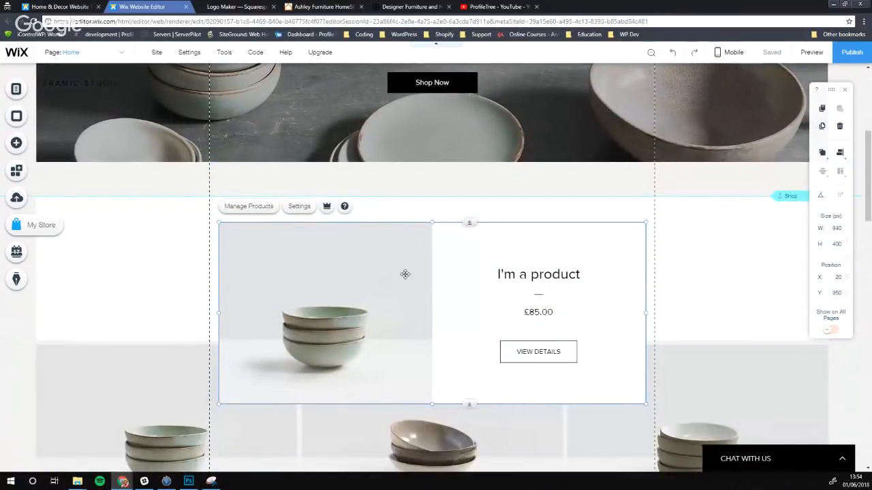
{"action": "left_click", "coordinate": [177, 264]}
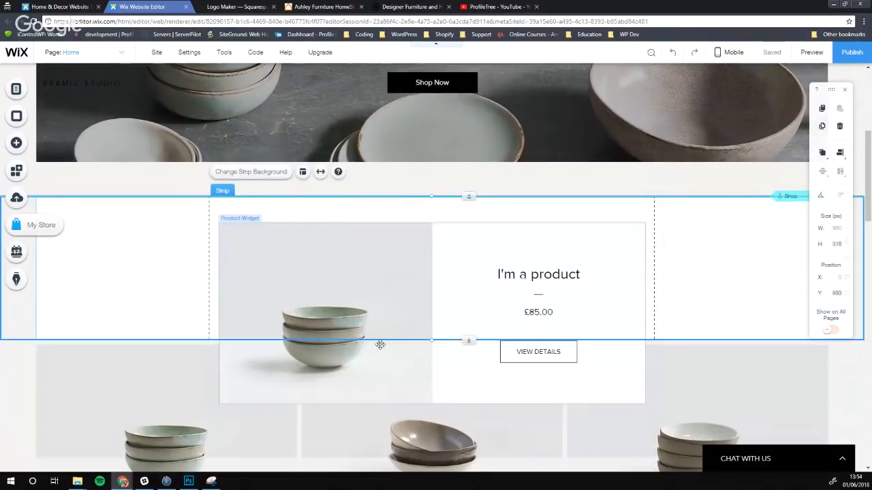
{"action": "left_click", "coordinate": [454, 369]}
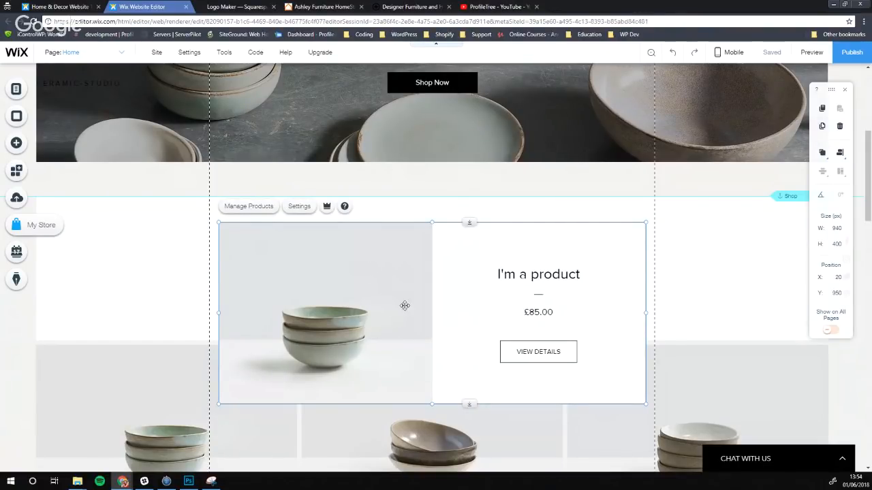
{"action": "scroll", "coordinate": [402, 320], "scroll_direction": "up", "scroll_amount": 1}
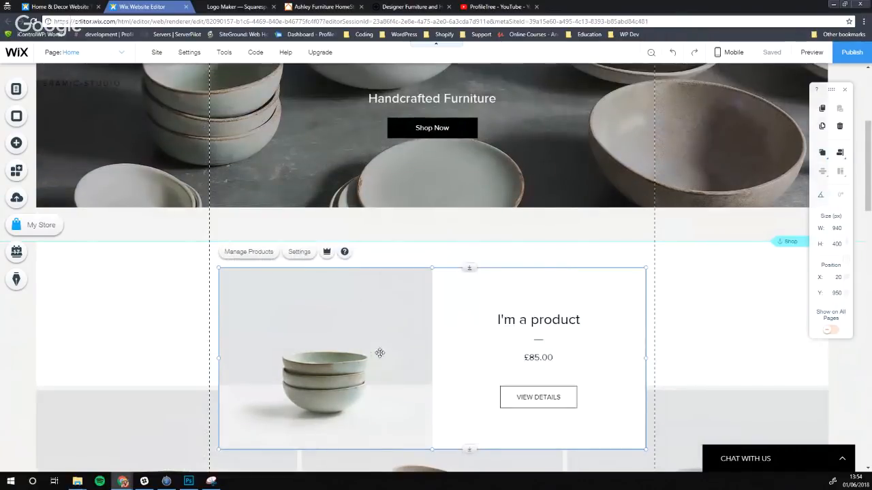
Move the product widget into the hero banner, resize it to 772x255 and place it under ProfileTree
{"action": "left_click_drag", "start_coordinate": [379, 353], "coordinate": [374, 250]}
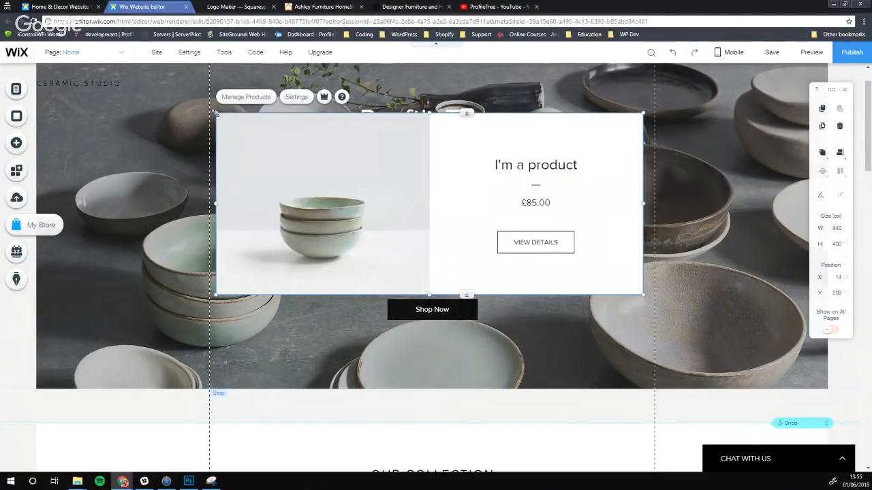
{"action": "left_click_drag", "start_coordinate": [215, 113], "coordinate": [293, 180]}
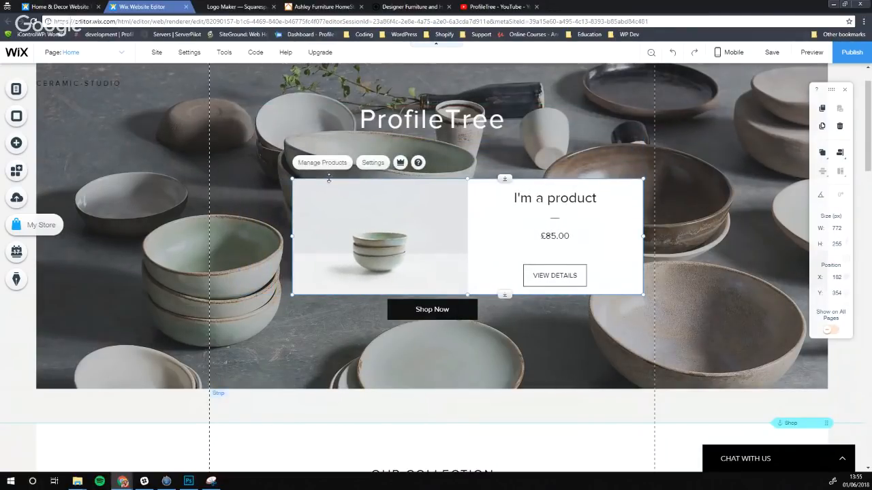
{"action": "left_click_drag", "start_coordinate": [443, 237], "coordinate": [426, 221]}
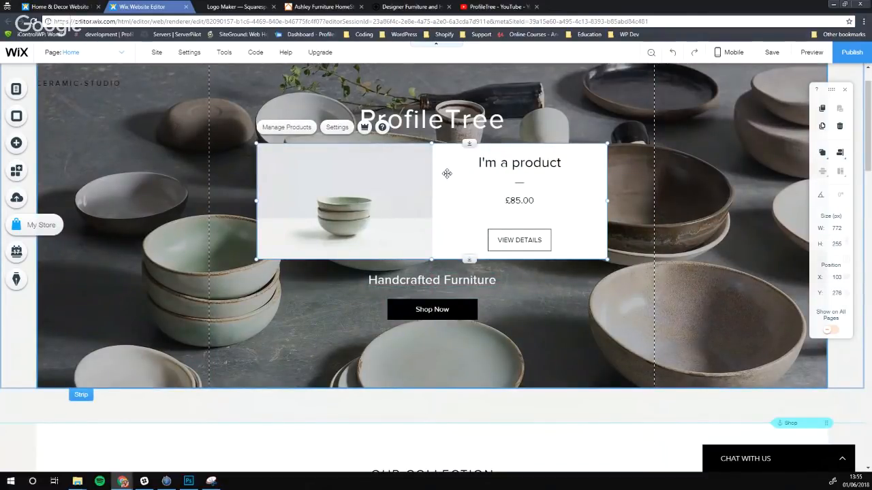
{"action": "left_click", "coordinate": [401, 437]}
{"action": "scroll", "coordinate": [361, 365], "scroll_direction": "up", "scroll_amount": 1}
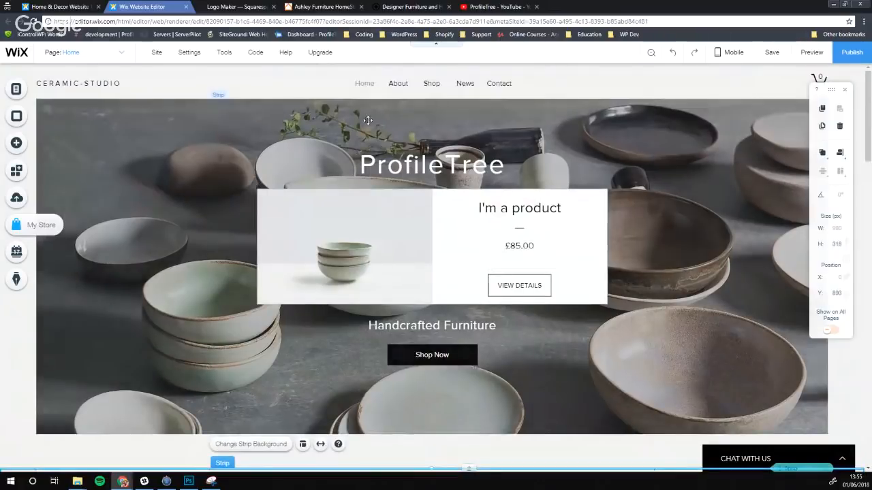
Check the text settings of both hero texts, then nudge ProfileTree down a few pixels
{"action": "left_click", "coordinate": [420, 168]}
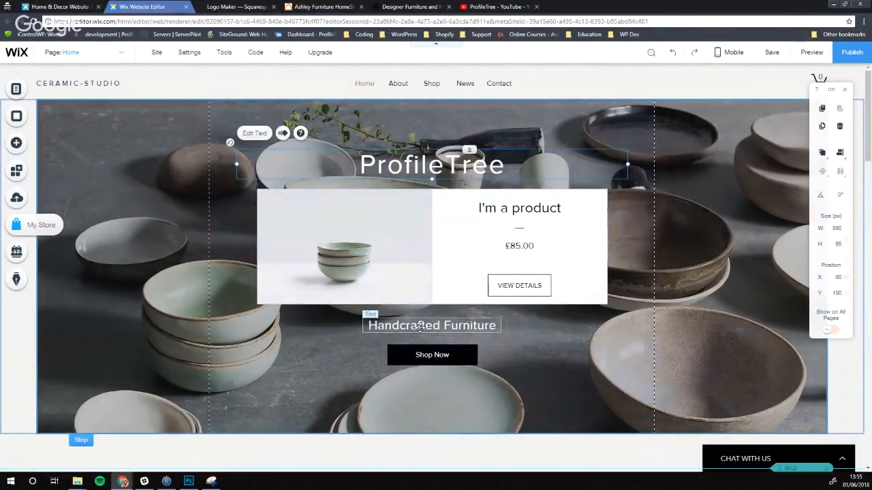
{"action": "left_click", "coordinate": [385, 325]}
{"action": "left_click", "coordinate": [381, 302]}
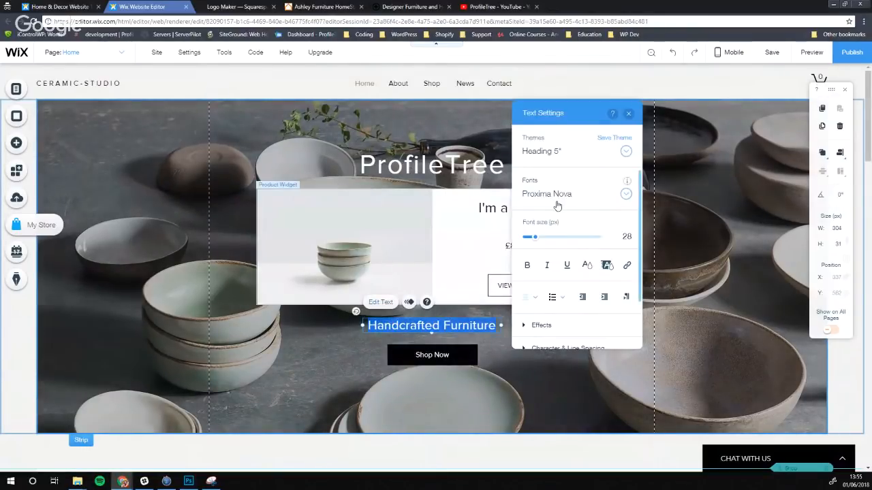
{"action": "left_click", "coordinate": [273, 163]}
{"action": "left_click", "coordinate": [264, 136]}
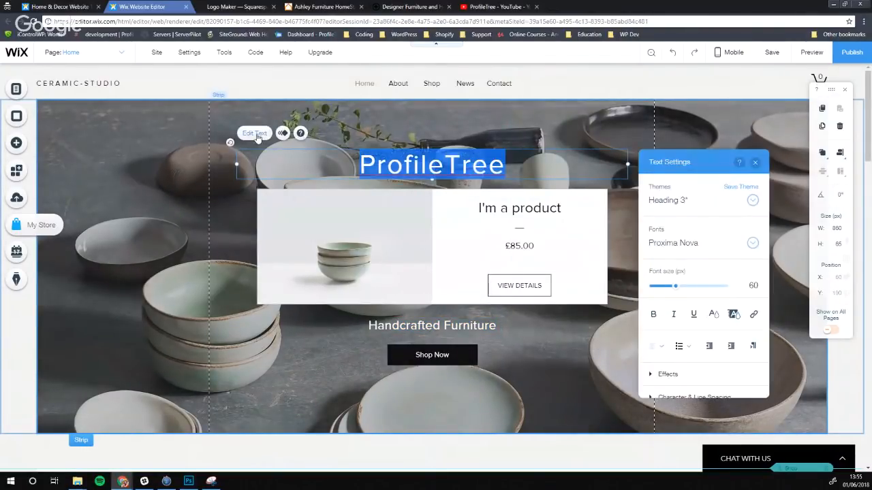
{"action": "left_click", "coordinate": [317, 315]}
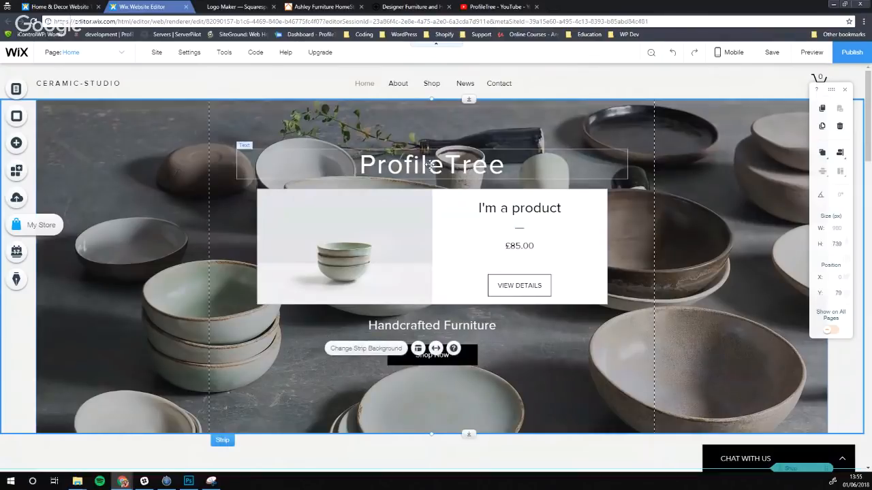
{"action": "left_click_drag", "start_coordinate": [395, 165], "coordinate": [396, 170]}
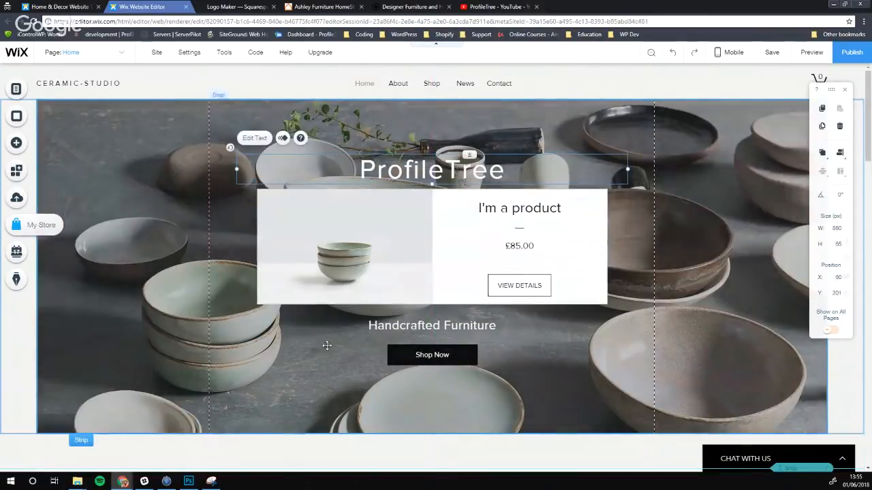
{"action": "left_click", "coordinate": [327, 344]}
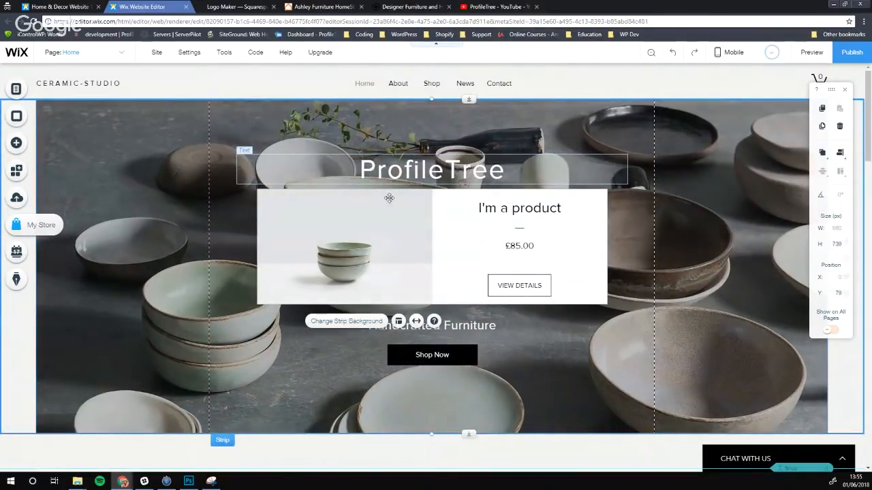
Open the product widget's settings and review its connected product list without changing it
{"action": "left_click", "coordinate": [525, 207]}
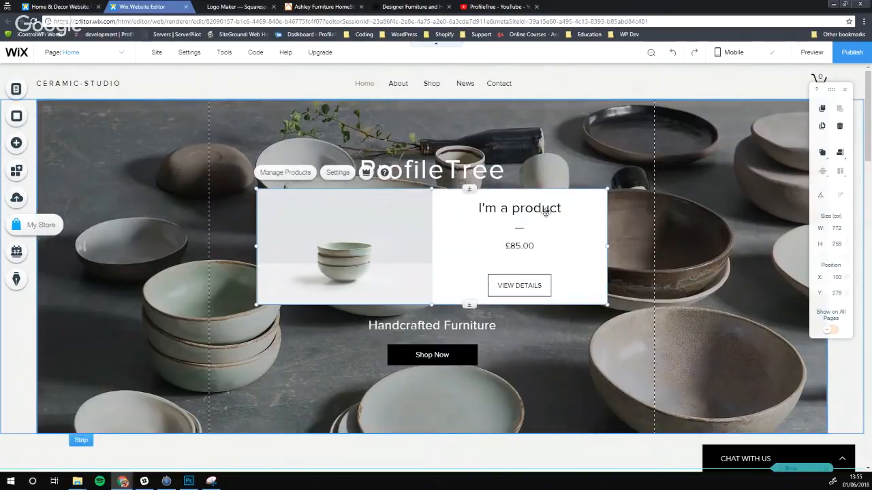
{"action": "double_click", "coordinate": [522, 207]}
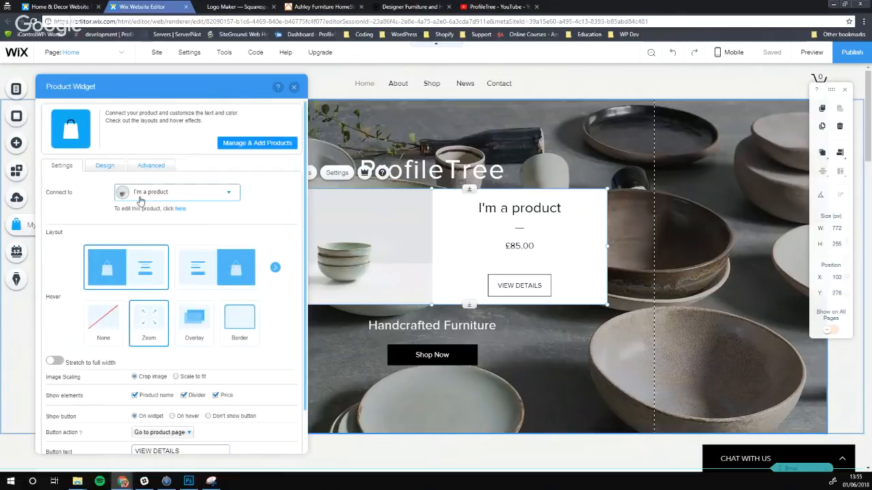
{"action": "left_click", "coordinate": [152, 197]}
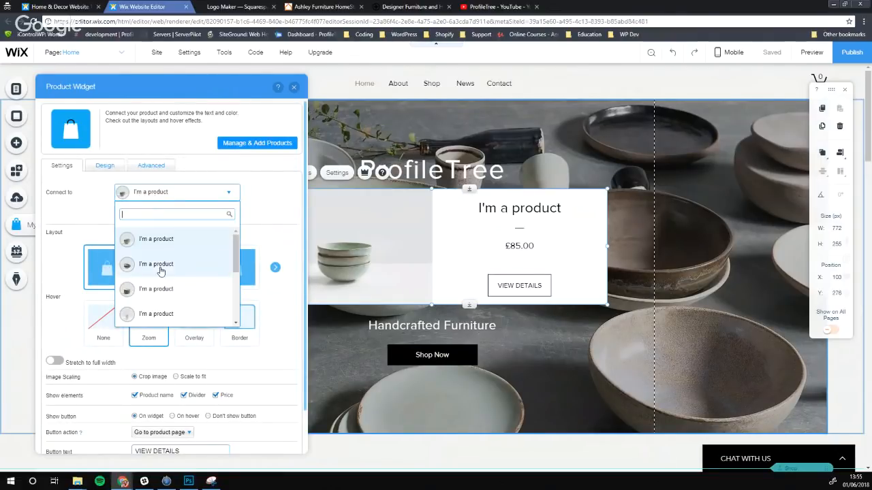
{"action": "scroll", "coordinate": [160, 272], "scroll_direction": "down", "scroll_amount": 3}
{"action": "scroll", "coordinate": [160, 272], "scroll_direction": "up", "scroll_amount": 2}
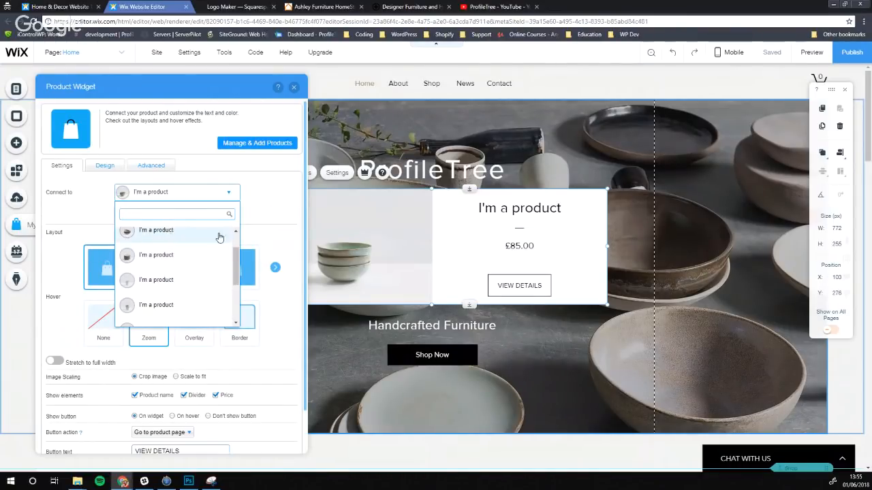
{"action": "left_click", "coordinate": [92, 203]}
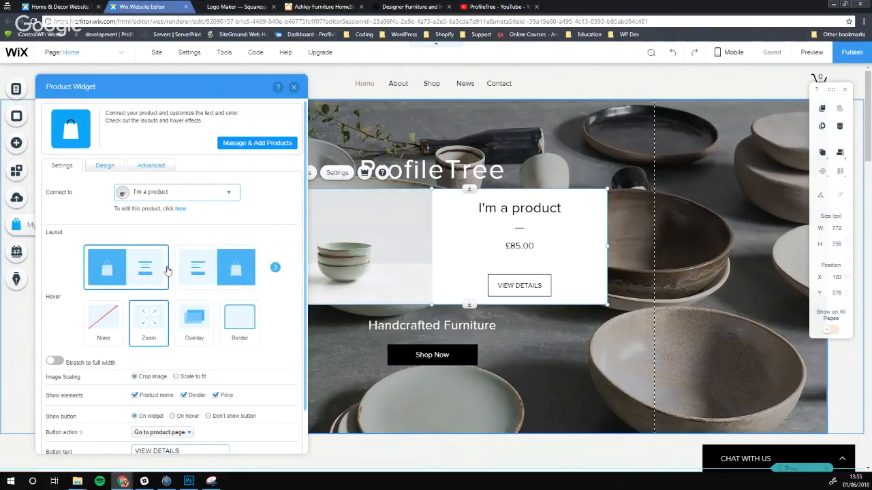
Choose the product widget layout with the image on the left of the details
{"action": "left_click", "coordinate": [204, 274]}
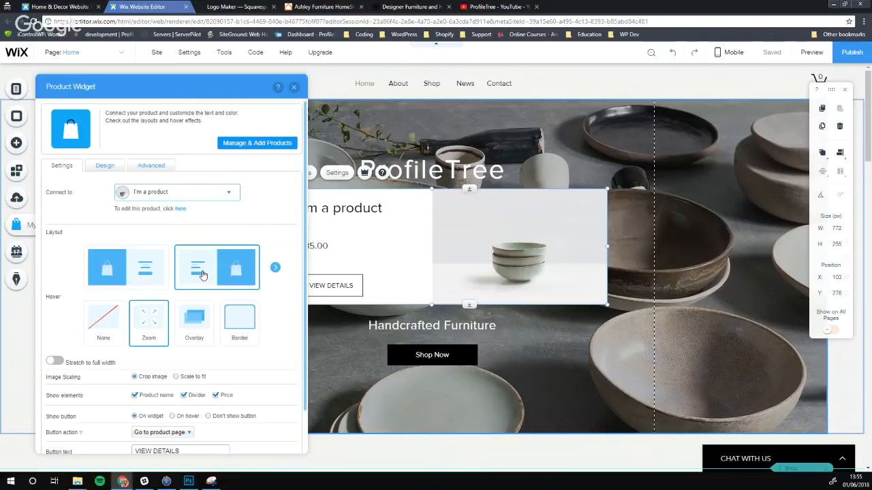
{"action": "left_click", "coordinate": [276, 267]}
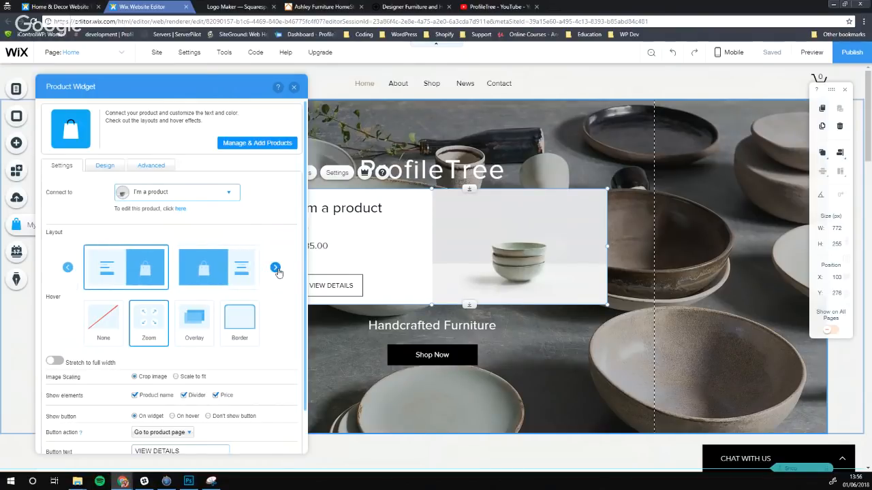
{"action": "left_click", "coordinate": [227, 272]}
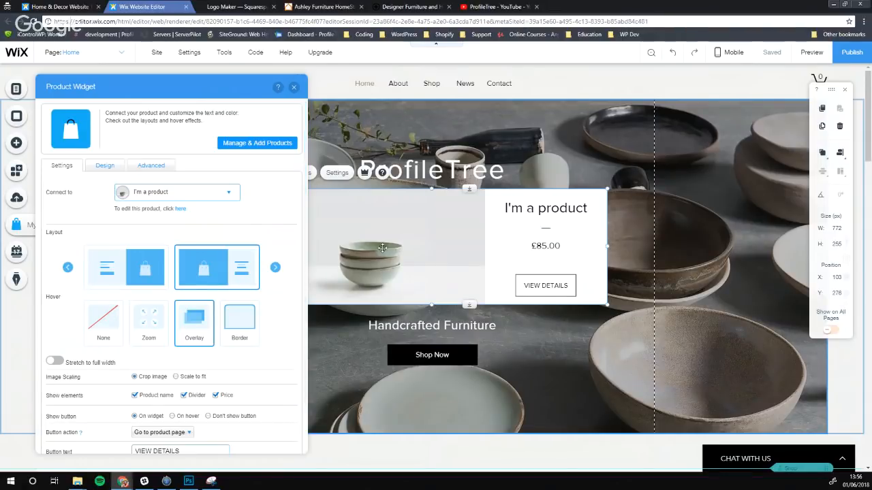
{"action": "left_click", "coordinate": [276, 267]}
{"action": "double_click", "coordinate": [276, 272]}
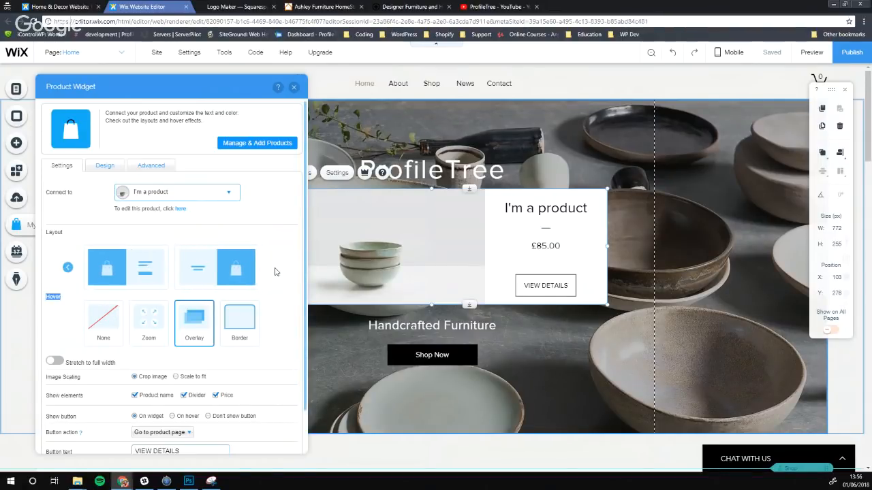
{"action": "left_click", "coordinate": [215, 274]}
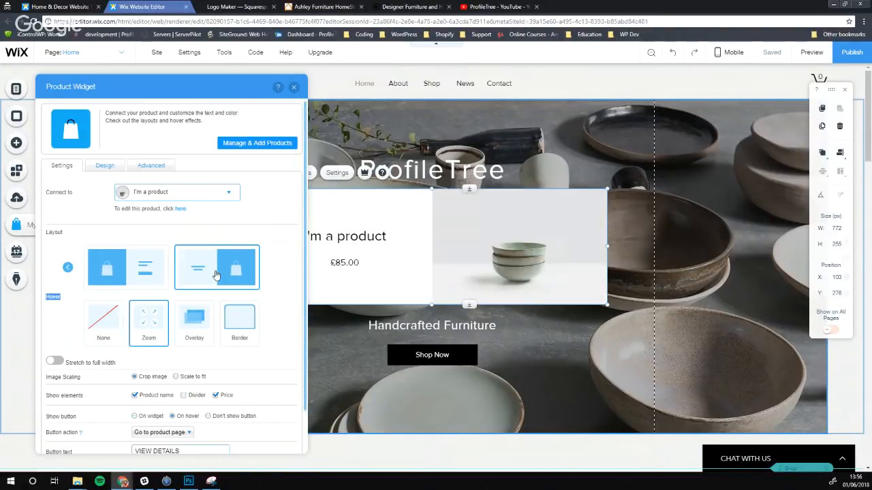
{"action": "left_click", "coordinate": [69, 269]}
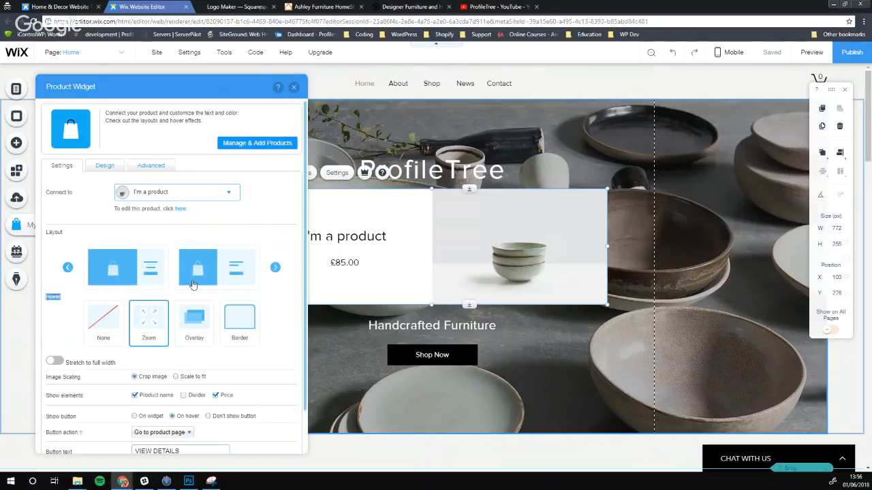
{"action": "left_click", "coordinate": [69, 268]}
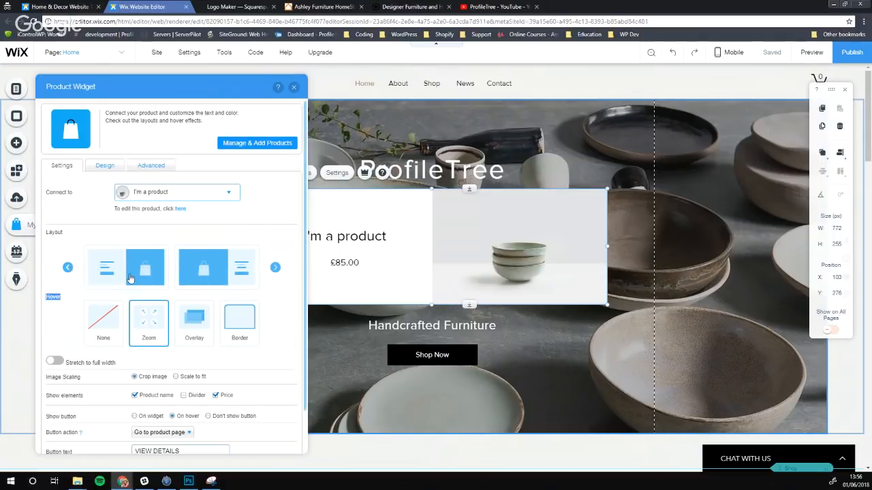
{"action": "left_click", "coordinate": [193, 275]}
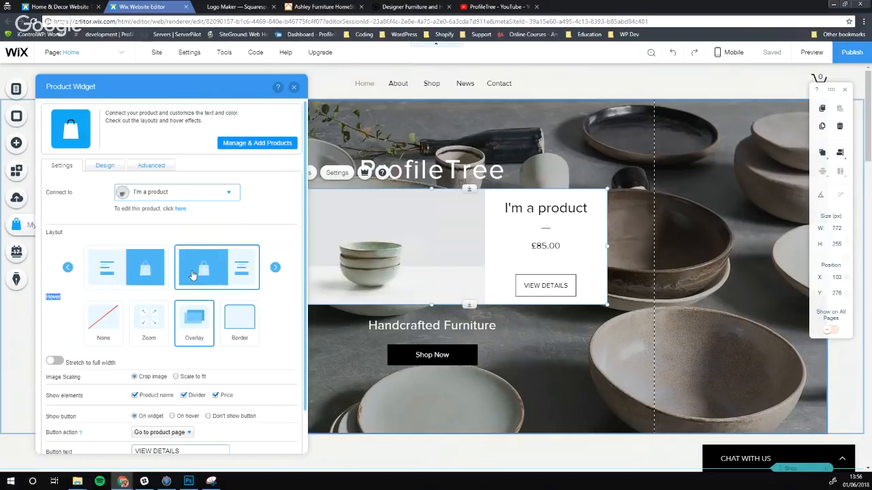
Compare the None, Zoom, Border and Overlay hover effects and settle on Overlay
{"action": "left_click", "coordinate": [230, 331]}
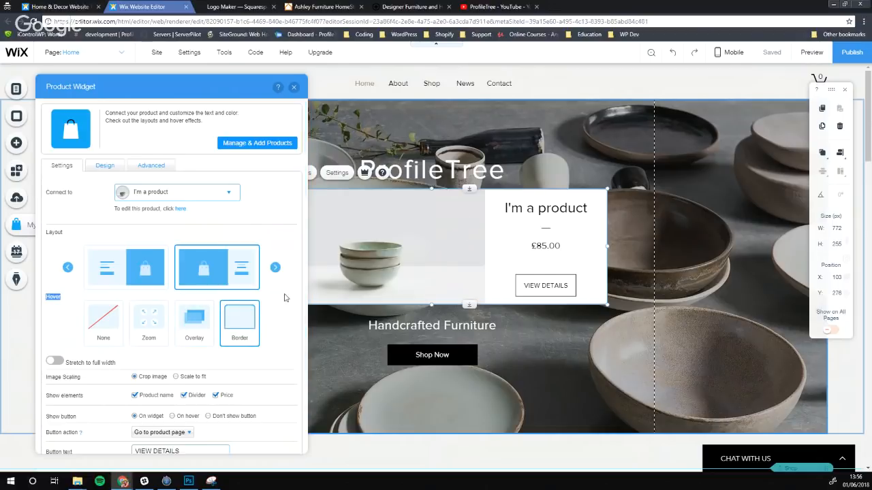
{"action": "left_click", "coordinate": [201, 328]}
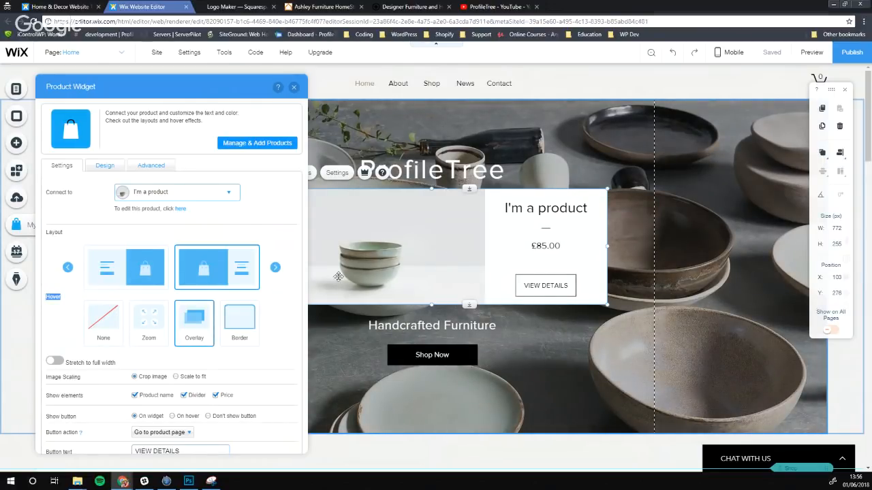
{"action": "left_click", "coordinate": [152, 328]}
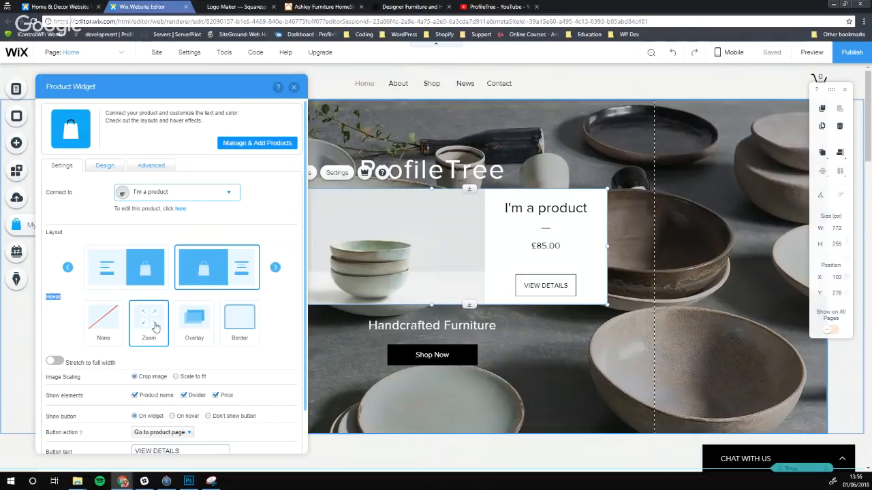
{"action": "left_click_drag", "start_coordinate": [218, 87], "coordinate": [204, 86]}
{"action": "left_click", "coordinate": [139, 317]}
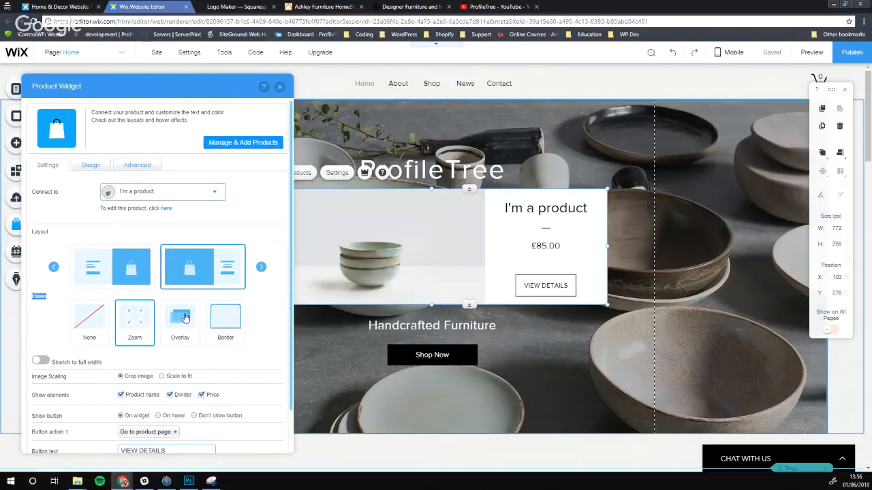
{"action": "left_click", "coordinate": [183, 318]}
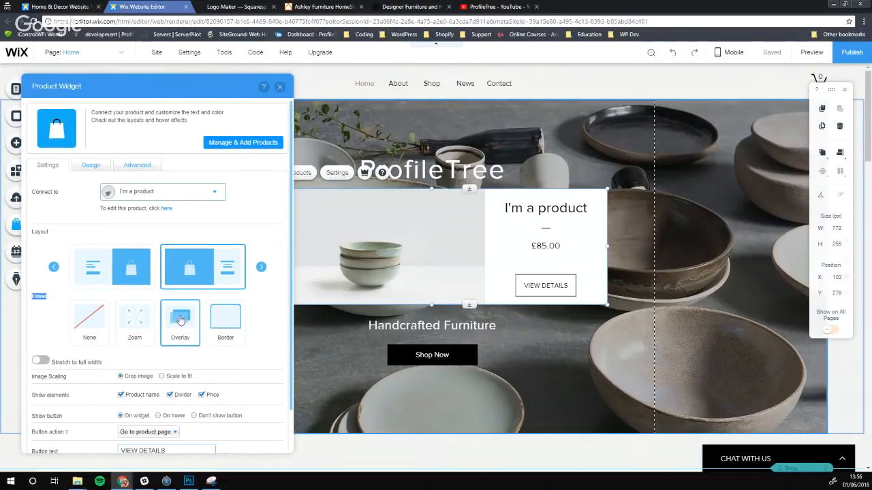
{"action": "left_click", "coordinate": [131, 321]}
{"action": "left_click", "coordinate": [228, 324]}
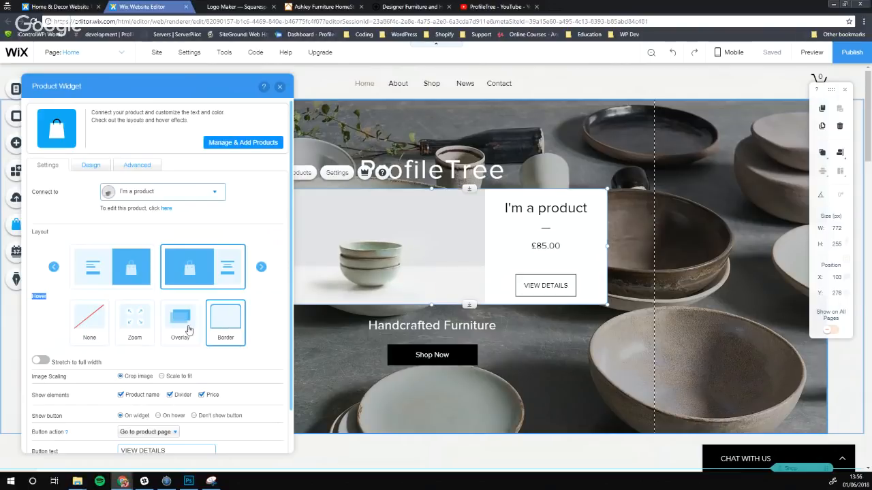
{"action": "left_click", "coordinate": [90, 324]}
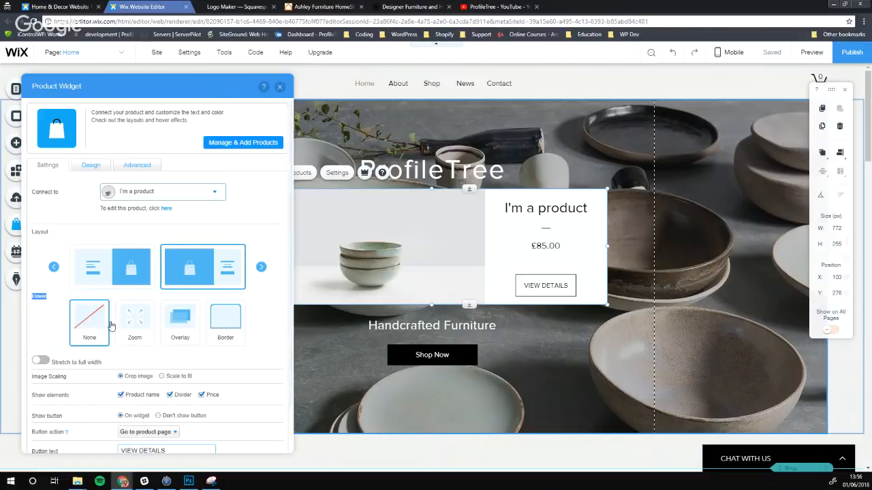
{"action": "left_click", "coordinate": [136, 327]}
{"action": "left_click", "coordinate": [179, 326]}
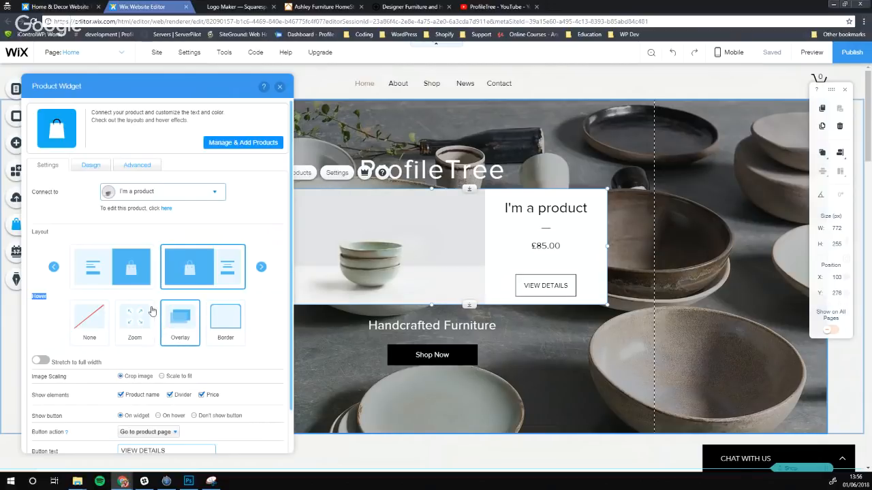
Replace the product widget's button label with 'Buy Now'
{"action": "scroll", "coordinate": [152, 320], "scroll_direction": "down", "scroll_amount": 1}
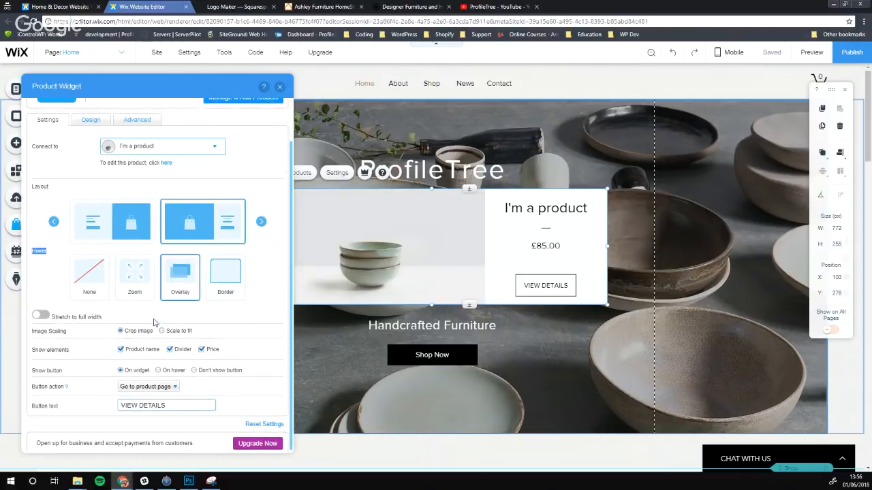
{"action": "left_click", "coordinate": [141, 409]}
{"action": "key", "text": "ctrl+a"}
{"action": "key", "text": "BackSpace"}
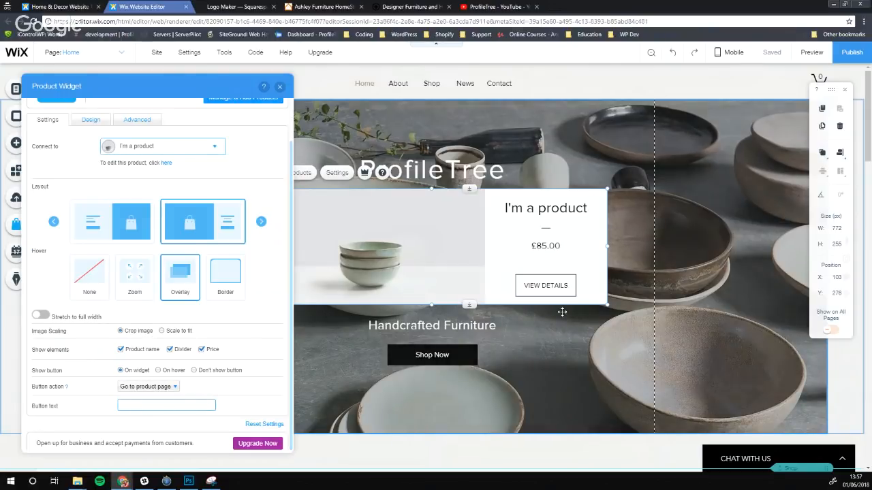
{"action": "left_click", "coordinate": [232, 389]}
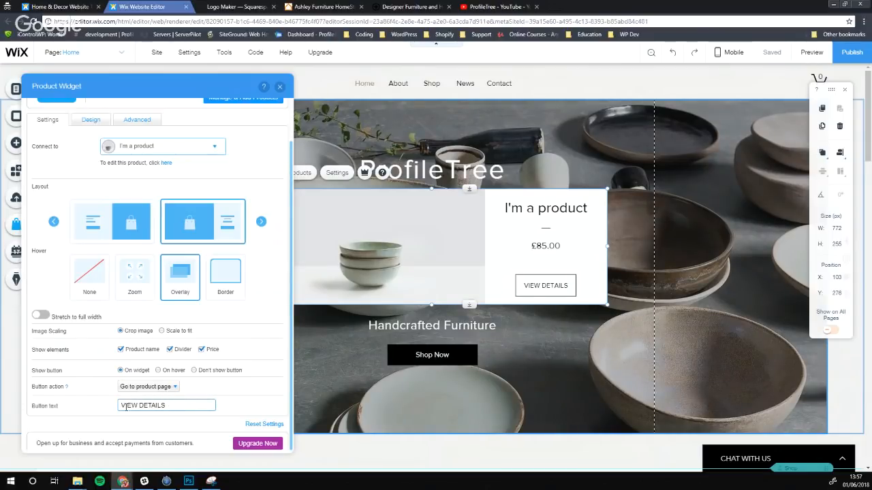
{"action": "triple_click", "coordinate": [181, 407]}
{"action": "key", "text": "BackSpace"}
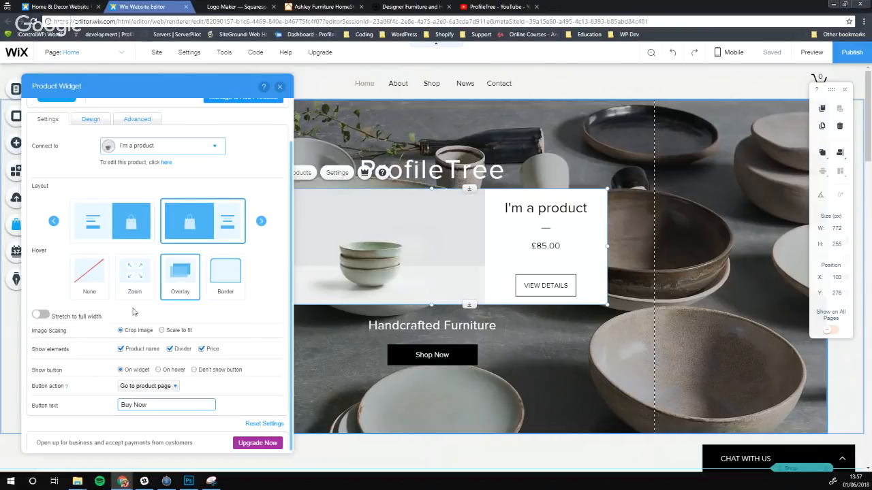
{"action": "scroll", "coordinate": [180, 380], "scroll_direction": "up", "scroll_amount": 2}
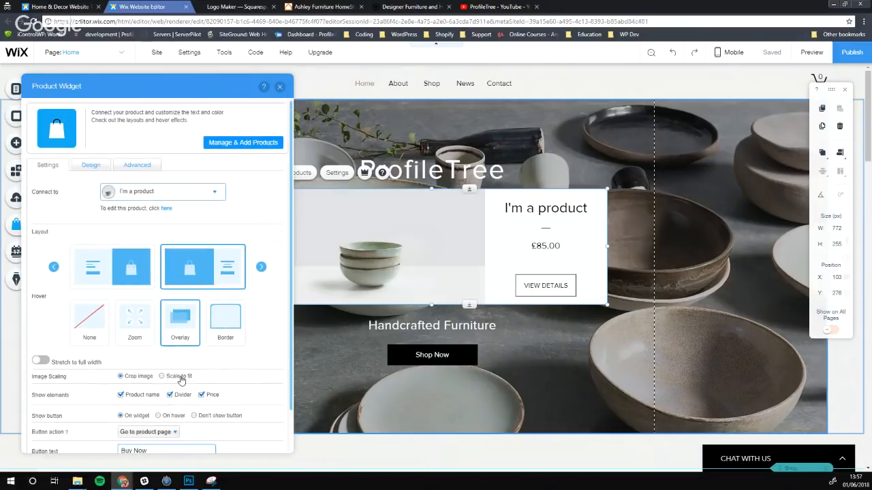
Review the Design tab and Advanced spacing options, then open Manage & Add Products
{"action": "left_click", "coordinate": [91, 166]}
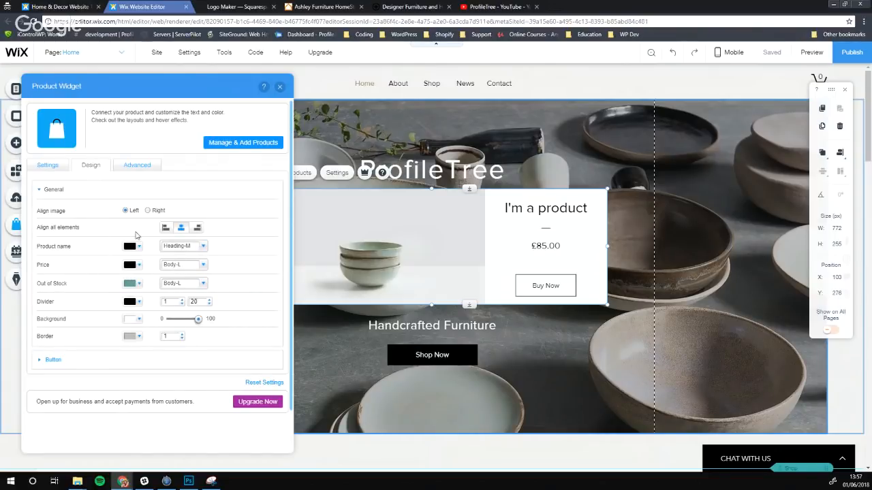
{"action": "left_click", "coordinate": [137, 167]}
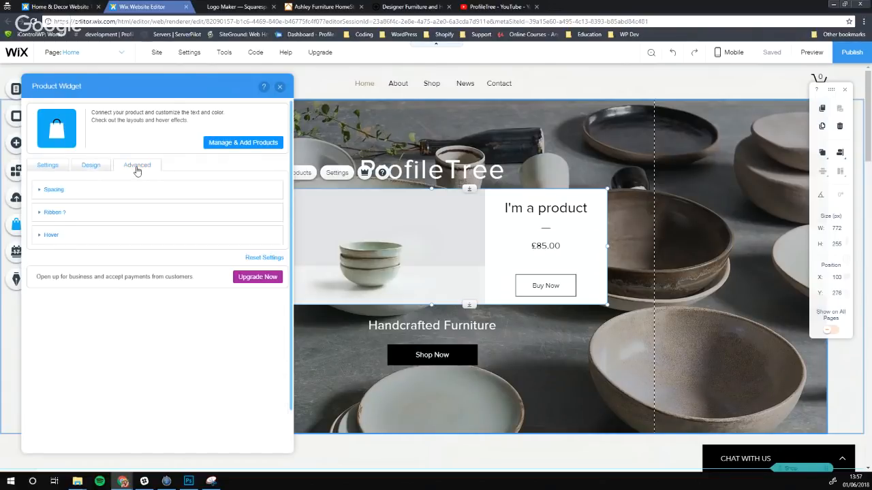
{"action": "left_click", "coordinate": [40, 192]}
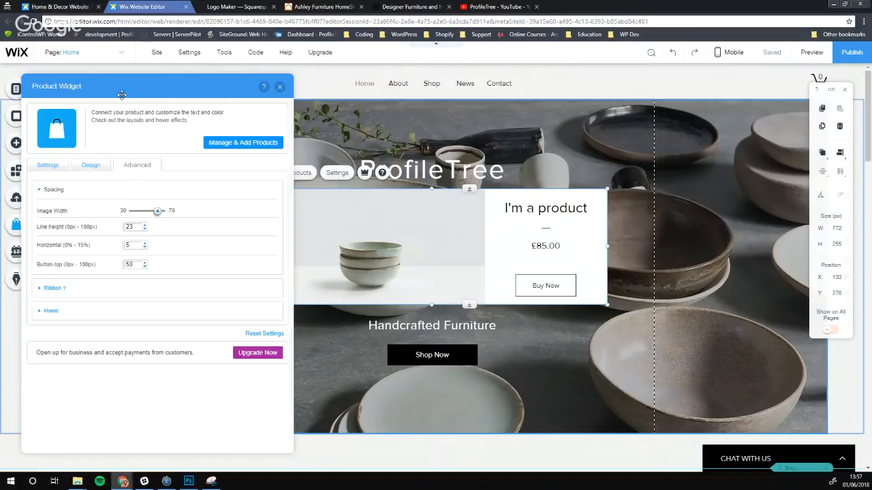
{"action": "left_click", "coordinate": [240, 144]}
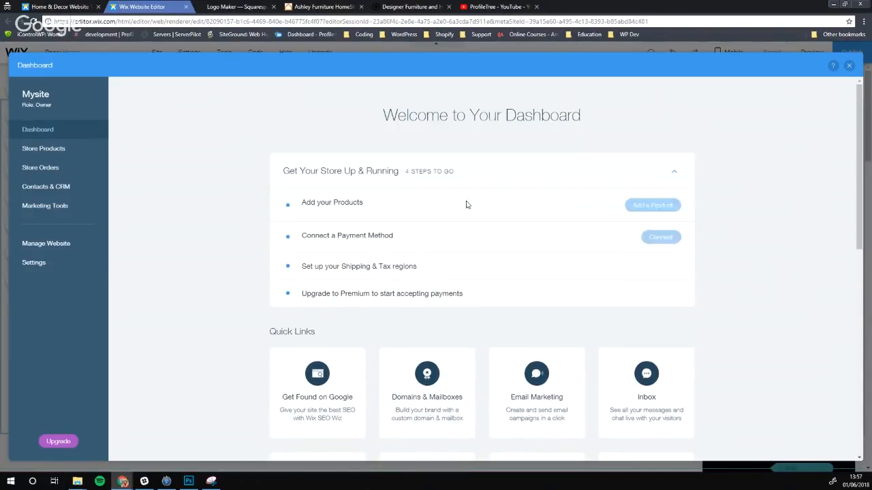
Return to the editor, delete the product widget from the hero, and dismiss the store tips
{"action": "left_click", "coordinate": [849, 66]}
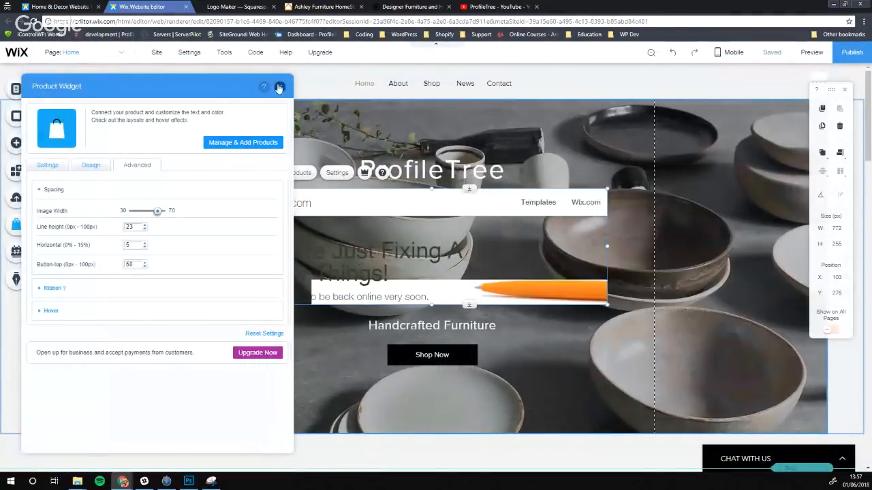
{"action": "left_click", "coordinate": [278, 88]}
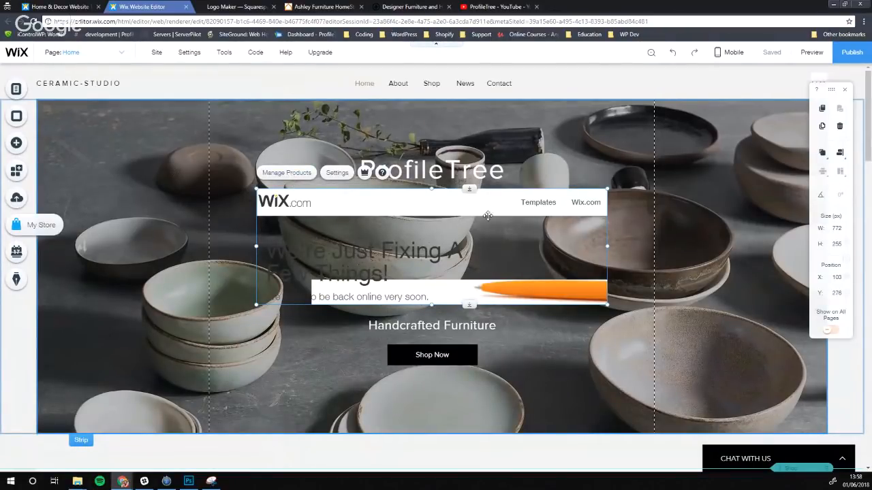
{"action": "key", "text": "Delete"}
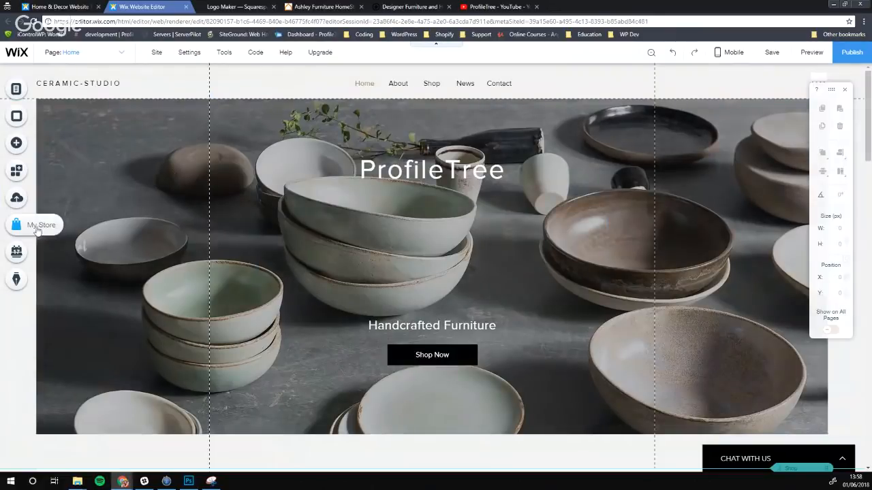
{"action": "left_click", "coordinate": [17, 225]}
{"action": "left_click", "coordinate": [162, 320]}
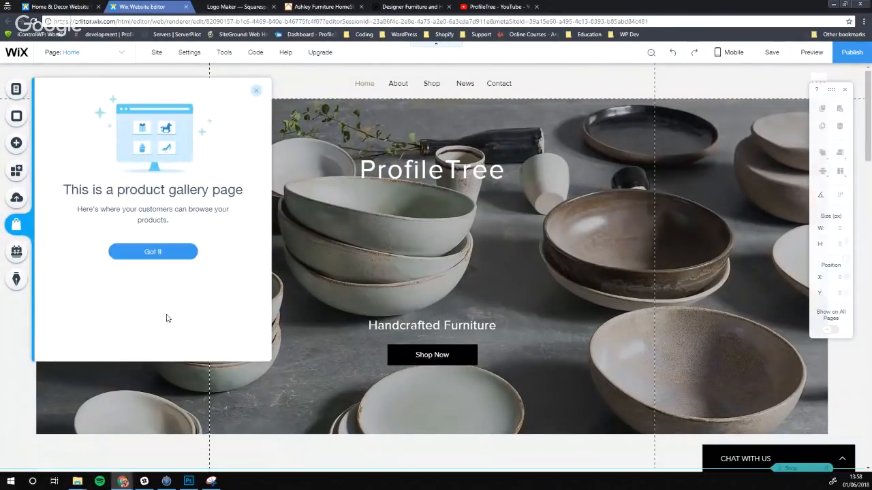
{"action": "left_click", "coordinate": [175, 252]}
{"action": "left_click", "coordinate": [259, 90]}
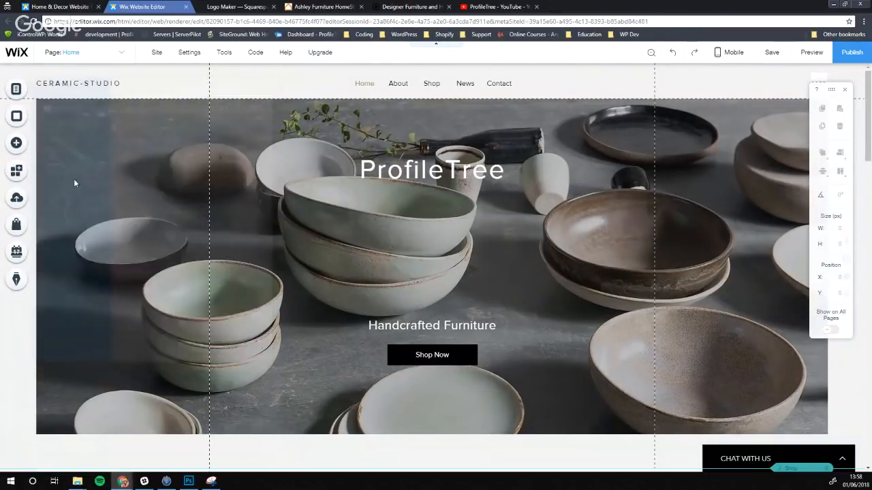
Add a new product widget, size it to 768x292, and place it on the hero image
{"action": "left_click", "coordinate": [17, 144]}
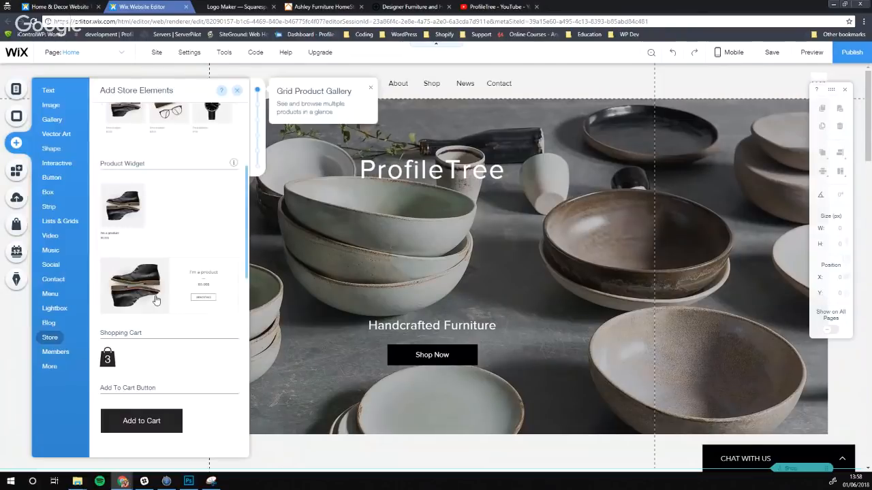
{"action": "left_click_drag", "start_coordinate": [199, 285], "coordinate": [515, 253]}
{"action": "scroll", "coordinate": [407, 251], "scroll_direction": "down", "scroll_amount": 5}
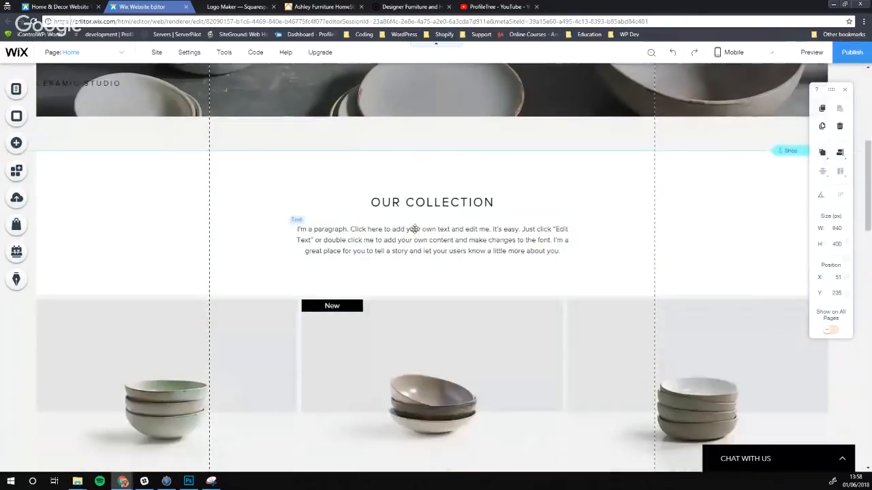
{"action": "scroll", "coordinate": [423, 286], "scroll_direction": "up", "scroll_amount": 5}
{"action": "left_click_drag", "start_coordinate": [659, 170], "coordinate": [521, 238]}
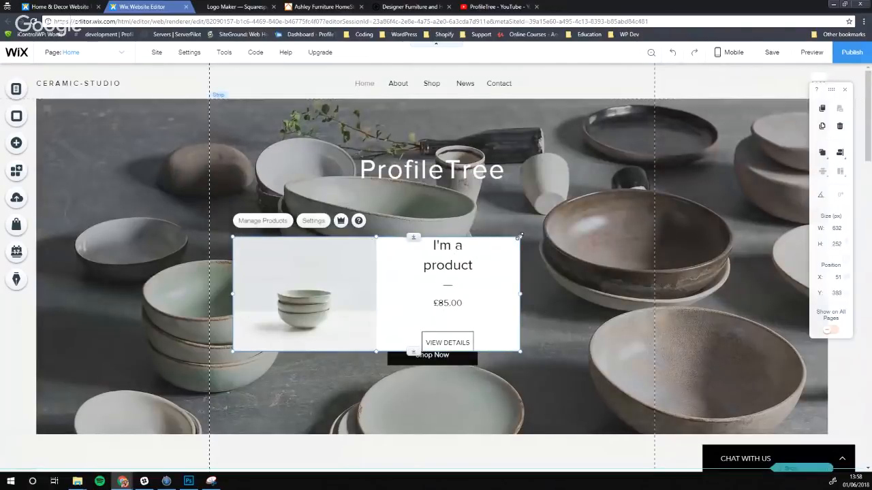
{"action": "left_click_drag", "start_coordinate": [520, 237], "coordinate": [582, 219]}
{"action": "left_click_drag", "start_coordinate": [451, 247], "coordinate": [454, 230]}
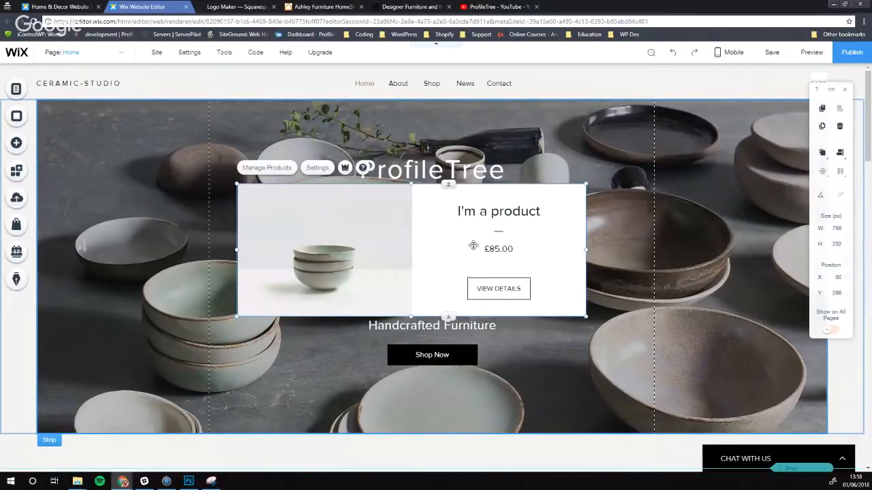
{"action": "left_click_drag", "start_coordinate": [411, 247], "coordinate": [432, 247]}
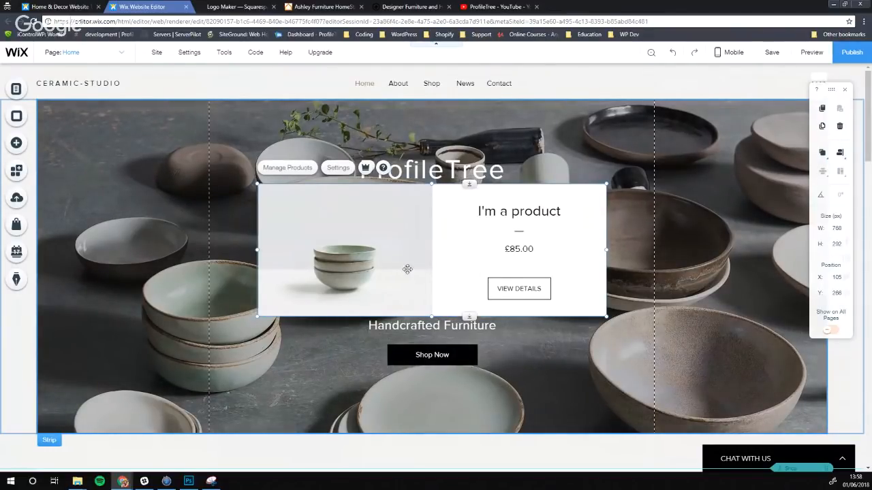
Nudge Handcrafted Furniture down and ProfileTree slightly up around the product card
{"action": "scroll", "coordinate": [406, 231], "scroll_direction": "down", "scroll_amount": 1}
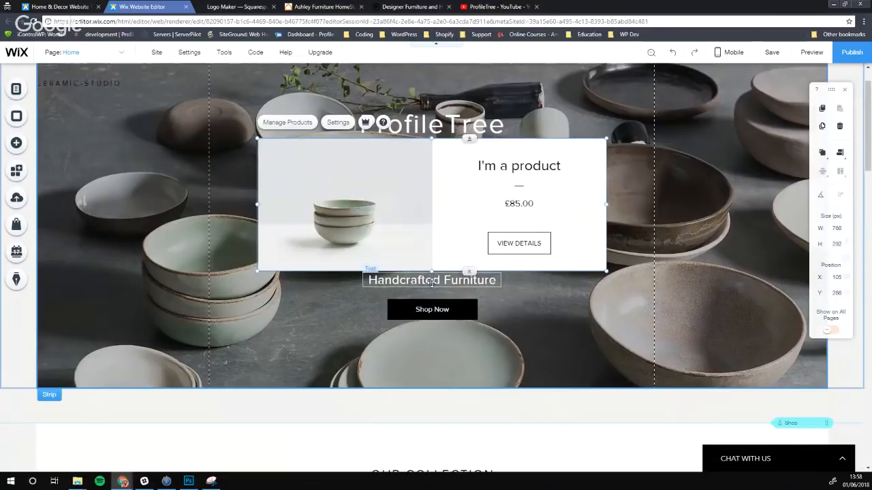
{"action": "left_click_drag", "start_coordinate": [431, 282], "coordinate": [432, 287]}
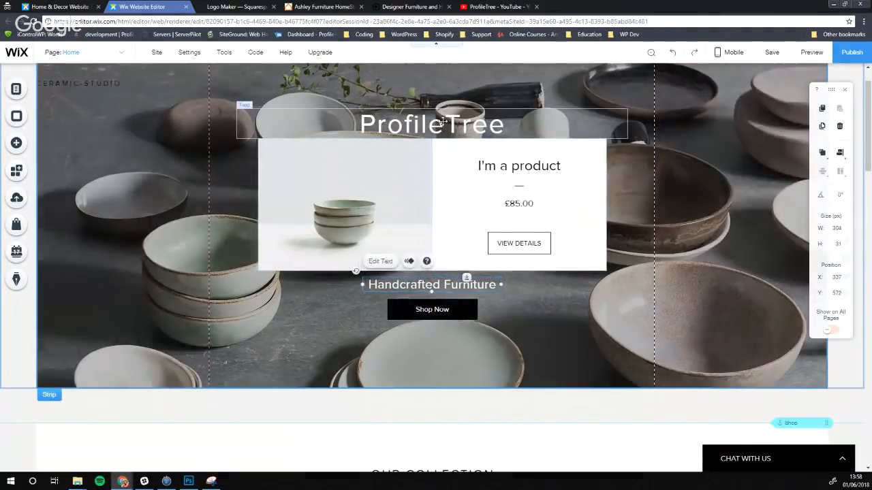
{"action": "left_click_drag", "start_coordinate": [442, 123], "coordinate": [442, 117]}
{"action": "left_click_drag", "start_coordinate": [433, 224], "coordinate": [432, 221]}
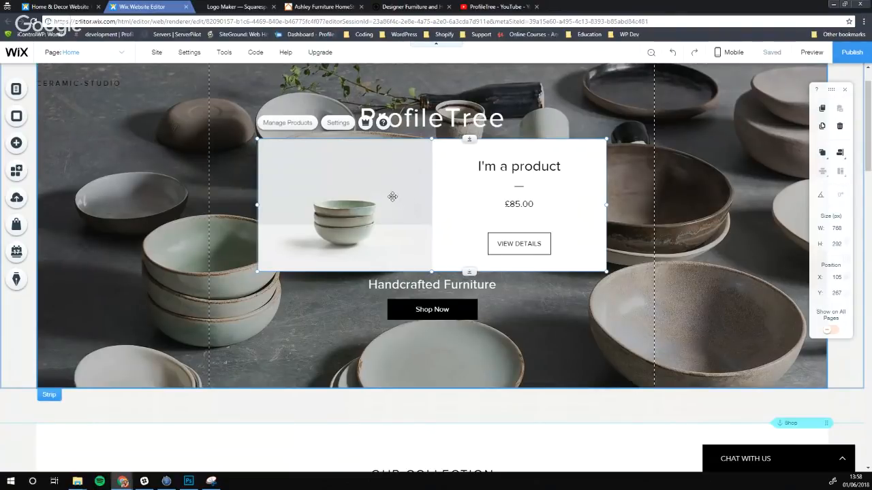
{"action": "scroll", "coordinate": [374, 212], "scroll_direction": "down", "scroll_amount": 3}
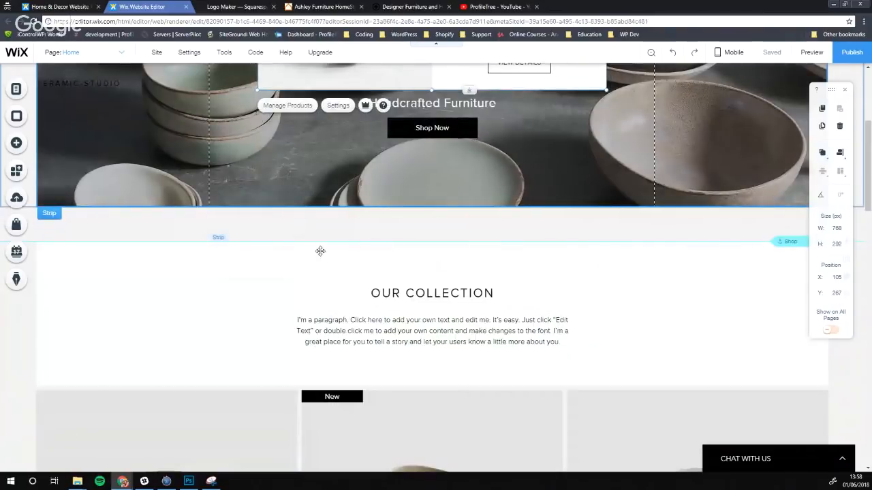
{"action": "left_click", "coordinate": [252, 223]}
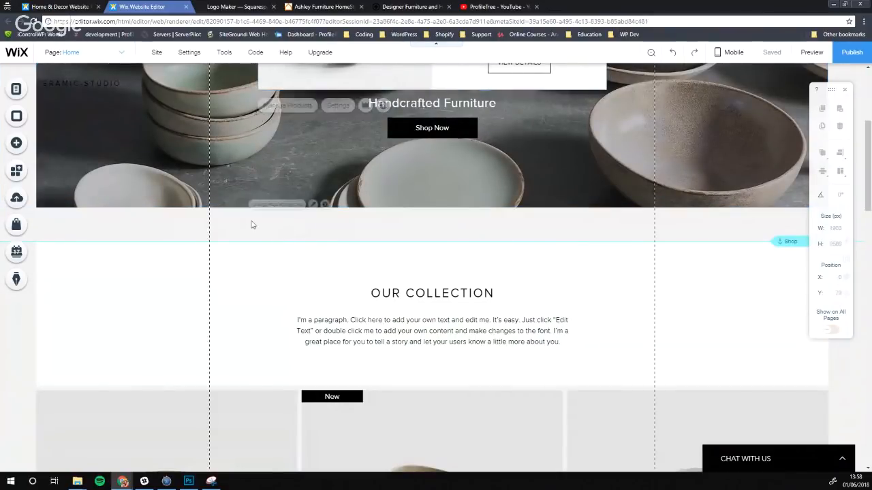
Select the Our Collection strip, try resizing it from the top, then select the hero strip
{"action": "left_click", "coordinate": [143, 285]}
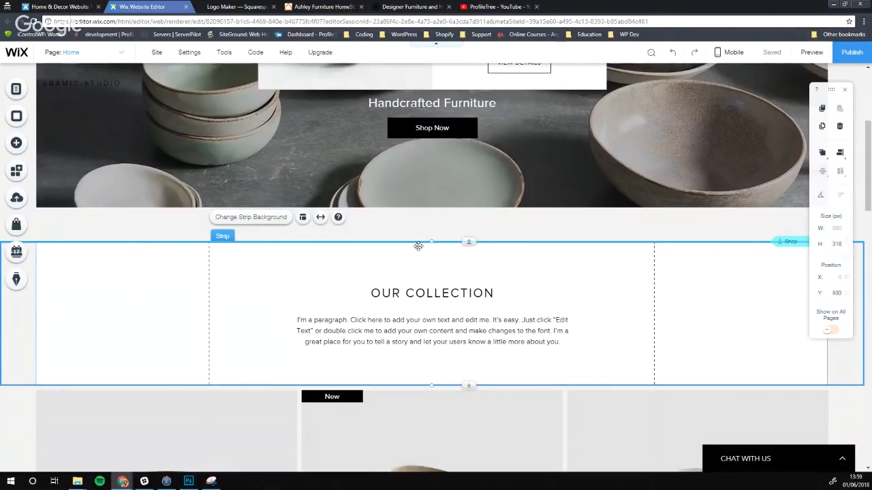
{"action": "left_click", "coordinate": [473, 242]}
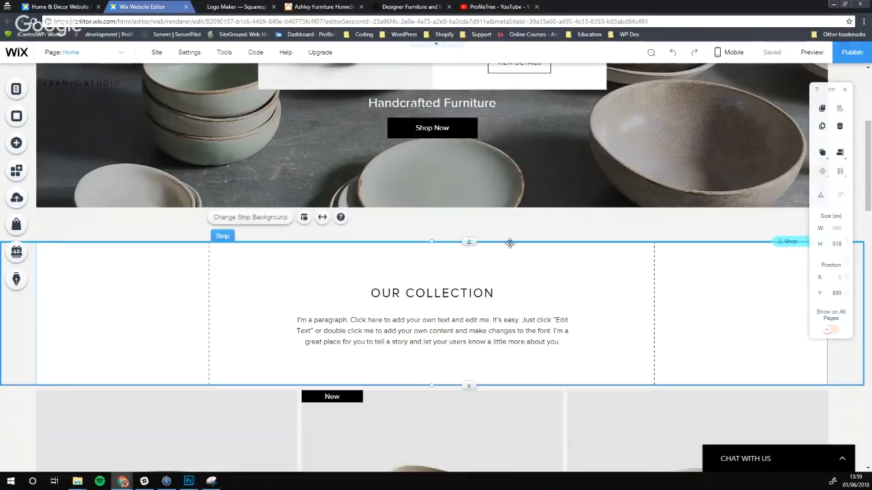
{"action": "left_click", "coordinate": [160, 175]}
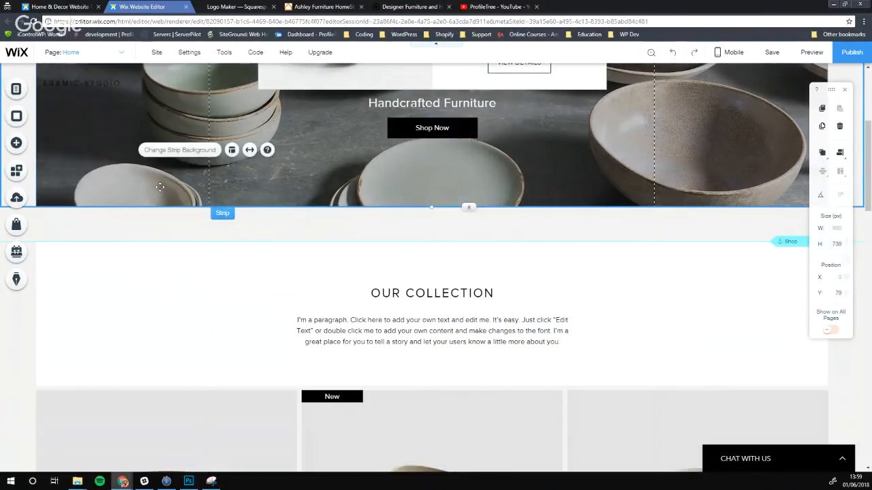
Adjust the Our Collection strip's top edge and stretch the hero strip down to 811 px tall
{"action": "left_click", "coordinate": [189, 293]}
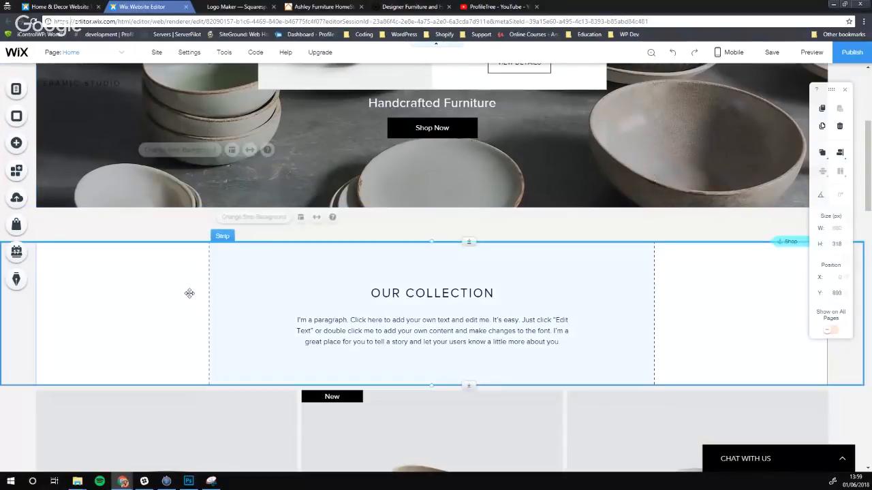
{"action": "left_click_drag", "start_coordinate": [474, 243], "coordinate": [469, 198]}
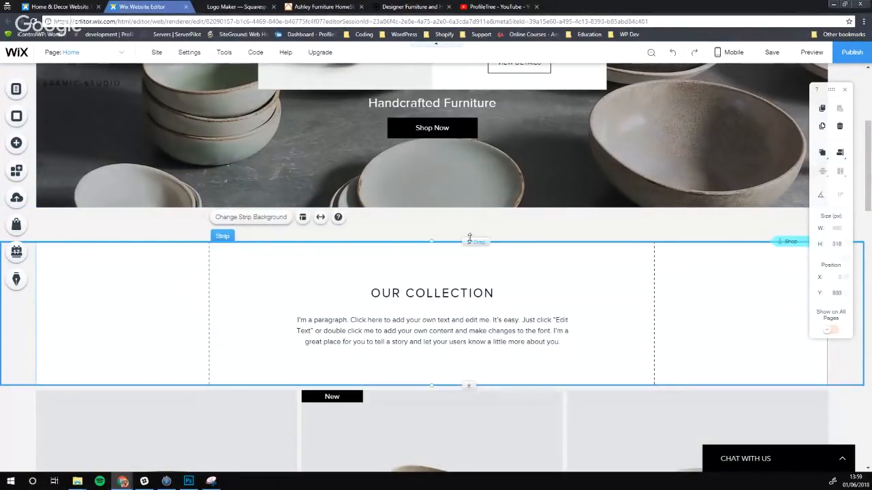
{"action": "mouse_move", "coordinate": [469, 242]}
{"action": "left_mouse_down"}
{"action": "mouse_move", "coordinate": [467, 220]}
{"action": "mouse_move", "coordinate": [468, 241]}
{"action": "left_mouse_up"}
{"action": "left_click", "coordinate": [448, 191]}
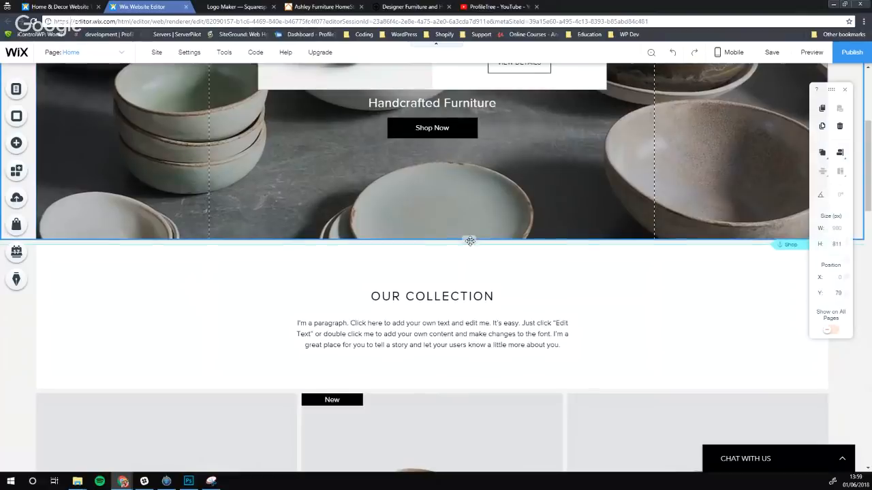
{"action": "left_click", "coordinate": [455, 287]}
{"action": "scroll", "coordinate": [320, 259], "scroll_direction": "up", "scroll_amount": 4}
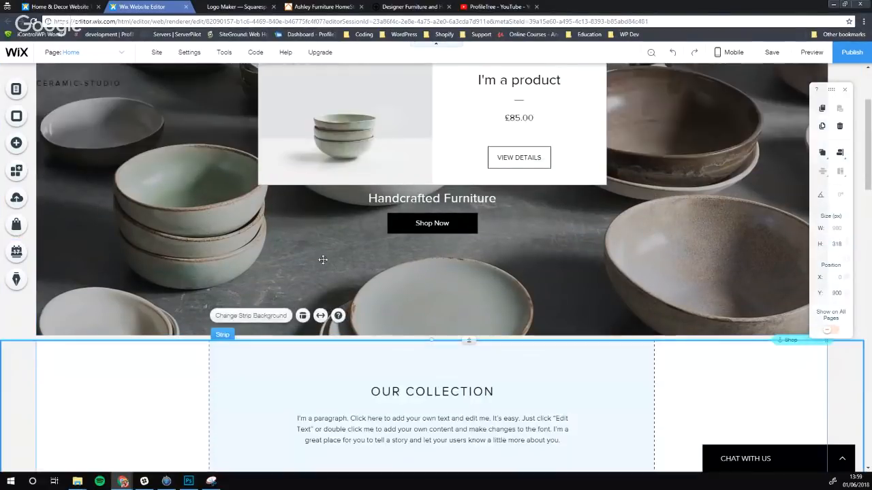
{"action": "scroll", "coordinate": [365, 330], "scroll_direction": "down", "scroll_amount": 1}
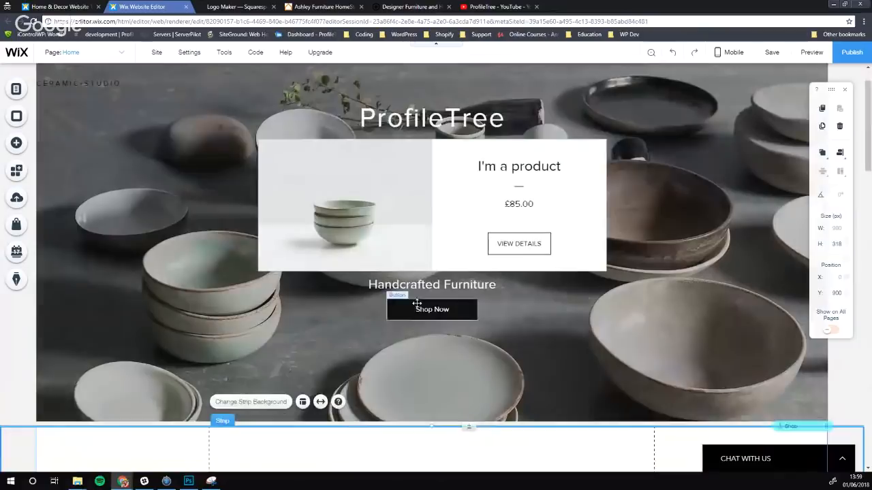
Move the Shop Now button, Handcrafted Furniture text and product card lower in the hero strip
{"action": "left_click_drag", "start_coordinate": [408, 303], "coordinate": [407, 333]}
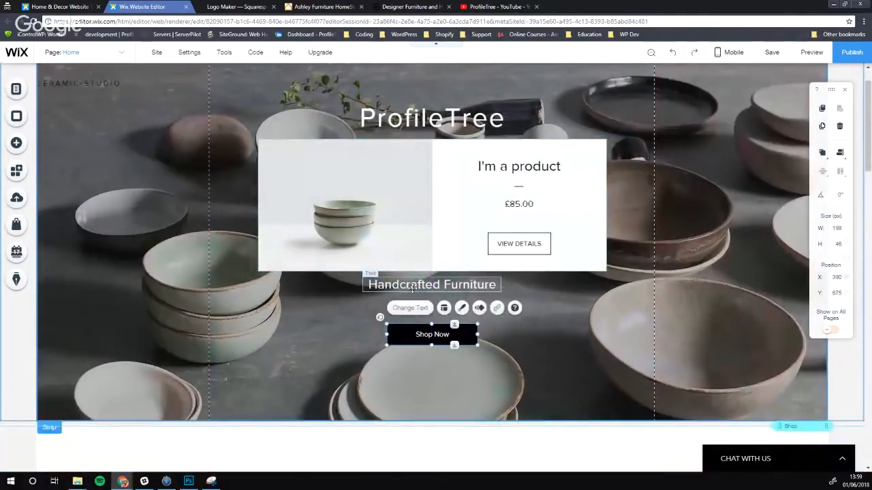
{"action": "left_click_drag", "start_coordinate": [410, 286], "coordinate": [411, 314]}
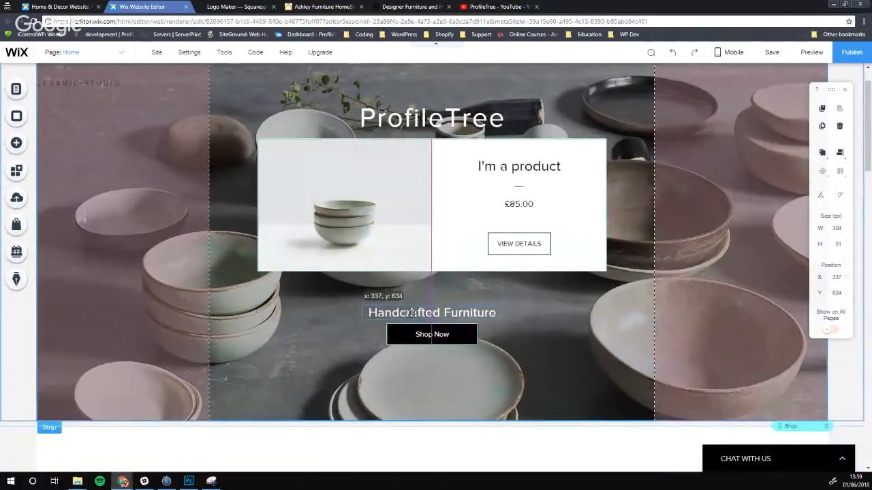
{"action": "left_click_drag", "start_coordinate": [424, 231], "coordinate": [425, 242]}
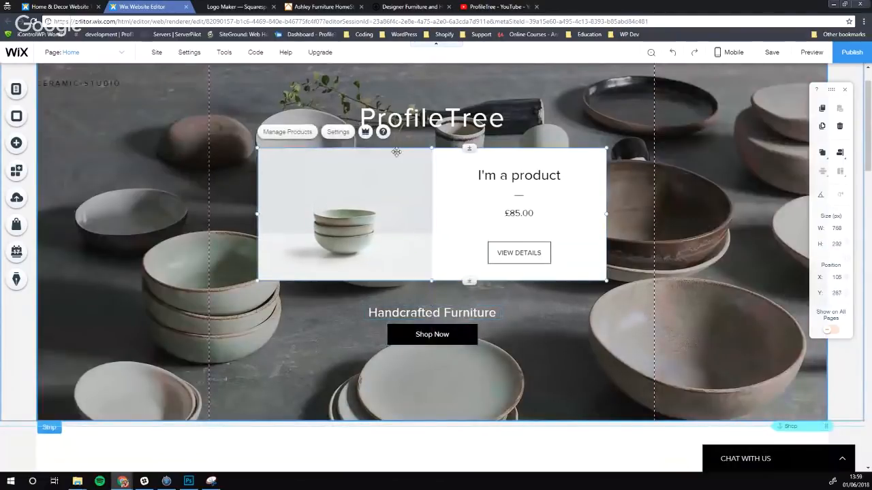
{"action": "scroll", "coordinate": [384, 250], "scroll_direction": "up", "scroll_amount": 2}
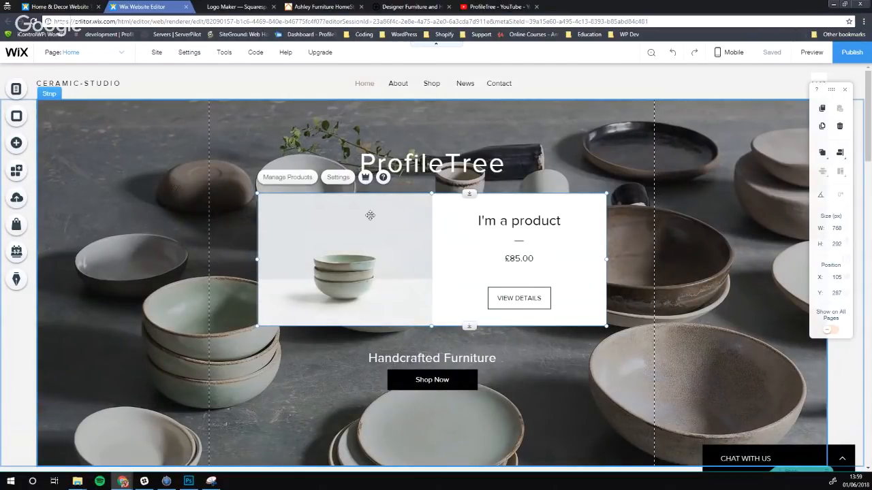
{"action": "left_click", "coordinate": [117, 226]}
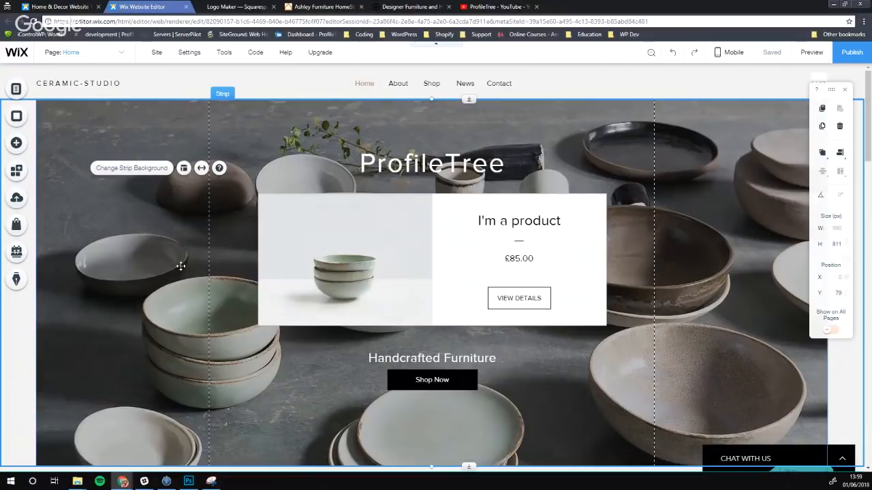
{"action": "scroll", "coordinate": [189, 260], "scroll_direction": "down", "scroll_amount": 3}
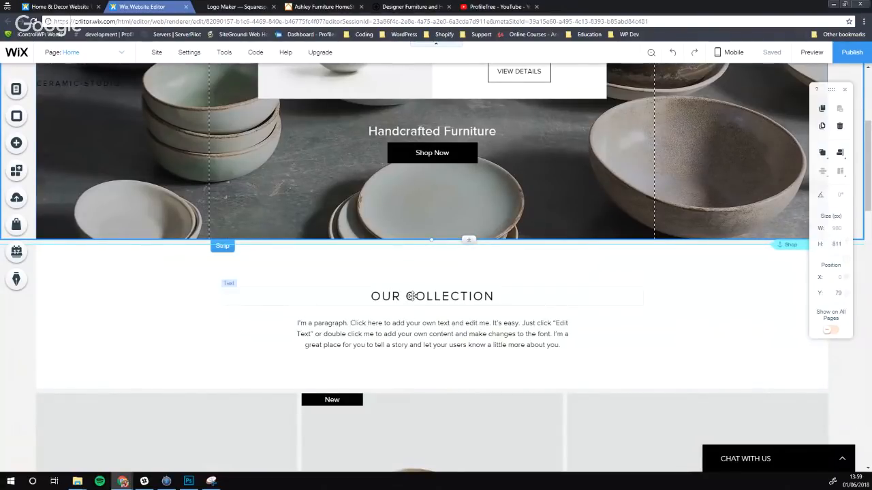
Nudge the OUR COLLECTION heading and paragraph up, then raise the heading's font size from 28 to 29 px
{"action": "left_click_drag", "start_coordinate": [411, 297], "coordinate": [413, 288]}
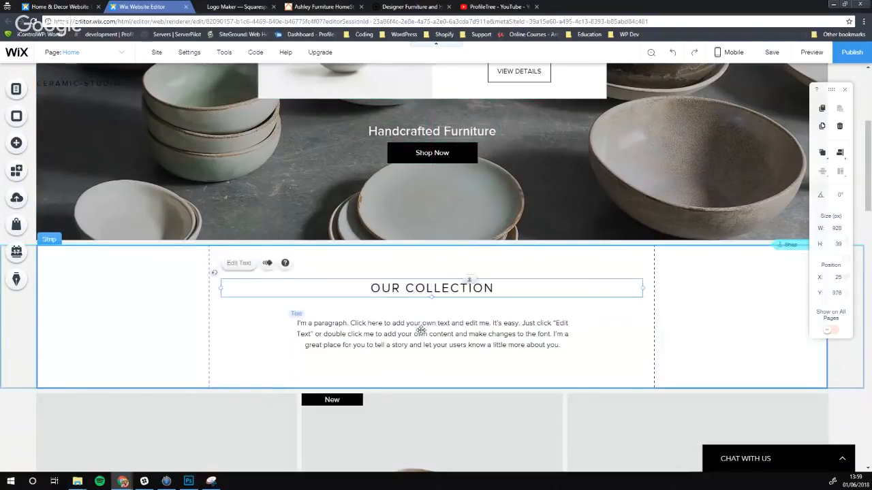
{"action": "left_click_drag", "start_coordinate": [420, 333], "coordinate": [422, 328]}
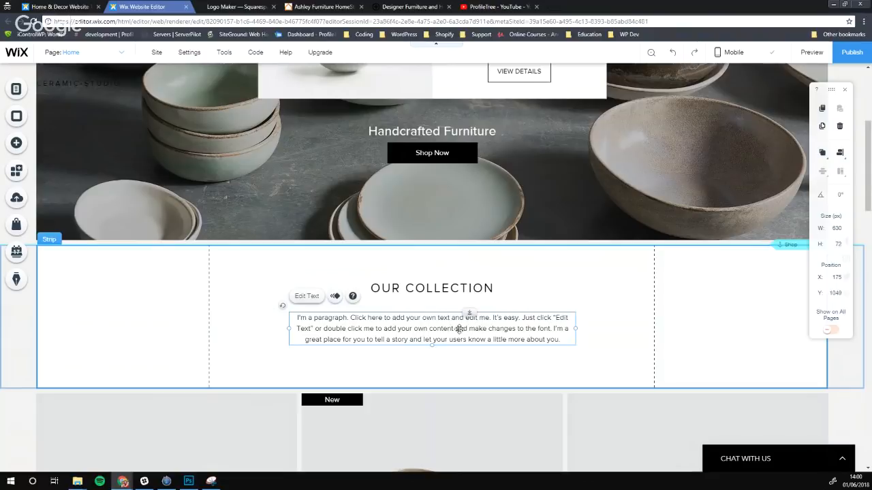
{"action": "left_click", "coordinate": [417, 289]}
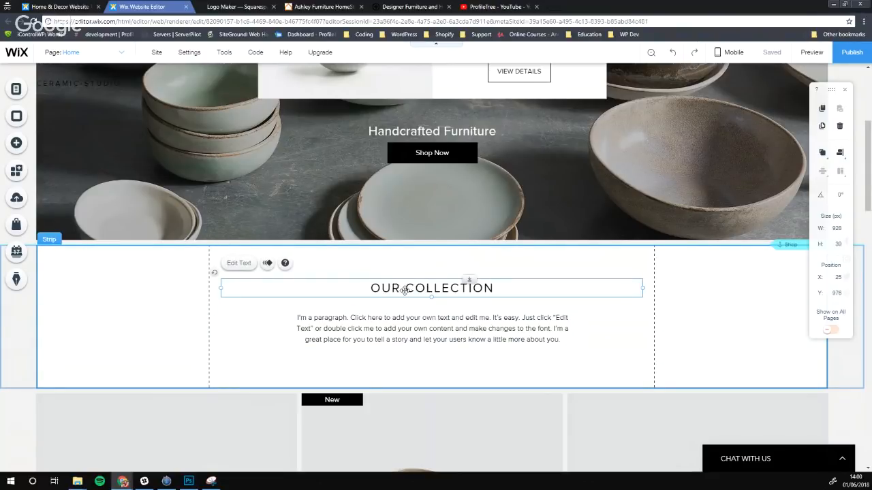
{"action": "double_click", "coordinate": [412, 289]}
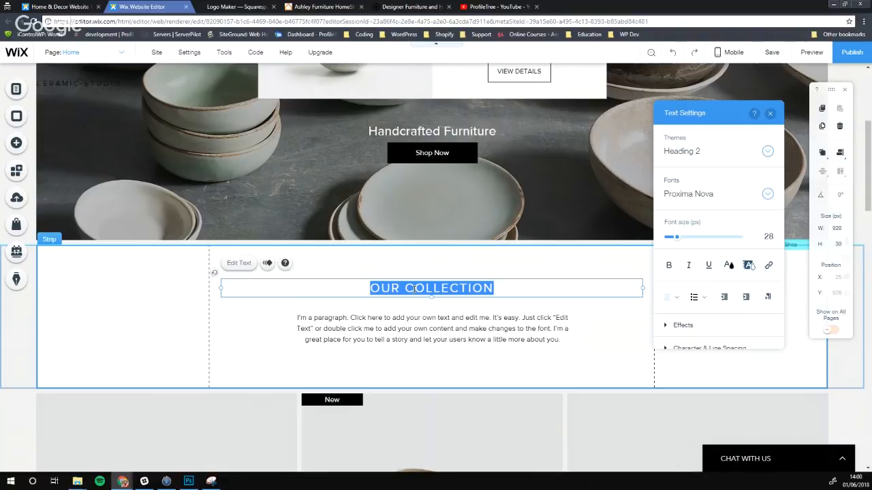
{"action": "scroll", "coordinate": [454, 201], "scroll_direction": "up", "scroll_amount": 3}
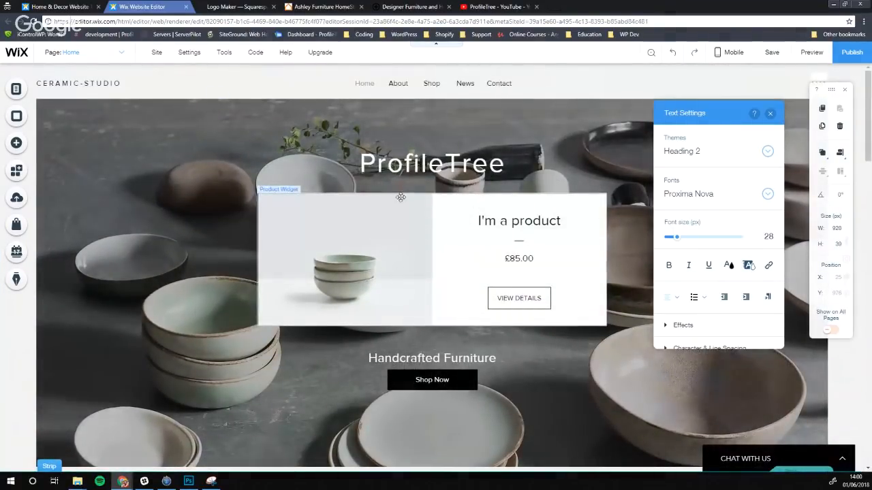
{"action": "scroll", "coordinate": [511, 254], "scroll_direction": "down", "scroll_amount": 2}
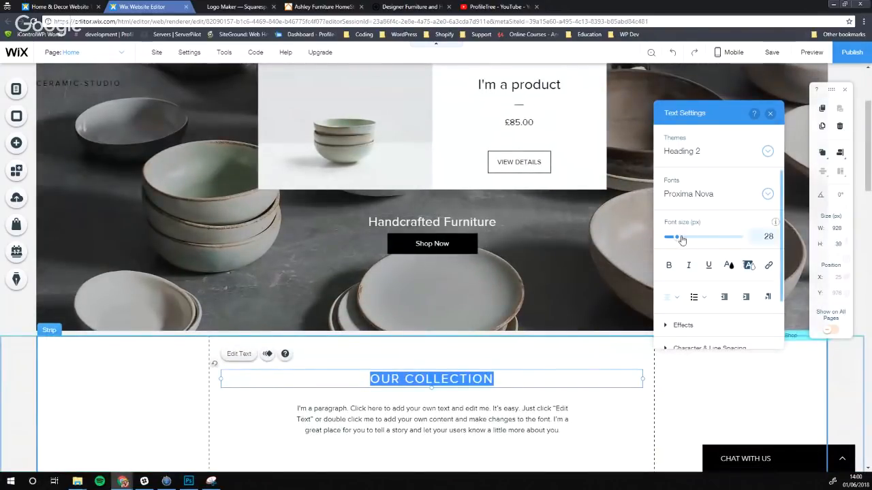
{"action": "scroll", "coordinate": [555, 210], "scroll_direction": "up", "scroll_amount": 2}
{"action": "scroll", "coordinate": [436, 274], "scroll_direction": "down", "scroll_amount": 3}
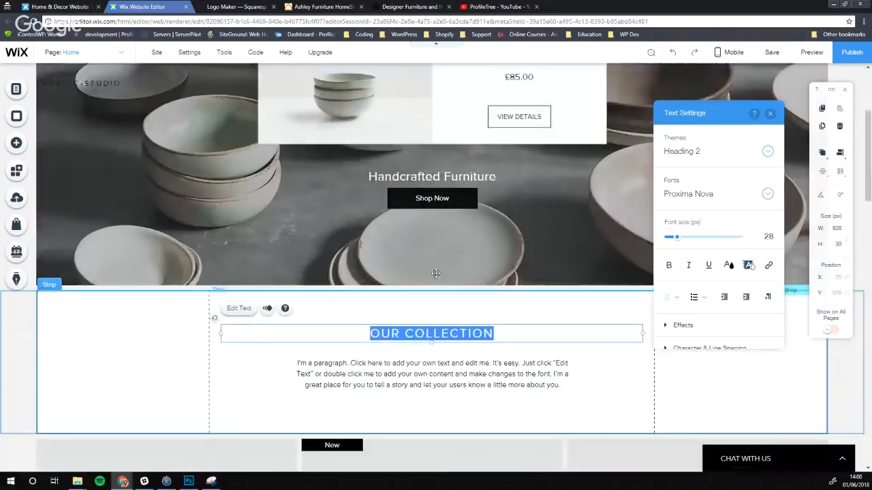
{"action": "left_click_drag", "start_coordinate": [675, 237], "coordinate": [678, 240]}
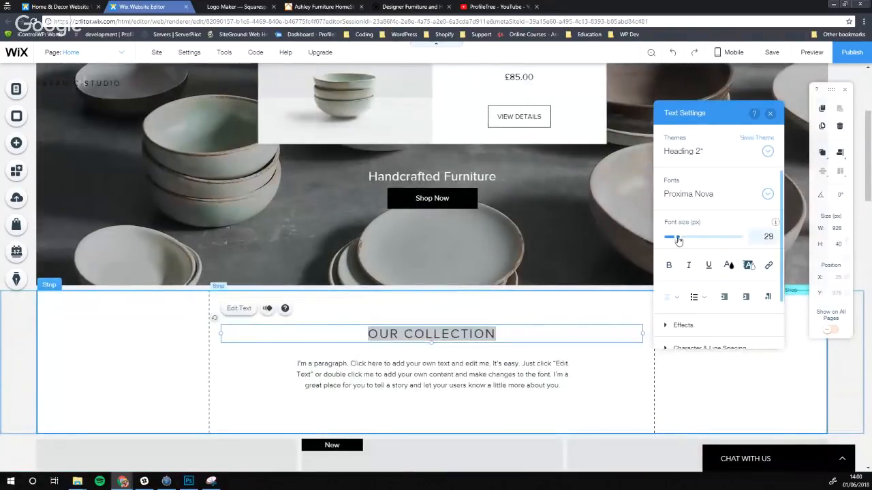
{"action": "left_click", "coordinate": [426, 385]}
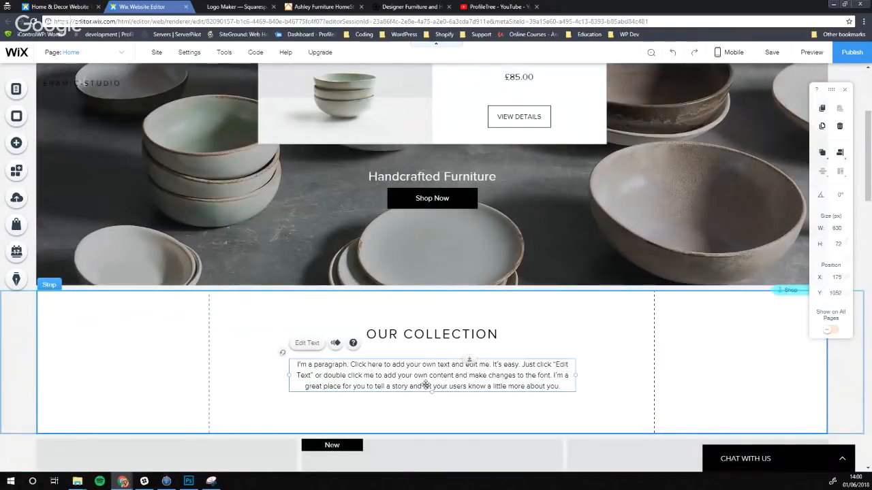
{"action": "double_click", "coordinate": [412, 368]}
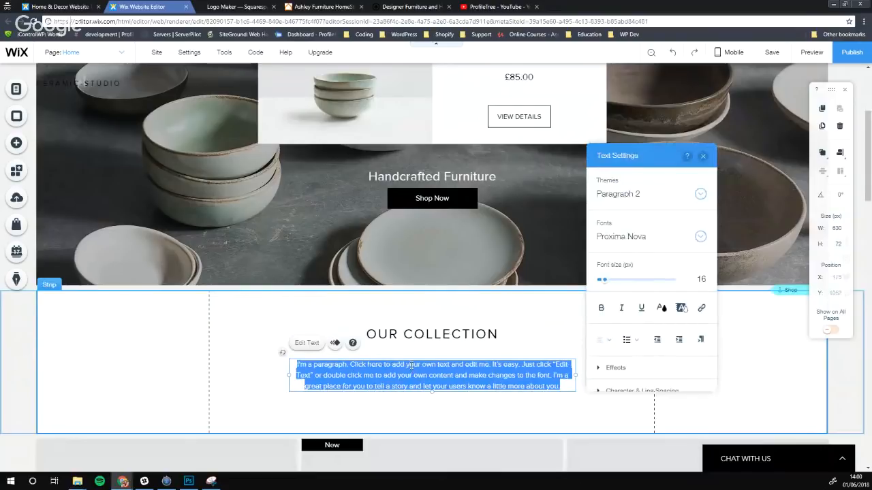
Move the product gallery in the Our Collection strip down about 40 px
{"action": "scroll", "coordinate": [408, 369], "scroll_direction": "down", "scroll_amount": 2}
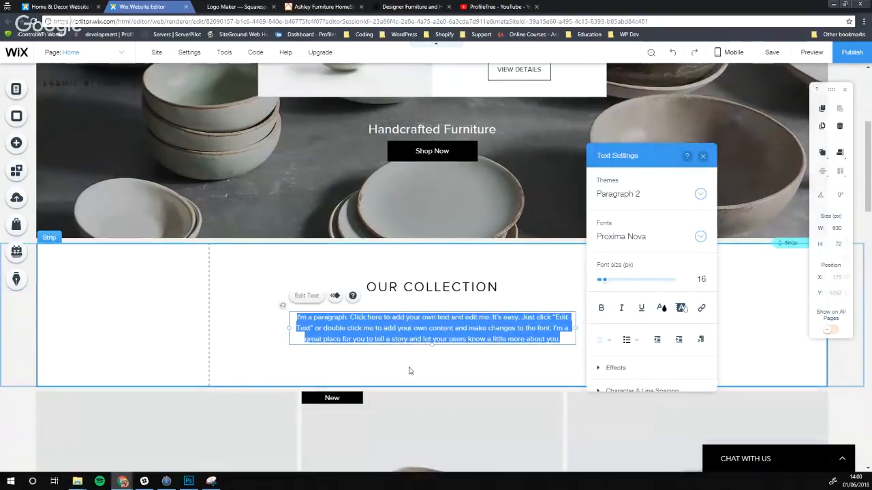
{"action": "left_click", "coordinate": [144, 267]}
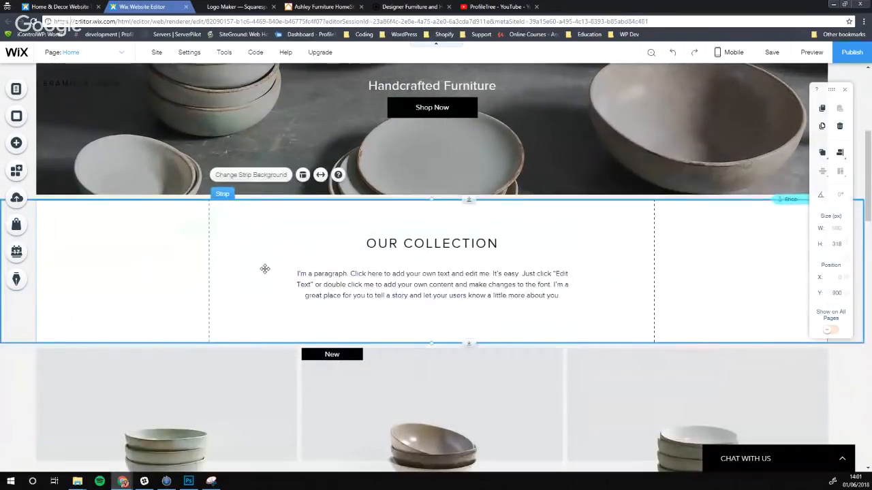
{"action": "scroll", "coordinate": [254, 242], "scroll_direction": "down", "scroll_amount": 1}
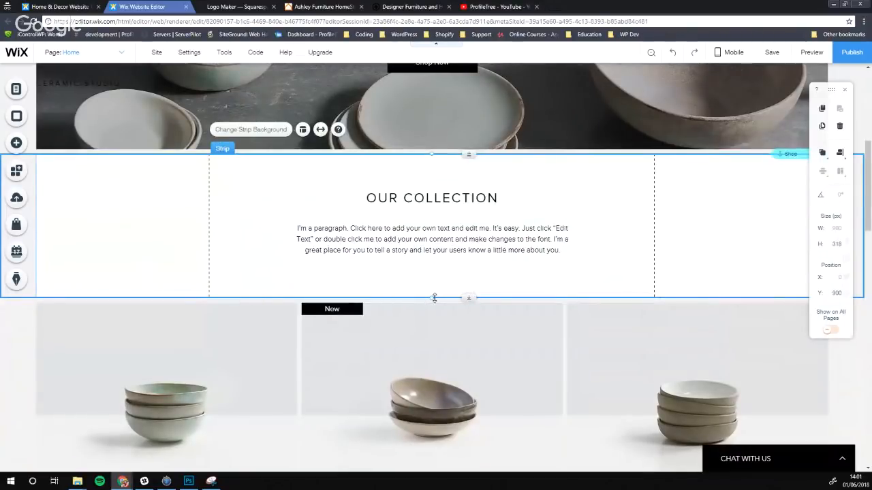
{"action": "left_click_drag", "start_coordinate": [432, 298], "coordinate": [429, 291]}
{"action": "scroll", "coordinate": [404, 258], "scroll_direction": "down", "scroll_amount": 2}
{"action": "left_click", "coordinate": [465, 216]}
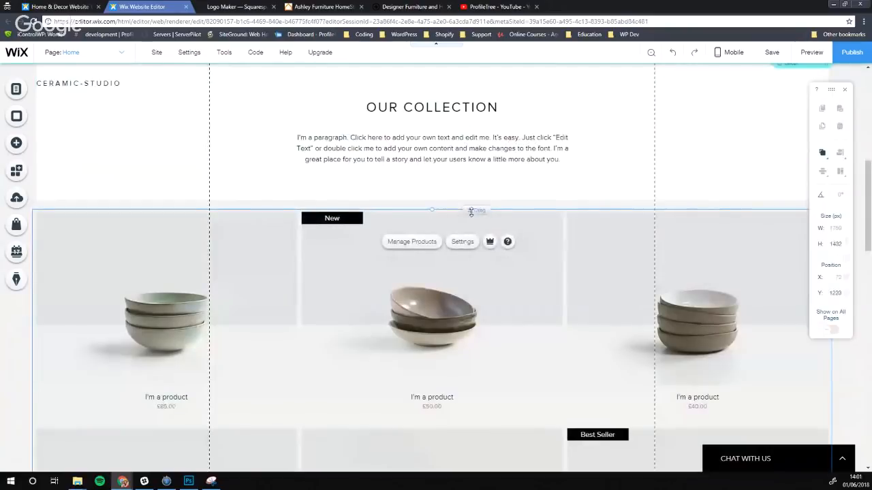
{"action": "left_click_drag", "start_coordinate": [467, 214], "coordinate": [472, 410]}
Stretch the Our Collection strip's height from 302 to 611 px
{"action": "left_click", "coordinate": [414, 169]}
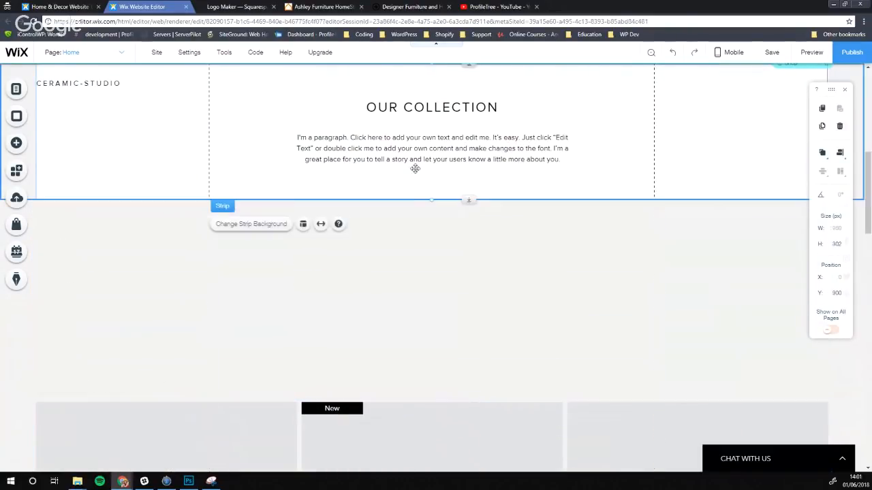
{"action": "scroll", "coordinate": [173, 135], "scroll_direction": "up", "scroll_amount": 1}
{"action": "scroll", "coordinate": [173, 136], "scroll_direction": "up", "scroll_amount": 1}
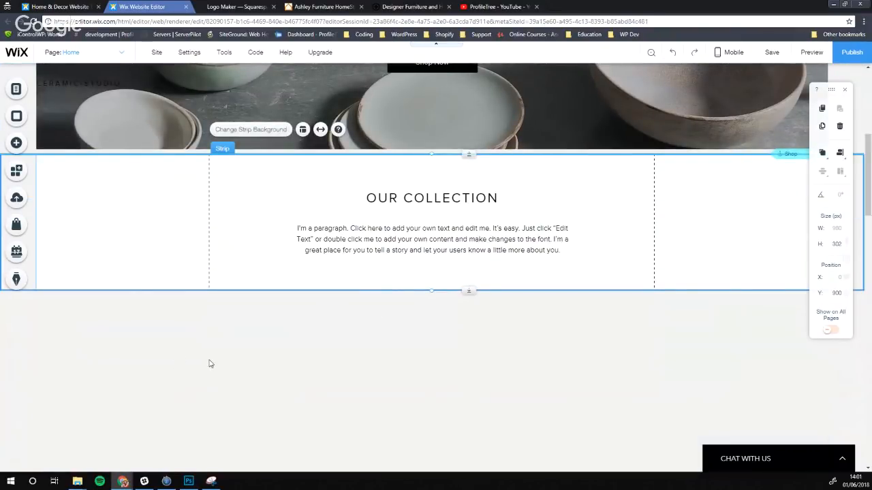
{"action": "left_click", "coordinate": [185, 344]}
{"action": "left_click", "coordinate": [260, 283]}
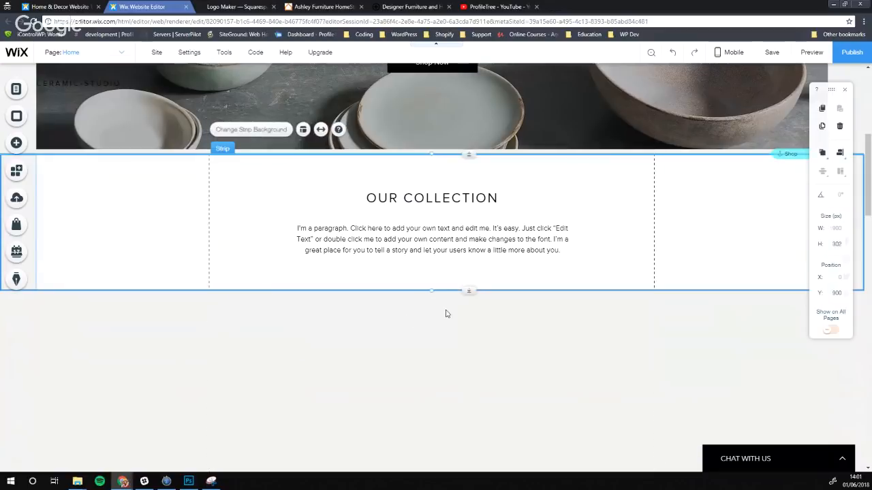
{"action": "left_click_drag", "start_coordinate": [433, 289], "coordinate": [431, 298]}
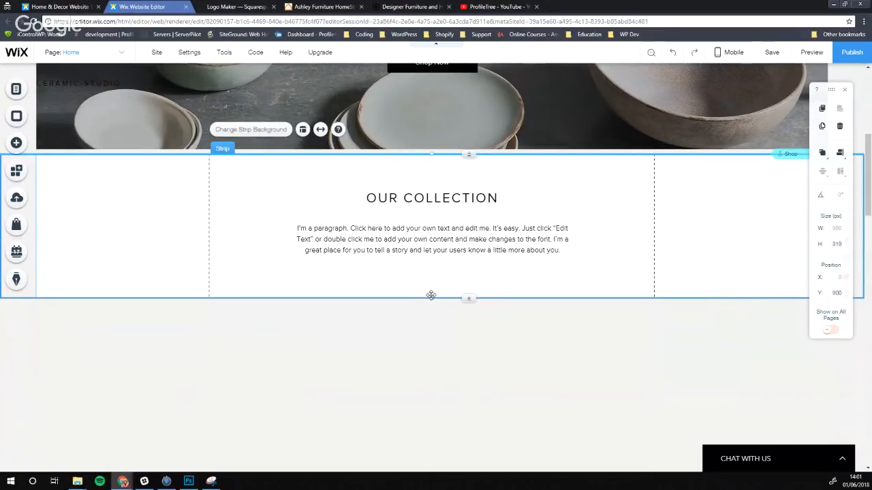
{"action": "left_click_drag", "start_coordinate": [430, 297], "coordinate": [429, 393]}
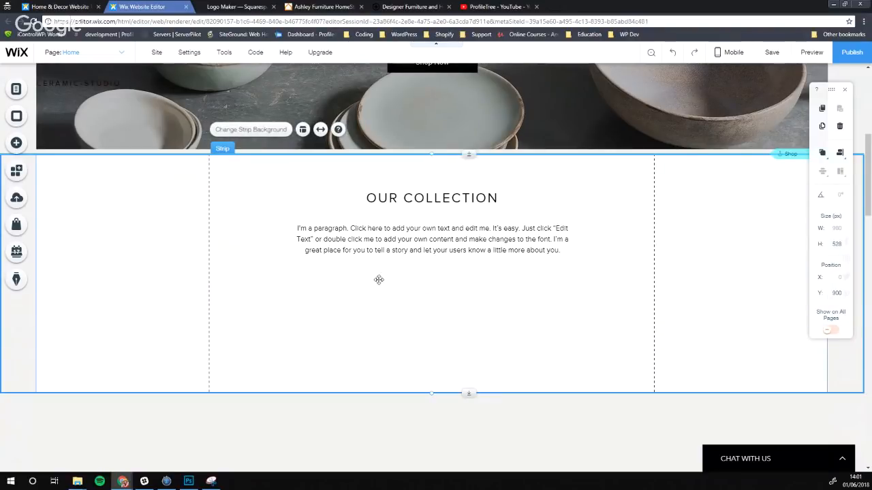
{"action": "scroll", "coordinate": [379, 279], "scroll_direction": "down", "scroll_amount": 2}
{"action": "left_click_drag", "start_coordinate": [432, 265], "coordinate": [430, 296]}
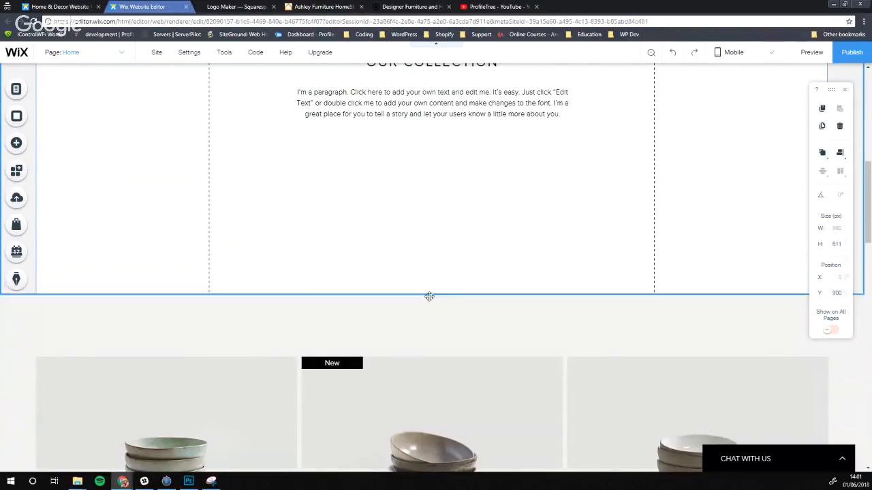
{"action": "double_click", "coordinate": [427, 102]}
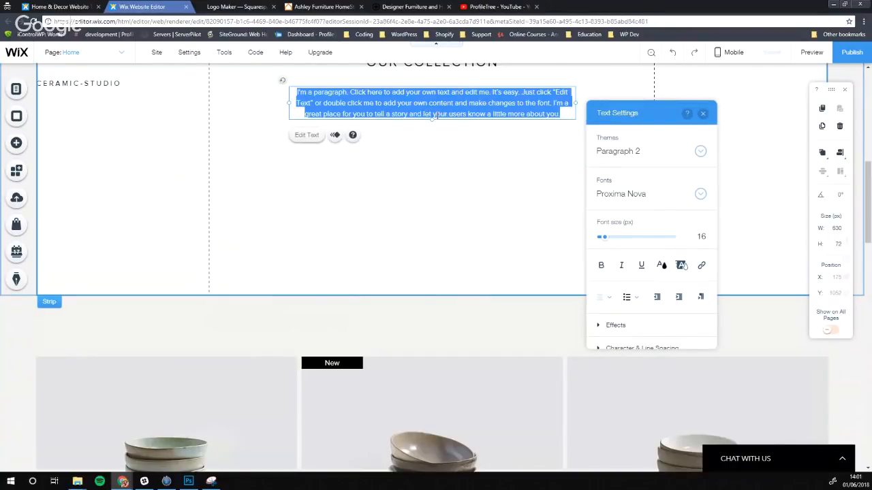
Search Google for 'dummy text' in a new tab and open the Dummy Text Generator result
{"action": "left_click", "coordinate": [549, 8]}
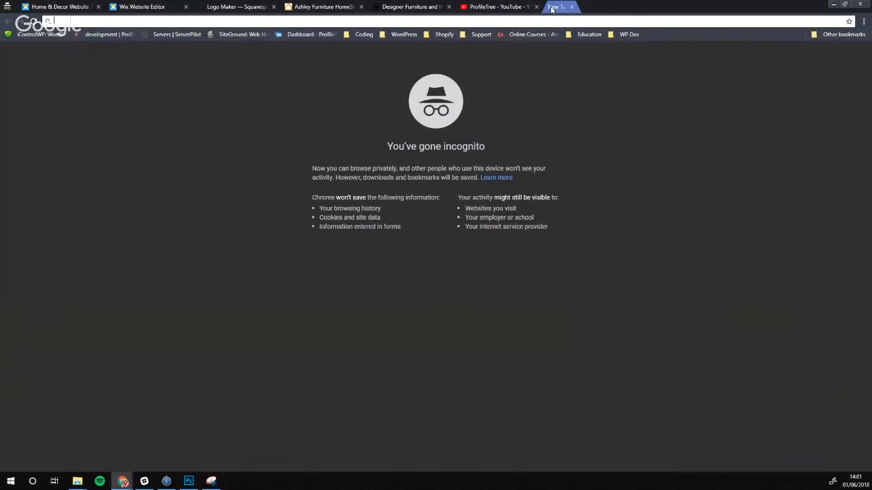
{"action": "type", "text": "dumm"}
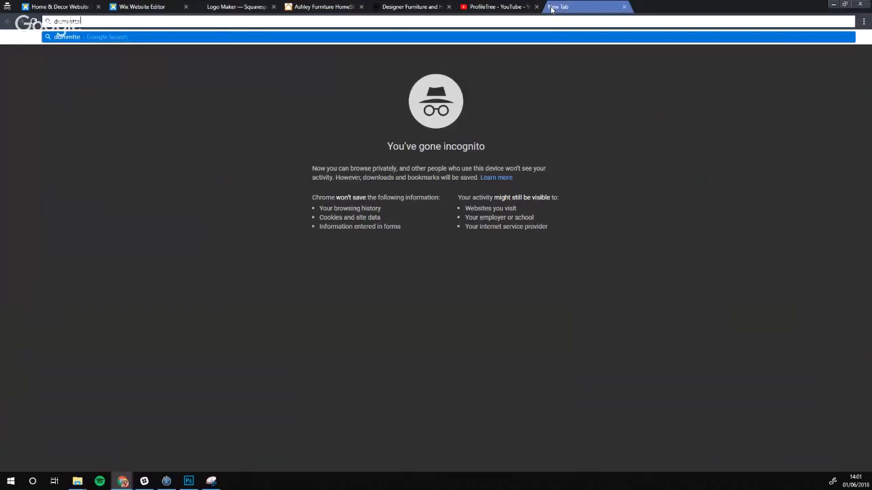
{"action": "type", "text": "y text"}
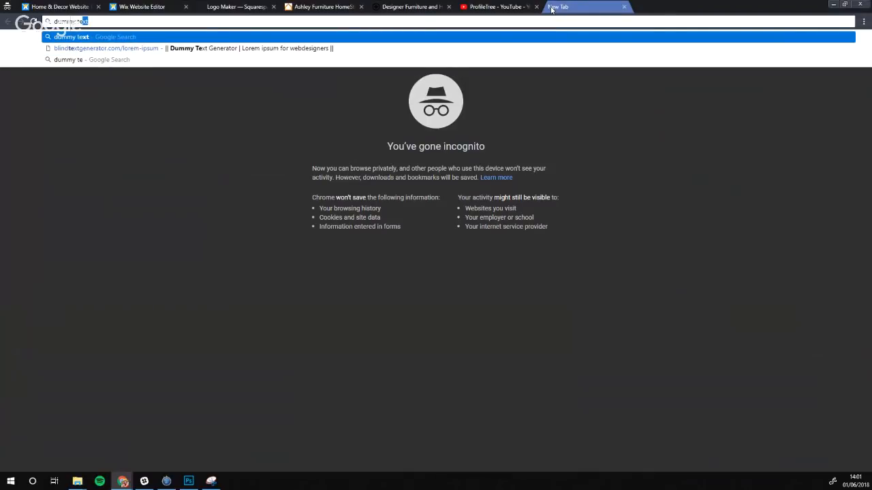
{"action": "key", "text": "Return"}
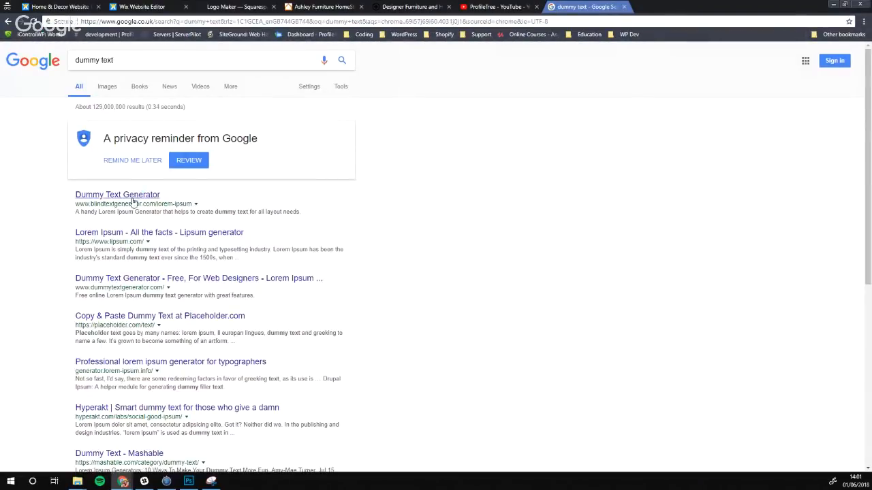
{"action": "left_click", "coordinate": [134, 197]}
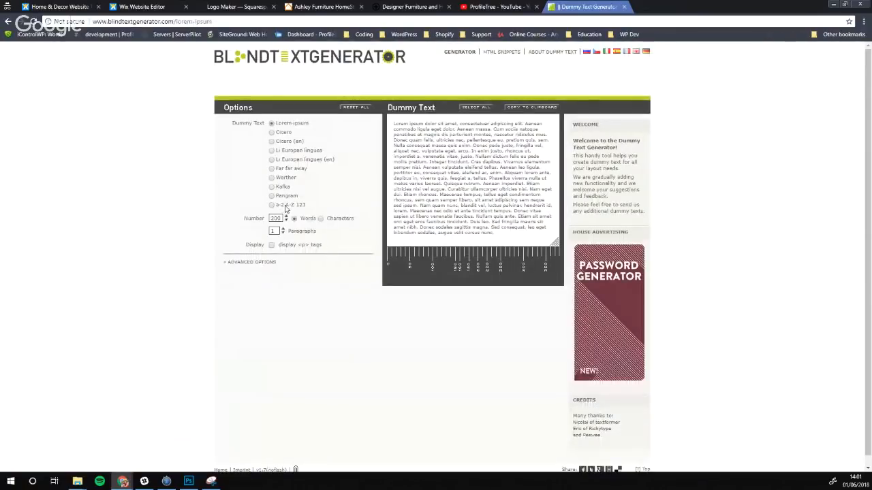
Set the Paragraphs count to 4 and select all the generated lorem ipsum text
{"action": "left_click", "coordinate": [283, 229]}
{"action": "left_click", "coordinate": [284, 229]}
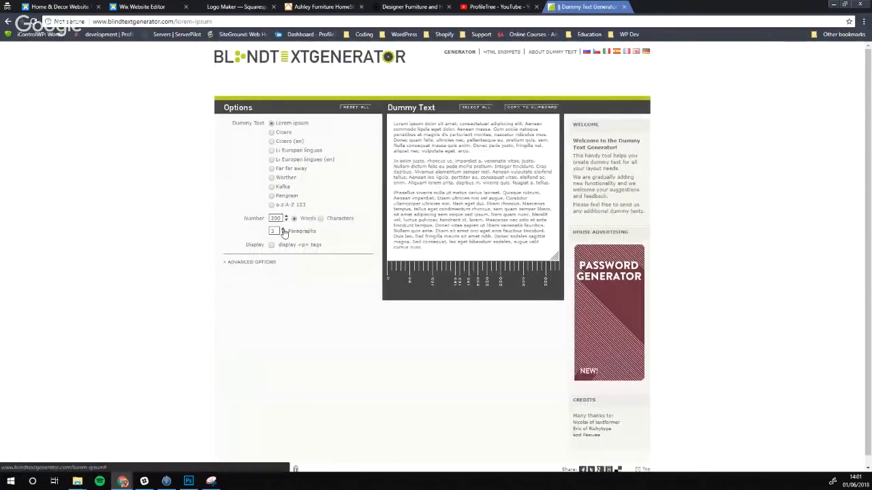
{"action": "left_click", "coordinate": [283, 230]}
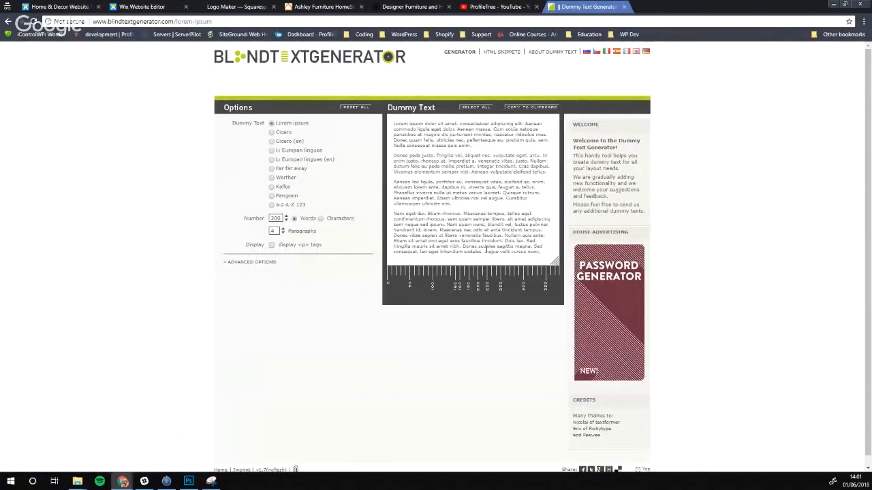
{"action": "left_click_drag", "start_coordinate": [544, 256], "coordinate": [390, 122]}
{"action": "key", "text": "ctrl+c"}
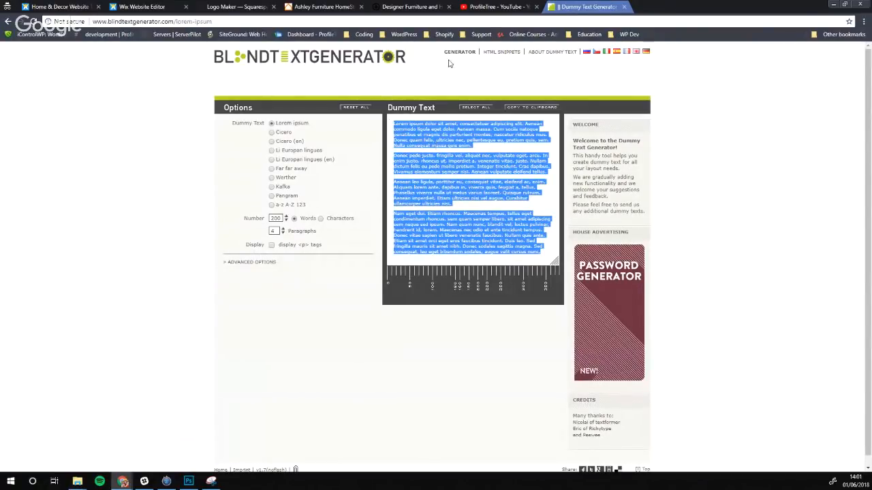
{"action": "left_click", "coordinate": [142, 7]}
Paste the lorem ipsum over the placeholder paragraph and add an empty line before 'Nam eget dui'
{"action": "key", "text": "ctrl+v"}
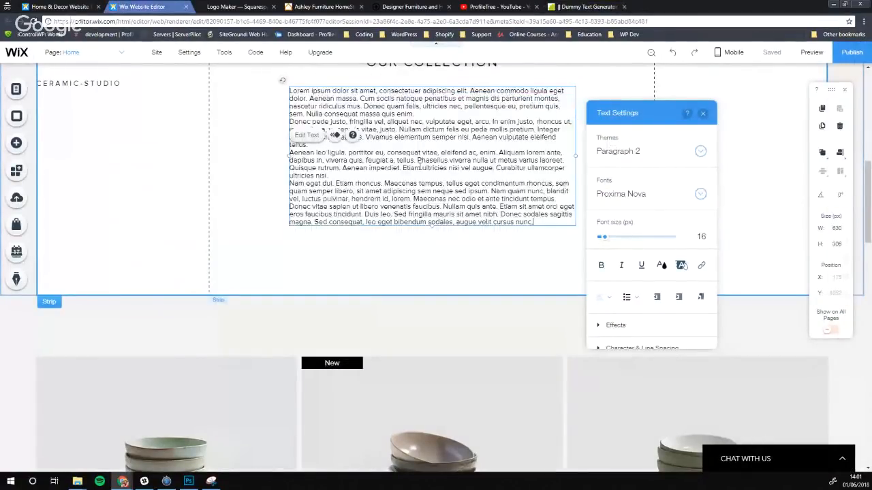
{"action": "left_click", "coordinate": [344, 179]}
{"action": "key", "text": "Return"}
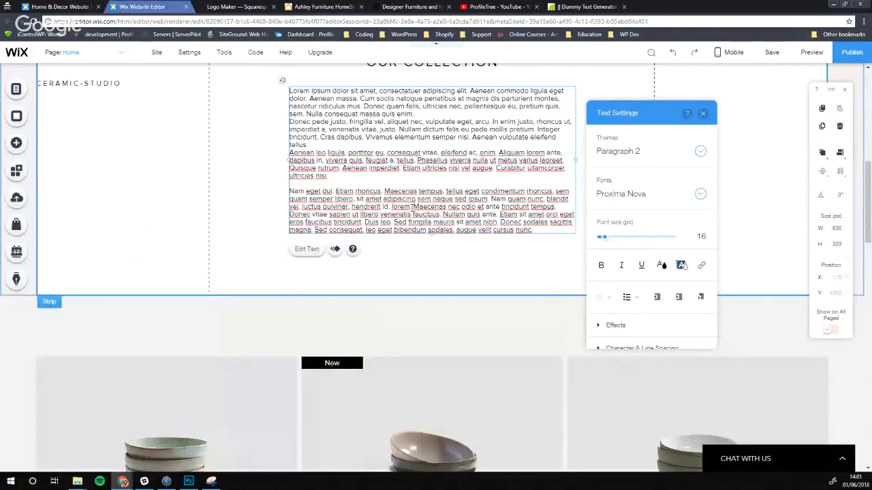
{"action": "scroll", "coordinate": [400, 199], "scroll_direction": "up", "scroll_amount": 2}
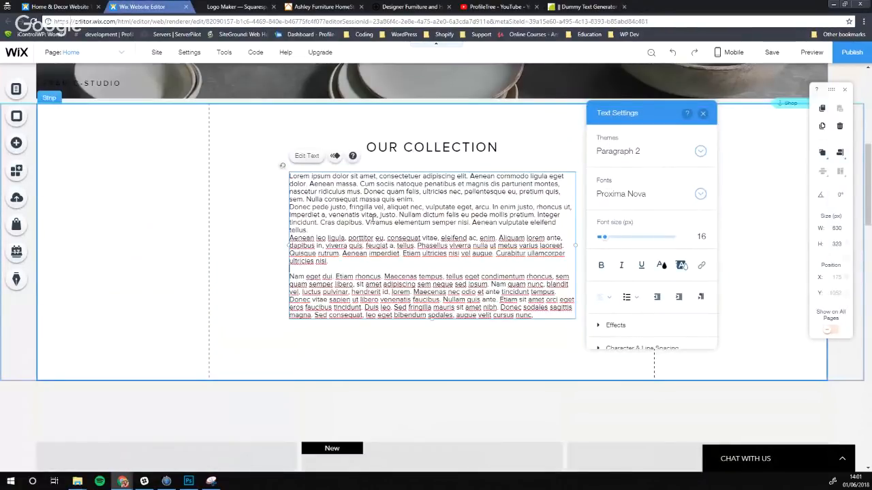
{"action": "left_click", "coordinate": [249, 252]}
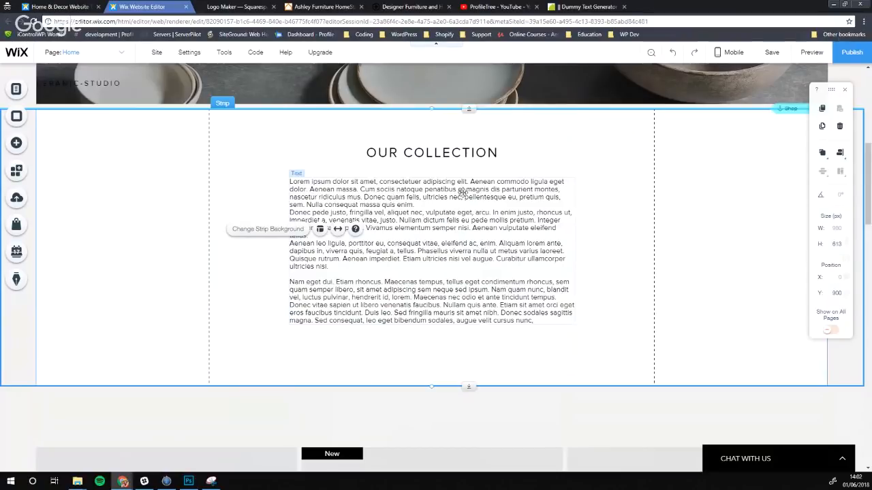
{"action": "double_click", "coordinate": [498, 280]}
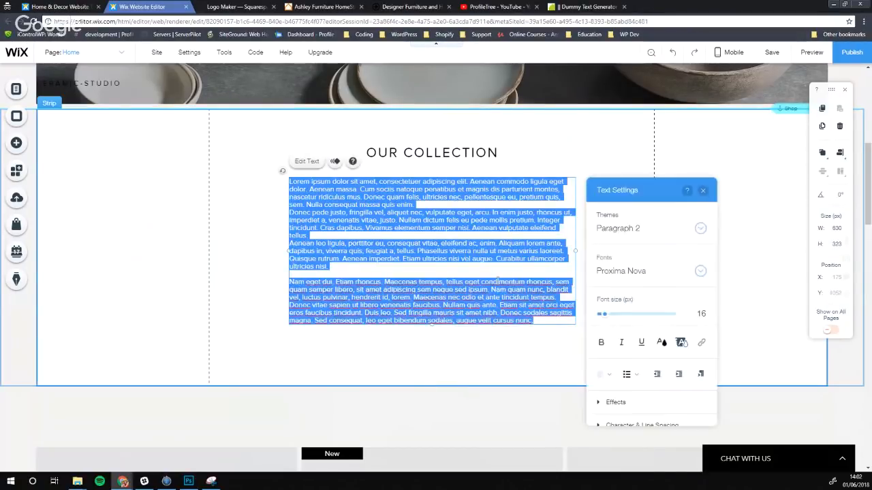
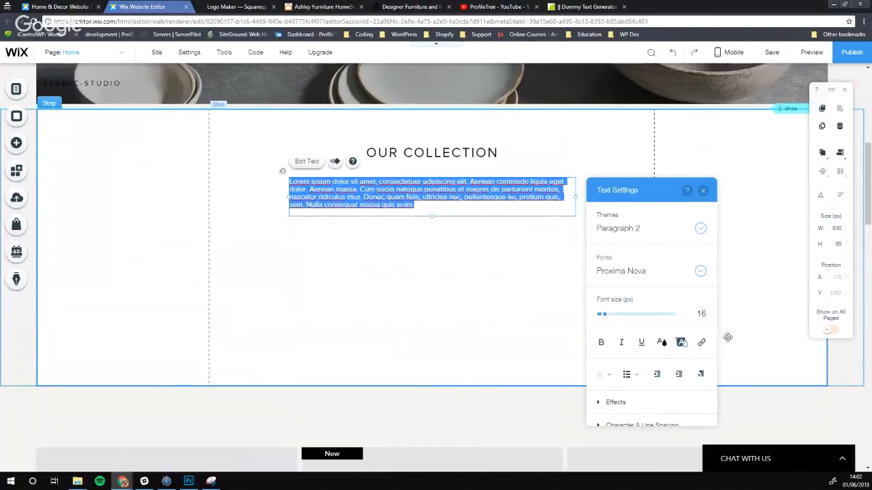
Centre-align the lorem ipsum paragraph beneath the OUR COLLECTION heading
{"action": "left_click", "coordinate": [604, 376]}
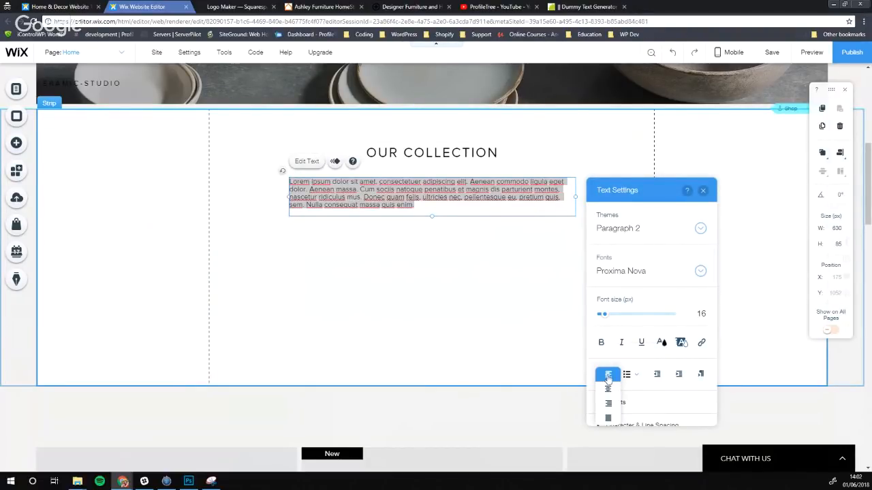
{"action": "left_click", "coordinate": [608, 378]}
{"action": "left_click", "coordinate": [609, 377]}
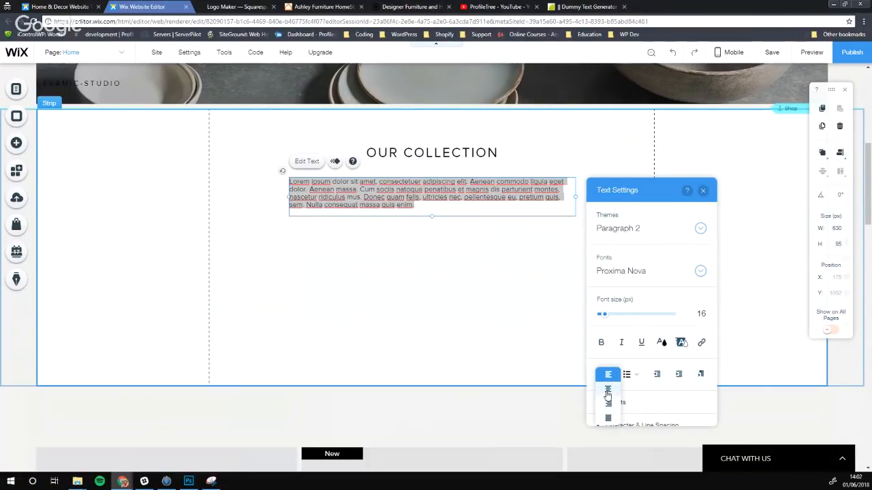
{"action": "left_click", "coordinate": [608, 389]}
{"action": "left_click", "coordinate": [453, 278]}
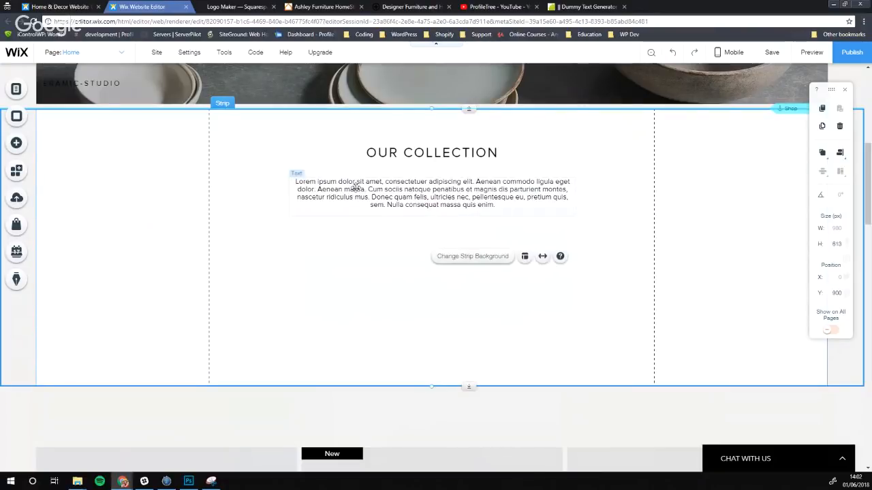
{"action": "scroll", "coordinate": [395, 180], "scroll_direction": "up", "scroll_amount": 2}
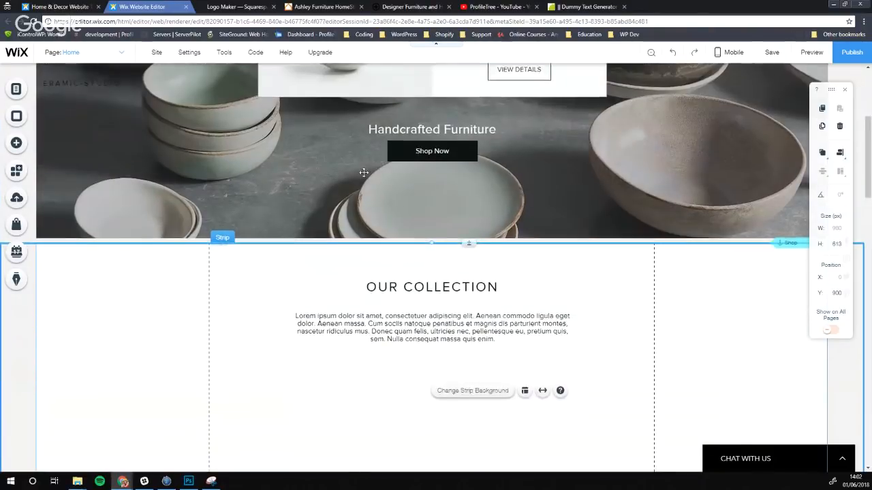
{"action": "scroll", "coordinate": [363, 172], "scroll_direction": "down", "scroll_amount": 2}
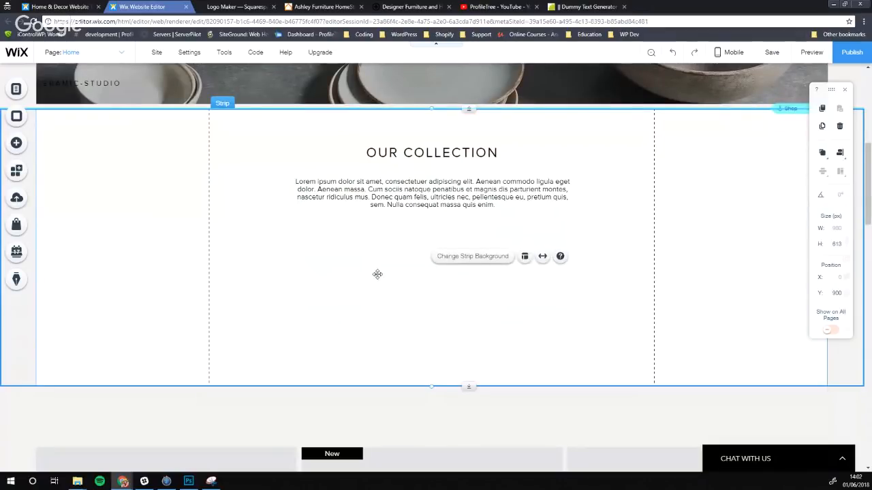
From the Add panel's Video category, drag the palm-tree Wix Video channel strip onto the page
{"action": "left_click", "coordinate": [386, 411]}
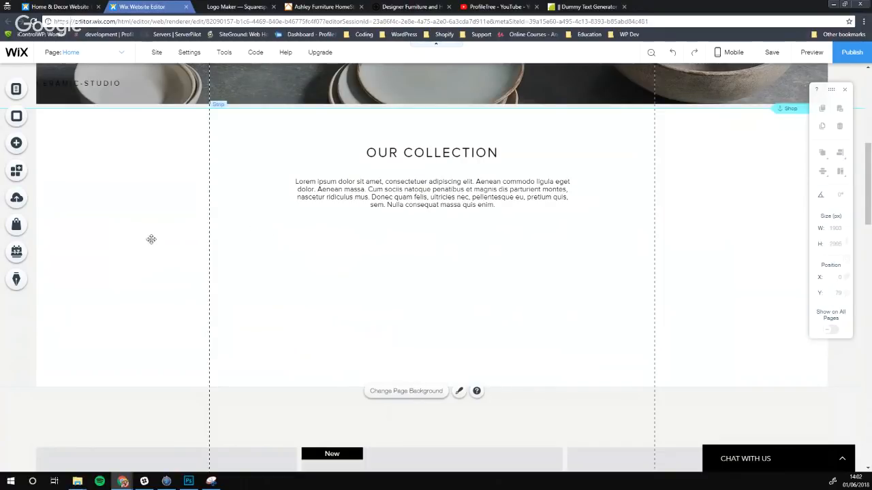
{"action": "left_click", "coordinate": [17, 143]}
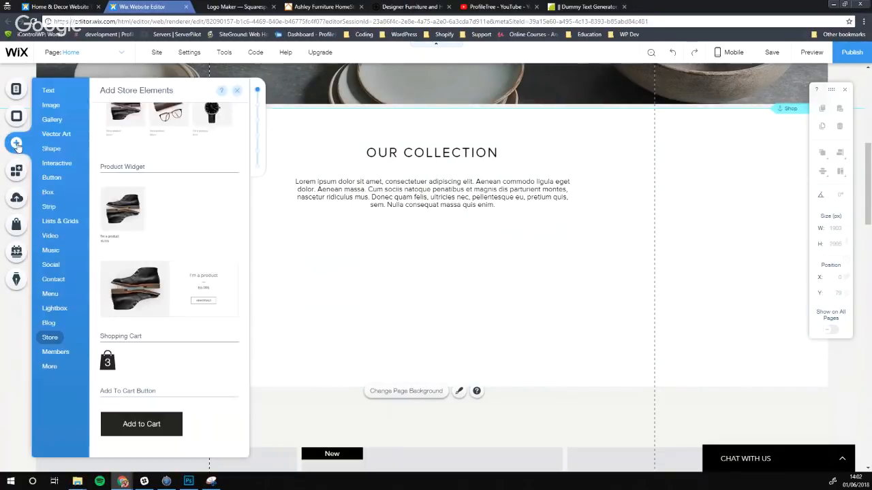
{"action": "left_click", "coordinate": [54, 279]}
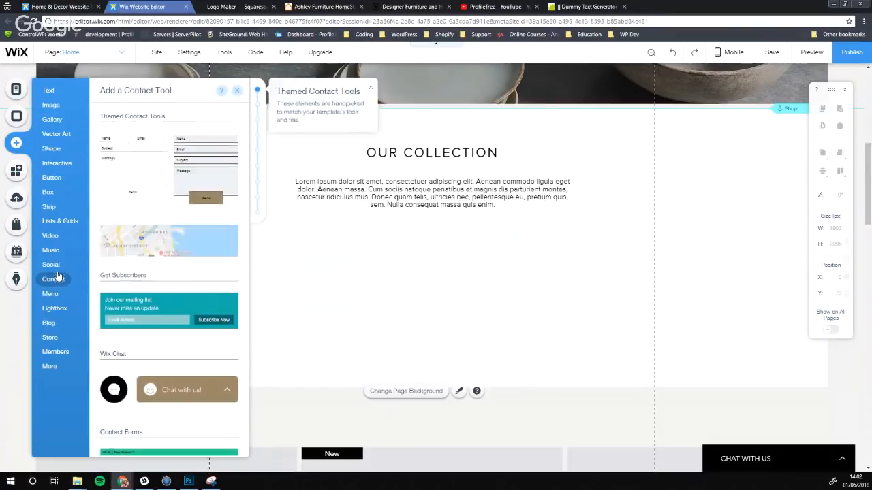
{"action": "left_click", "coordinate": [51, 236]}
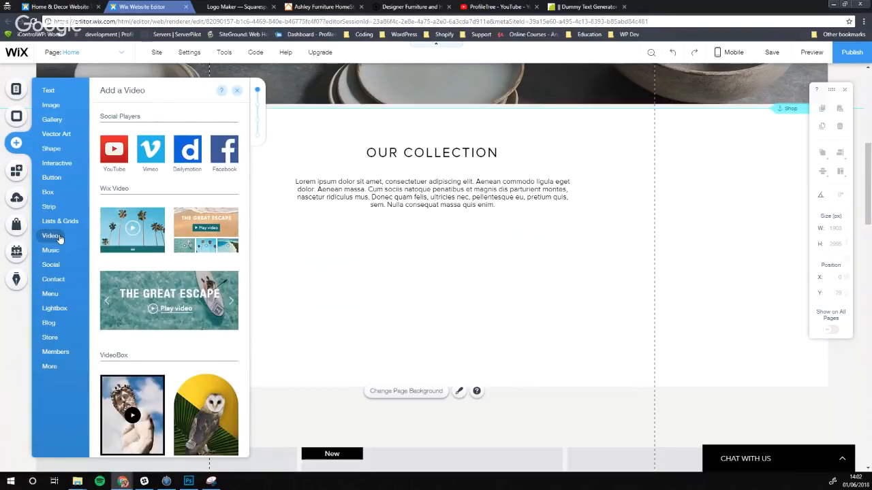
{"action": "left_click", "coordinate": [60, 221]}
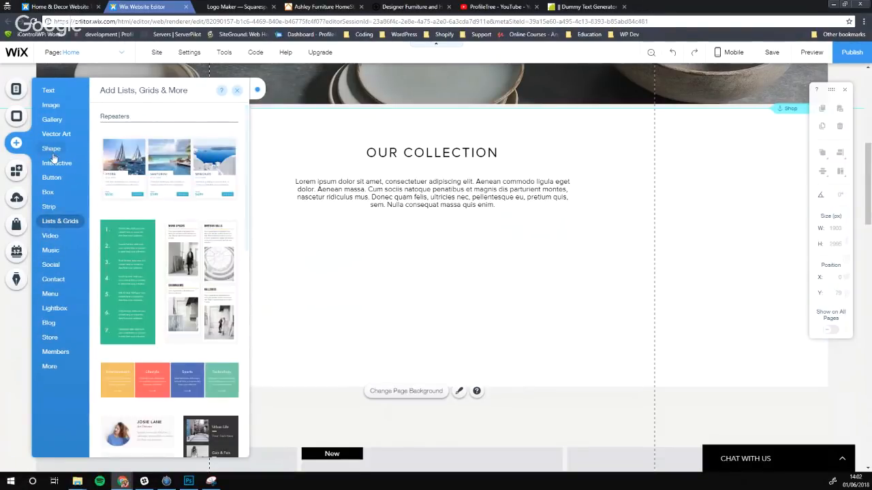
{"action": "left_click", "coordinate": [52, 237]}
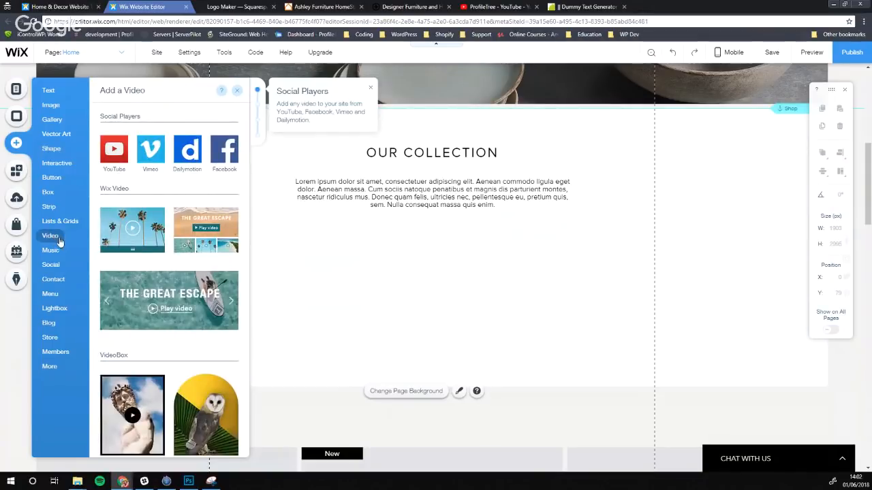
{"action": "scroll", "coordinate": [151, 310], "scroll_direction": "down", "scroll_amount": 3}
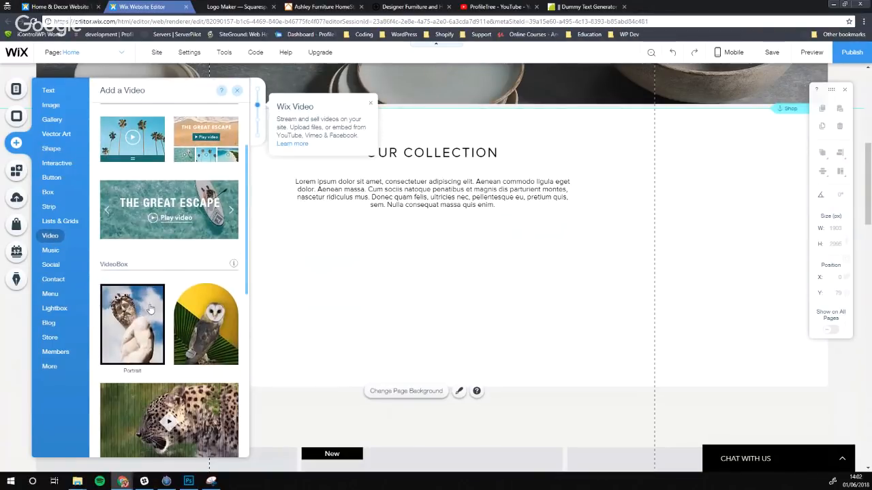
{"action": "scroll", "coordinate": [150, 310], "scroll_direction": "down", "scroll_amount": 3}
{"action": "scroll", "coordinate": [153, 313], "scroll_direction": "down", "scroll_amount": 3}
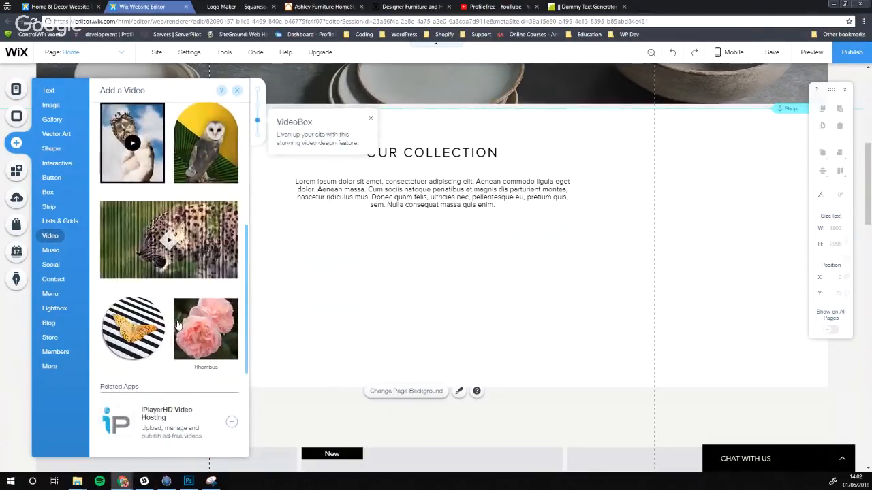
{"action": "scroll", "coordinate": [175, 328], "scroll_direction": "down", "scroll_amount": 3}
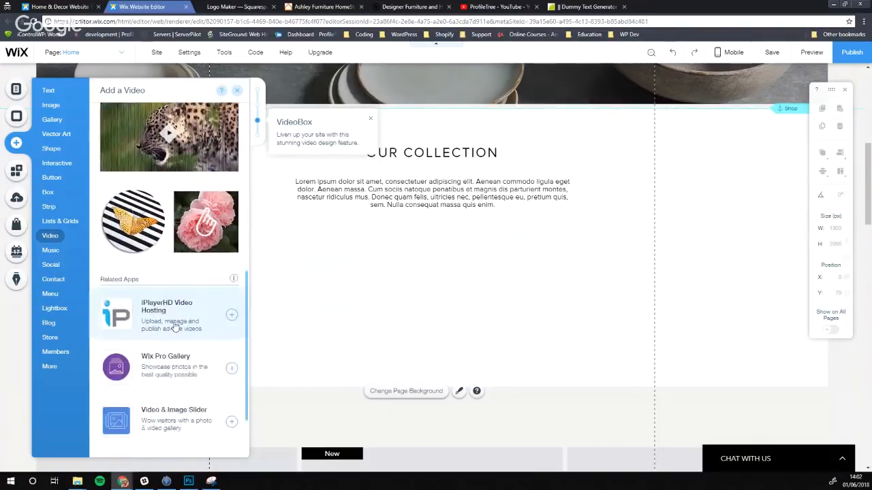
{"action": "scroll", "coordinate": [175, 329], "scroll_direction": "up", "scroll_amount": 12}
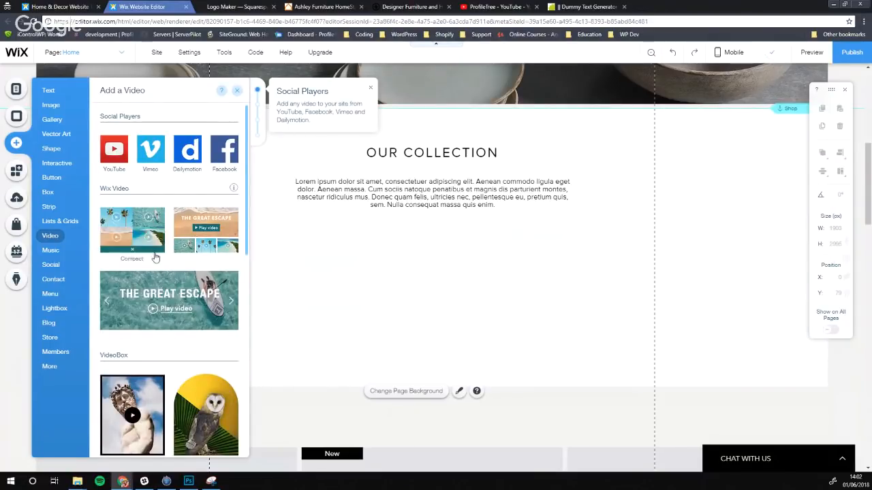
{"action": "left_click_drag", "start_coordinate": [161, 308], "coordinate": [402, 342]}
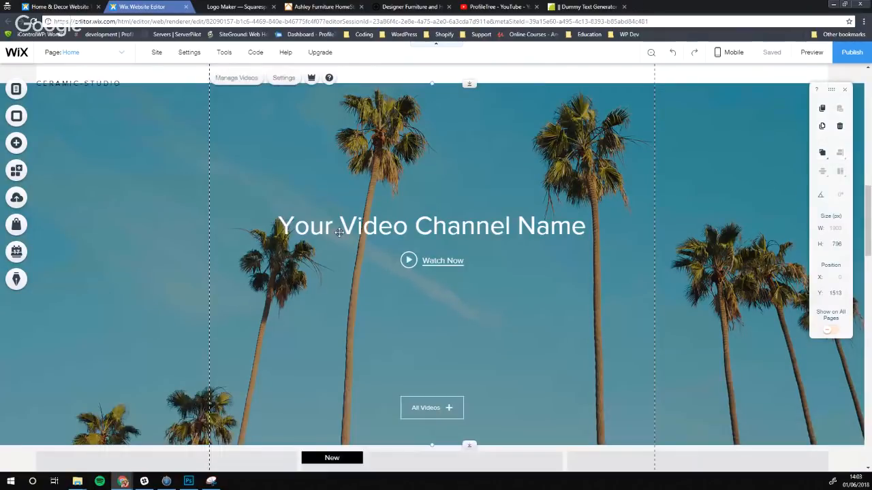
Shorten the video strip's height and move it up the page
{"action": "scroll", "coordinate": [393, 221], "scroll_direction": "down", "scroll_amount": 1}
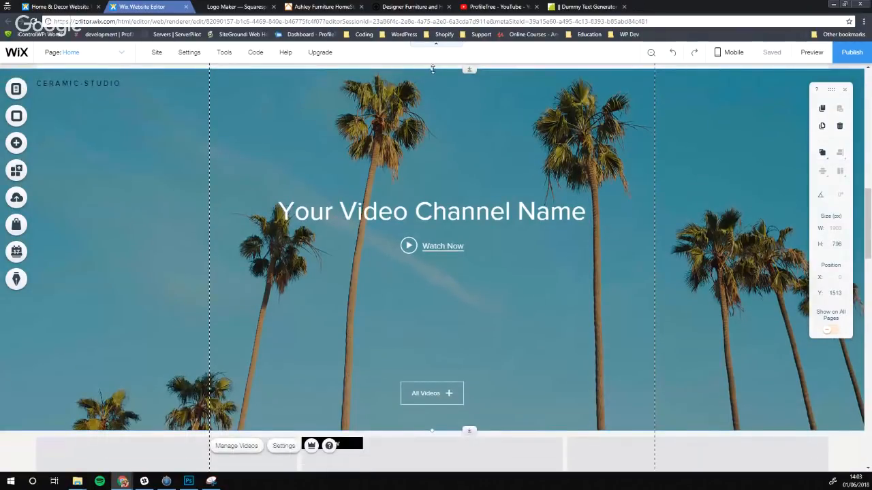
{"action": "left_click_drag", "start_coordinate": [431, 69], "coordinate": [430, 189]}
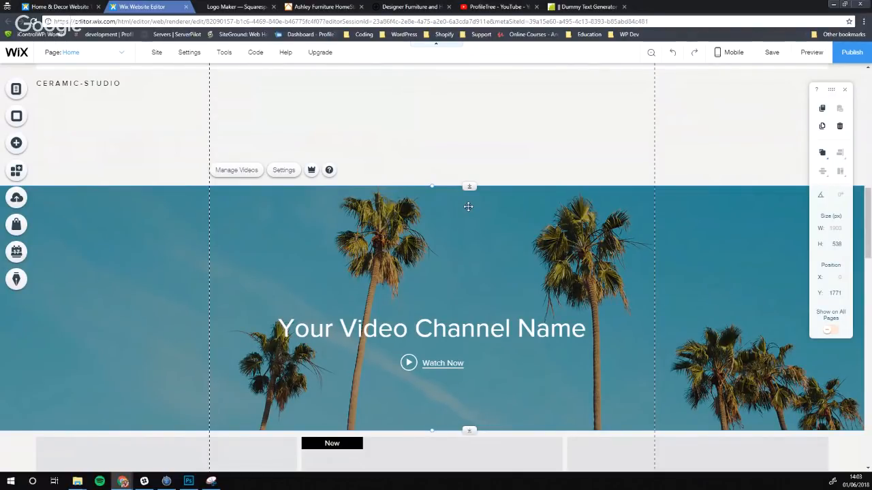
{"action": "left_click_drag", "start_coordinate": [432, 186], "coordinate": [432, 215]}
{"action": "left_click_drag", "start_coordinate": [438, 274], "coordinate": [439, 221]}
Shrink the OUR COLLECTION strip, pull the video strip beneath it, and open Manage Videos
{"action": "scroll", "coordinate": [432, 222], "scroll_direction": "up", "scroll_amount": 4}
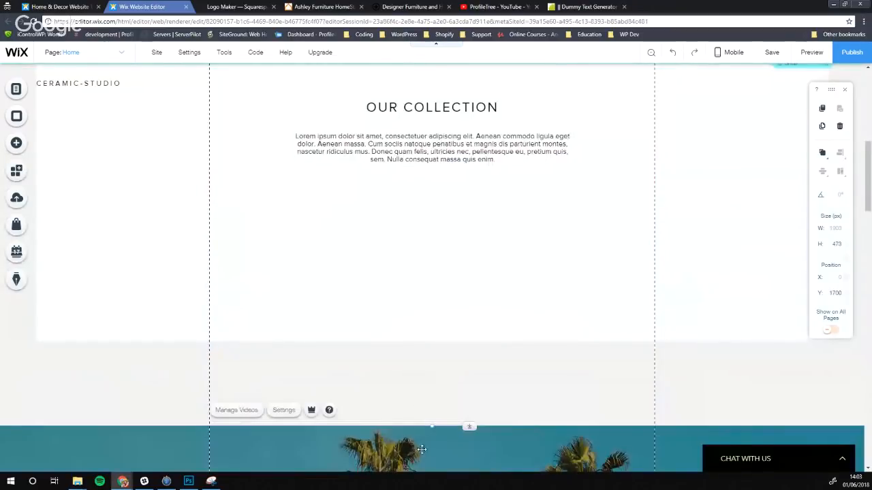
{"action": "left_click", "coordinate": [436, 324]}
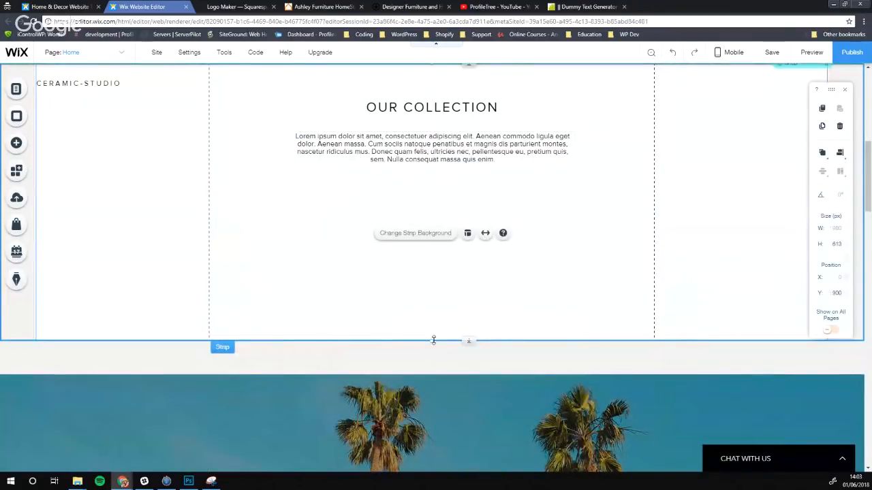
{"action": "left_click_drag", "start_coordinate": [432, 341], "coordinate": [415, 188]}
{"action": "left_click_drag", "start_coordinate": [422, 427], "coordinate": [395, 239]}
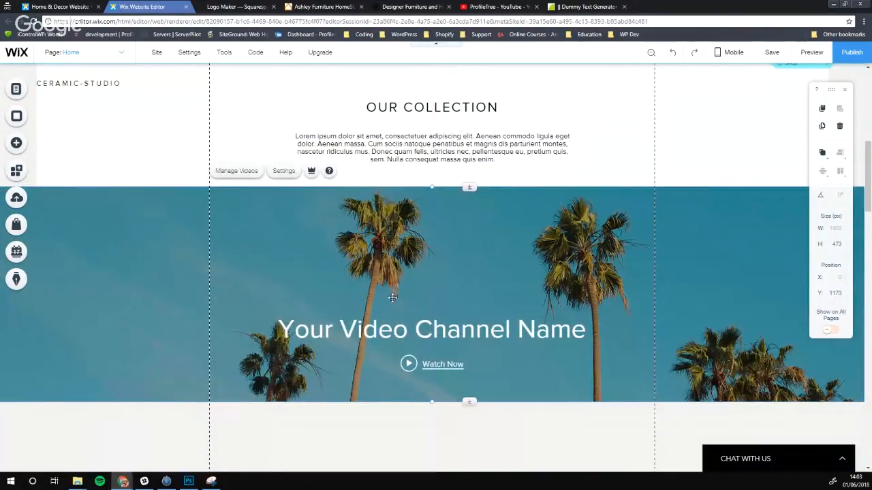
{"action": "left_click", "coordinate": [243, 171]}
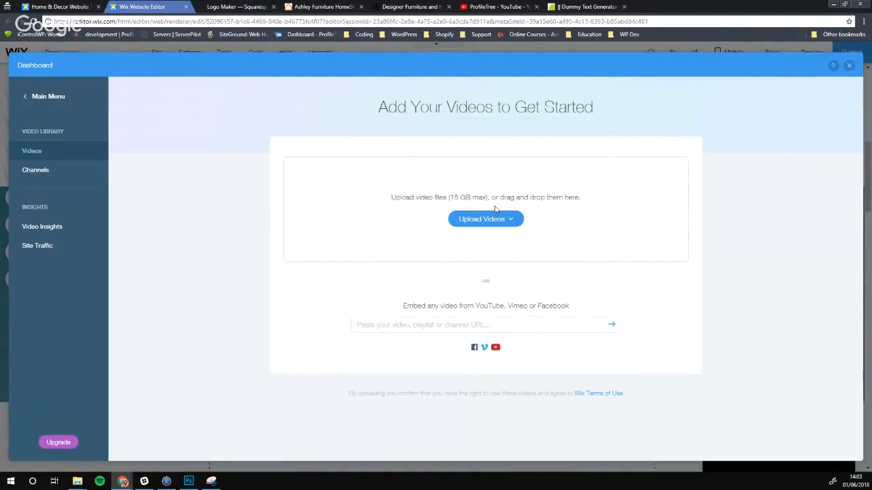
View the video upload sources, then switch to the ProfileTree YouTube channel page
{"action": "left_click", "coordinate": [485, 219]}
{"action": "left_click", "coordinate": [499, 6]}
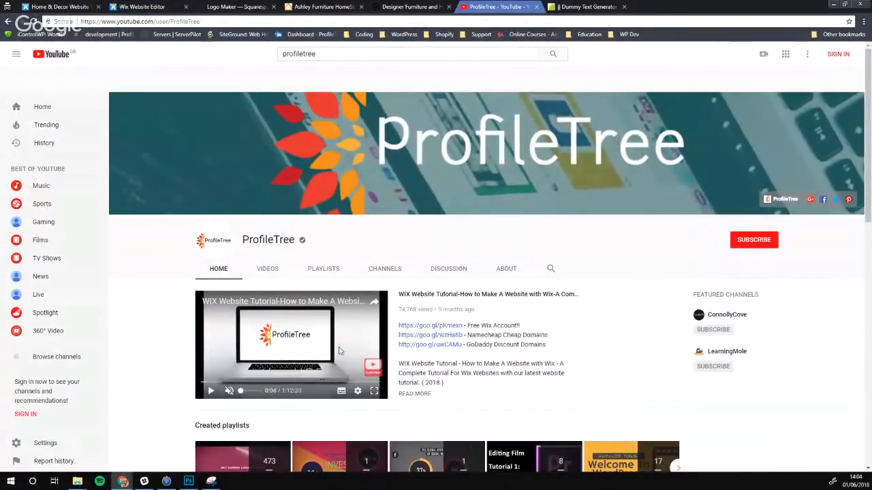
Open the 'WIX Website Tutorial' YouTube video, copy its URL, and return to the Wix video library
{"action": "left_click", "coordinate": [430, 296]}
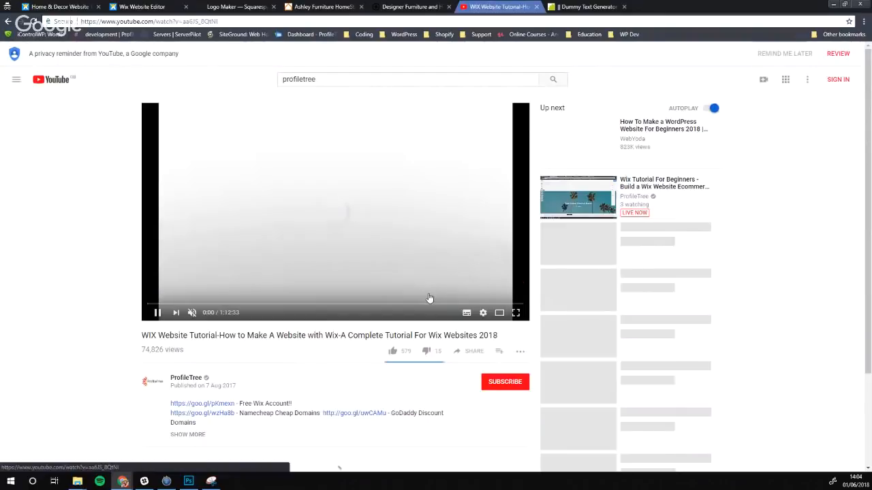
{"action": "left_click", "coordinate": [80, 21]}
{"action": "key", "text": "ctrl+c"}
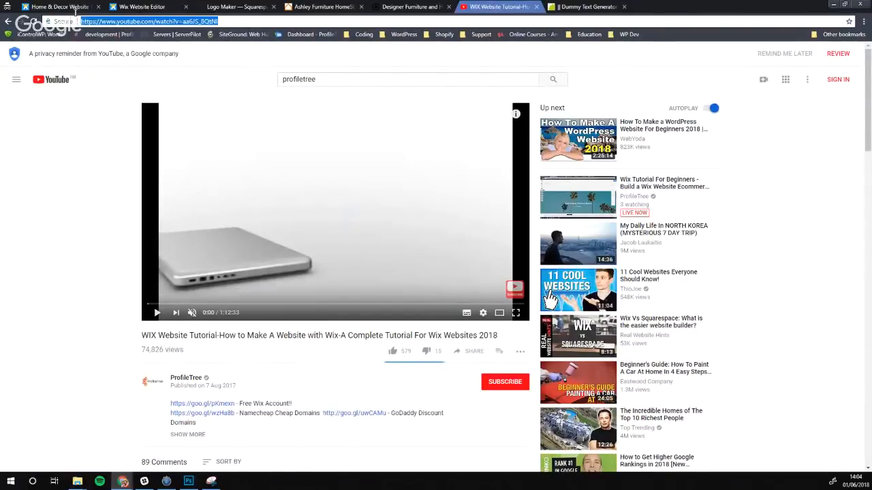
{"action": "left_click", "coordinate": [410, 7]}
{"action": "left_click", "coordinate": [141, 7]}
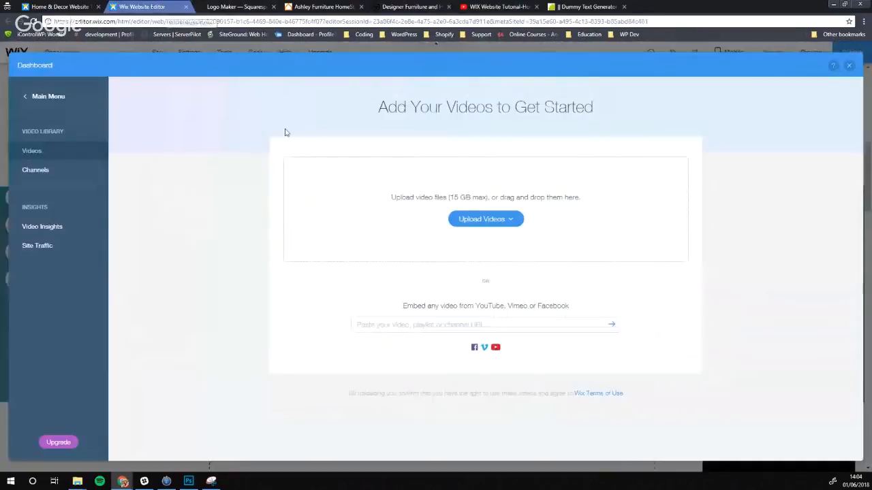
Paste the tutorial's YouTube URL, add and select the video, then close the Dashboard
{"action": "left_click", "coordinate": [433, 325]}
{"action": "key", "text": "ctrl+v"}
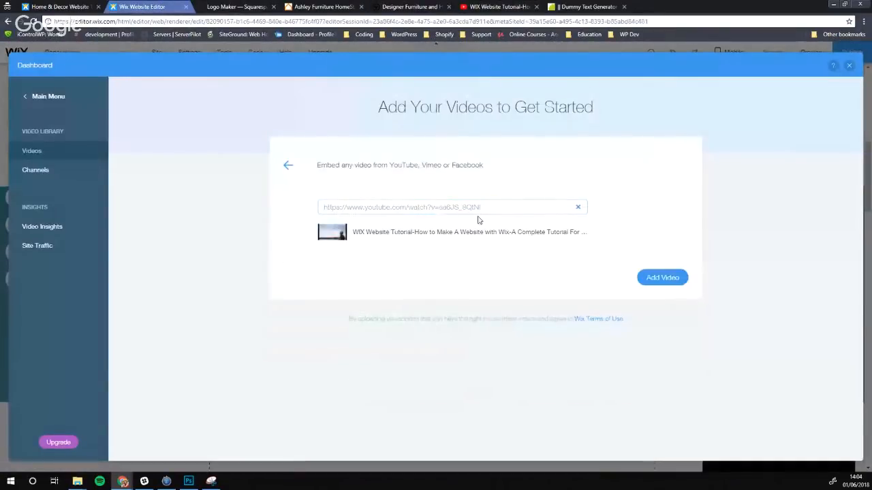
{"action": "left_click", "coordinate": [669, 280]}
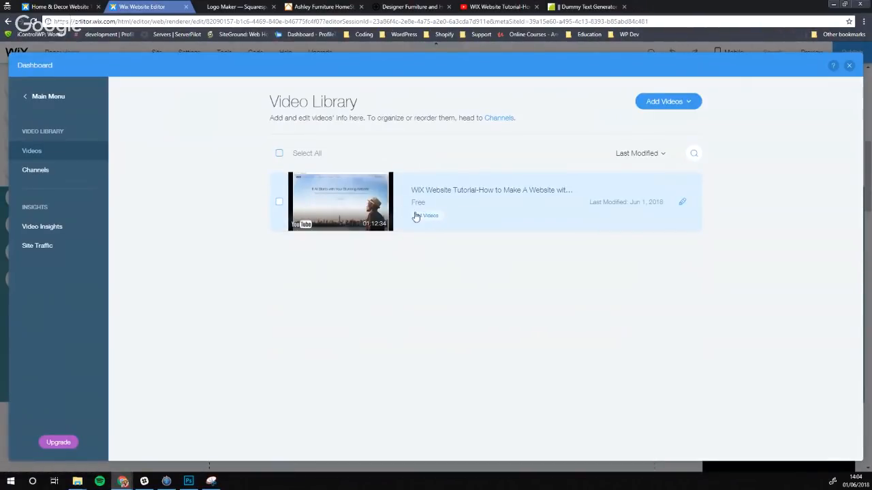
{"action": "left_click", "coordinate": [279, 201]}
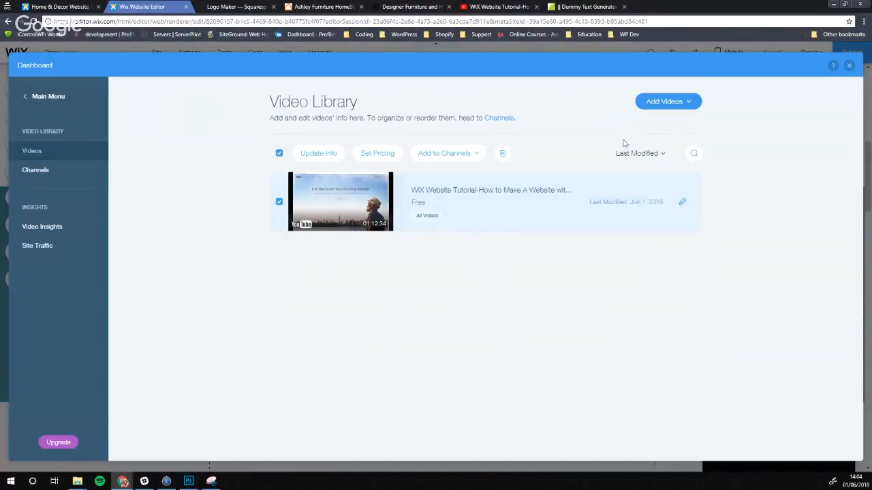
{"action": "left_click", "coordinate": [849, 66]}
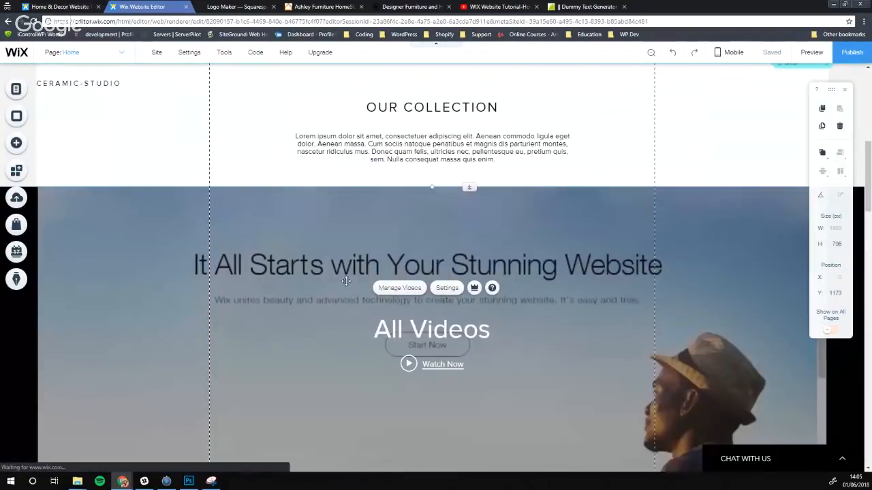
{"action": "scroll", "coordinate": [383, 313], "scroll_direction": "down", "scroll_amount": 1}
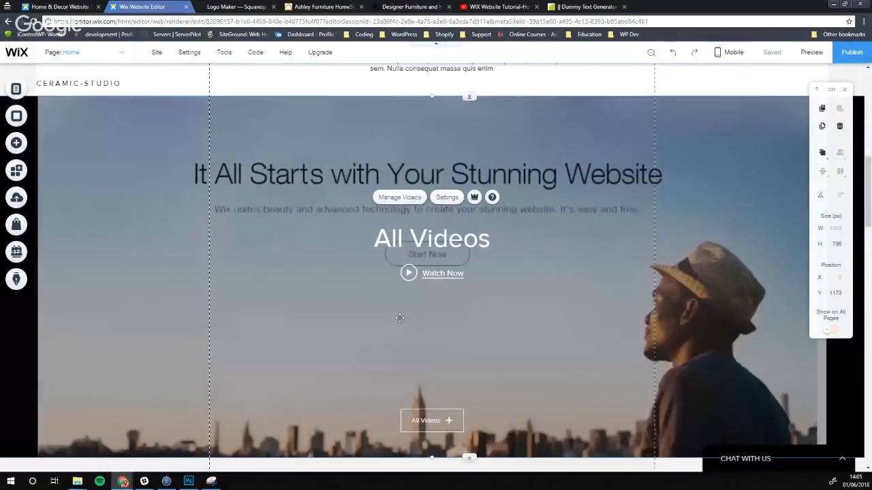
{"action": "left_click", "coordinate": [806, 60]}
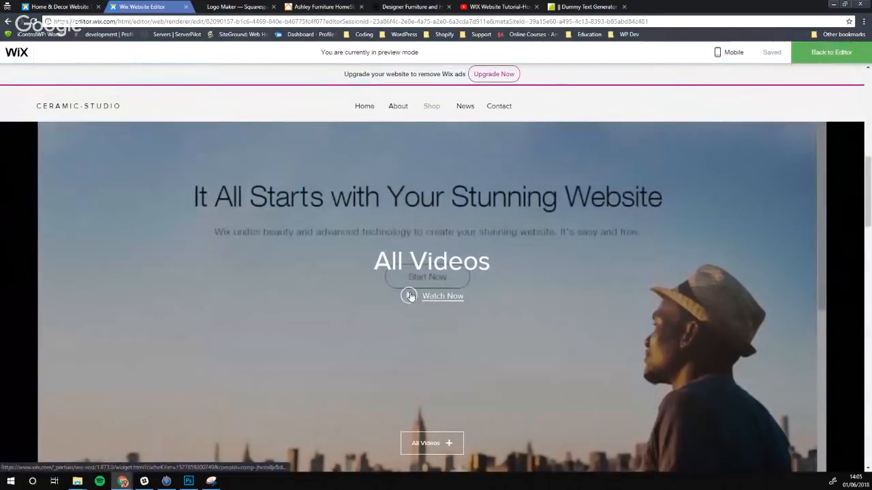
{"action": "left_click", "coordinate": [410, 296]}
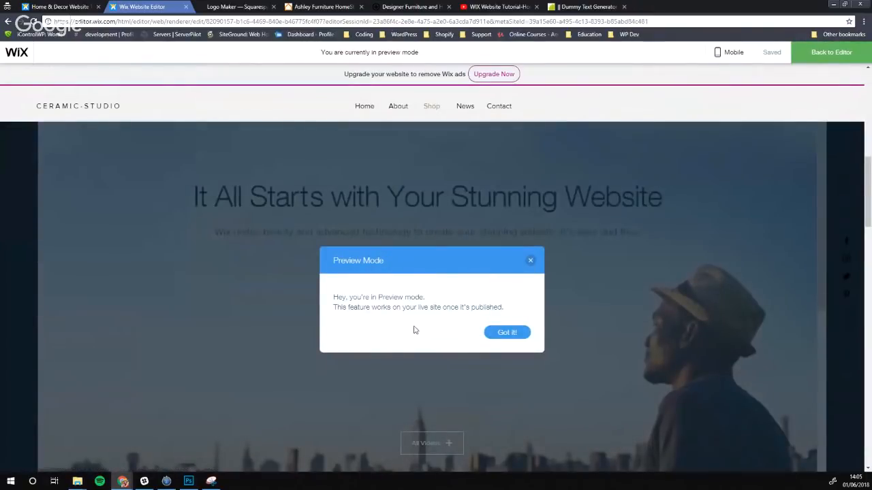
{"action": "left_click", "coordinate": [505, 333]}
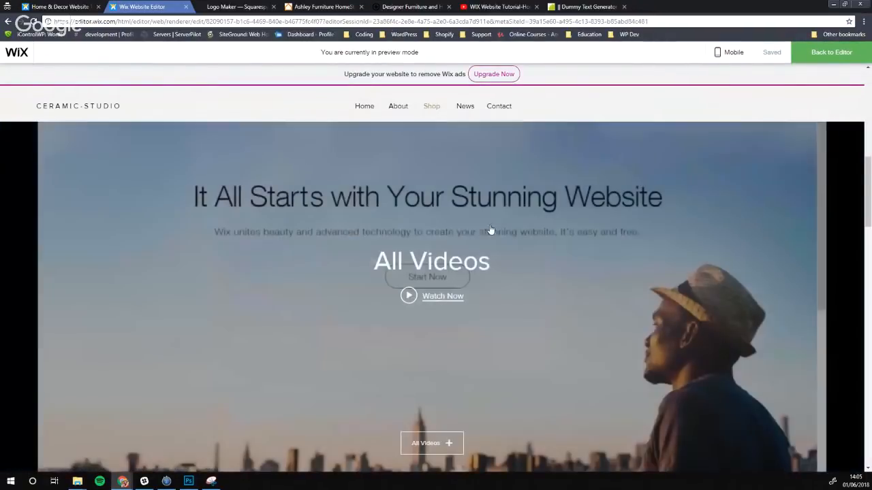
{"action": "left_click", "coordinate": [812, 63]}
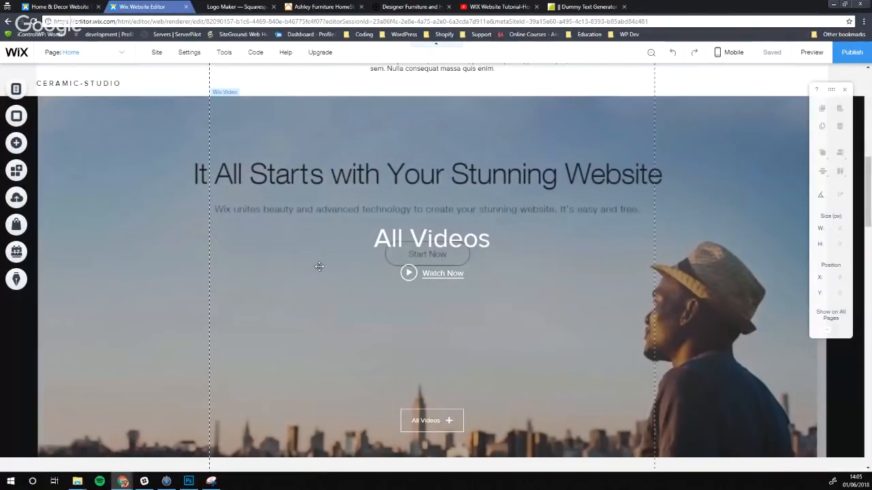
Delete the Wix Video strip from the page
{"action": "scroll", "coordinate": [303, 211], "scroll_direction": "up", "scroll_amount": 1}
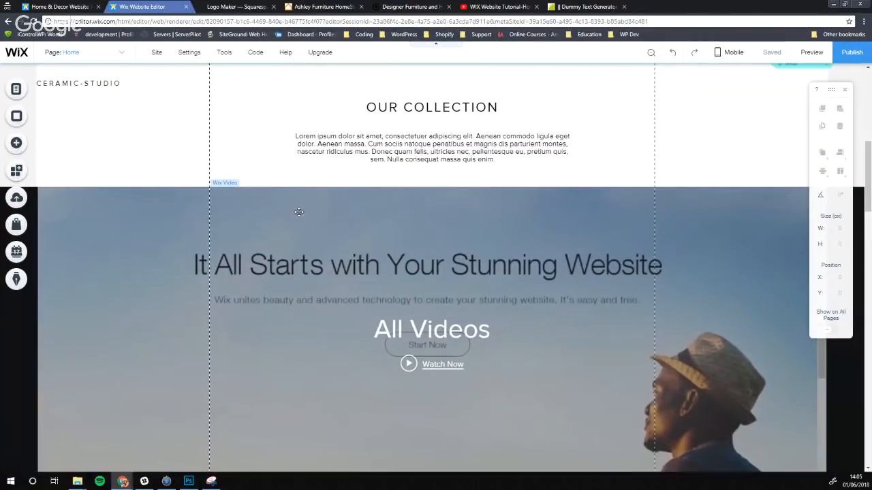
{"action": "left_click", "coordinate": [313, 256]}
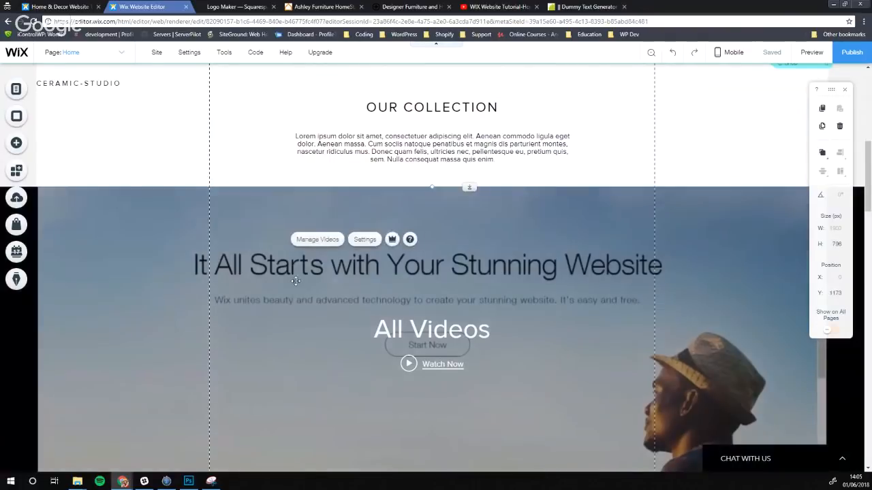
{"action": "key", "text": "Delete"}
Move the product gallery up, closer to Our Collection
{"action": "scroll", "coordinate": [361, 279], "scroll_direction": "down", "scroll_amount": 4}
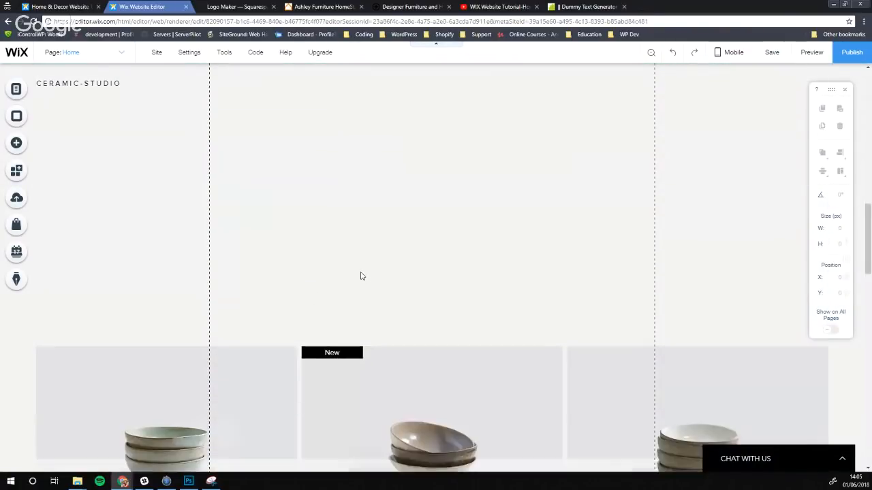
{"action": "left_click", "coordinate": [393, 300]}
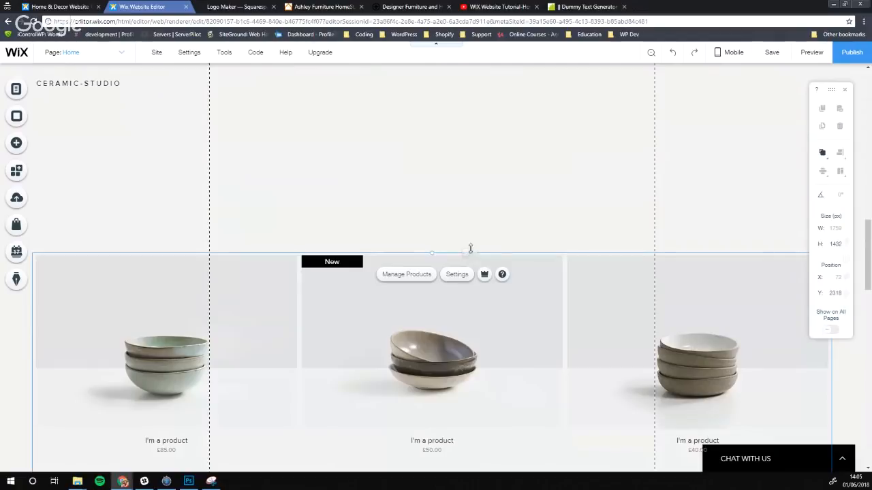
{"action": "left_click_drag", "start_coordinate": [469, 248], "coordinate": [459, 140]}
{"action": "scroll", "coordinate": [628, 184], "scroll_direction": "up", "scroll_amount": 3}
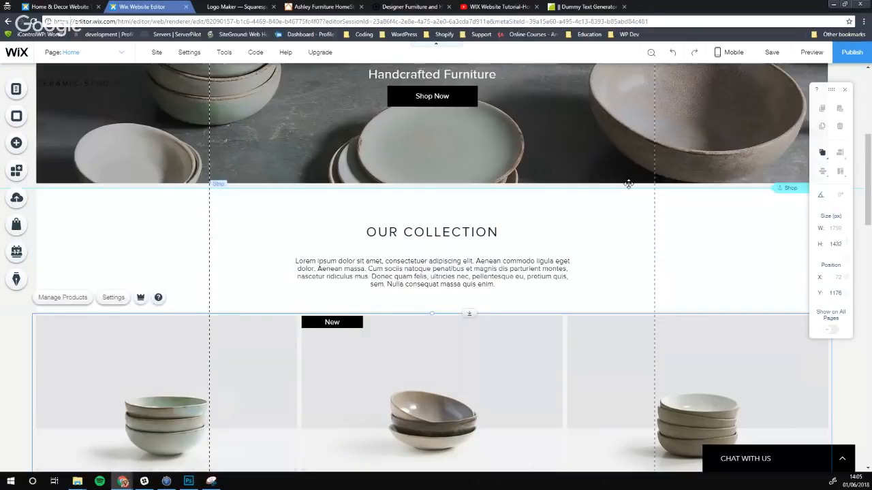
{"action": "scroll", "coordinate": [603, 284], "scroll_direction": "up", "scroll_amount": 5}
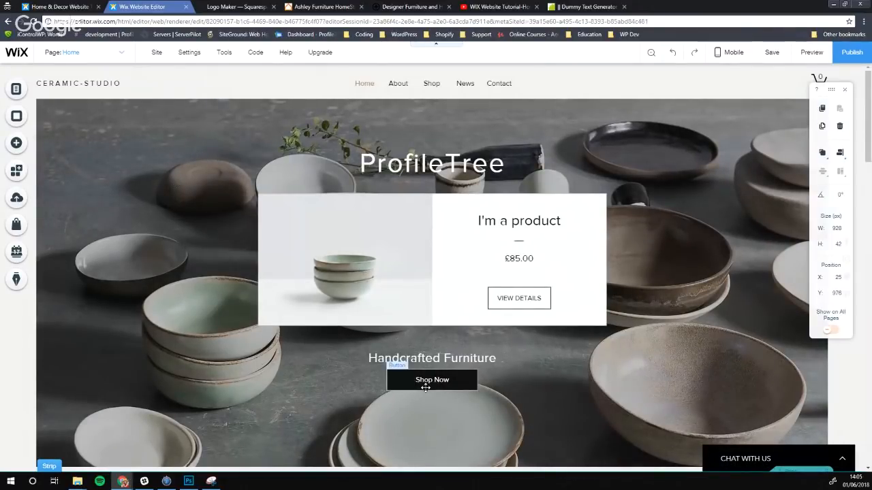
{"action": "scroll", "coordinate": [368, 203], "scroll_direction": "down", "scroll_amount": 3}
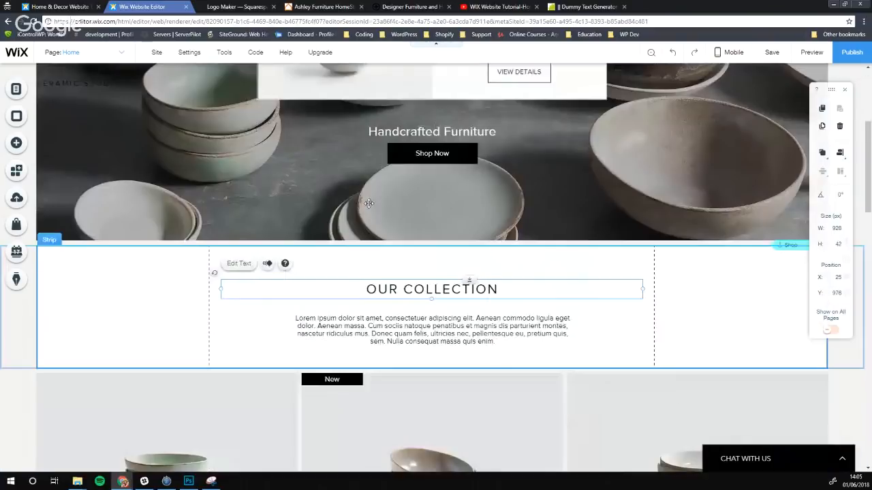
{"action": "scroll", "coordinate": [368, 203], "scroll_direction": "down", "scroll_amount": 1}
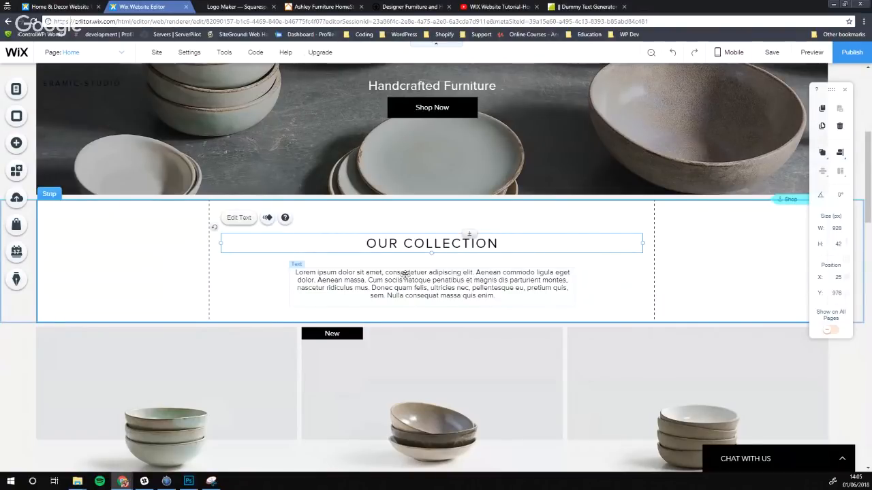
{"action": "scroll", "coordinate": [405, 275], "scroll_direction": "down", "scroll_amount": 4}
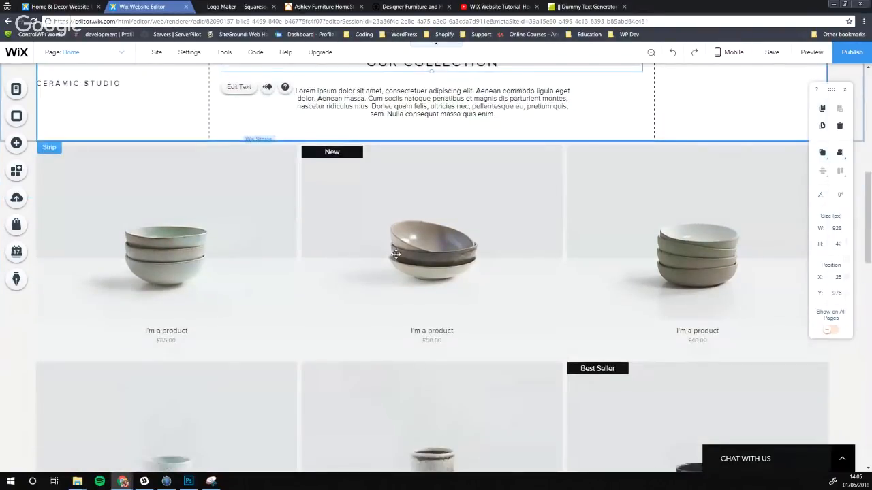
Select the product gallery and press Delete on it
{"action": "left_click", "coordinate": [396, 254]}
{"action": "scroll", "coordinate": [309, 275], "scroll_direction": "down", "scroll_amount": 2}
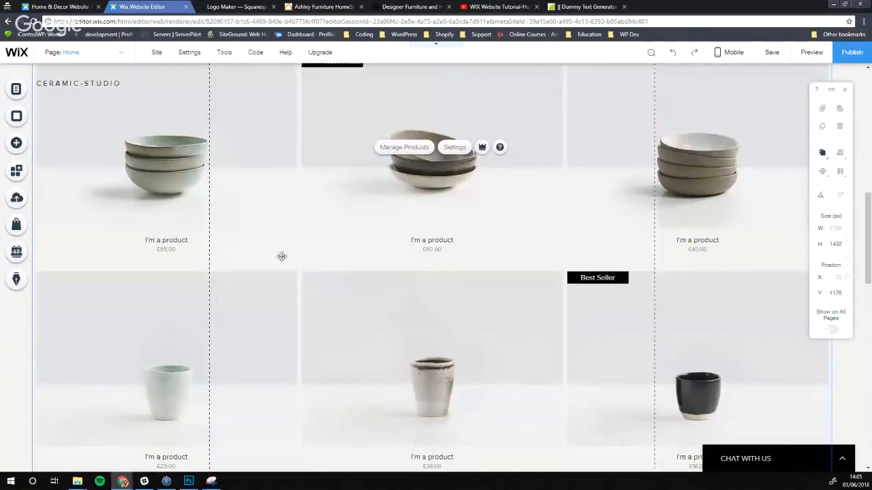
{"action": "scroll", "coordinate": [401, 272], "scroll_direction": "up", "scroll_amount": 4}
{"action": "scroll", "coordinate": [256, 293], "scroll_direction": "down", "scroll_amount": 2}
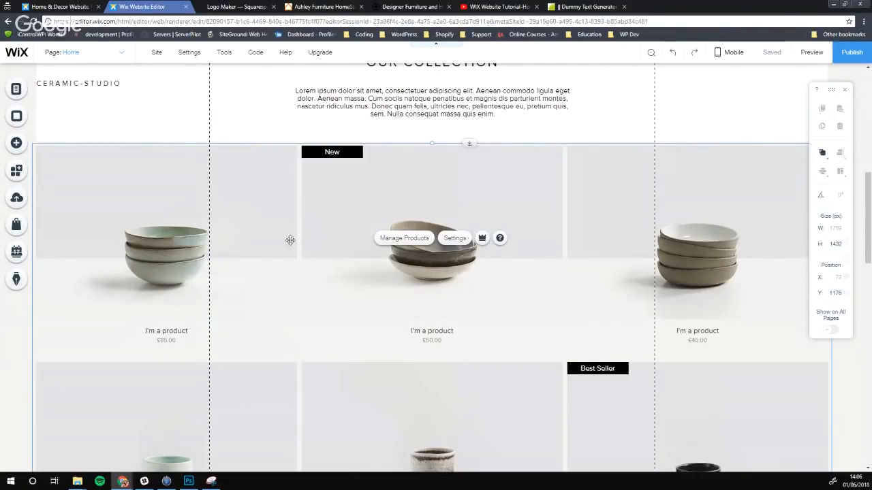
{"action": "scroll", "coordinate": [227, 225], "scroll_direction": "up", "scroll_amount": 2}
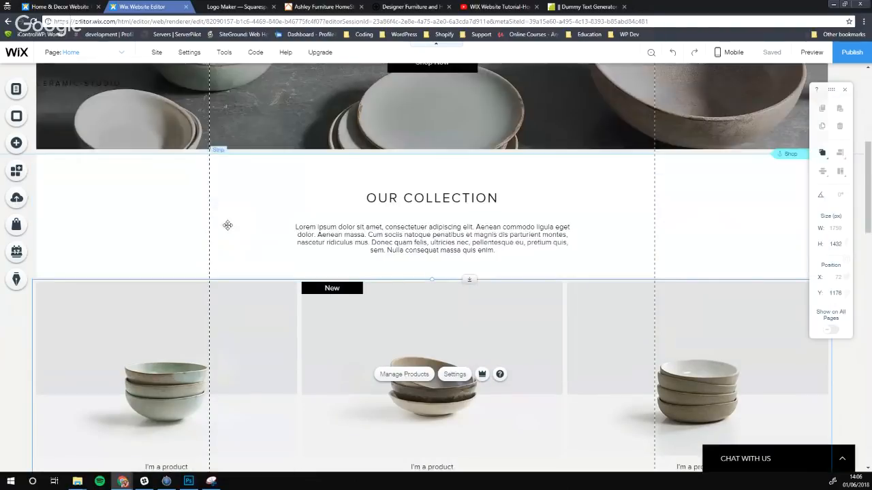
{"action": "scroll", "coordinate": [341, 362], "scroll_direction": "down", "scroll_amount": 5}
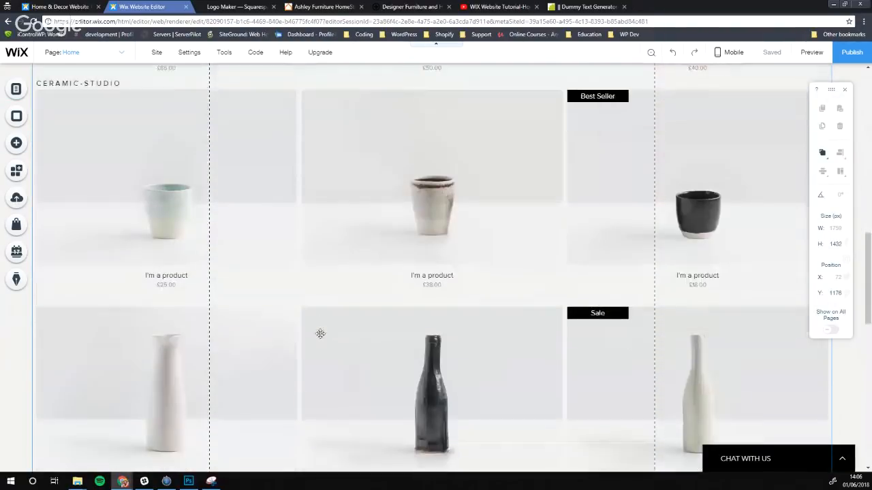
{"action": "scroll", "coordinate": [320, 333], "scroll_direction": "up", "scroll_amount": 6}
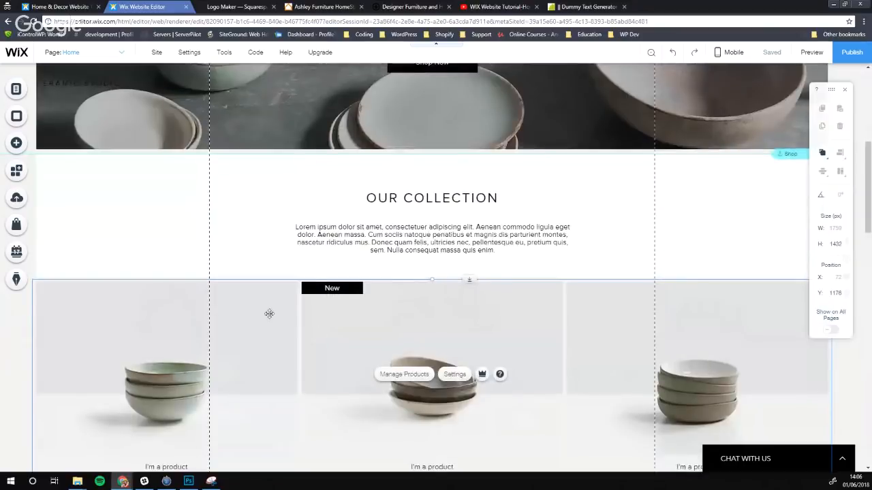
{"action": "left_click", "coordinate": [395, 247]}
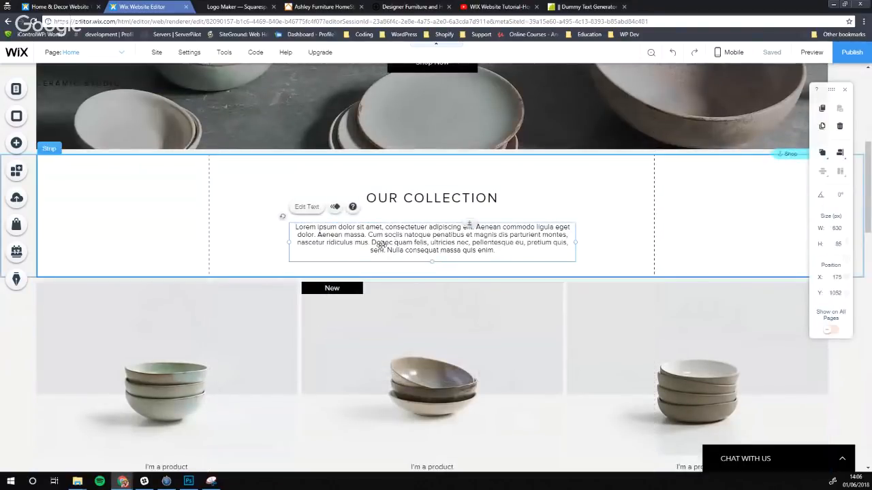
{"action": "left_click", "coordinate": [355, 347]}
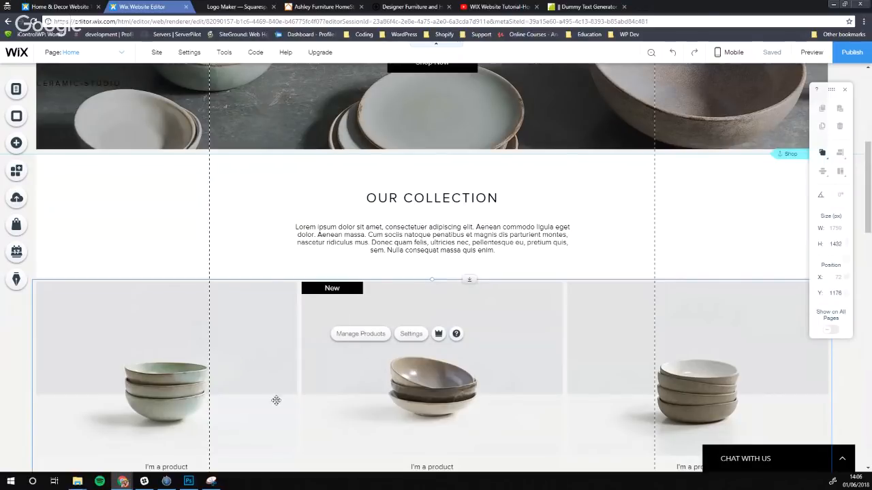
{"action": "scroll", "coordinate": [262, 340], "scroll_direction": "down", "scroll_amount": 1}
{"action": "scroll", "coordinate": [262, 341], "scroll_direction": "down", "scroll_amount": 10}
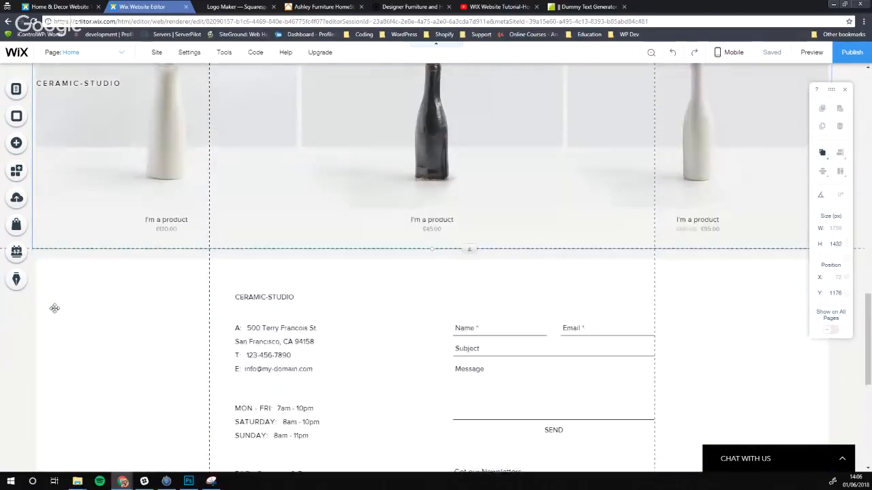
{"action": "scroll", "coordinate": [537, 206], "scroll_direction": "up", "scroll_amount": 10}
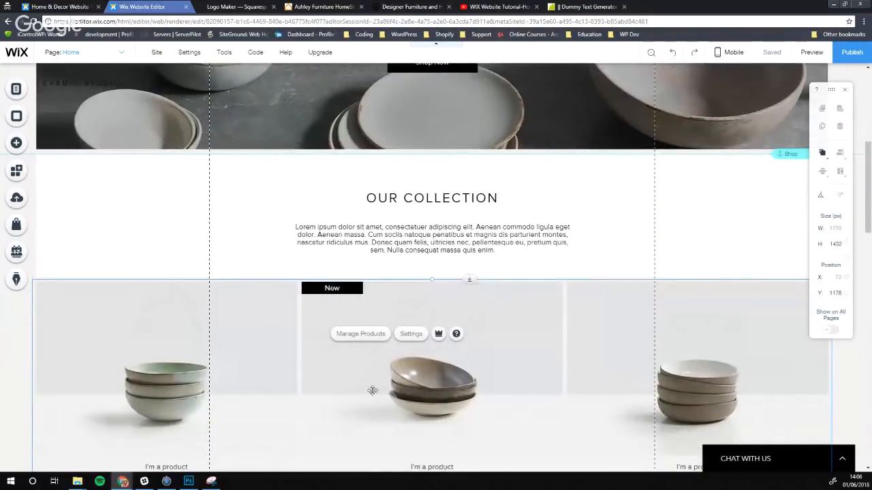
{"action": "key", "text": "Delete"}
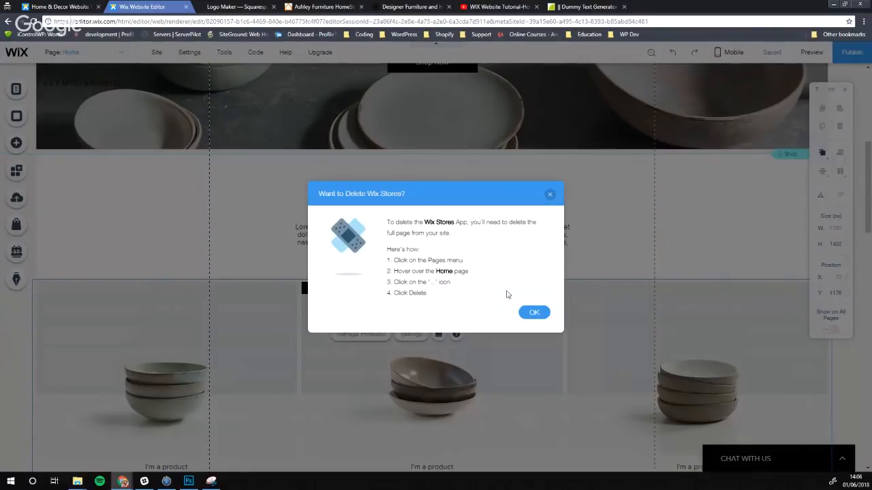
Dismiss the Delete Wix Stores warning, retry deleting the gallery, and dismiss it again
{"action": "left_click", "coordinate": [533, 312]}
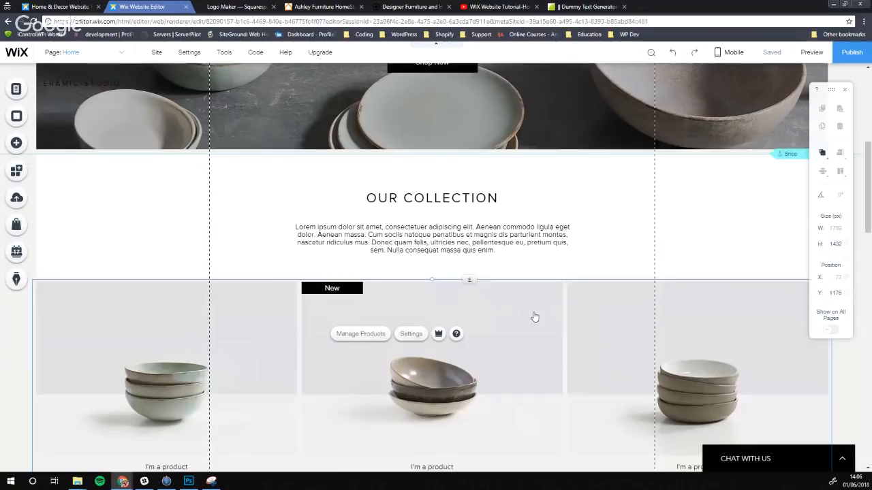
{"action": "scroll", "coordinate": [235, 294], "scroll_direction": "down", "scroll_amount": 2}
{"action": "key", "text": "Delete"}
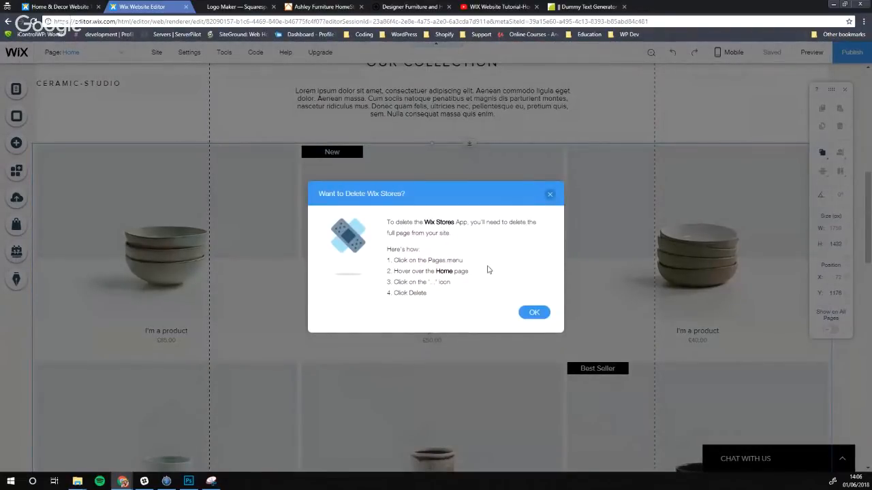
{"action": "left_click", "coordinate": [535, 312]}
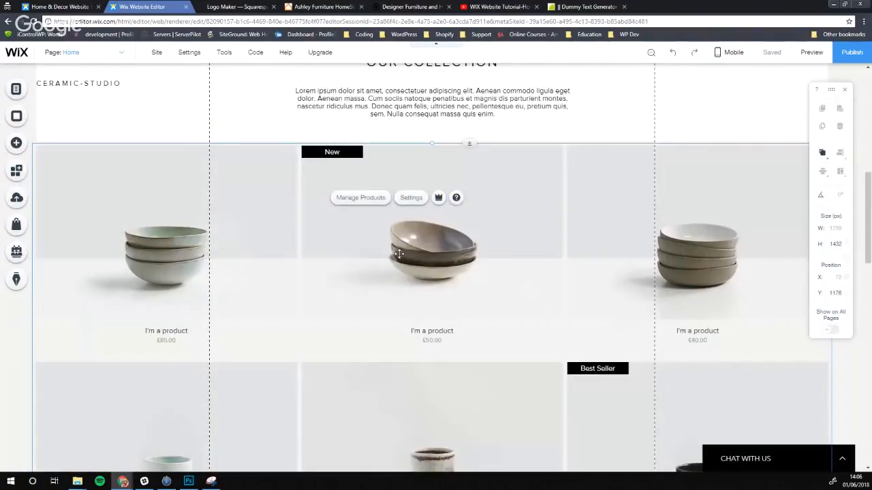
Open the Wix Stores product list with its nine placeholder products via Manage Products
{"action": "left_click", "coordinate": [101, 59]}
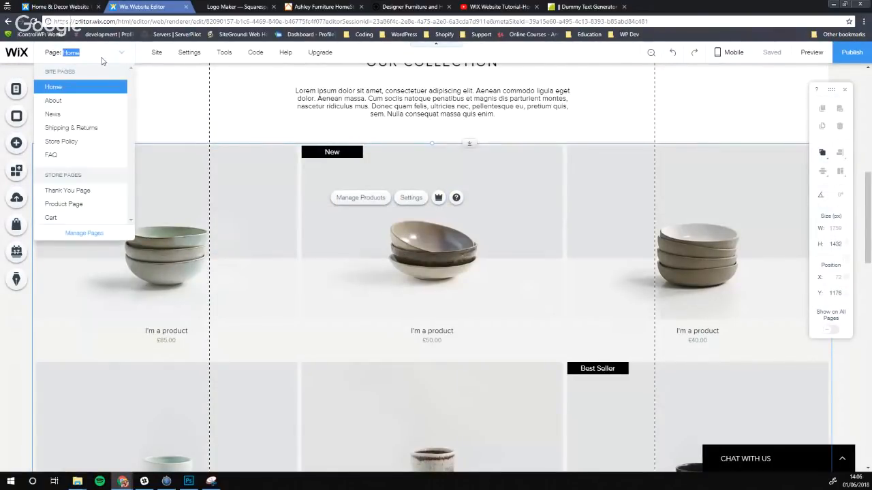
{"action": "left_click", "coordinate": [192, 98]}
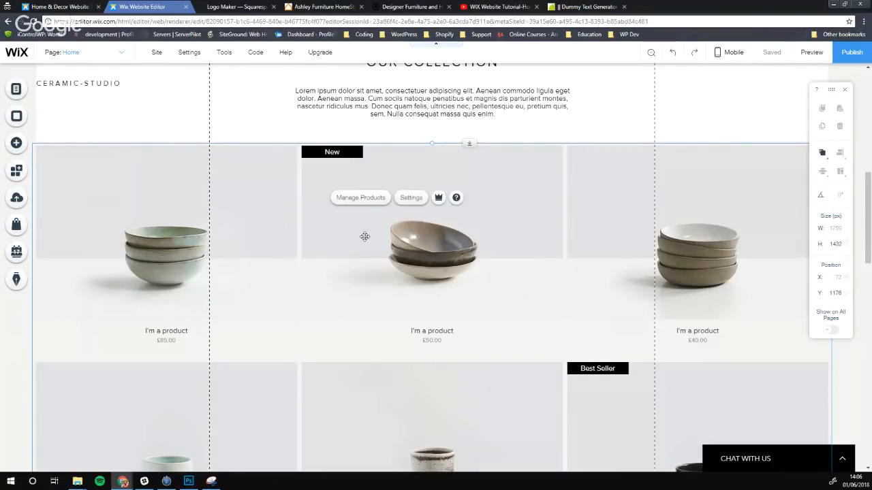
{"action": "left_click", "coordinate": [363, 198]}
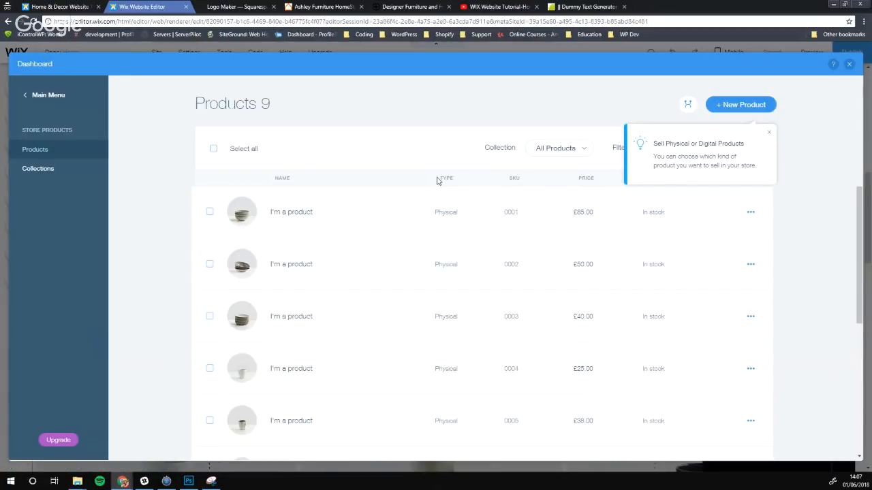
Select all nine products, dismiss the physical-or-digital tip, and open the Collections page
{"action": "scroll", "coordinate": [305, 219], "scroll_direction": "down", "scroll_amount": 1}
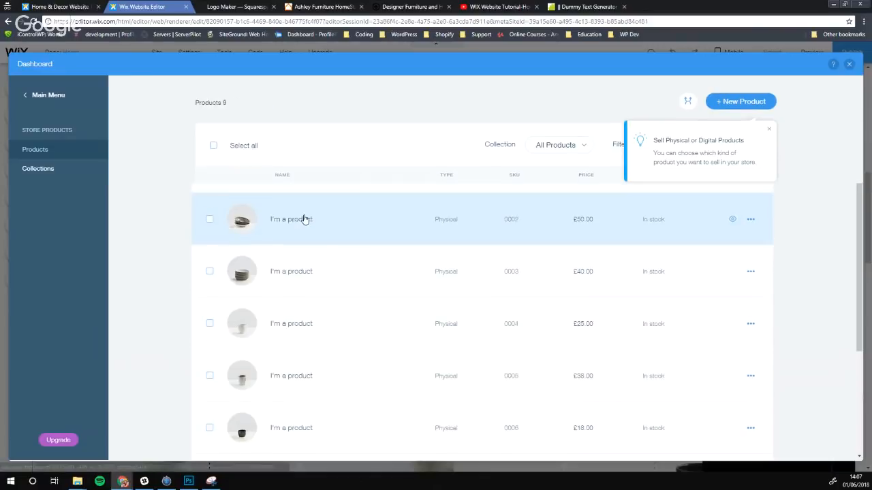
{"action": "scroll", "coordinate": [303, 227], "scroll_direction": "down", "scroll_amount": 3}
{"action": "scroll", "coordinate": [269, 340], "scroll_direction": "up", "scroll_amount": 5}
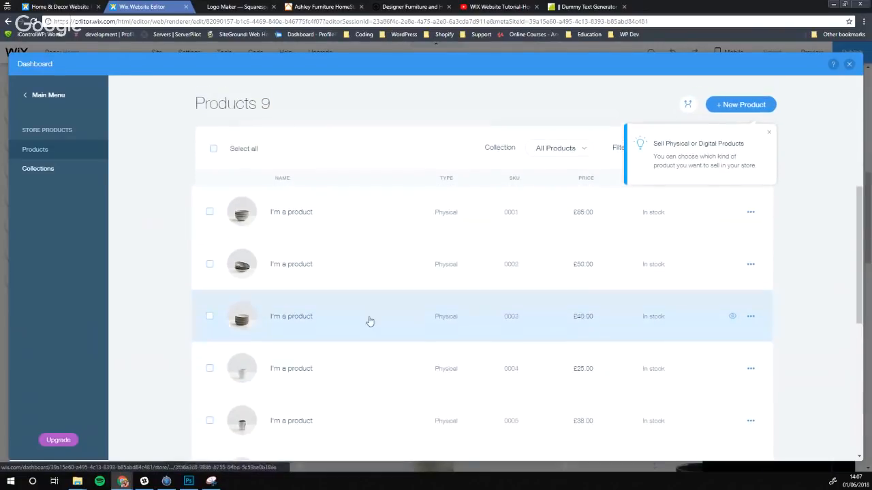
{"action": "left_click", "coordinate": [213, 149]}
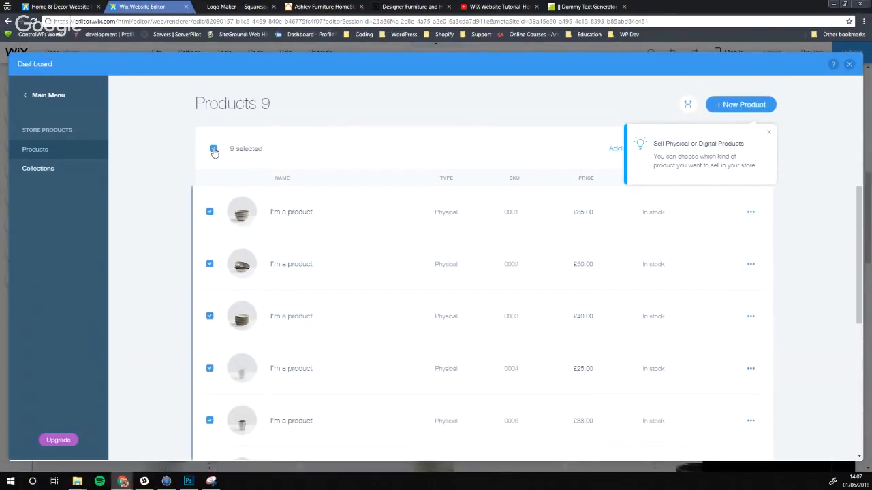
{"action": "left_click", "coordinate": [769, 132]}
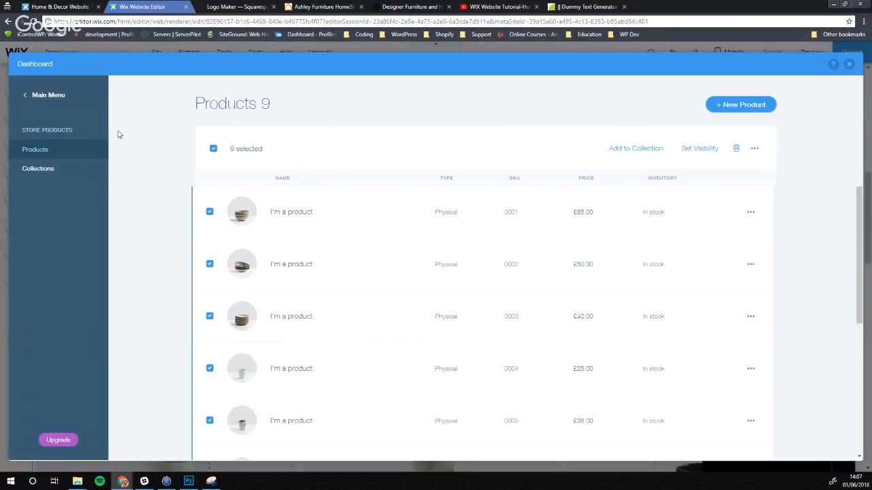
{"action": "left_click", "coordinate": [48, 172]}
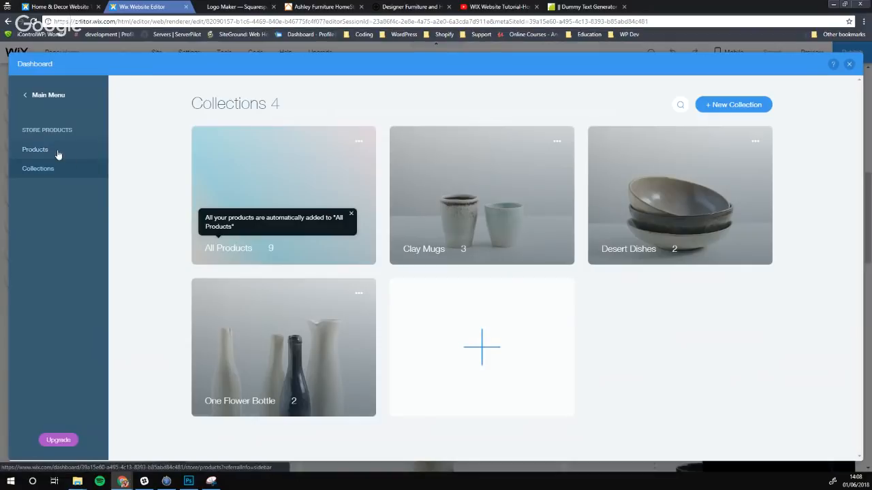
Back in Products, select all and untick three, then leave the accidentally opened vase product
{"action": "left_click", "coordinate": [35, 149]}
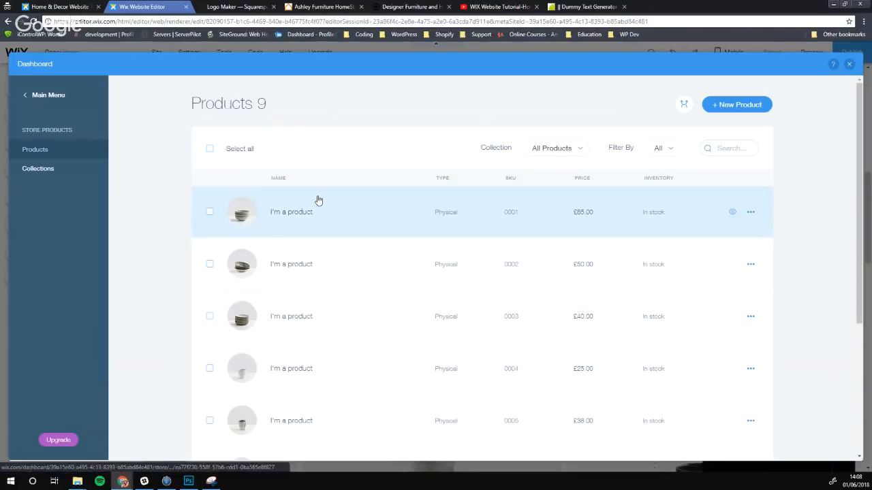
{"action": "left_click", "coordinate": [209, 150]}
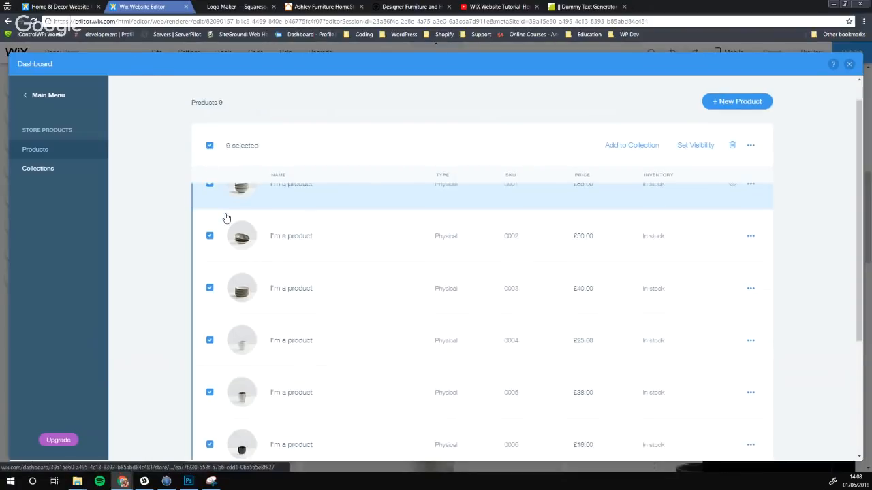
{"action": "left_click", "coordinate": [209, 368]}
{"action": "scroll", "coordinate": [211, 364], "scroll_direction": "down", "scroll_amount": 2}
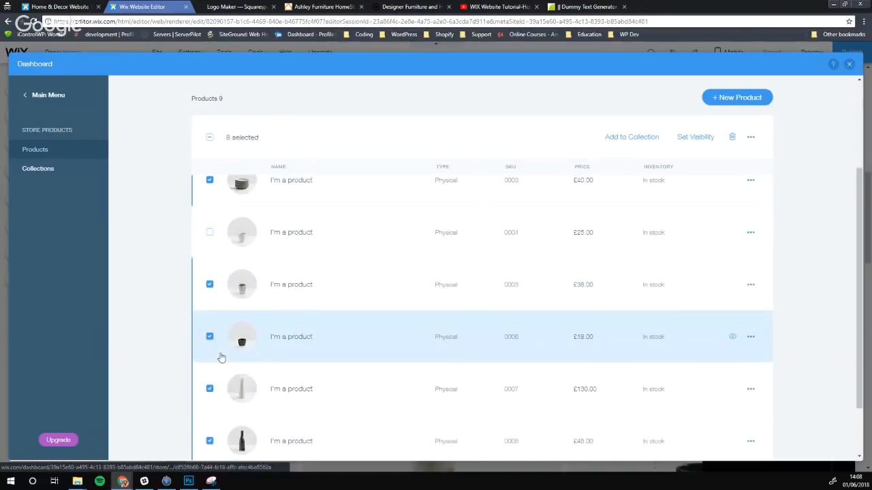
{"action": "left_click", "coordinate": [210, 285]}
{"action": "left_click", "coordinate": [209, 337]}
{"action": "left_click", "coordinate": [213, 374]}
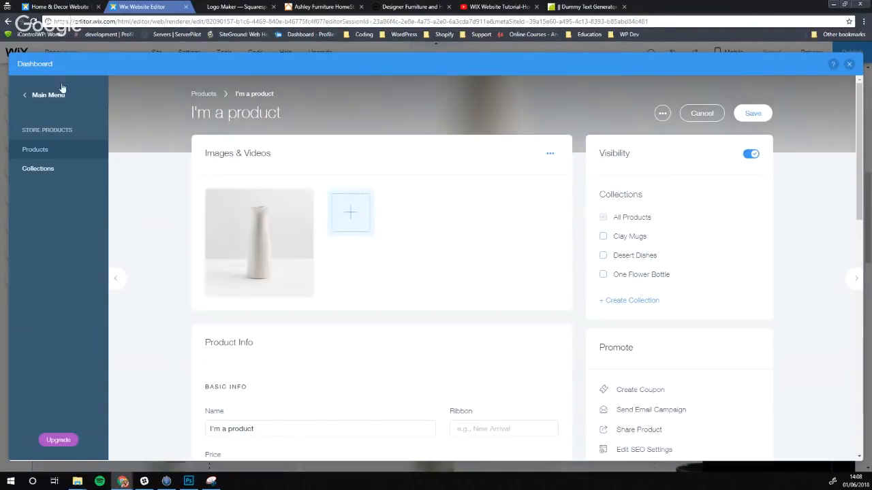
{"action": "left_click", "coordinate": [25, 97]}
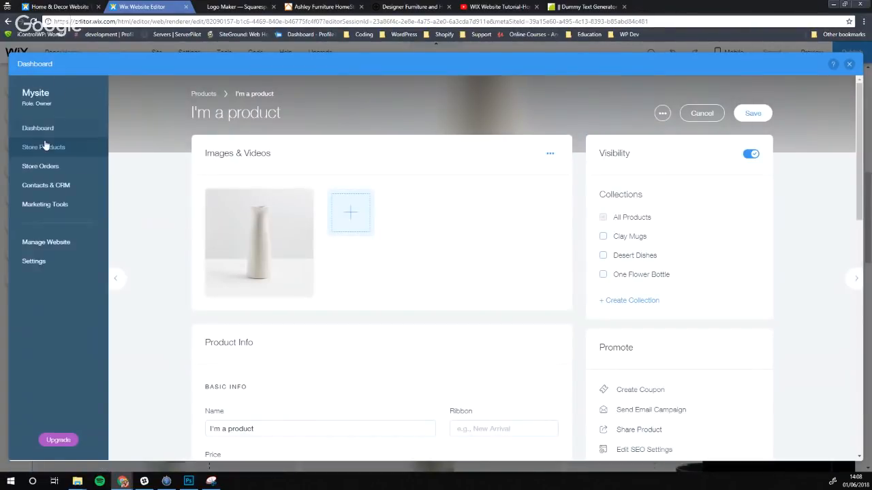
{"action": "left_click", "coordinate": [45, 152]}
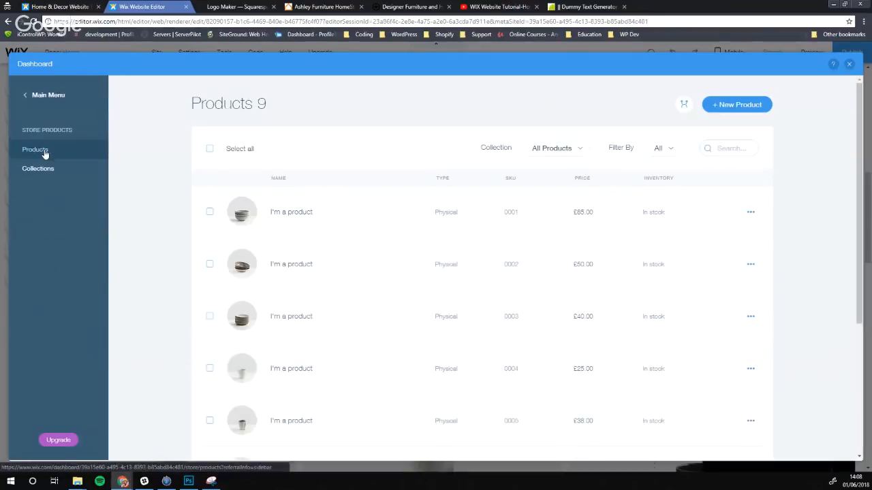
Select all, untick products 0001–0003, and delete the other six products
{"action": "left_click", "coordinate": [209, 212]}
{"action": "left_click", "coordinate": [209, 265]}
{"action": "left_click", "coordinate": [210, 318]}
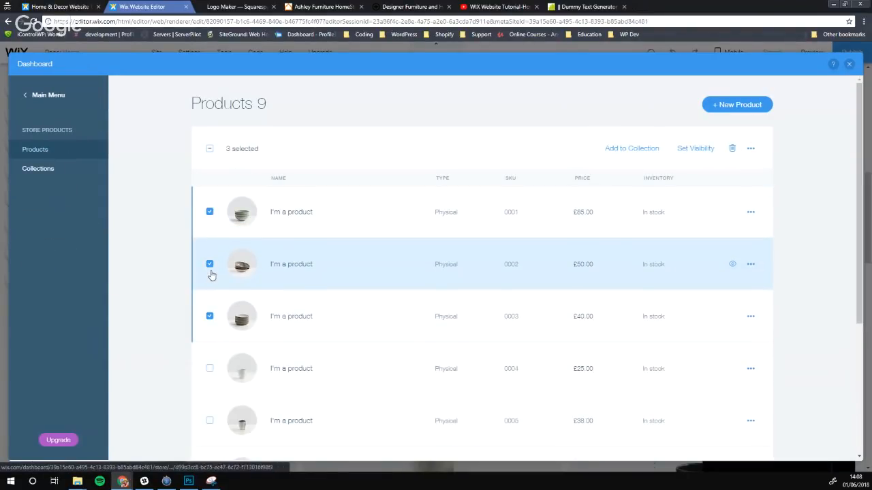
{"action": "left_click", "coordinate": [210, 266]}
{"action": "left_click", "coordinate": [210, 214]}
{"action": "left_click", "coordinate": [209, 316]}
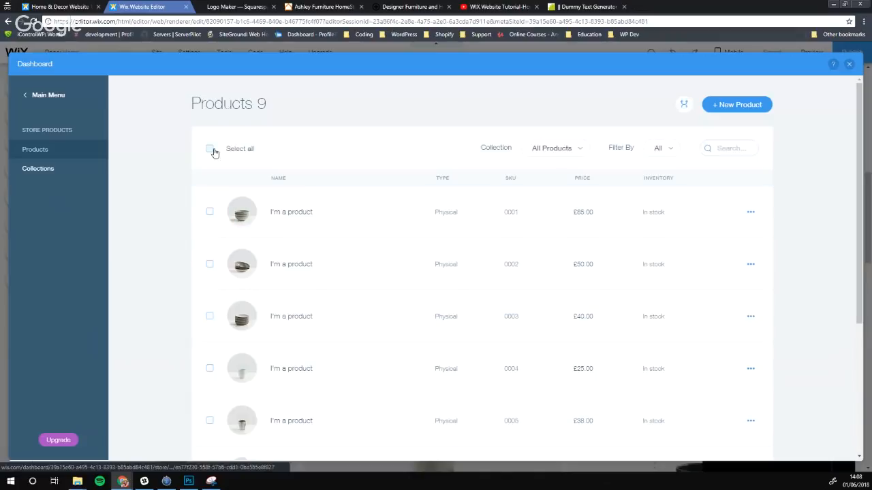
{"action": "left_click", "coordinate": [209, 149]}
{"action": "left_click", "coordinate": [210, 212]}
{"action": "left_click", "coordinate": [210, 265]}
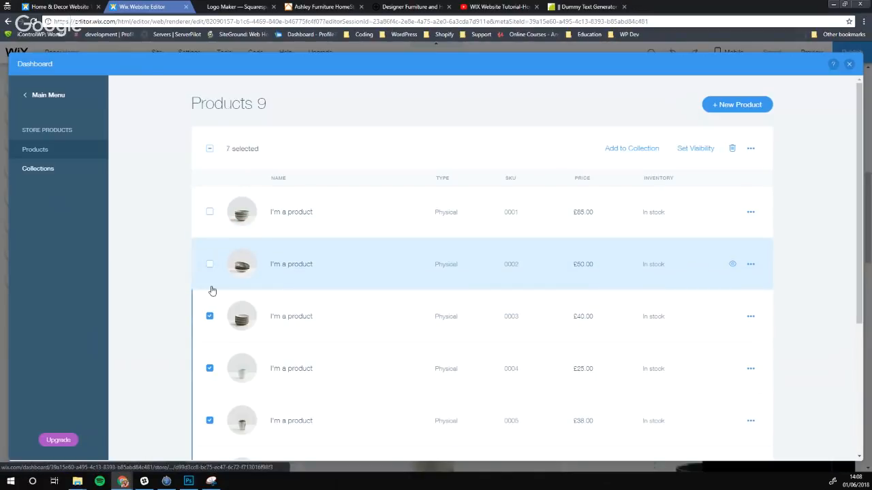
{"action": "left_click", "coordinate": [210, 316]}
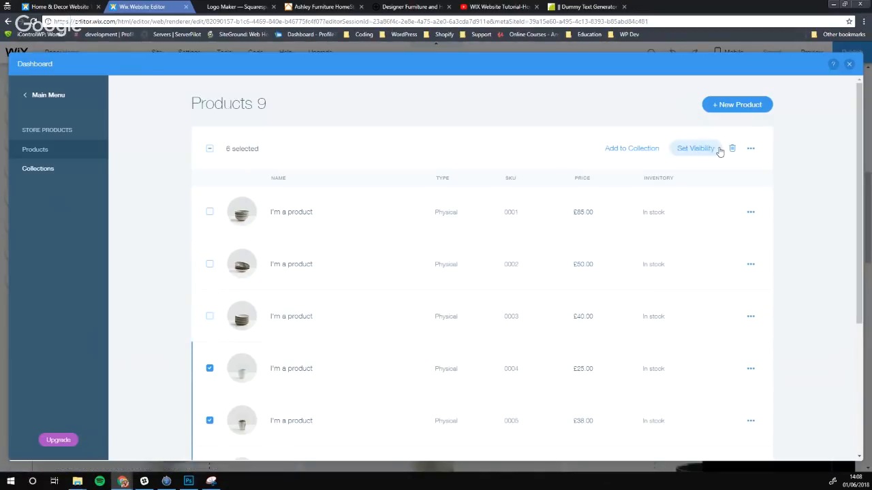
{"action": "left_click", "coordinate": [732, 149]}
{"action": "left_click", "coordinate": [537, 294]}
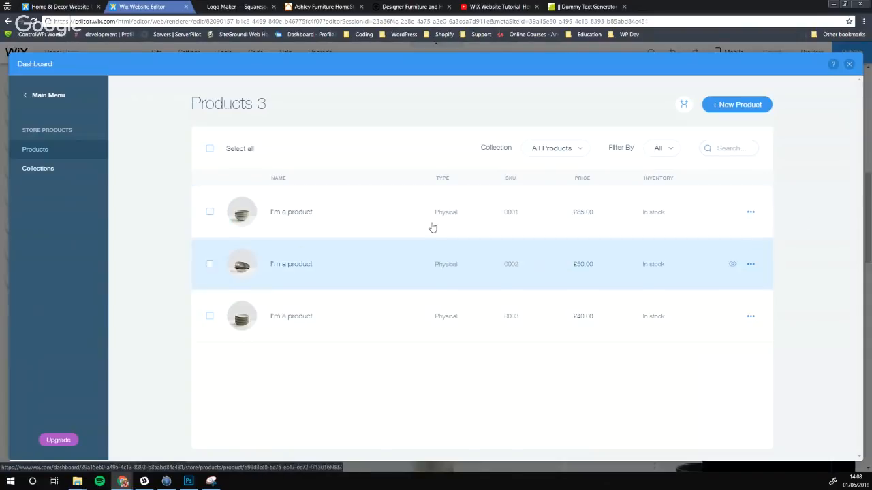
Open the first sample product, SKU 0001, in its edit page
{"action": "left_click", "coordinate": [336, 218]}
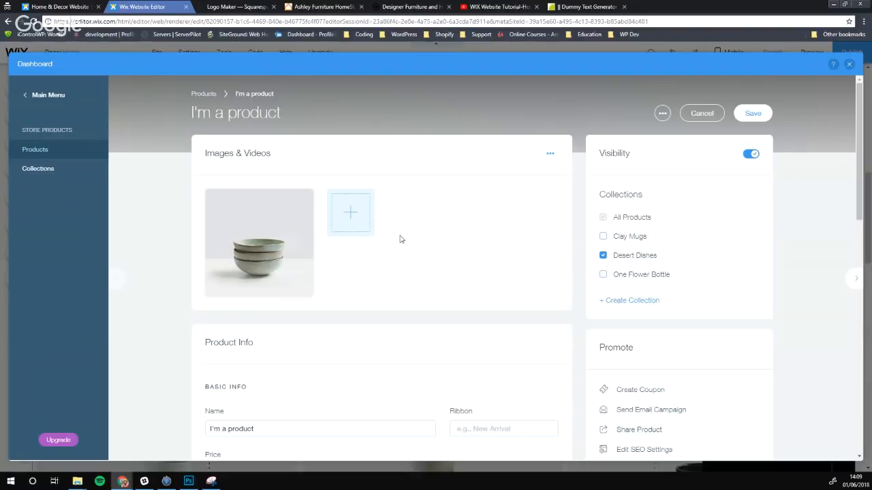
Delete the stacked-bowls photo and open the image library, viewing Social Images, Free from Wix and My Images
{"action": "mouse_move", "coordinate": [266, 245]}
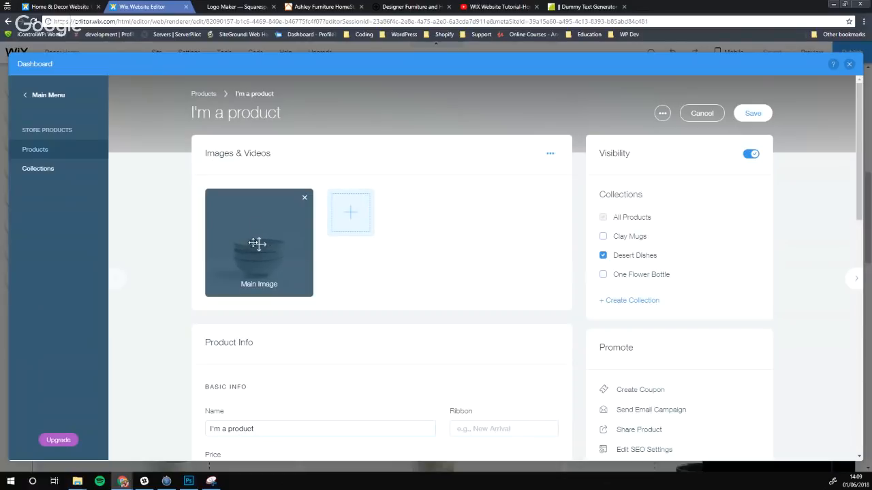
{"action": "left_click", "coordinate": [305, 199]}
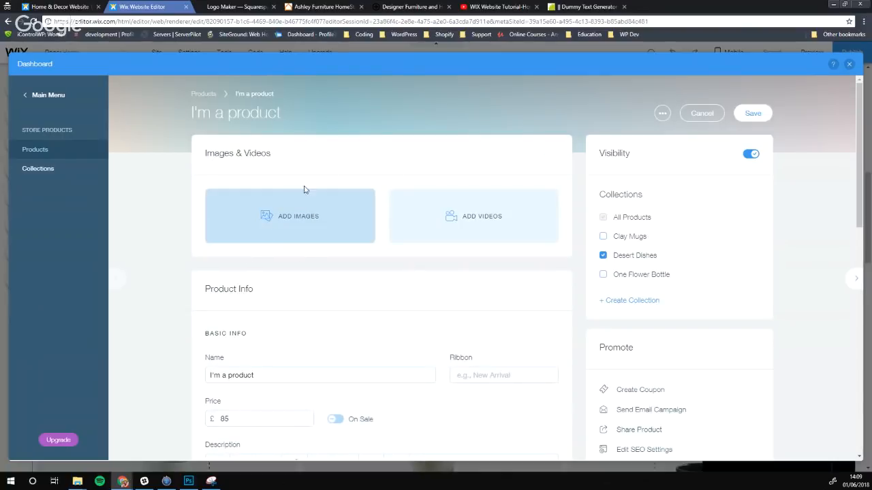
{"action": "left_click", "coordinate": [271, 219]}
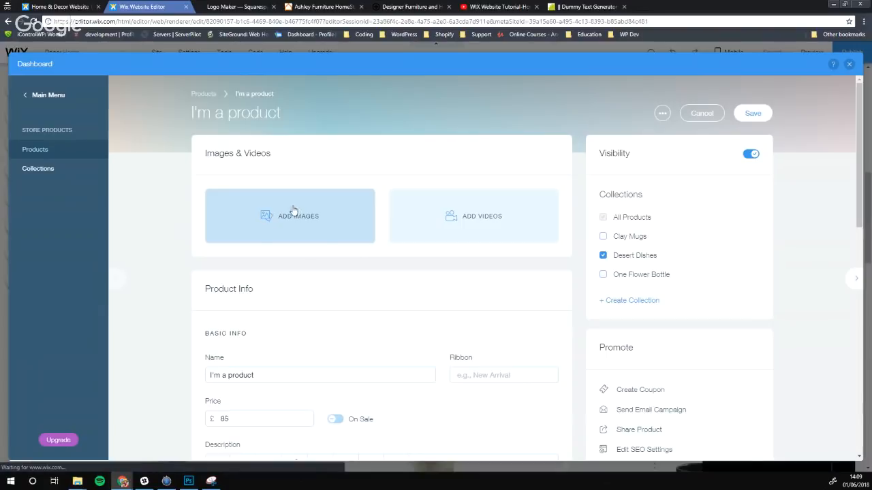
{"action": "left_click", "coordinate": [288, 225]}
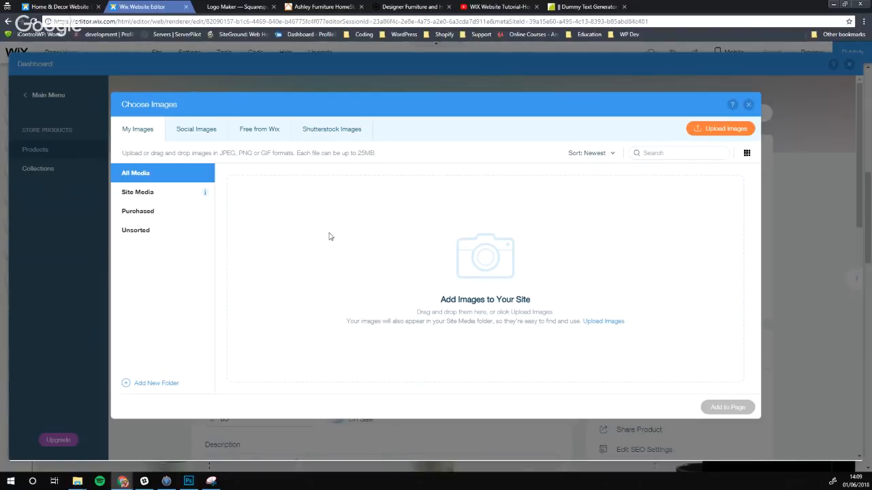
{"action": "left_click", "coordinate": [196, 129]}
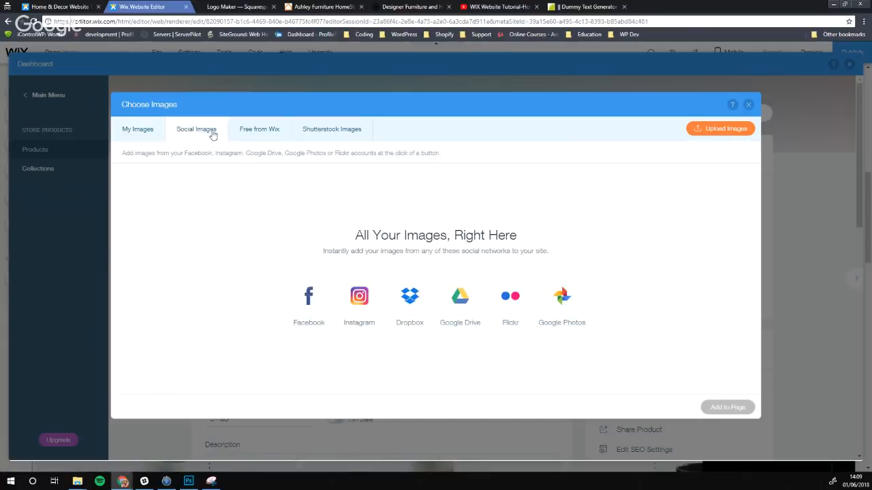
{"action": "left_click", "coordinate": [266, 136]}
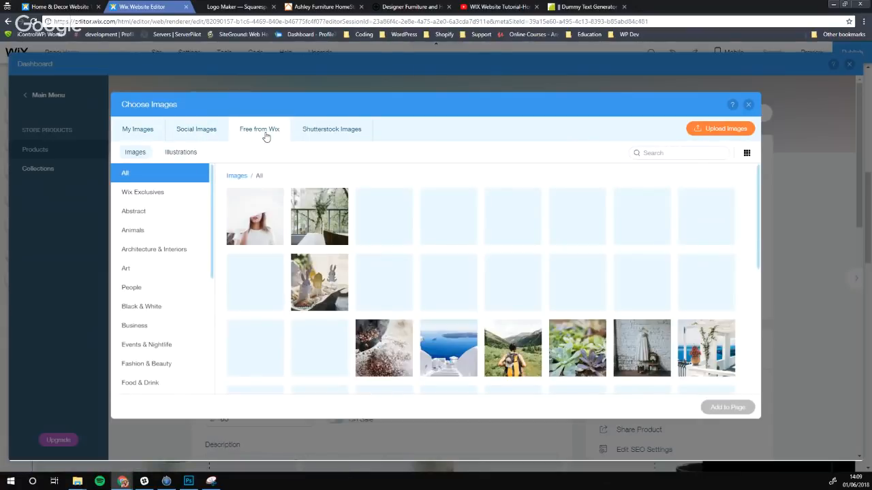
{"action": "scroll", "coordinate": [149, 252], "scroll_direction": "down", "scroll_amount": 3}
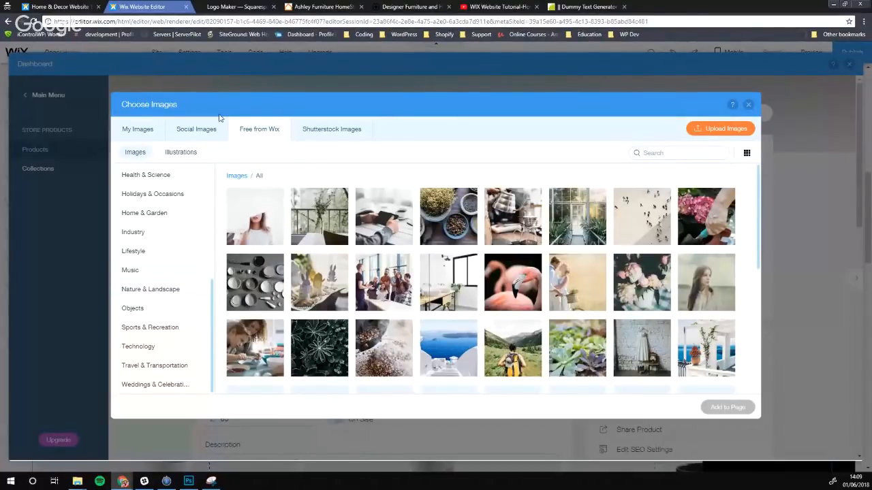
{"action": "left_click", "coordinate": [140, 129]}
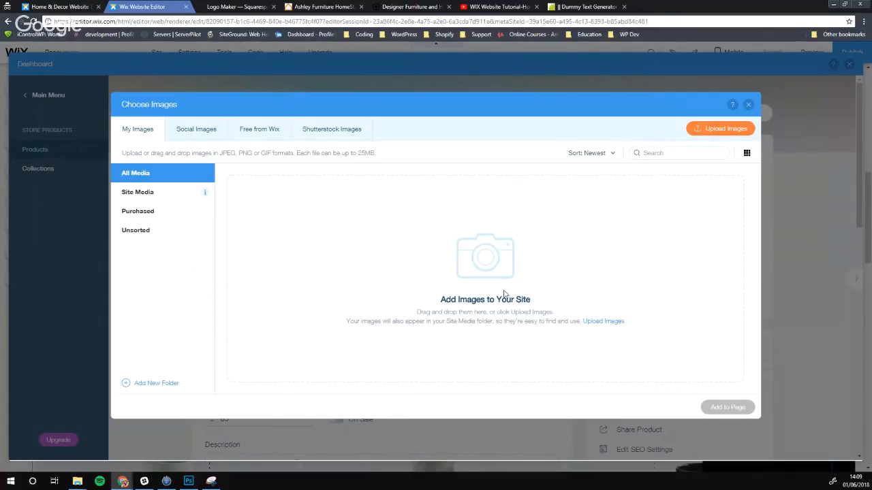
Upload Chair 1–7 plus Table and Chairs 1 and 2 from Wix Live Stream to the media library
{"action": "left_click", "coordinate": [724, 130]}
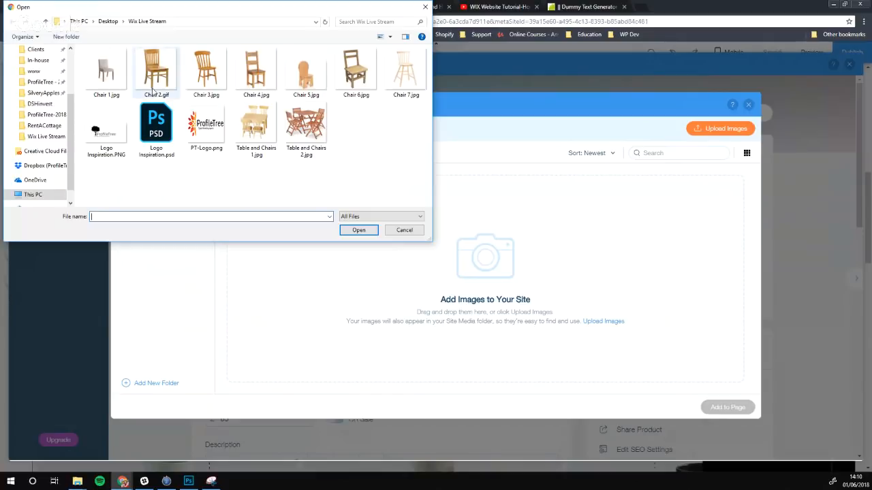
{"action": "left_click", "coordinate": [106, 74]}
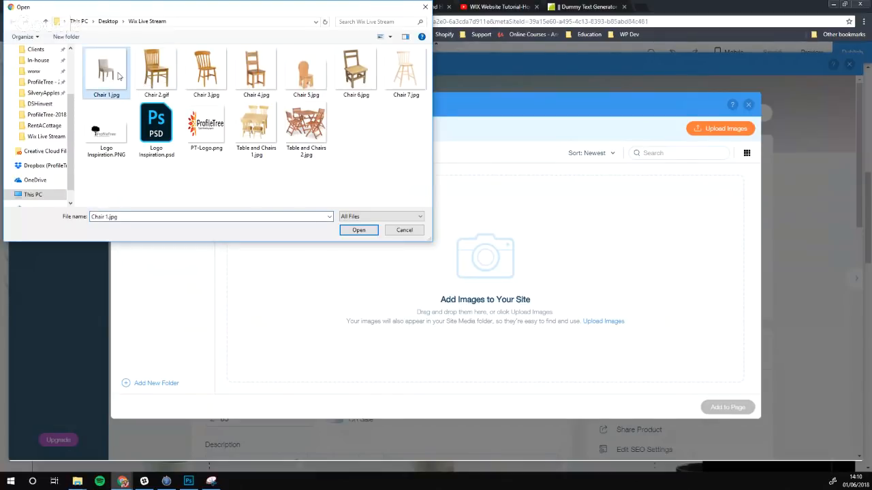
{"action": "left_click", "coordinate": [156, 73], "text": "ctrl"}
{"action": "left_click", "coordinate": [204, 75], "text": "ctrl"}
{"action": "left_click", "coordinate": [256, 74], "text": "ctrl"}
{"action": "left_click", "coordinate": [306, 74], "text": "ctrl"}
{"action": "left_click", "coordinate": [356, 74], "text": "ctrl"}
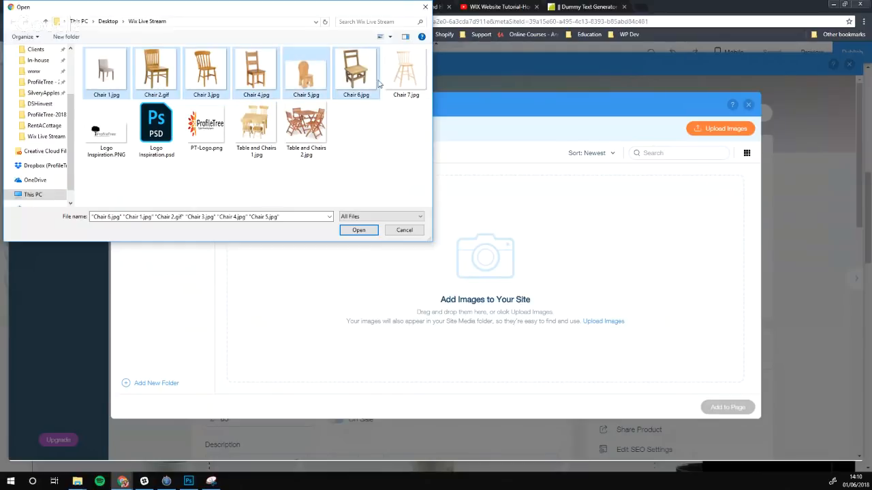
{"action": "left_click", "coordinate": [406, 74], "text": "ctrl"}
{"action": "left_click", "coordinate": [306, 126], "text": "ctrl"}
{"action": "left_click", "coordinate": [271, 128], "text": "ctrl"}
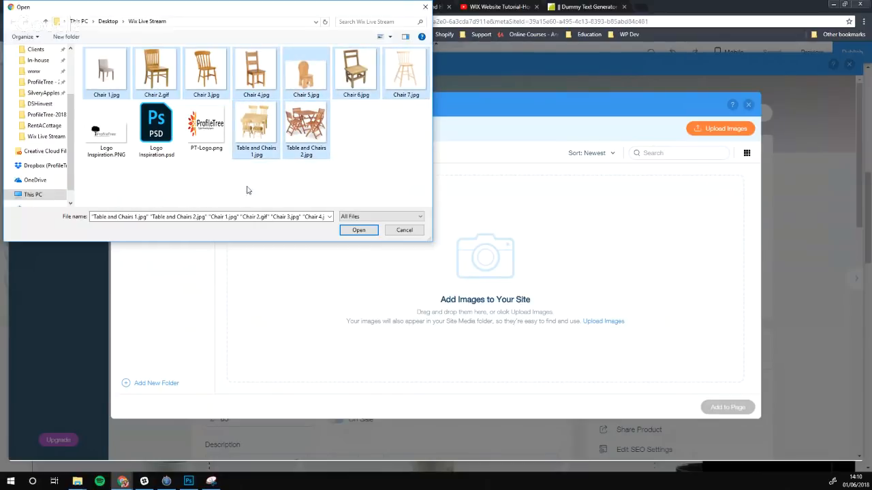
{"action": "left_click", "coordinate": [358, 230]}
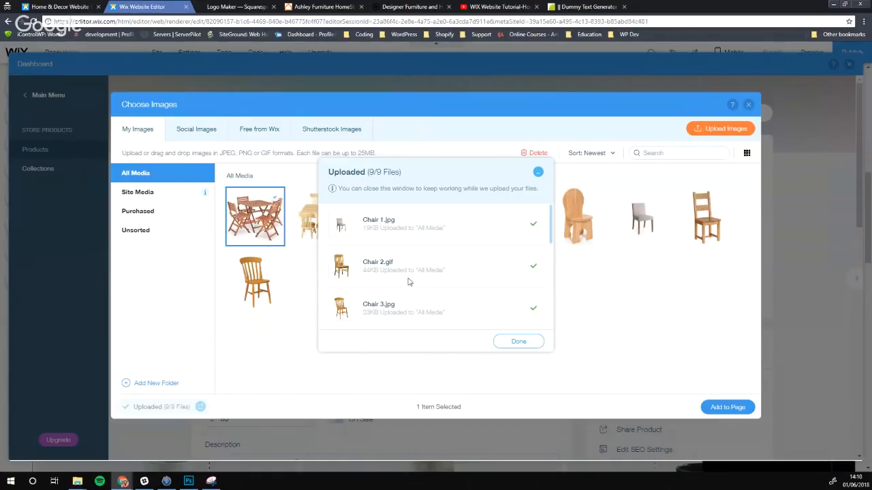
Close the upload summary and leave only the plain brown wooden chair image selected
{"action": "left_click", "coordinate": [519, 343]}
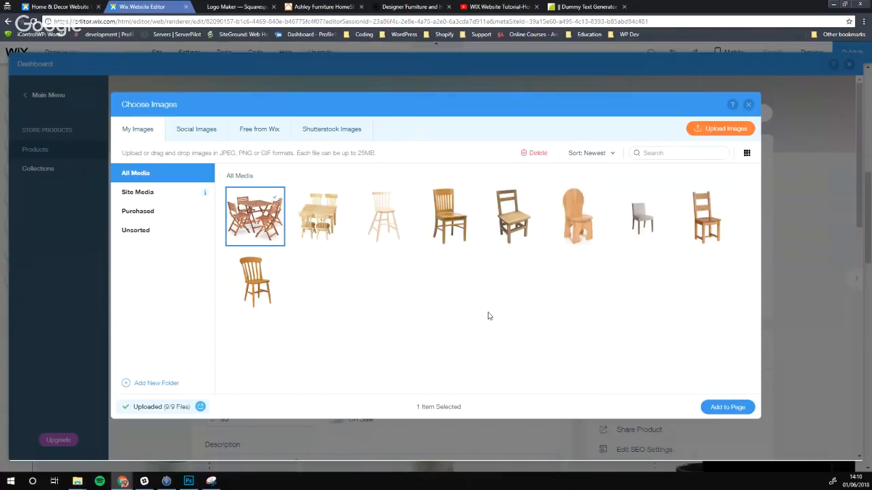
{"action": "left_click", "coordinate": [508, 222]}
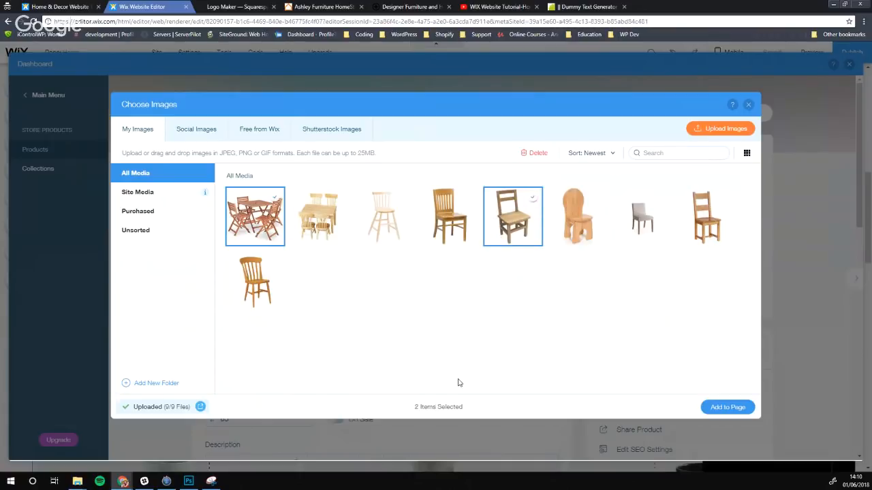
{"action": "left_click", "coordinate": [256, 216]}
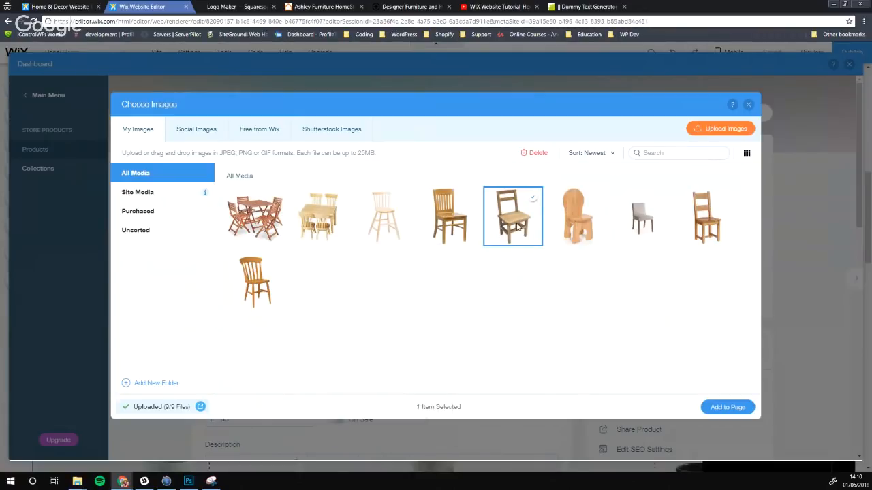
{"action": "left_click", "coordinate": [449, 216]}
{"action": "left_click", "coordinate": [385, 220]}
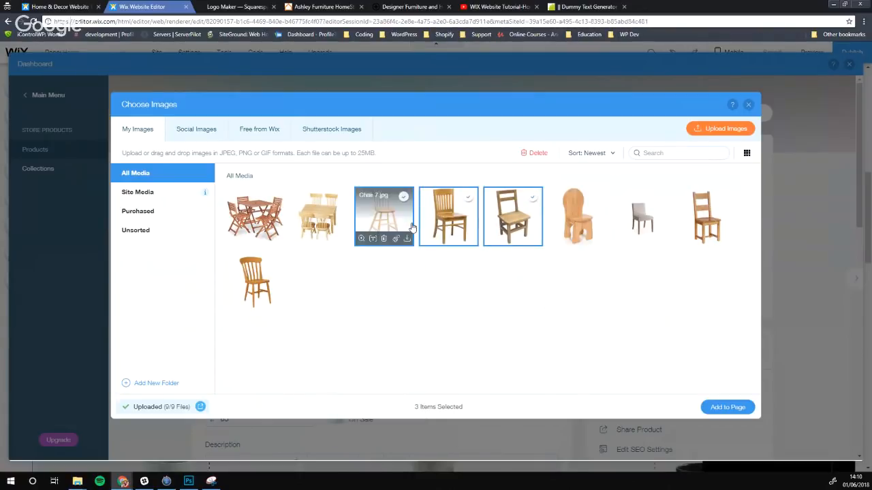
{"action": "left_click", "coordinate": [383, 217]}
{"action": "left_click", "coordinate": [448, 217]}
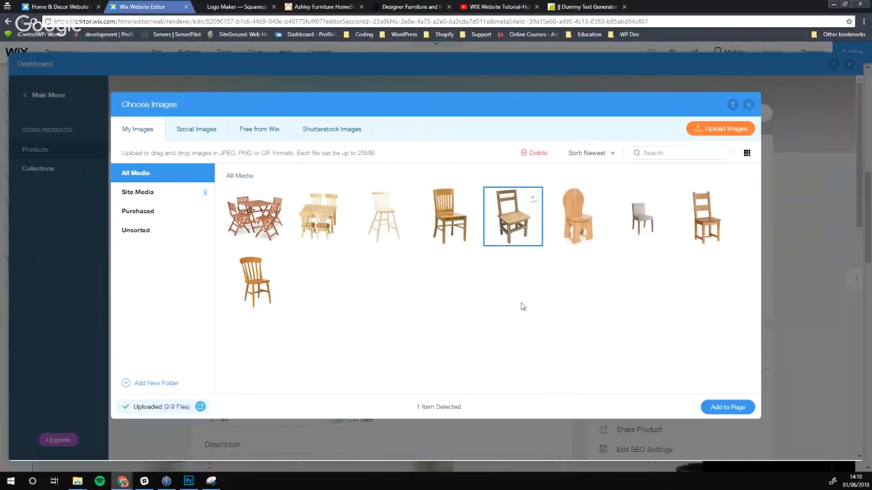
Add the selected wooden chair image to the product
{"action": "left_click", "coordinate": [727, 407]}
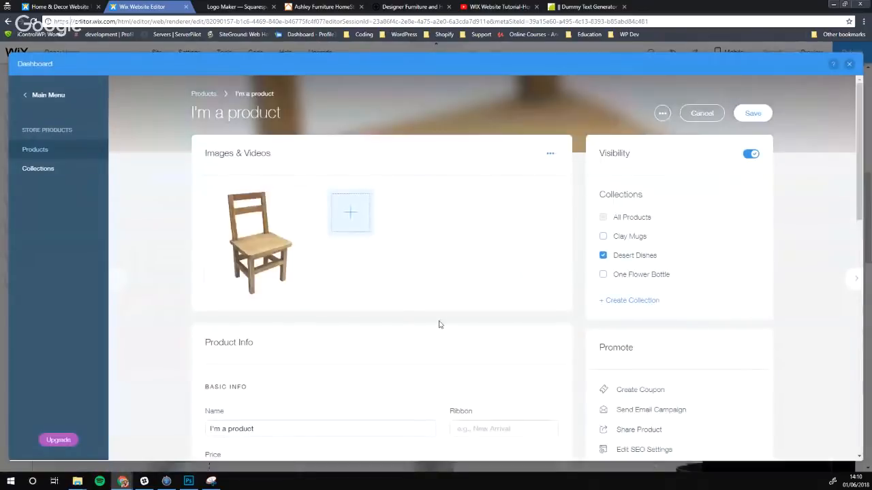
{"action": "mouse_move", "coordinate": [258, 245]}
{"action": "left_click", "coordinate": [352, 216]}
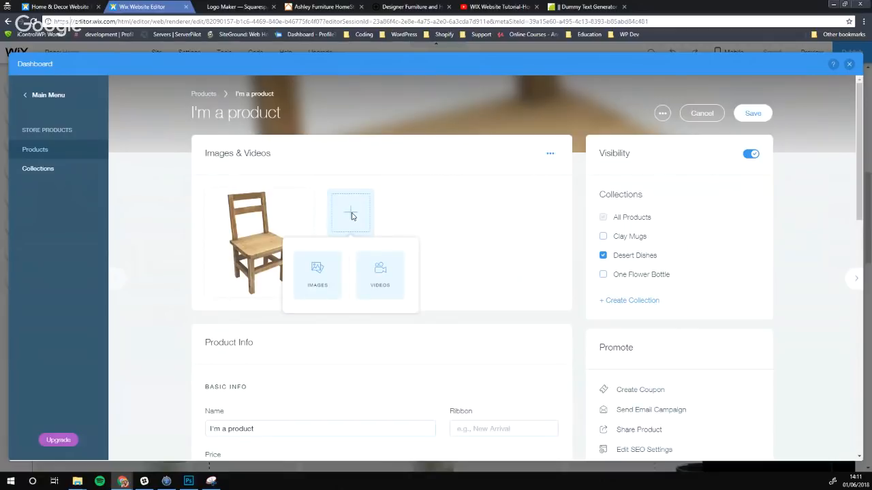
{"action": "left_click", "coordinate": [484, 270]}
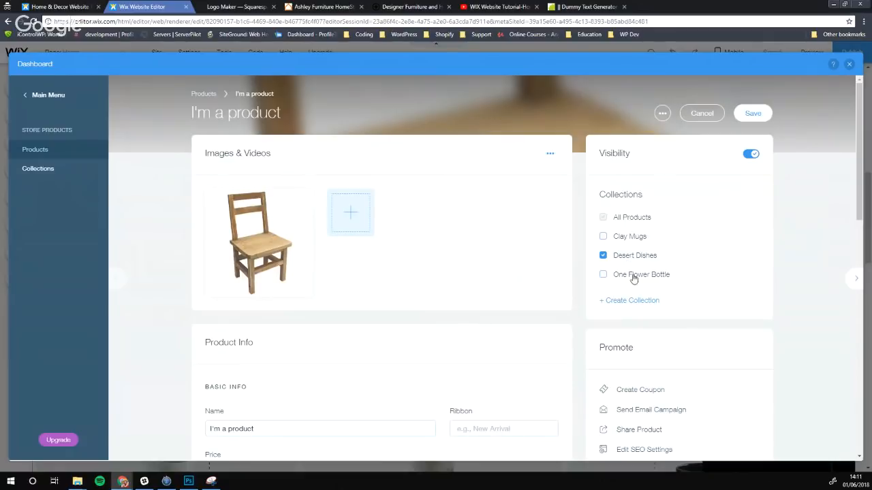
Create a new 'Chairs' collection for the product and remove it from Desert Dishes
{"action": "left_click", "coordinate": [631, 300]}
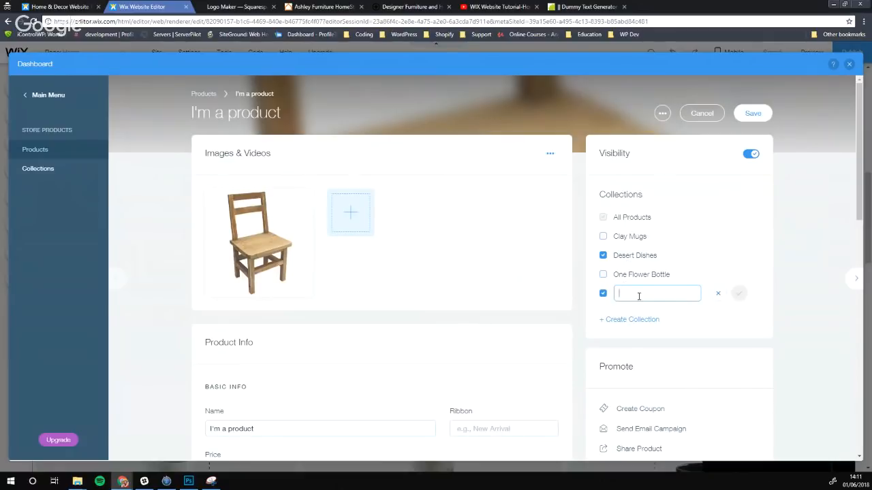
{"action": "type", "text": "Chairs"}
{"action": "left_click", "coordinate": [739, 294]}
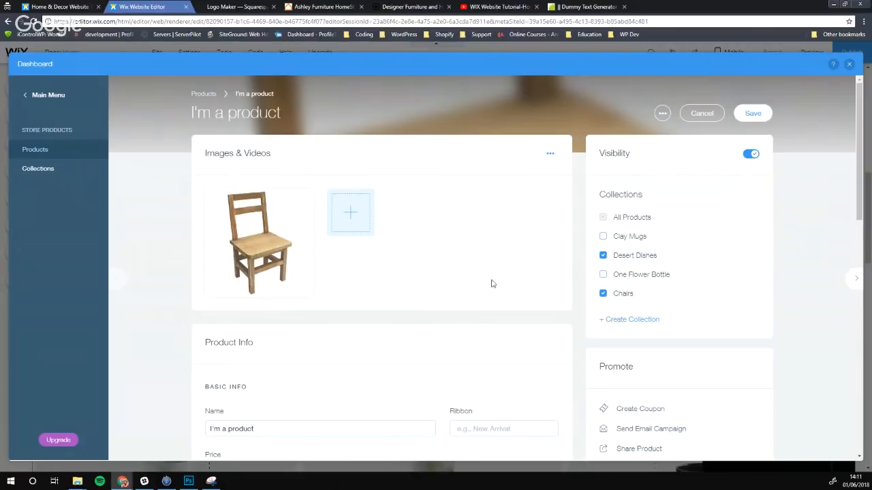
{"action": "left_click", "coordinate": [602, 255]}
{"action": "scroll", "coordinate": [286, 311], "scroll_direction": "down", "scroll_amount": 2}
Rename the product to 'Wooden Chair'
{"action": "left_click", "coordinate": [258, 293]}
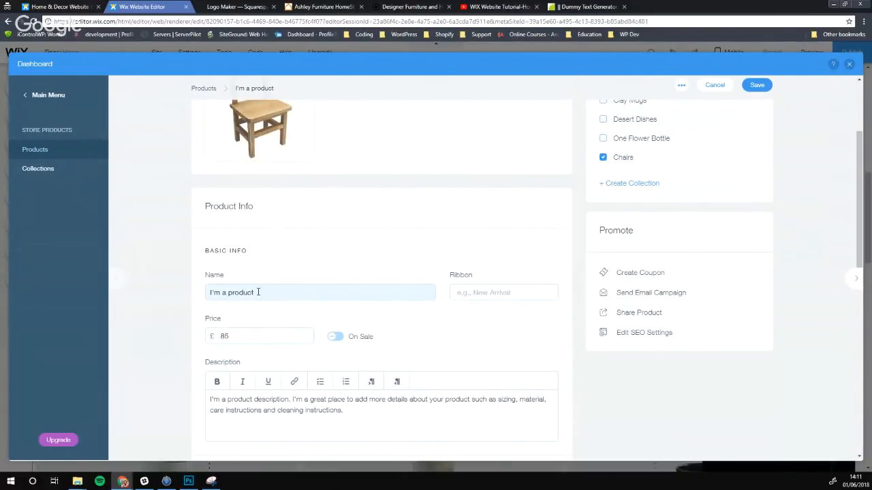
{"action": "left_click_drag", "start_coordinate": [257, 293], "coordinate": [196, 296]}
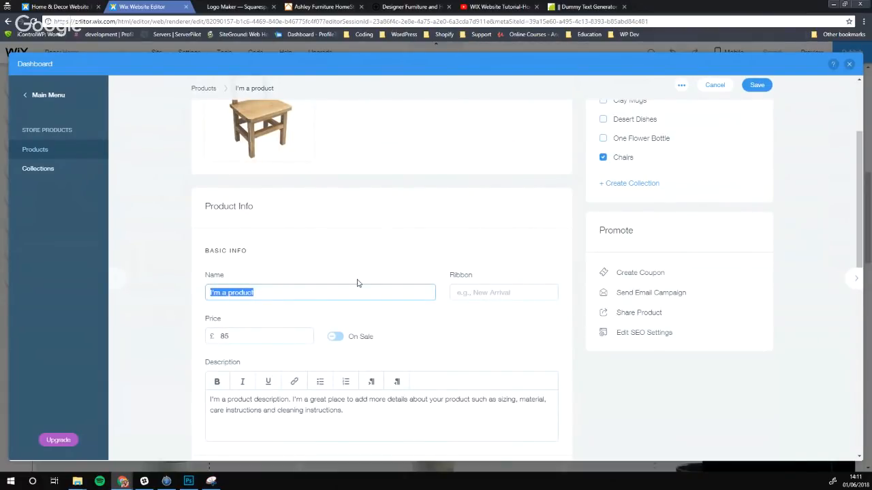
{"action": "type", "text": "Di"}
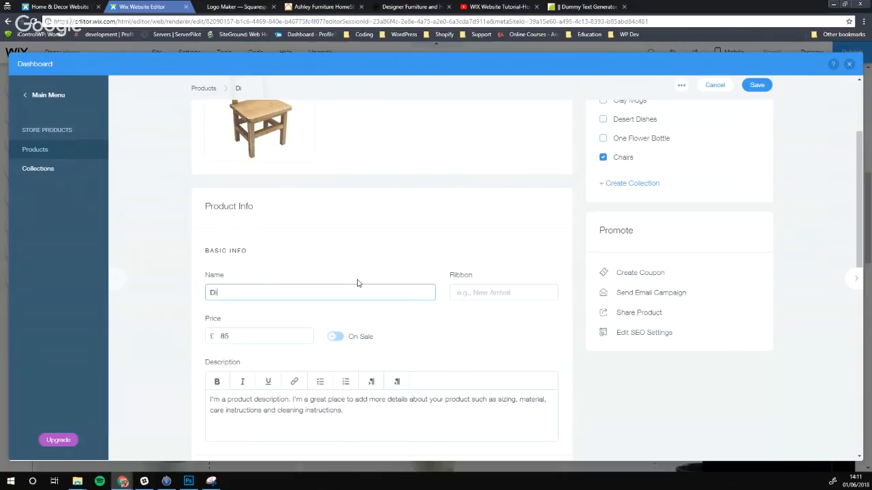
{"action": "type", "text": "n"}
{"action": "key", "text": "BackSpace"}
{"action": "key", "text": "BackSpace"}
{"action": "key", "text": "BackSpace"}
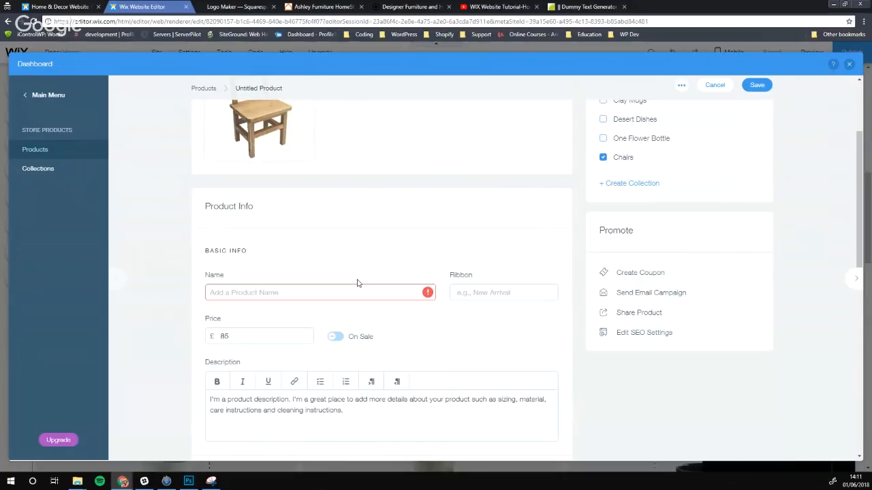
{"action": "type", "text": "w"}
{"action": "key", "text": "BackSpace"}
{"action": "type", "text": "Wooden Chair"}
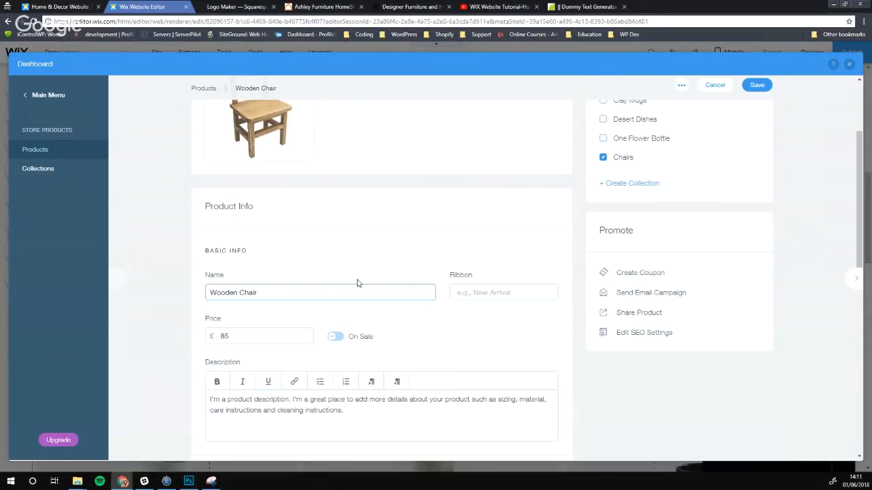
Add a 'New Arrival' ribbon to the product
{"action": "left_click", "coordinate": [483, 292]}
{"action": "scroll", "coordinate": [340, 229], "scroll_direction": "up", "scroll_amount": 2}
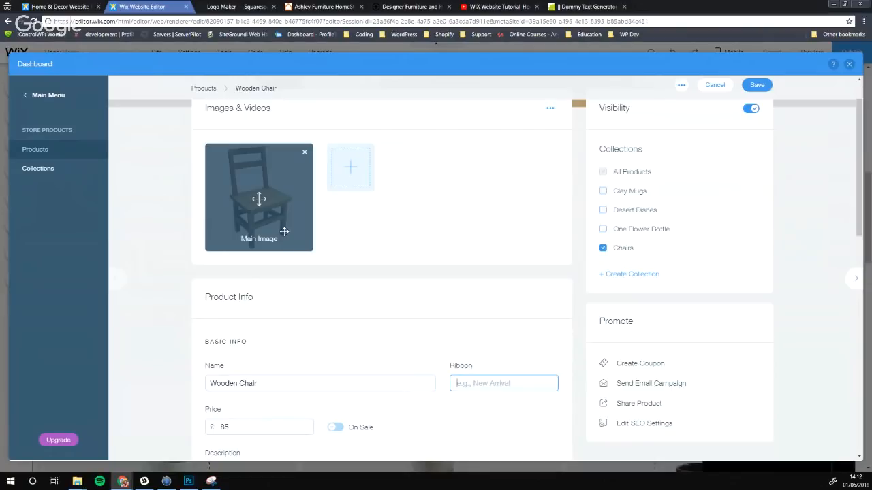
{"action": "type", "text": "New Arr"}
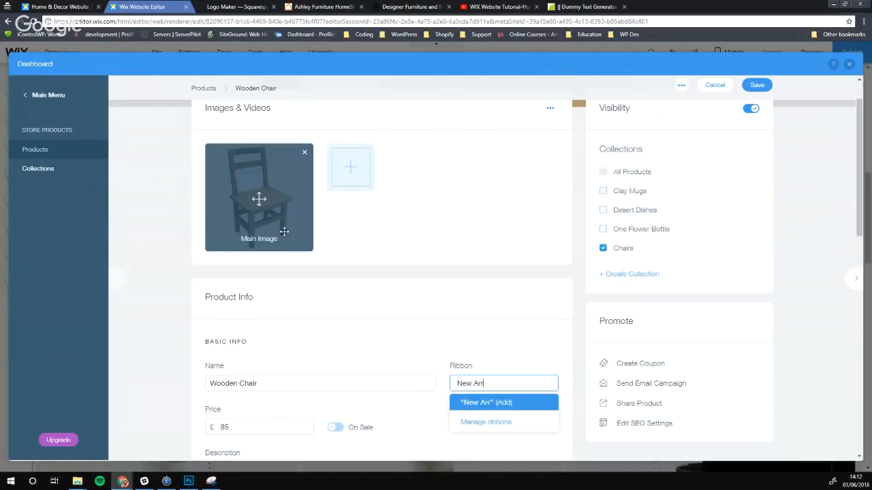
{"action": "type", "text": "ival"}
{"action": "left_click", "coordinate": [482, 405]}
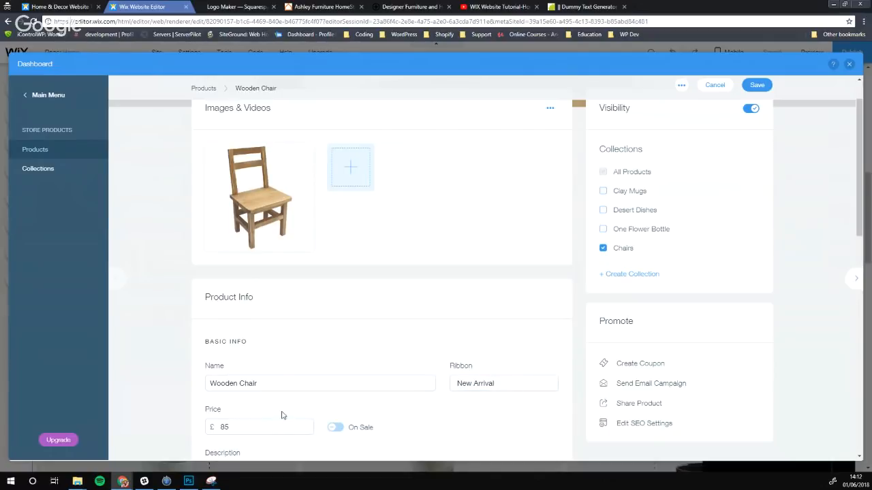
{"action": "scroll", "coordinate": [282, 416], "scroll_direction": "down", "scroll_amount": 3}
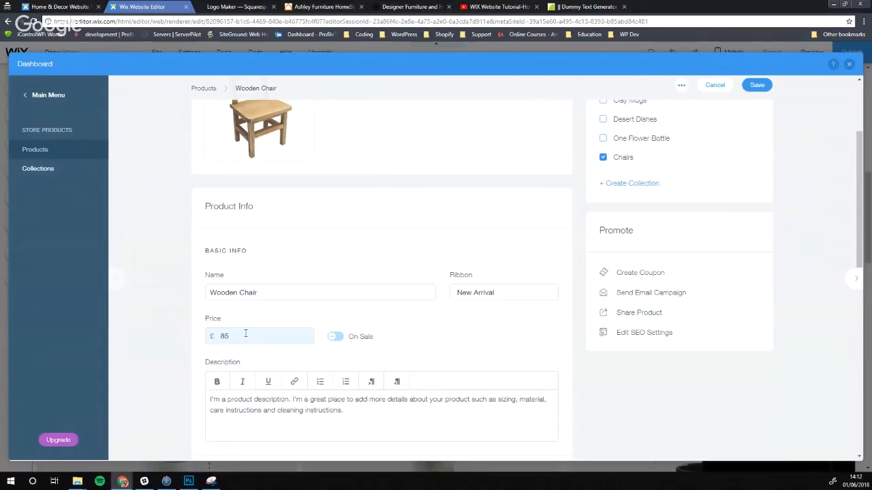
Change the price from 85 to 30 and leave the product not on sale
{"action": "left_click_drag", "start_coordinate": [244, 333], "coordinate": [214, 335]}
{"action": "type", "text": "30"}
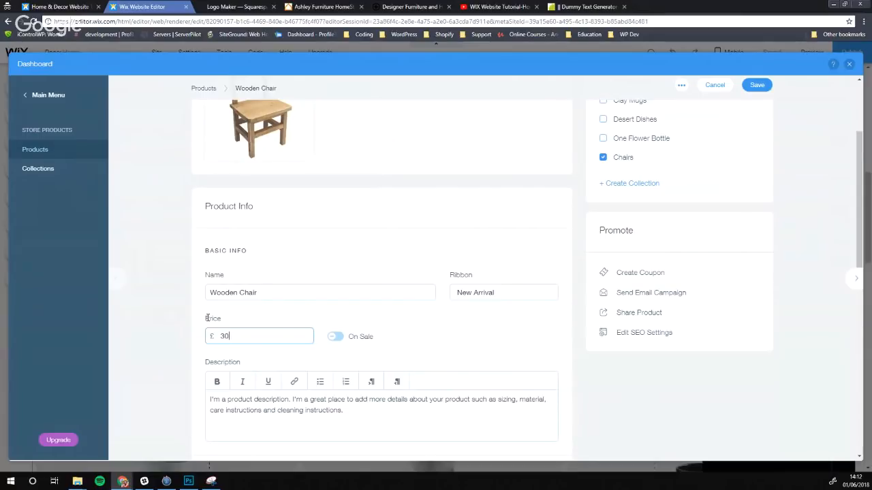
{"action": "left_click", "coordinate": [334, 340]}
{"action": "scroll", "coordinate": [332, 340], "scroll_direction": "down", "scroll_amount": 1}
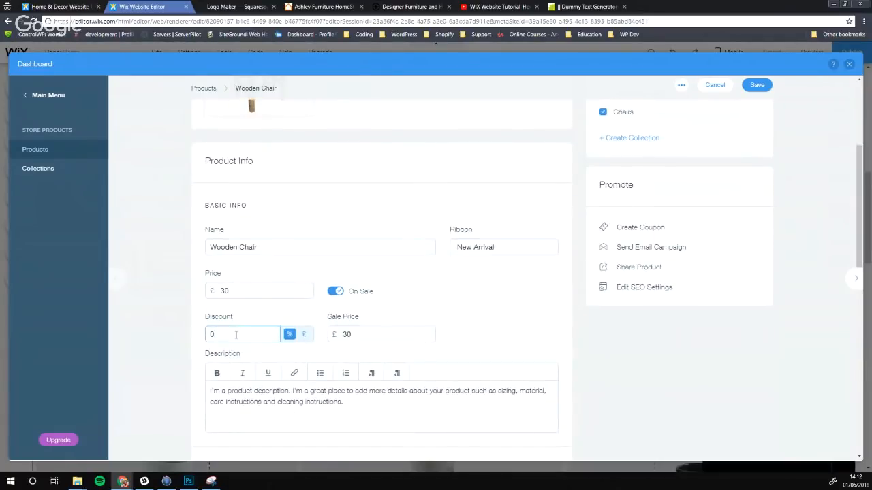
{"action": "left_click", "coordinate": [304, 335]}
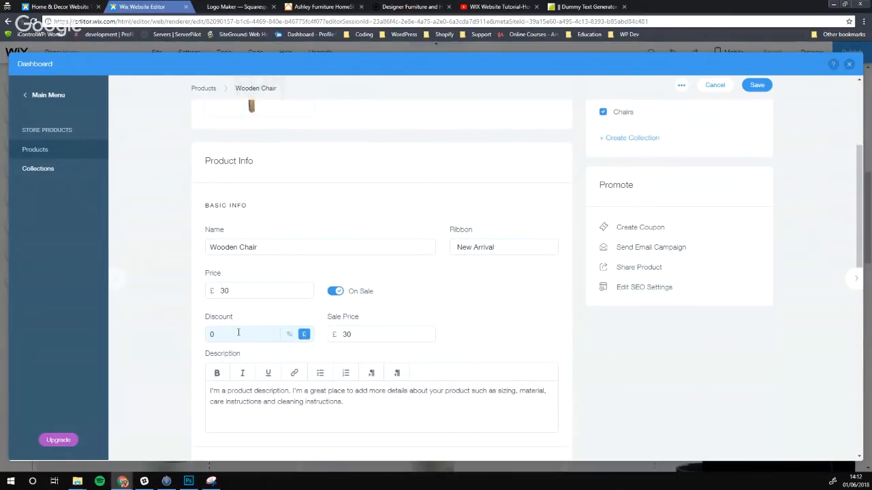
{"action": "scroll", "coordinate": [253, 350], "scroll_direction": "down", "scroll_amount": 2}
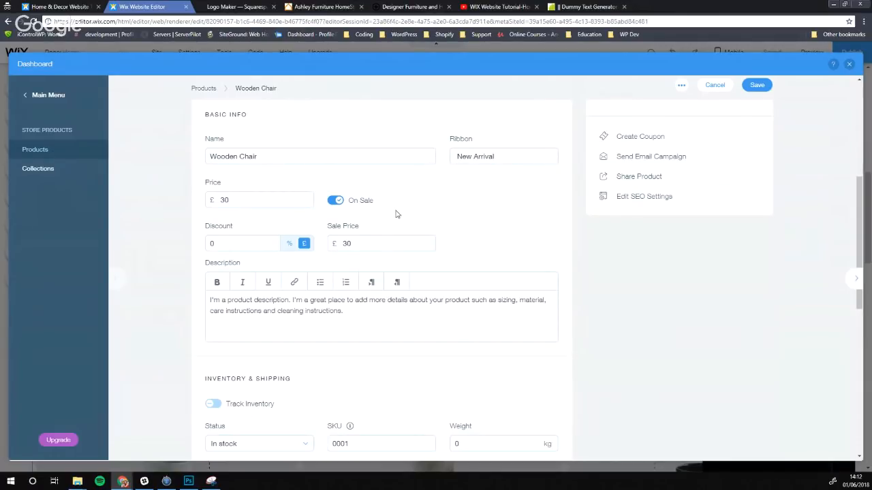
{"action": "left_click", "coordinate": [335, 203]}
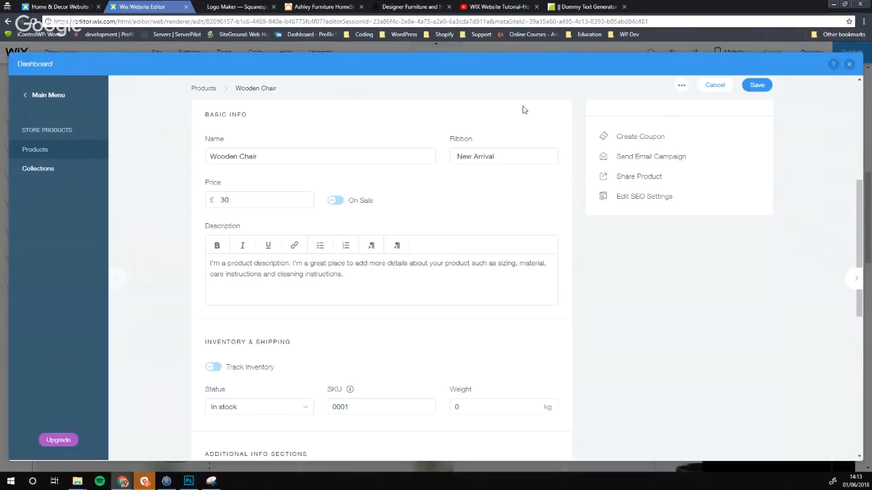
Select two dummy text paragraphs in the generator tab, then select the placeholder description
{"action": "left_click", "coordinate": [579, 7]}
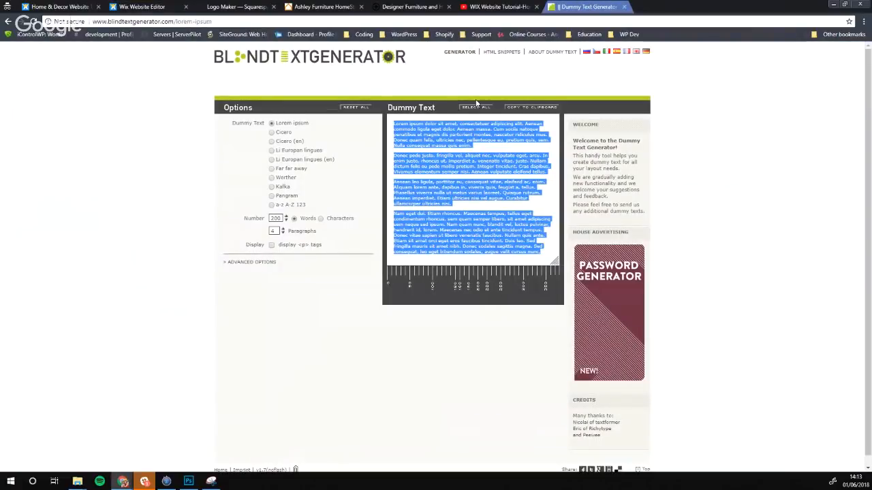
{"action": "left_click_drag", "start_coordinate": [545, 173], "coordinate": [393, 123]}
{"action": "key", "text": "ctrl+c"}
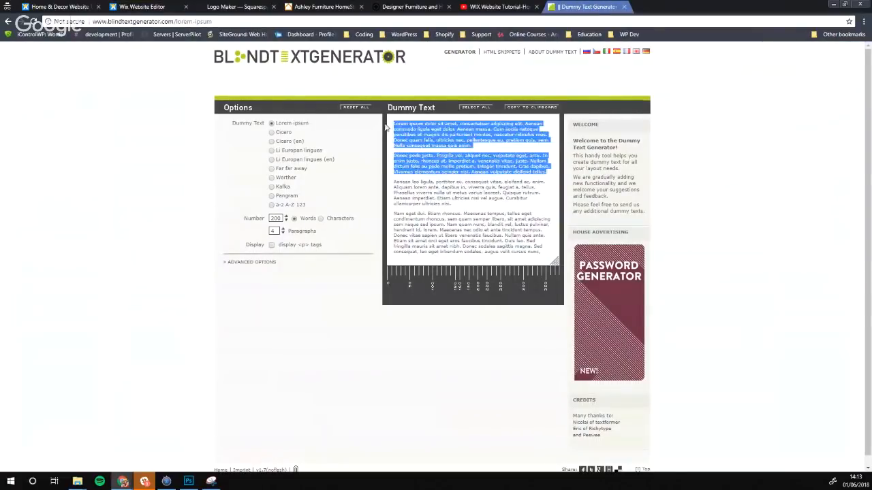
{"action": "left_click", "coordinate": [165, 7]}
{"action": "left_click_drag", "start_coordinate": [340, 286], "coordinate": [212, 266]}
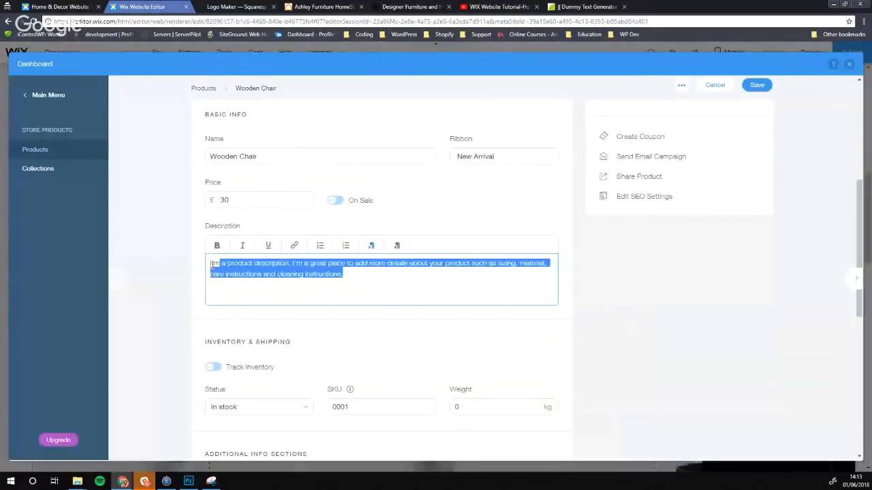
Paste the two lorem ipsum paragraphs over the placeholder description, separating them with a blank line
{"action": "key", "text": "ctrl+v"}
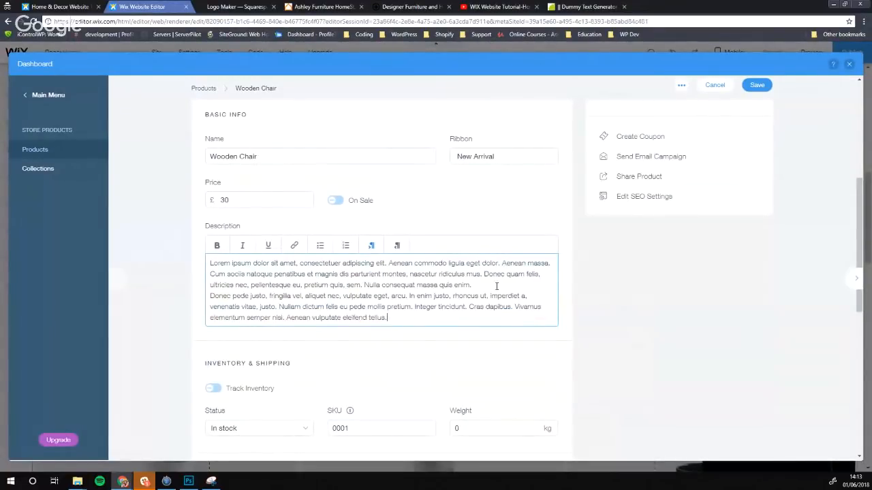
{"action": "left_click", "coordinate": [496, 286]}
{"action": "key", "text": "Return"}
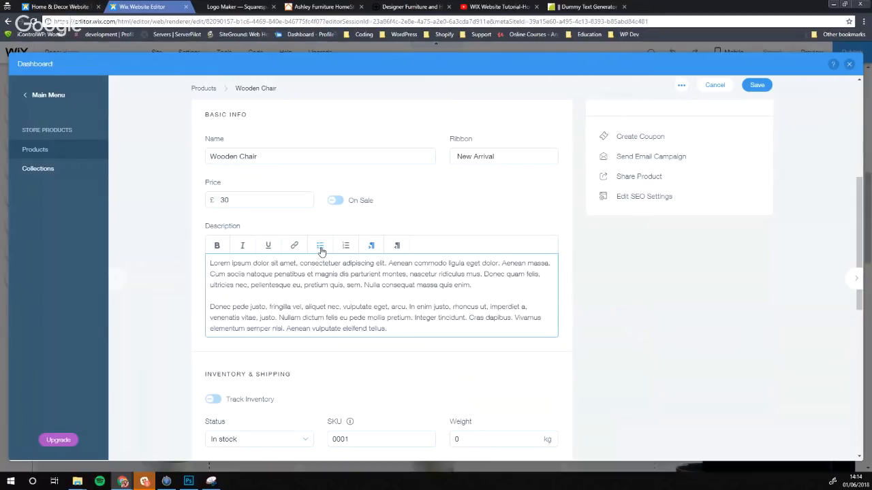
{"action": "scroll", "coordinate": [274, 292], "scroll_direction": "down", "scroll_amount": 2}
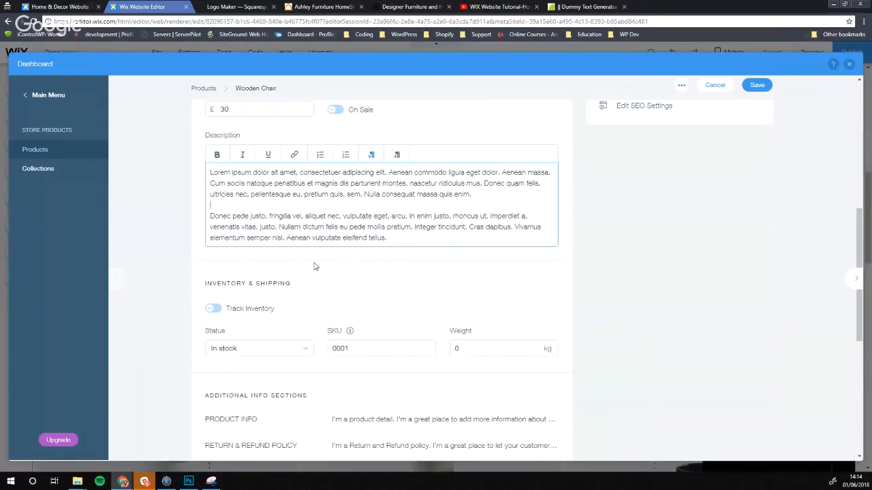
Toggle inventory tracking on and off and set the stock status to Out of stock
{"action": "left_click", "coordinate": [214, 308]}
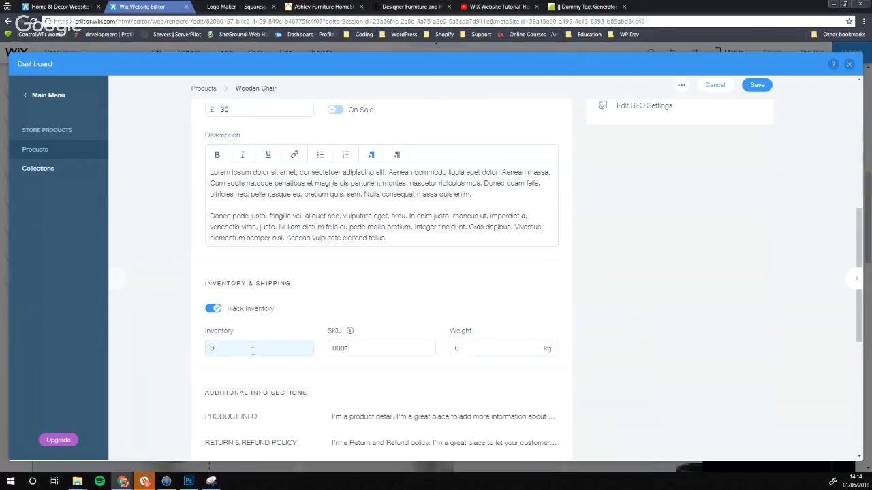
{"action": "left_click", "coordinate": [212, 309]}
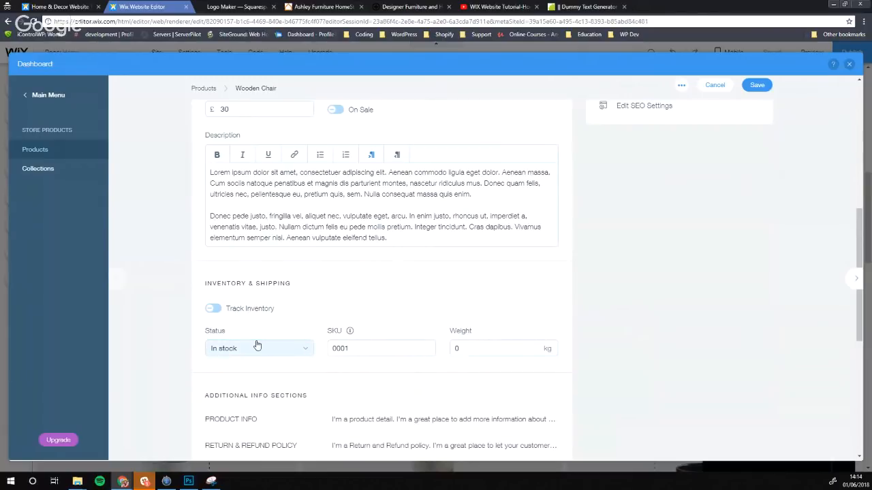
{"action": "left_click", "coordinate": [295, 352]}
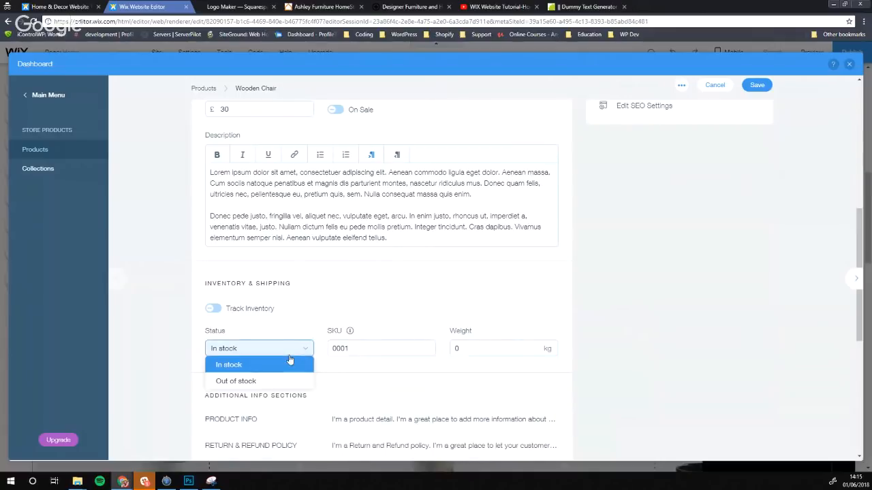
{"action": "left_click", "coordinate": [244, 381]}
{"action": "scroll", "coordinate": [290, 300], "scroll_direction": "up", "scroll_amount": 2}
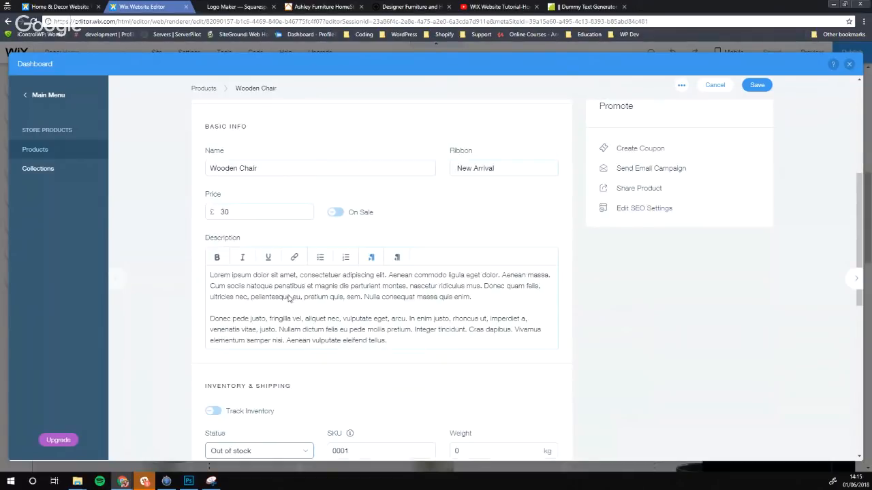
{"action": "scroll", "coordinate": [429, 196], "scroll_direction": "up", "scroll_amount": 2}
{"action": "scroll", "coordinate": [297, 228], "scroll_direction": "down", "scroll_amount": 2}
{"action": "scroll", "coordinate": [293, 239], "scroll_direction": "down", "scroll_amount": 2}
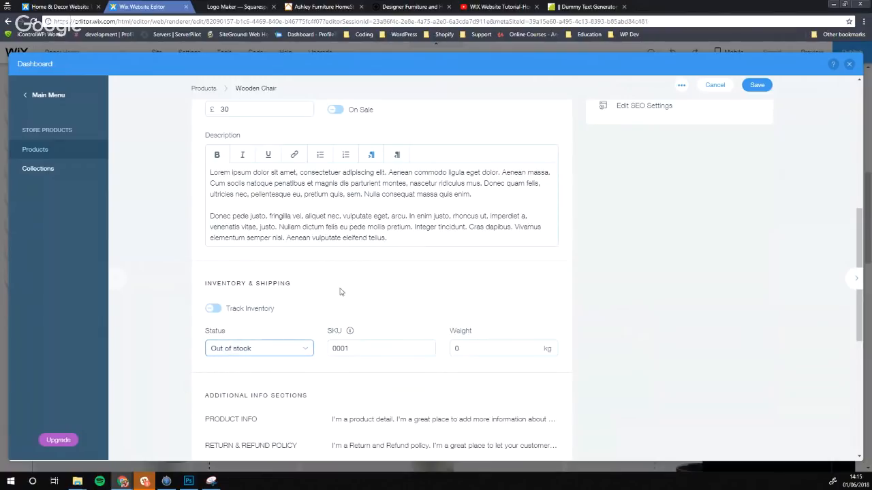
Change the Wooden Chair's stock status to In stock and click into the Weight field
{"action": "left_click", "coordinate": [226, 351]}
{"action": "left_click", "coordinate": [238, 365]}
{"action": "mouse_move", "coordinate": [350, 333]}
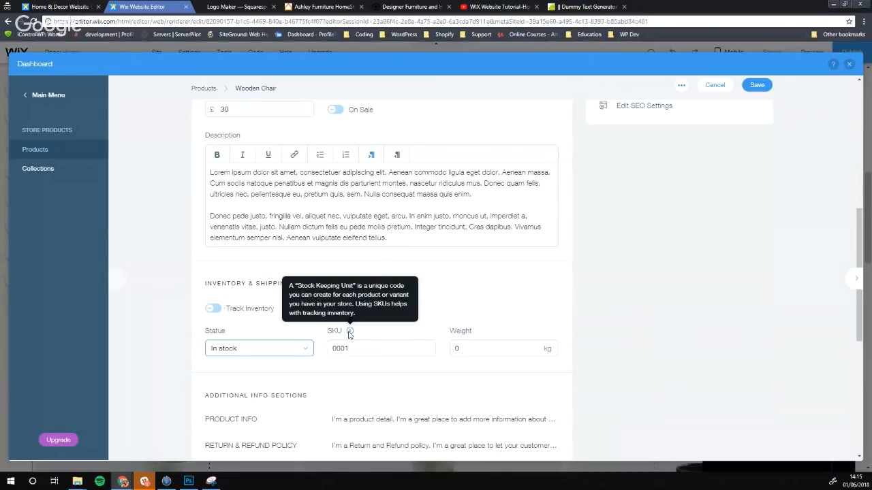
{"action": "left_click", "coordinate": [463, 346]}
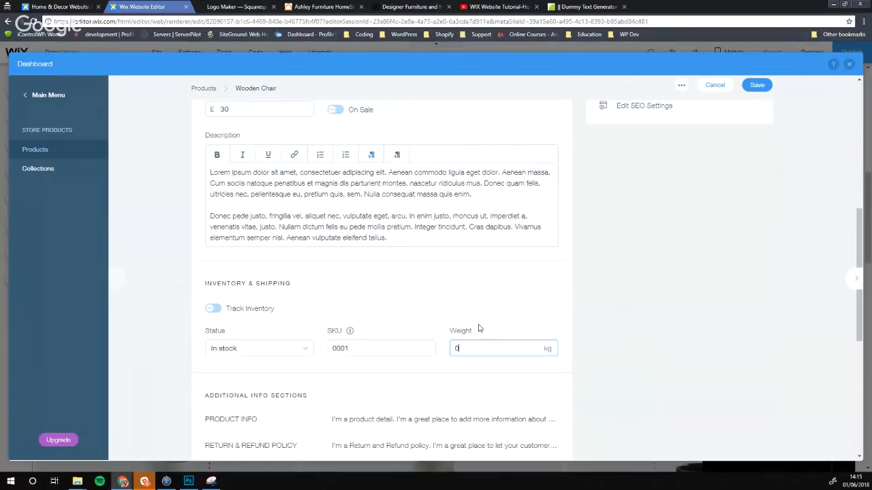
{"action": "scroll", "coordinate": [480, 328], "scroll_direction": "down", "scroll_amount": 1}
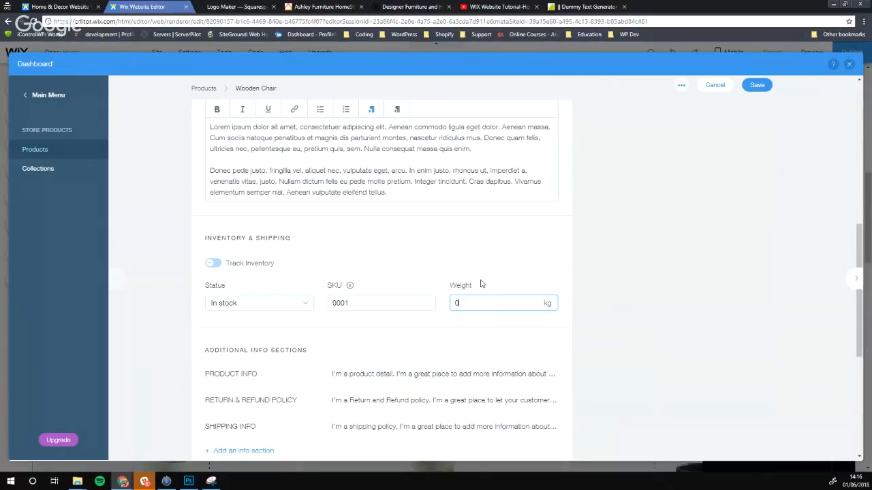
{"action": "scroll", "coordinate": [297, 255], "scroll_direction": "down", "scroll_amount": 3}
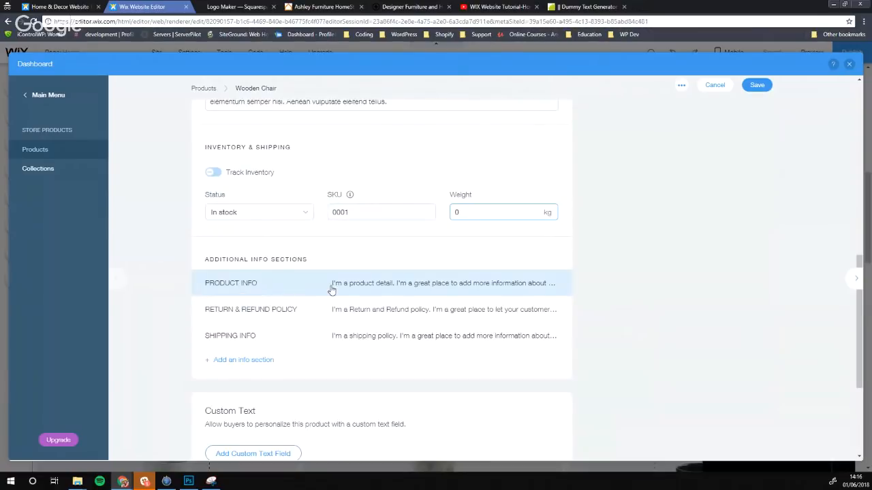
{"action": "left_click", "coordinate": [392, 291]}
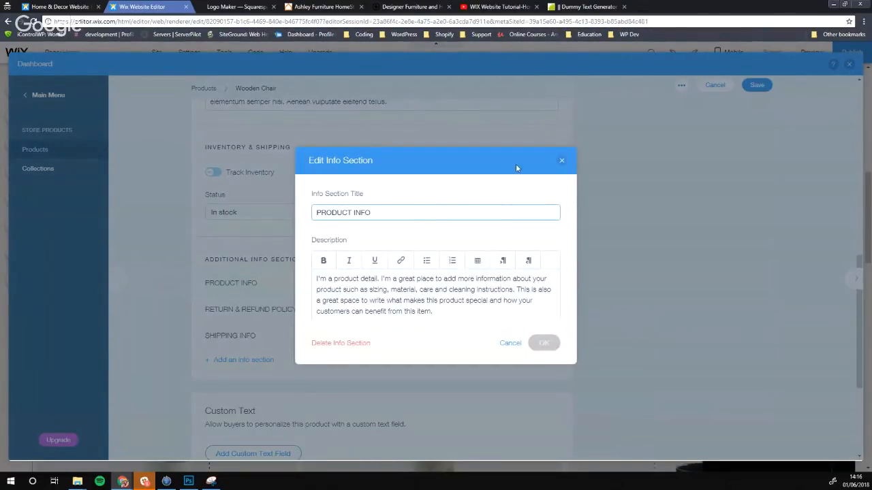
{"action": "left_click", "coordinate": [562, 160]}
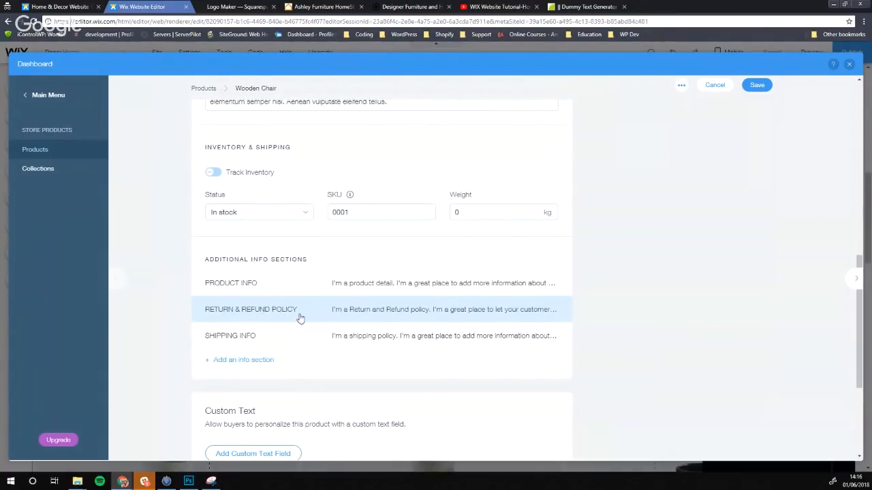
{"action": "left_click", "coordinate": [347, 313]}
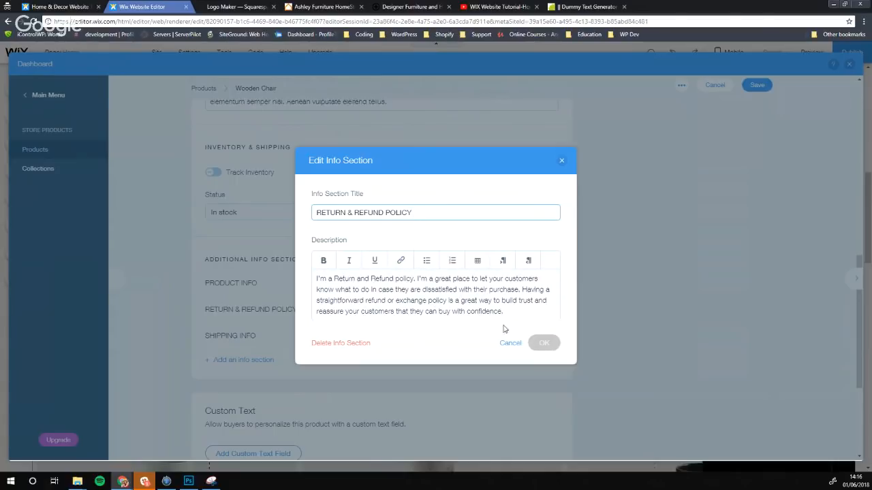
{"action": "left_click", "coordinate": [562, 160]}
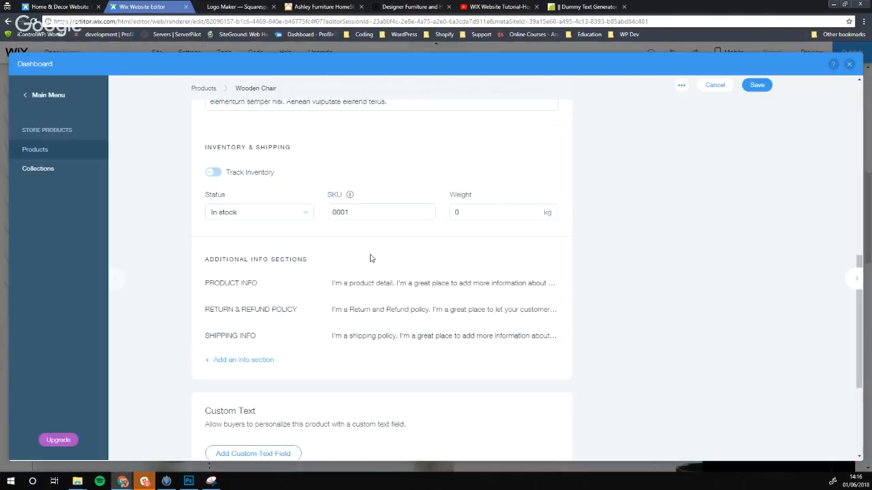
{"action": "scroll", "coordinate": [371, 259], "scroll_direction": "down", "scroll_amount": 2}
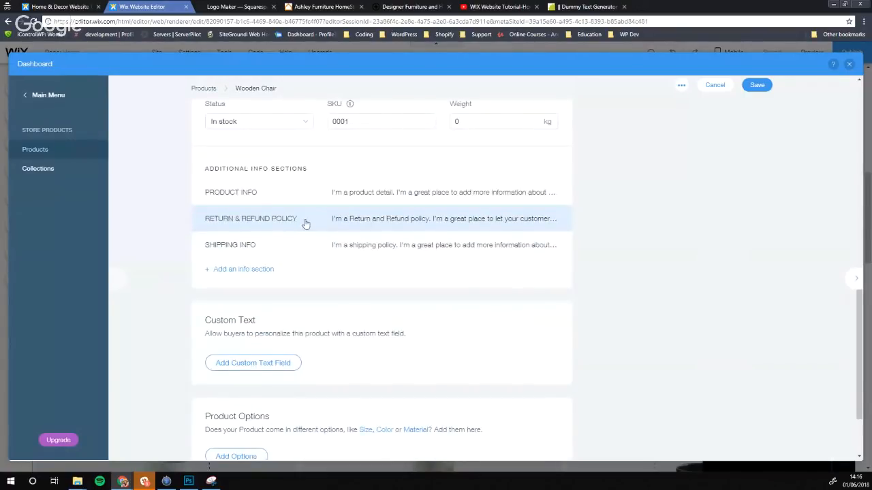
{"action": "scroll", "coordinate": [303, 225], "scroll_direction": "down", "scroll_amount": 1}
{"action": "scroll", "coordinate": [307, 213], "scroll_direction": "down", "scroll_amount": 1}
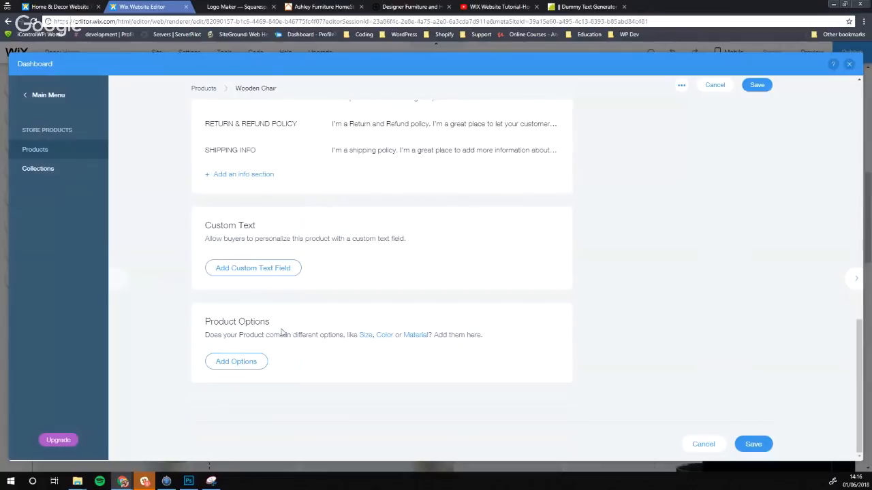
{"action": "left_click", "coordinate": [252, 362]}
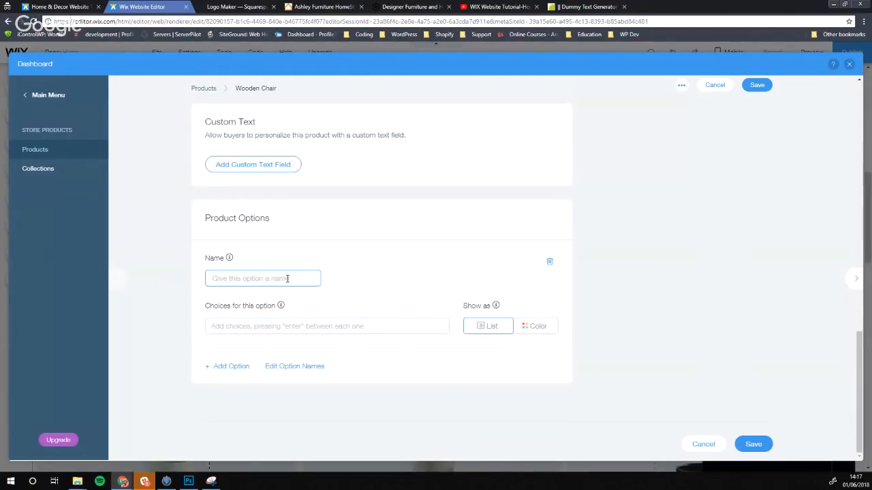
{"action": "type", "text": "Color"}
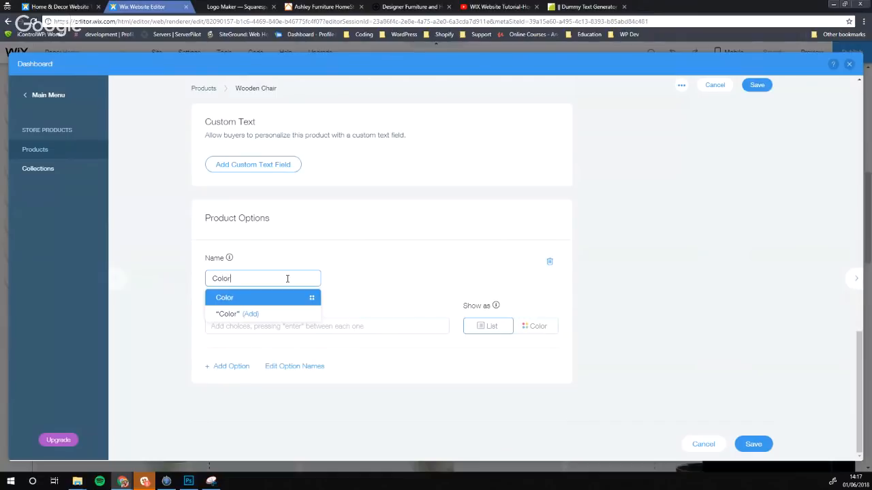
{"action": "key", "text": "Return"}
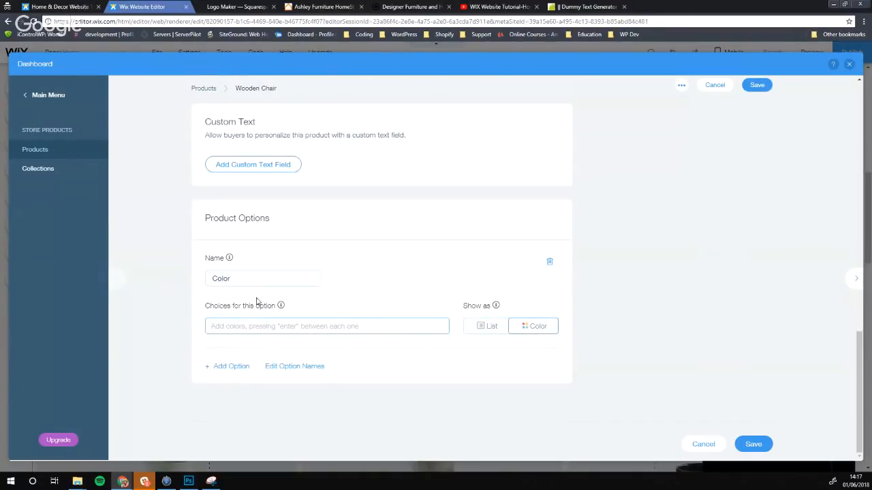
{"action": "left_click", "coordinate": [229, 279]}
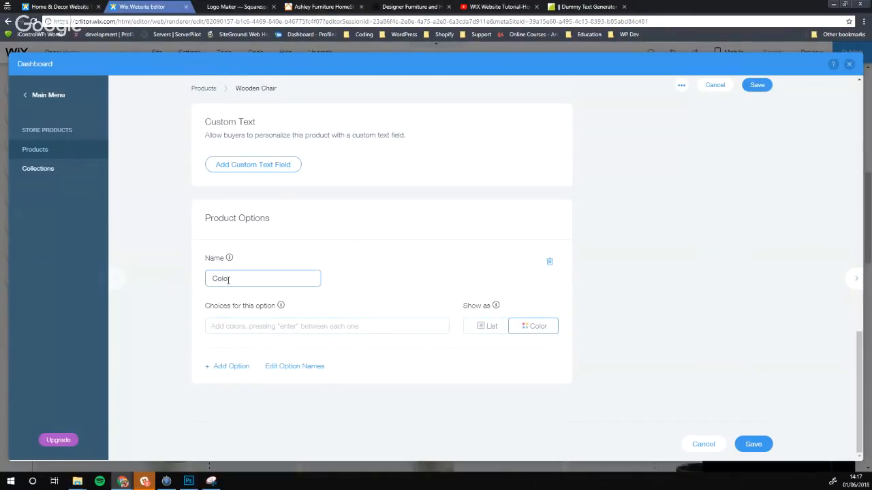
{"action": "type", "text": "u"}
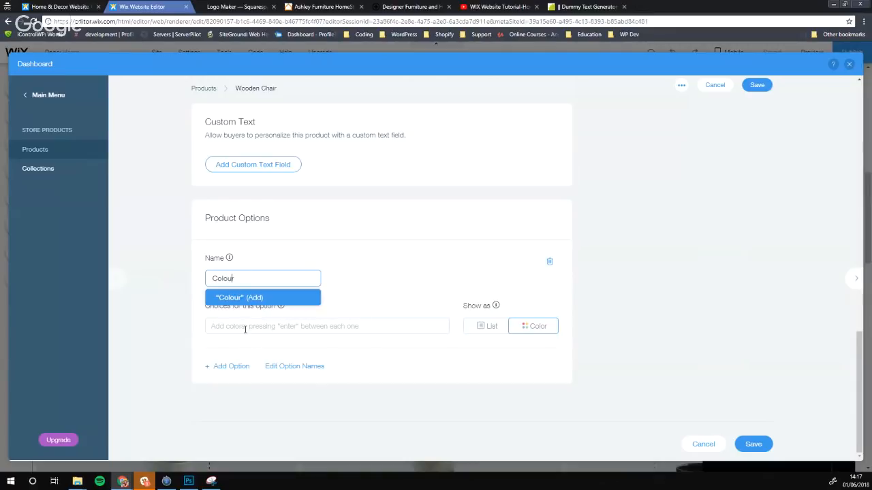
{"action": "left_click", "coordinate": [245, 330]}
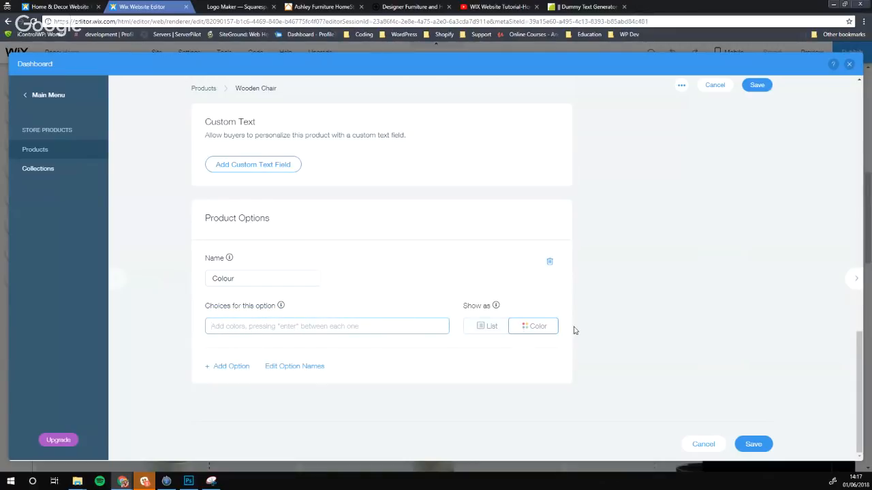
{"action": "left_click", "coordinate": [528, 329]}
{"action": "left_click", "coordinate": [504, 329]}
{"action": "left_click", "coordinate": [541, 328]}
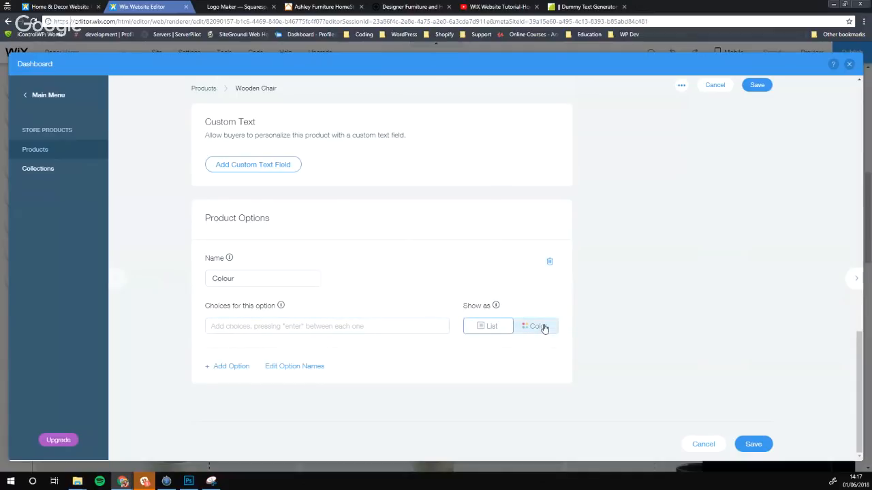
{"action": "left_click", "coordinate": [550, 264]}
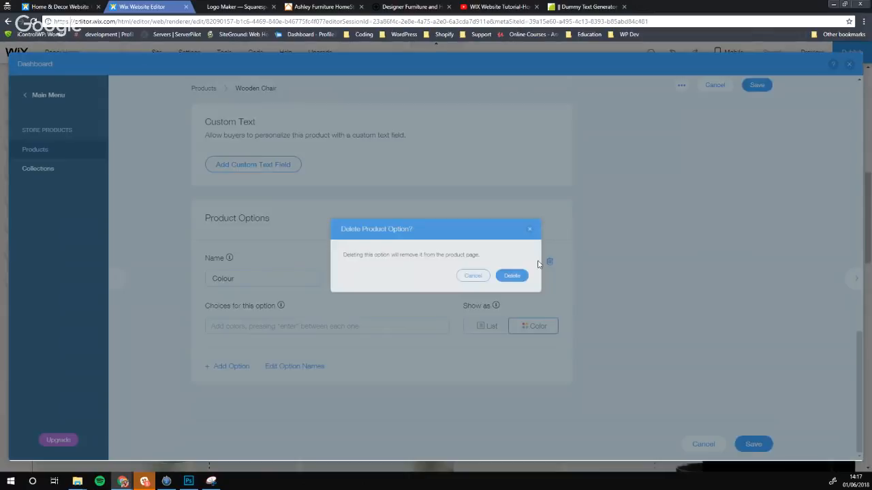
{"action": "left_click", "coordinate": [538, 280]}
{"action": "scroll", "coordinate": [408, 314], "scroll_direction": "up", "scroll_amount": 3}
{"action": "scroll", "coordinate": [429, 310], "scroll_direction": "up", "scroll_amount": 10}
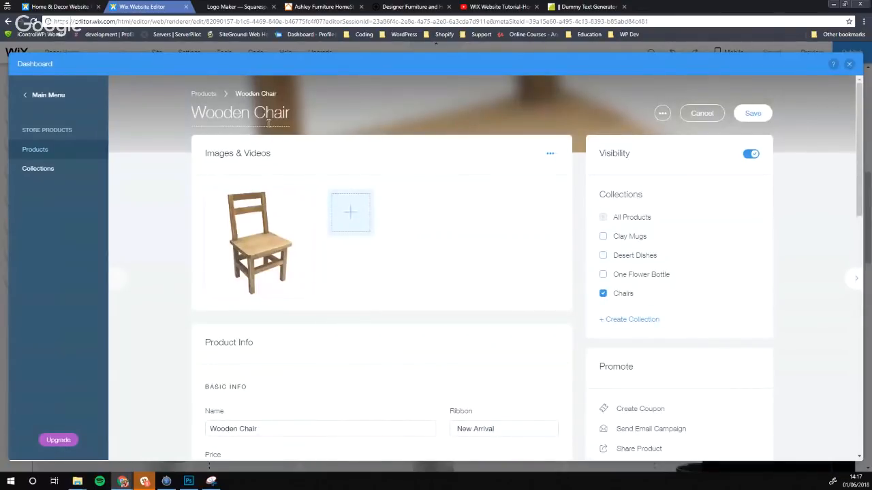
Save the Wooden Chair product and dismiss the Connect Payment Methods reminder in the Products list
{"action": "mouse_move", "coordinate": [293, 249]}
{"action": "scroll", "coordinate": [306, 286], "scroll_direction": "down", "scroll_amount": 2}
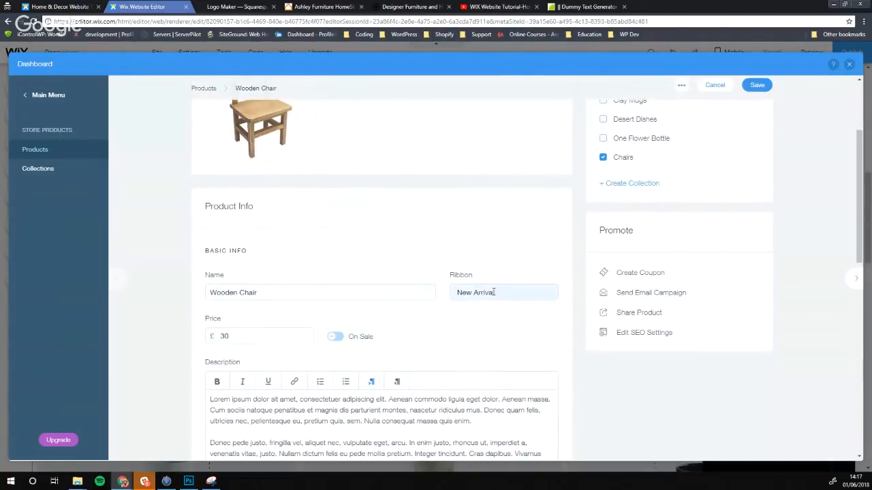
{"action": "scroll", "coordinate": [411, 370], "scroll_direction": "down", "scroll_amount": 2}
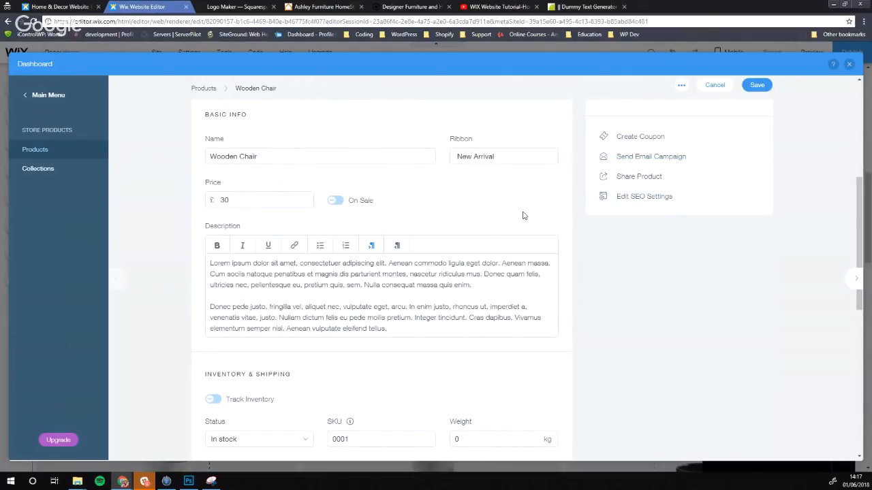
{"action": "scroll", "coordinate": [470, 253], "scroll_direction": "up", "scroll_amount": 2}
{"action": "scroll", "coordinate": [443, 247], "scroll_direction": "down", "scroll_amount": 3}
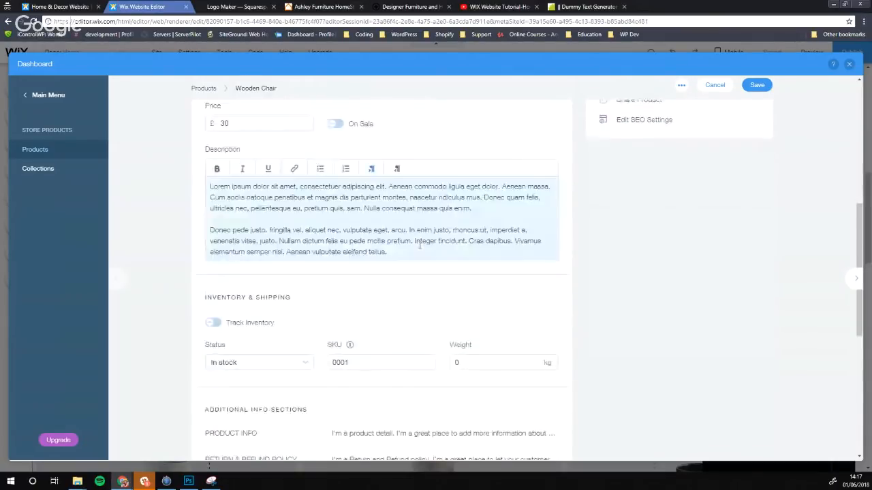
{"action": "scroll", "coordinate": [420, 246], "scroll_direction": "down", "scroll_amount": 1}
{"action": "scroll", "coordinate": [700, 234], "scroll_direction": "up", "scroll_amount": 5}
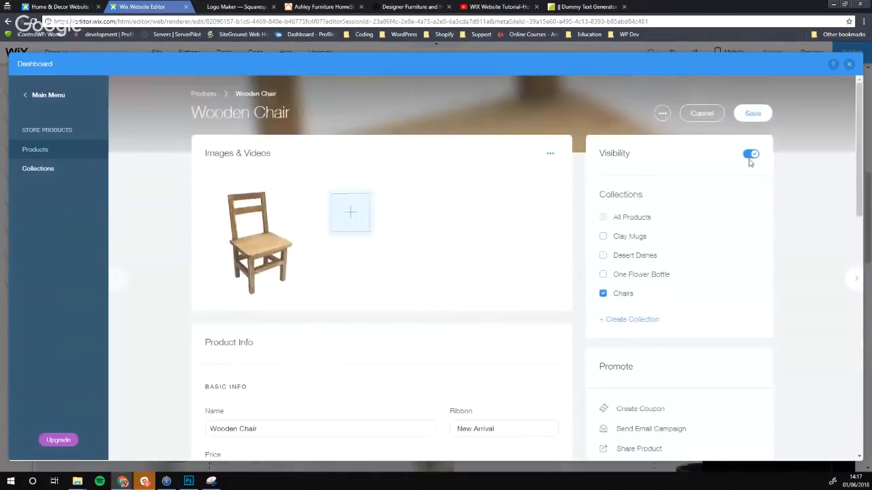
{"action": "left_click", "coordinate": [753, 114]}
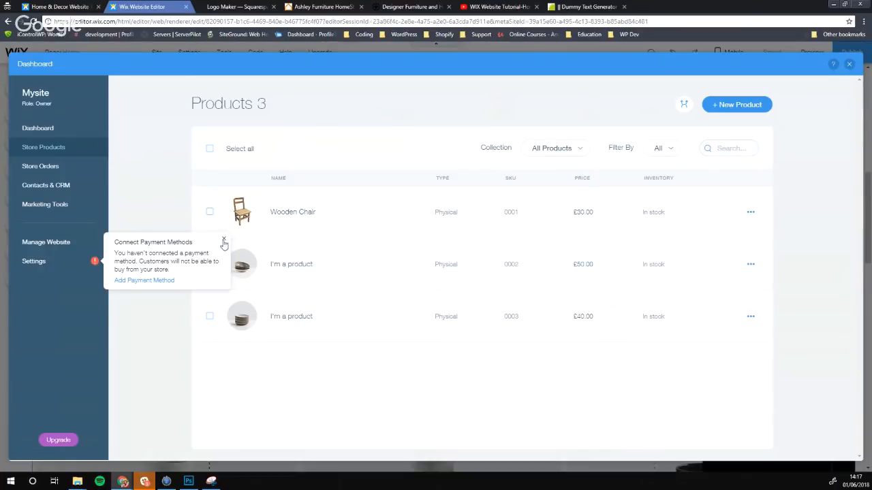
{"action": "left_click", "coordinate": [223, 242]}
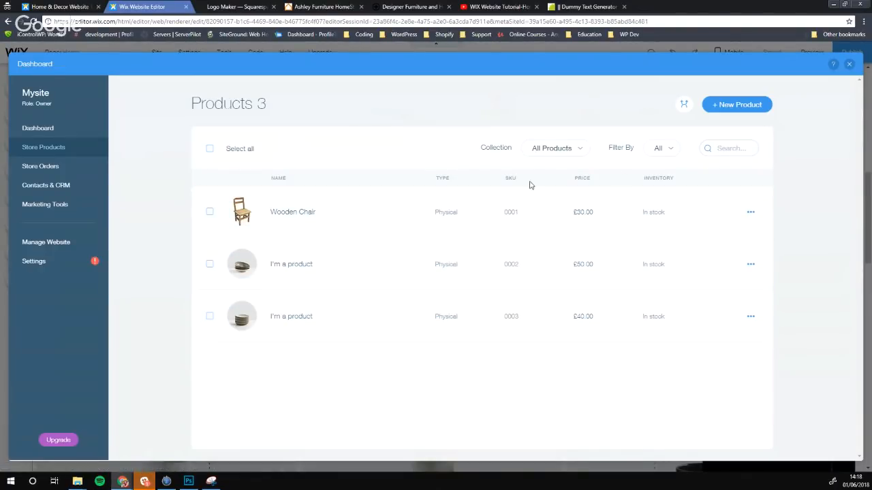
Return to the editor, try stretching the product gallery taller (undone both times), then save the site
{"action": "left_click", "coordinate": [848, 64]}
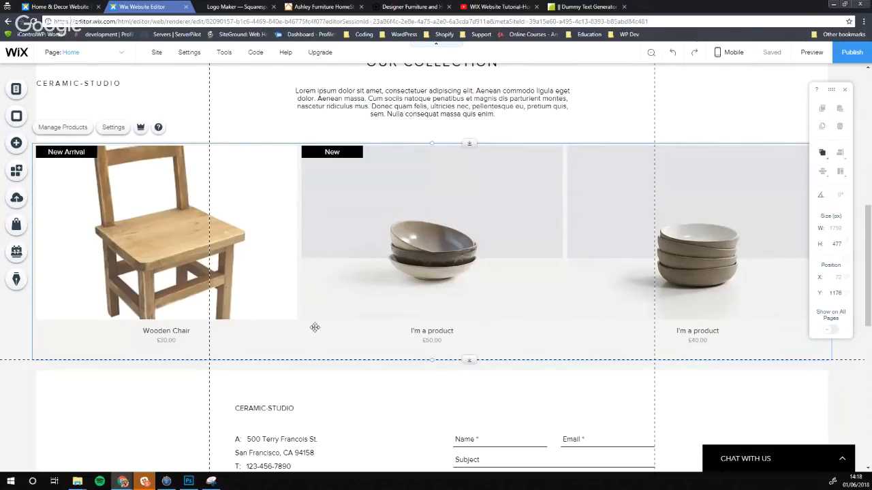
{"action": "left_click_drag", "start_coordinate": [433, 360], "coordinate": [434, 443]}
{"action": "key", "text": "ctrl+z"}
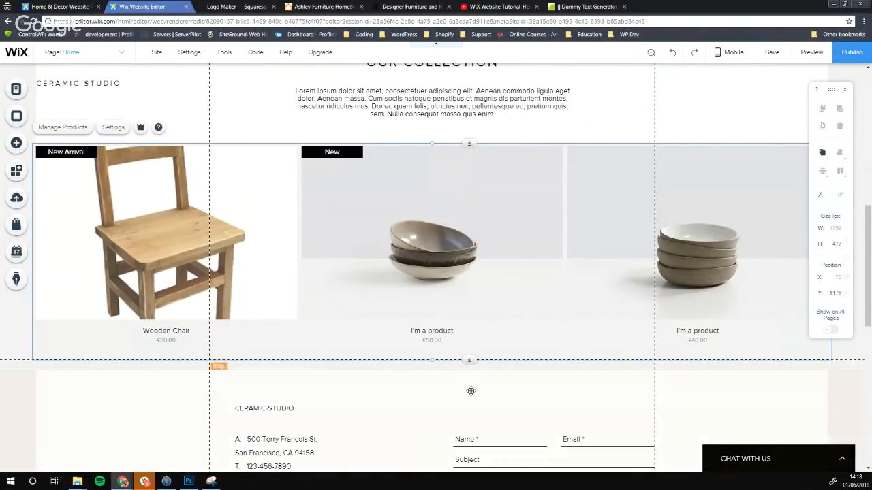
{"action": "left_click_drag", "start_coordinate": [470, 359], "coordinate": [468, 471]}
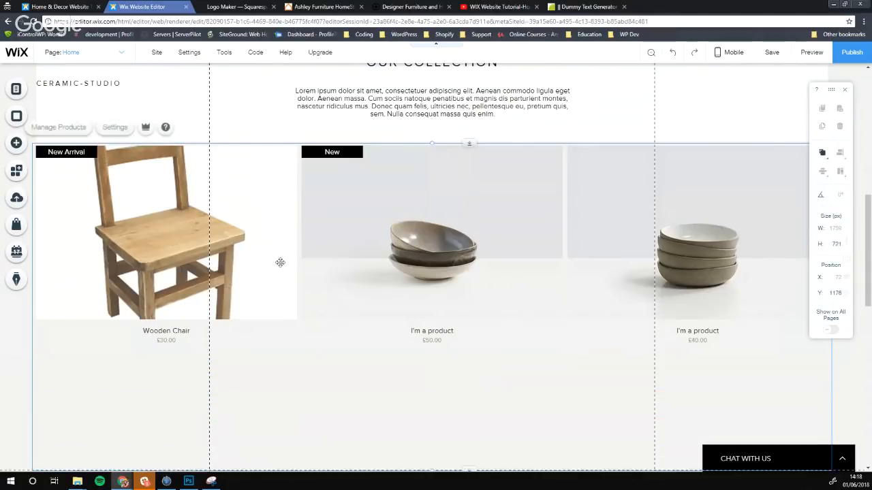
{"action": "key", "text": "ctrl+z"}
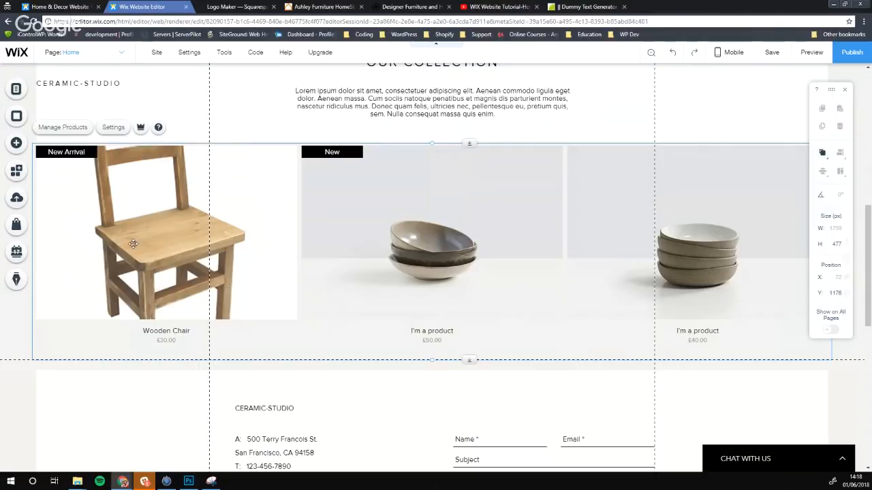
{"action": "left_click", "coordinate": [21, 334]}
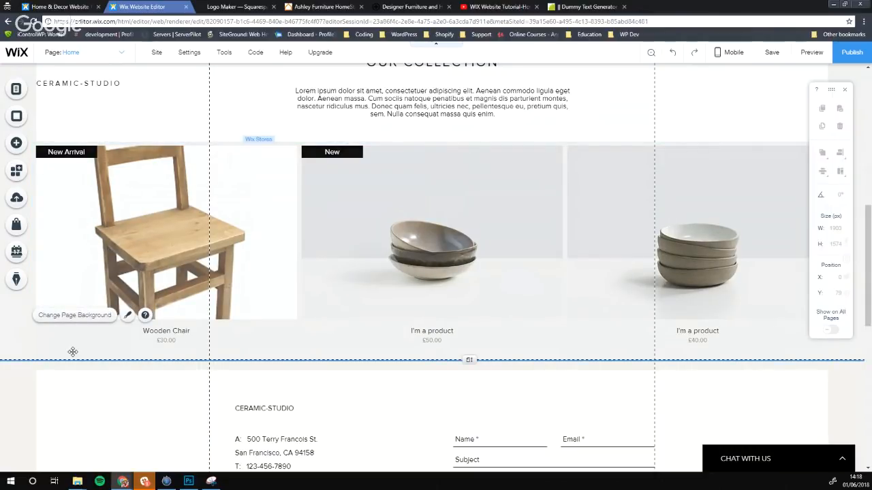
{"action": "key", "text": "ctrl+s"}
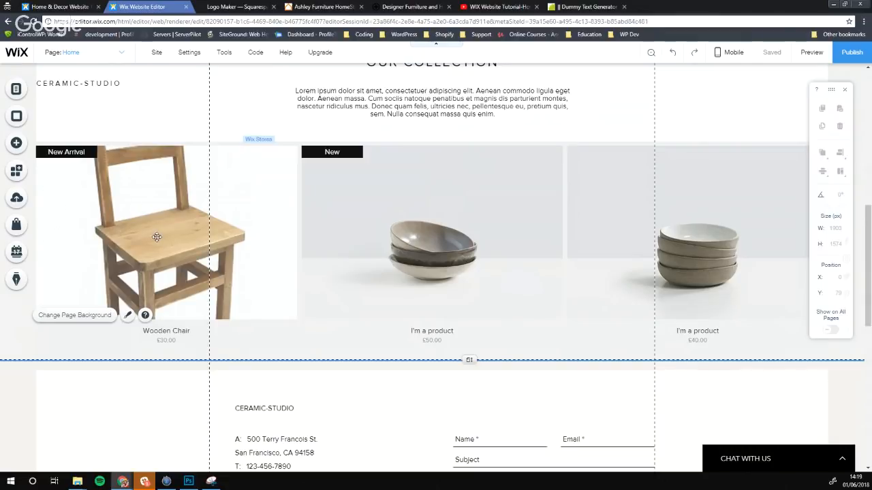
Set the page background colour to the white swatch and close the background panels
{"action": "left_click", "coordinate": [14, 117]}
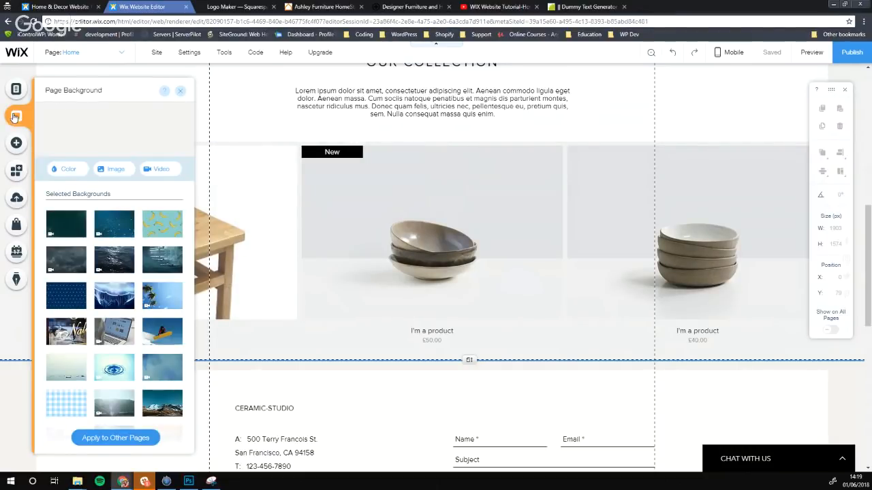
{"action": "left_click", "coordinate": [69, 168]}
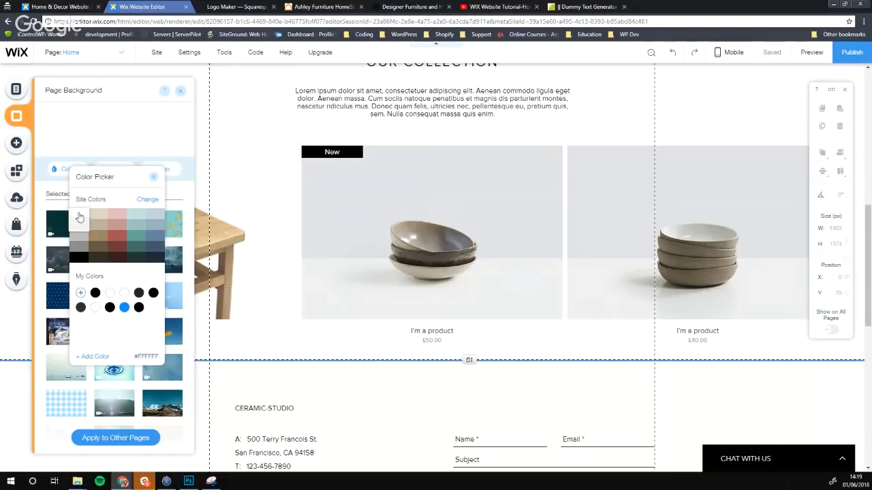
{"action": "left_click", "coordinate": [79, 217]}
{"action": "left_click", "coordinate": [153, 177]}
{"action": "left_click", "coordinate": [180, 90]}
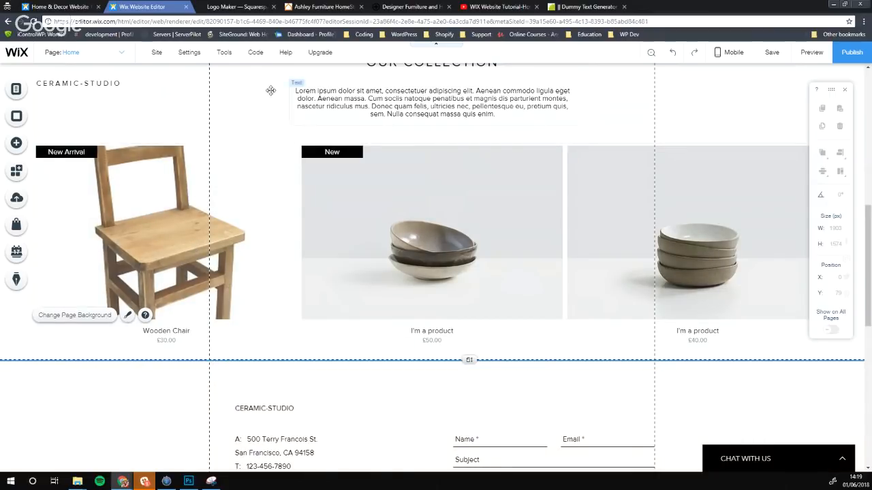
Select the store gallery, go to Manage Products, and open the second 'I'm a product' item
{"action": "scroll", "coordinate": [162, 169], "scroll_direction": "up", "scroll_amount": 1}
{"action": "scroll", "coordinate": [230, 286], "scroll_direction": "up", "scroll_amount": 1}
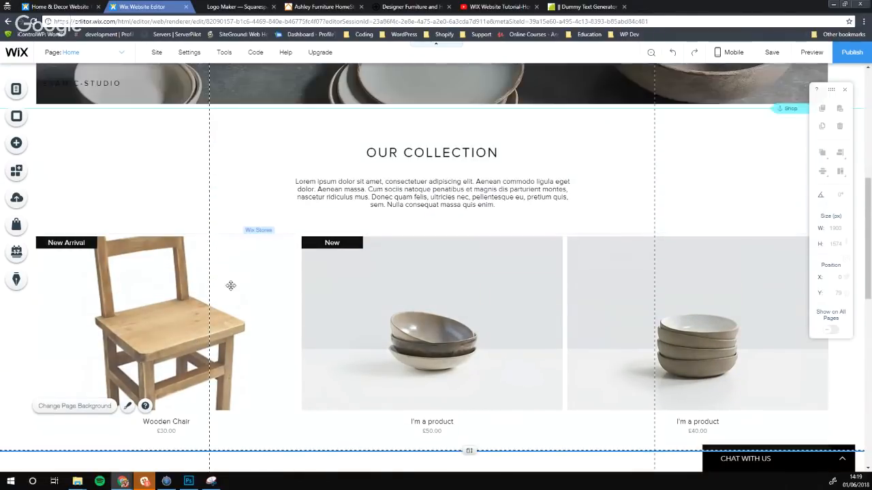
{"action": "scroll", "coordinate": [519, 227], "scroll_direction": "down", "scroll_amount": 2}
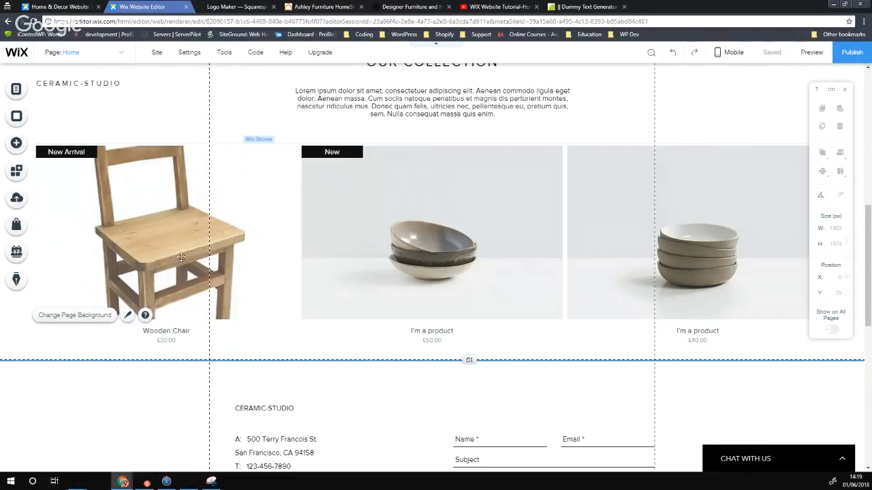
{"action": "left_click", "coordinate": [362, 203]}
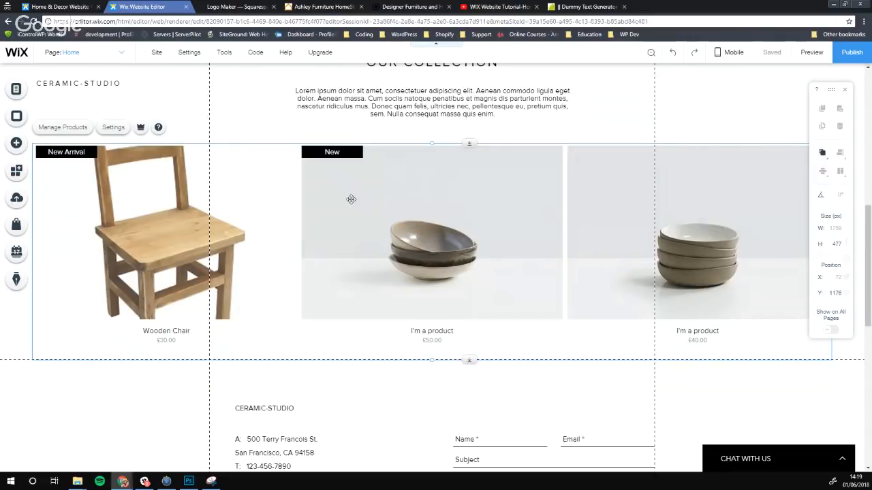
{"action": "left_click", "coordinate": [78, 131]}
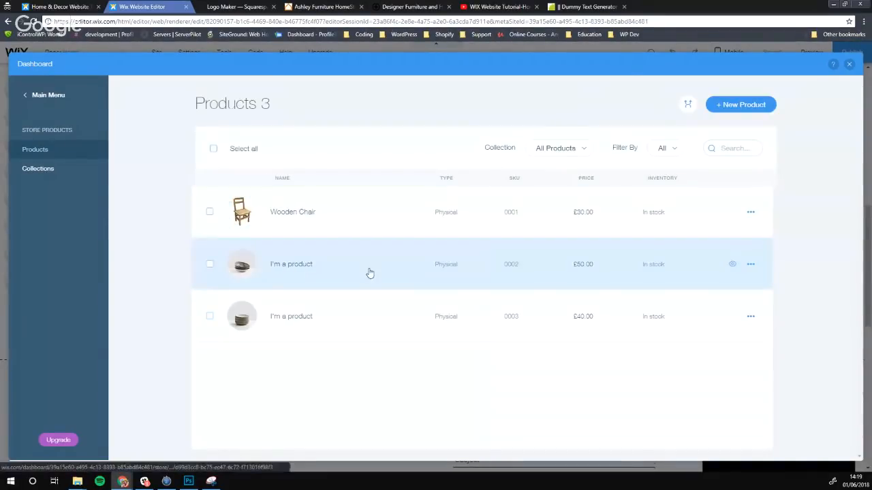
{"action": "left_click", "coordinate": [367, 271]}
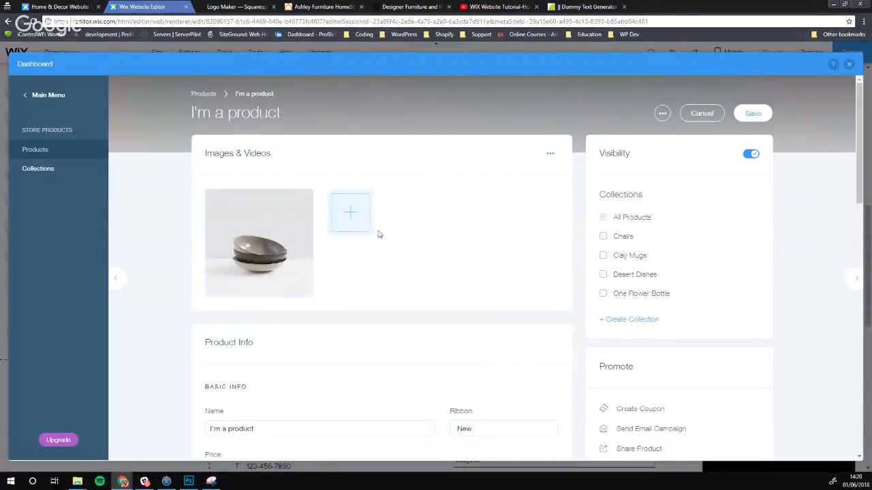
Replace the bowls photo with the wooden ladder-back chair photo from the media library
{"action": "mouse_move", "coordinate": [264, 246]}
{"action": "left_click", "coordinate": [304, 198]}
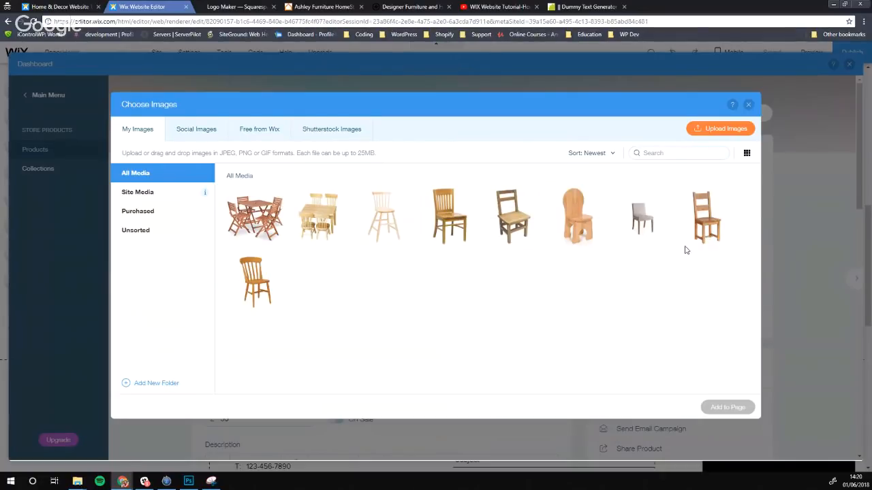
{"action": "left_click", "coordinate": [708, 228]}
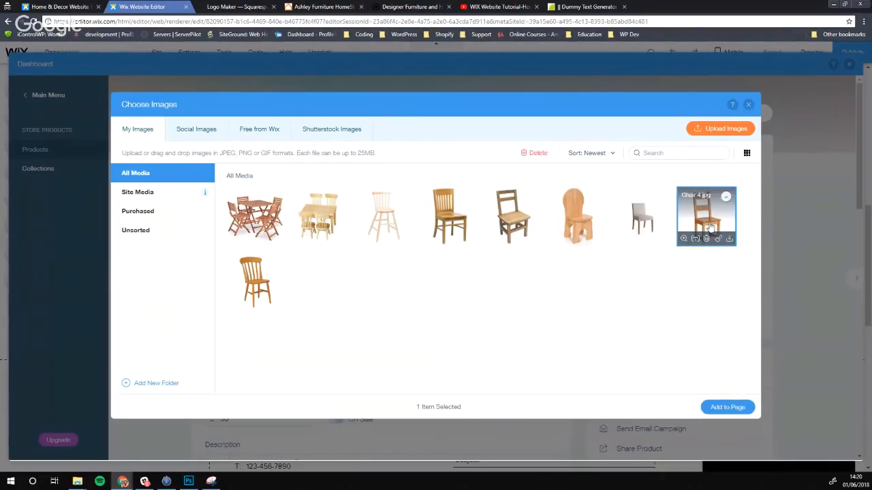
{"action": "left_click", "coordinate": [727, 406]}
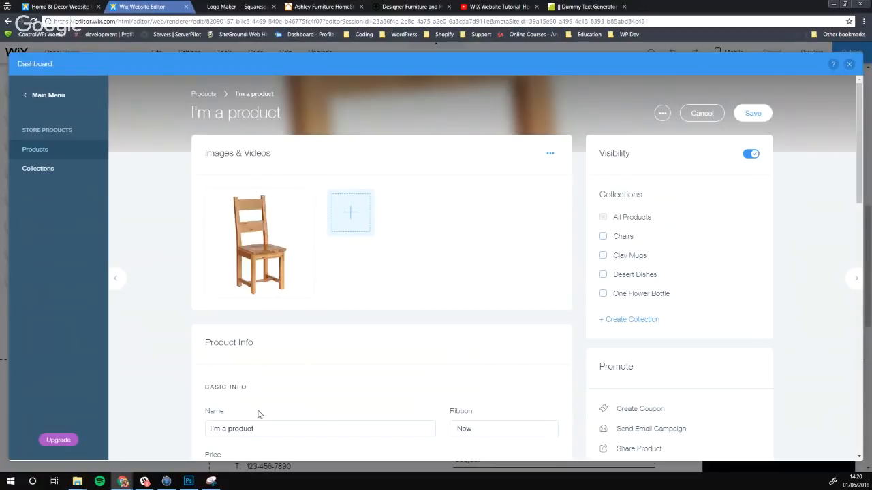
Rename the product from 'I'm a product' to 'Living Chair'
{"action": "left_click", "coordinate": [269, 428]}
{"action": "left_click_drag", "start_coordinate": [265, 429], "coordinate": [169, 423]}
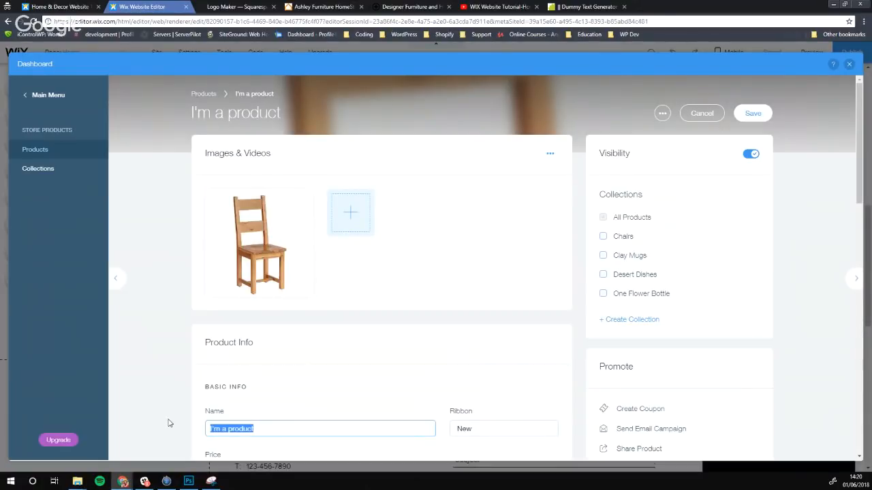
{"action": "type", "text": "L"}
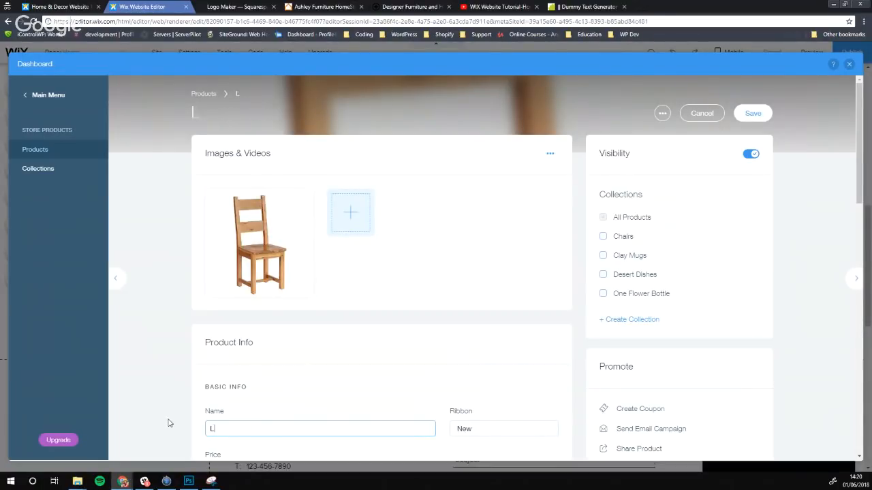
{"action": "type", "text": "ivng C"}
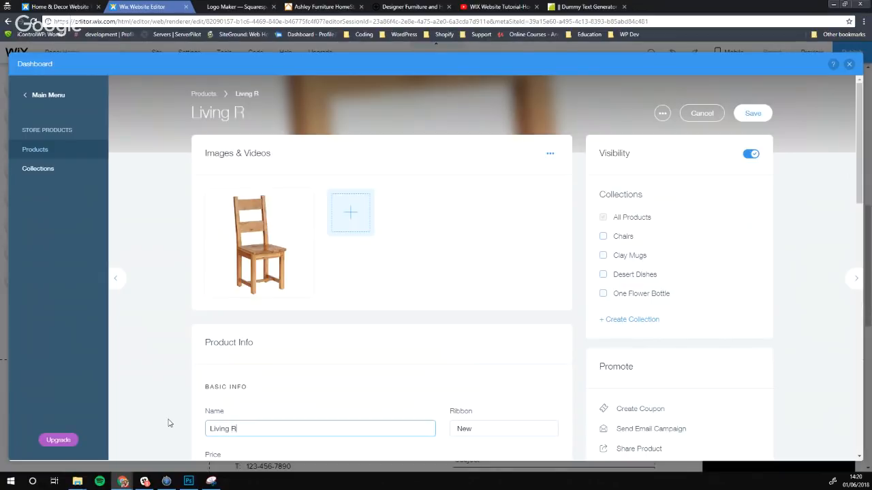
{"action": "key", "text": "BackSpace"}
{"action": "key", "text": "BackSpace"}
{"action": "type", "text": "Chair"}
{"action": "key", "text": "BackSpace"}
{"action": "key", "text": "BackSpace"}
{"action": "key", "text": "BackSpace"}
{"action": "key", "text": "BackSpace"}
{"action": "key", "text": "BackSpace"}
{"action": "type", "text": "g Chai"}
Add the product to the Chairs collection and change its price from 50 to 25
{"action": "scroll", "coordinate": [394, 261], "scroll_direction": "down", "scroll_amount": 3}
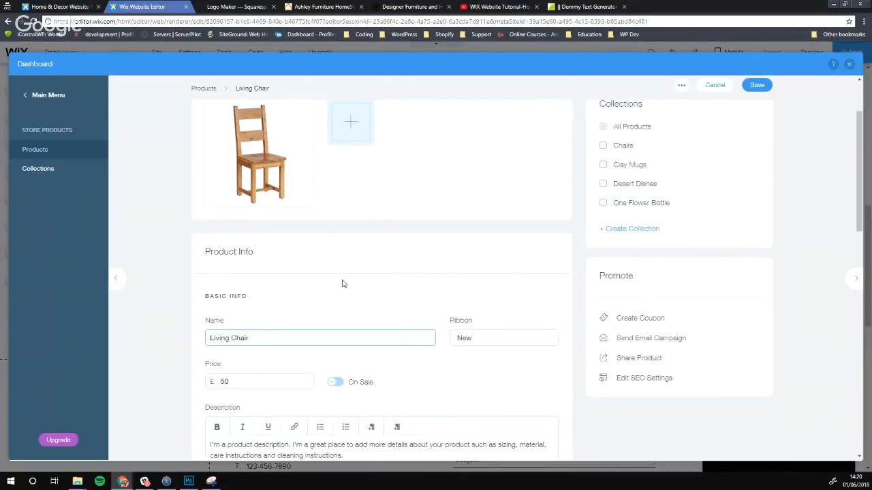
{"action": "scroll", "coordinate": [343, 284], "scroll_direction": "up", "scroll_amount": 3}
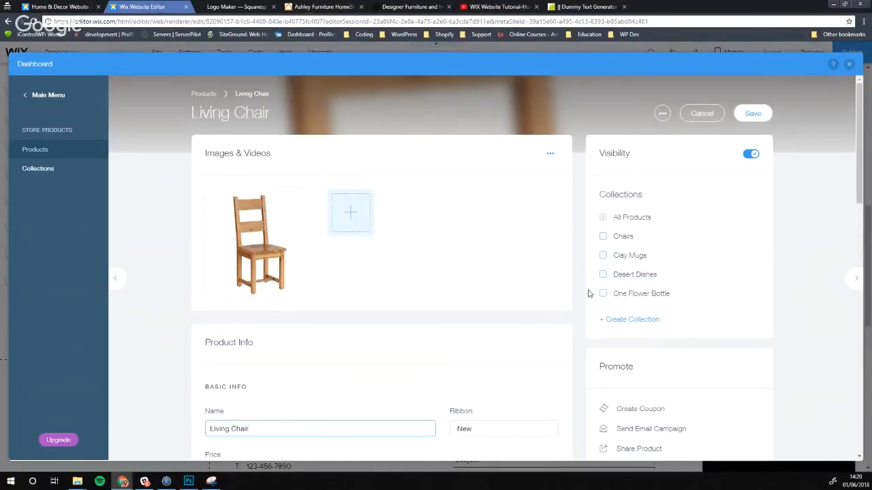
{"action": "left_click", "coordinate": [605, 237]}
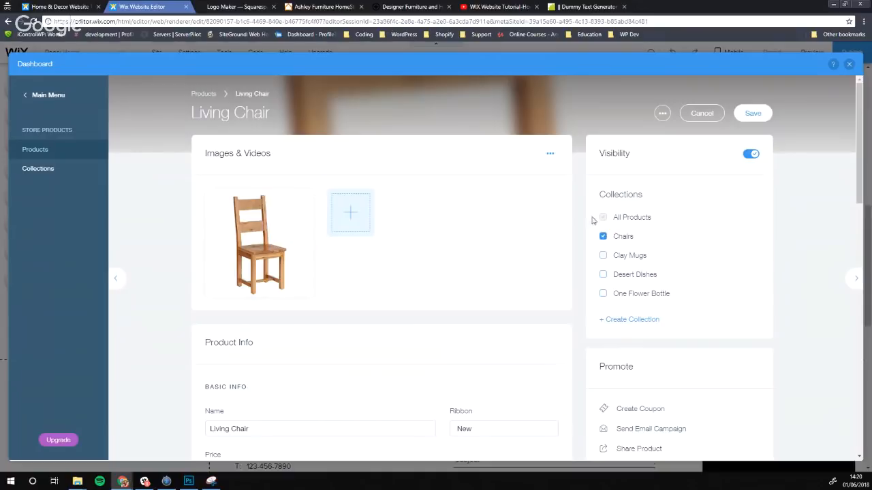
{"action": "scroll", "coordinate": [319, 241], "scroll_direction": "down", "scroll_amount": 5}
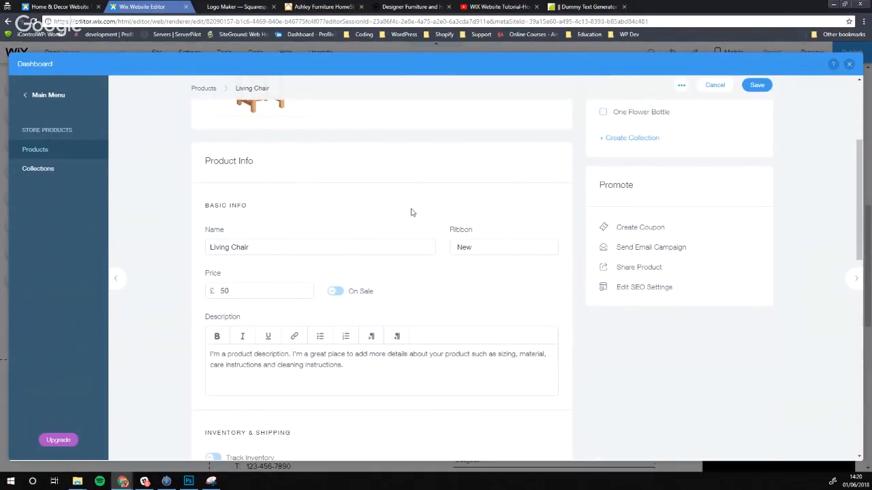
{"action": "double_click", "coordinate": [221, 292]}
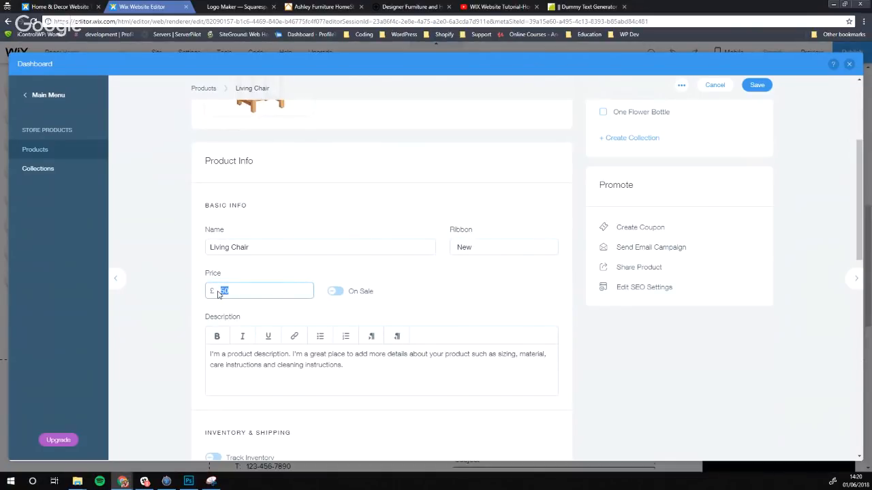
{"action": "type", "text": "25"}
Keep the stock status as In stock and review the Size product option below
{"action": "scroll", "coordinate": [381, 375], "scroll_direction": "down", "scroll_amount": 2}
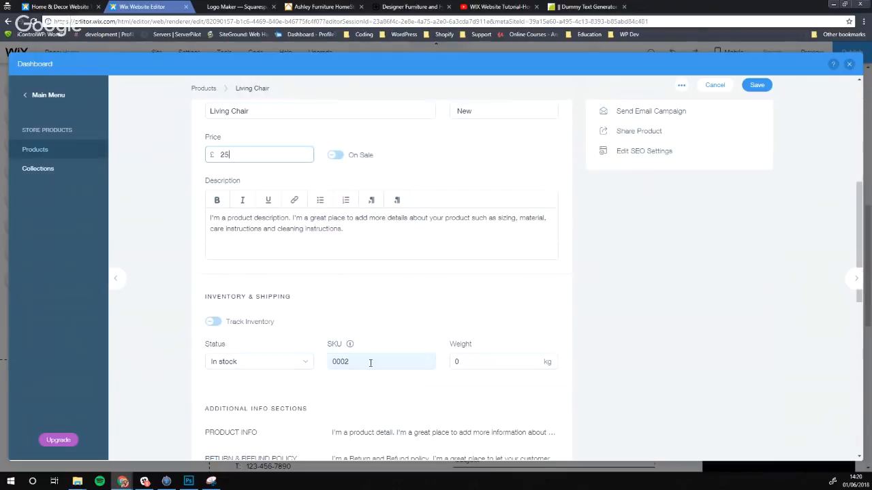
{"action": "left_click", "coordinate": [258, 361]}
{"action": "left_click", "coordinate": [241, 379]}
{"action": "scroll", "coordinate": [349, 305], "scroll_direction": "down", "scroll_amount": 1}
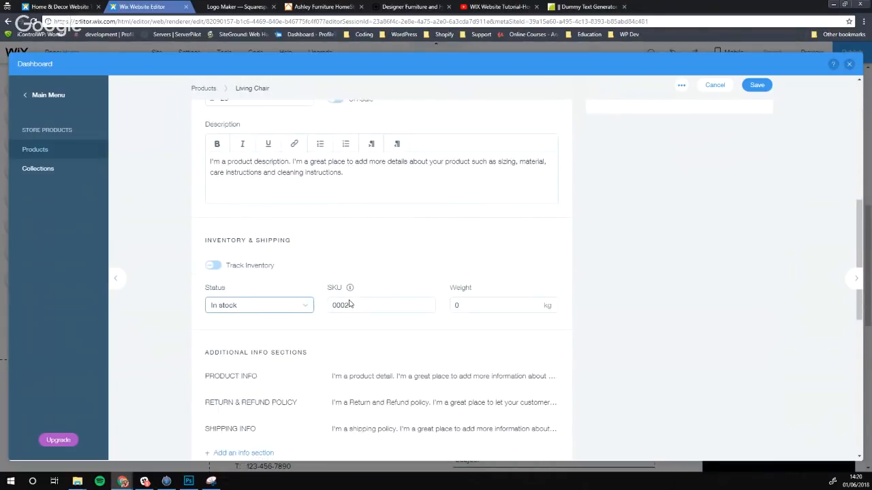
{"action": "scroll", "coordinate": [350, 305], "scroll_direction": "down", "scroll_amount": 1}
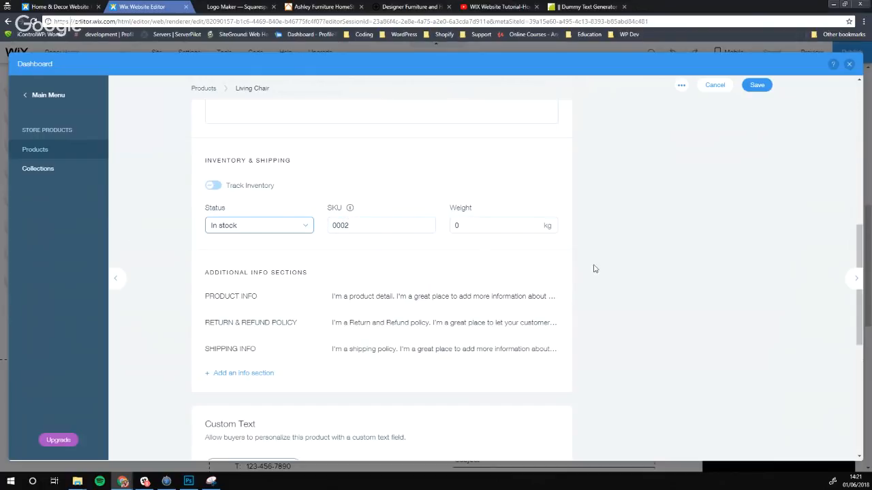
{"action": "scroll", "coordinate": [597, 272], "scroll_direction": "up", "scroll_amount": 3}
{"action": "scroll", "coordinate": [365, 275], "scroll_direction": "up", "scroll_amount": 2}
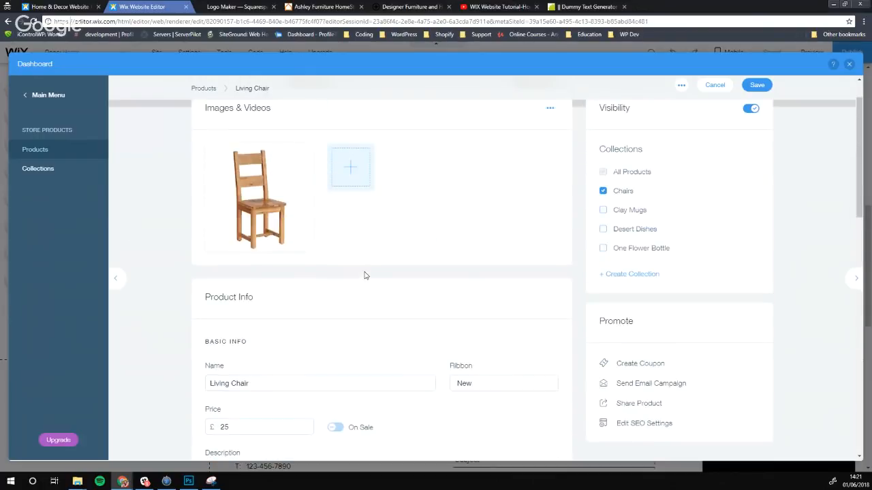
{"action": "scroll", "coordinate": [414, 270], "scroll_direction": "down", "scroll_amount": 5}
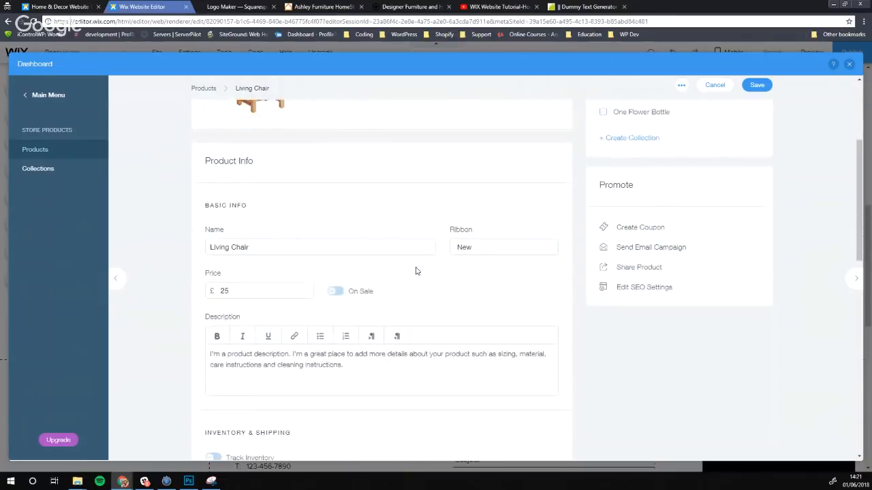
{"action": "scroll", "coordinate": [366, 272], "scroll_direction": "down", "scroll_amount": 5}
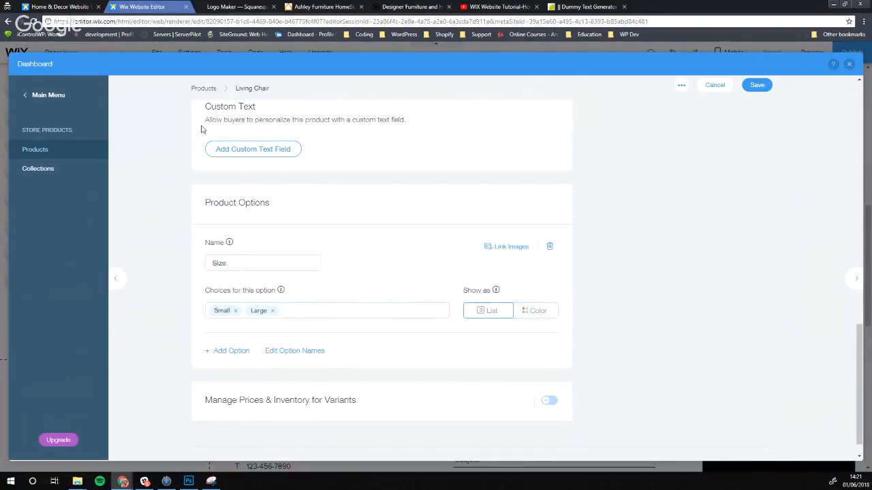
{"action": "scroll", "coordinate": [200, 129], "scroll_direction": "up", "scroll_amount": 10}
{"action": "scroll", "coordinate": [282, 269], "scroll_direction": "down", "scroll_amount": 10}
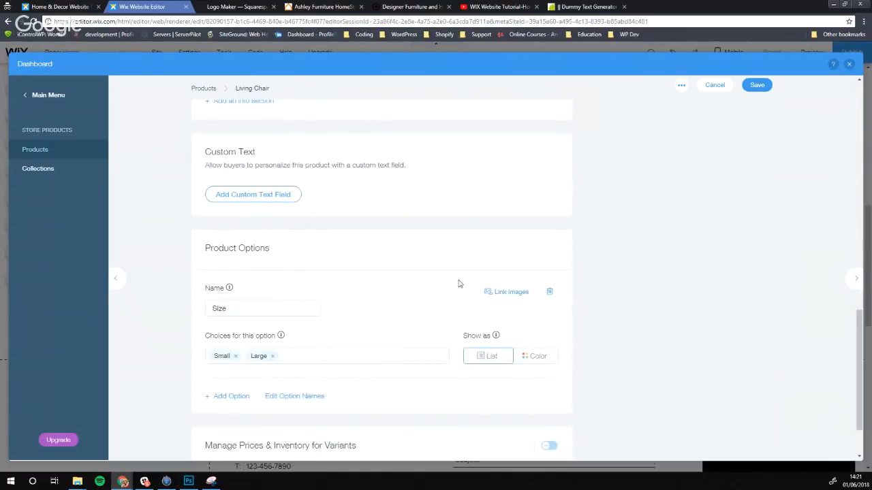
Delete the Size option and create a new product option named 'Color'
{"action": "left_click", "coordinate": [549, 293]}
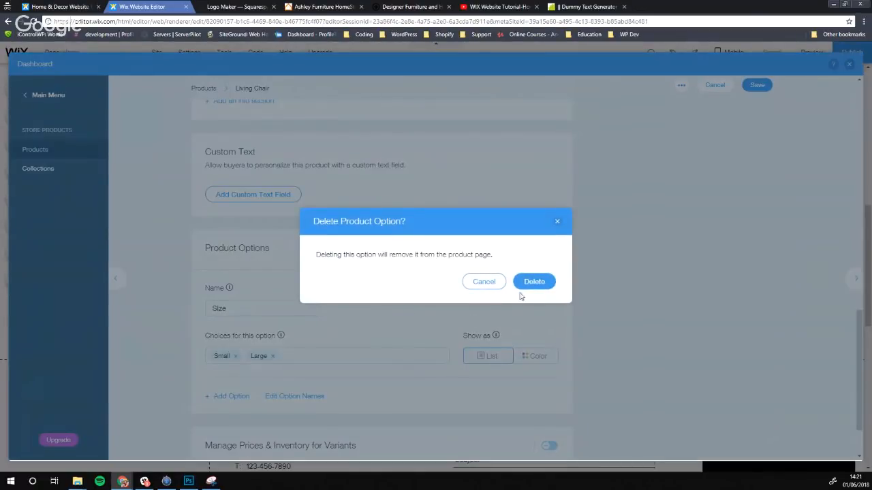
{"action": "left_click", "coordinate": [526, 287]}
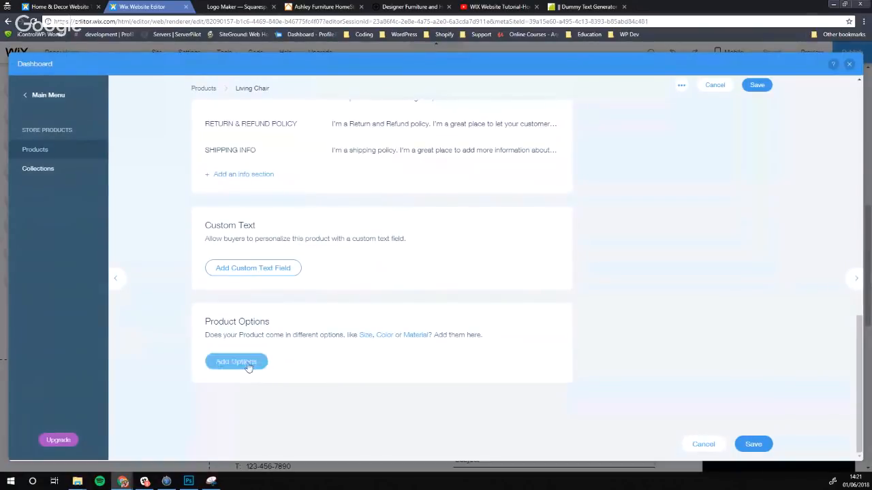
{"action": "left_click", "coordinate": [248, 364]}
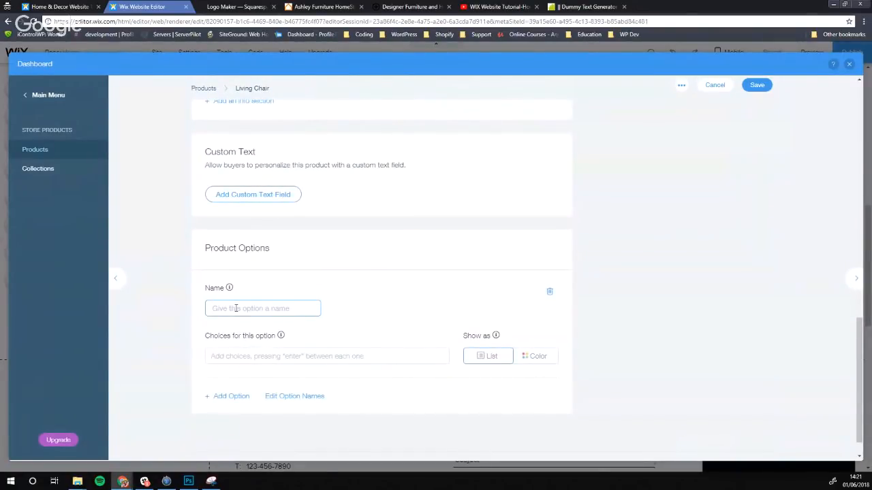
{"action": "type", "text": "Color"}
{"action": "key", "text": "Return"}
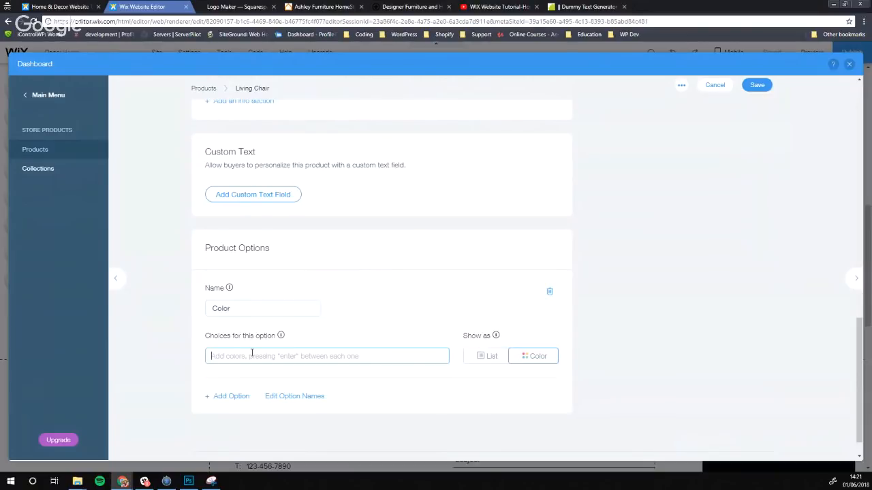
Add Red, Blue, Green and Orange as colour choices, confirming the orange swatch
{"action": "type", "text": "Red"}
{"action": "key", "text": "Return"}
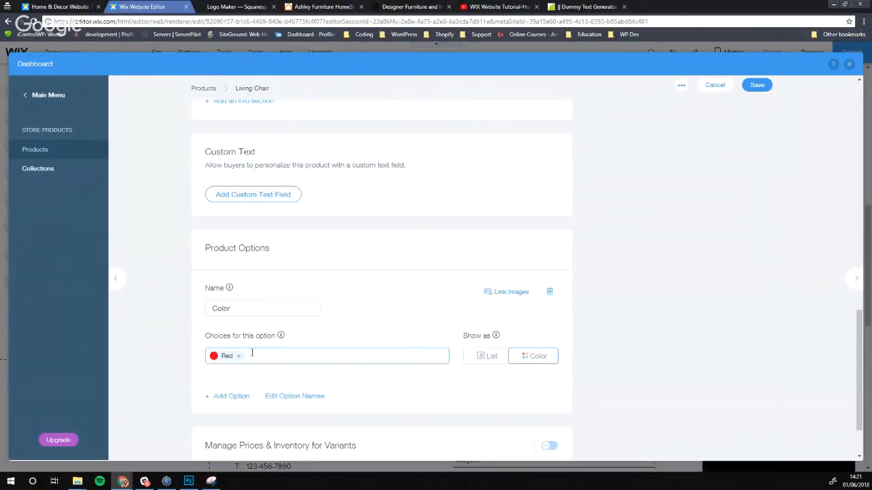
{"action": "type", "text": "Blue"}
{"action": "key", "text": "Return"}
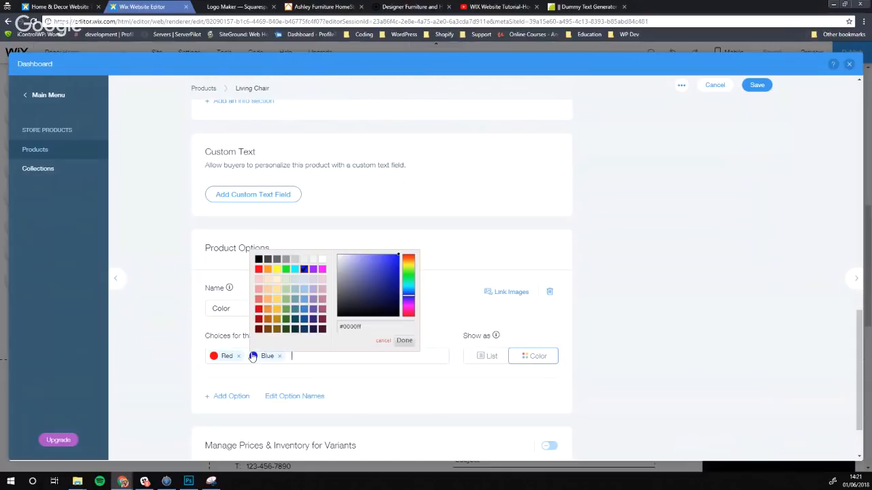
{"action": "type", "text": "Green"}
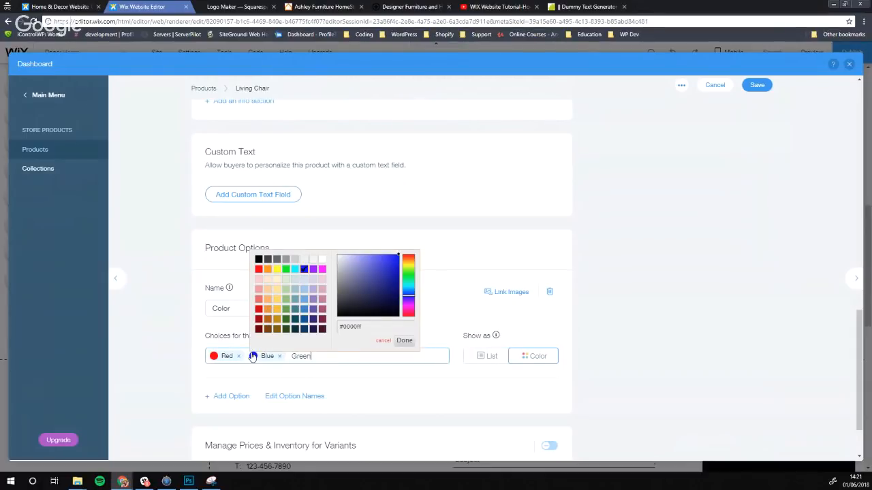
{"action": "key", "text": "Return"}
{"action": "type", "text": "Ro"}
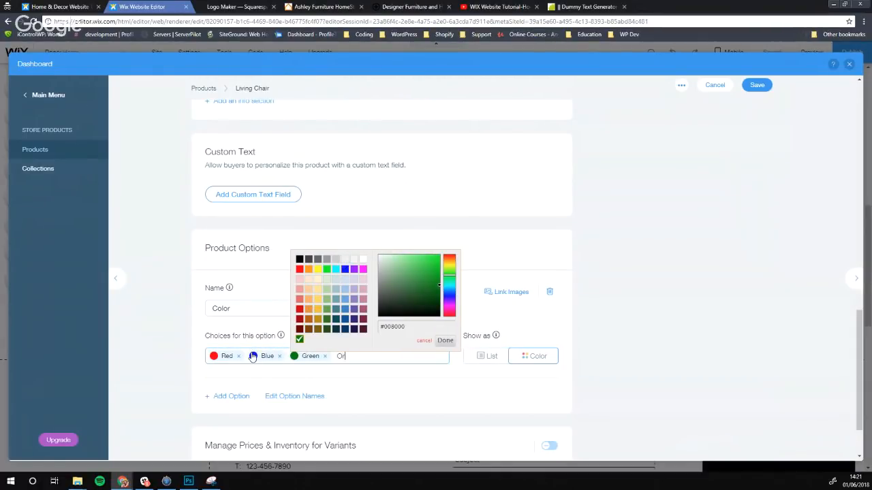
{"action": "type", "text": "ange"}
{"action": "key", "text": "Return"}
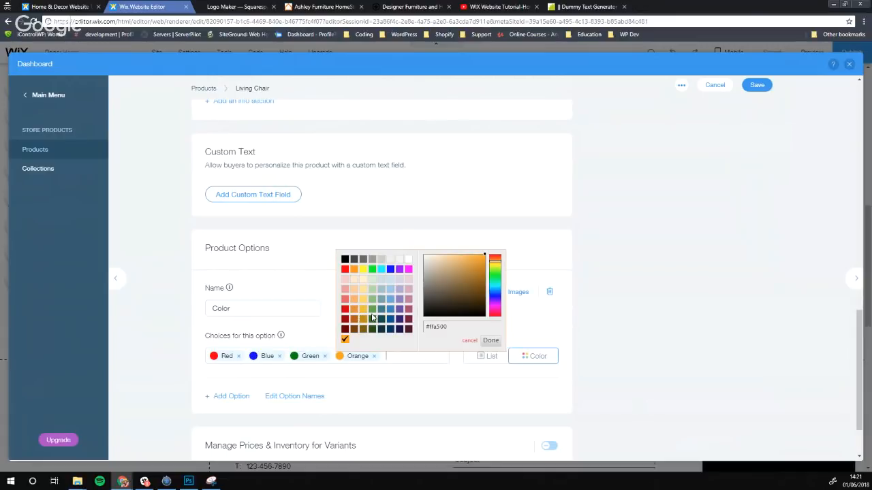
{"action": "left_click_drag", "start_coordinate": [458, 331], "coordinate": [430, 327]}
{"action": "left_click", "coordinate": [491, 340]}
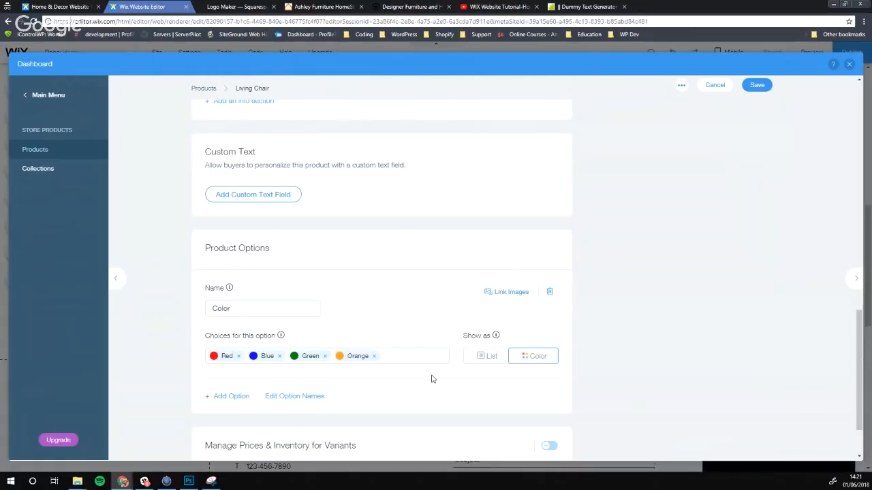
{"action": "scroll", "coordinate": [355, 310], "scroll_direction": "down", "scroll_amount": 1}
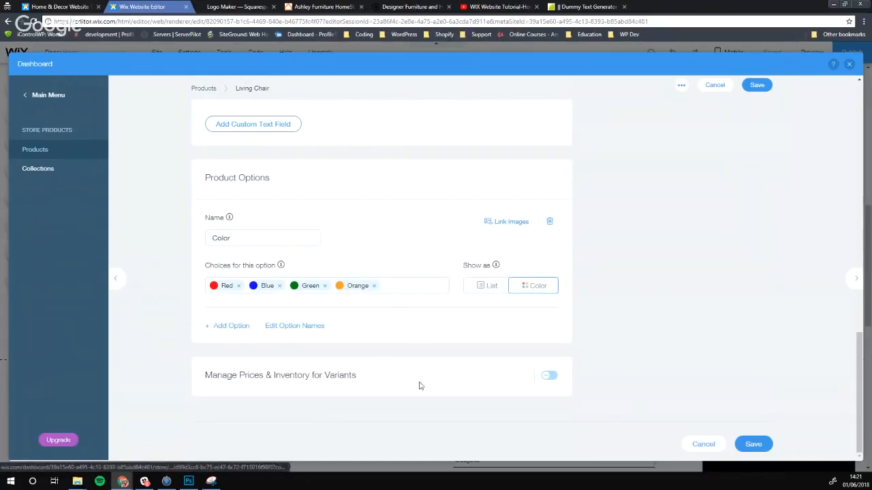
Enable Manage Prices & Inventory for Variants, check the Red variant's extra charge, and save Living Chair
{"action": "left_click", "coordinate": [549, 375]}
{"action": "scroll", "coordinate": [443, 363], "scroll_direction": "down", "scroll_amount": 2}
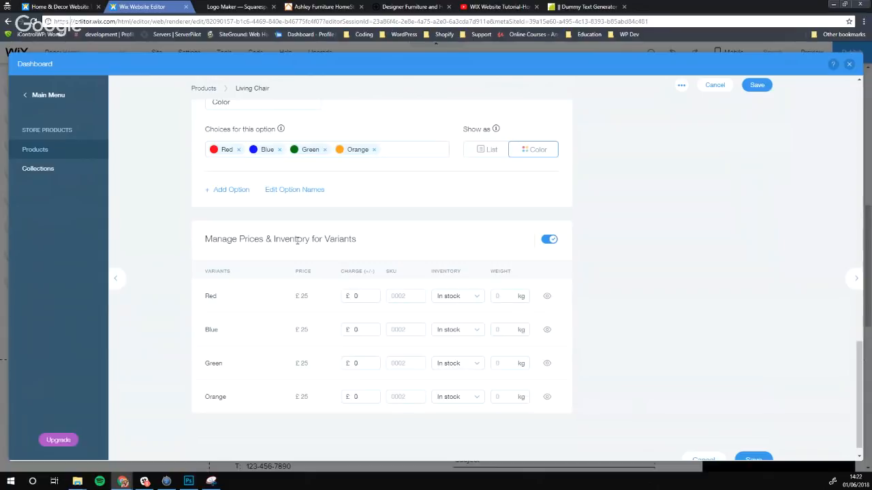
{"action": "scroll", "coordinate": [246, 280], "scroll_direction": "up", "scroll_amount": 15}
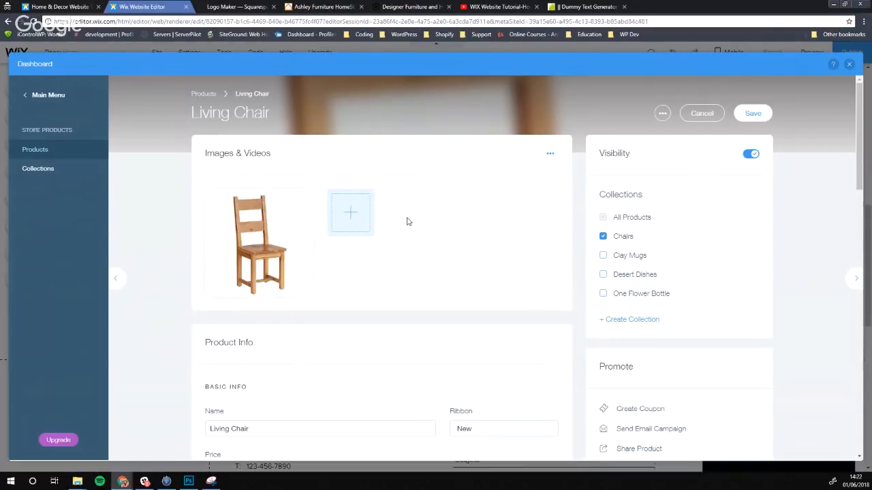
{"action": "scroll", "coordinate": [406, 220], "scroll_direction": "down", "scroll_amount": 15}
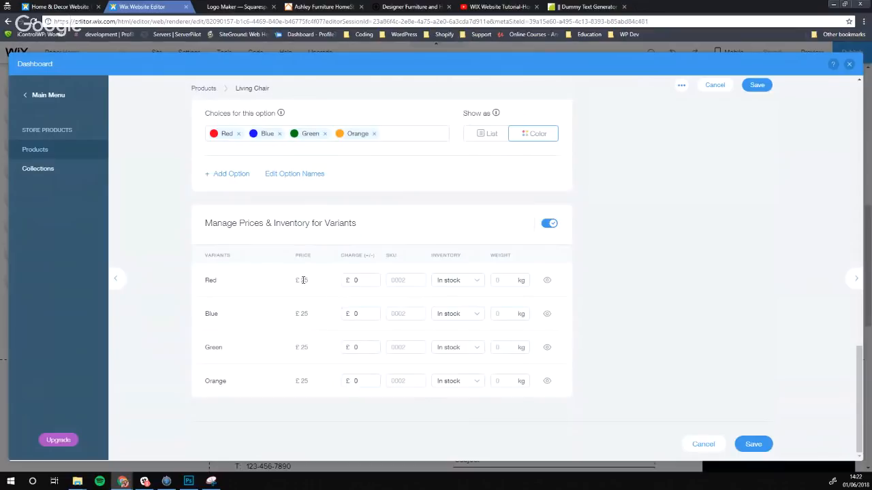
{"action": "left_click", "coordinate": [371, 280]}
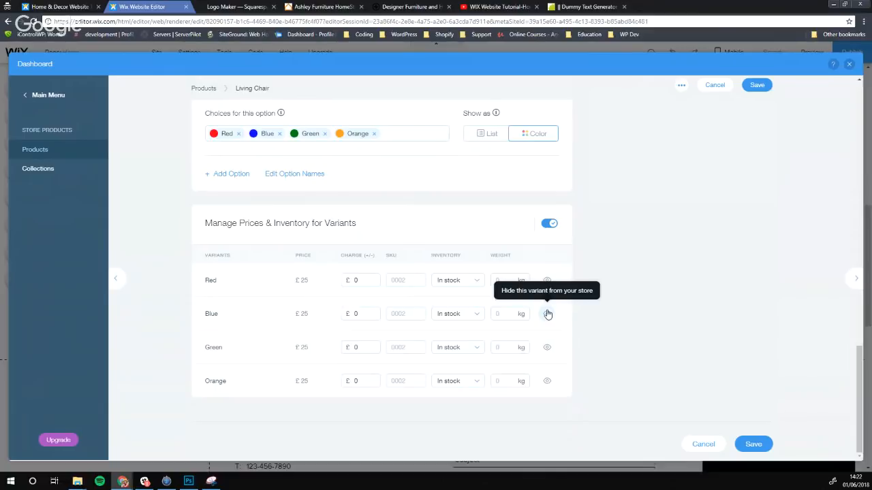
{"action": "scroll", "coordinate": [590, 300], "scroll_direction": "up", "scroll_amount": 3}
{"action": "scroll", "coordinate": [637, 315], "scroll_direction": "down", "scroll_amount": 1}
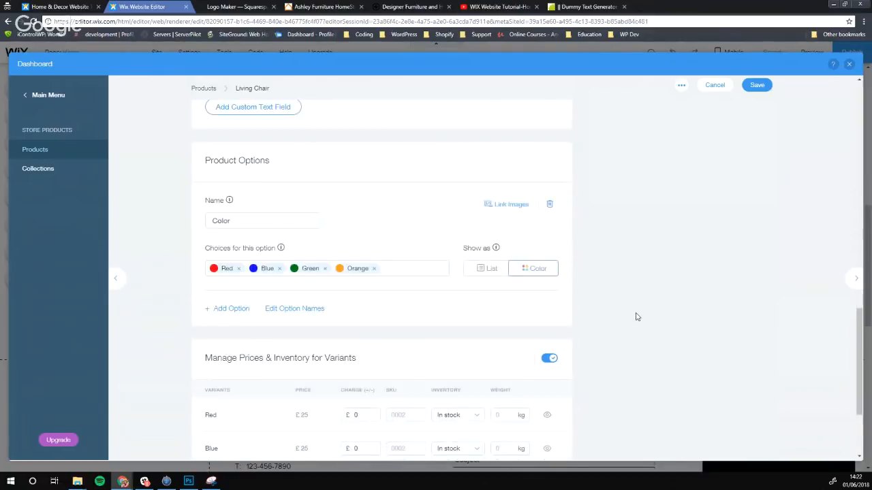
{"action": "scroll", "coordinate": [636, 316], "scroll_direction": "down", "scroll_amount": 2}
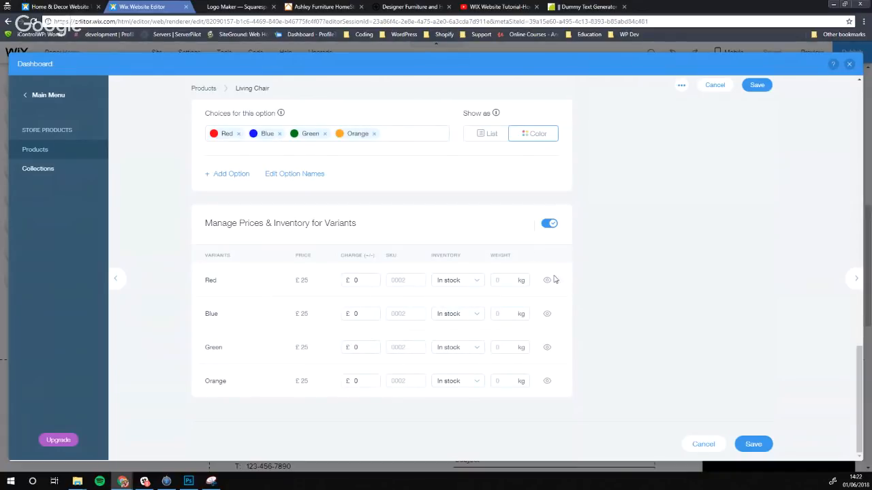
{"action": "left_click", "coordinate": [753, 444]}
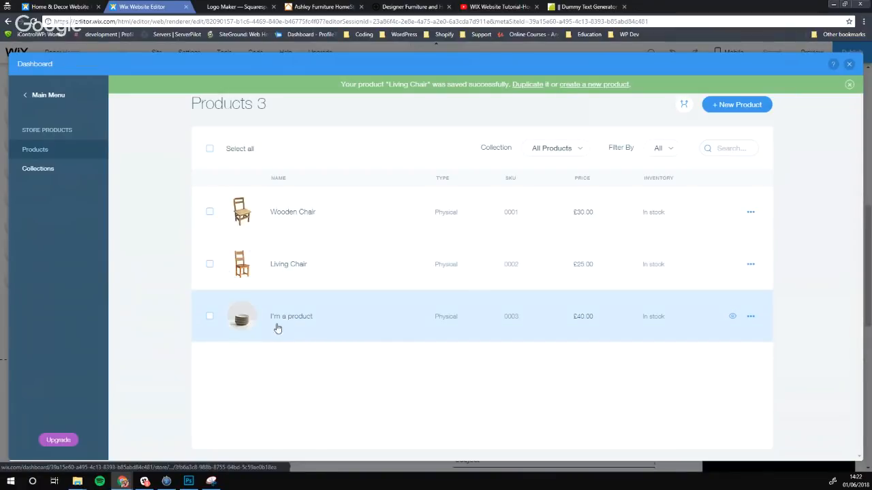
Swap the third product's dishes image for the table-and-chairs photo and untick Desert Dishes
{"action": "left_click", "coordinate": [278, 326]}
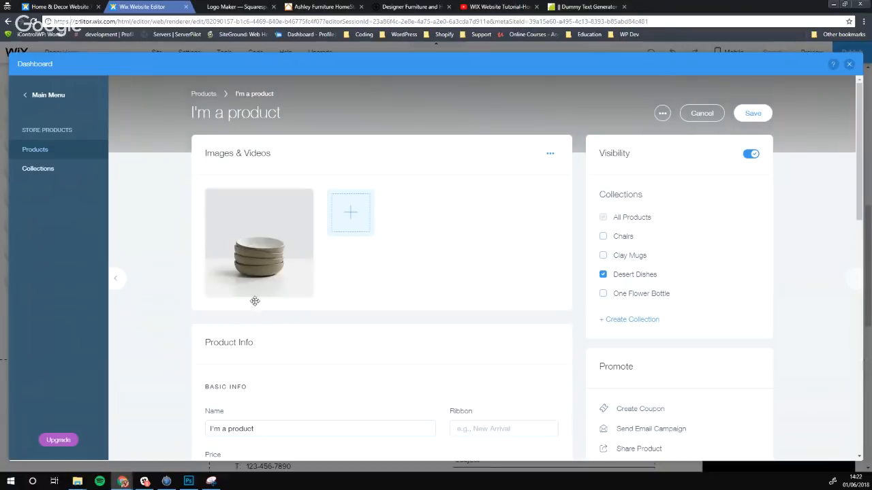
{"action": "left_click", "coordinate": [304, 196]}
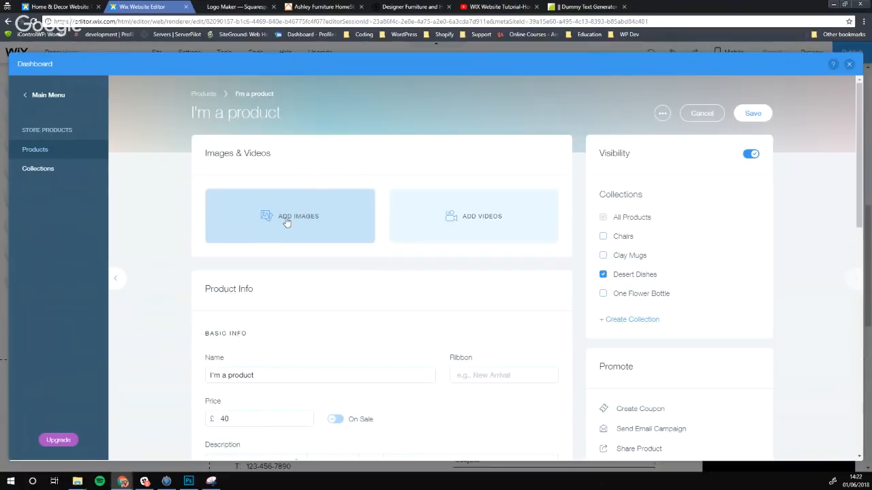
{"action": "left_click", "coordinate": [280, 216]}
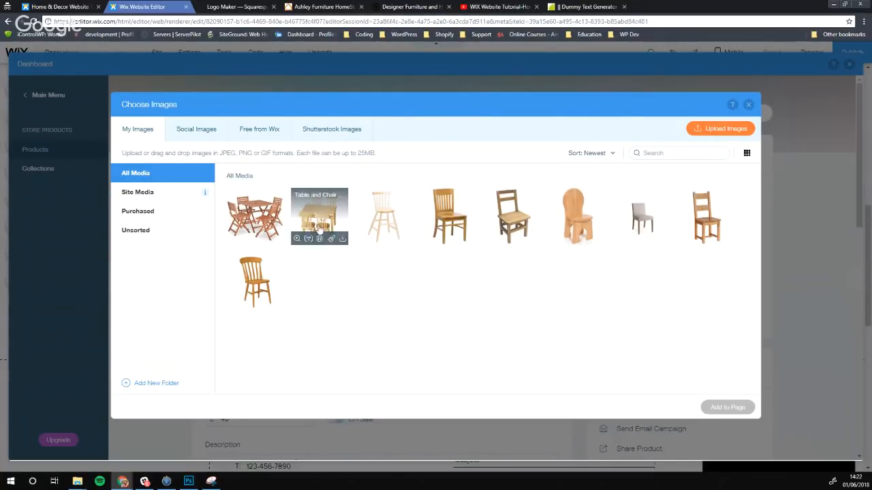
{"action": "left_click", "coordinate": [257, 217]}
{"action": "left_click", "coordinate": [724, 407]}
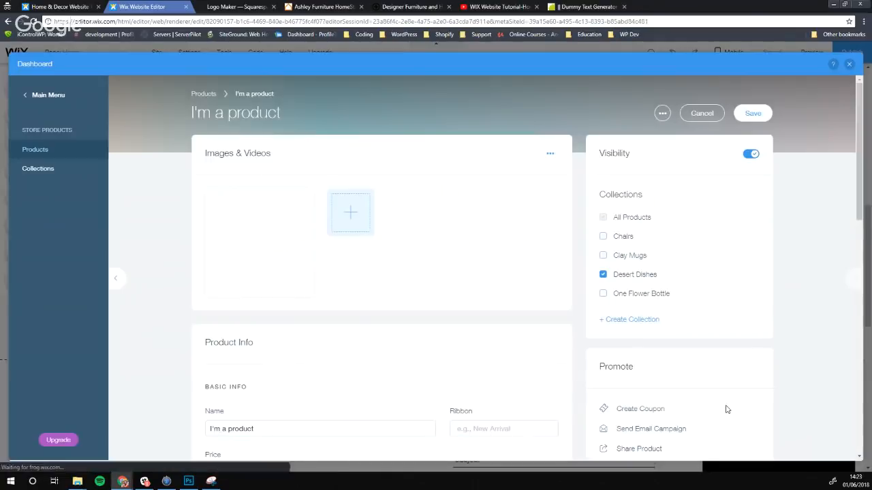
{"action": "left_click", "coordinate": [603, 274]}
Add the spindle-back chair photo as a second image and select the product name
{"action": "left_click", "coordinate": [347, 214]}
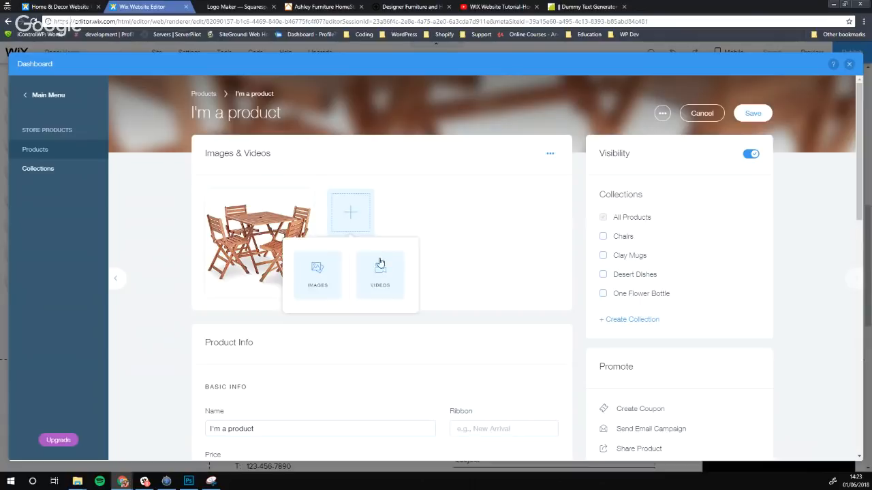
{"action": "left_click", "coordinate": [316, 272]}
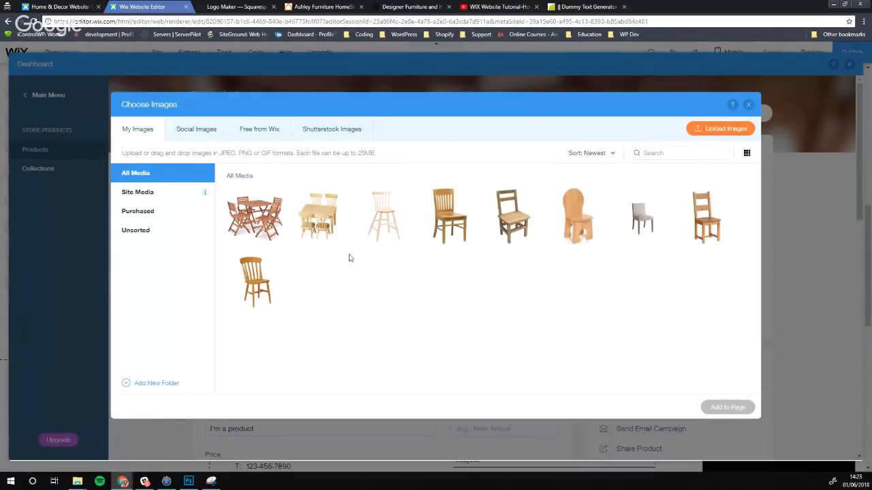
{"action": "left_click", "coordinate": [275, 292]}
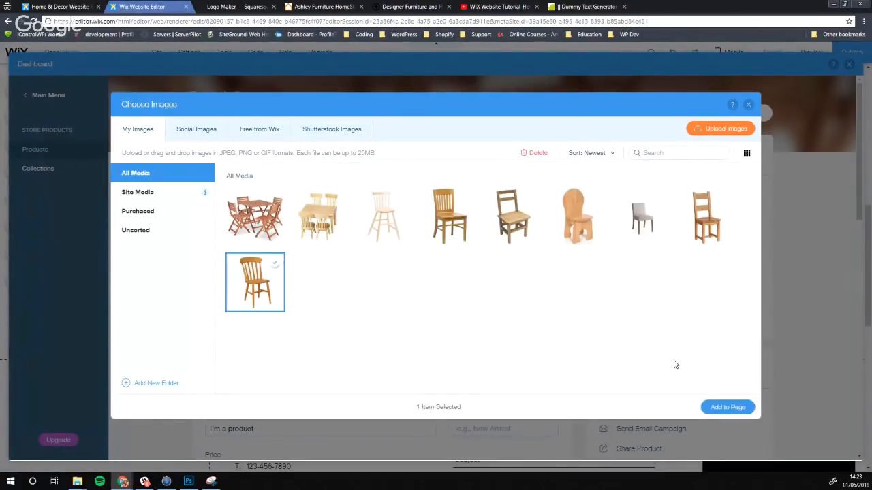
{"action": "left_click", "coordinate": [728, 407]}
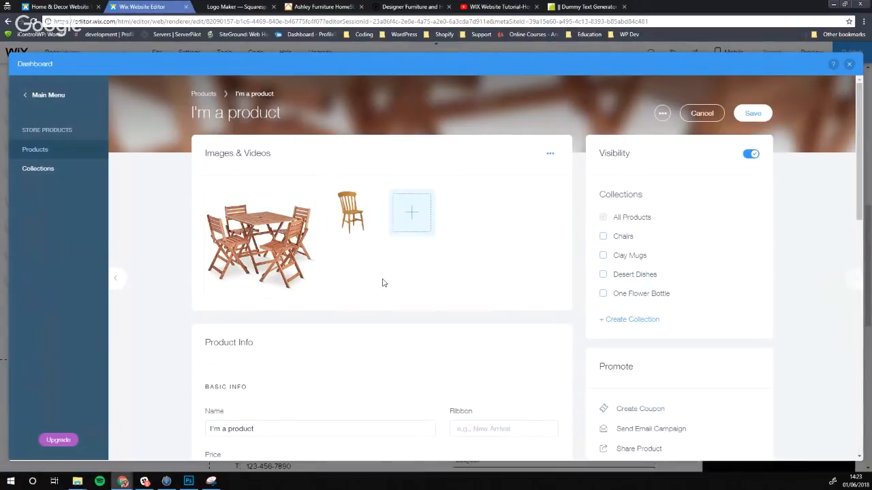
{"action": "scroll", "coordinate": [379, 279], "scroll_direction": "down", "scroll_amount": 2}
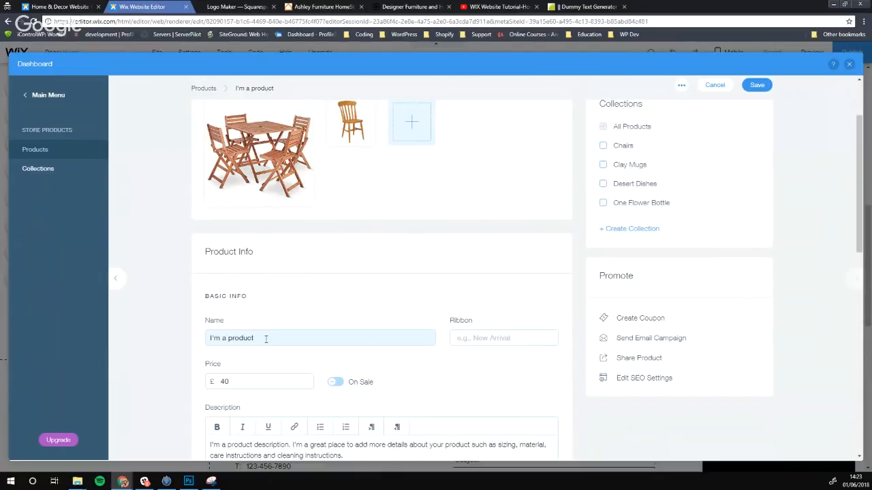
{"action": "left_click_drag", "start_coordinate": [266, 339], "coordinate": [197, 344]}
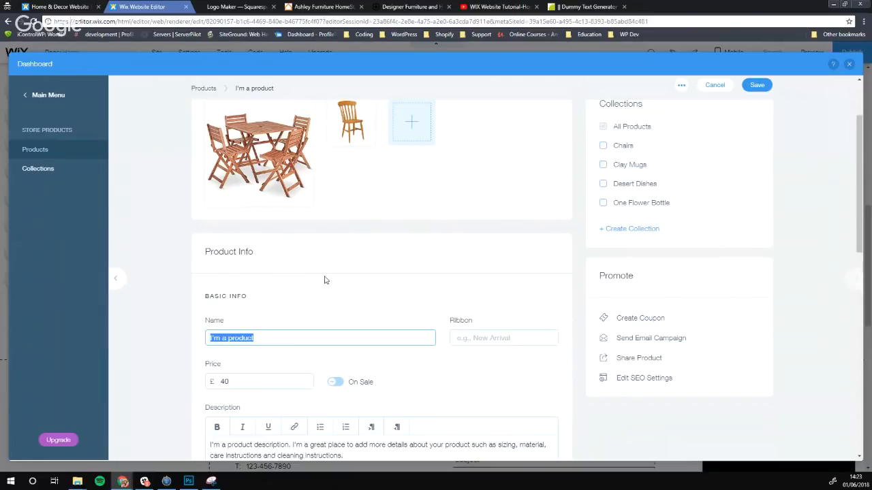
Rename the product to 'Table Set' and change its price from 40 to 80
{"action": "scroll", "coordinate": [318, 275], "scroll_direction": "down", "scroll_amount": 1}
{"action": "scroll", "coordinate": [286, 272], "scroll_direction": "up", "scroll_amount": 3}
{"action": "scroll", "coordinate": [276, 272], "scroll_direction": "down", "scroll_amount": 3}
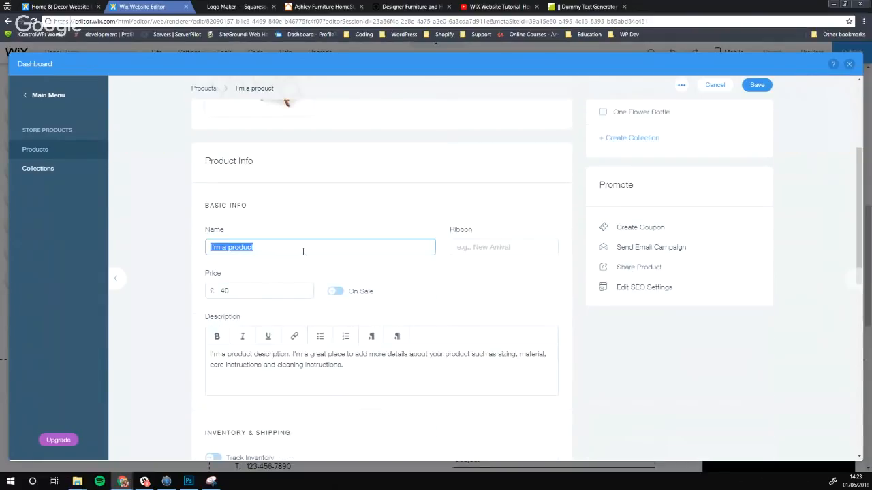
{"action": "type", "text": "Tab"}
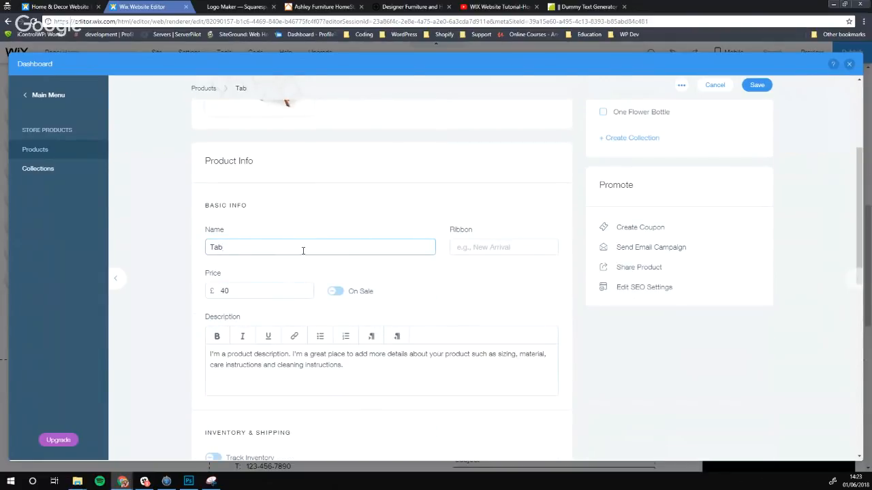
{"action": "type", "text": "let Set"}
{"action": "left_click", "coordinate": [241, 294]}
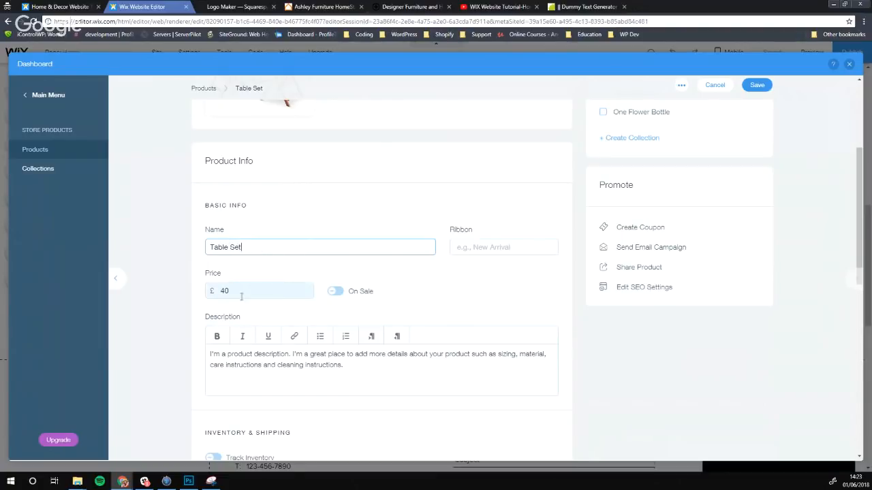
{"action": "left_click_drag", "start_coordinate": [241, 295], "coordinate": [202, 290]}
{"action": "type", "text": "80"}
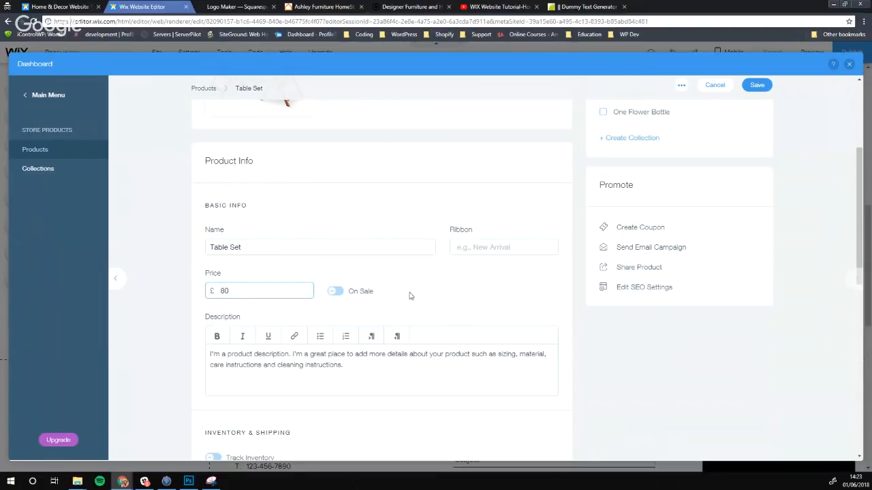
{"action": "left_click", "coordinate": [445, 295]}
Give the product the ribbon text 'Sale On Now'
{"action": "scroll", "coordinate": [259, 360], "scroll_direction": "down", "scroll_amount": 2}
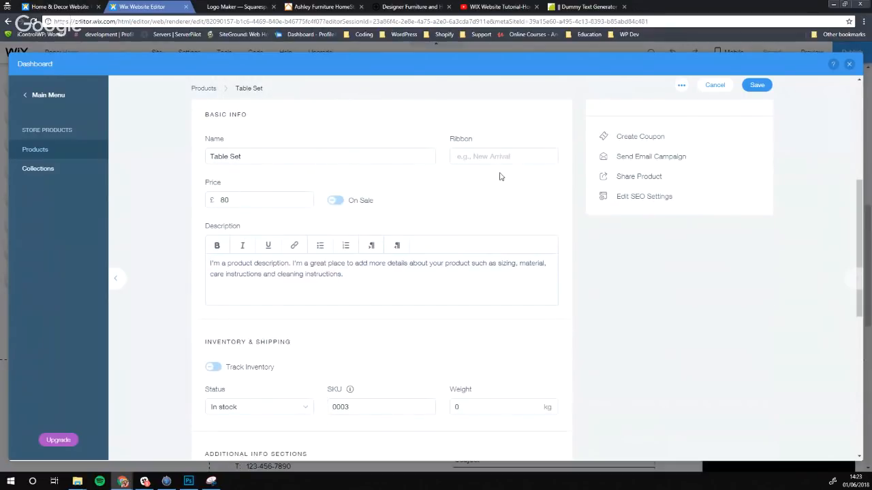
{"action": "left_click", "coordinate": [506, 159]}
{"action": "type", "text": "SAle"}
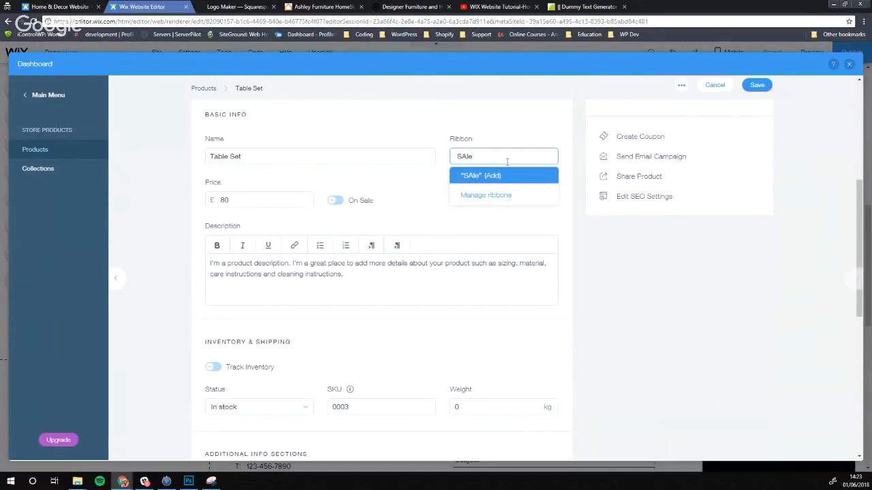
{"action": "key", "text": "BackSpace"}
{"action": "key", "text": "BackSpace"}
{"action": "key", "text": "BackSpace"}
{"action": "type", "text": "ale on"}
{"action": "key", "text": "BackSpace"}
{"action": "key", "text": "BackSpace"}
{"action": "key", "text": "BackSpace"}
{"action": "type", "text": "On Now!"}
{"action": "key", "text": "BackSpace"}
{"action": "left_click", "coordinate": [370, 188]}
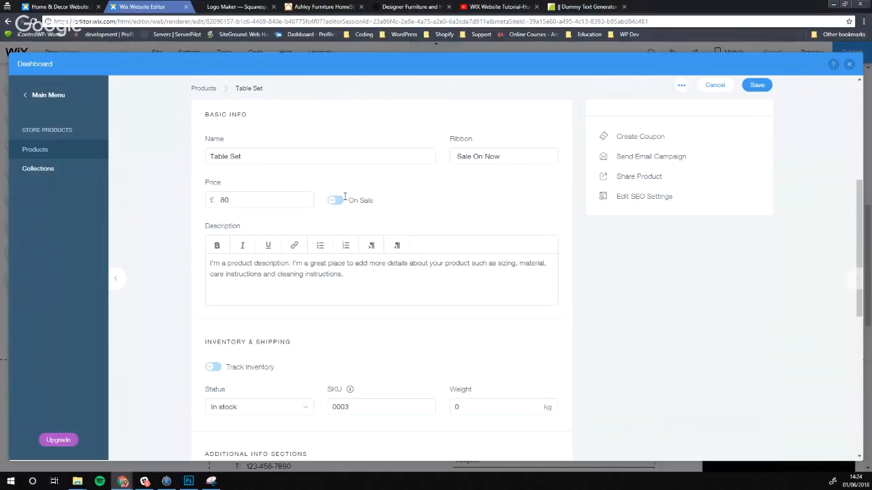
Turn on On Sale and set a 50% discount, replacing an initial £20 discount
{"action": "left_click", "coordinate": [343, 199]}
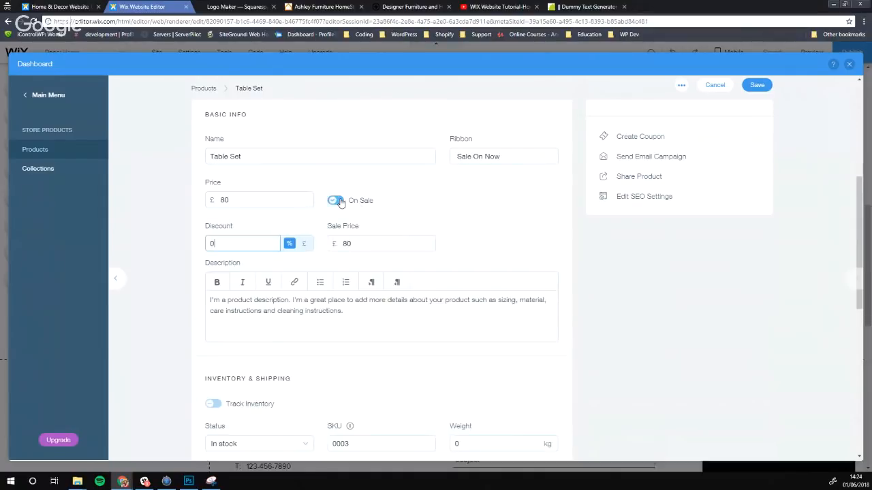
{"action": "left_click", "coordinate": [305, 244]}
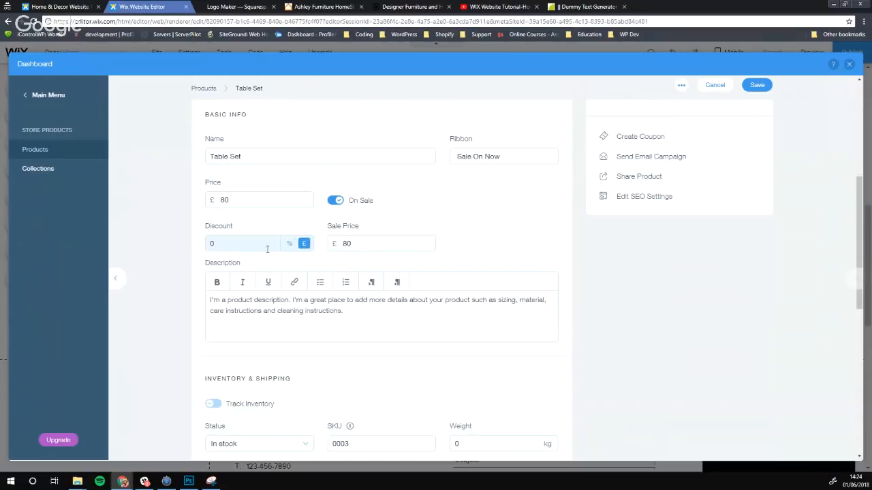
{"action": "left_click_drag", "start_coordinate": [222, 244], "coordinate": [200, 248]}
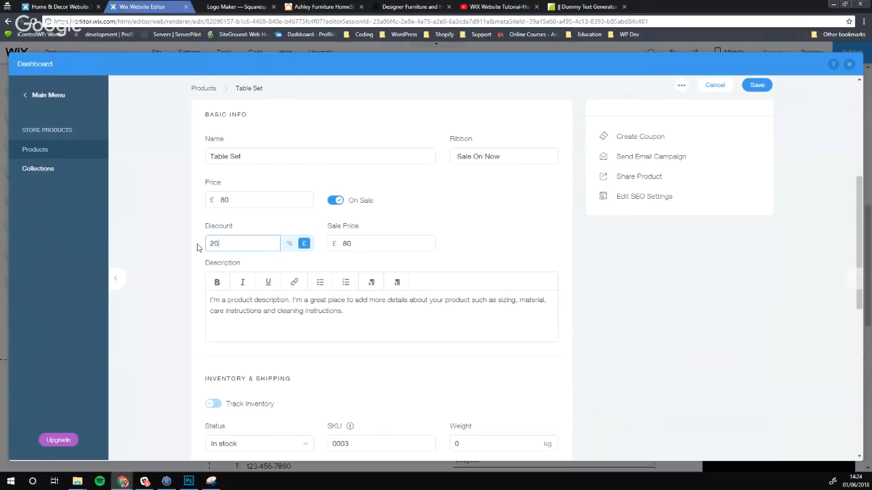
{"action": "type", "text": "20"}
{"action": "left_click", "coordinate": [354, 243]}
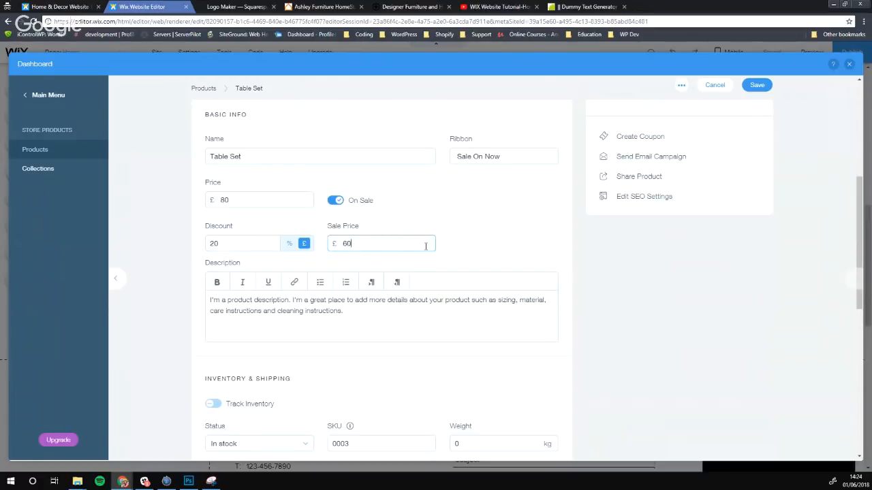
{"action": "left_click", "coordinate": [478, 247]}
{"action": "left_click", "coordinate": [289, 246]}
{"action": "left_click_drag", "start_coordinate": [221, 245], "coordinate": [152, 254]}
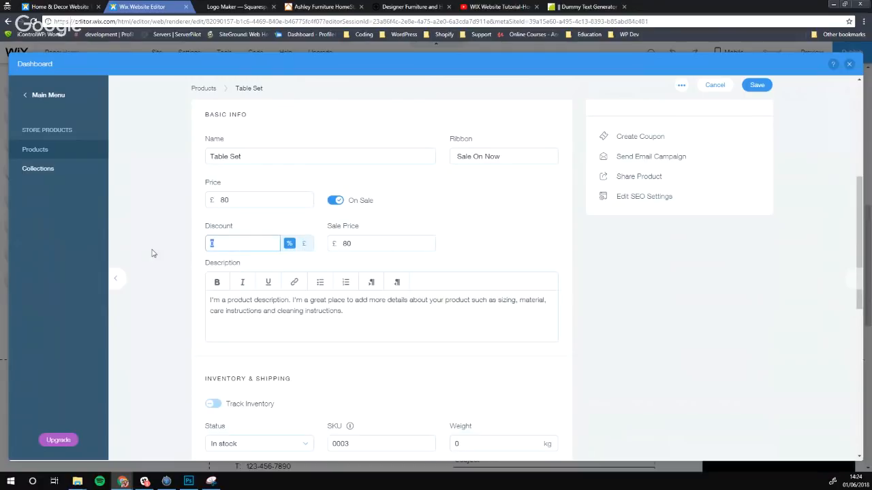
{"action": "left_click", "coordinate": [397, 209]}
Set the product weight to 20 kg
{"action": "scroll", "coordinate": [329, 241], "scroll_direction": "down", "scroll_amount": 2}
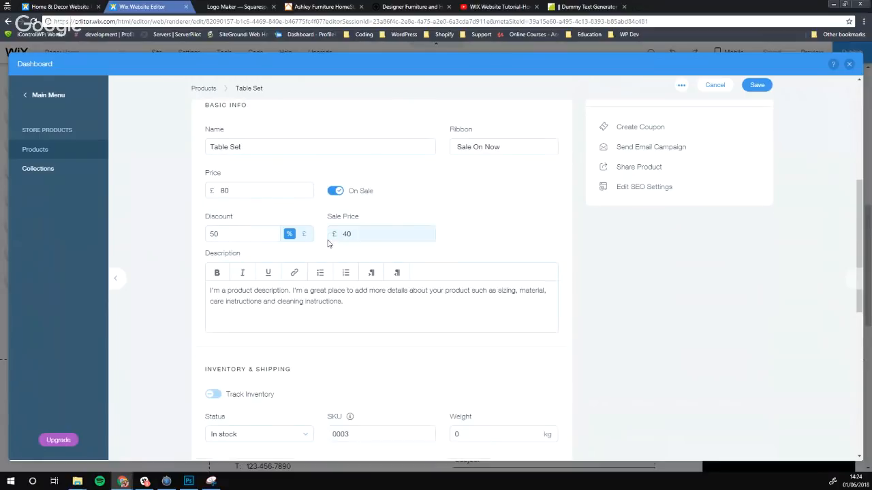
{"action": "scroll", "coordinate": [261, 195], "scroll_direction": "down", "scroll_amount": 2}
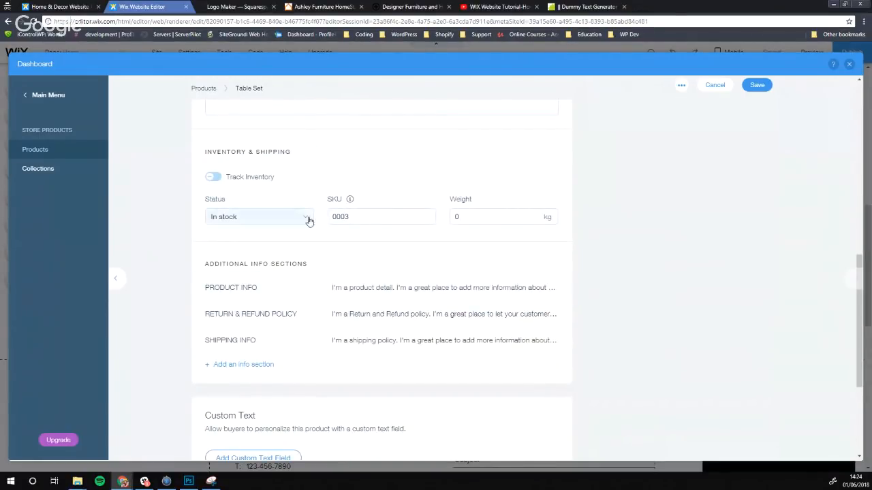
{"action": "left_click", "coordinate": [496, 218]}
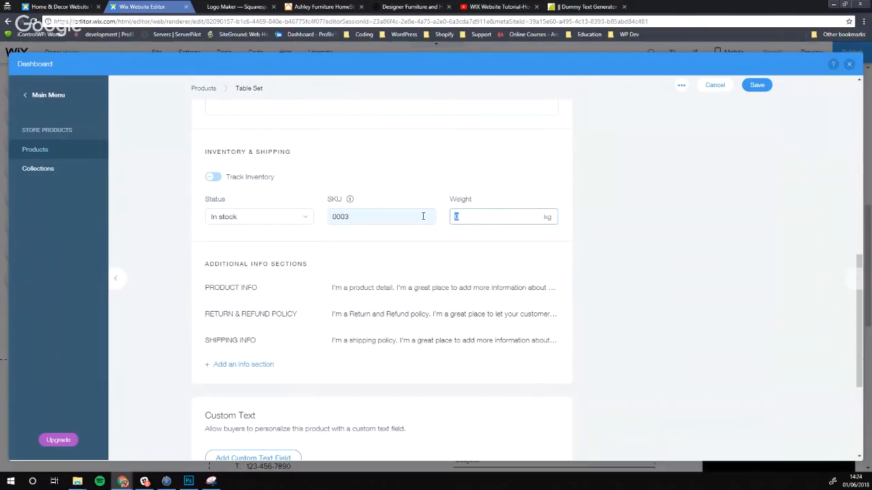
{"action": "left_click", "coordinate": [423, 269]}
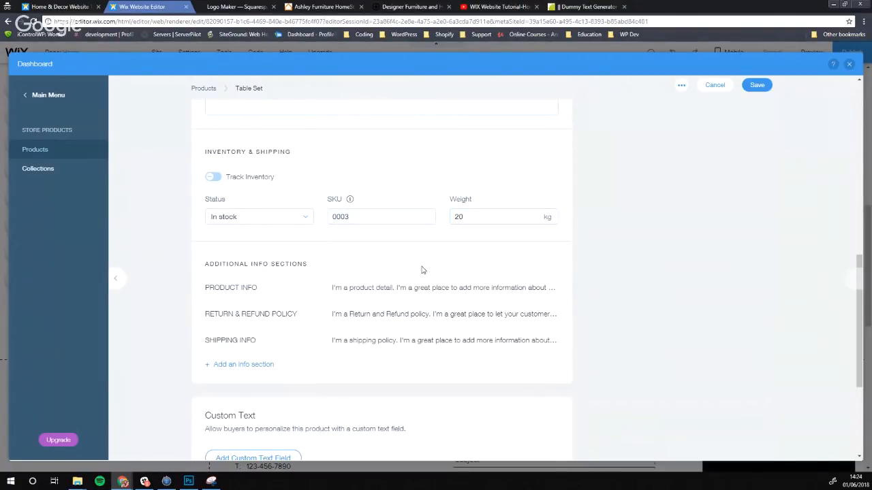
Toggle inventory tracking on and back off, leaving the product in stock
{"action": "scroll", "coordinate": [340, 279], "scroll_direction": "down", "scroll_amount": 2}
{"action": "scroll", "coordinate": [334, 272], "scroll_direction": "up", "scroll_amount": 2}
{"action": "scroll", "coordinate": [284, 284], "scroll_direction": "down", "scroll_amount": 2}
{"action": "scroll", "coordinate": [252, 261], "scroll_direction": "up", "scroll_amount": 2}
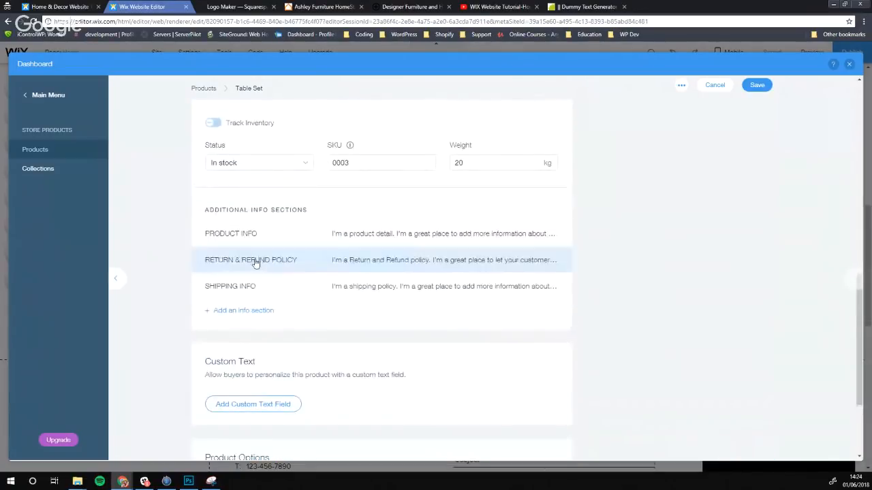
{"action": "left_click", "coordinate": [214, 123]}
{"action": "left_click", "coordinate": [215, 125]}
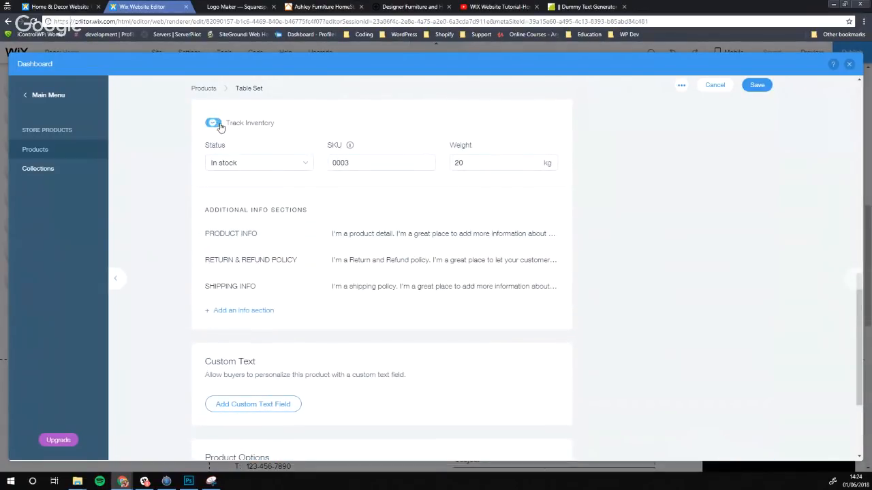
{"action": "scroll", "coordinate": [256, 262], "scroll_direction": "down", "scroll_amount": 2}
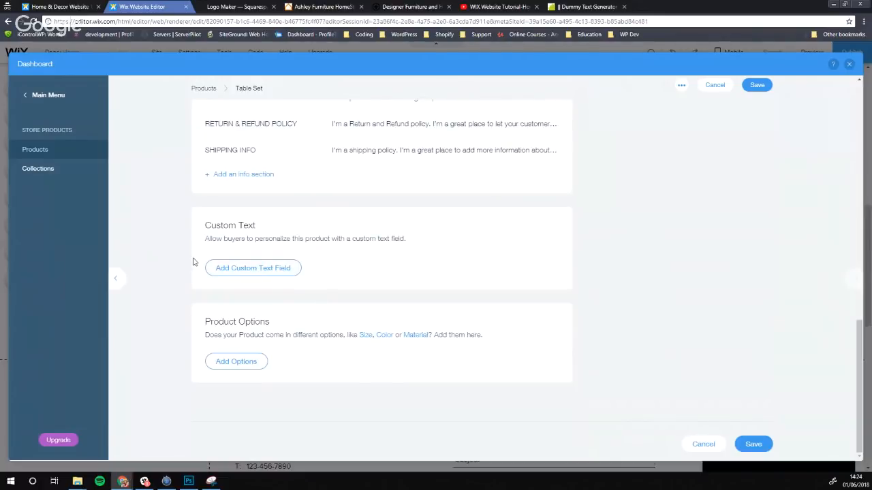
{"action": "scroll", "coordinate": [410, 286], "scroll_direction": "up", "scroll_amount": 6}
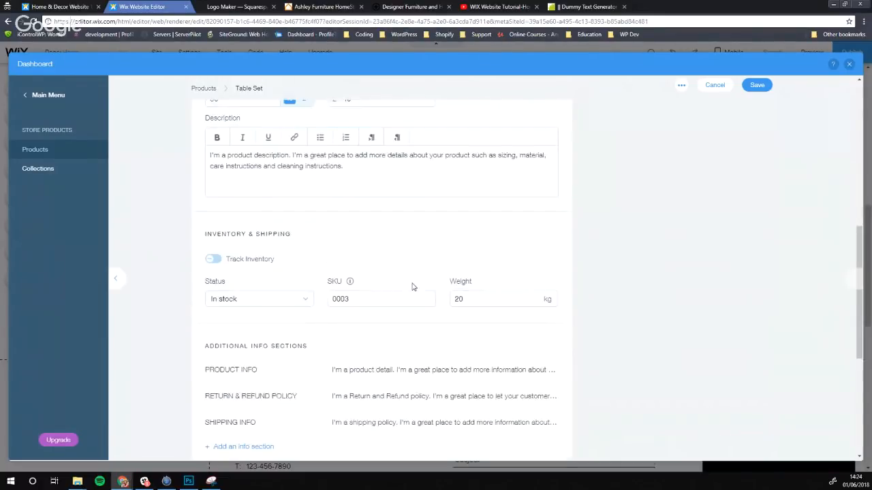
{"action": "scroll", "coordinate": [411, 287], "scroll_direction": "down", "scroll_amount": 3}
{"action": "scroll", "coordinate": [430, 295], "scroll_direction": "up", "scroll_amount": 8}
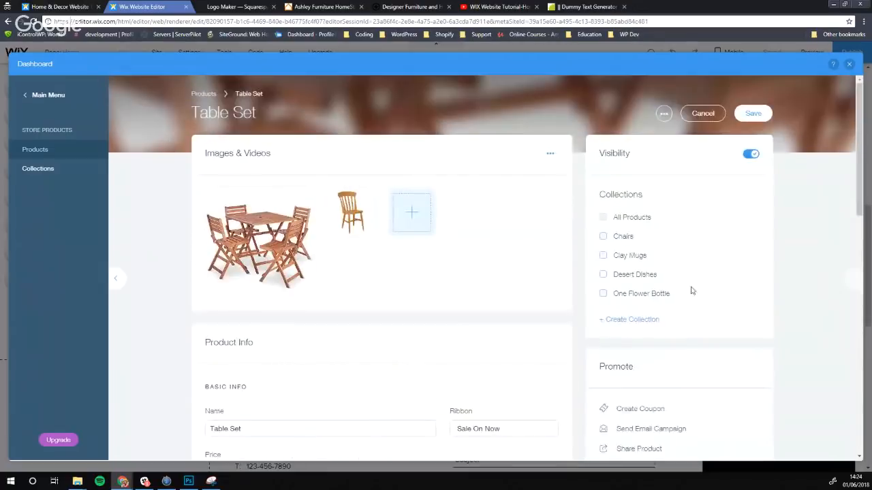
Create a new 'Table' collection for the Table Set and save the product
{"action": "left_click", "coordinate": [630, 320]}
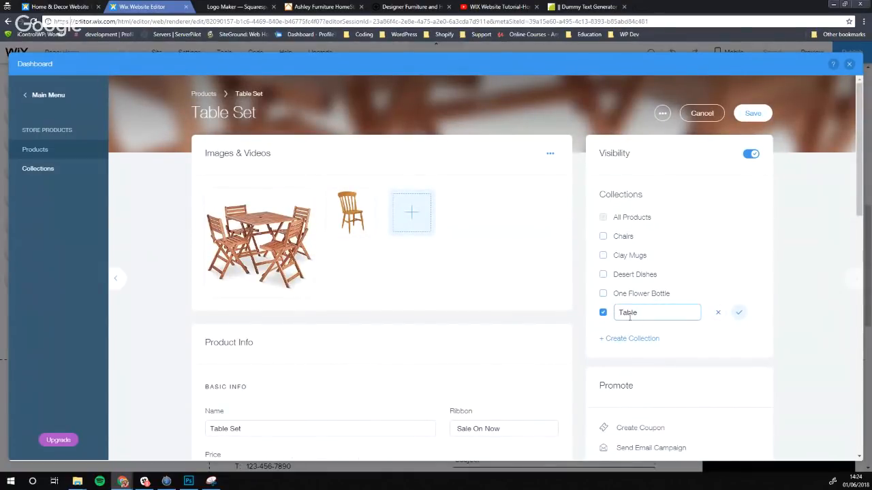
{"action": "left_click", "coordinate": [738, 312]}
{"action": "scroll", "coordinate": [622, 278], "scroll_direction": "down", "scroll_amount": 5}
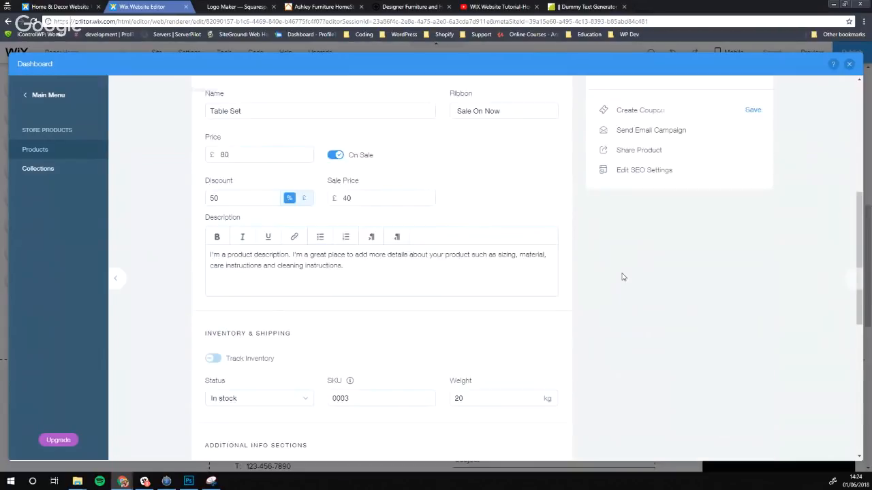
{"action": "scroll", "coordinate": [622, 277], "scroll_direction": "up", "scroll_amount": 3}
{"action": "scroll", "coordinate": [622, 277], "scroll_direction": "up", "scroll_amount": 3}
{"action": "scroll", "coordinate": [622, 277], "scroll_direction": "down", "scroll_amount": 10}
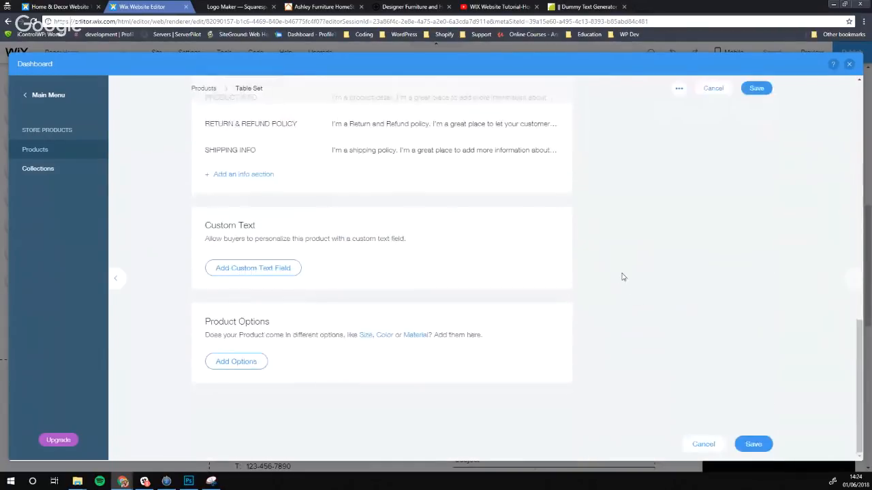
{"action": "left_click", "coordinate": [750, 445]}
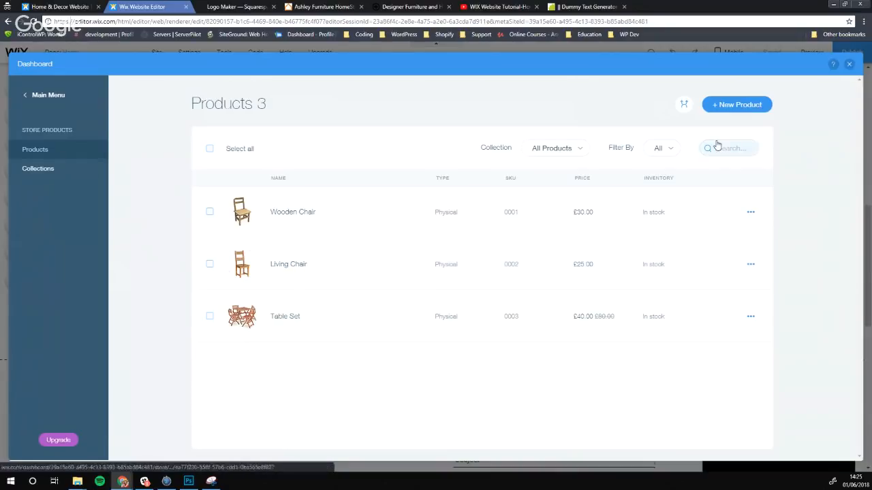
Close the store dashboard and check the gallery: Wooden Chair £30, Living Chair £25, Table Set £40
{"action": "left_click", "coordinate": [850, 65]}
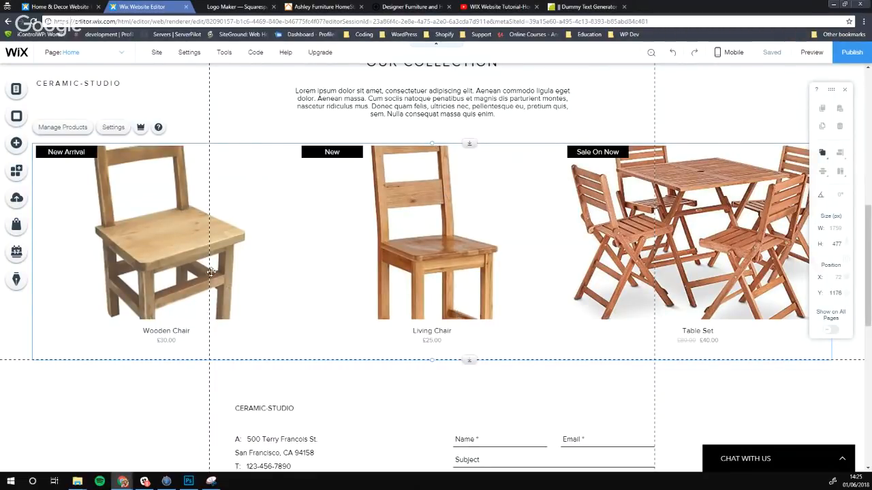
{"action": "scroll", "coordinate": [261, 231], "scroll_direction": "up", "scroll_amount": 1}
{"action": "scroll", "coordinate": [261, 231], "scroll_direction": "up", "scroll_amount": 5}
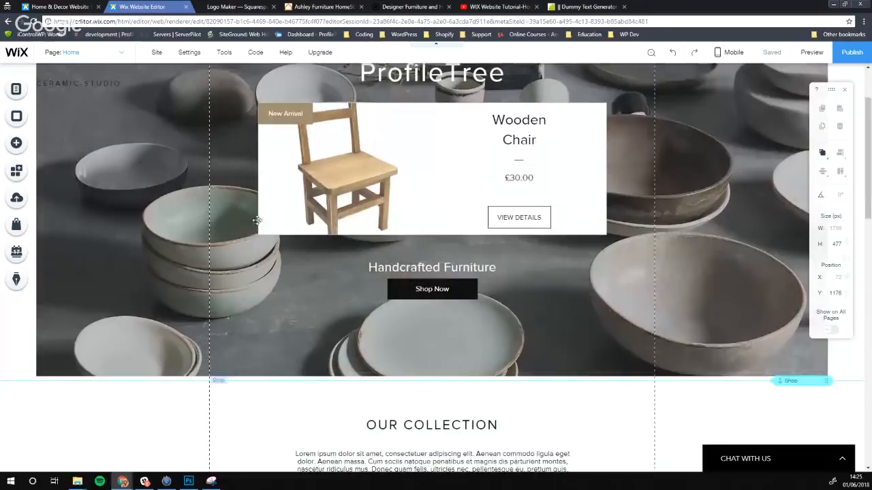
{"action": "scroll", "coordinate": [154, 243], "scroll_direction": "down", "scroll_amount": 1}
{"action": "scroll", "coordinate": [154, 243], "scroll_direction": "down", "scroll_amount": 5}
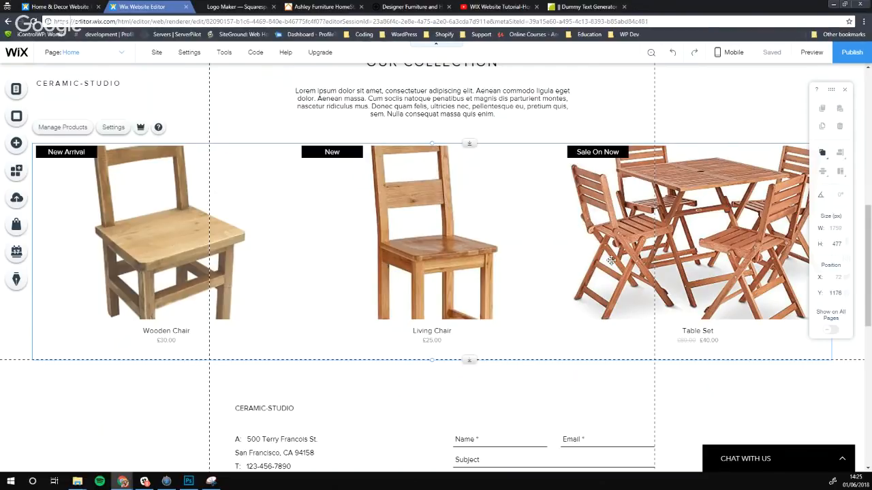
Preview the site, view the Table Set product page, then return to the editor
{"action": "left_click", "coordinate": [812, 51]}
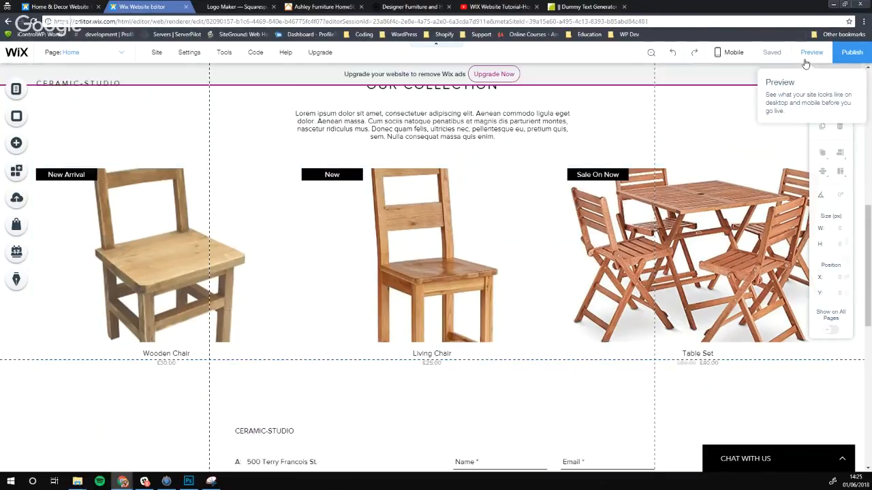
{"action": "left_click", "coordinate": [638, 248]}
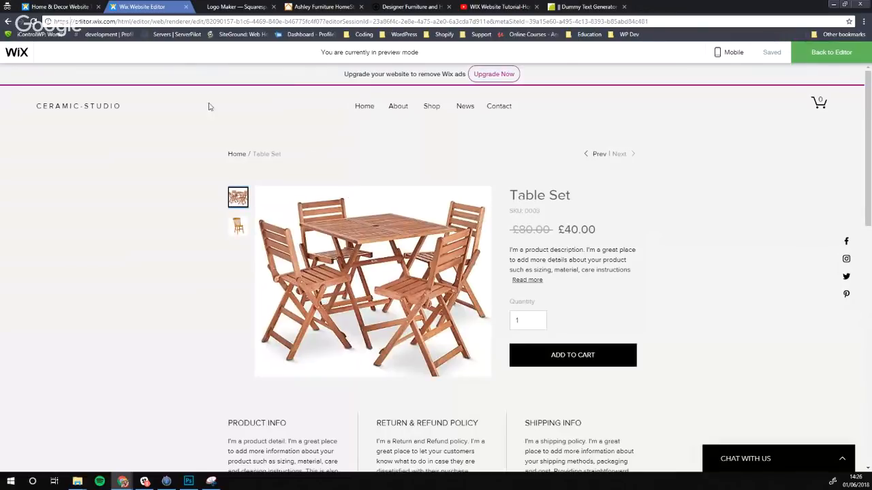
{"action": "left_click", "coordinate": [8, 22]}
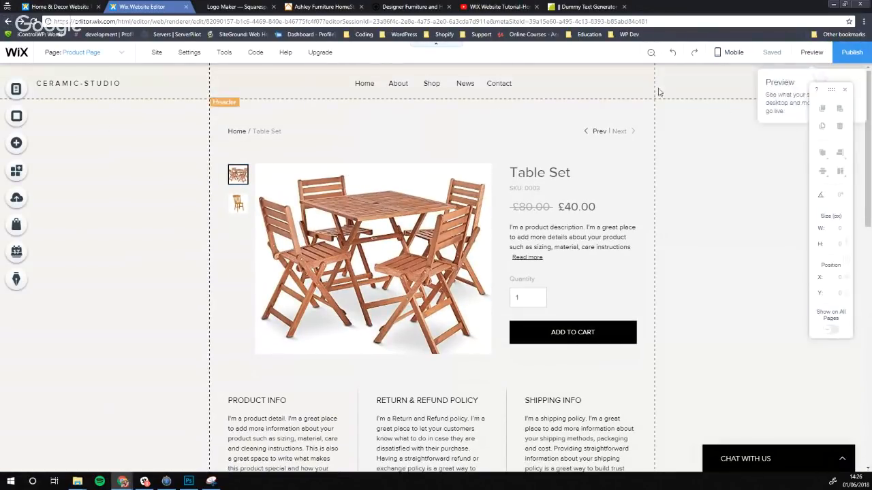
Preview the Home page and scroll down to the Our Collection gallery of three products
{"action": "left_click", "coordinate": [81, 52]}
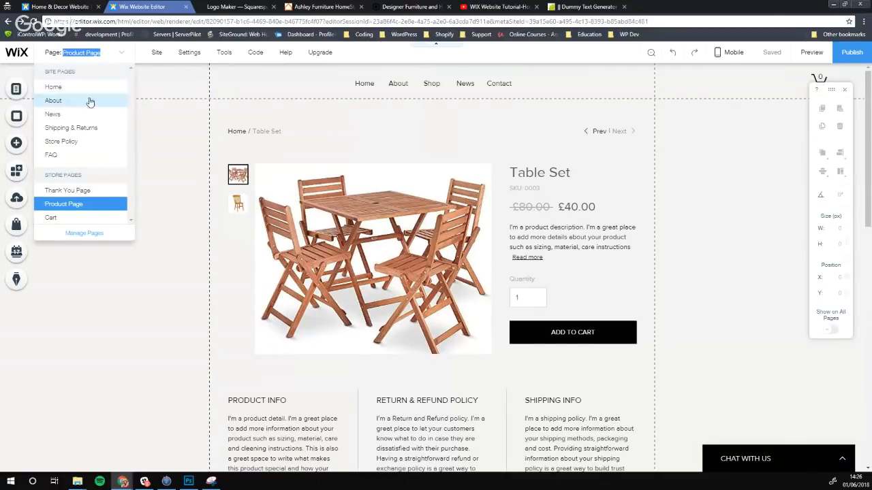
{"action": "left_click", "coordinate": [64, 87]}
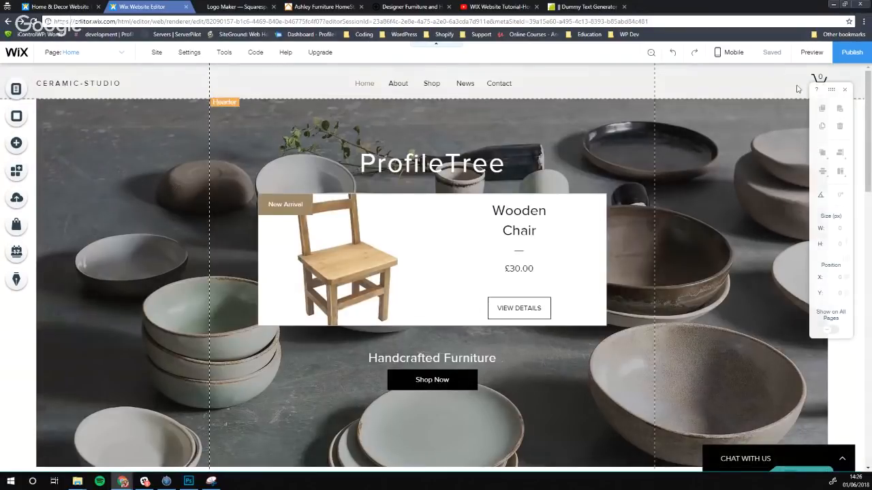
{"action": "left_click", "coordinate": [810, 53]}
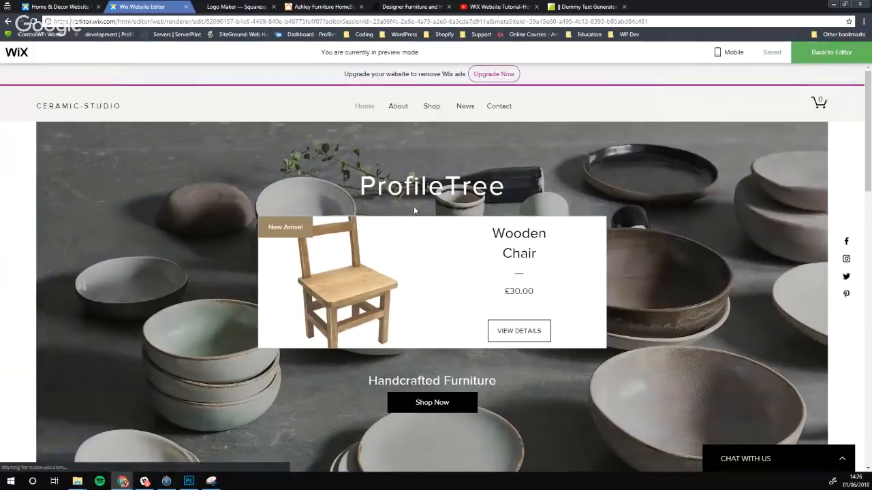
{"action": "scroll", "coordinate": [379, 173], "scroll_direction": "down", "scroll_amount": 5}
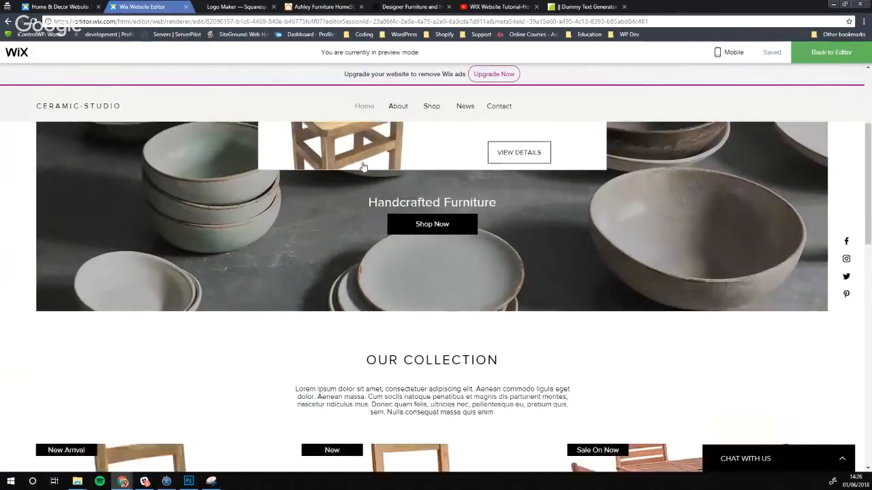
{"action": "scroll", "coordinate": [248, 189], "scroll_direction": "down", "scroll_amount": 2}
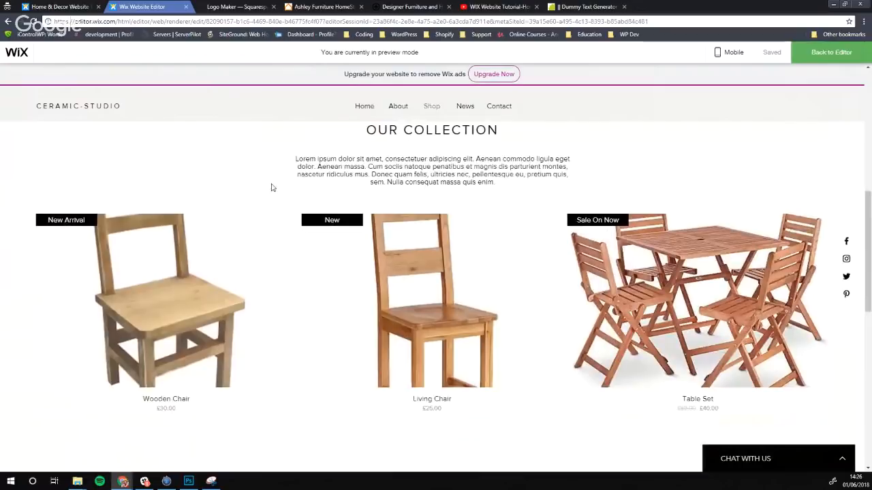
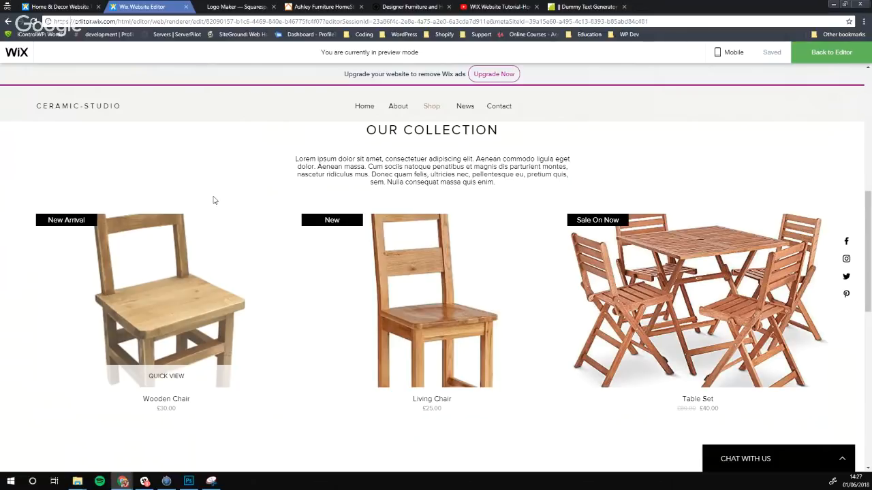
Open the Living Chair product page and, after trying blue and orange, choose red
{"action": "left_click", "coordinate": [420, 293]}
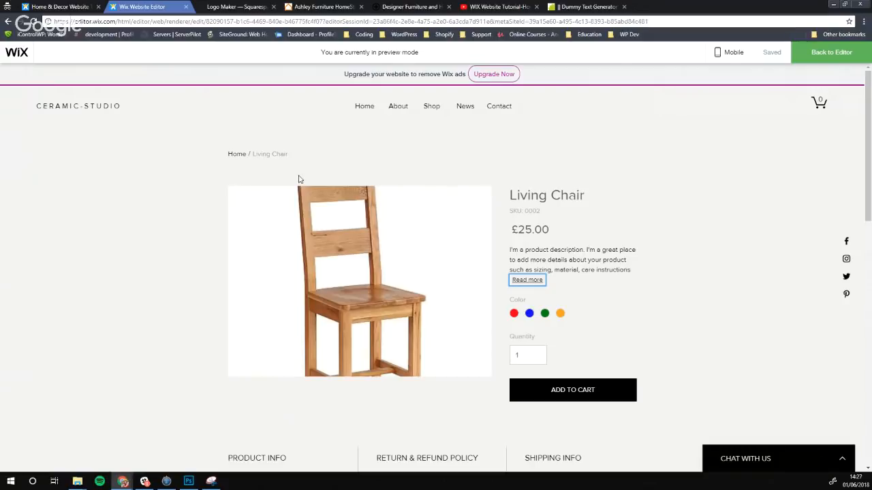
{"action": "left_click", "coordinate": [530, 313]}
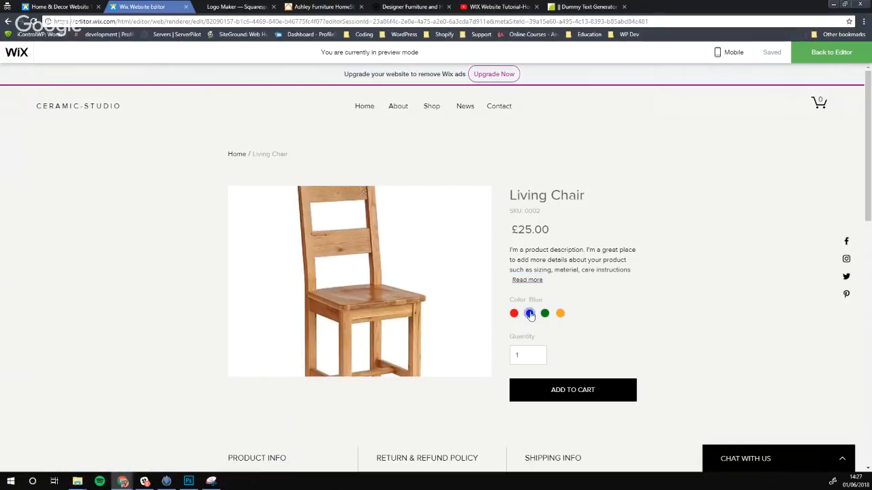
{"action": "left_click", "coordinate": [560, 313]}
{"action": "left_click", "coordinate": [514, 313]}
{"action": "scroll", "coordinate": [671, 269], "scroll_direction": "down", "scroll_amount": 1}
{"action": "scroll", "coordinate": [671, 268], "scroll_direction": "up", "scroll_amount": 1}
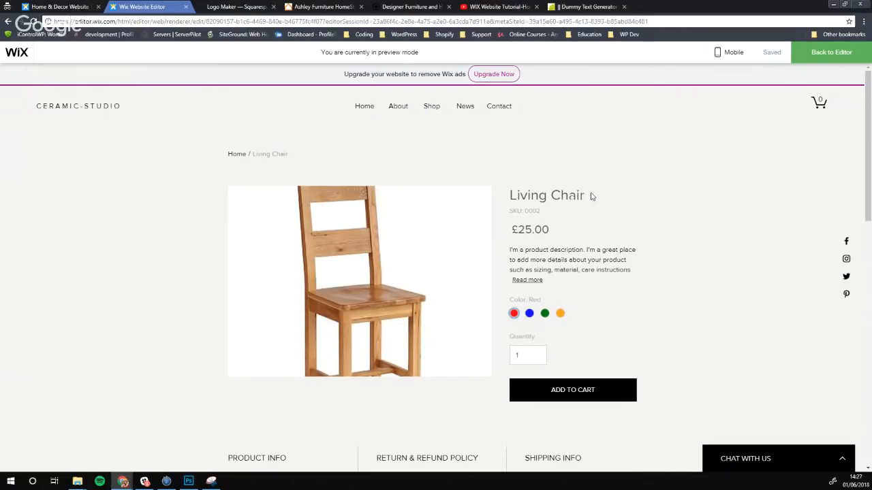
Highlight the Living Chair title and SKU: 0002 line, and open then close live chat
{"action": "left_click_drag", "start_coordinate": [591, 197], "coordinate": [508, 197]}
{"action": "left_click", "coordinate": [573, 221]}
{"action": "left_click_drag", "start_coordinate": [554, 215], "coordinate": [515, 212]}
{"action": "left_click", "coordinate": [547, 213]}
{"action": "left_click", "coordinate": [842, 459]}
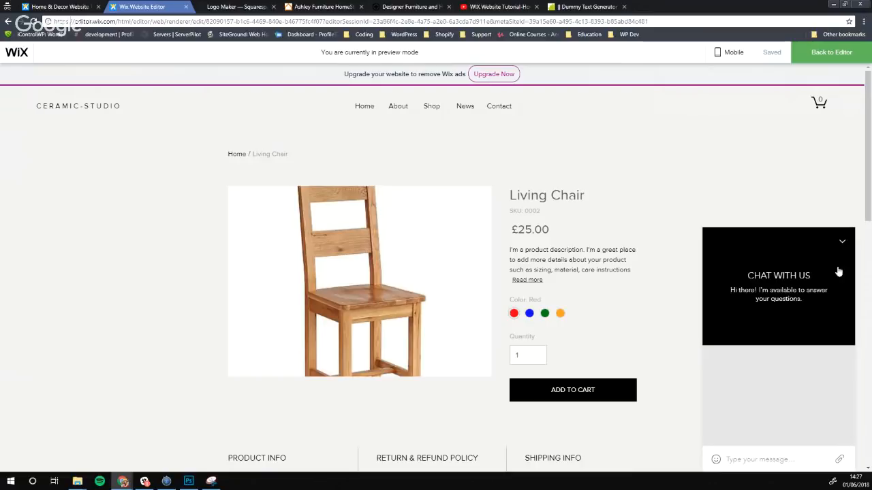
{"action": "left_click", "coordinate": [840, 242]}
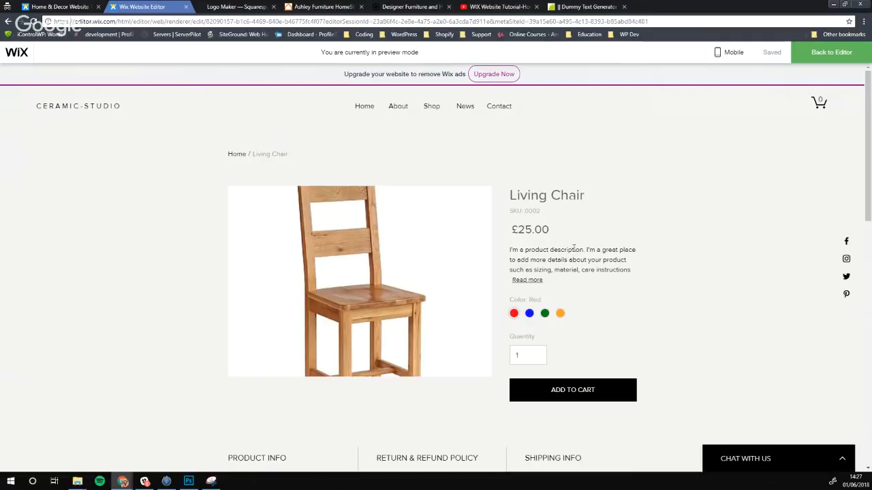
{"action": "left_click_drag", "start_coordinate": [539, 211], "coordinate": [512, 213]}
{"action": "left_click", "coordinate": [562, 237]}
Read the full Living Chair description and add one chair to the cart
{"action": "left_click", "coordinate": [530, 353]}
{"action": "scroll", "coordinate": [589, 320], "scroll_direction": "down", "scroll_amount": 3}
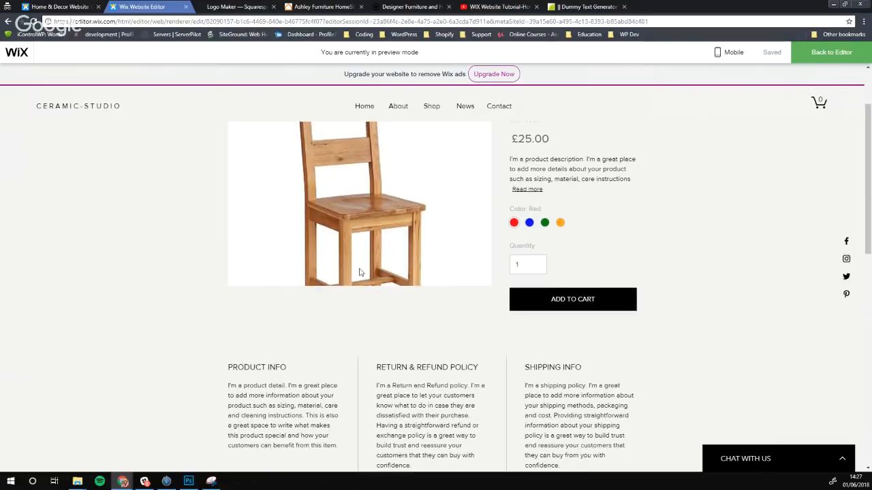
{"action": "scroll", "coordinate": [361, 271], "scroll_direction": "down", "scroll_amount": 4}
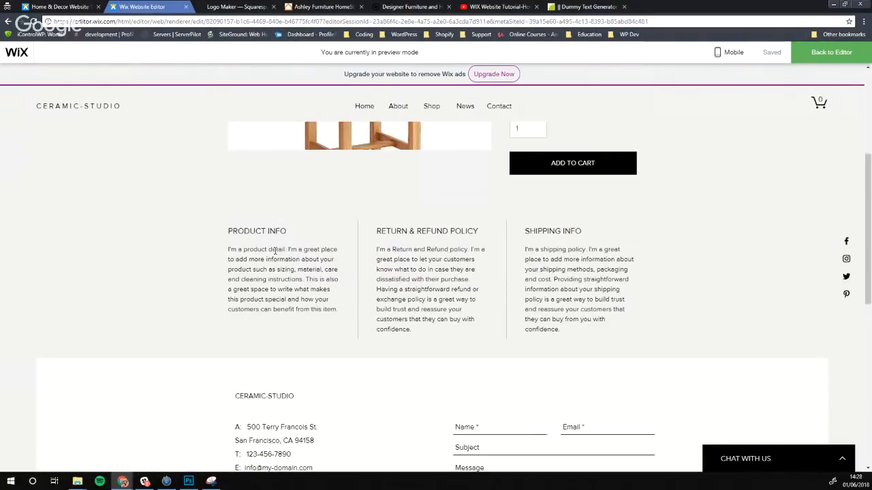
{"action": "scroll", "coordinate": [248, 253], "scroll_direction": "up", "scroll_amount": 1}
{"action": "scroll", "coordinate": [248, 253], "scroll_direction": "up", "scroll_amount": 6}
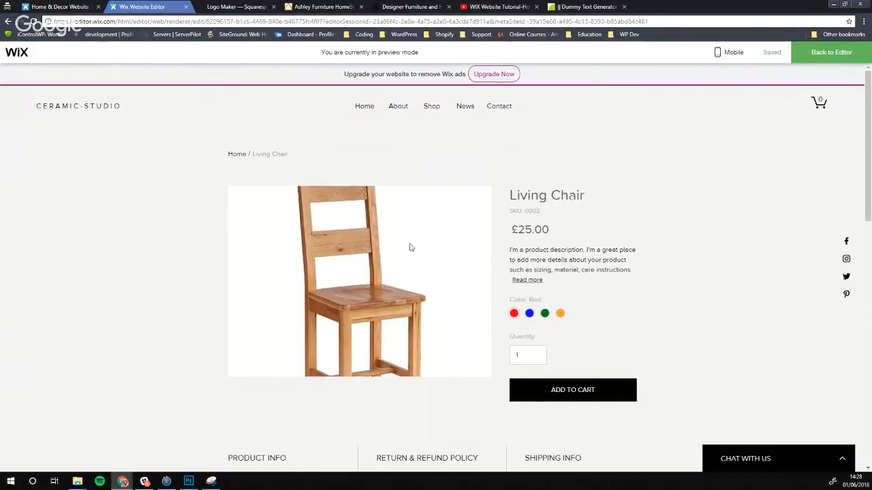
{"action": "left_click", "coordinate": [528, 280]}
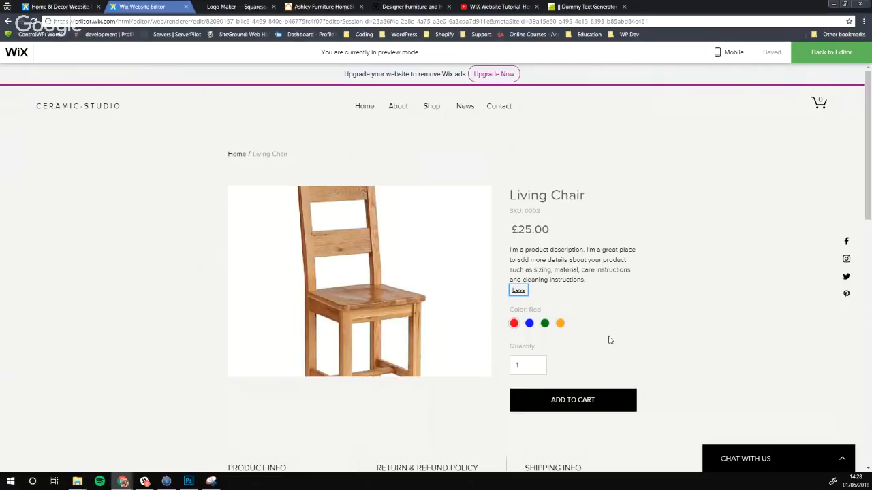
{"action": "left_click", "coordinate": [585, 400]}
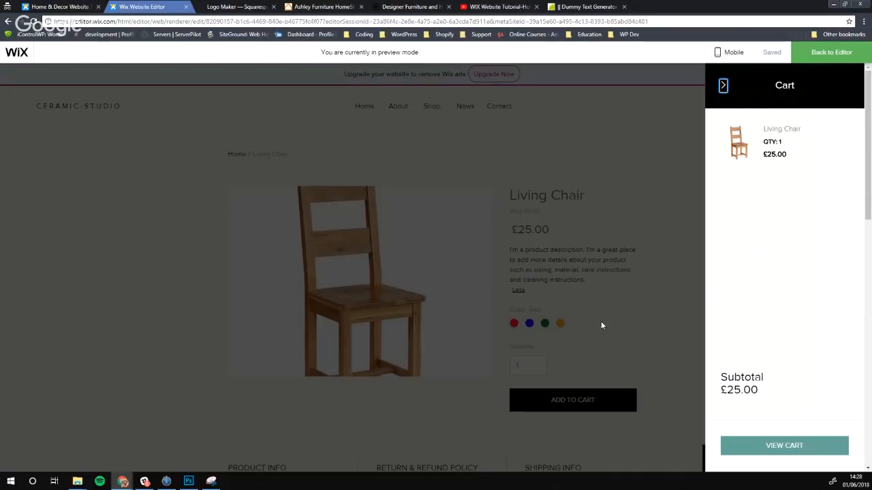
Look over the full cart page with the red Living Chair at £25.00, then return to the editor
{"action": "left_click", "coordinate": [770, 448]}
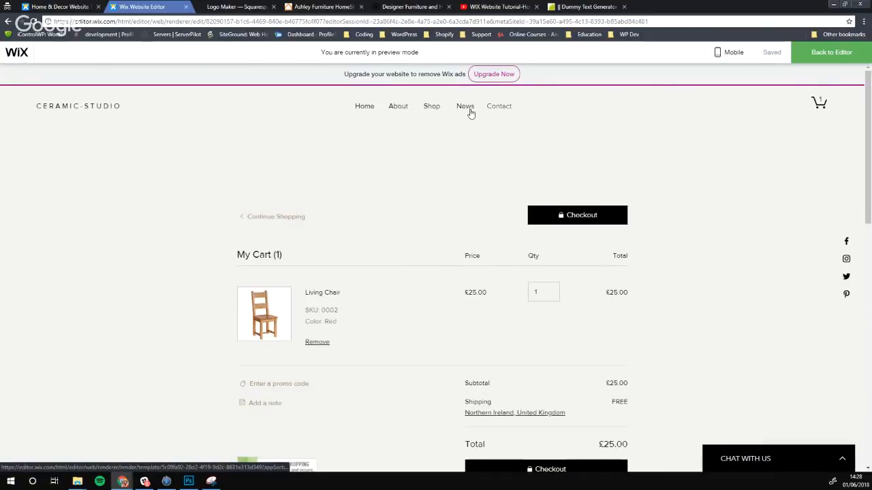
{"action": "scroll", "coordinate": [249, 175], "scroll_direction": "down", "scroll_amount": 2}
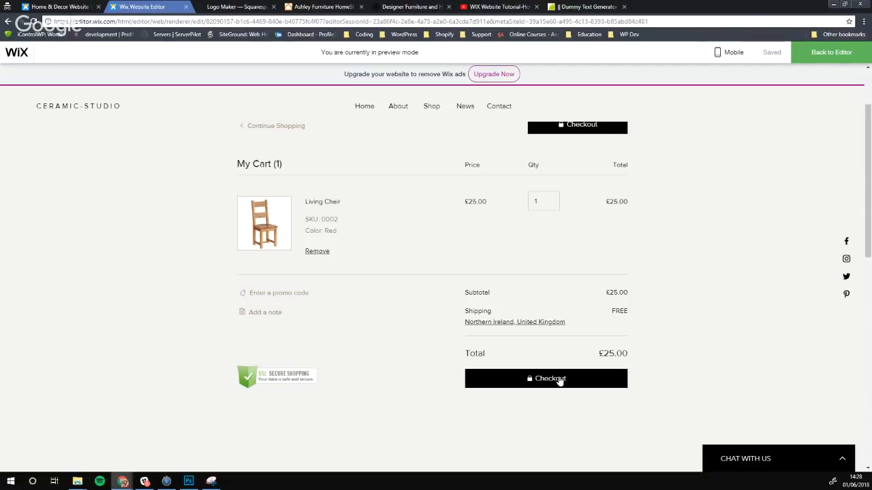
{"action": "scroll", "coordinate": [403, 291], "scroll_direction": "up", "scroll_amount": 2}
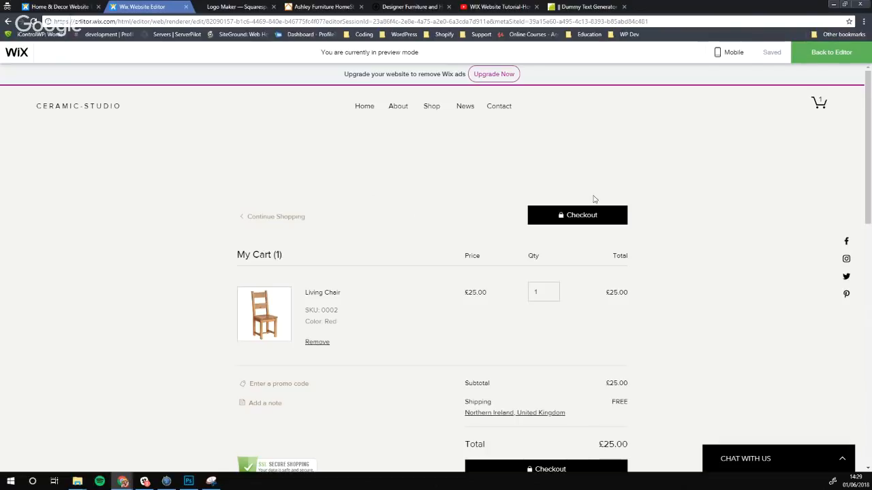
{"action": "left_click", "coordinate": [815, 53]}
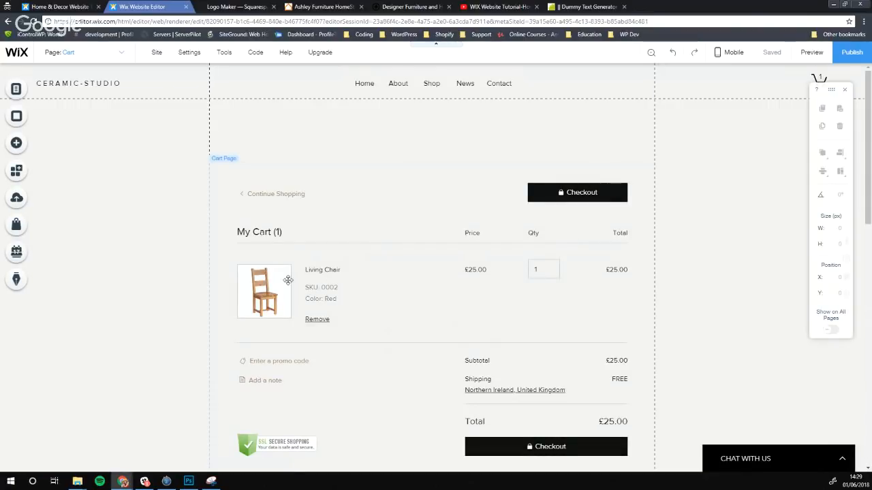
Open the Cart Page widget's settings and toggle Tax costs on and back off
{"action": "left_click", "coordinate": [284, 444]}
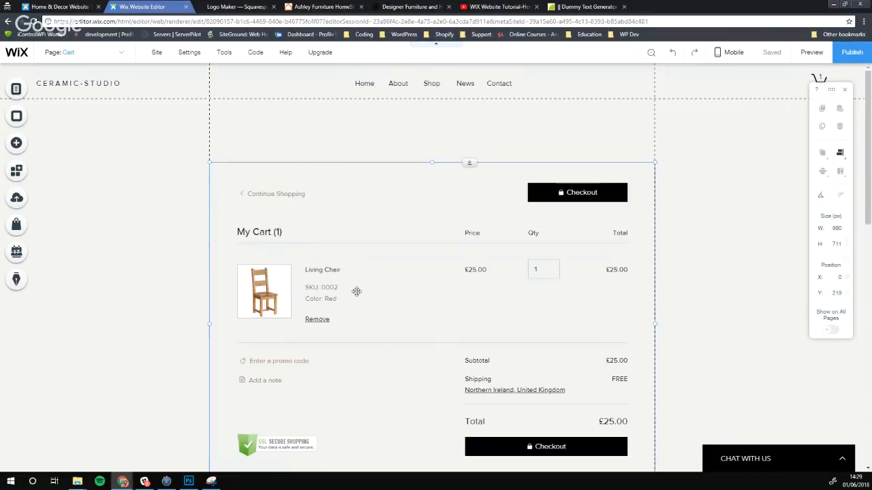
{"action": "scroll", "coordinate": [357, 292], "scroll_direction": "down", "scroll_amount": 2}
{"action": "double_click", "coordinate": [446, 236]}
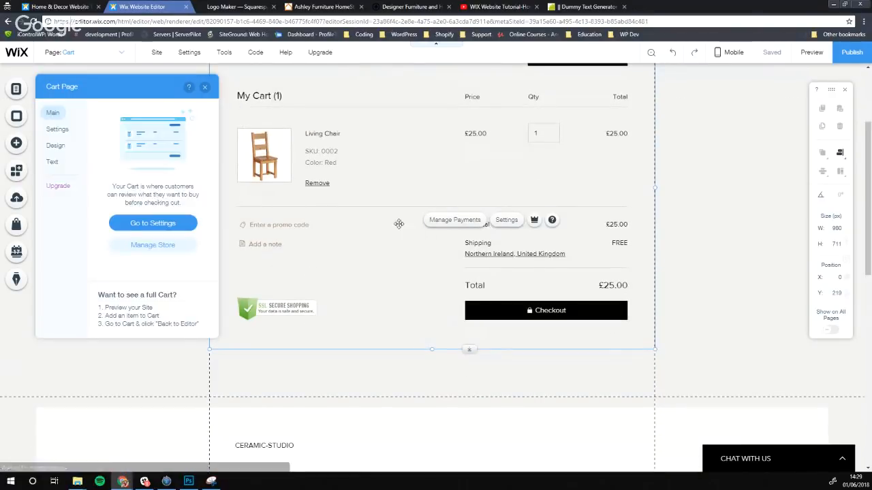
{"action": "left_click", "coordinate": [165, 222]}
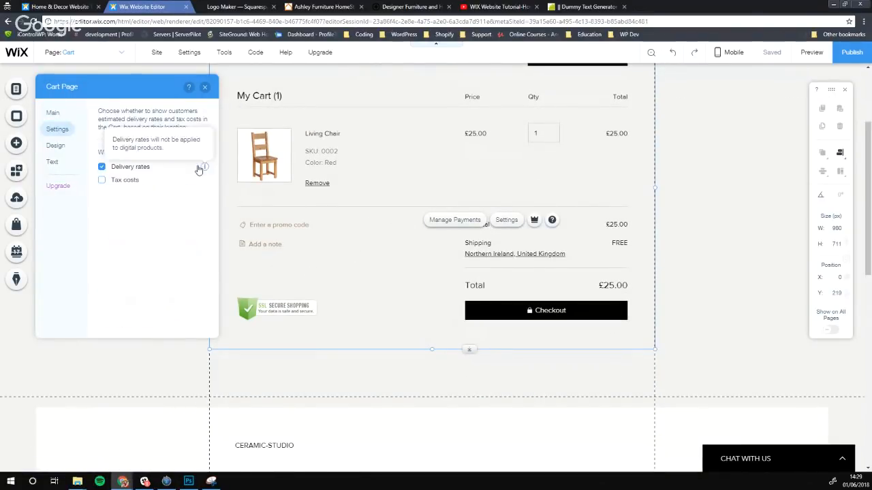
{"action": "left_click", "coordinate": [120, 184]}
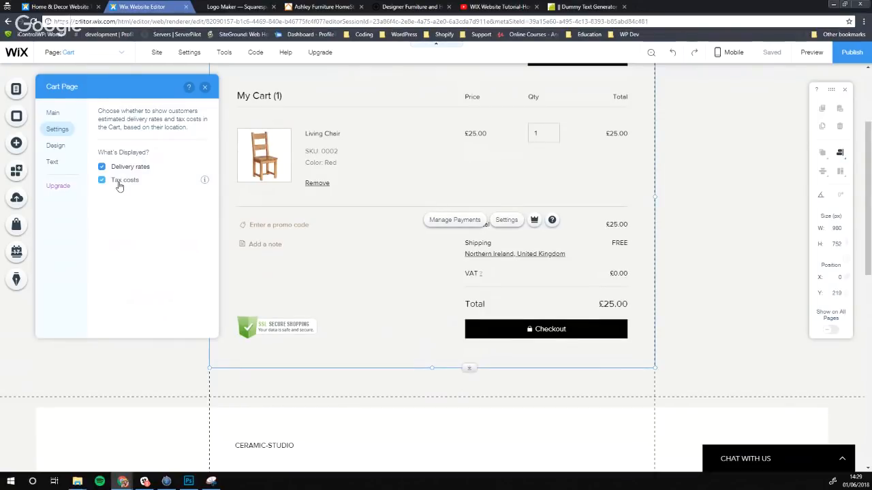
{"action": "left_click", "coordinate": [119, 184]}
Browse the cart's Design and Text options, then open the Manage Store dashboard
{"action": "left_click", "coordinate": [55, 146]}
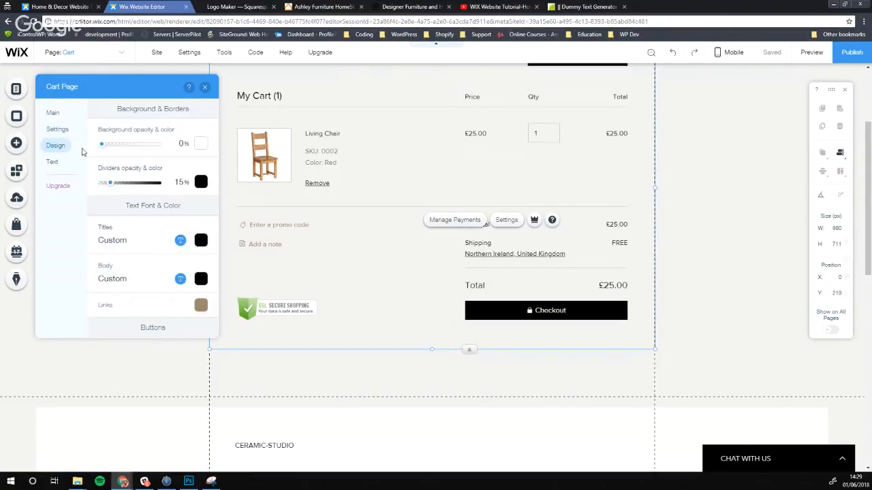
{"action": "scroll", "coordinate": [362, 284], "scroll_direction": "up", "scroll_amount": 2}
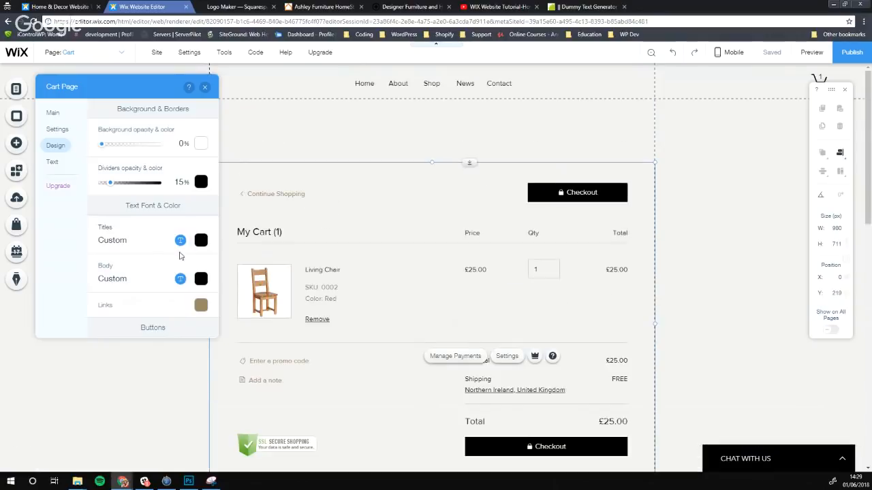
{"action": "scroll", "coordinate": [180, 255], "scroll_direction": "down", "scroll_amount": 5}
{"action": "left_click", "coordinate": [58, 166]}
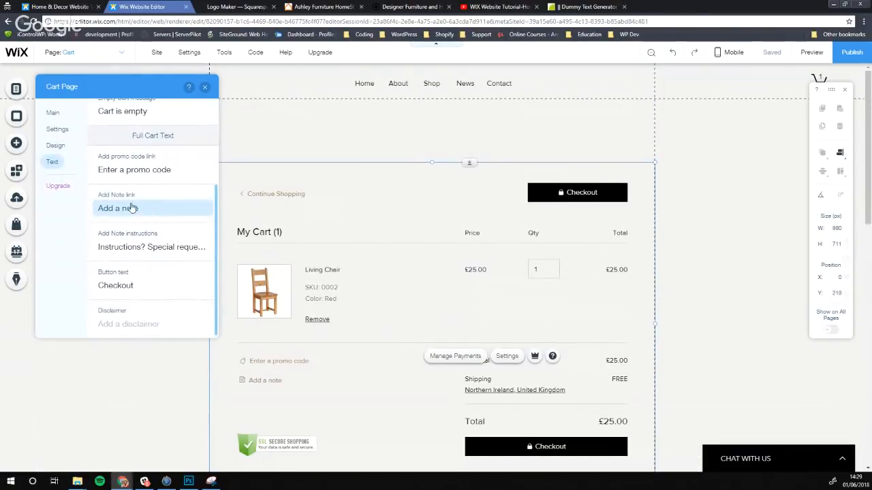
{"action": "scroll", "coordinate": [131, 207], "scroll_direction": "up", "scroll_amount": 3}
{"action": "left_click", "coordinate": [55, 115]}
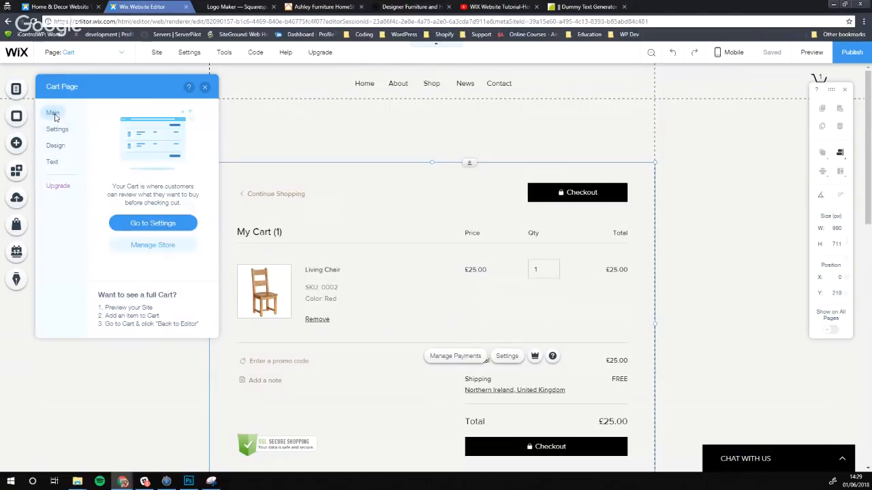
{"action": "left_click", "coordinate": [156, 245]}
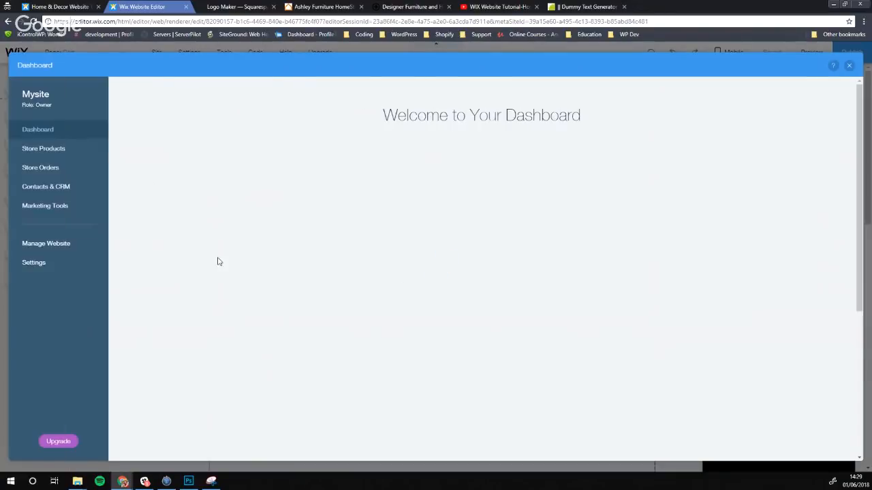
Check the three products in Store Products, then start connecting a payment method from the Dashboard
{"action": "left_click", "coordinate": [50, 154]}
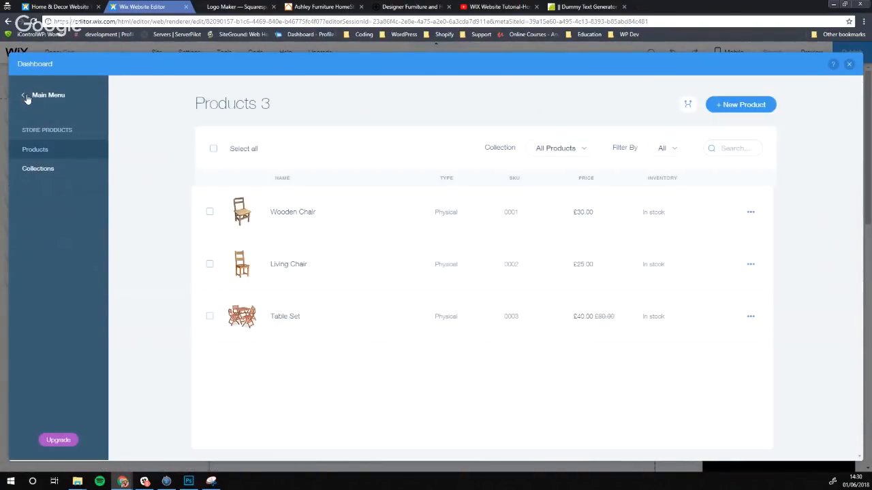
{"action": "left_click", "coordinate": [27, 100]}
{"action": "left_click", "coordinate": [36, 129]}
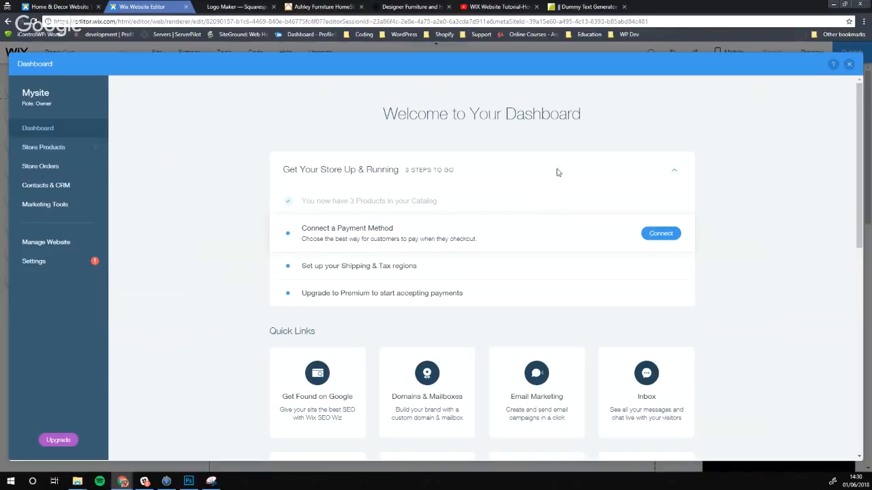
{"action": "left_click", "coordinate": [661, 238]}
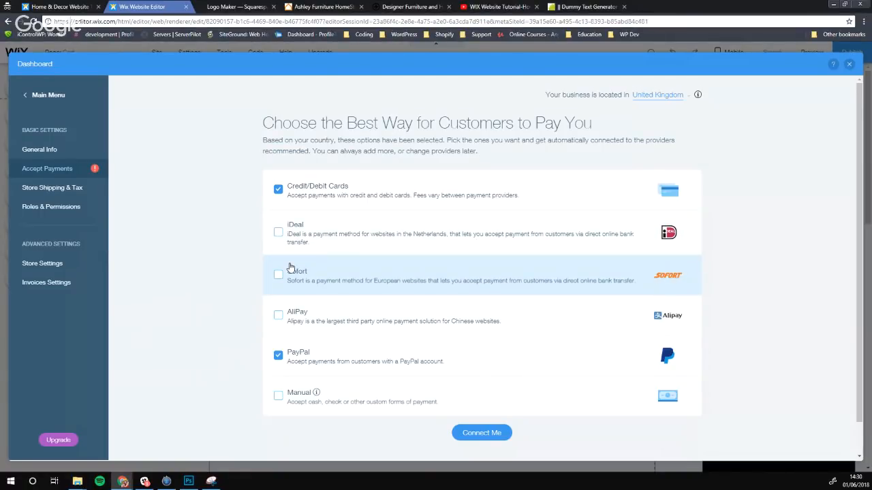
Review the domestic and international shipping regions, then view Roles & Permissions
{"action": "left_click", "coordinate": [76, 195]}
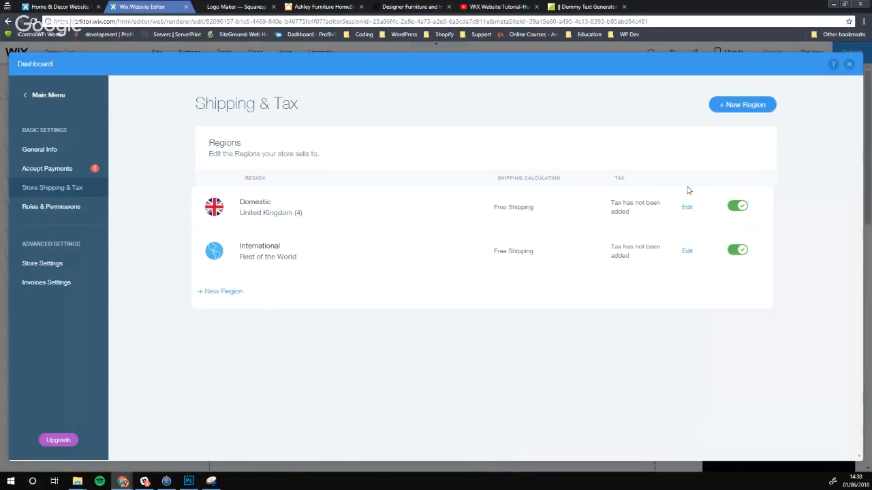
{"action": "left_click", "coordinate": [69, 212]}
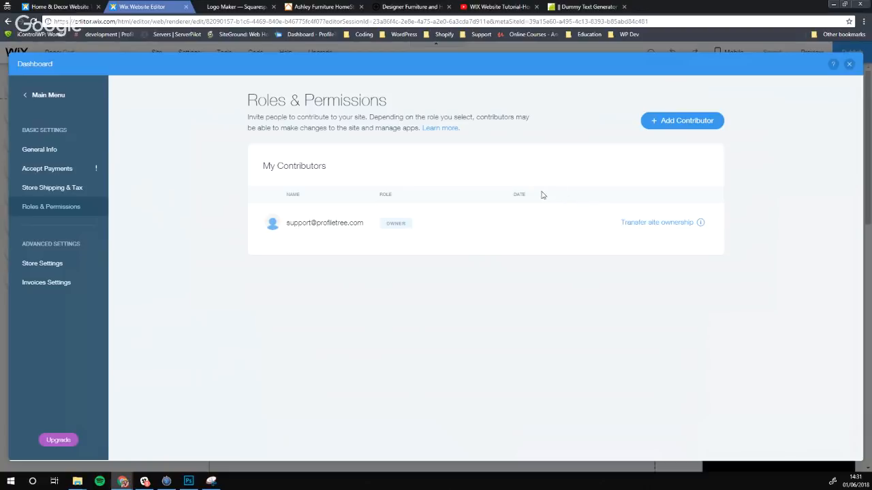
Open the store settings page and scroll down to the email notifications
{"action": "left_click", "coordinate": [34, 272]}
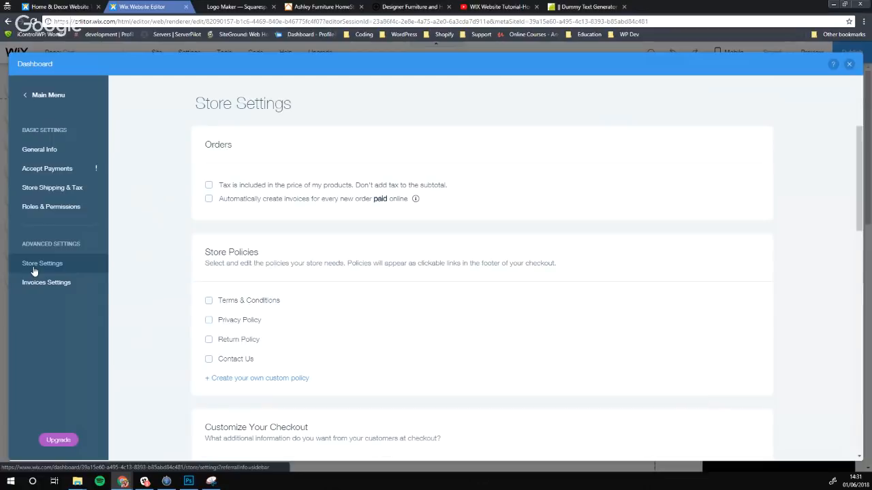
{"action": "scroll", "coordinate": [208, 204], "scroll_direction": "down", "scroll_amount": 2}
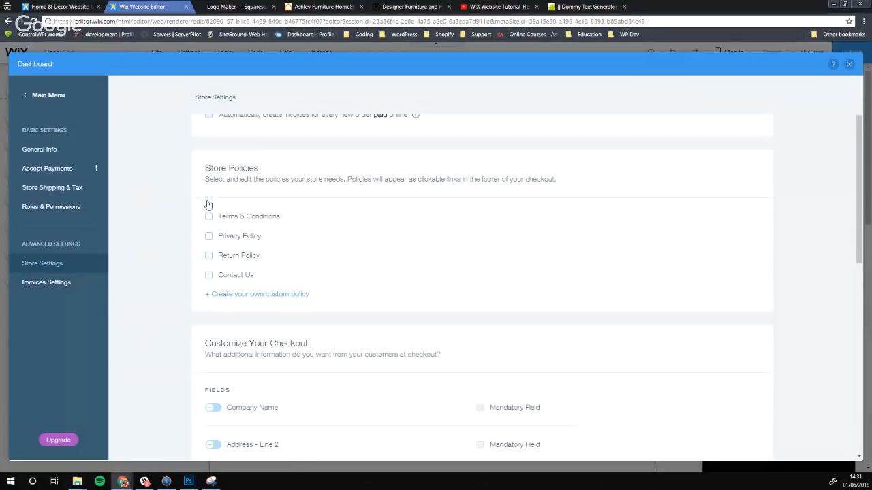
{"action": "scroll", "coordinate": [207, 204], "scroll_direction": "down", "scroll_amount": 4}
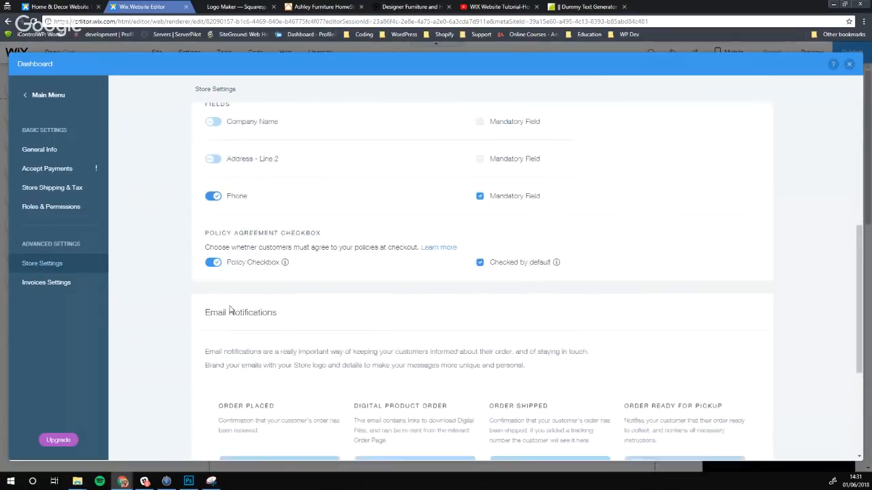
{"action": "scroll", "coordinate": [230, 309], "scroll_direction": "down", "scroll_amount": 3}
Preview the Order Placed confirmation email, then close the Dashboard back to the Cart page
{"action": "mouse_move", "coordinate": [331, 360]}
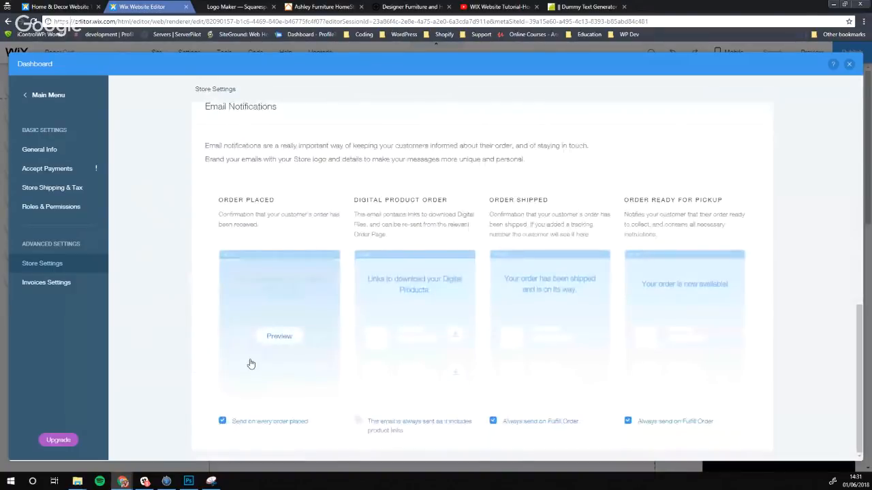
{"action": "left_click", "coordinate": [282, 336]}
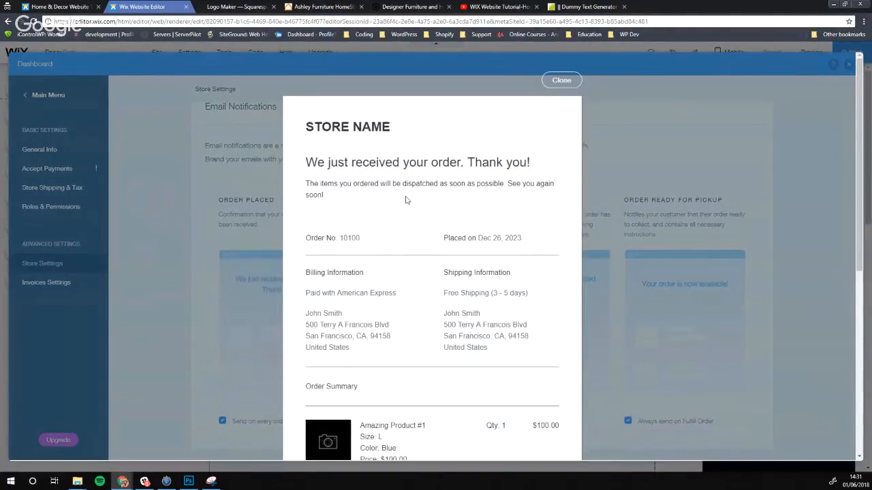
{"action": "scroll", "coordinate": [423, 198], "scroll_direction": "down", "scroll_amount": 2}
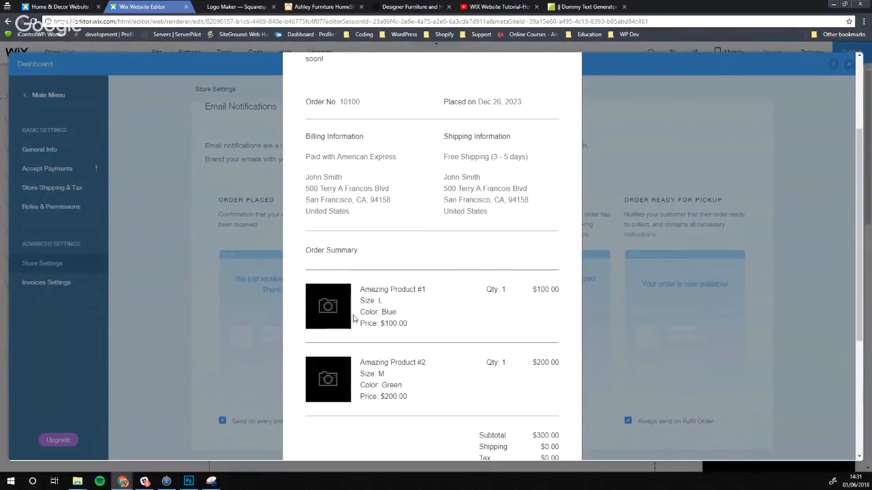
{"action": "scroll", "coordinate": [327, 273], "scroll_direction": "down", "scroll_amount": 3}
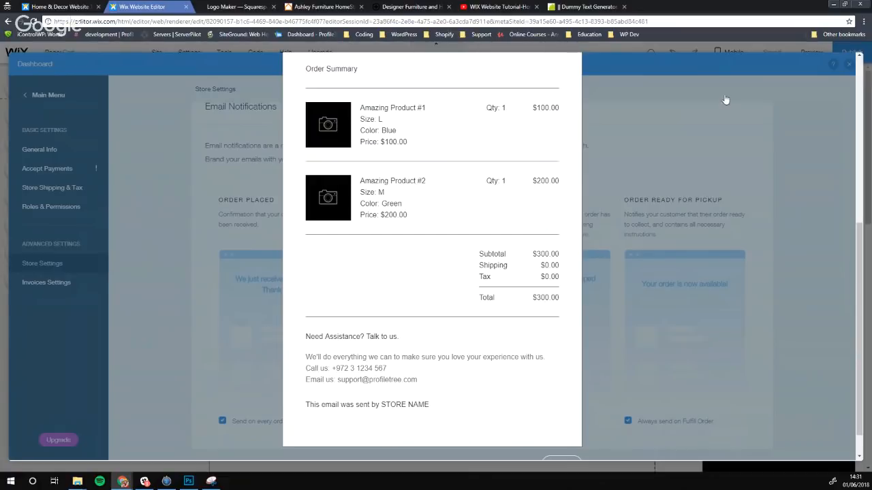
{"action": "left_click", "coordinate": [611, 101]}
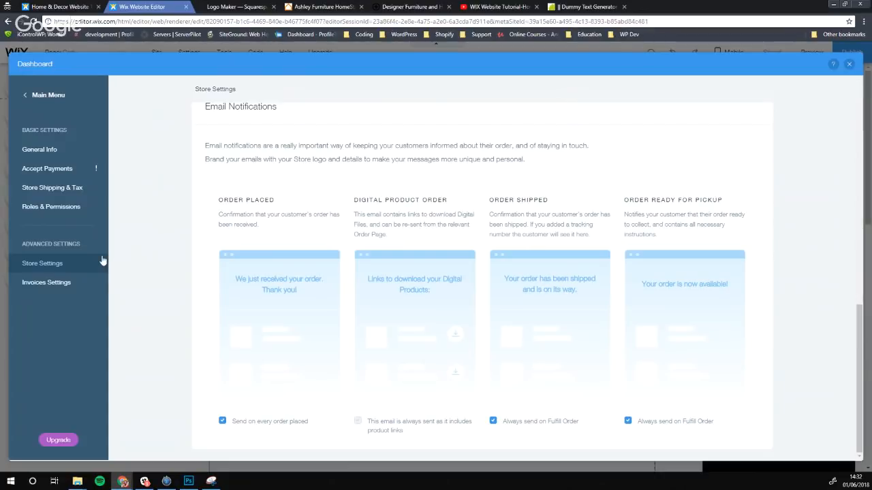
{"action": "left_click", "coordinate": [848, 63]}
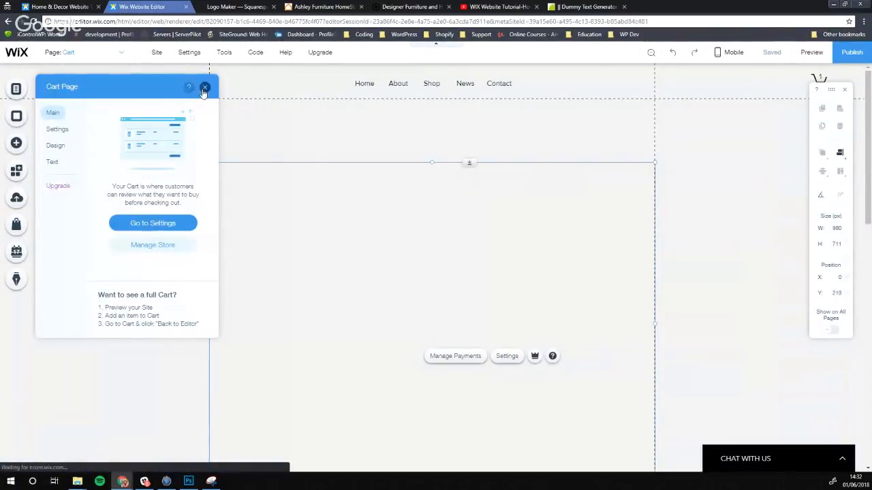
Close the Cart Page panel, and open then close the store manager dashboard from My Store
{"action": "left_click", "coordinate": [204, 87]}
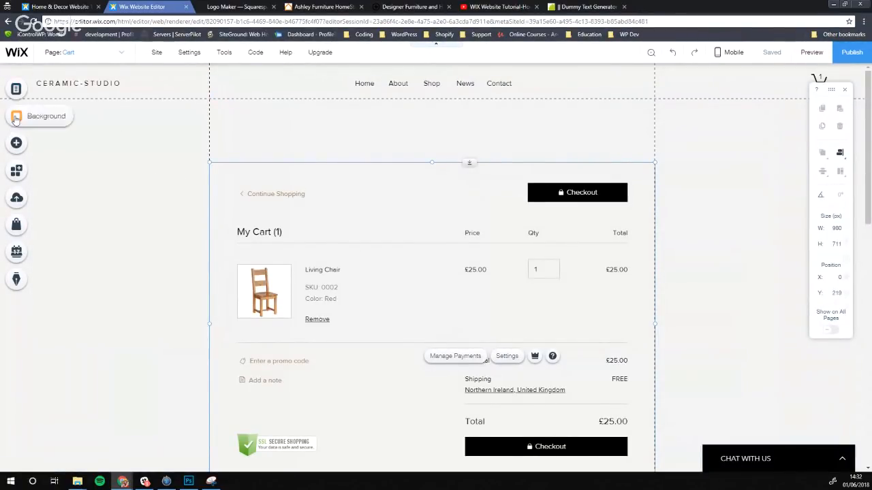
{"action": "left_click", "coordinate": [17, 228]}
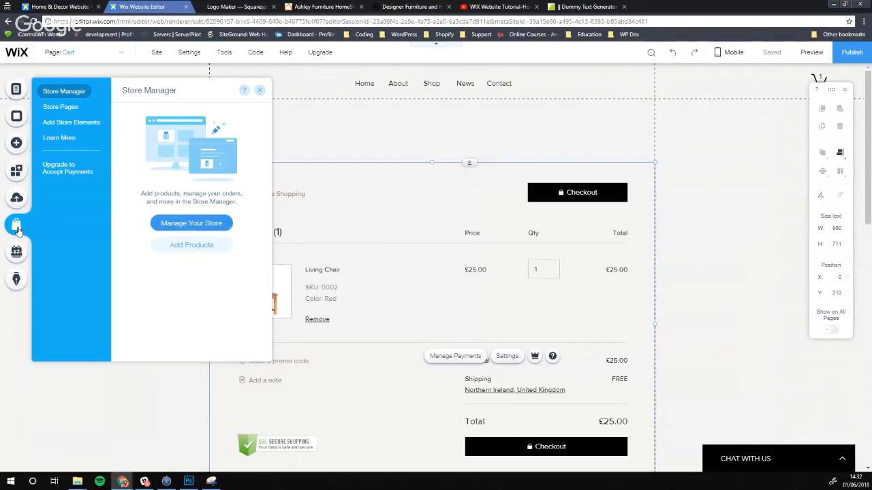
{"action": "left_click", "coordinate": [192, 224]}
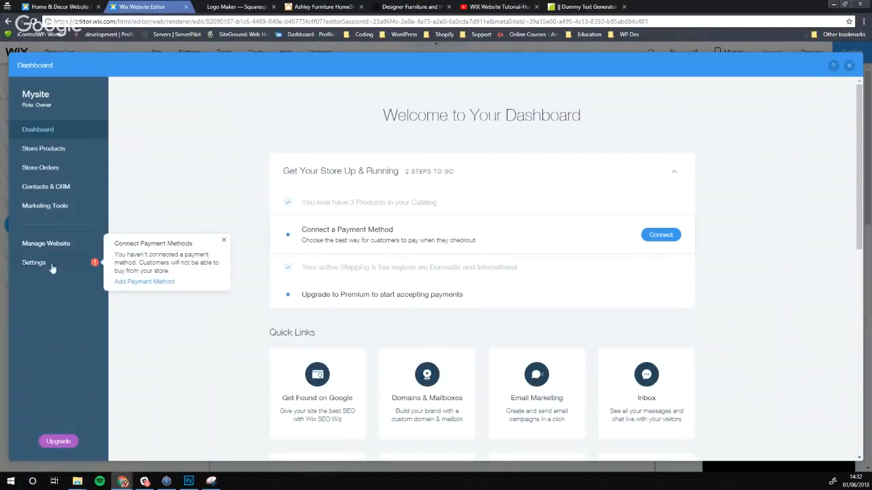
{"action": "left_click", "coordinate": [849, 65]}
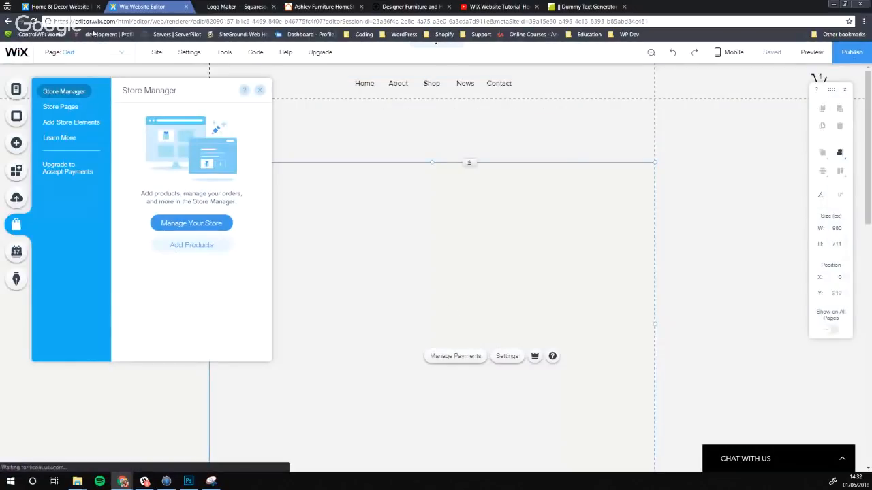
Switch to the Home page, check the hero strip's background options, and scroll to the footer
{"action": "left_click", "coordinate": [69, 52]}
{"action": "left_click", "coordinate": [72, 87]}
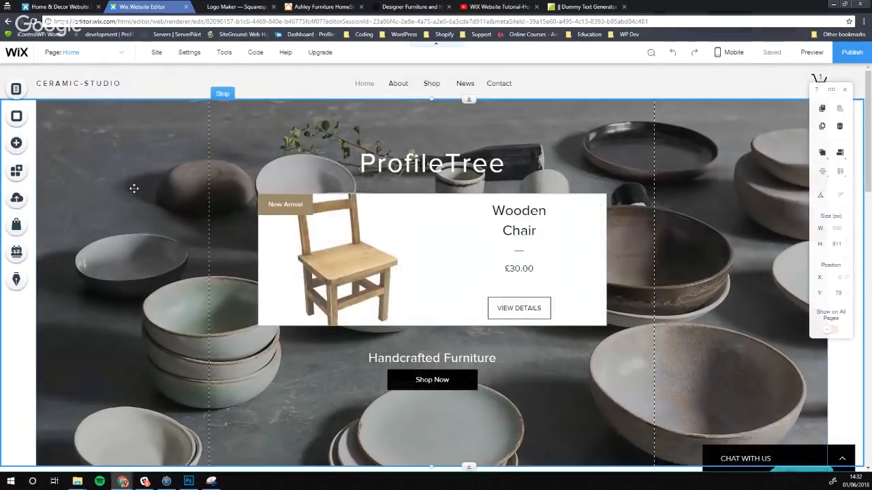
{"action": "left_click", "coordinate": [134, 189]}
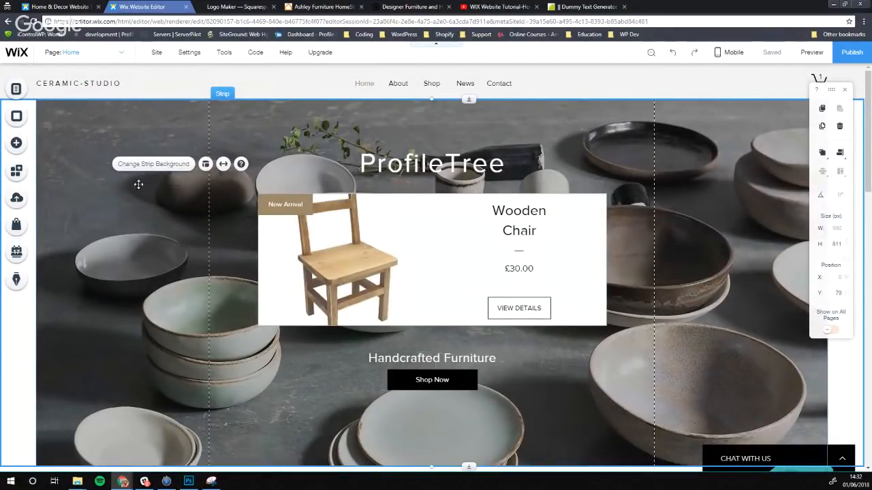
{"action": "left_click", "coordinate": [140, 165]}
{"action": "mouse_move", "coordinate": [129, 251]}
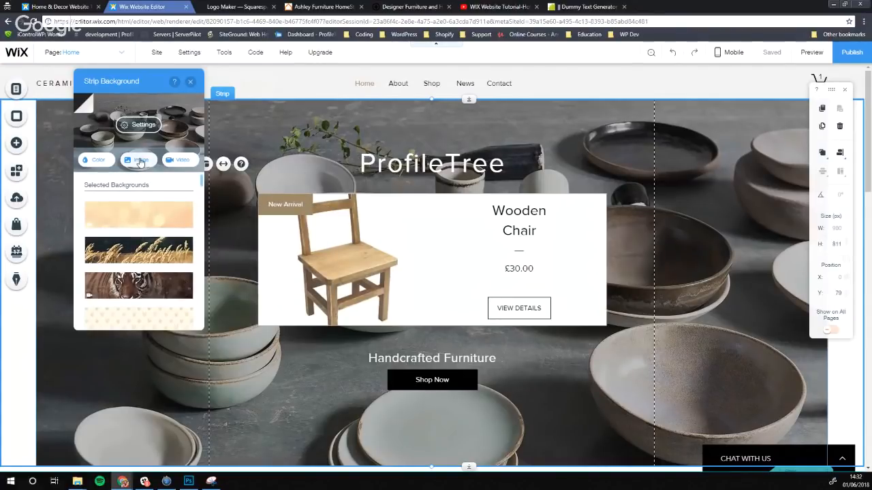
{"action": "left_click", "coordinate": [255, 93]}
{"action": "scroll", "coordinate": [200, 238], "scroll_direction": "down", "scroll_amount": 5}
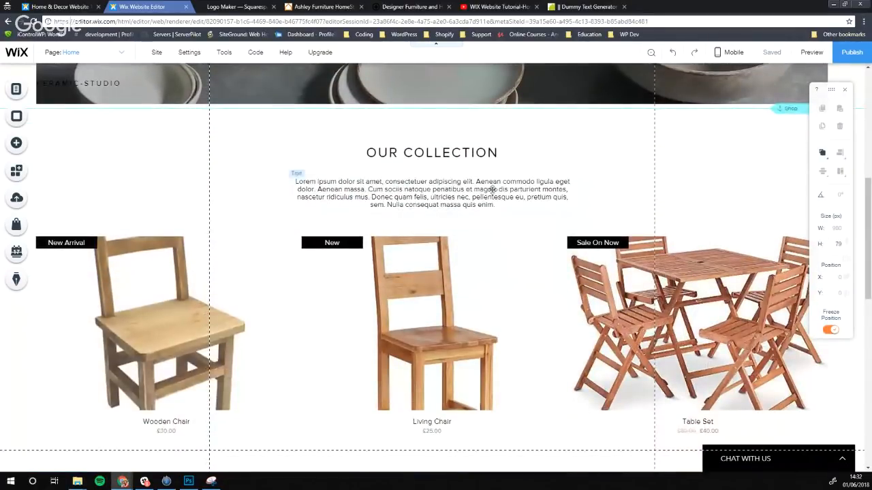
{"action": "scroll", "coordinate": [408, 175], "scroll_direction": "down", "scroll_amount": 3}
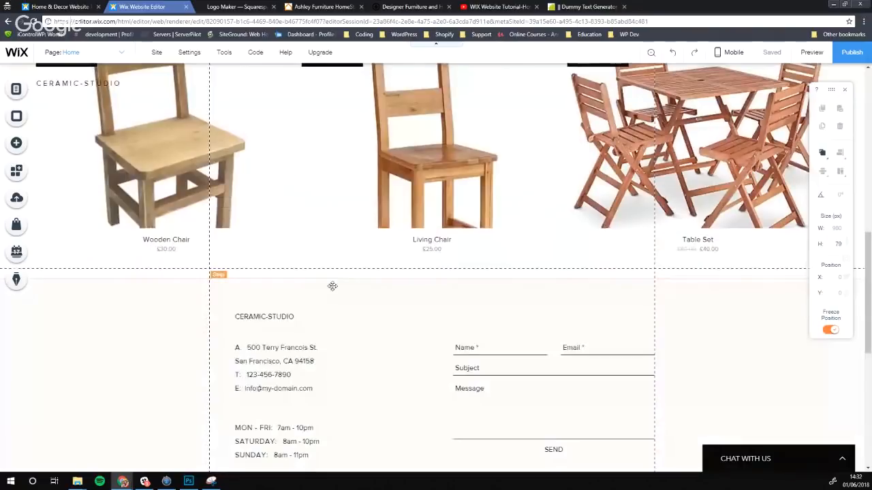
{"action": "scroll", "coordinate": [332, 286], "scroll_direction": "down", "scroll_amount": 1}
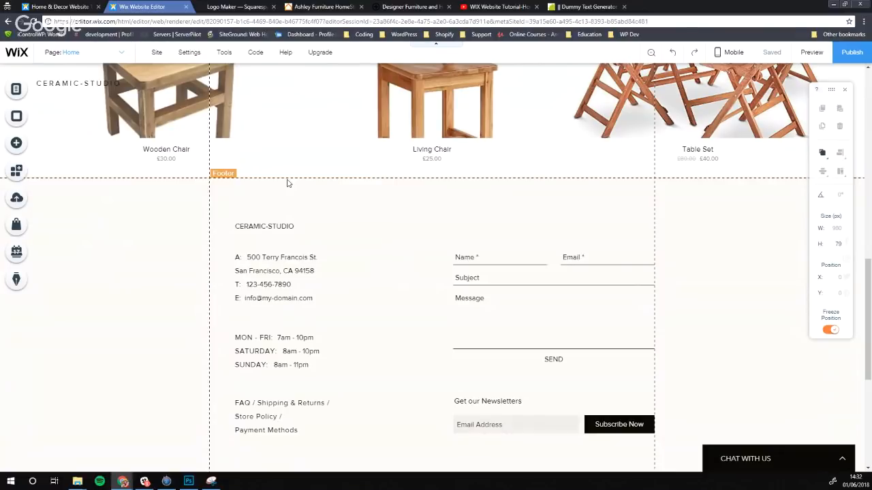
Delete the footer's opening-hours text block and drag the FAQ links up beneath the address
{"action": "left_click", "coordinate": [292, 265]}
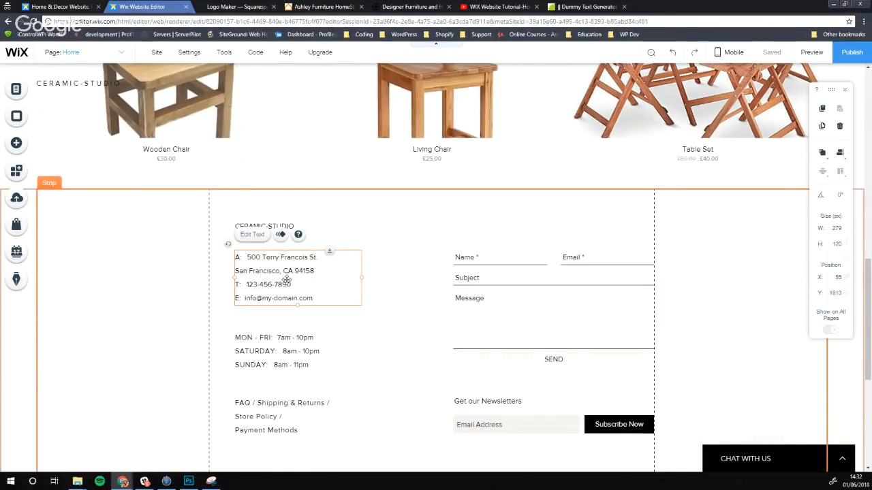
{"action": "left_click", "coordinate": [261, 239]}
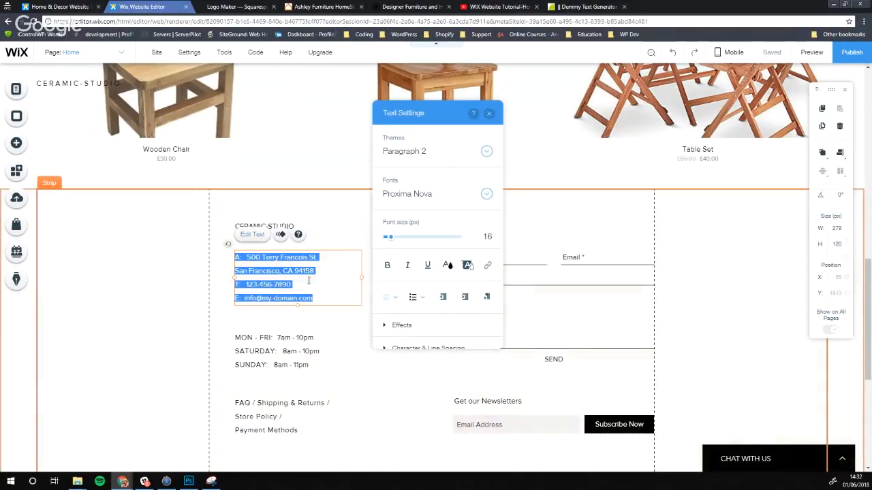
{"action": "left_click", "coordinate": [339, 220]}
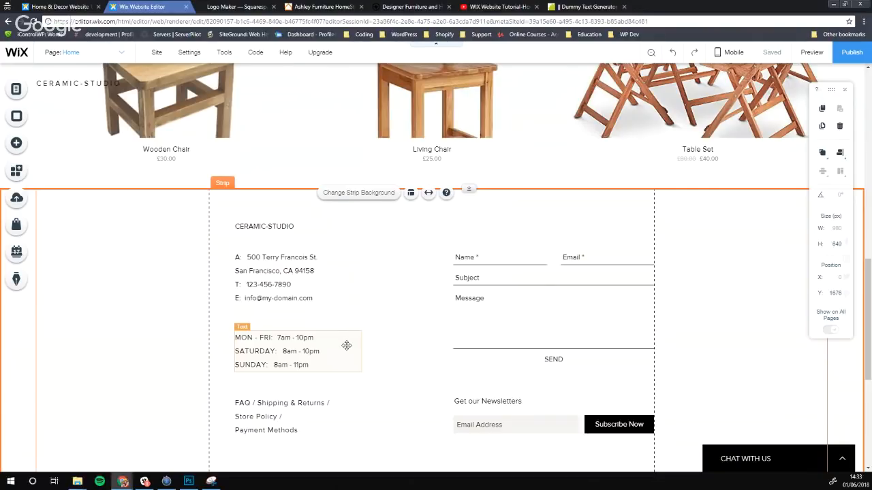
{"action": "left_click", "coordinate": [298, 355]}
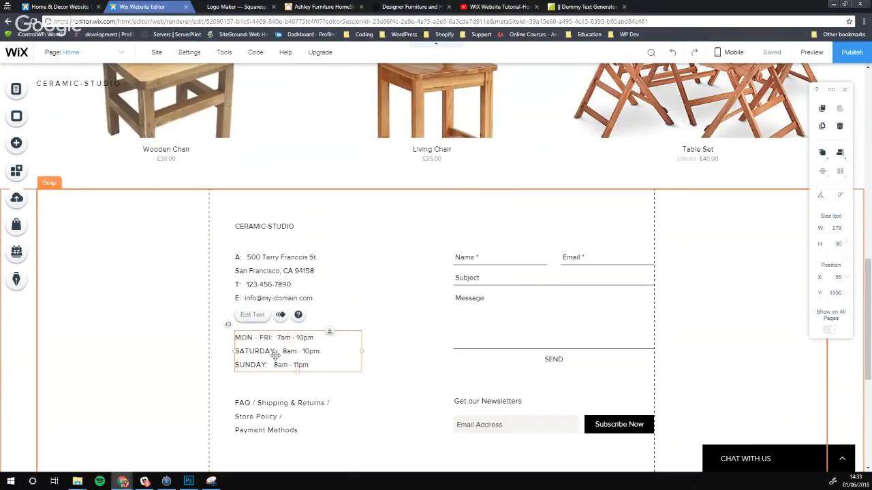
{"action": "key", "text": "Delete"}
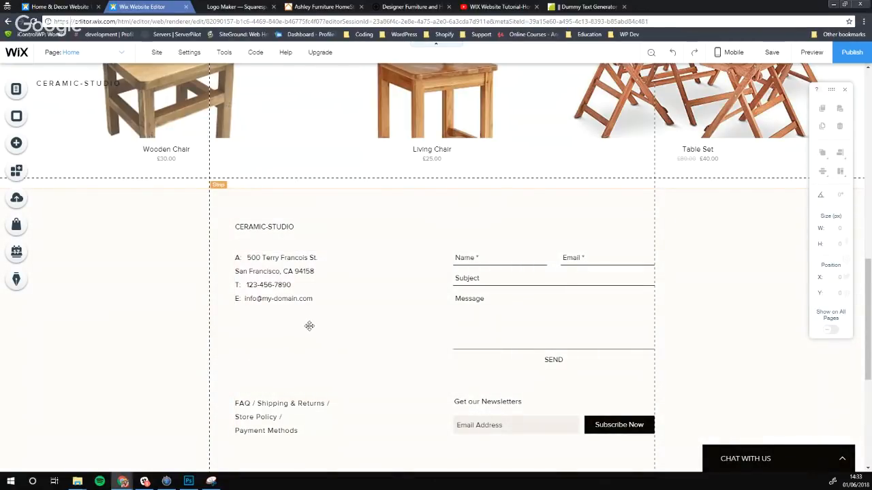
{"action": "left_click_drag", "start_coordinate": [274, 409], "coordinate": [271, 327]}
{"action": "left_click", "coordinate": [485, 341]}
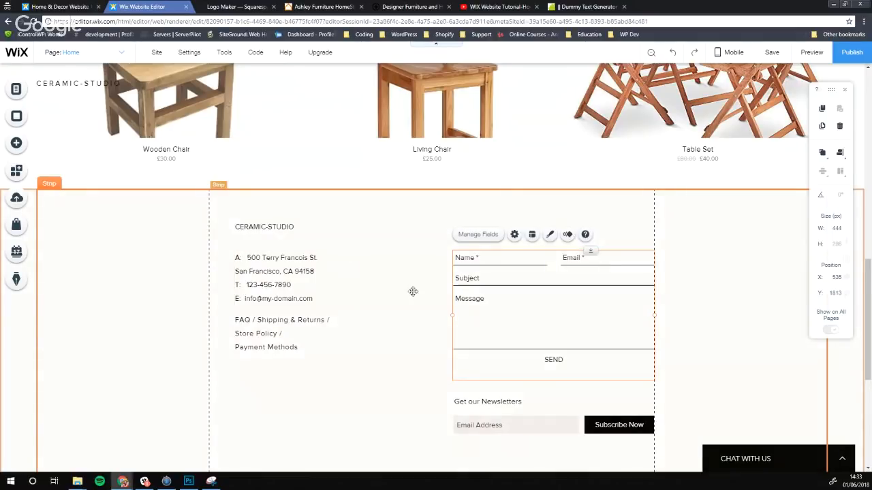
Delete the footer contact form and move the newsletter signup and FAQ links up beside the address
{"action": "key", "text": "Delete"}
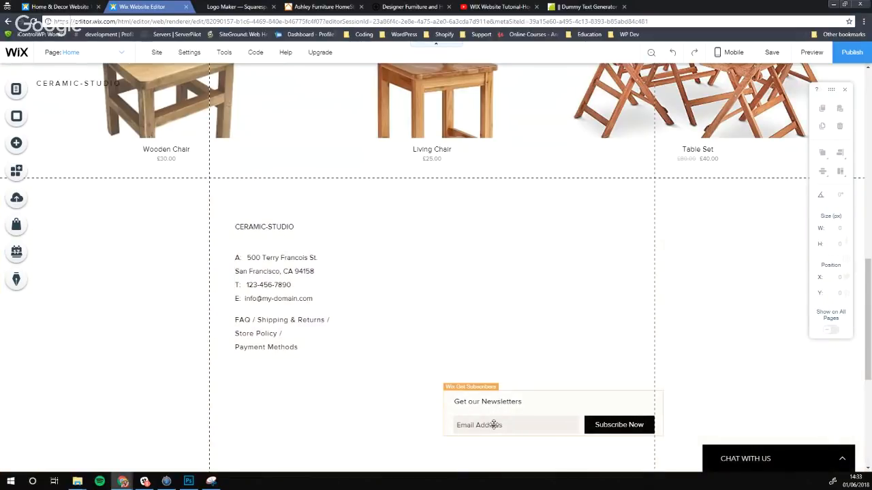
{"action": "left_click_drag", "start_coordinate": [493, 423], "coordinate": [472, 282]}
{"action": "left_click_drag", "start_coordinate": [297, 330], "coordinate": [387, 286]}
{"action": "left_click", "coordinate": [280, 282]}
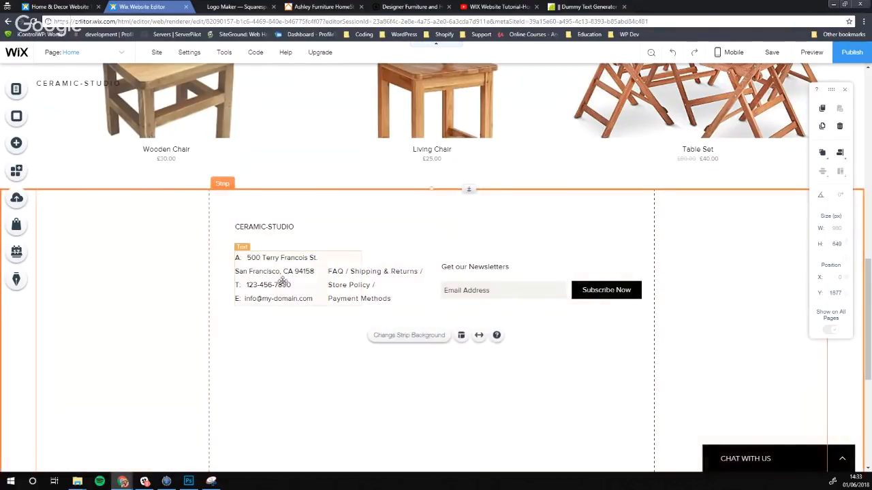
Nudge the address, CERAMIC-STUDIO heading, FAQ links and newsletter signup into one aligned row
{"action": "left_click_drag", "start_coordinate": [281, 282], "coordinate": [262, 281]}
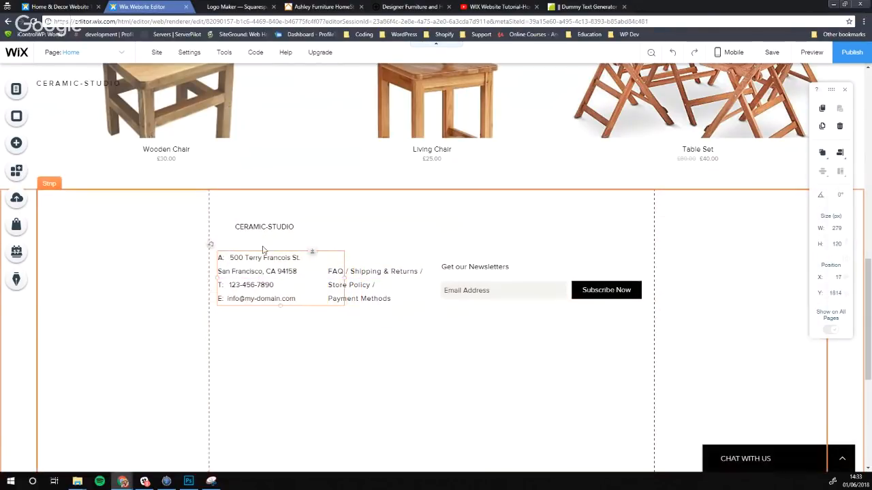
{"action": "left_click", "coordinate": [264, 226]}
{"action": "mouse_move", "coordinate": [264, 227]}
{"action": "left_mouse_down"}
{"action": "mouse_move", "coordinate": [270, 223]}
{"action": "mouse_move", "coordinate": [258, 221]}
{"action": "mouse_move", "coordinate": [266, 225]}
{"action": "left_mouse_up"}
{"action": "left_click_drag", "start_coordinate": [364, 295], "coordinate": [355, 294]}
{"action": "left_click", "coordinate": [368, 323]}
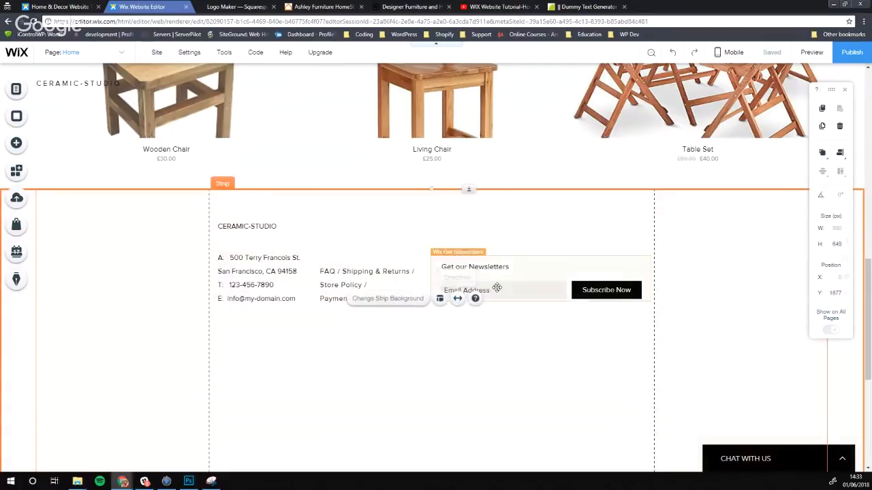
{"action": "left_click_drag", "start_coordinate": [502, 288], "coordinate": [502, 293]}
{"action": "left_click", "coordinate": [488, 321]}
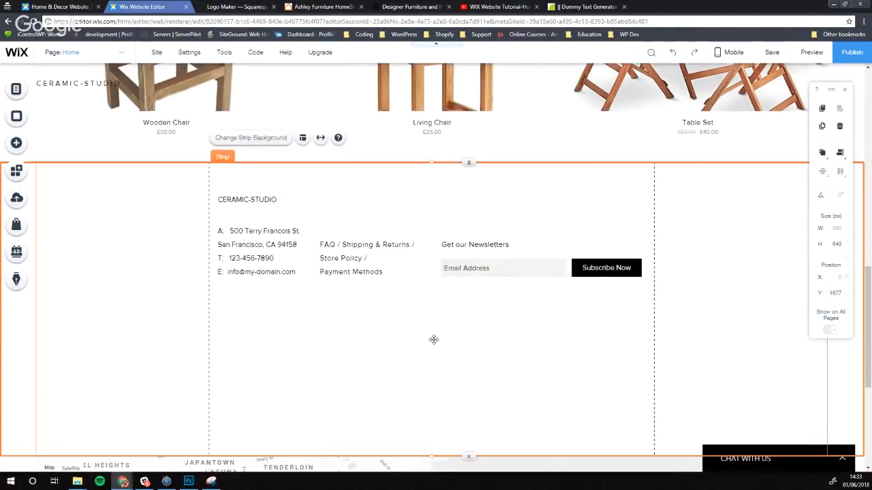
{"action": "scroll", "coordinate": [434, 340], "scroll_direction": "down", "scroll_amount": 3}
{"action": "scroll", "coordinate": [436, 239], "scroll_direction": "up", "scroll_amount": 1}
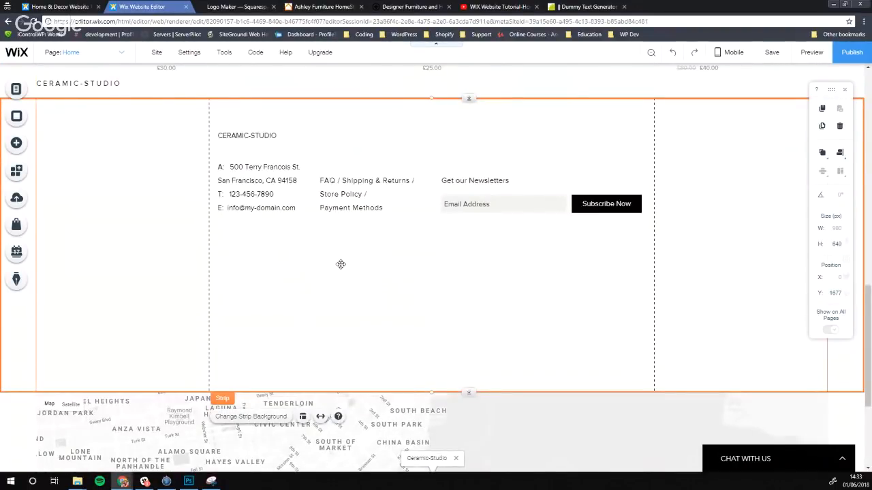
Shorten the footer strip and set the map's location to Belfast, UK
{"action": "left_click_drag", "start_coordinate": [472, 393], "coordinate": [450, 236]}
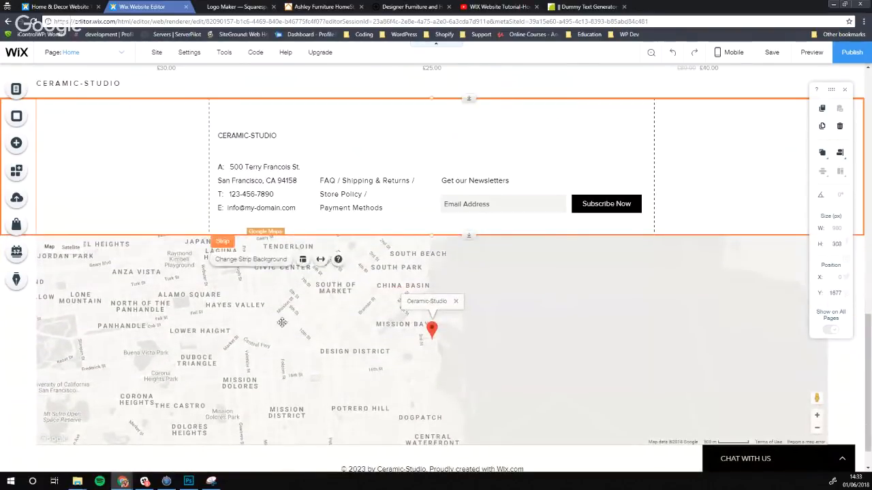
{"action": "scroll", "coordinate": [445, 311], "scroll_direction": "down", "scroll_amount": 1}
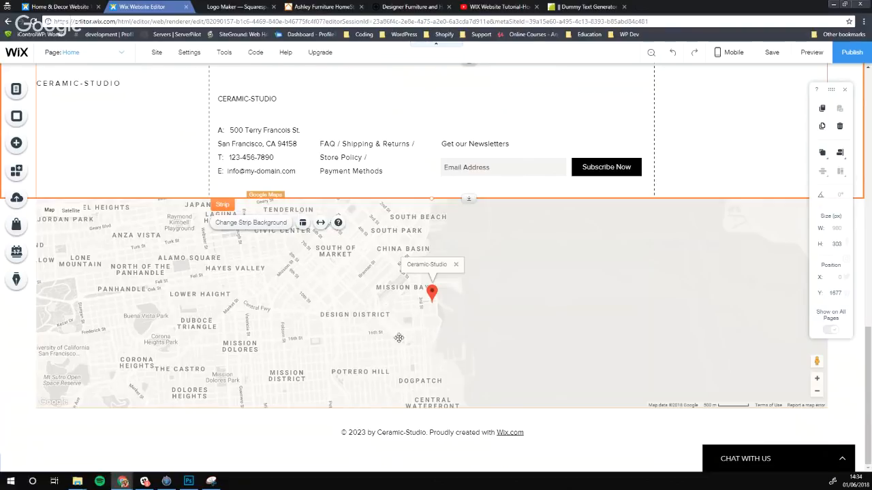
{"action": "left_click", "coordinate": [295, 310]}
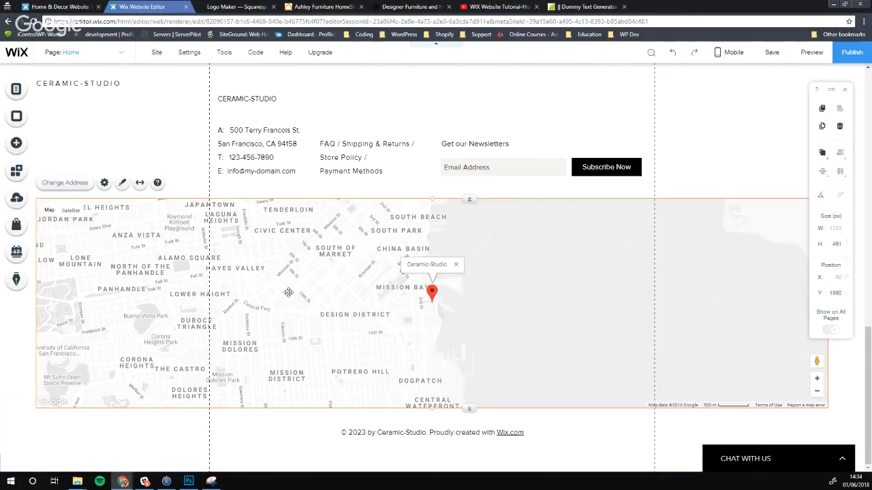
{"action": "left_click", "coordinate": [80, 185]}
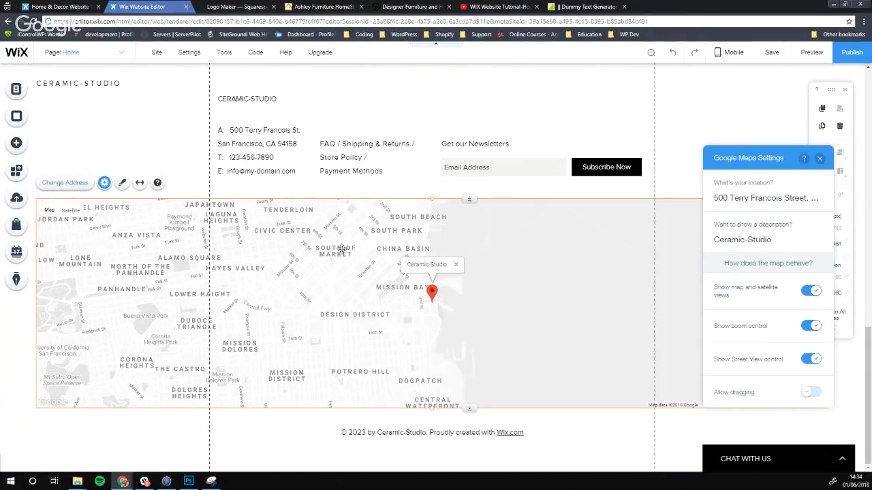
{"action": "left_click", "coordinate": [739, 197]}
{"action": "left_click", "coordinate": [739, 196]}
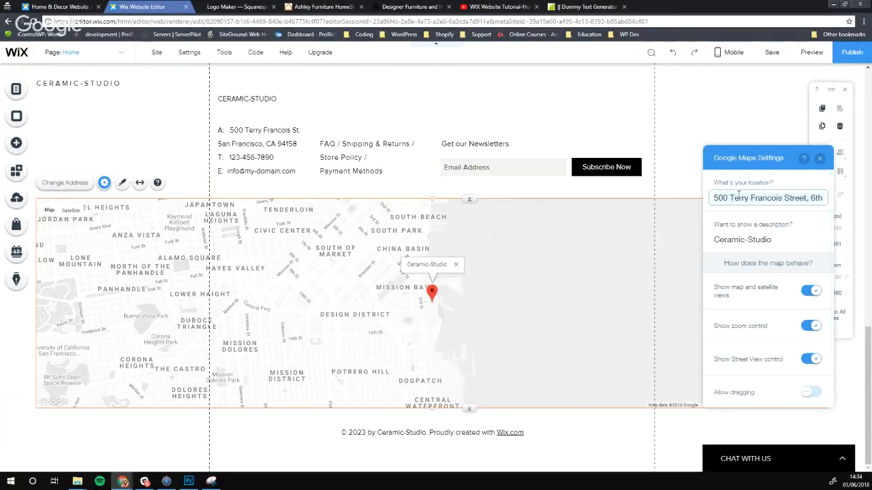
{"action": "key", "text": "ctrl+a"}
{"action": "type", "text": "Bel"}
{"action": "key", "text": "Return"}
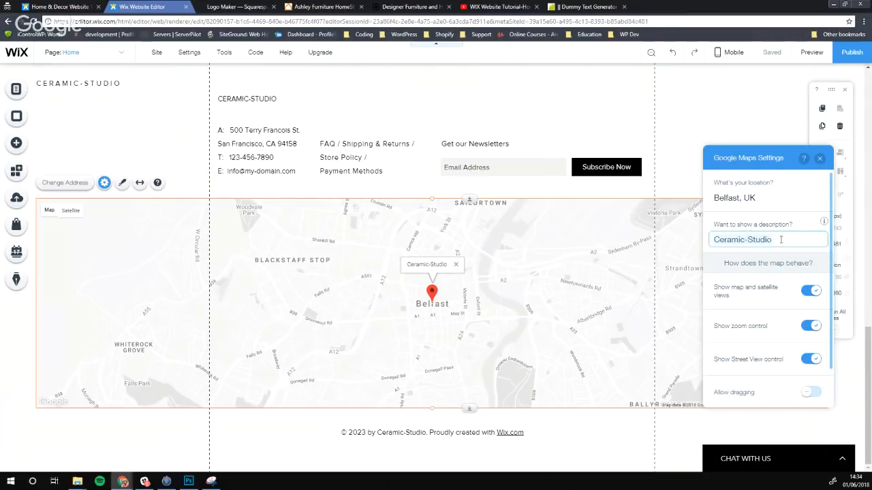
Relabel the map pin ProfileTree instead of Ceramic-Studio
{"action": "triple_click", "coordinate": [780, 239]}
{"action": "type", "text": "ProfileTree"}
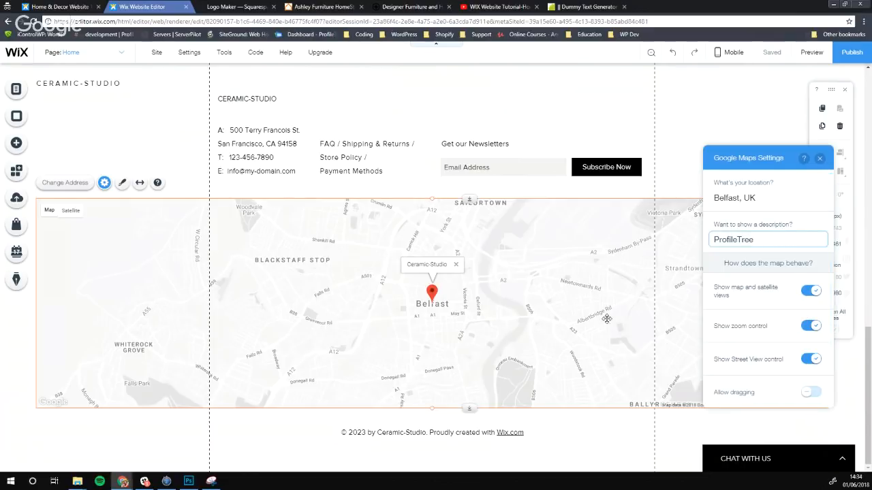
{"action": "scroll", "coordinate": [802, 391], "scroll_direction": "down", "scroll_amount": 1}
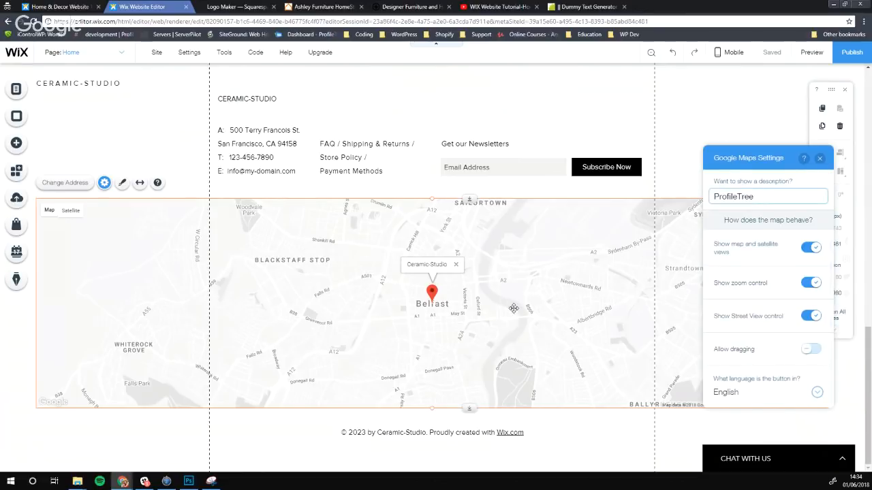
{"action": "left_click", "coordinate": [509, 308]}
{"action": "double_click", "coordinate": [508, 310]}
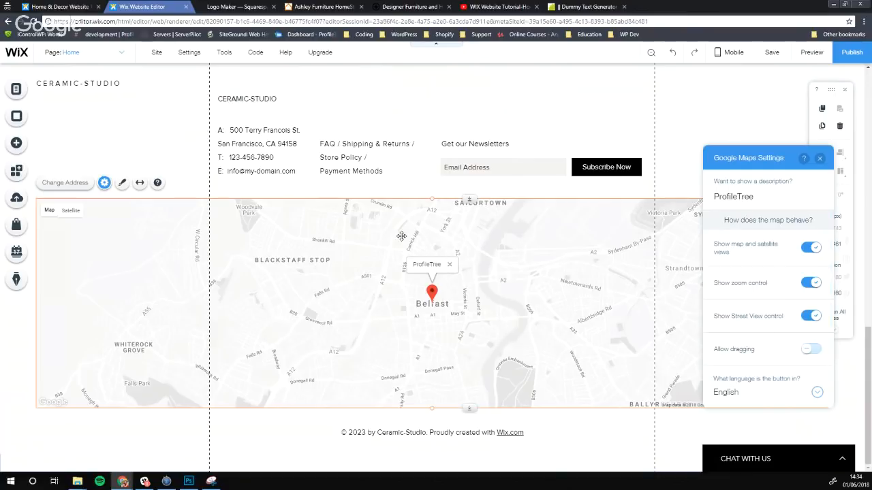
Give the Belfast footer map the muted grey style with dark green water
{"action": "left_click", "coordinate": [124, 184]}
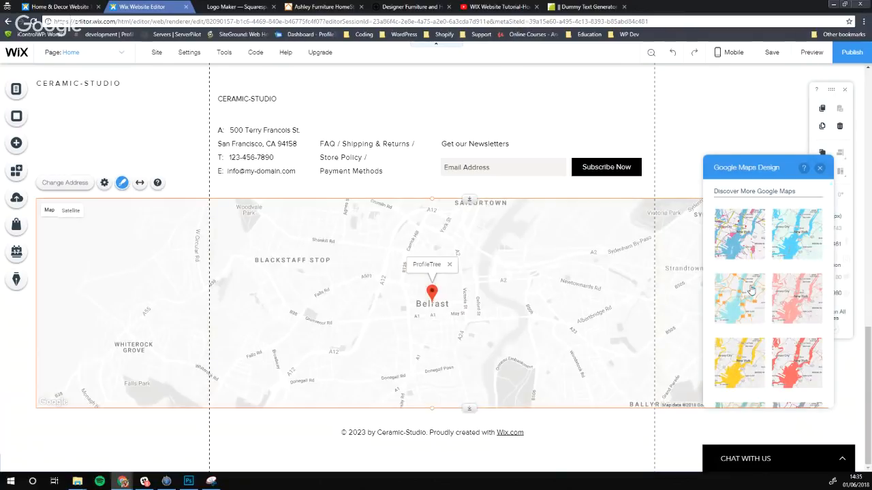
{"action": "left_click", "coordinate": [734, 281]}
{"action": "left_click", "coordinate": [780, 260]}
{"action": "left_click", "coordinate": [784, 286]}
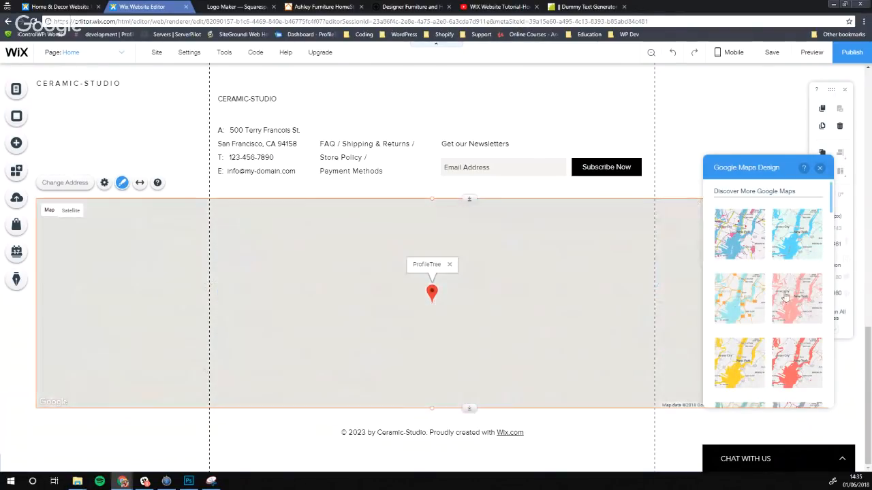
{"action": "scroll", "coordinate": [788, 307], "scroll_direction": "down", "scroll_amount": 2}
{"action": "scroll", "coordinate": [793, 320], "scroll_direction": "down", "scroll_amount": 3}
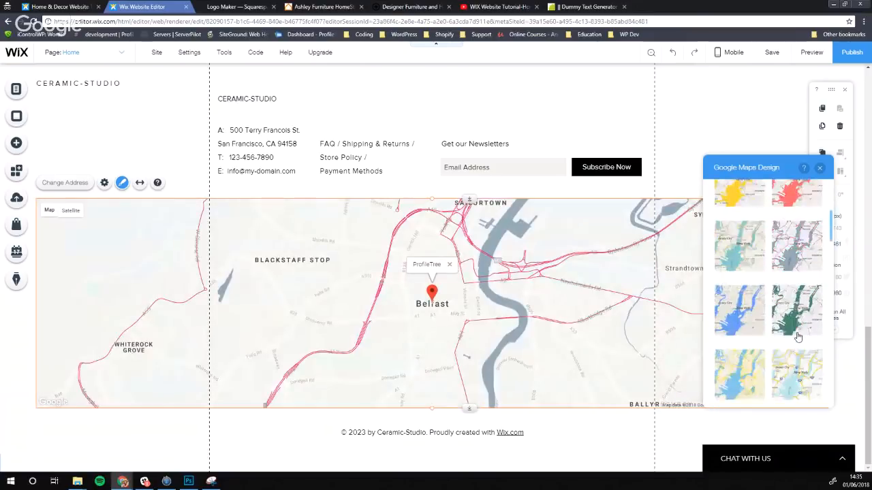
{"action": "left_click", "coordinate": [797, 336]}
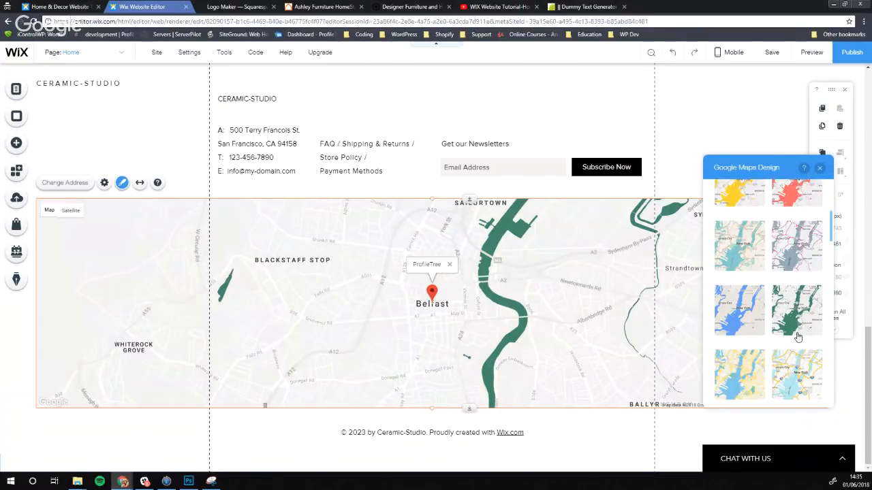
{"action": "scroll", "coordinate": [797, 327], "scroll_direction": "down", "scroll_amount": 2}
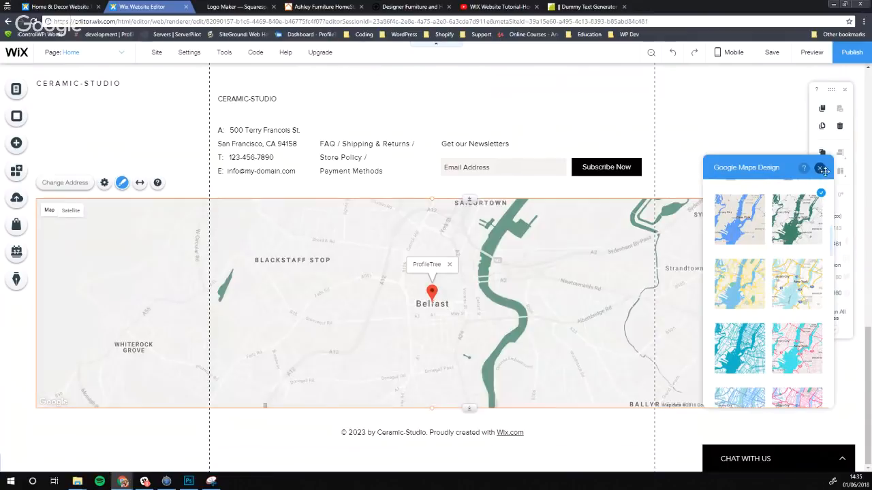
{"action": "left_click", "coordinate": [820, 168]}
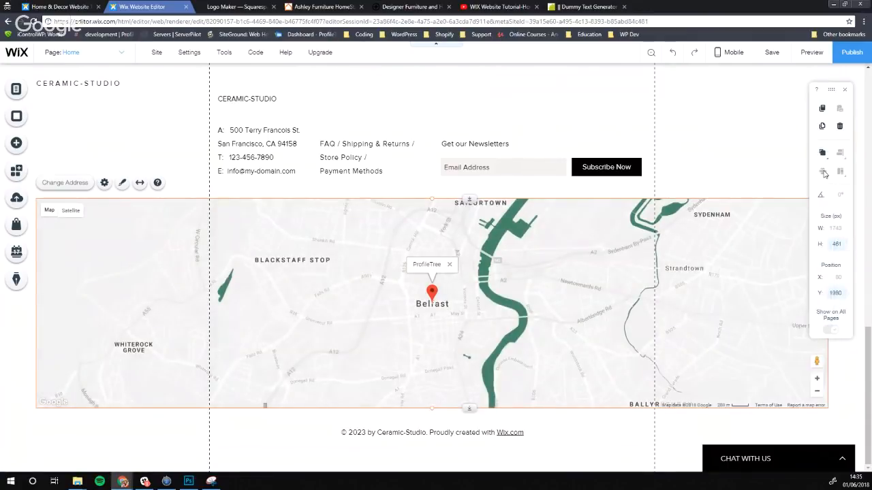
Back at the top of the Home page, open the hero strip's Strip Background options
{"action": "scroll", "coordinate": [238, 224], "scroll_direction": "up", "scroll_amount": 2}
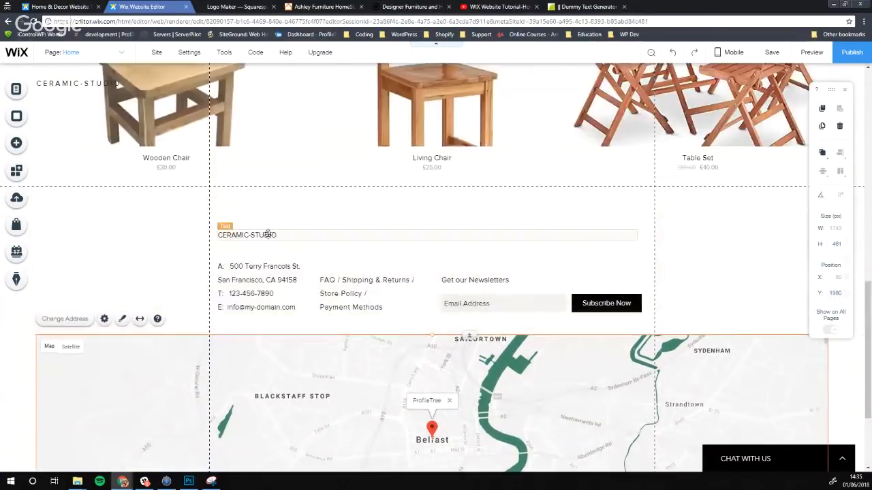
{"action": "scroll", "coordinate": [307, 227], "scroll_direction": "up", "scroll_amount": 4}
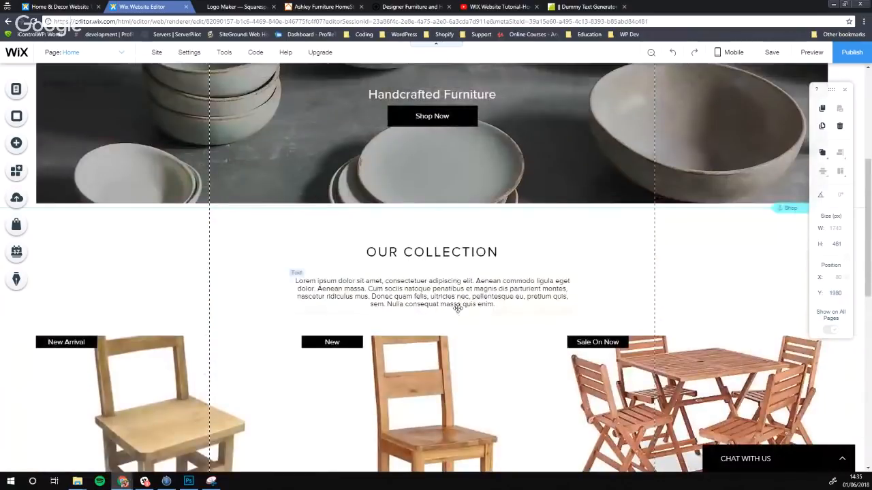
{"action": "scroll", "coordinate": [297, 399], "scroll_direction": "up", "scroll_amount": 4}
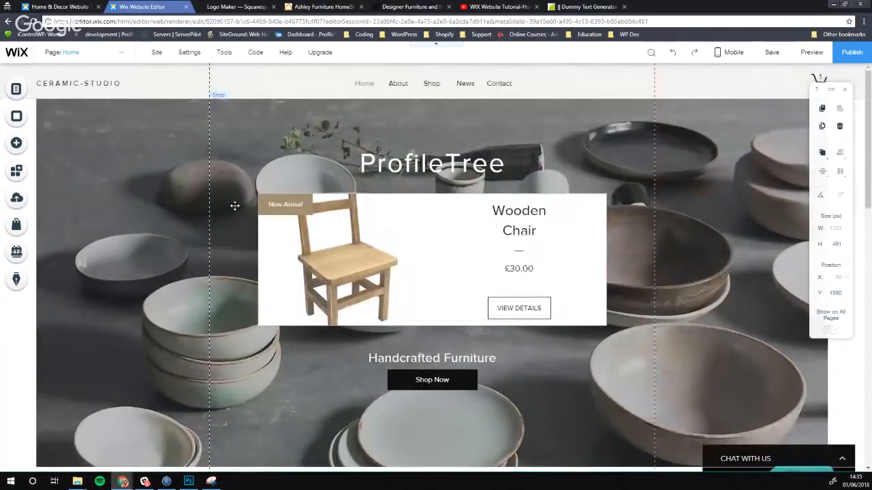
{"action": "scroll", "coordinate": [329, 268], "scroll_direction": "down", "scroll_amount": 2}
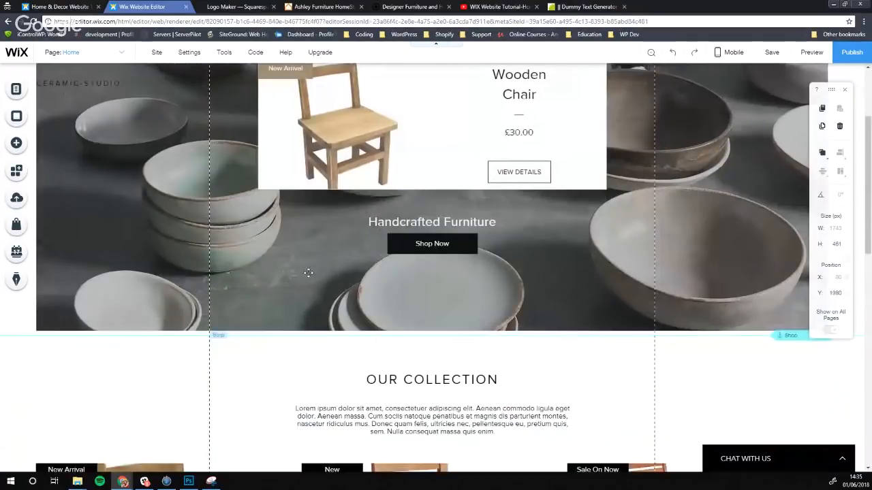
{"action": "scroll", "coordinate": [306, 245], "scroll_direction": "up", "scroll_amount": 2}
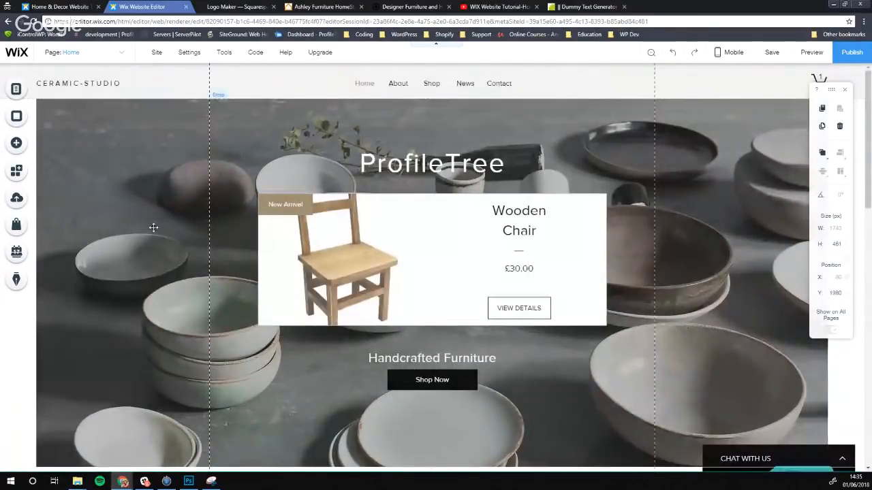
{"action": "left_click", "coordinate": [154, 228]}
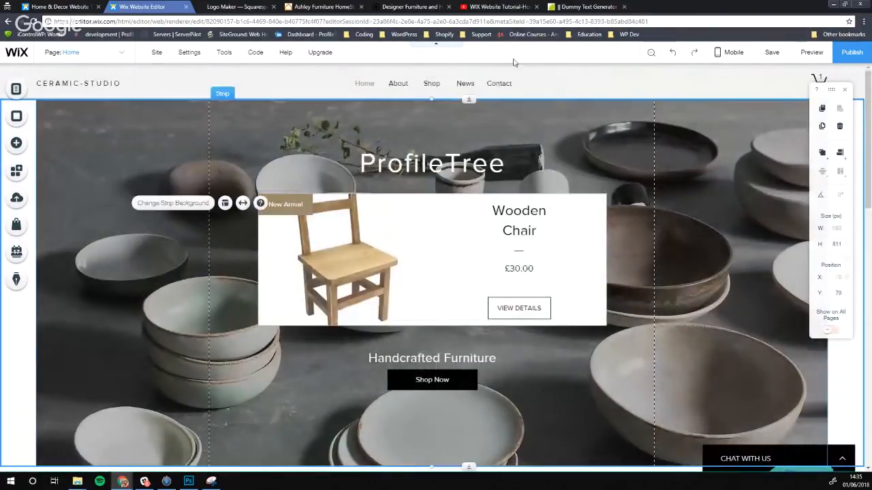
{"action": "mouse_move", "coordinate": [432, 101]}
{"action": "left_mouse_down"}
{"action": "mouse_move", "coordinate": [429, 146]}
{"action": "mouse_move", "coordinate": [428, 98]}
{"action": "left_mouse_up"}
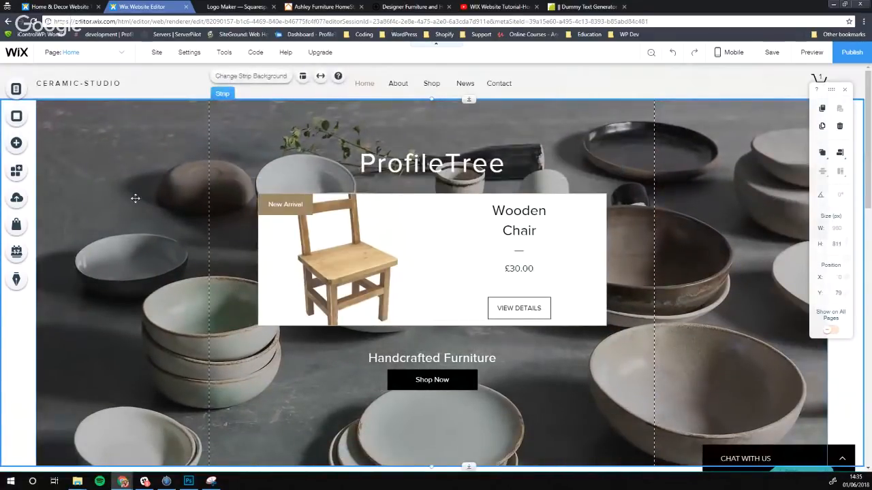
{"action": "left_click", "coordinate": [131, 200]}
{"action": "left_click", "coordinate": [166, 177]}
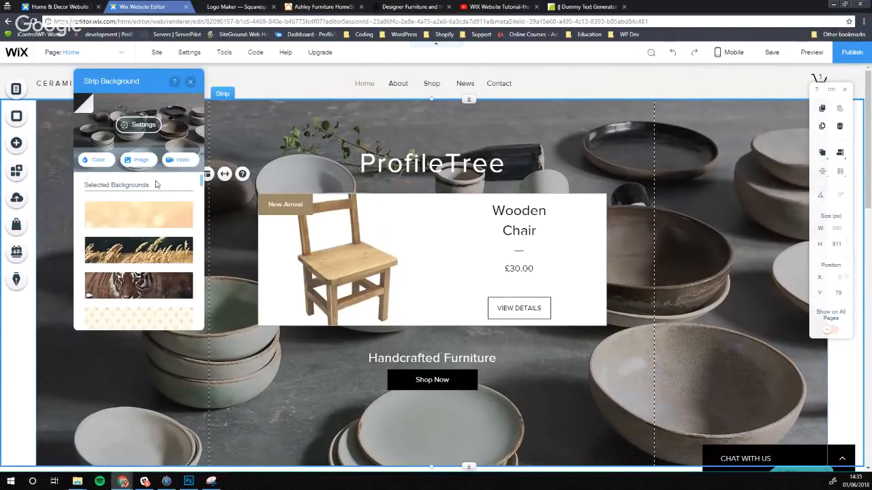
Set the hero strip background to the free Home & Garden photo 'Grass Close Up'
{"action": "left_click", "coordinate": [148, 160]}
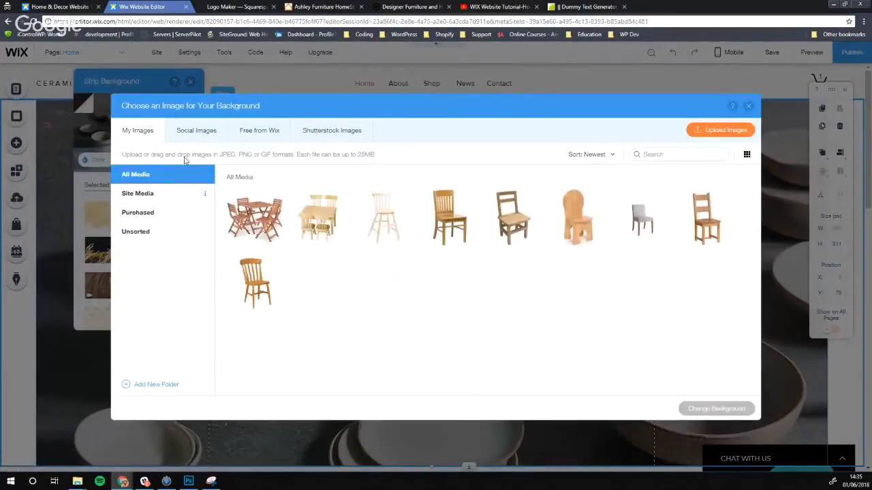
{"action": "left_click", "coordinate": [199, 130]}
{"action": "left_click", "coordinate": [245, 130]}
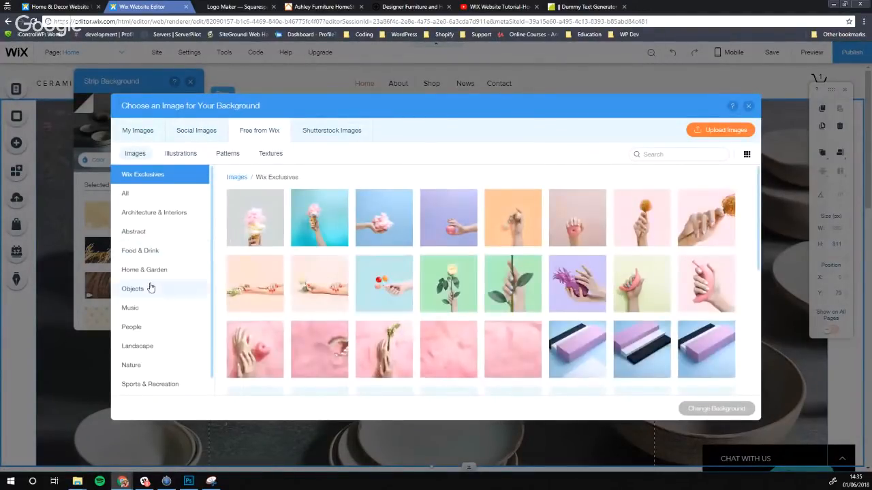
{"action": "left_click", "coordinate": [143, 269]}
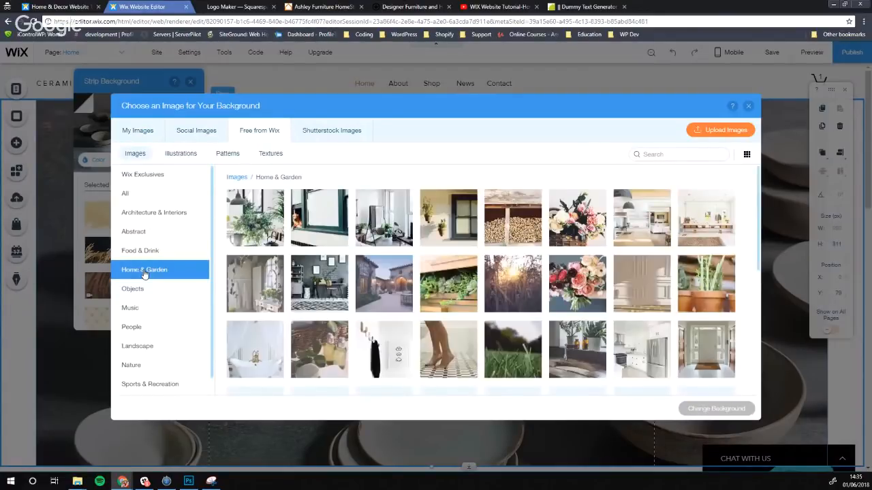
{"action": "scroll", "coordinate": [340, 246], "scroll_direction": "down", "scroll_amount": 2}
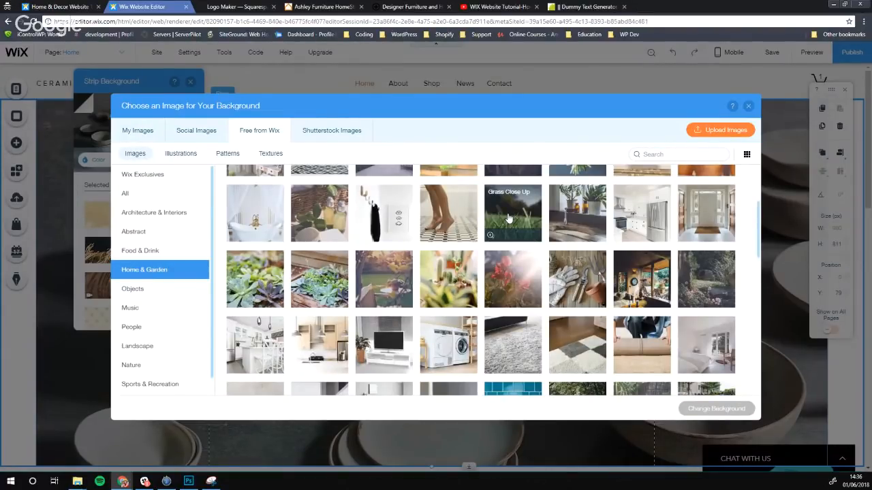
{"action": "left_click", "coordinate": [507, 218]}
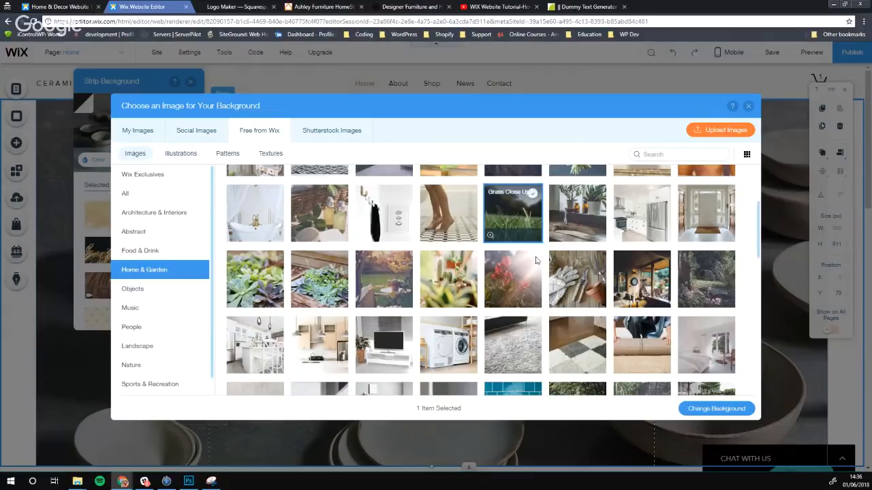
{"action": "left_click", "coordinate": [688, 408]}
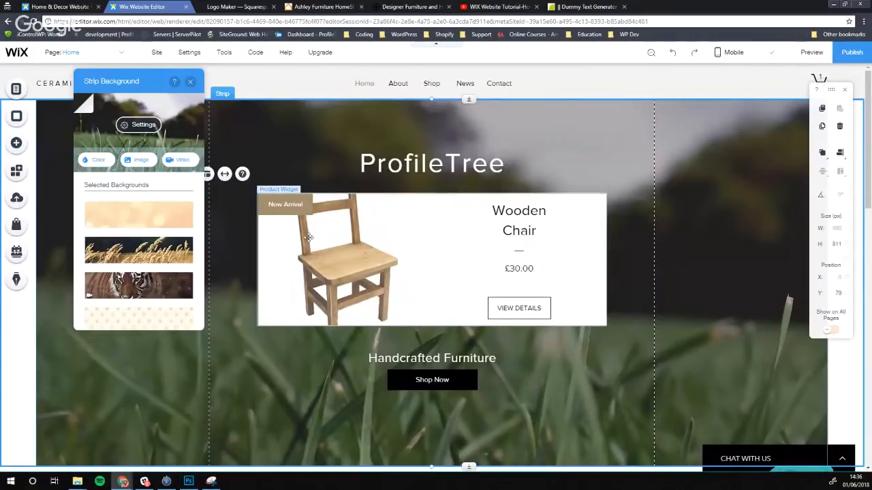
{"action": "left_click", "coordinate": [190, 82]}
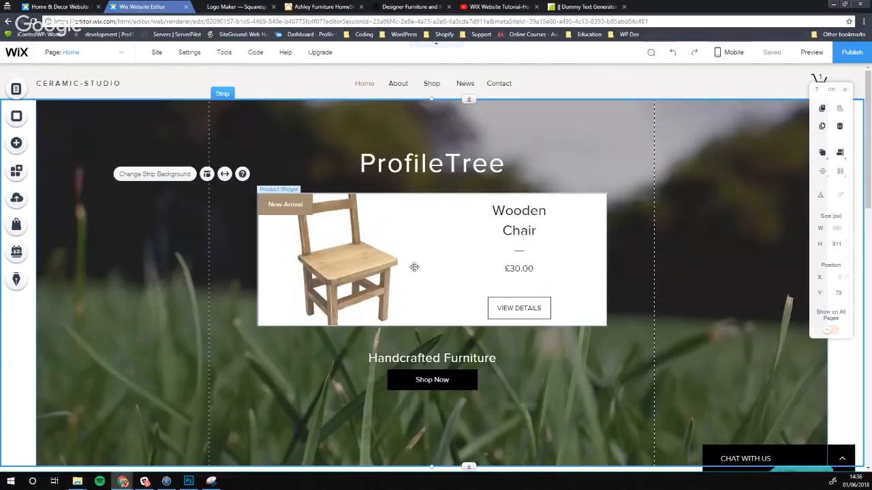
Delete the Wooden Chair card and stack ProfileTree, Handcrafted Furniture and Shop Now higher in the hero
{"action": "left_click", "coordinate": [414, 267]}
{"action": "key", "text": "Delete"}
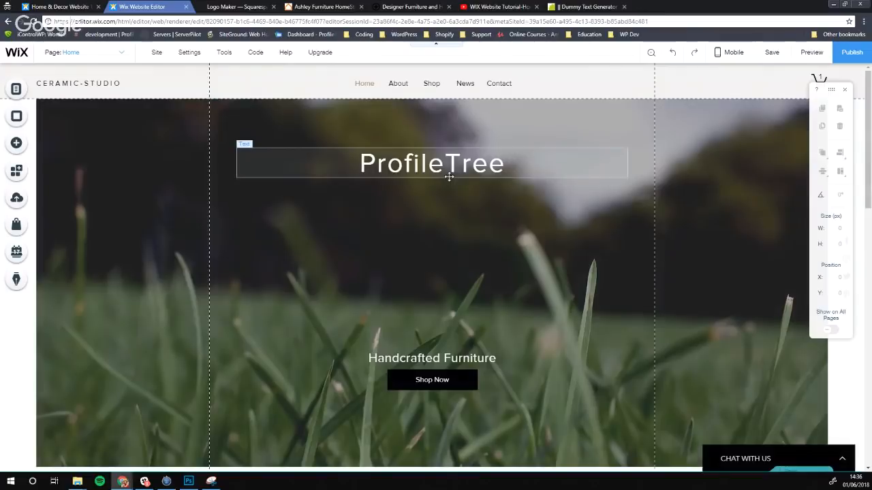
{"action": "left_click_drag", "start_coordinate": [448, 176], "coordinate": [467, 285]}
{"action": "scroll", "coordinate": [305, 249], "scroll_direction": "down", "scroll_amount": 2}
{"action": "left_click", "coordinate": [268, 253]}
{"action": "left_click", "coordinate": [303, 199]}
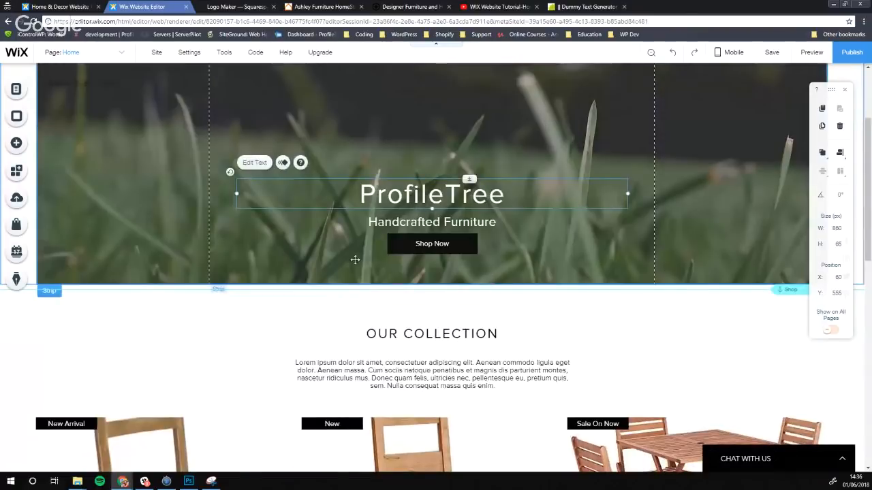
{"action": "left_click", "coordinate": [247, 276]}
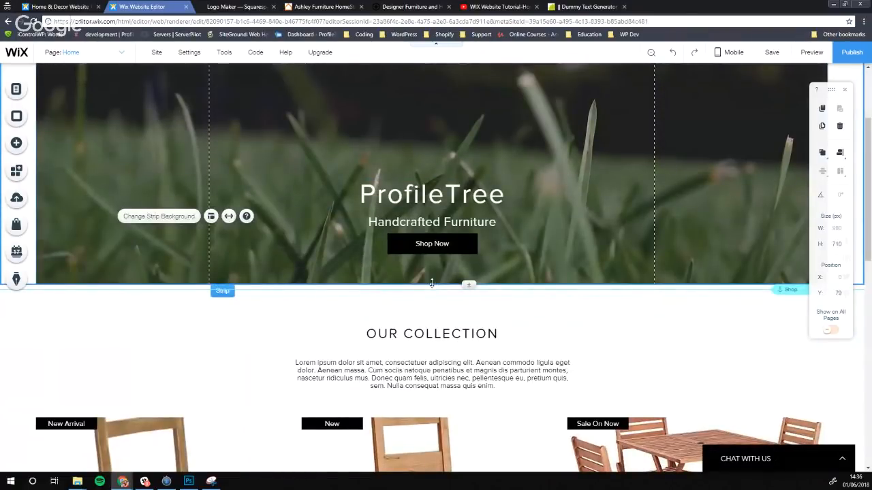
{"action": "left_click_drag", "start_coordinate": [432, 283], "coordinate": [431, 254]}
{"action": "scroll", "coordinate": [428, 238], "scroll_direction": "up", "scroll_amount": 2}
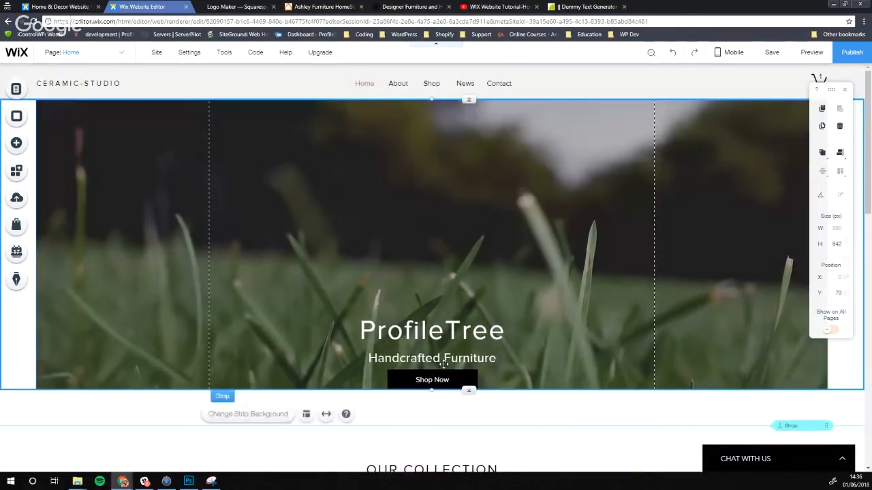
{"action": "left_click_drag", "start_coordinate": [434, 333], "coordinate": [434, 198]}
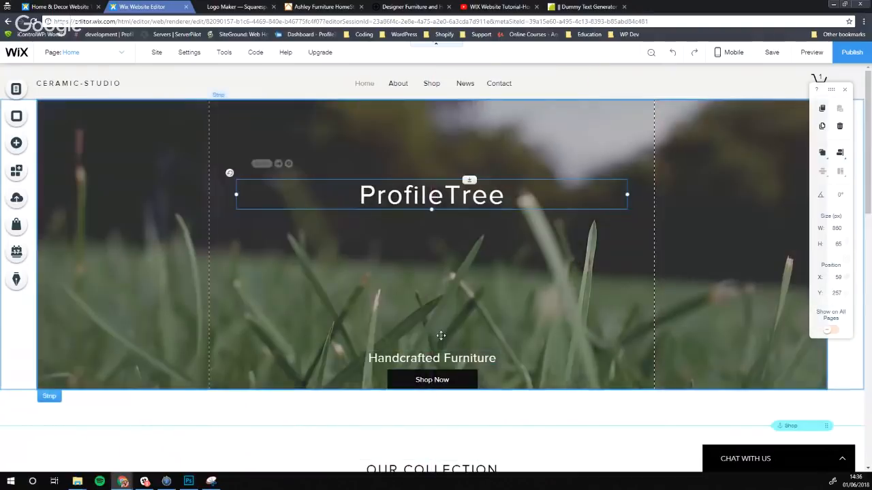
{"action": "left_click_drag", "start_coordinate": [436, 363], "coordinate": [433, 225]}
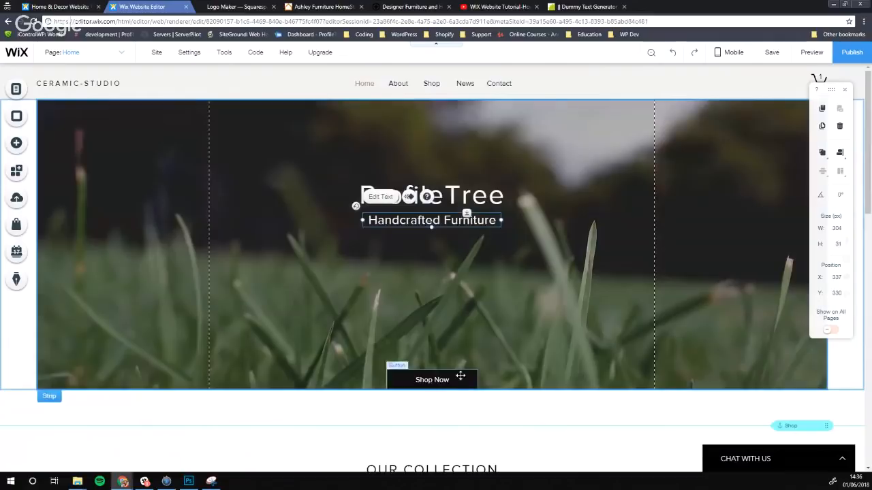
{"action": "left_click_drag", "start_coordinate": [461, 375], "coordinate": [460, 224]}
Shorten the hero strip from its bottom and raise the top of the Our Collection strip
{"action": "left_click", "coordinate": [437, 379]}
{"action": "left_click_drag", "start_coordinate": [432, 389], "coordinate": [428, 369]}
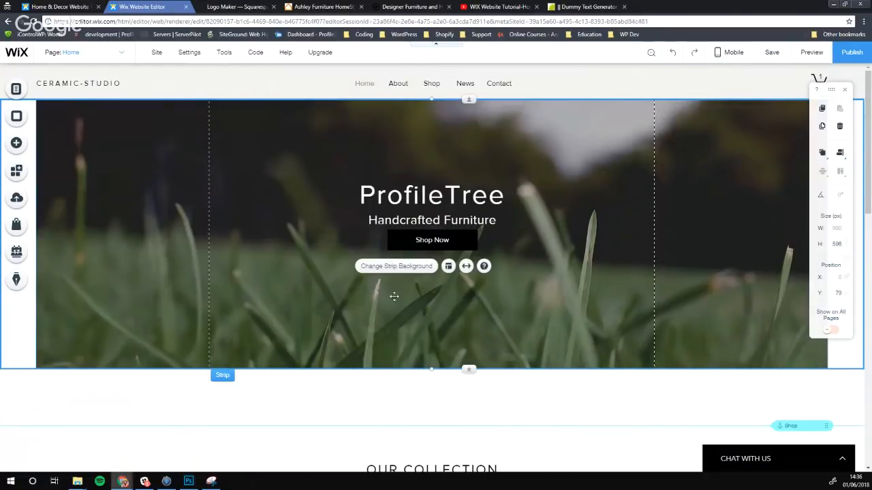
{"action": "left_click", "coordinate": [389, 399]}
{"action": "scroll", "coordinate": [389, 400], "scroll_direction": "down", "scroll_amount": 1}
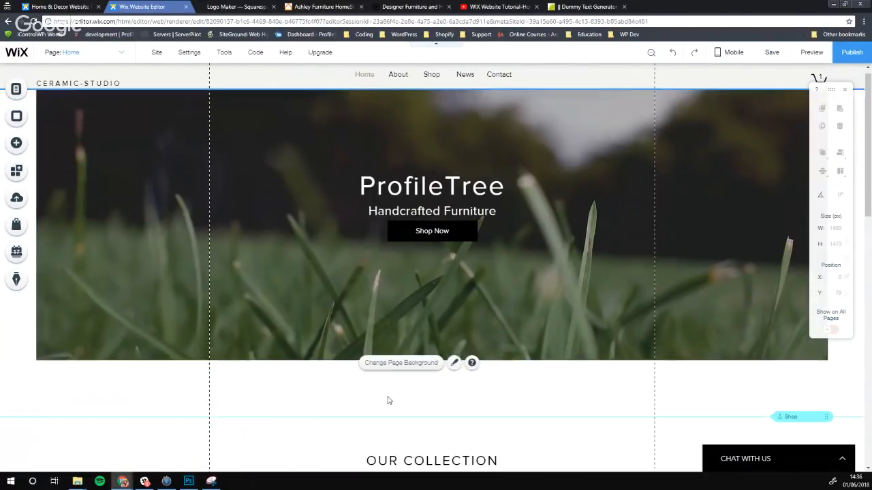
{"action": "left_click", "coordinate": [409, 386]}
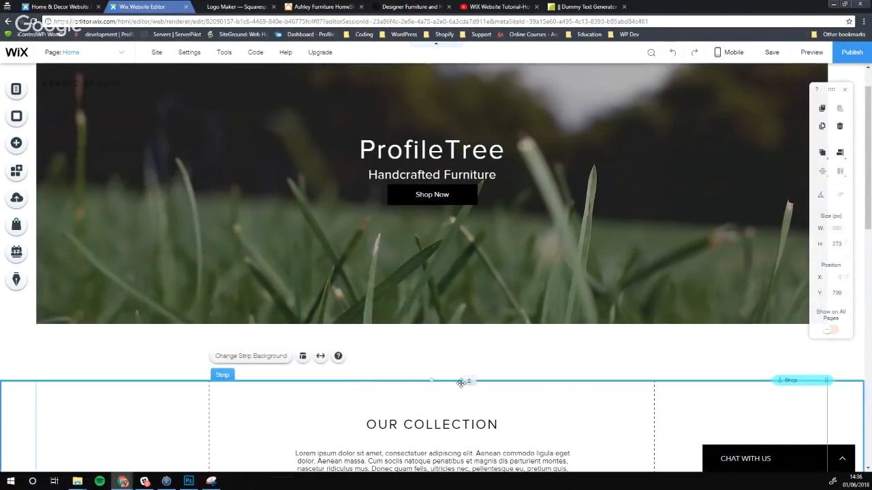
{"action": "left_click_drag", "start_coordinate": [432, 375], "coordinate": [433, 325]}
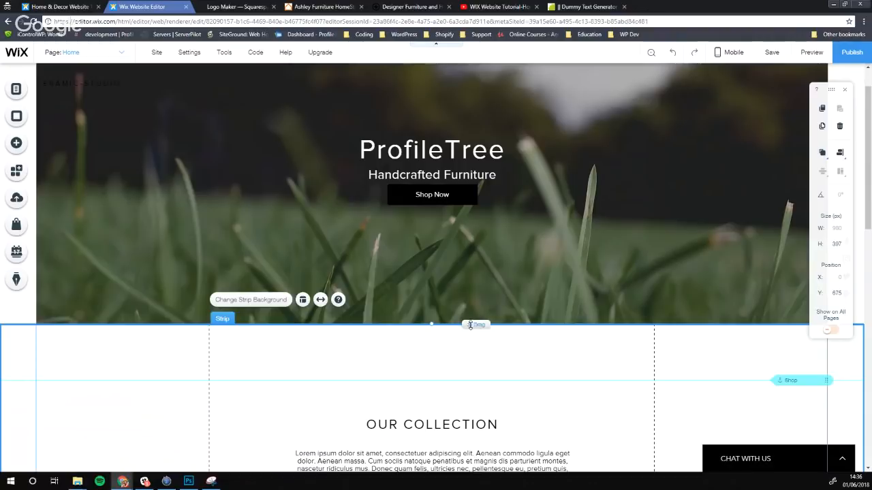
{"action": "left_click_drag", "start_coordinate": [442, 450], "coordinate": [438, 442]}
Move the OUR COLLECTION title and description up, shorten that strip, and extend the gallery upward
{"action": "scroll", "coordinate": [429, 382], "scroll_direction": "down", "scroll_amount": 2}
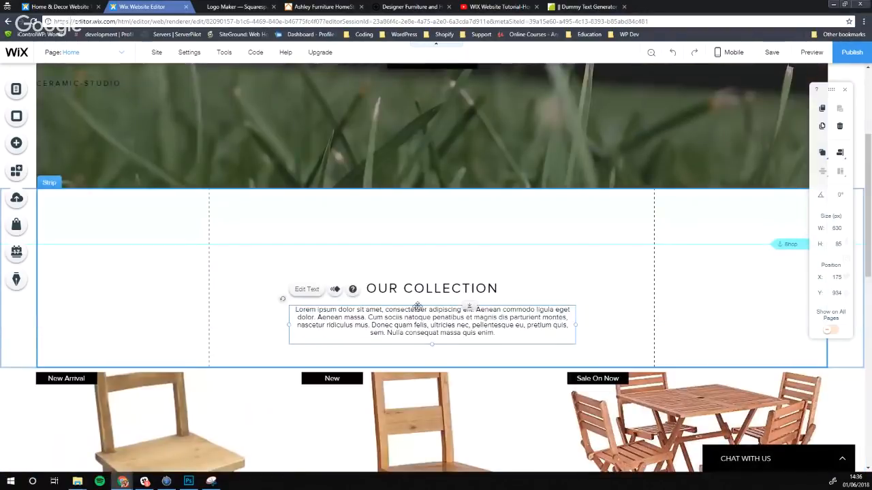
{"action": "left_click", "coordinate": [415, 288]}
{"action": "left_click_drag", "start_coordinate": [414, 288], "coordinate": [414, 229]}
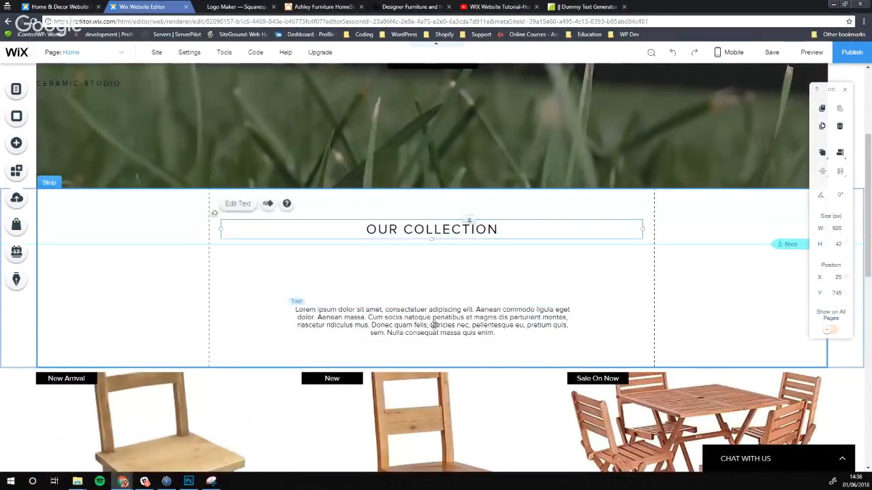
{"action": "left_click_drag", "start_coordinate": [434, 325], "coordinate": [434, 268]}
{"action": "left_click", "coordinate": [436, 357]}
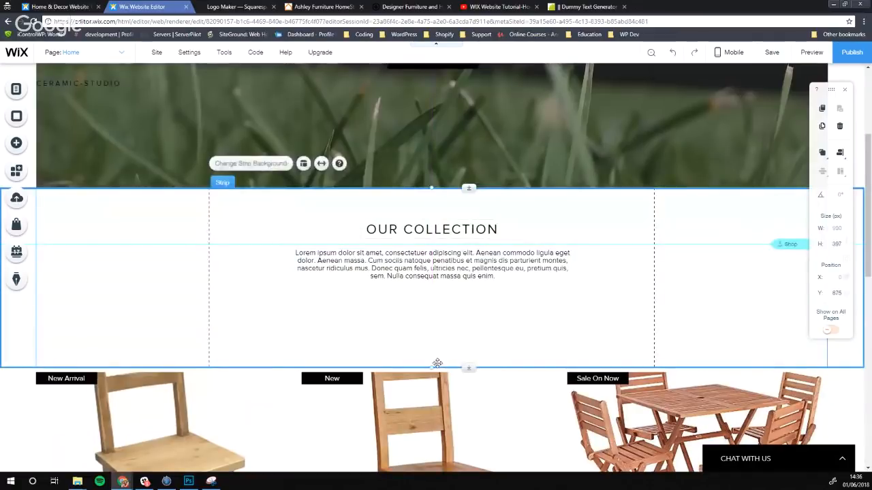
{"action": "left_click_drag", "start_coordinate": [432, 367], "coordinate": [430, 305]}
{"action": "left_click", "coordinate": [451, 386]}
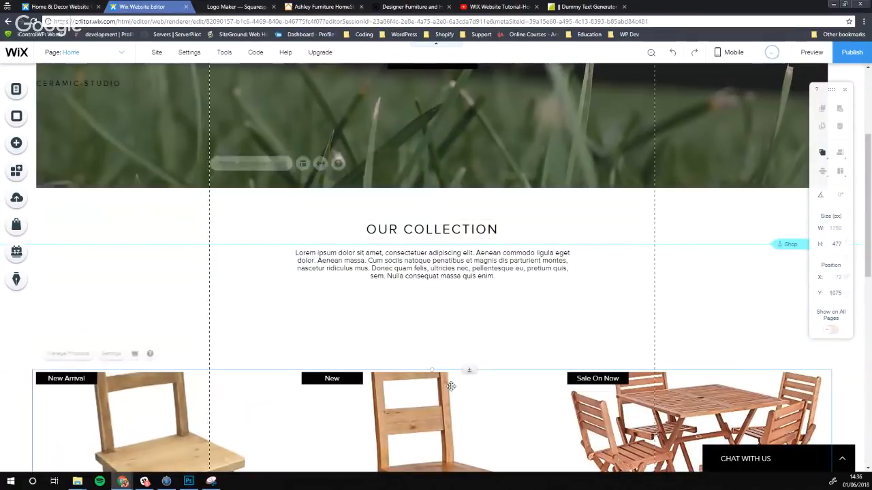
{"action": "left_click_drag", "start_coordinate": [431, 368], "coordinate": [426, 303]}
Nudge Shop Now slightly lower and delete the ProfileTree heading from the hero
{"action": "scroll", "coordinate": [348, 313], "scroll_direction": "down", "scroll_amount": 4}
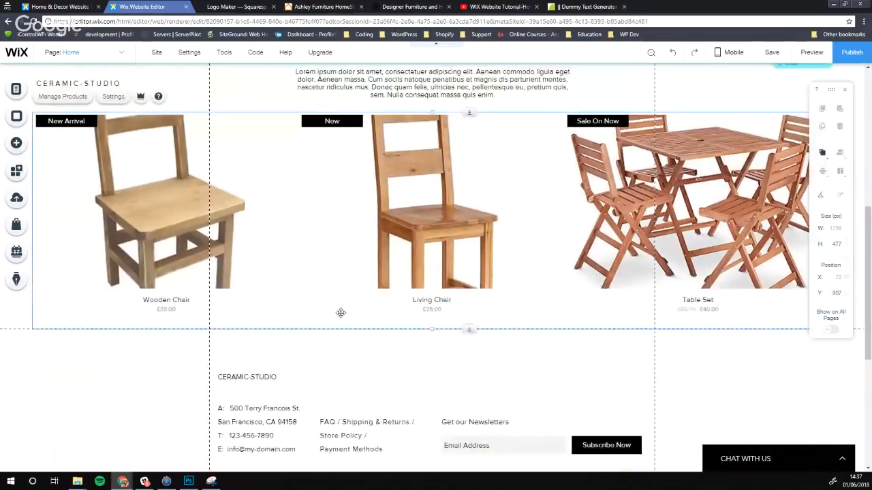
{"action": "scroll", "coordinate": [368, 294], "scroll_direction": "up", "scroll_amount": 7}
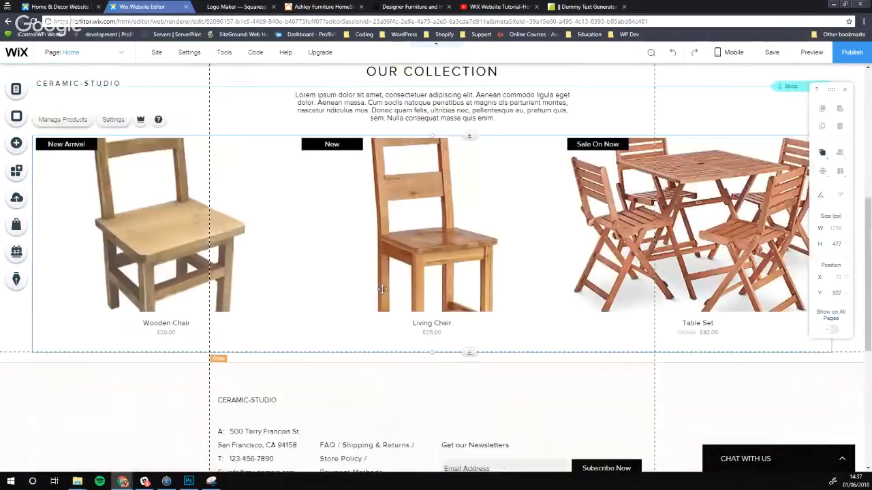
{"action": "scroll", "coordinate": [360, 307], "scroll_direction": "down", "scroll_amount": 2}
{"action": "scroll", "coordinate": [290, 155], "scroll_direction": "up", "scroll_amount": 2}
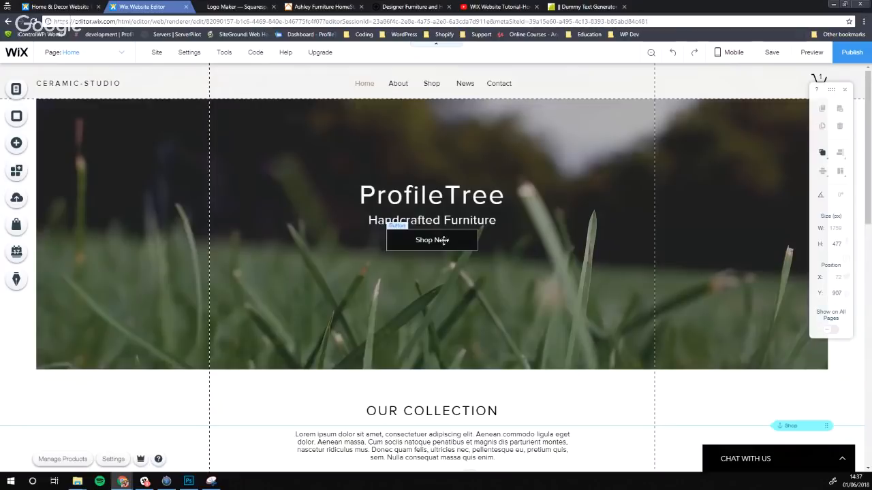
{"action": "left_click_drag", "start_coordinate": [443, 241], "coordinate": [447, 248]}
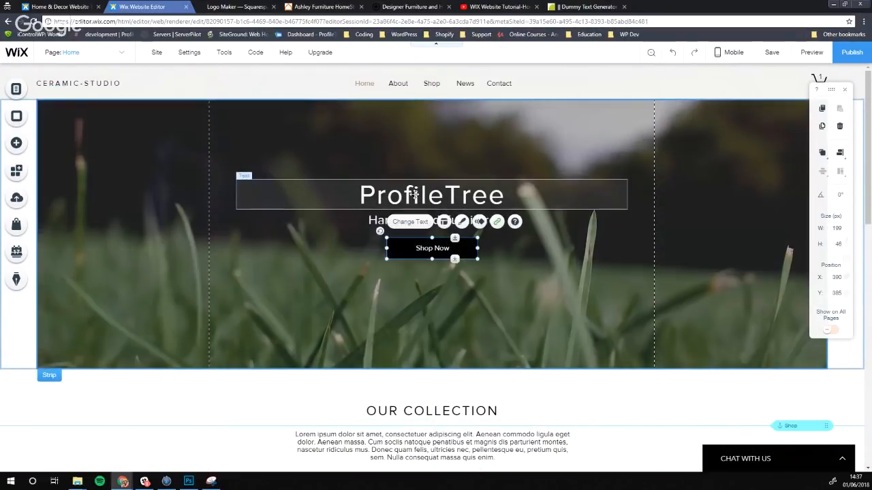
{"action": "left_click", "coordinate": [397, 194]}
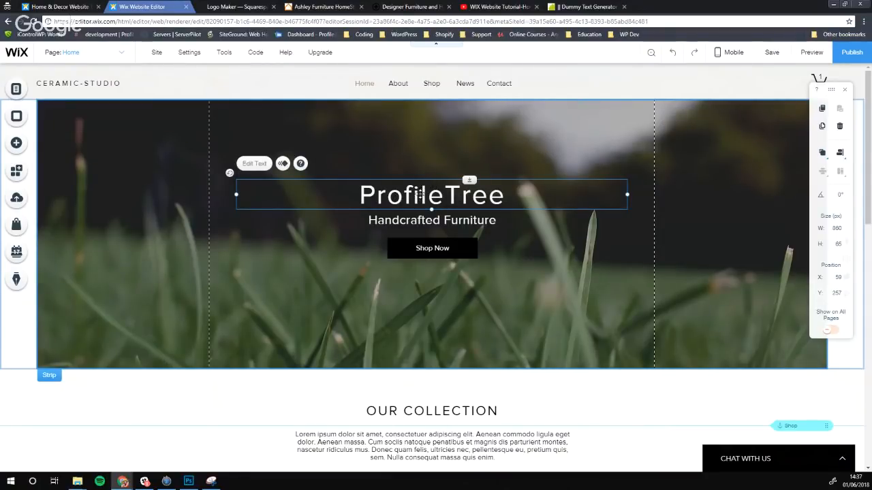
{"action": "key", "text": "Delete"}
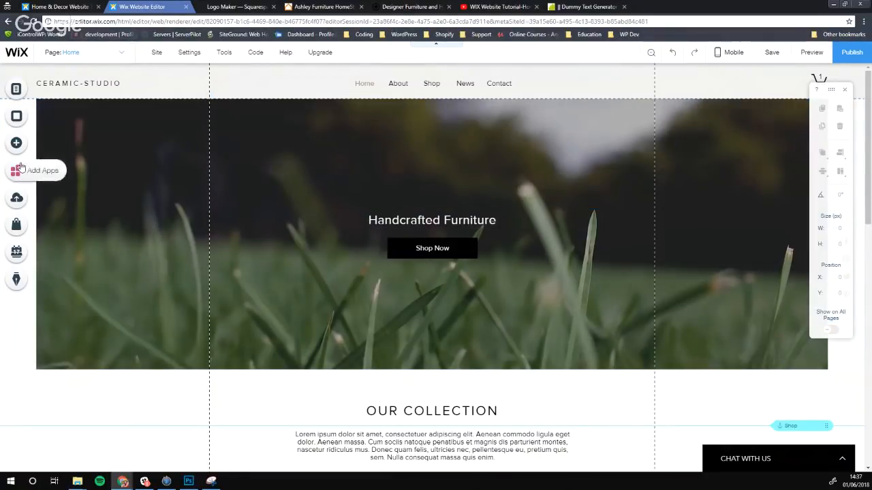
Upload Logo Inspiration.PNG to My Image Uploads and add the ProfileTree logo to the hero
{"action": "left_click", "coordinate": [17, 147]}
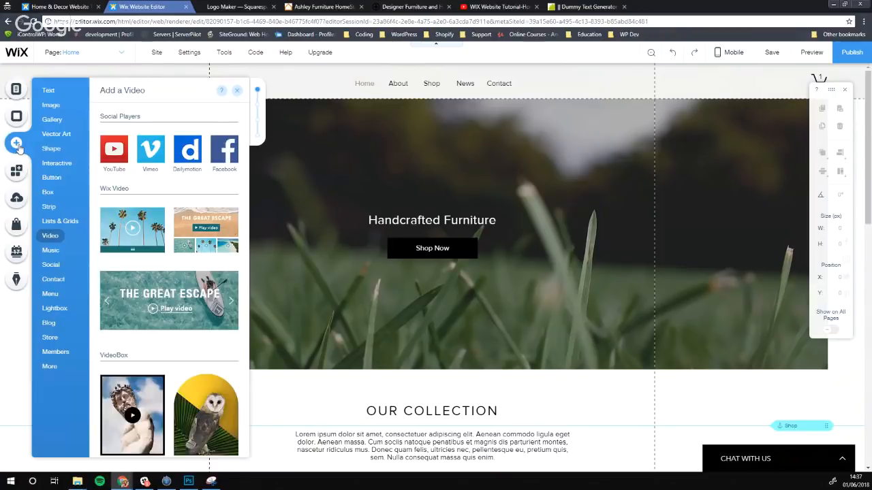
{"action": "left_click", "coordinate": [52, 105]}
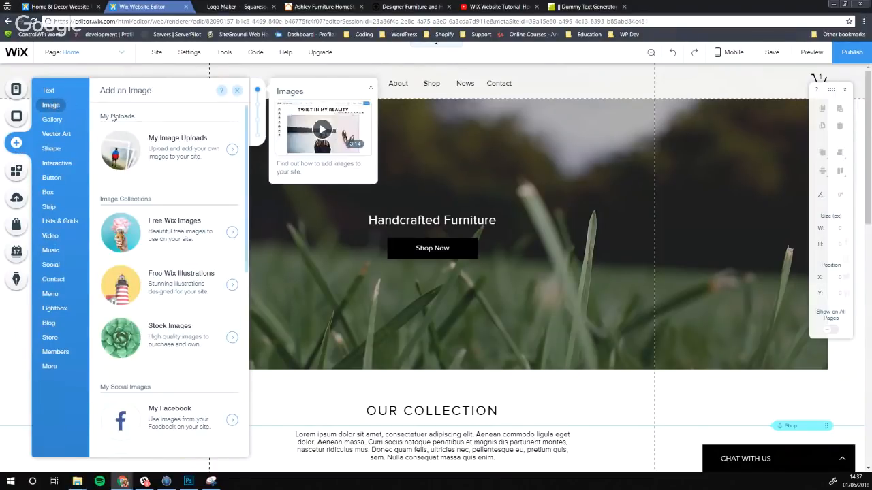
{"action": "left_click", "coordinate": [168, 157]}
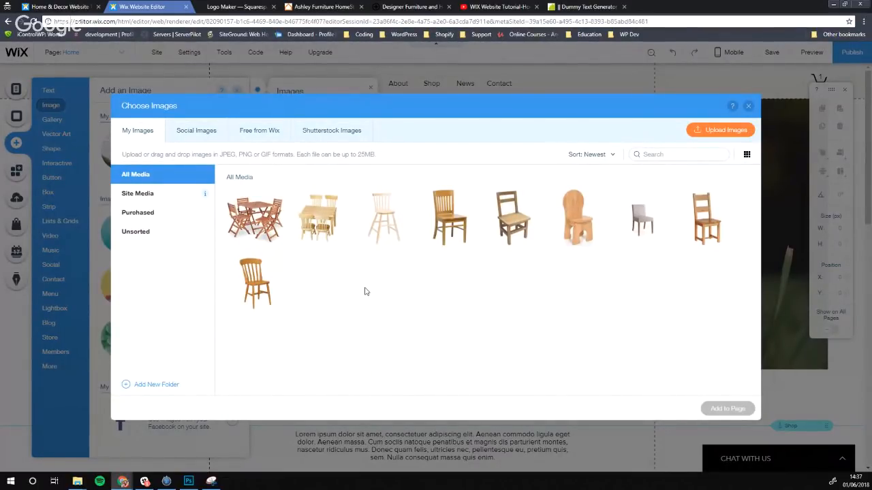
{"action": "left_click", "coordinate": [719, 131]}
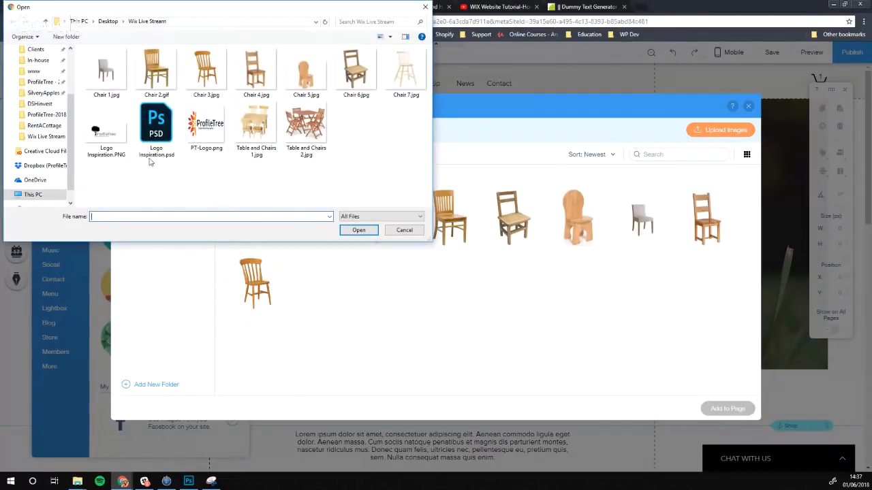
{"action": "left_click", "coordinate": [114, 131]}
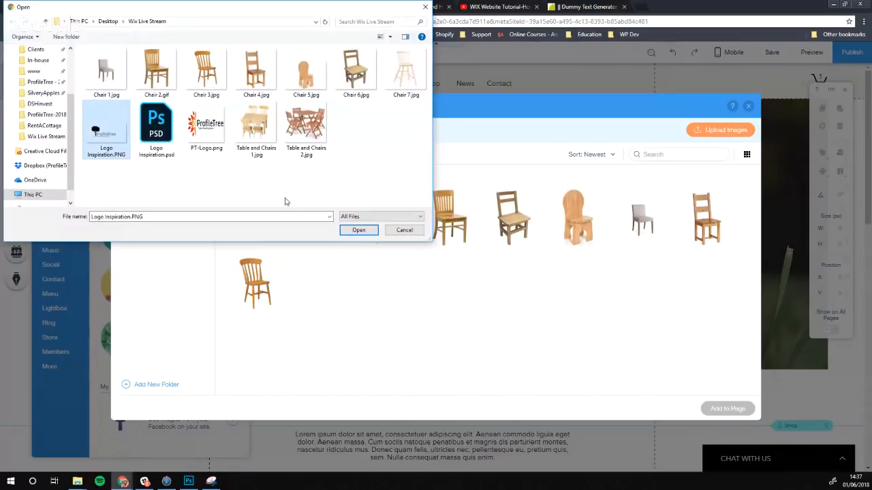
{"action": "left_click", "coordinate": [358, 230]}
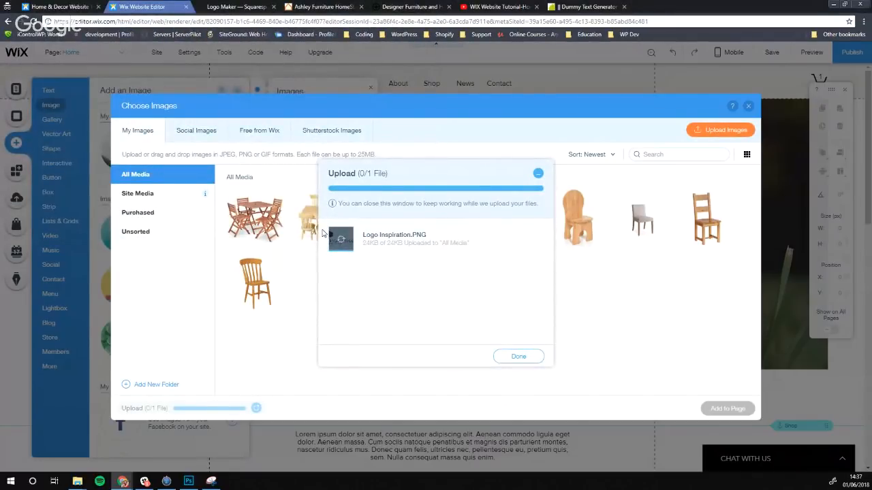
{"action": "left_click", "coordinate": [517, 354]}
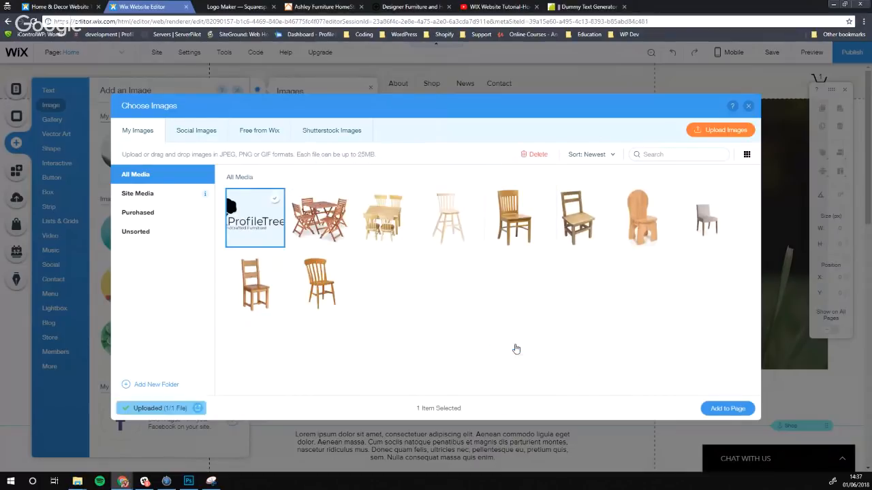
{"action": "left_click", "coordinate": [728, 408]}
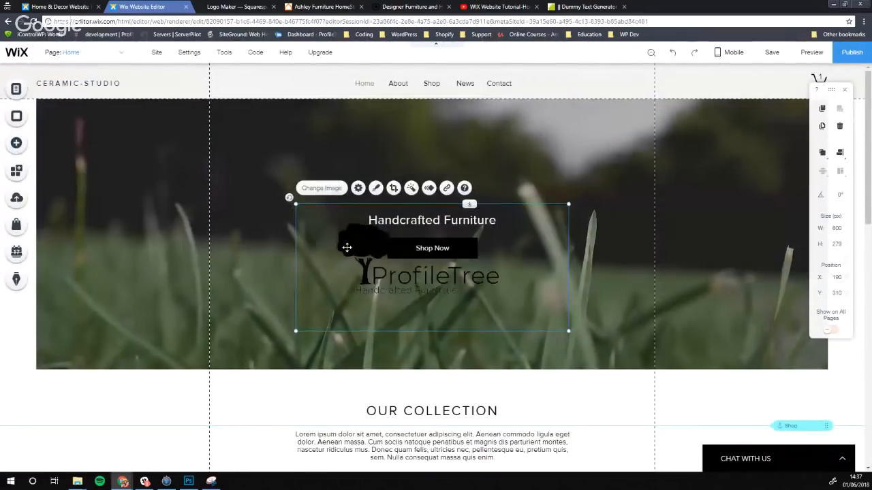
Move the ProfileTree logo above the tagline and browse its frame styles and media library unchanged
{"action": "left_click_drag", "start_coordinate": [361, 252], "coordinate": [374, 189]}
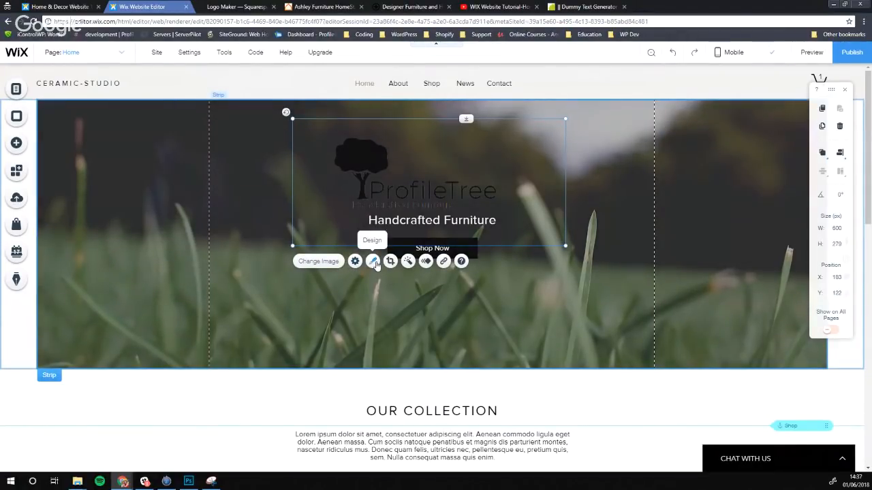
{"action": "left_click", "coordinate": [373, 263]}
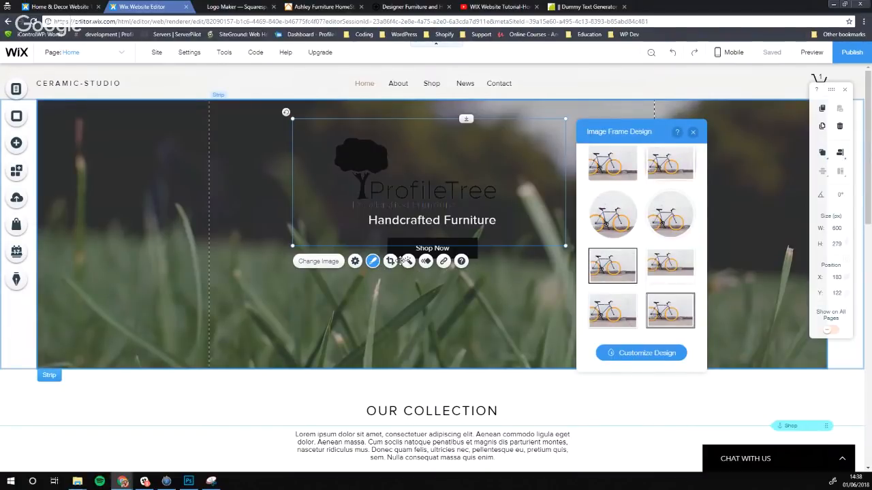
{"action": "left_click", "coordinate": [318, 261]}
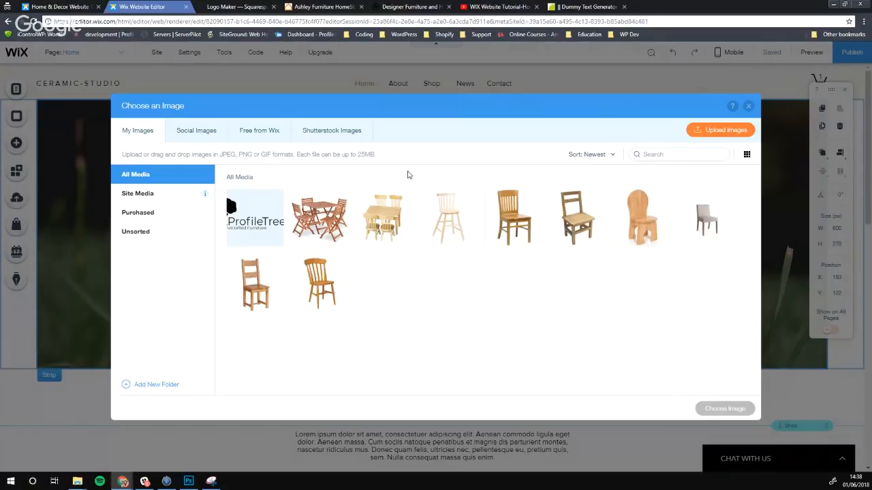
{"action": "left_click", "coordinate": [749, 107]}
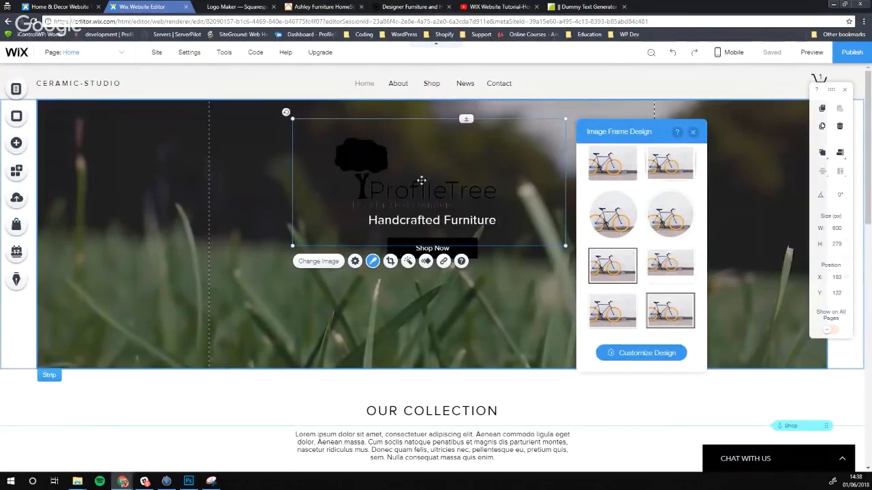
Drag the logo into the header, dismiss the mobile warning, then delete the logo
{"action": "left_click_drag", "start_coordinate": [399, 173], "coordinate": [253, 88]}
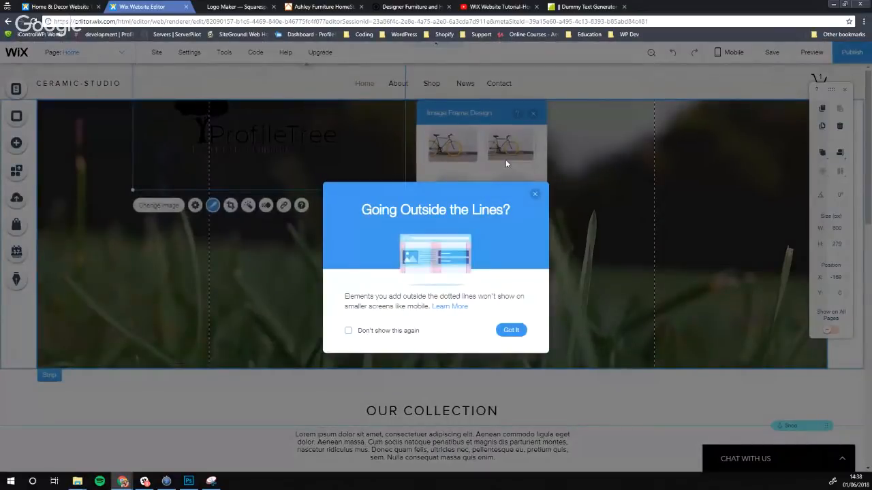
{"action": "left_click", "coordinate": [511, 330]}
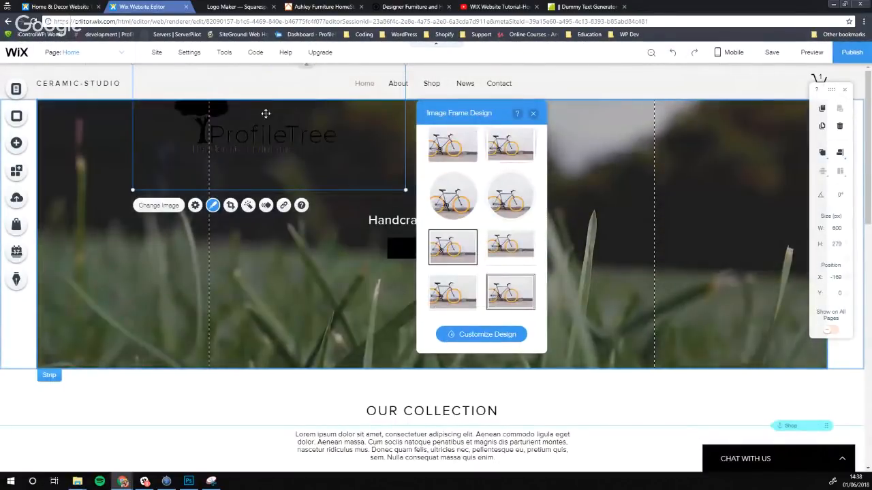
{"action": "left_click_drag", "start_coordinate": [266, 113], "coordinate": [260, 85]}
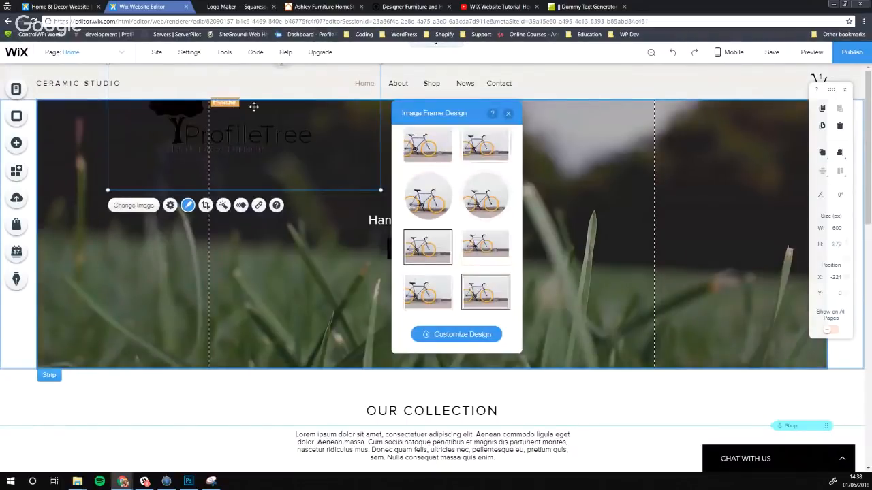
{"action": "key", "text": "Delete"}
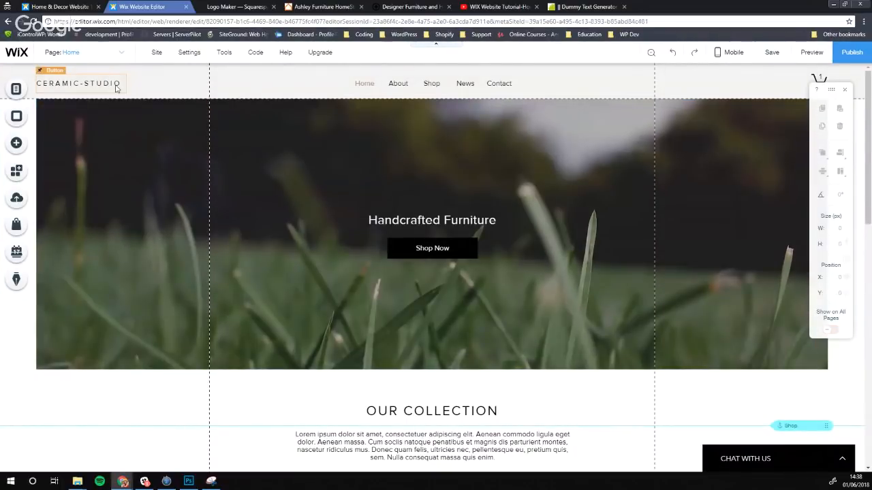
Delete the CERAMIC-STUDIO header text and add the ProfileTree logo from My Image Uploads
{"action": "left_click", "coordinate": [106, 84]}
{"action": "key", "text": "Delete"}
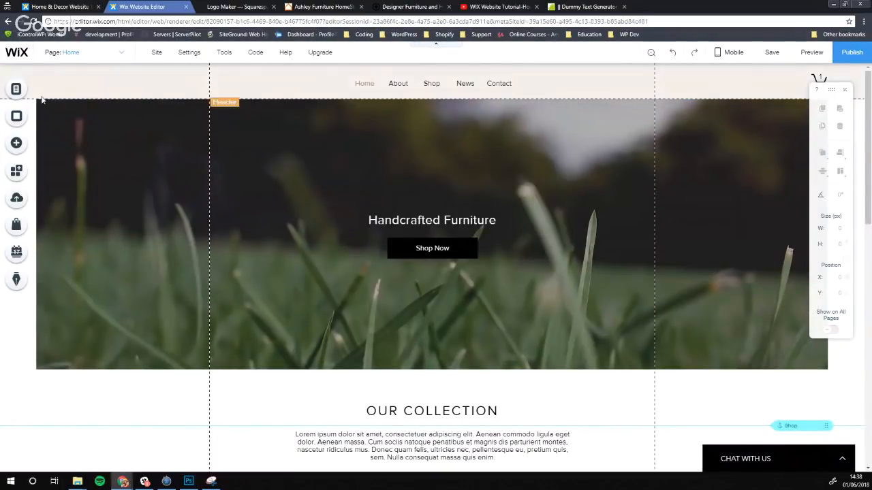
{"action": "left_click", "coordinate": [17, 143]}
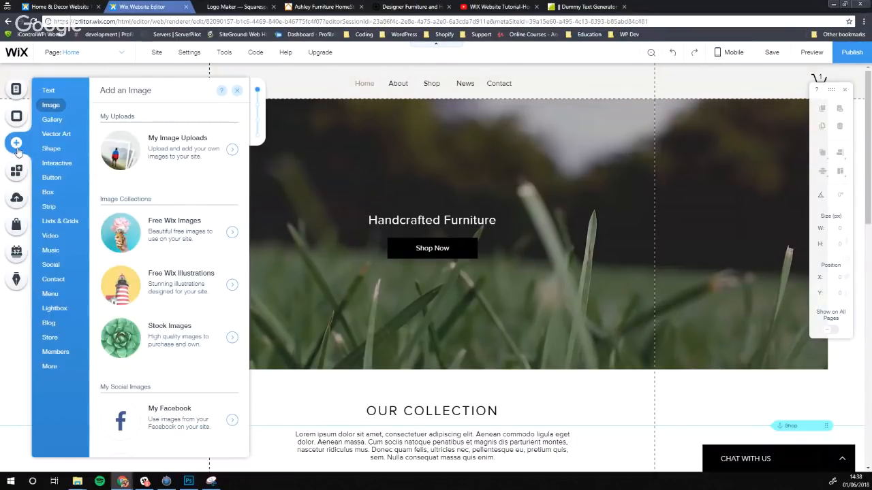
{"action": "left_click", "coordinate": [118, 149]}
{"action": "left_click", "coordinate": [255, 218]}
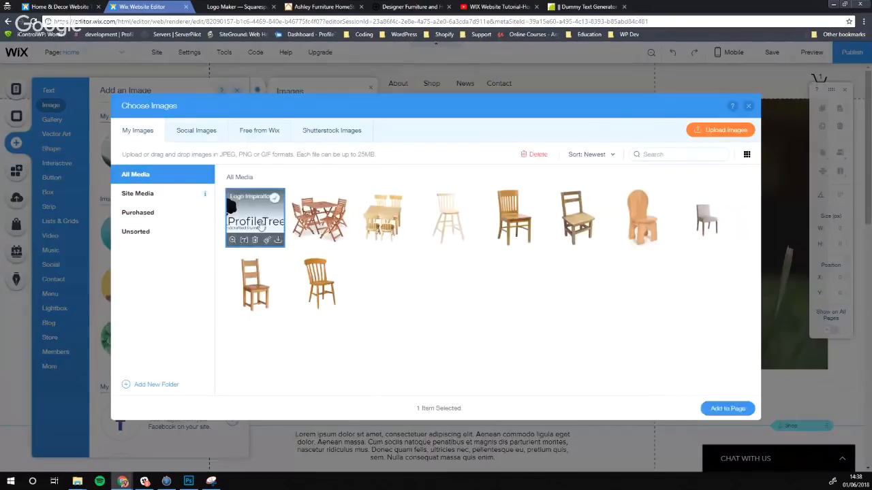
{"action": "left_click", "coordinate": [727, 409]}
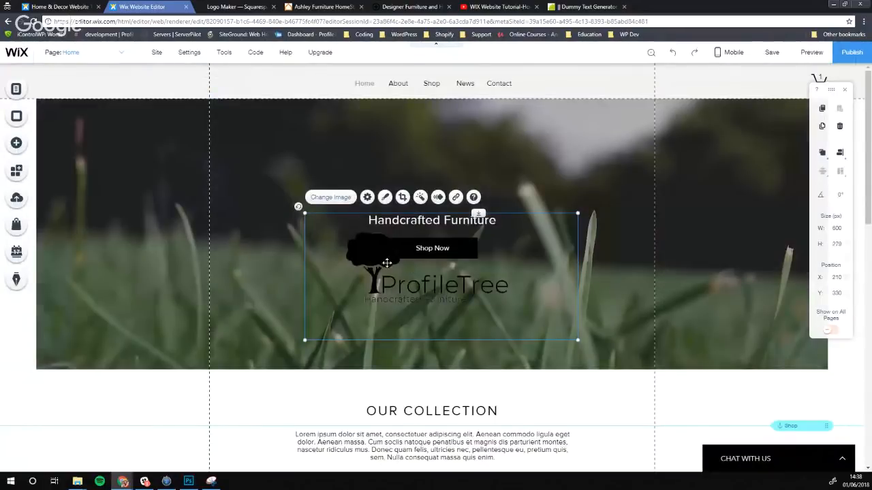
Move the logo to the top left and shrink it to about 227 px wide
{"action": "left_click_drag", "start_coordinate": [387, 263], "coordinate": [285, 83]}
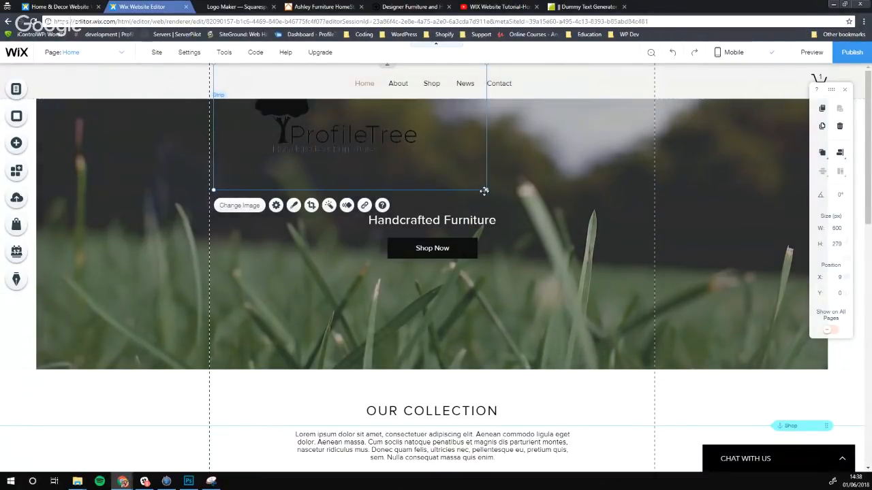
{"action": "left_click_drag", "start_coordinate": [483, 190], "coordinate": [400, 149]}
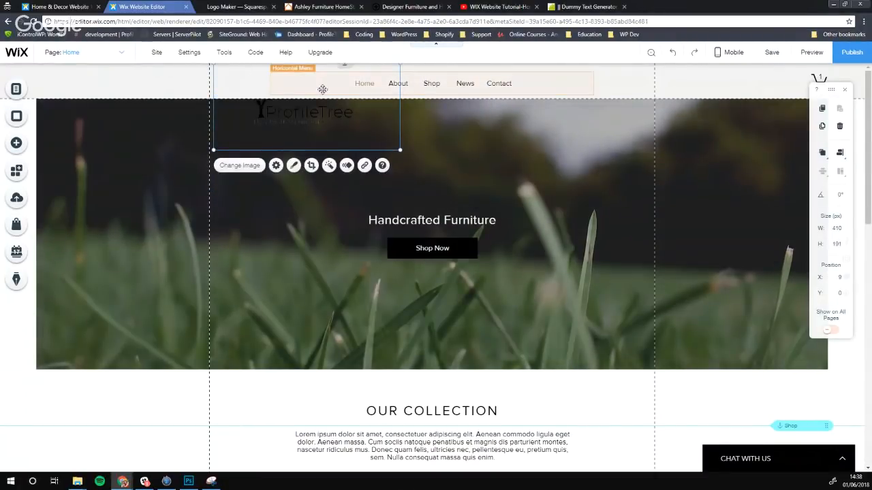
{"action": "left_click_drag", "start_coordinate": [292, 111], "coordinate": [271, 67]}
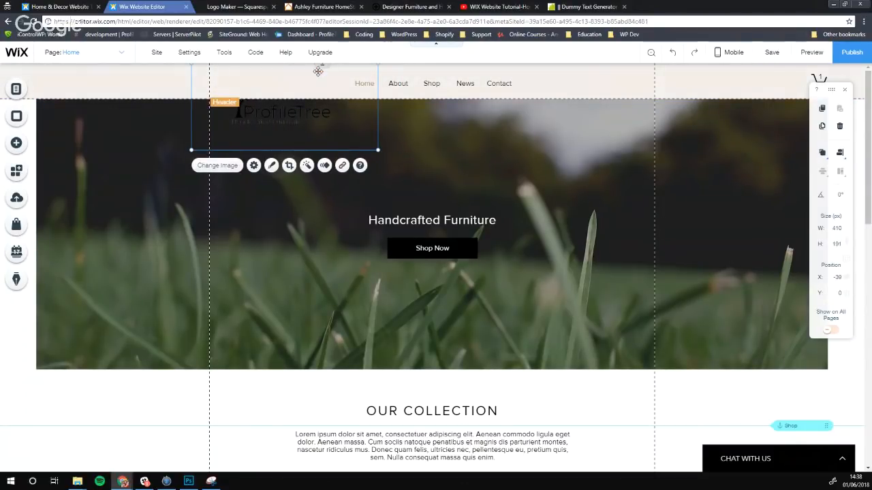
{"action": "left_click_drag", "start_coordinate": [321, 66], "coordinate": [323, 101]}
{"action": "left_click_drag", "start_coordinate": [262, 112], "coordinate": [247, 76]}
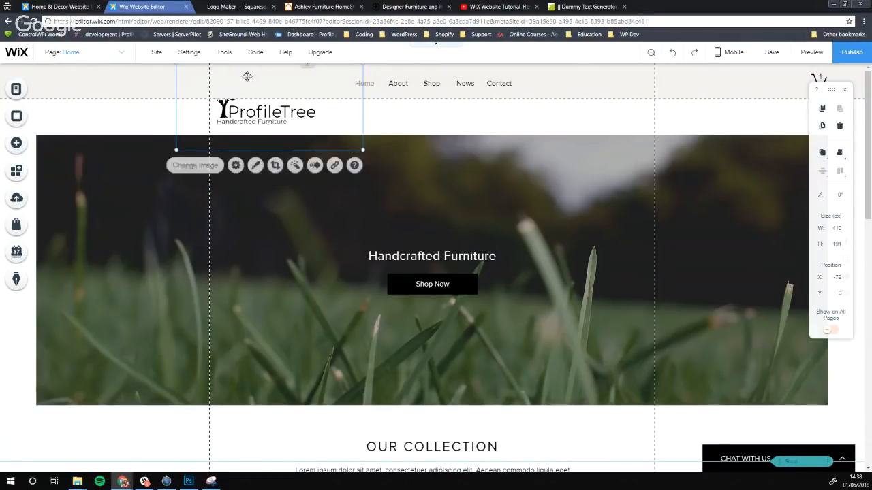
{"action": "left_click_drag", "start_coordinate": [306, 66], "coordinate": [307, 111]}
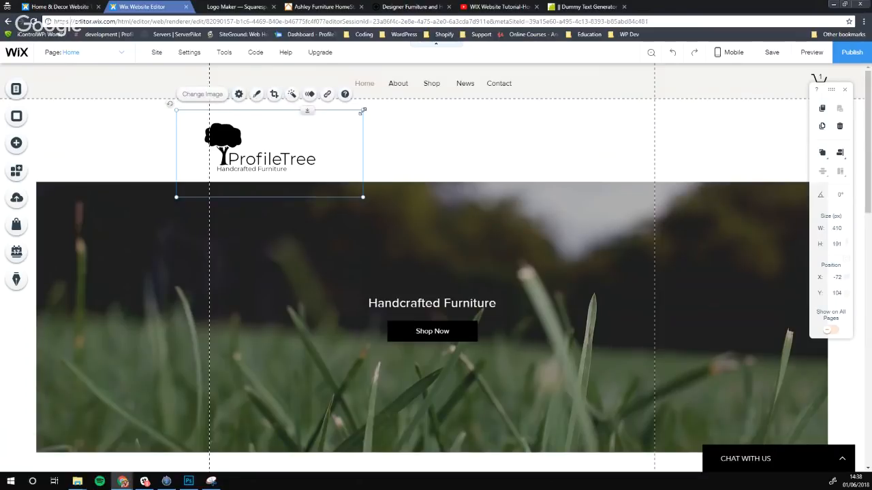
{"action": "left_click_drag", "start_coordinate": [362, 111], "coordinate": [281, 149]}
Make the header taller and drop the logo inside it so it shows on all pages
{"action": "left_click", "coordinate": [281, 98]}
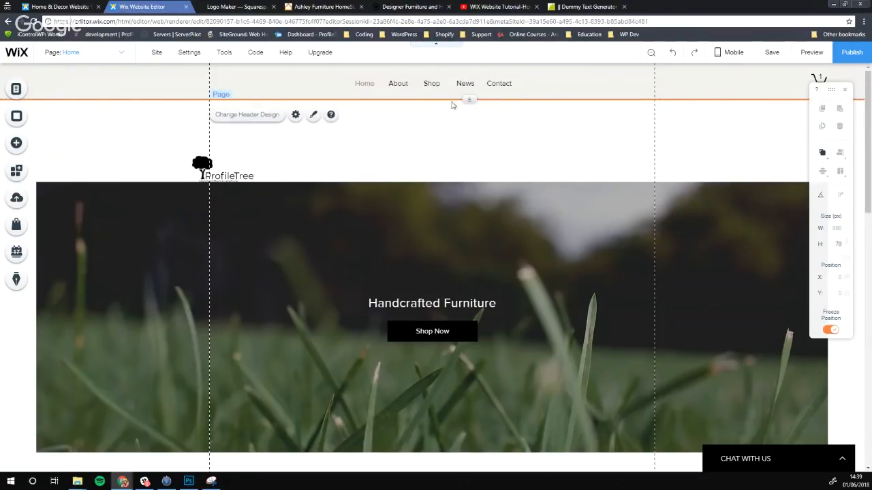
{"action": "left_click_drag", "start_coordinate": [469, 100], "coordinate": [467, 157]}
{"action": "left_click_drag", "start_coordinate": [219, 231], "coordinate": [263, 110]}
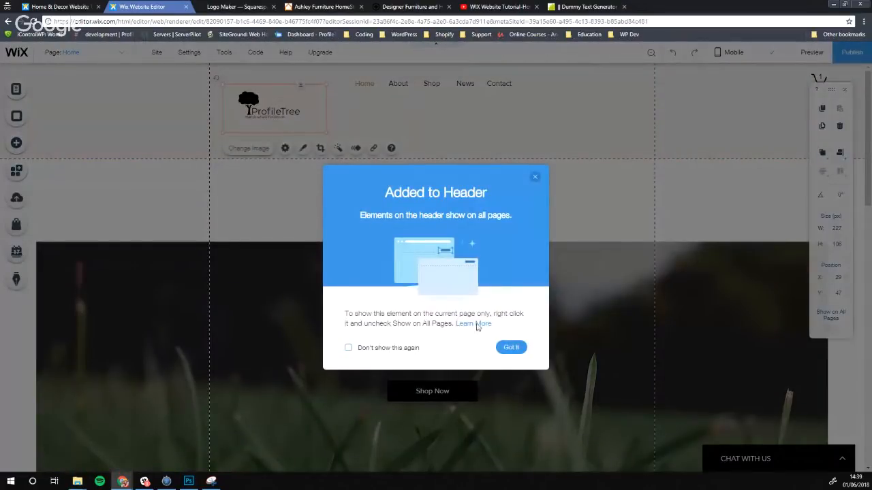
{"action": "left_click", "coordinate": [511, 348]}
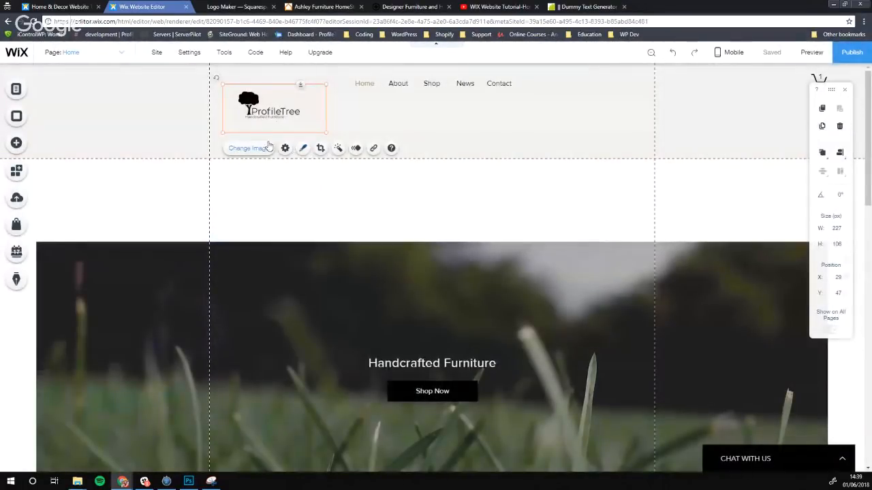
{"action": "left_click", "coordinate": [400, 229]}
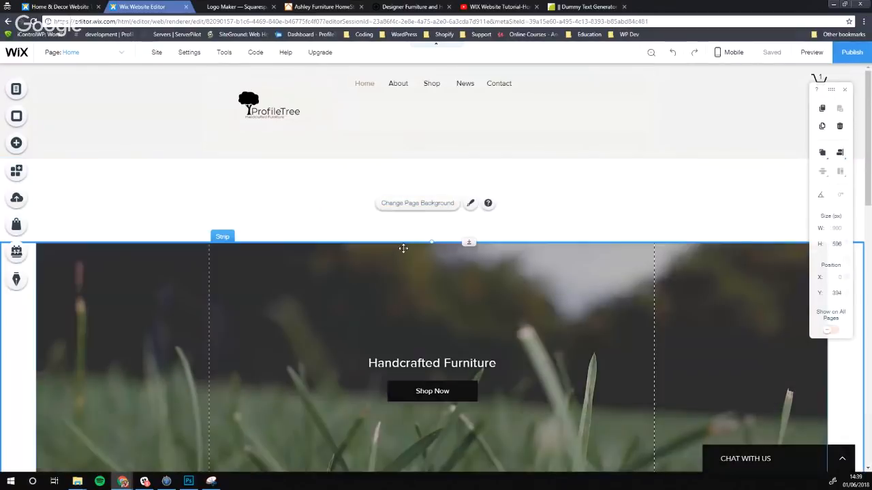
{"action": "left_click", "coordinate": [426, 245]}
Pull the hero strip up, reposition the logo within the header, and move the menu right
{"action": "left_click_drag", "start_coordinate": [467, 243], "coordinate": [467, 134]}
{"action": "left_click", "coordinate": [392, 142]}
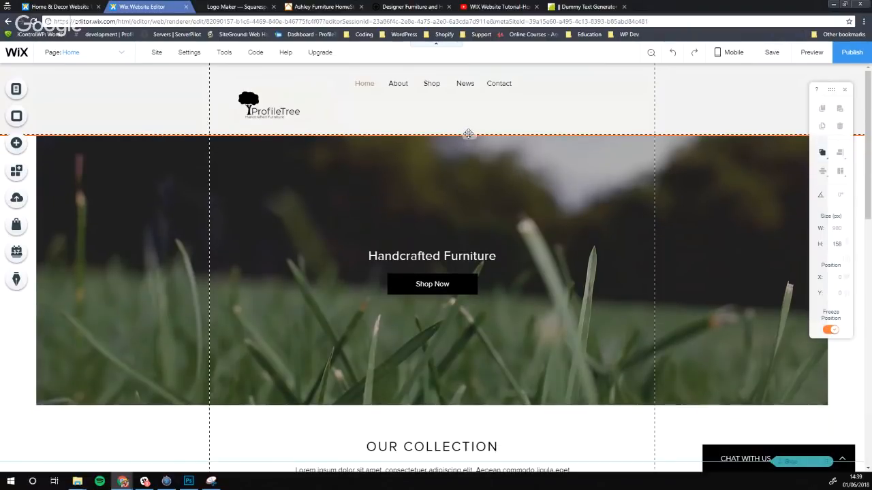
{"action": "left_click", "coordinate": [270, 99]}
{"action": "left_click_drag", "start_coordinate": [271, 98], "coordinate": [268, 79]}
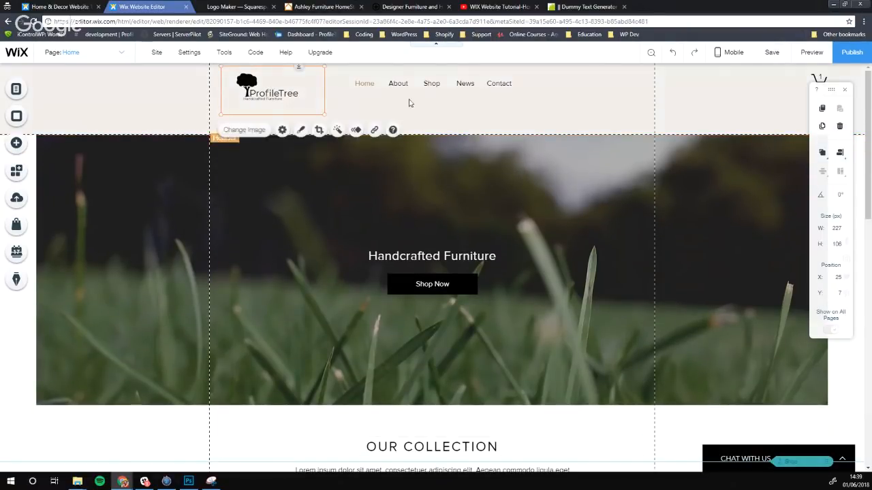
{"action": "mouse_move", "coordinate": [399, 86]}
{"action": "left_mouse_down"}
{"action": "mouse_move", "coordinate": [404, 95]}
{"action": "mouse_move", "coordinate": [385, 95]}
{"action": "left_mouse_up"}
{"action": "left_click_drag", "start_coordinate": [251, 92], "coordinate": [247, 93]}
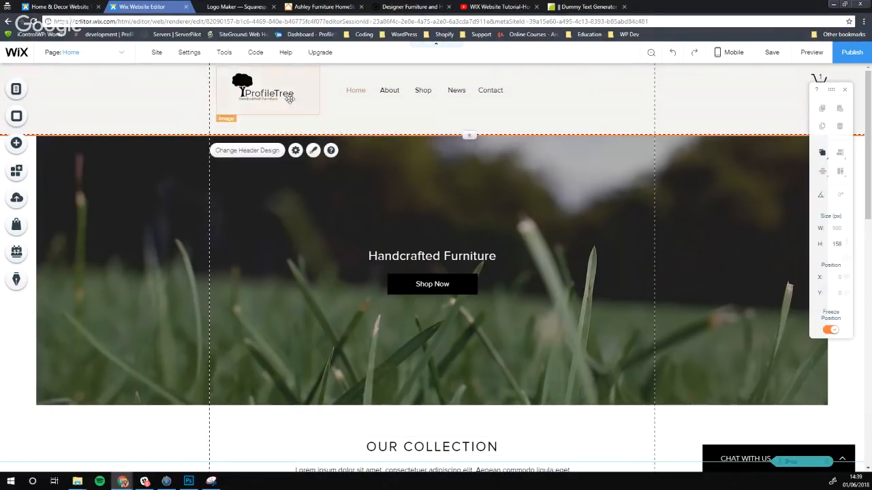
{"action": "left_click_drag", "start_coordinate": [399, 94], "coordinate": [468, 95]}
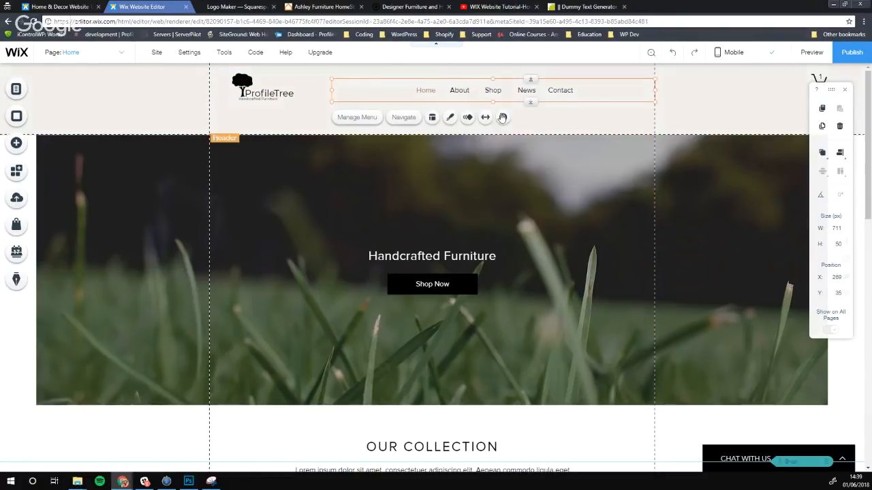
Try Stretch Menu at full width, turn it back off, and slide the menu further right
{"action": "left_click", "coordinate": [485, 119]}
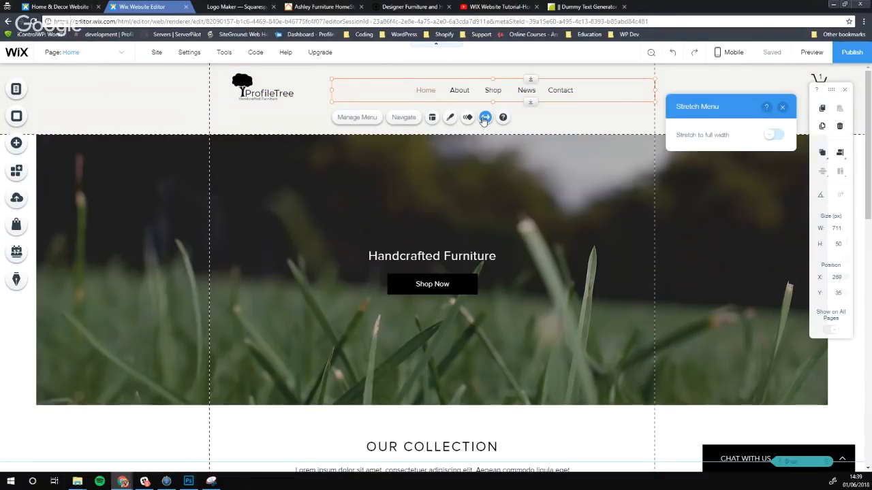
{"action": "left_click", "coordinate": [772, 136]}
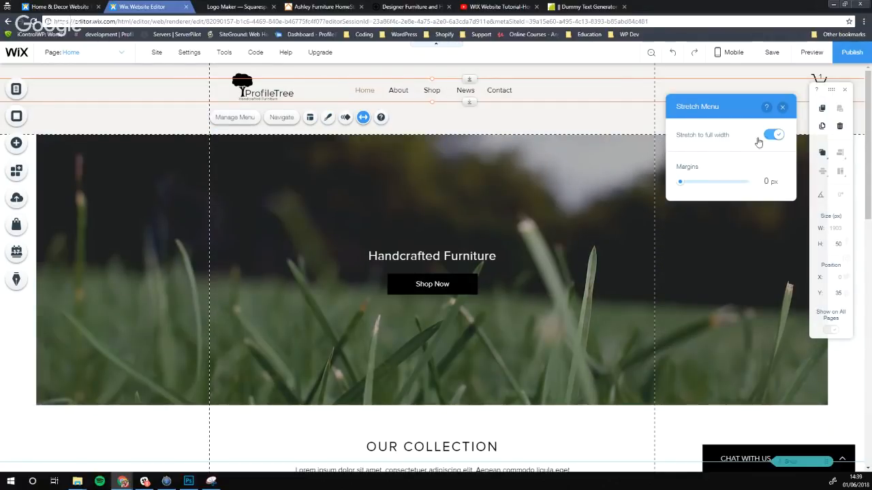
{"action": "left_click", "coordinate": [769, 139]}
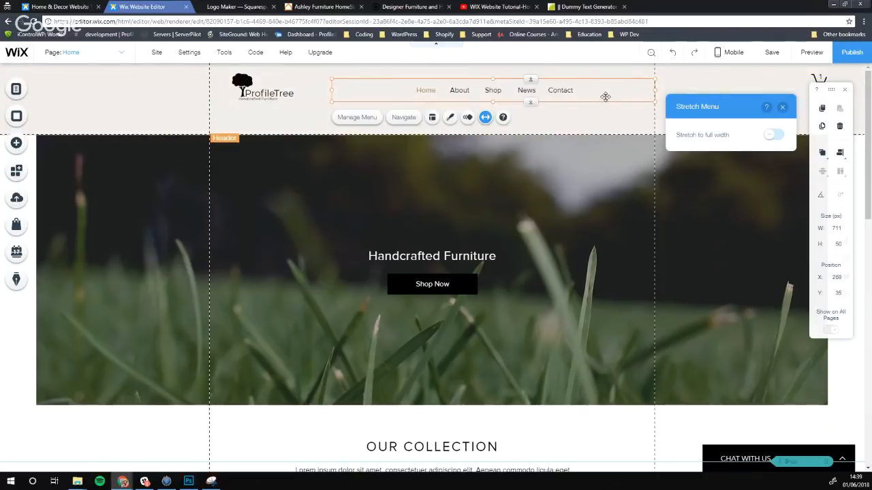
{"action": "left_click_drag", "start_coordinate": [509, 92], "coordinate": [569, 92]}
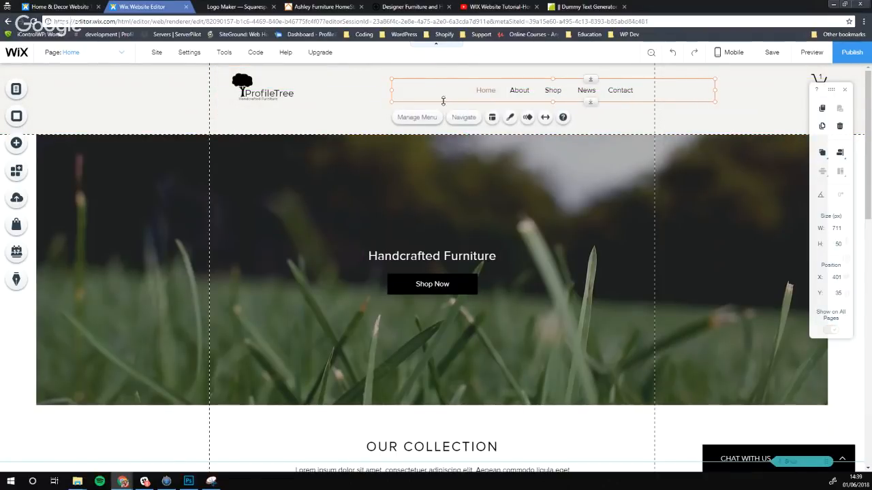
{"action": "left_click", "coordinate": [333, 108]}
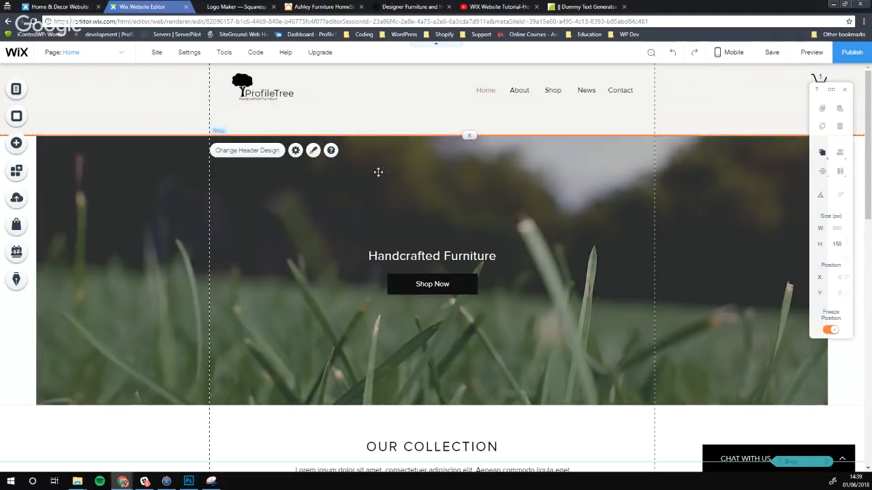
Trim the header to 115 px high so the hero sits directly beneath it
{"action": "scroll", "coordinate": [378, 172], "scroll_direction": "down", "scroll_amount": 1}
{"action": "left_click", "coordinate": [424, 240]}
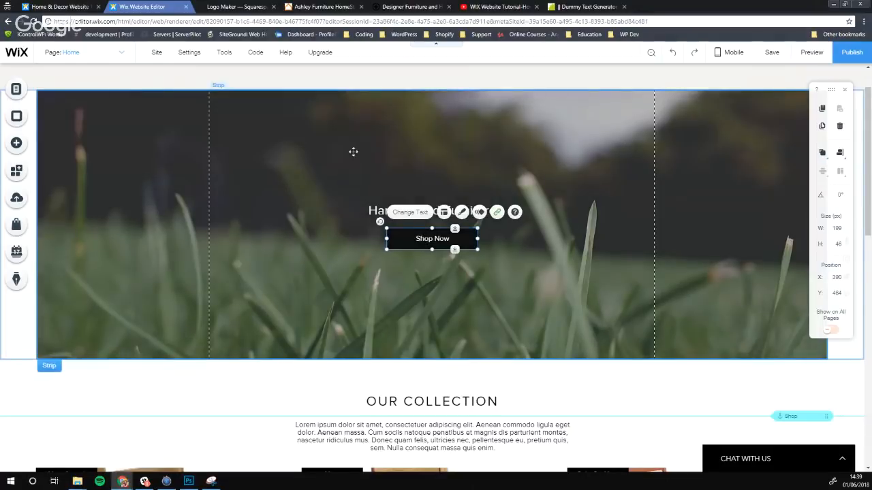
{"action": "scroll", "coordinate": [352, 150], "scroll_direction": "up", "scroll_amount": 1}
{"action": "left_click", "coordinate": [362, 121]}
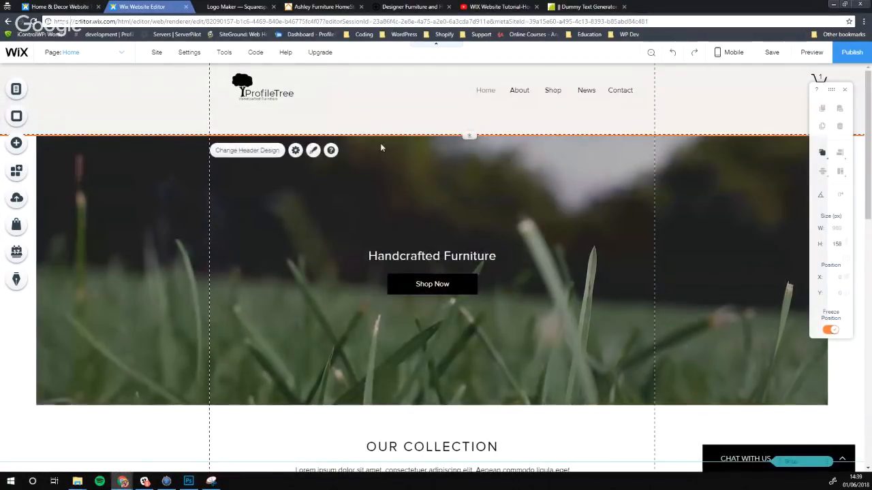
{"action": "scroll", "coordinate": [303, 119], "scroll_direction": "down", "scroll_amount": 1}
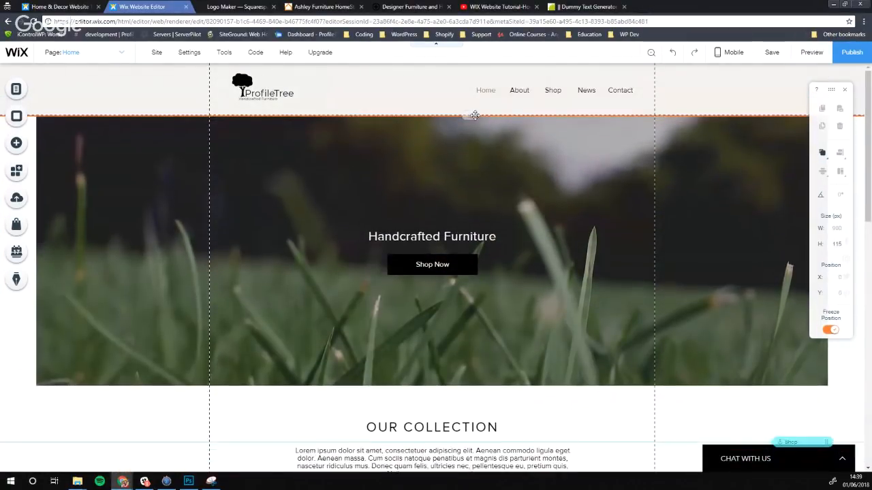
{"action": "scroll", "coordinate": [417, 260], "scroll_direction": "down", "scroll_amount": 4}
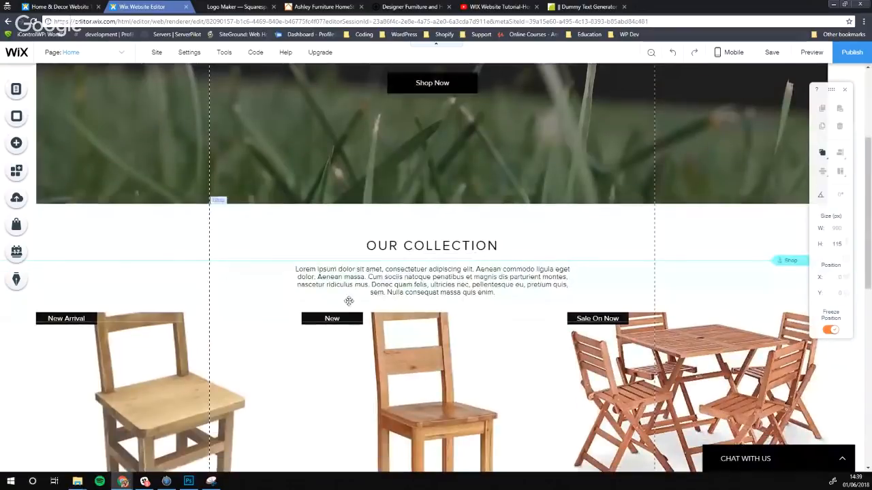
{"action": "scroll", "coordinate": [346, 356], "scroll_direction": "up", "scroll_amount": 4}
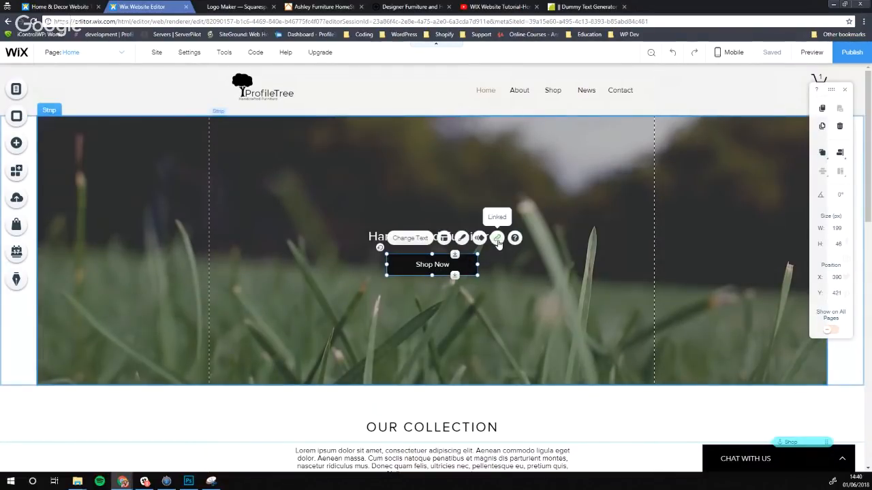
Remove the Shop Now button's link, then delete the button from the hero banner
{"action": "left_click", "coordinate": [497, 239]}
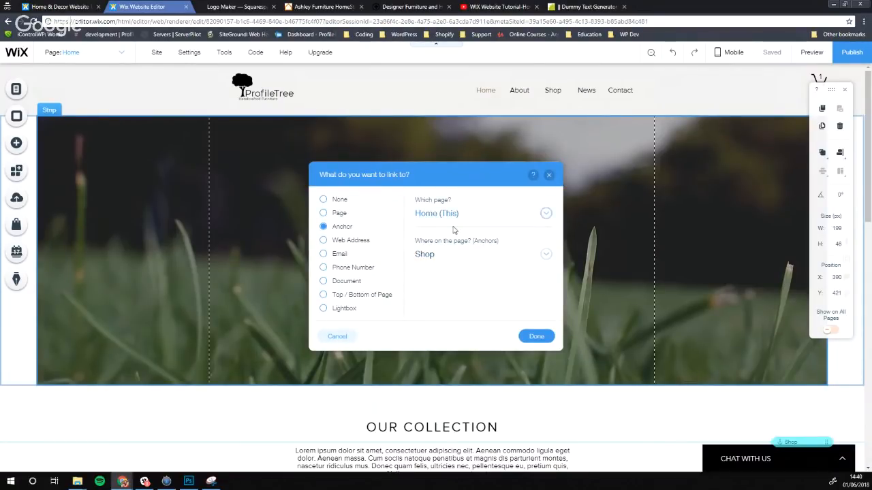
{"action": "left_click", "coordinate": [547, 254]}
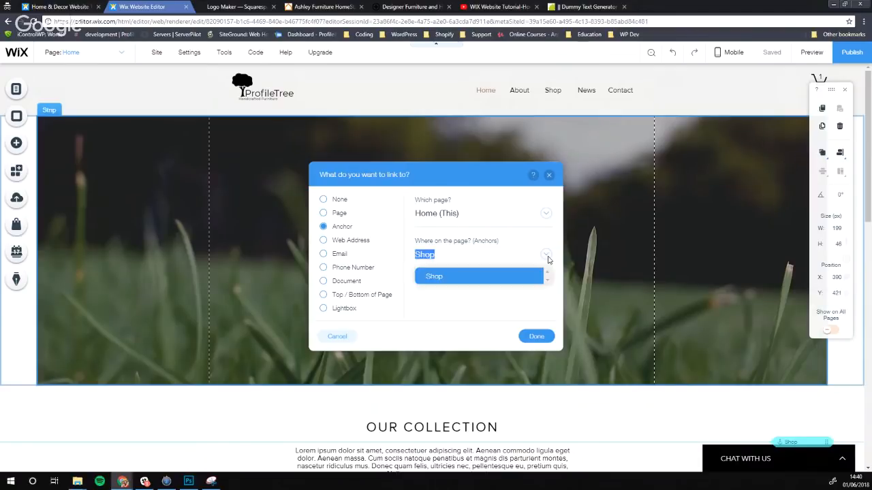
{"action": "left_click", "coordinate": [547, 254]}
{"action": "left_click", "coordinate": [346, 340]}
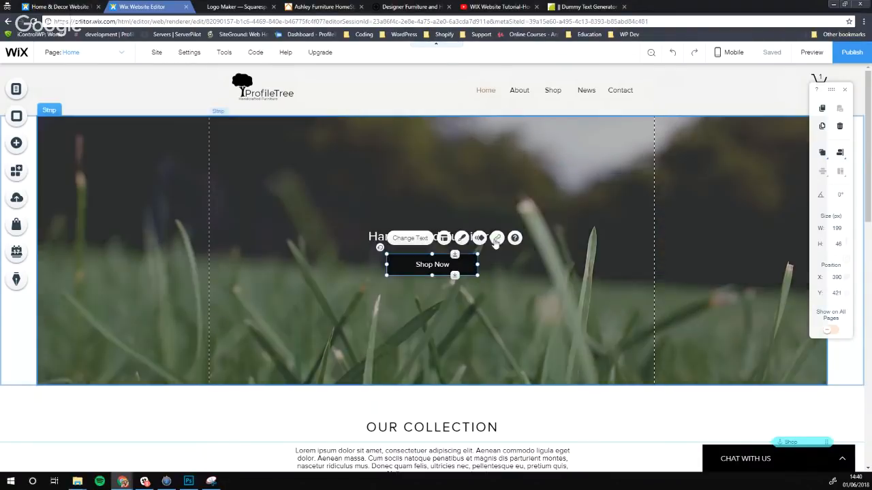
{"action": "left_click", "coordinate": [497, 238]}
{"action": "left_click", "coordinate": [333, 200]}
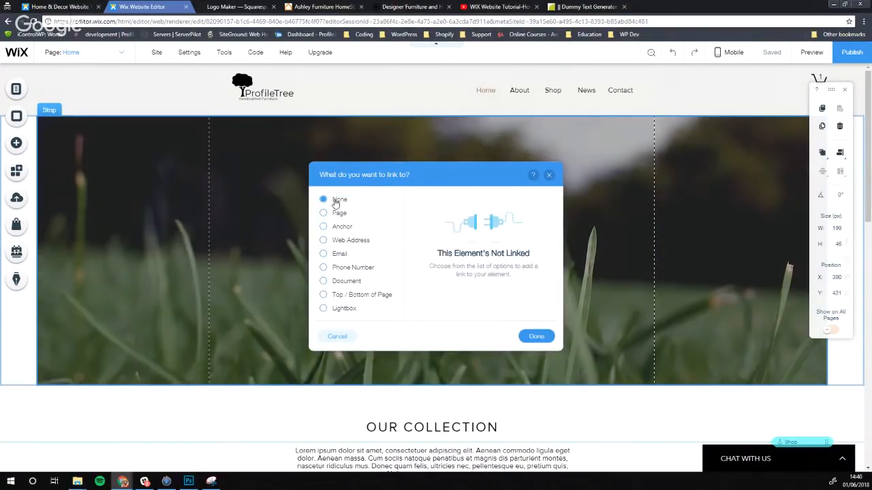
{"action": "left_click", "coordinate": [537, 335]}
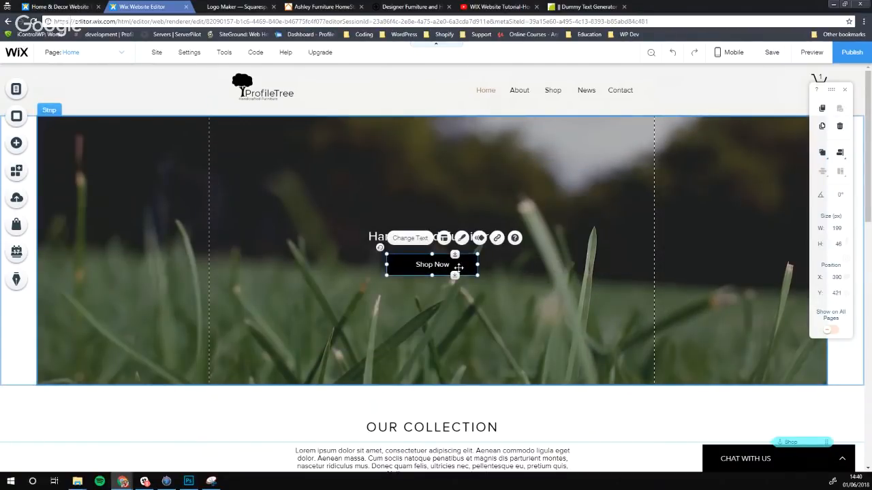
{"action": "key", "text": "Delete"}
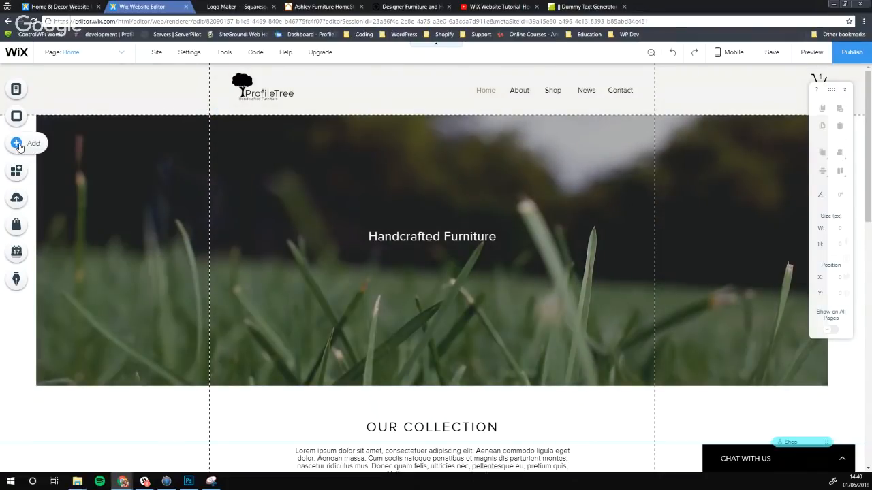
Add a themed button and position it just under the Handcrafted Furniture heading
{"action": "left_click", "coordinate": [17, 144]}
{"action": "mouse_move", "coordinate": [59, 180]}
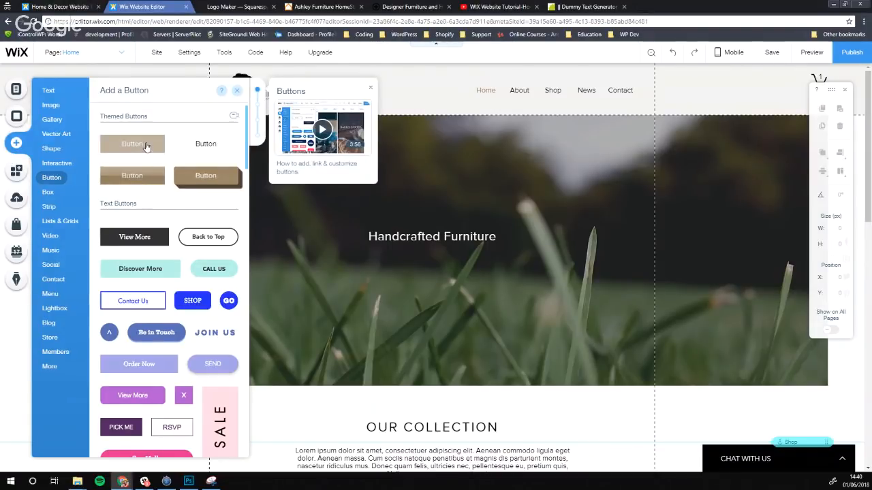
{"action": "left_click", "coordinate": [146, 144]}
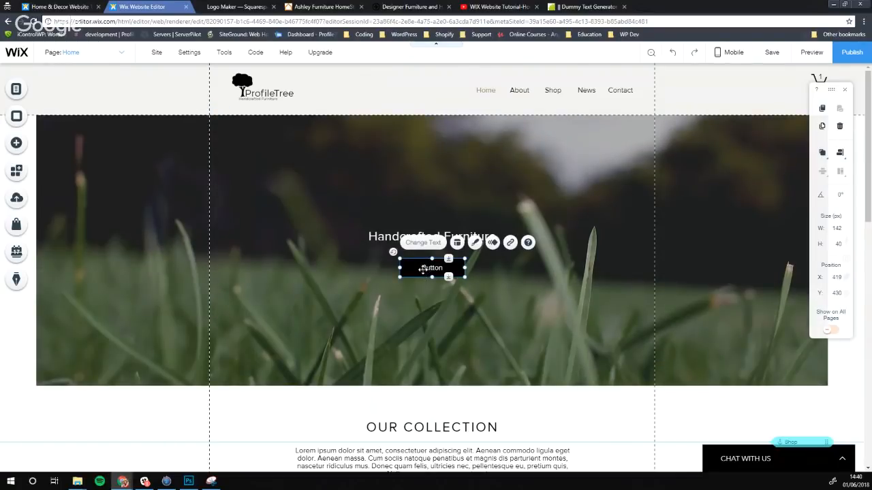
{"action": "left_click_drag", "start_coordinate": [422, 270], "coordinate": [434, 263]}
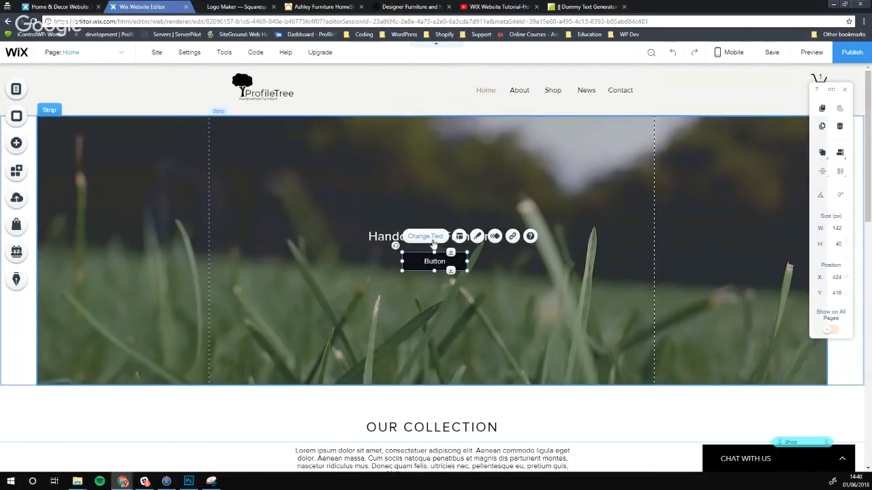
{"action": "left_click", "coordinate": [430, 239]}
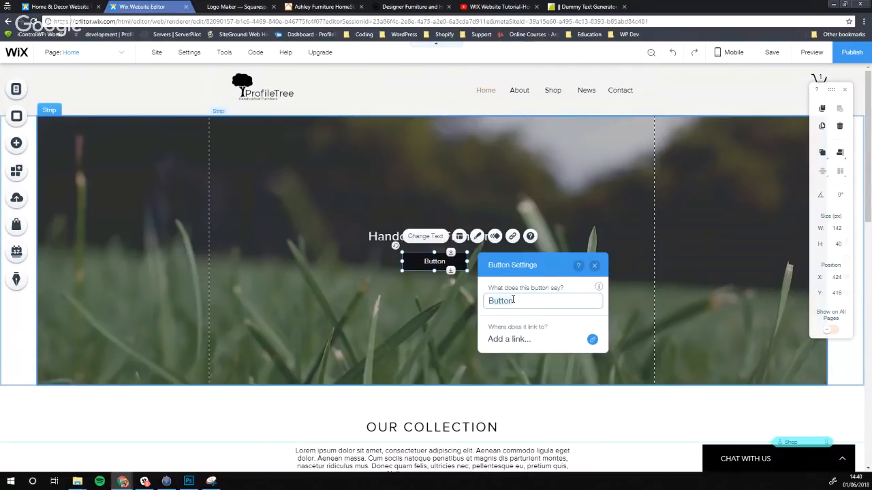
Label the new button 'Shop' and link it to the Home page's Shop anchor
{"action": "key", "text": "ctrl+a"}
{"action": "type", "text": "Sho"}
{"action": "left_click", "coordinate": [521, 342]}
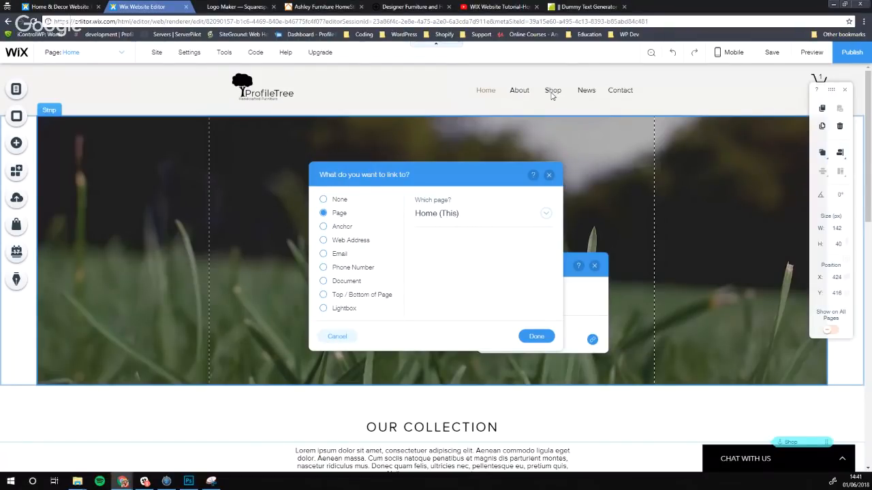
{"action": "left_click", "coordinate": [324, 227]}
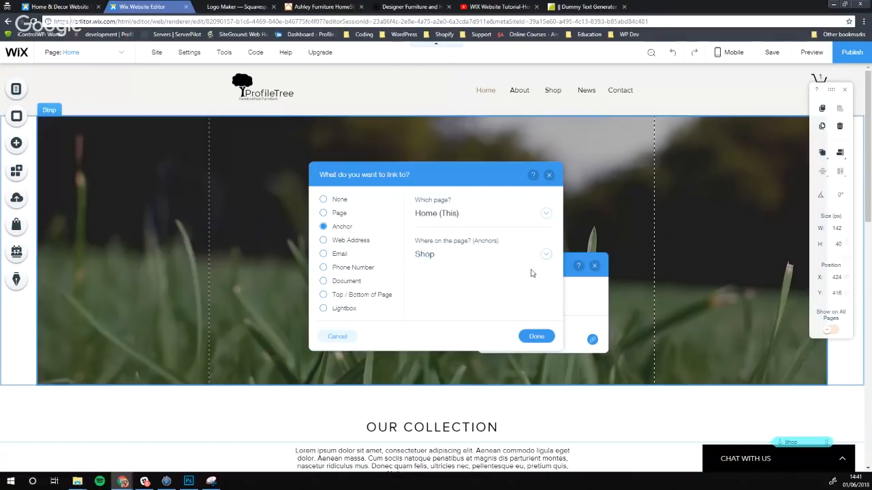
{"action": "left_click", "coordinate": [545, 254]}
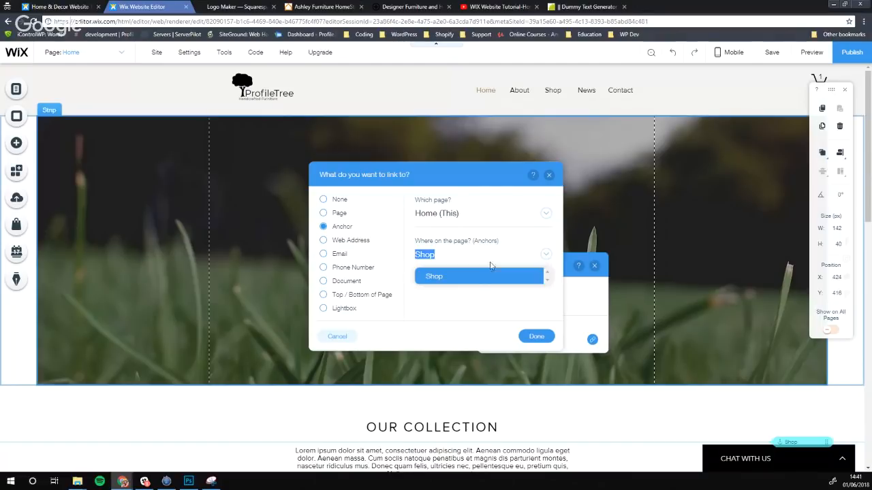
{"action": "left_click", "coordinate": [446, 277]}
{"action": "left_click", "coordinate": [536, 337]}
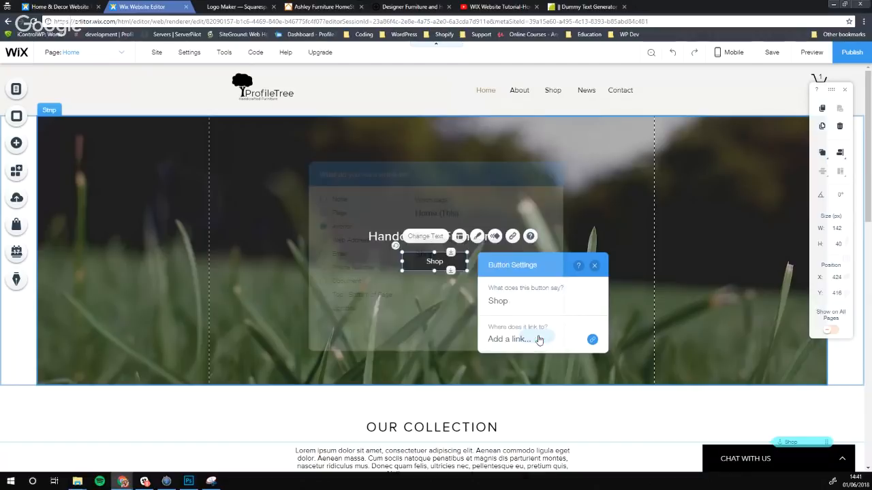
Nudge the Shop button so it sits centred under the heading
{"action": "left_click", "coordinate": [404, 312]}
{"action": "left_click", "coordinate": [453, 260]}
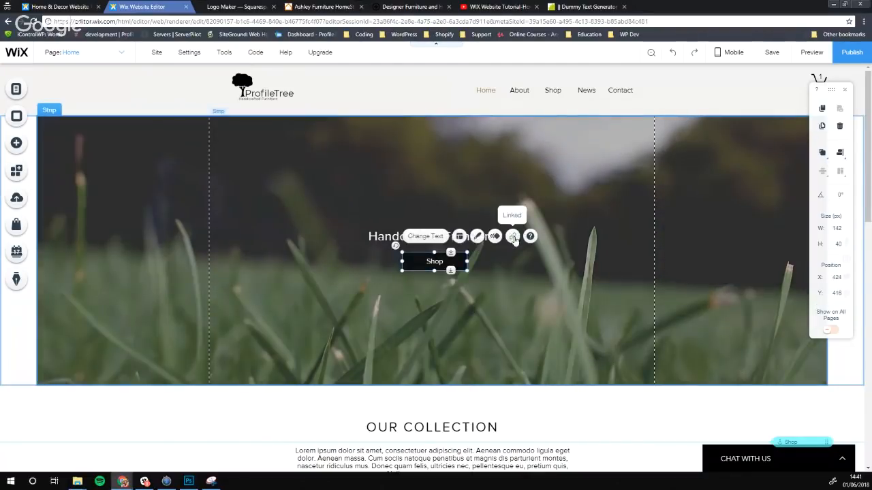
{"action": "left_click", "coordinate": [469, 267]}
{"action": "left_click_drag", "start_coordinate": [451, 262], "coordinate": [447, 257]}
{"action": "left_click", "coordinate": [500, 270]}
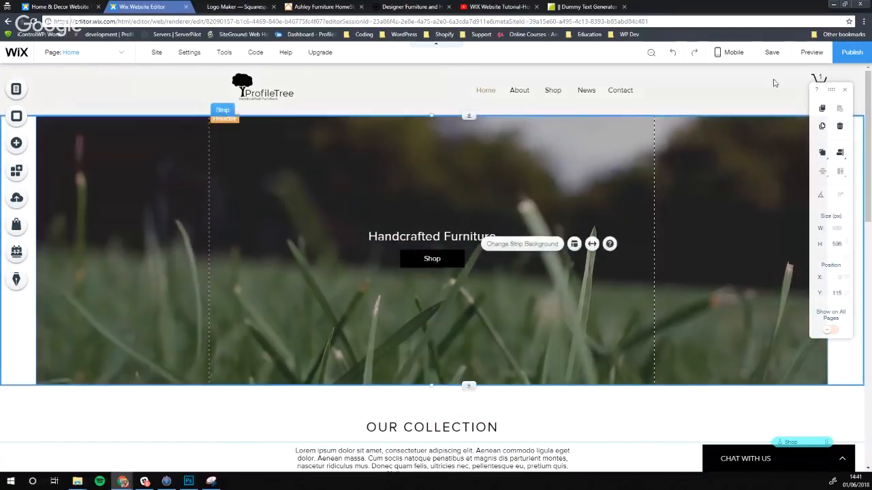
{"action": "left_click", "coordinate": [812, 52]}
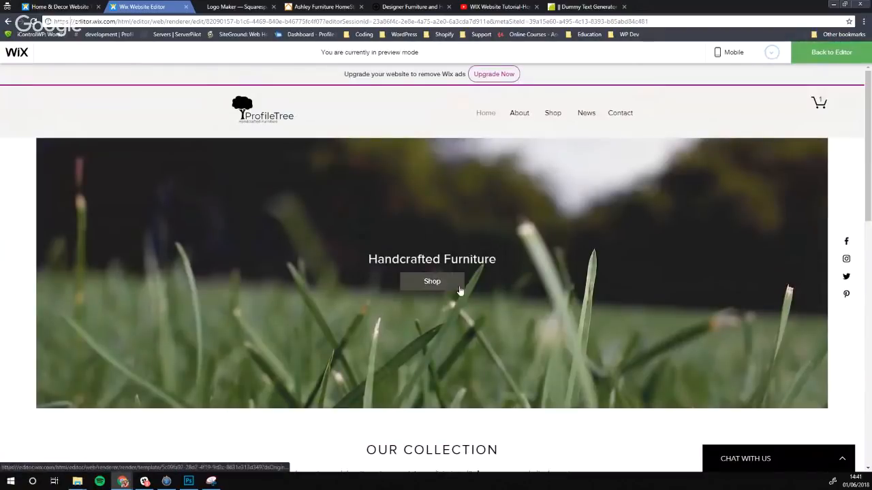
{"action": "scroll", "coordinate": [458, 289], "scroll_direction": "down", "scroll_amount": 5}
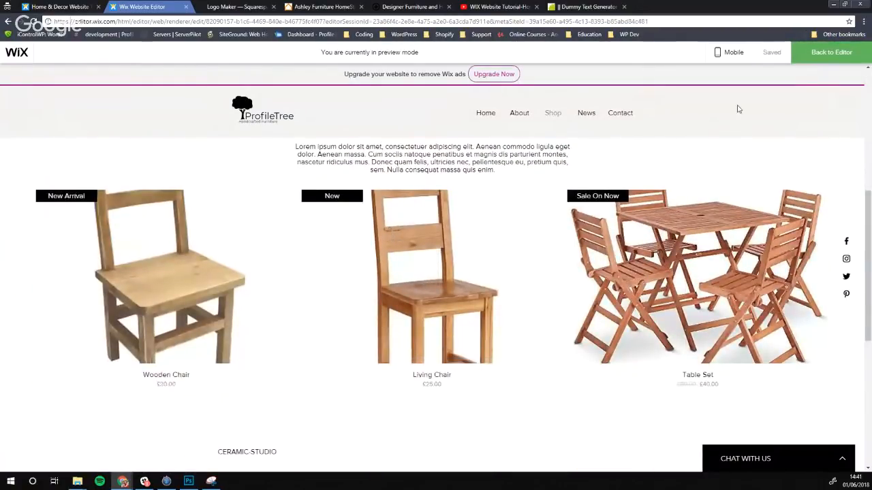
{"action": "left_click", "coordinate": [832, 61]}
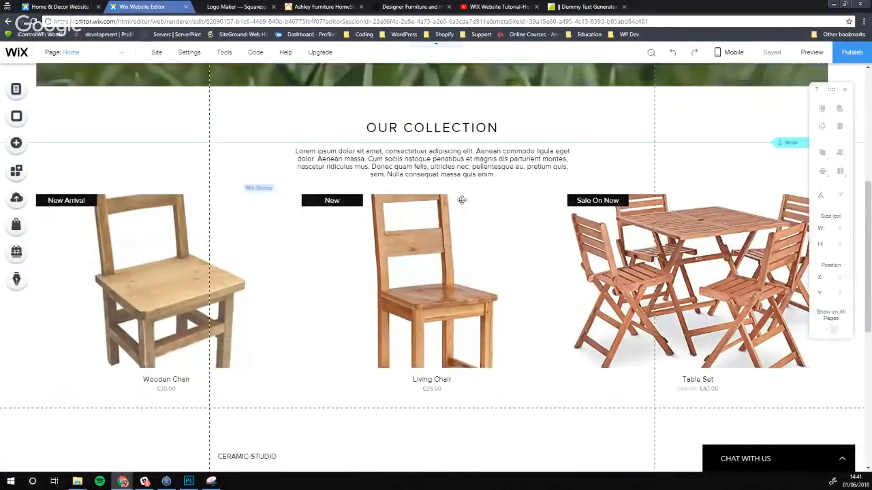
{"action": "scroll", "coordinate": [464, 245], "scroll_direction": "up", "scroll_amount": 5}
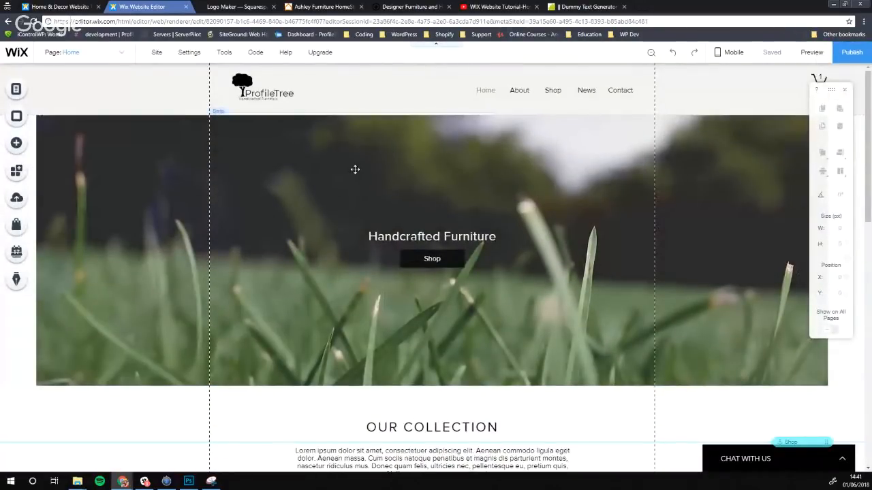
{"action": "scroll", "coordinate": [267, 254], "scroll_direction": "down", "scroll_amount": 2}
{"action": "left_click", "coordinate": [268, 348]}
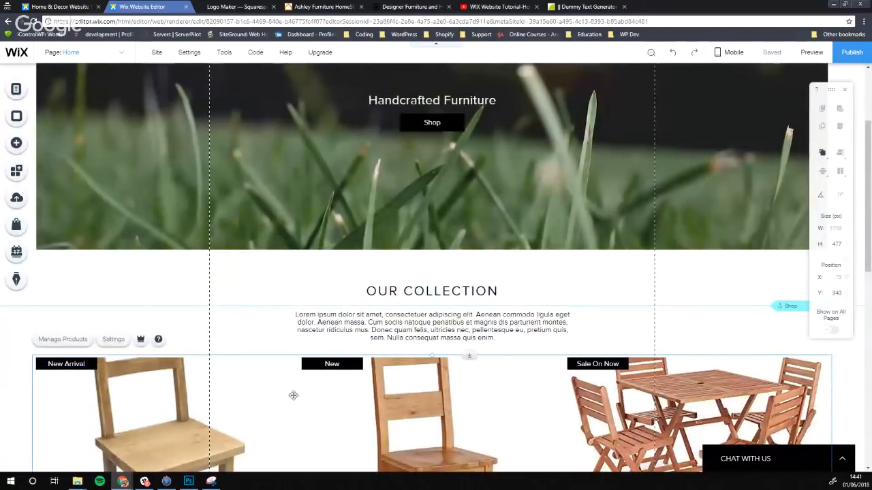
{"action": "scroll", "coordinate": [126, 261], "scroll_direction": "down", "scroll_amount": 1}
{"action": "left_click", "coordinate": [113, 248]}
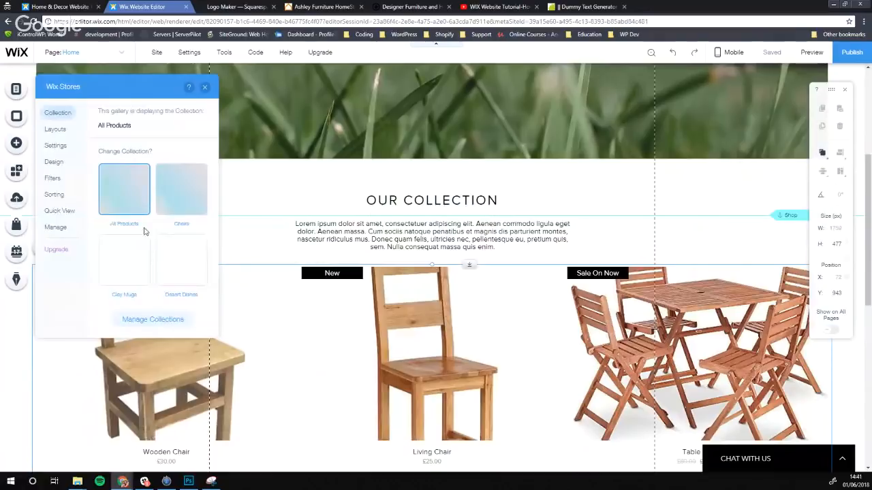
{"action": "left_click", "coordinate": [59, 195]}
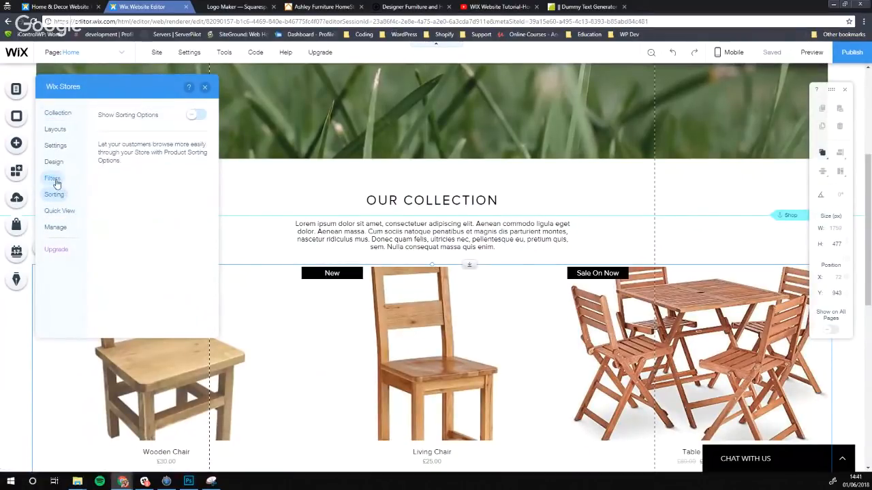
{"action": "left_click", "coordinate": [53, 179]}
{"action": "left_click", "coordinate": [54, 165]}
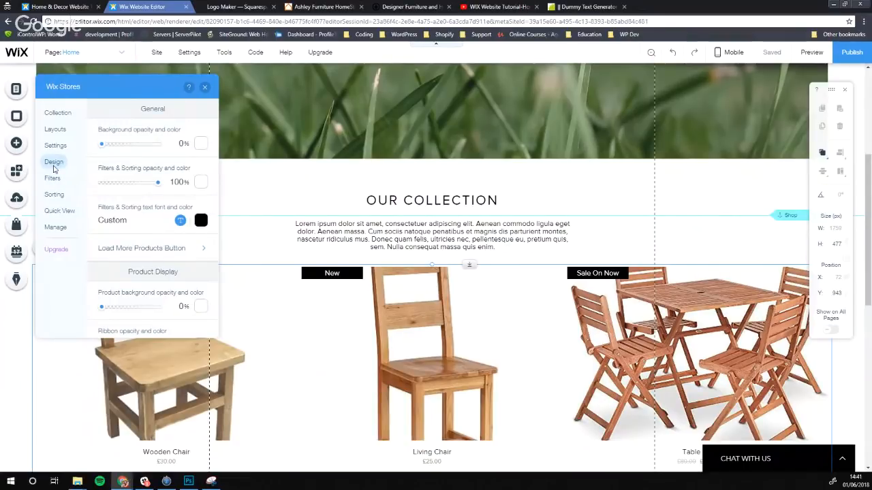
{"action": "left_click", "coordinate": [56, 227]}
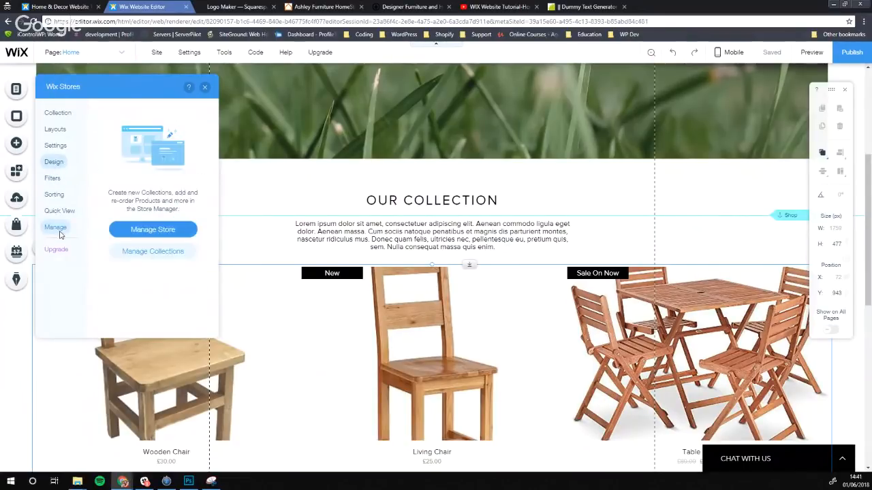
{"action": "left_click", "coordinate": [60, 129]}
{"action": "scroll", "coordinate": [114, 161], "scroll_direction": "down", "scroll_amount": 6}
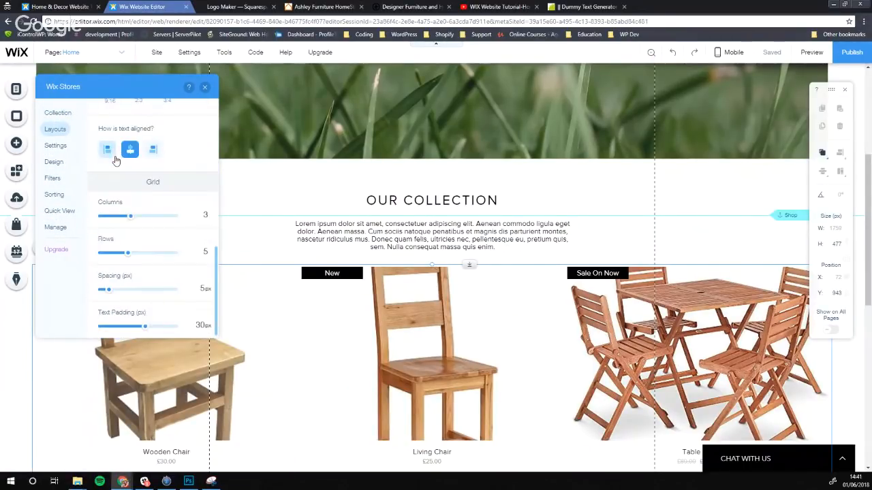
{"action": "left_click", "coordinate": [57, 112]}
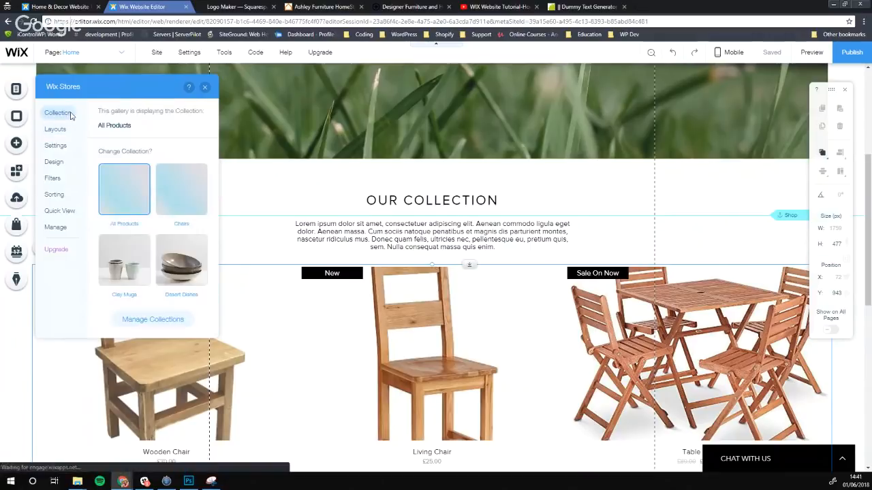
{"action": "left_click", "coordinate": [56, 149]}
{"action": "scroll", "coordinate": [106, 174], "scroll_direction": "down", "scroll_amount": 1}
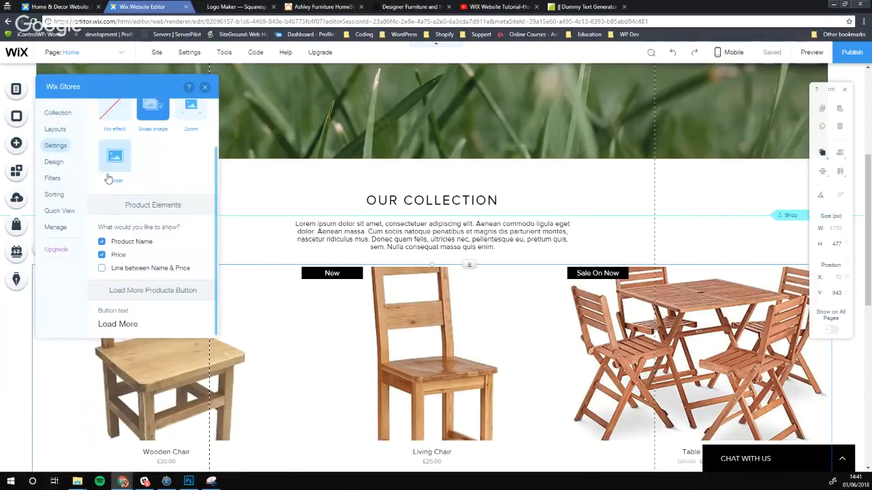
{"action": "left_click", "coordinate": [54, 162]}
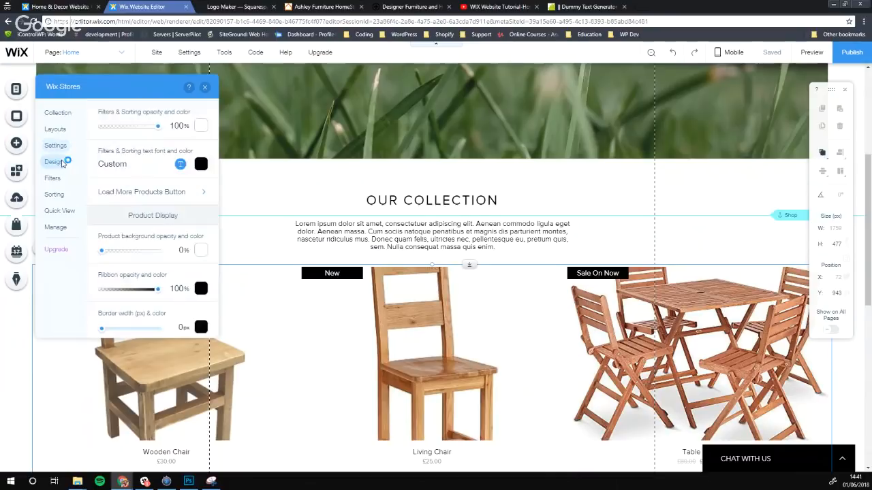
{"action": "left_click", "coordinate": [53, 178]}
{"action": "left_click", "coordinate": [58, 197]}
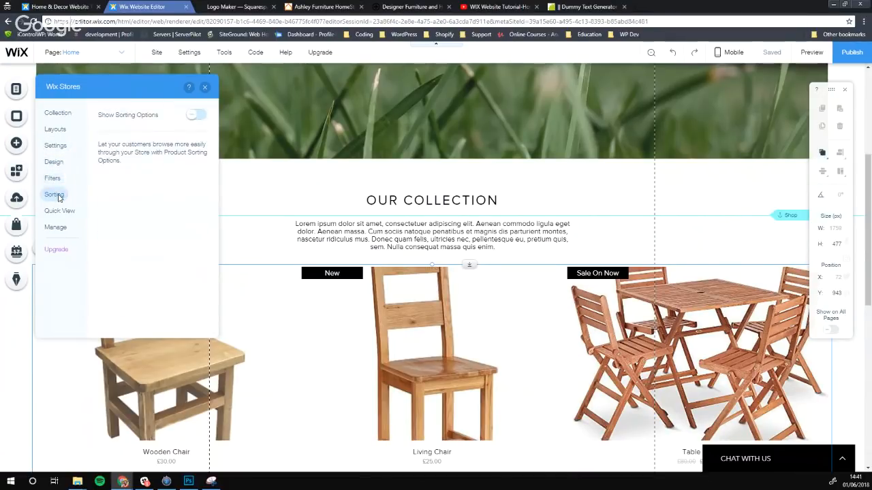
{"action": "left_click", "coordinate": [59, 211]}
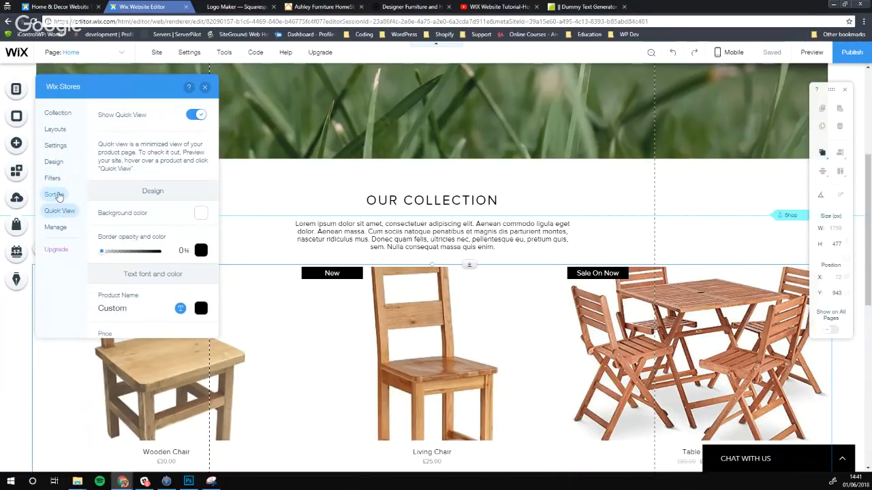
{"action": "left_click", "coordinate": [56, 227]}
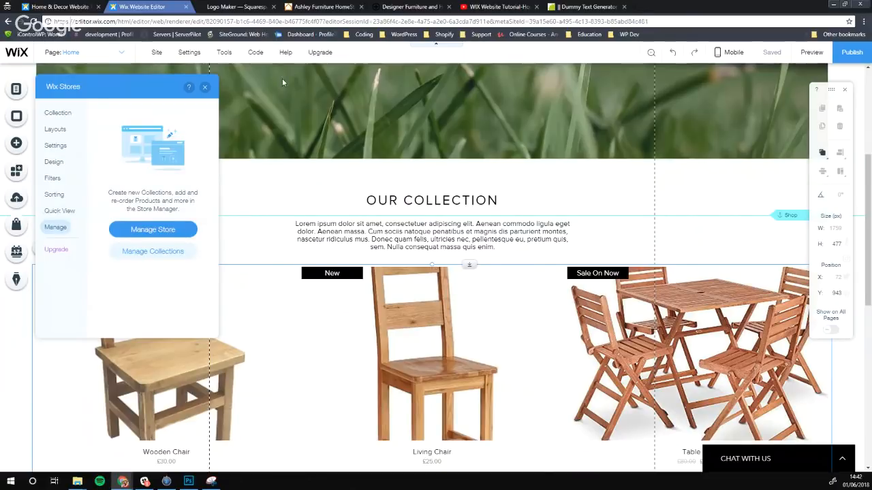
{"action": "left_click", "coordinate": [204, 87]}
{"action": "scroll", "coordinate": [307, 170], "scroll_direction": "down", "scroll_amount": 2}
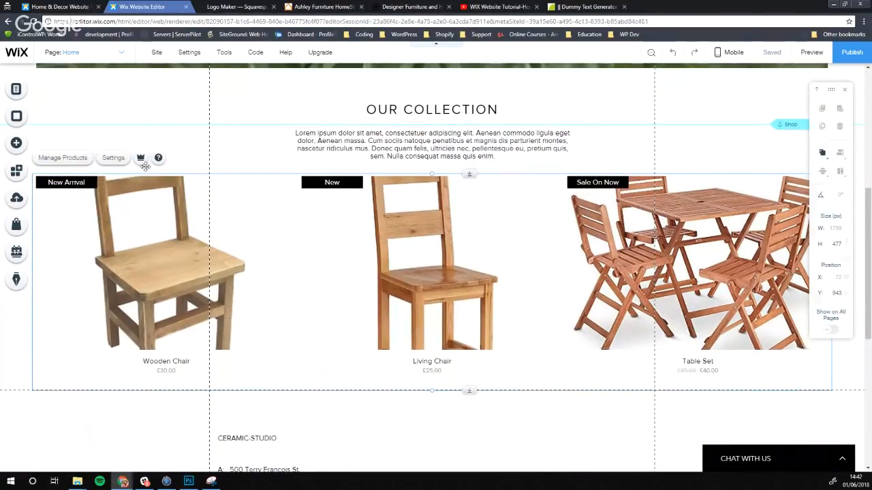
Drag the Shop anchor down toward the product gallery and dismiss the anchor tip
{"action": "scroll", "coordinate": [253, 222], "scroll_direction": "down", "scroll_amount": 1}
{"action": "scroll", "coordinate": [252, 222], "scroll_direction": "up", "scroll_amount": 3}
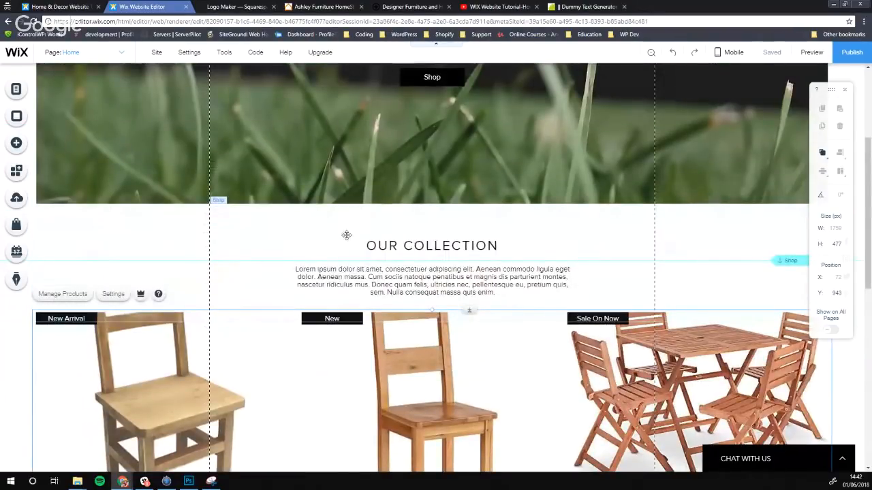
{"action": "scroll", "coordinate": [348, 231], "scroll_direction": "up", "scroll_amount": 2}
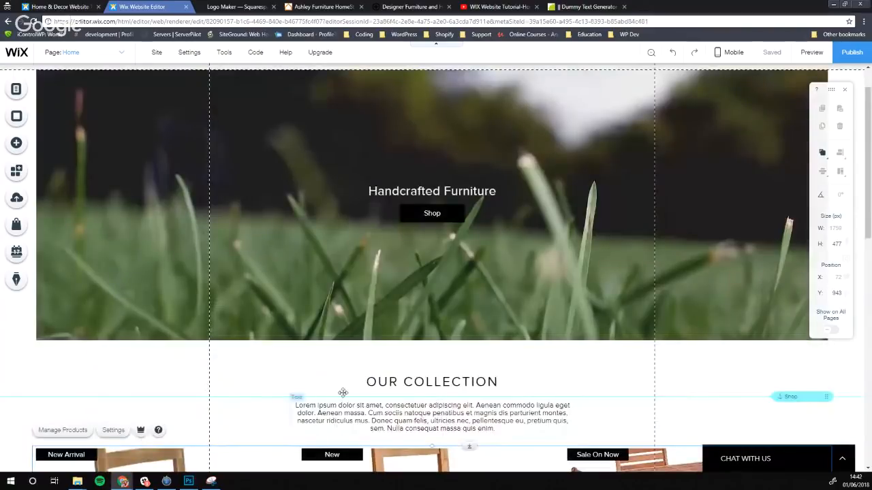
{"action": "scroll", "coordinate": [291, 351], "scroll_direction": "down", "scroll_amount": 2}
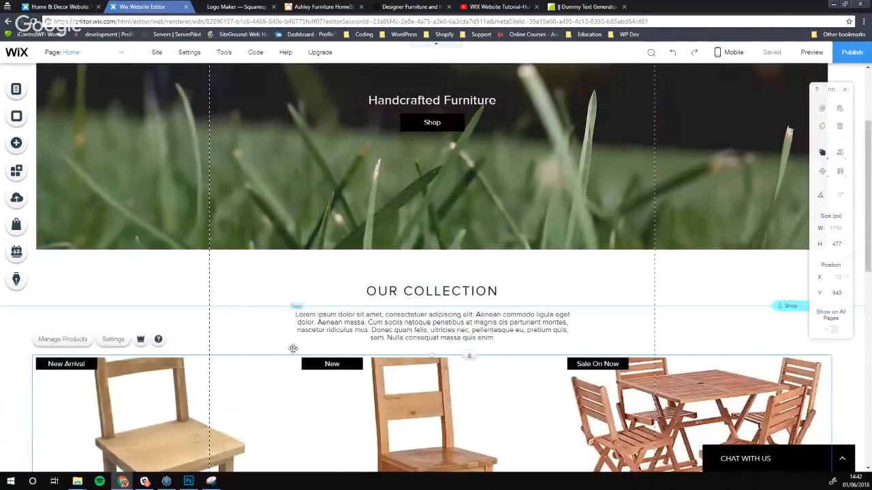
{"action": "scroll", "coordinate": [574, 383], "scroll_direction": "up", "scroll_amount": 2}
{"action": "scroll", "coordinate": [678, 343], "scroll_direction": "down", "scroll_amount": 1}
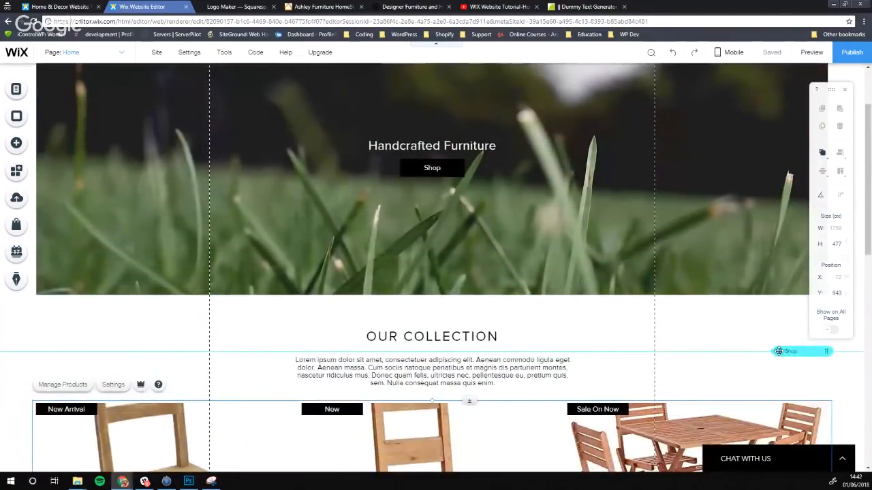
{"action": "left_click", "coordinate": [824, 352]}
{"action": "left_click_drag", "start_coordinate": [825, 352], "coordinate": [829, 404]}
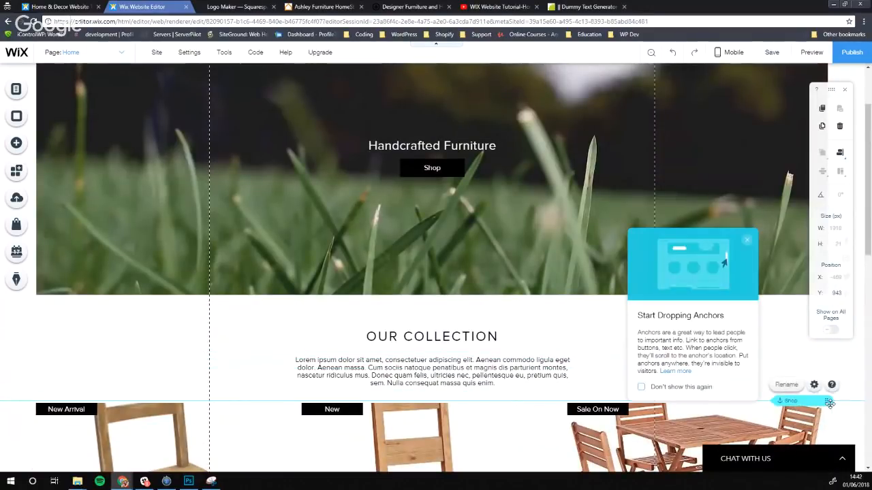
{"action": "left_click", "coordinate": [794, 346]}
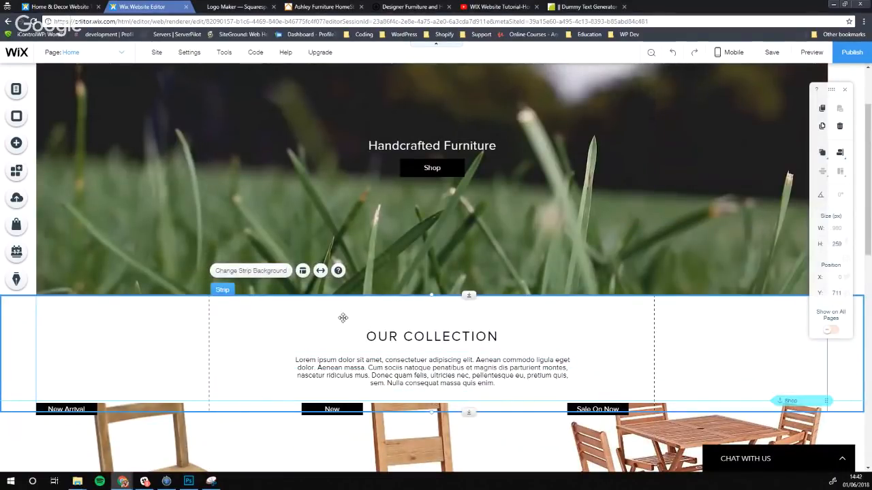
Settle the Shop anchor onto the gallery's top edge and close the anchor tips popup
{"action": "scroll", "coordinate": [167, 294], "scroll_direction": "down", "scroll_amount": 1}
{"action": "scroll", "coordinate": [243, 241], "scroll_direction": "up", "scroll_amount": 3}
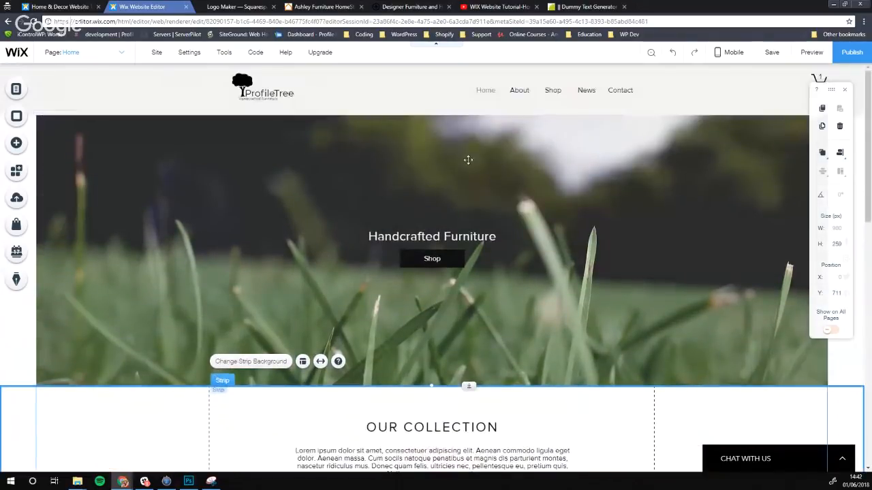
{"action": "scroll", "coordinate": [232, 118], "scroll_direction": "down", "scroll_amount": 2}
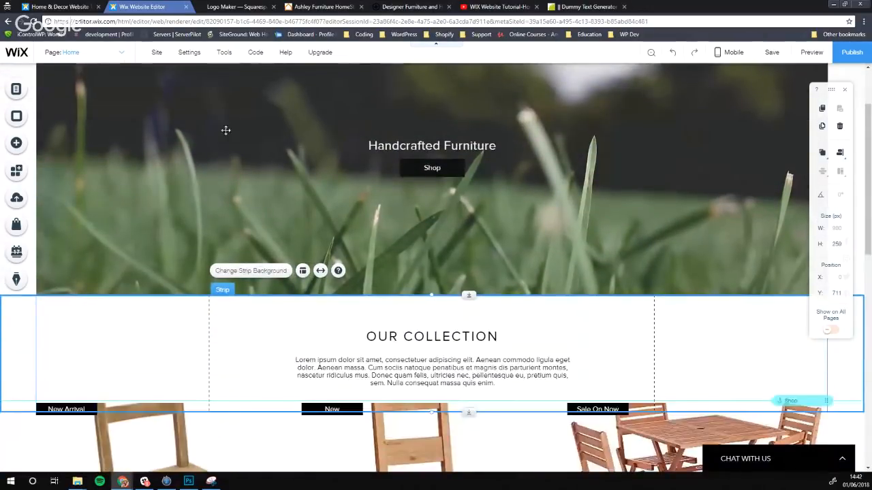
{"action": "scroll", "coordinate": [374, 303], "scroll_direction": "down", "scroll_amount": 1}
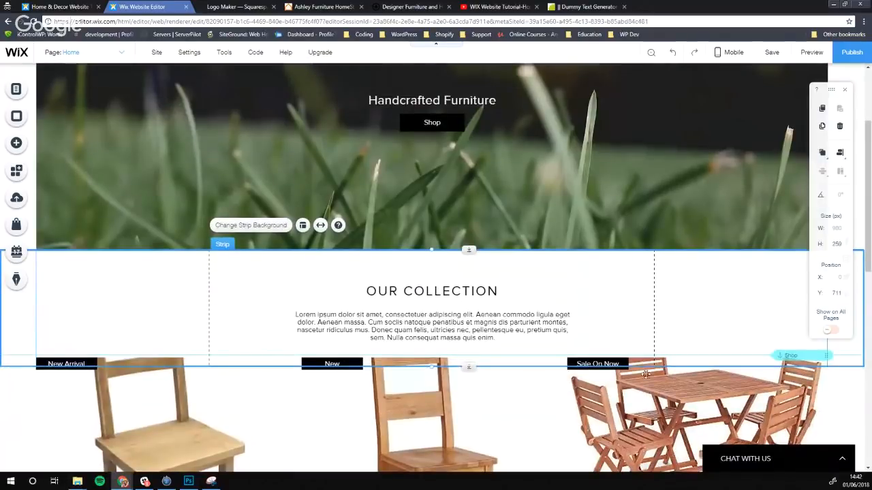
{"action": "left_click_drag", "start_coordinate": [824, 356], "coordinate": [829, 365]}
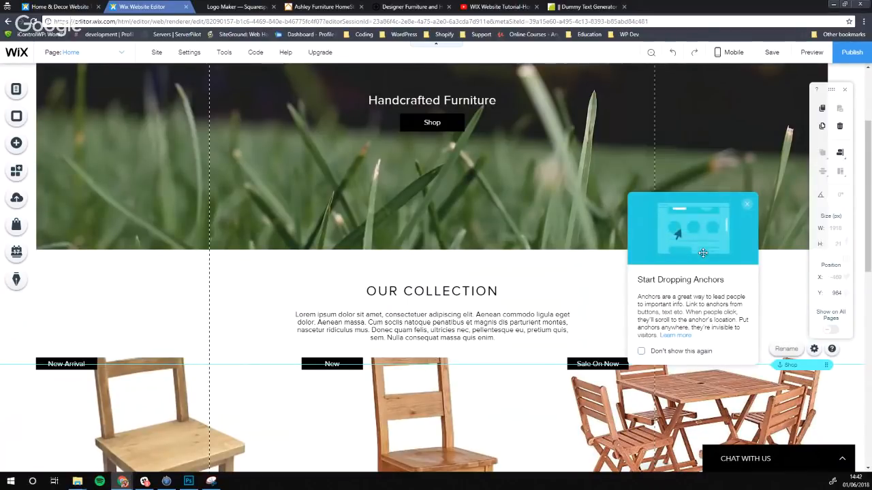
{"action": "left_click", "coordinate": [749, 208]}
{"action": "scroll", "coordinate": [443, 280], "scroll_direction": "up", "scroll_amount": 2}
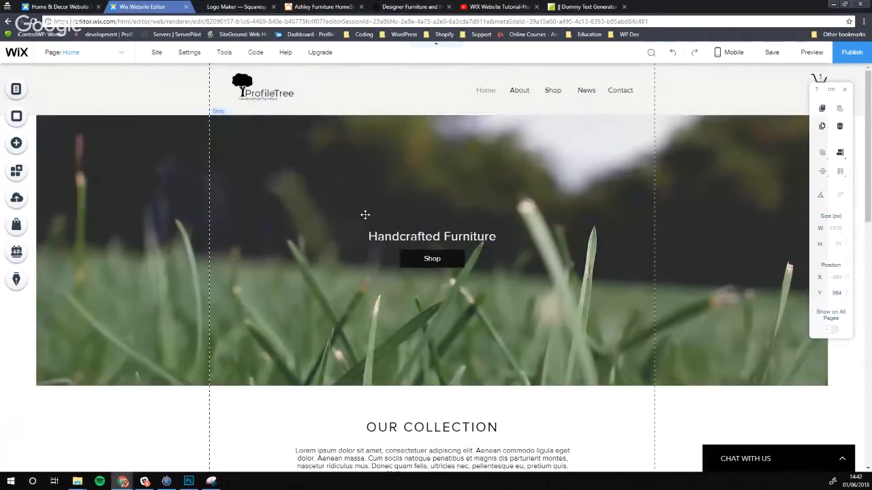
{"action": "scroll", "coordinate": [568, 282], "scroll_direction": "down", "scroll_amount": 3}
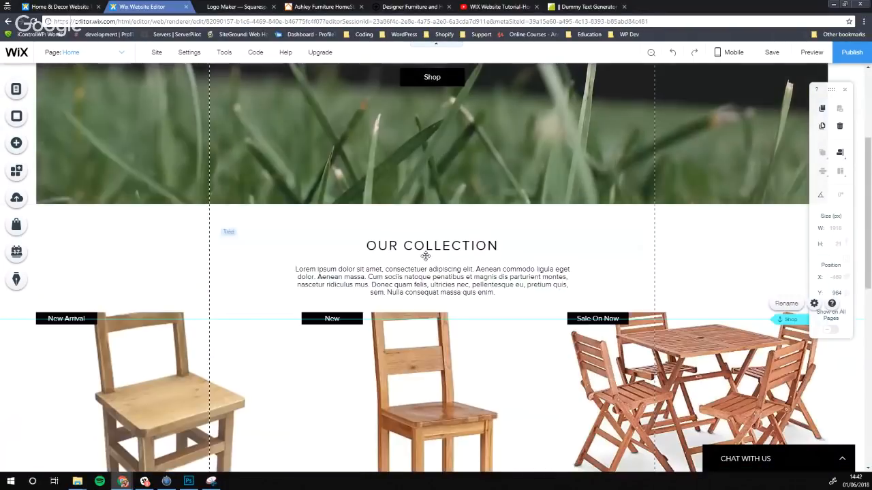
{"action": "scroll", "coordinate": [425, 344], "scroll_direction": "down", "scroll_amount": 1}
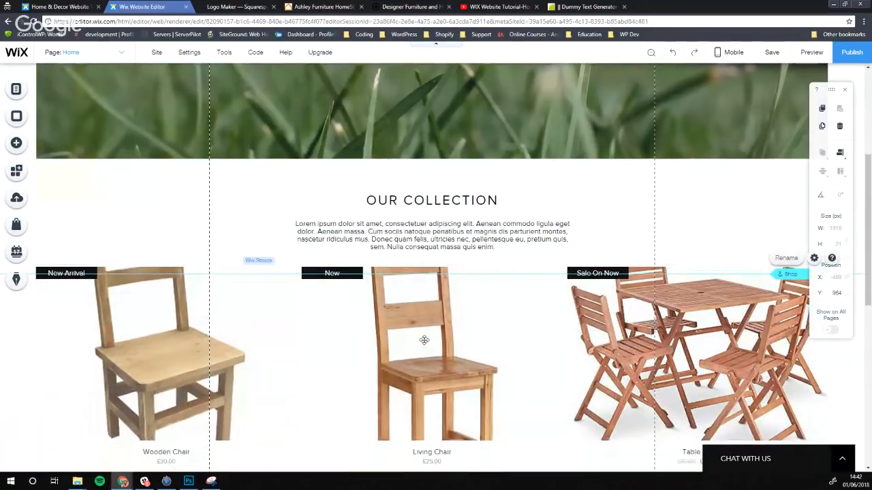
{"action": "scroll", "coordinate": [393, 281], "scroll_direction": "down", "scroll_amount": 3}
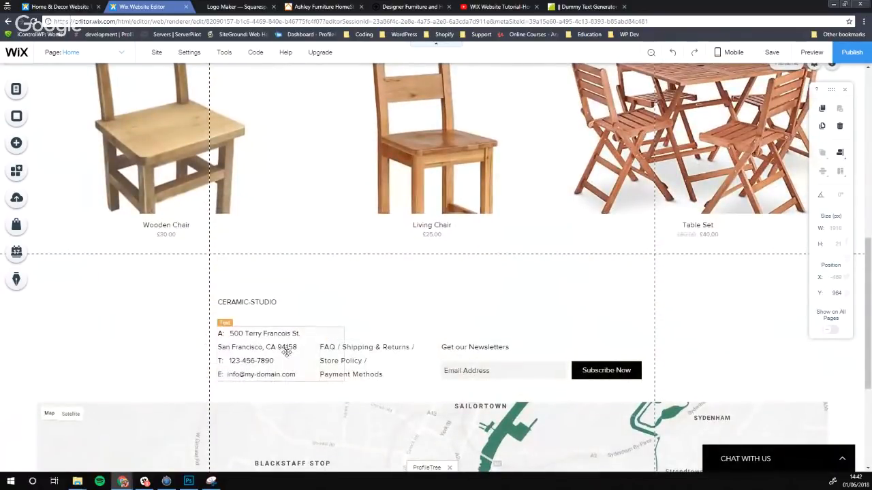
Shrink the footer strip from its top edge and adjust the product gallery's bottom edge
{"action": "left_click", "coordinate": [374, 281]}
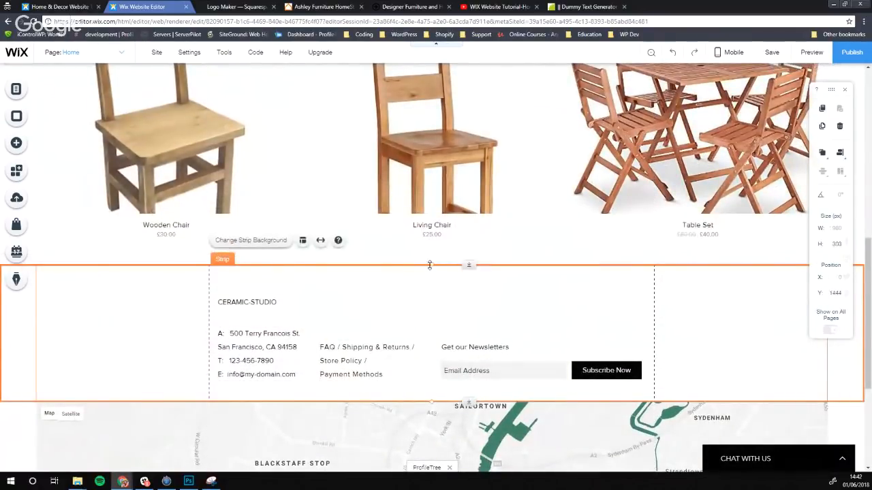
{"action": "left_click_drag", "start_coordinate": [432, 266], "coordinate": [433, 283]}
{"action": "left_click", "coordinate": [453, 270]}
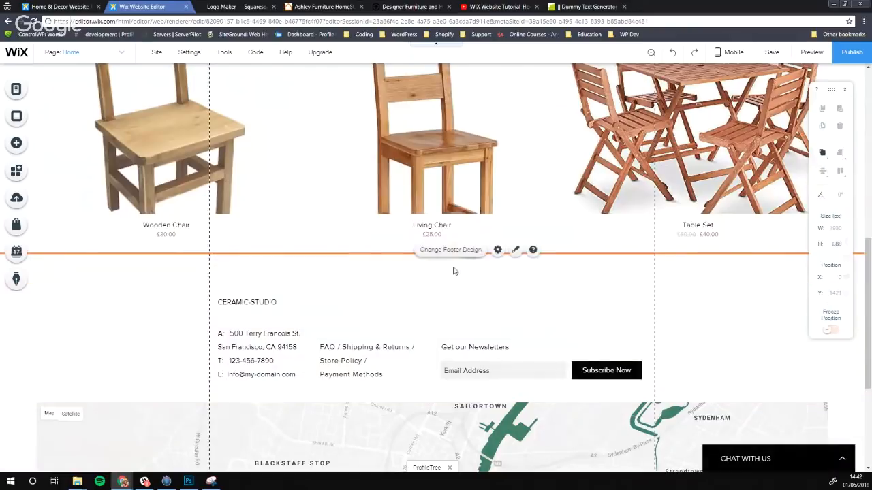
{"action": "left_click", "coordinate": [334, 243]}
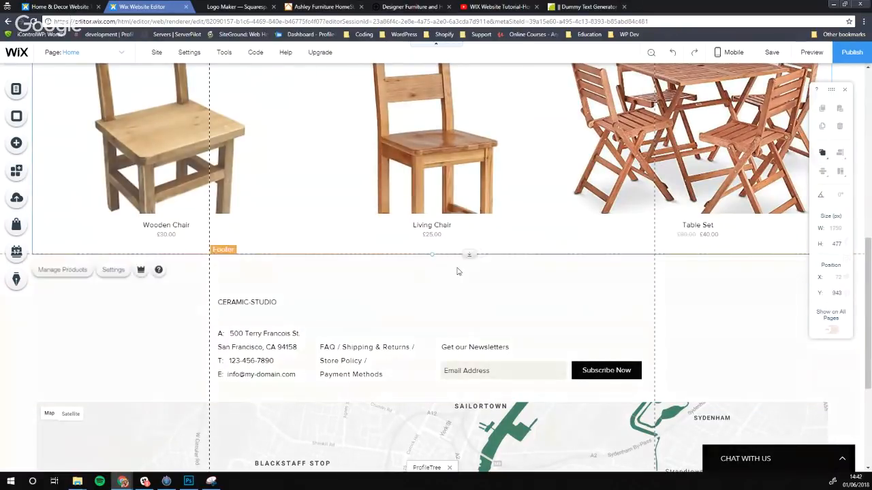
{"action": "mouse_move", "coordinate": [472, 257]}
{"action": "left_mouse_down"}
{"action": "mouse_move", "coordinate": [472, 267]}
{"action": "mouse_move", "coordinate": [472, 255]}
{"action": "left_mouse_up"}
{"action": "left_click", "coordinate": [469, 286]}
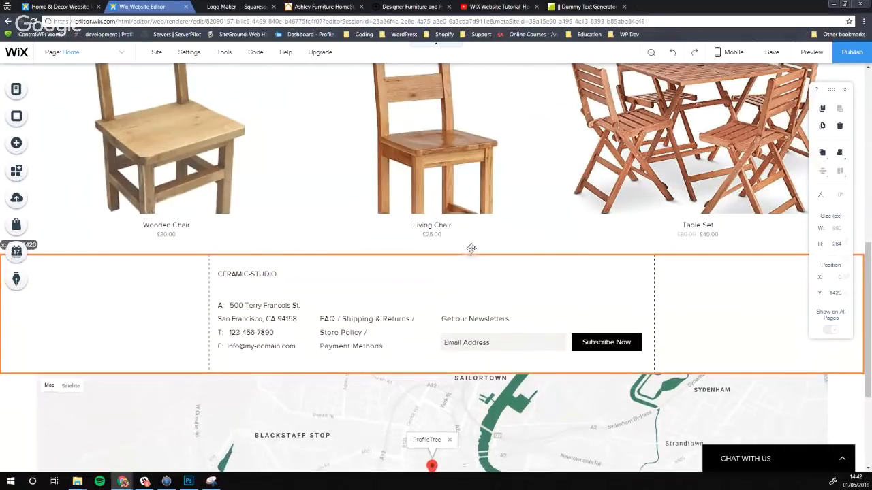
Replace the CERAMIC-STUDIO footer heading with 'ProfileTree Handcrafted Furniture'
{"action": "left_click", "coordinate": [273, 276]}
{"action": "double_click", "coordinate": [267, 276]}
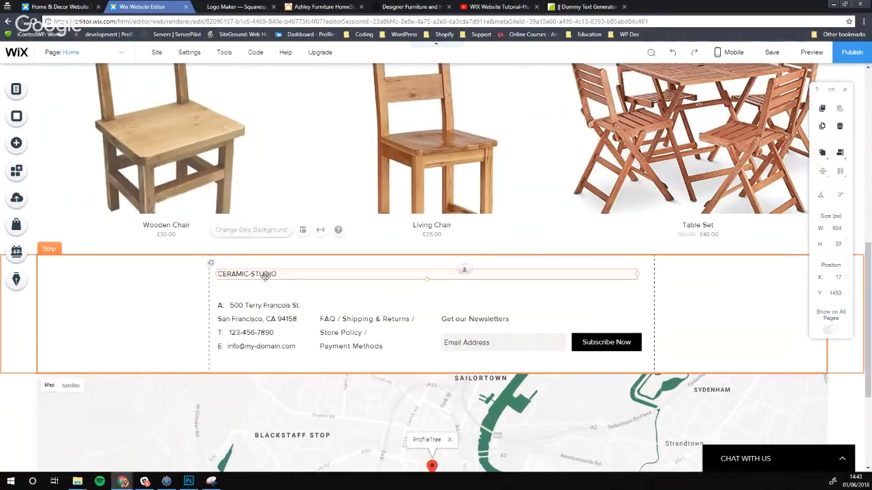
{"action": "type", "text": "ProfileTree Ha"}
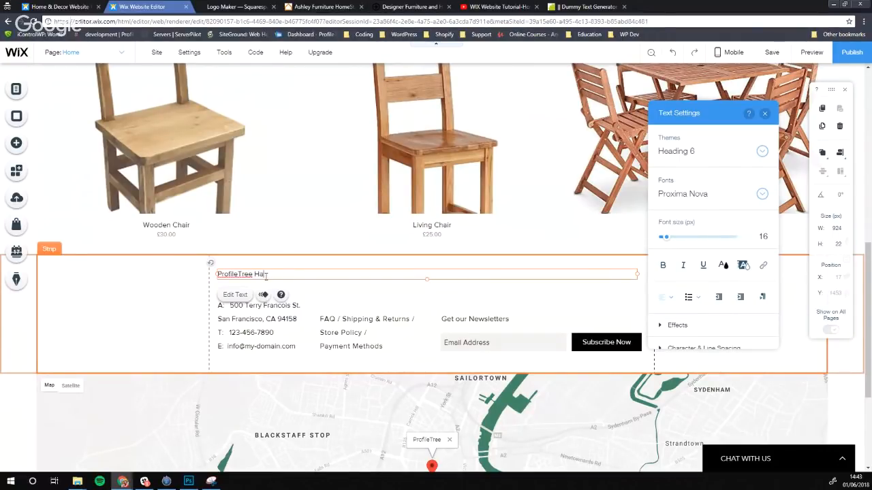
{"action": "type", "text": "ndcrafted Furniture"}
{"action": "left_click", "coordinate": [361, 297]}
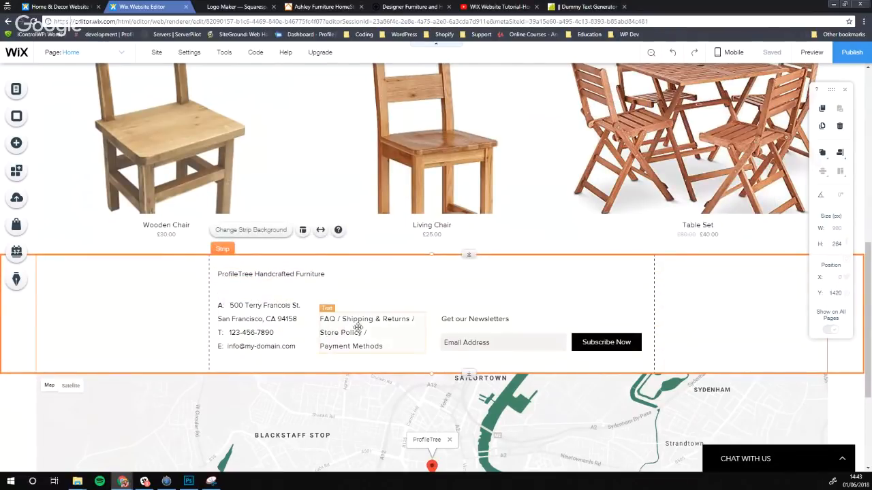
Remove the existing link from the footer FAQ links text
{"action": "left_click", "coordinate": [322, 325]}
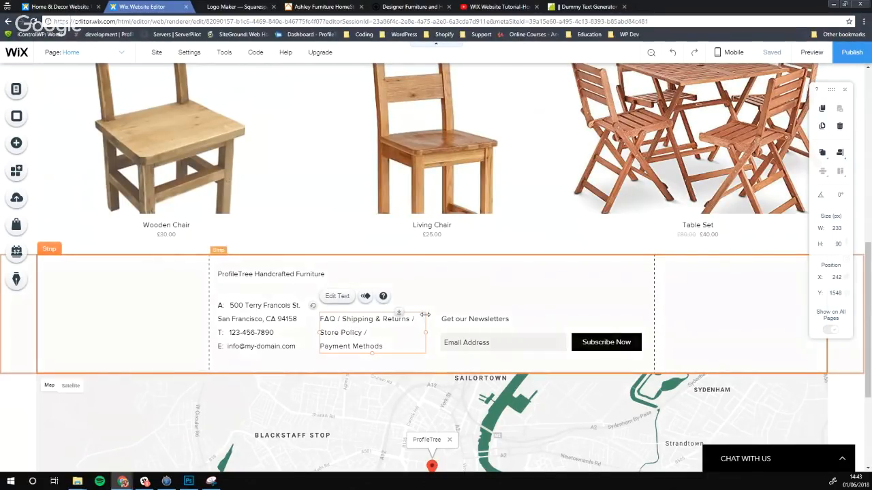
{"action": "left_click", "coordinate": [347, 302]}
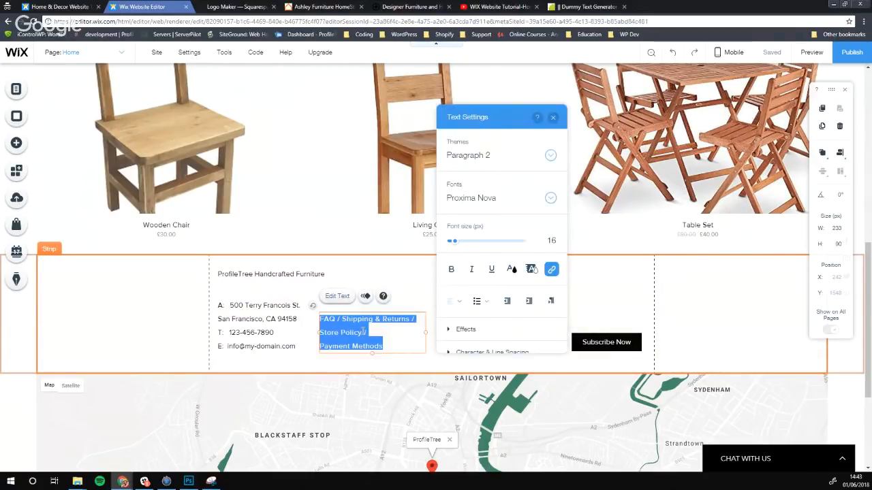
{"action": "left_click", "coordinate": [361, 333]}
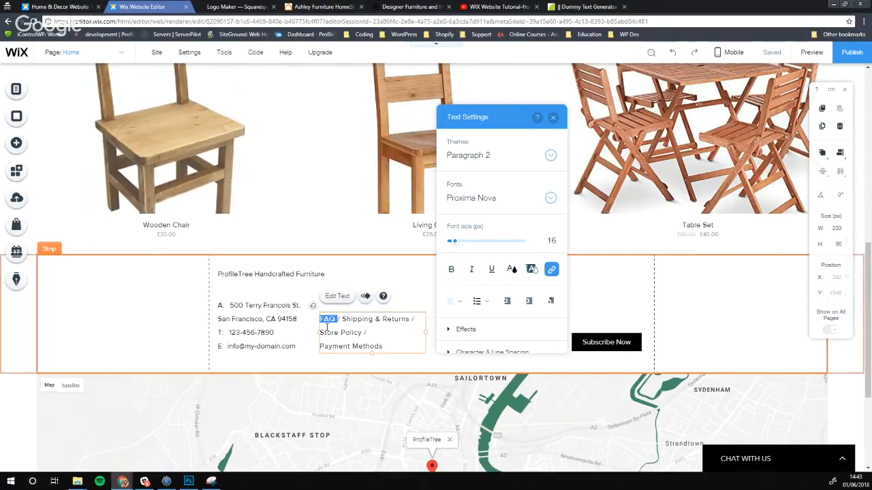
{"action": "double_click", "coordinate": [327, 319]}
{"action": "left_click", "coordinate": [550, 274]}
{"action": "left_click", "coordinate": [553, 253]}
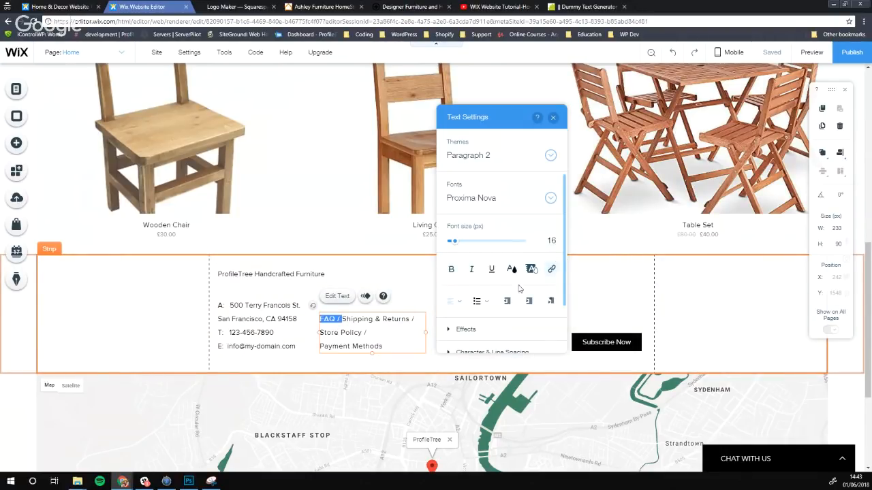
{"action": "left_click", "coordinate": [338, 320]}
{"action": "left_click_drag", "start_coordinate": [335, 320], "coordinate": [319, 319]}
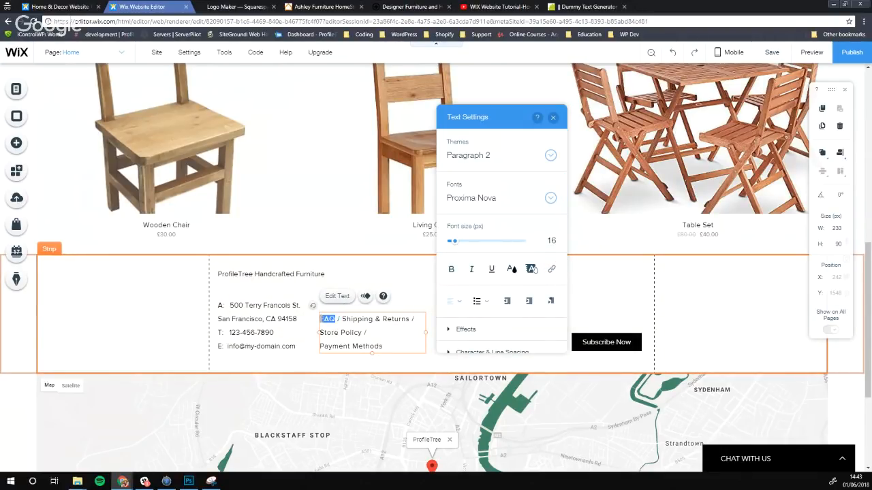
Link only the word FAQ to the FAQ page and remove its underline
{"action": "left_click", "coordinate": [552, 273]}
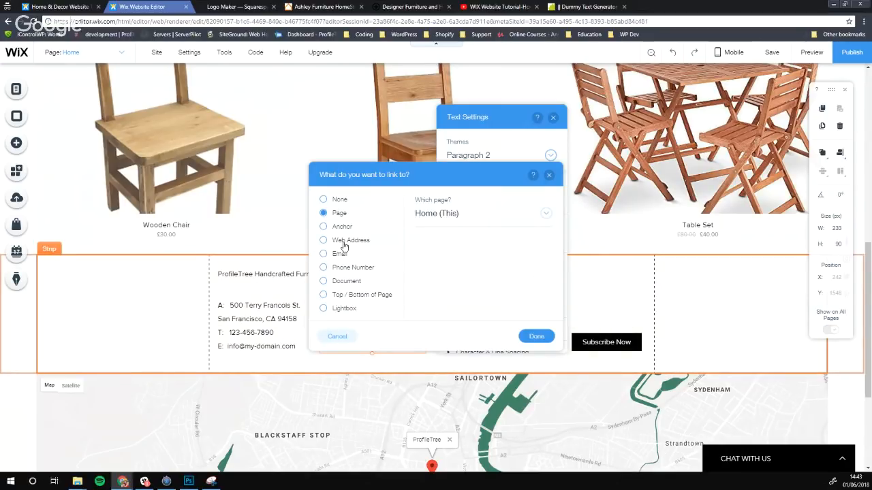
{"action": "left_click", "coordinate": [546, 214]}
{"action": "left_click", "coordinate": [462, 317]}
{"action": "left_click", "coordinate": [538, 337]}
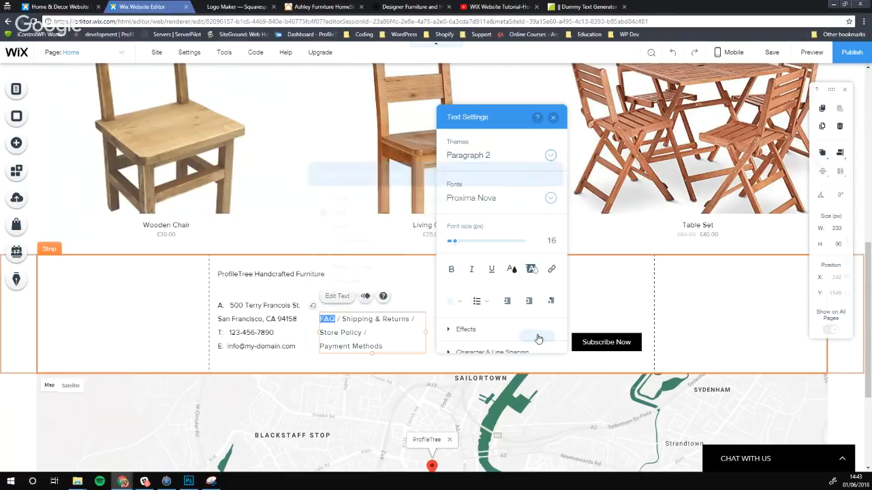
{"action": "double_click", "coordinate": [327, 321]}
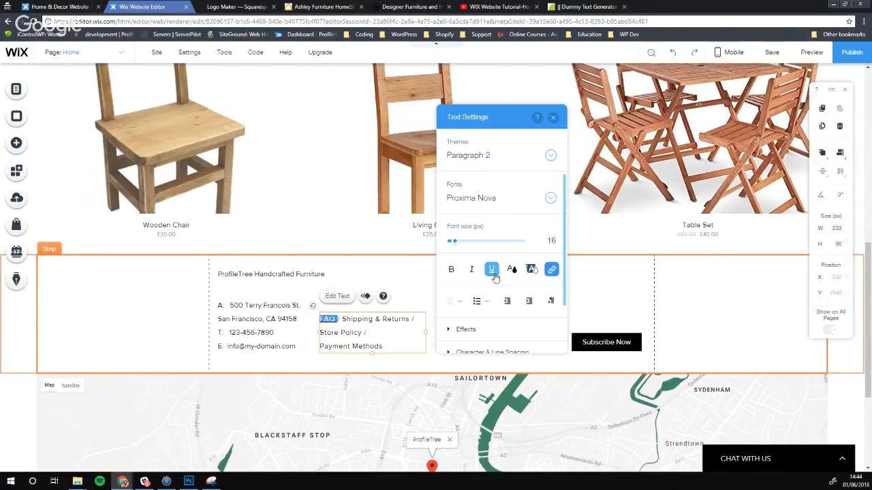
{"action": "left_click", "coordinate": [491, 269]}
{"action": "left_click", "coordinate": [367, 320]}
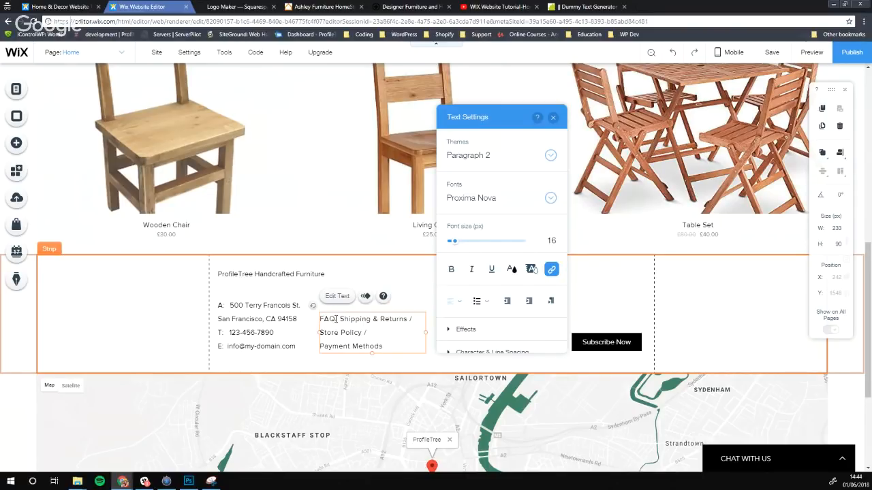
{"action": "left_click", "coordinate": [336, 319]}
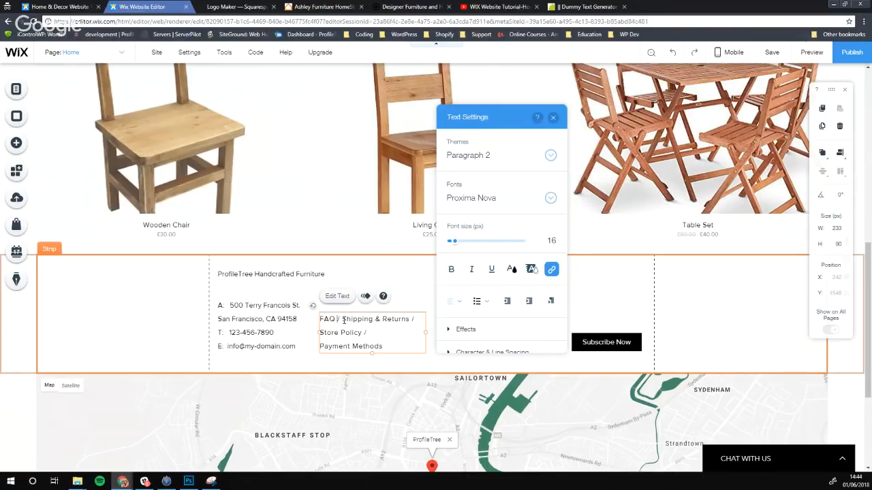
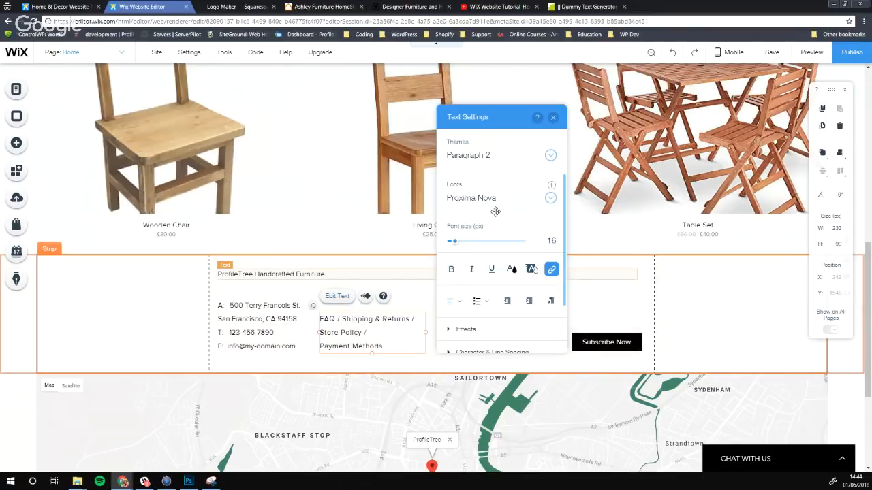
Close the footer text settings and select the Get Subscribers newsletter form in the footer strip
{"action": "left_click", "coordinate": [553, 117]}
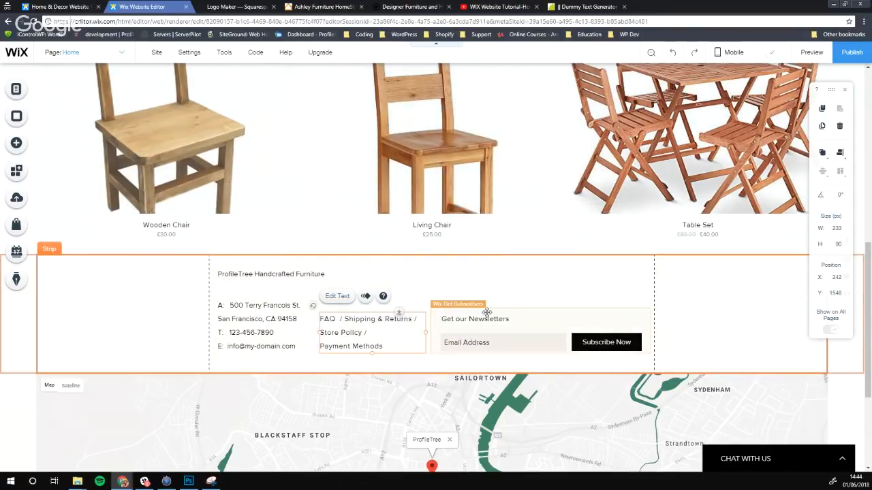
{"action": "left_click", "coordinate": [523, 328]}
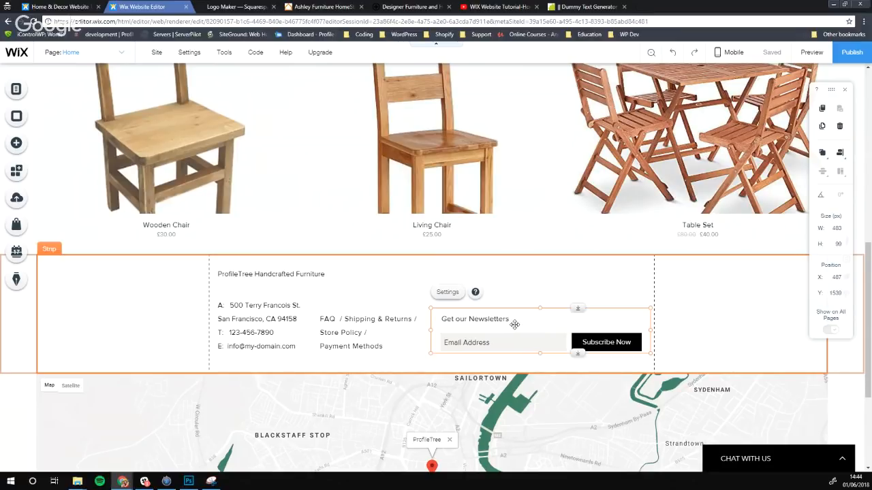
{"action": "left_click", "coordinate": [18, 144]}
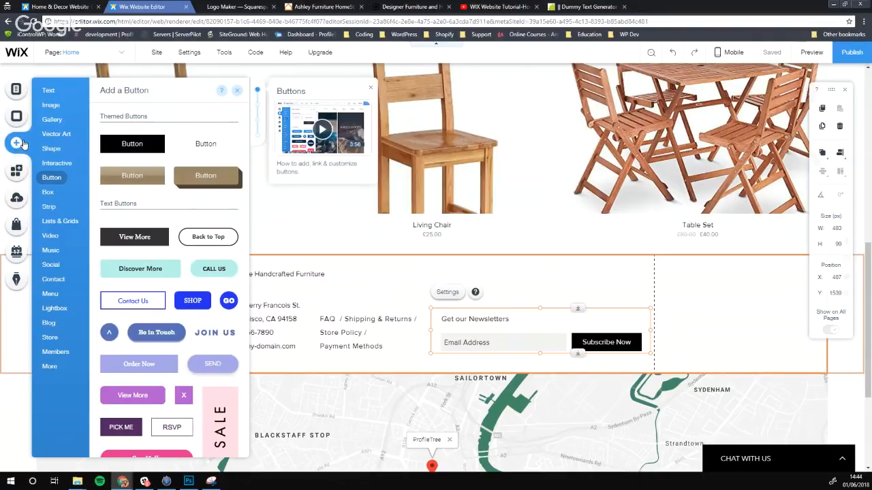
{"action": "left_click", "coordinate": [67, 279]}
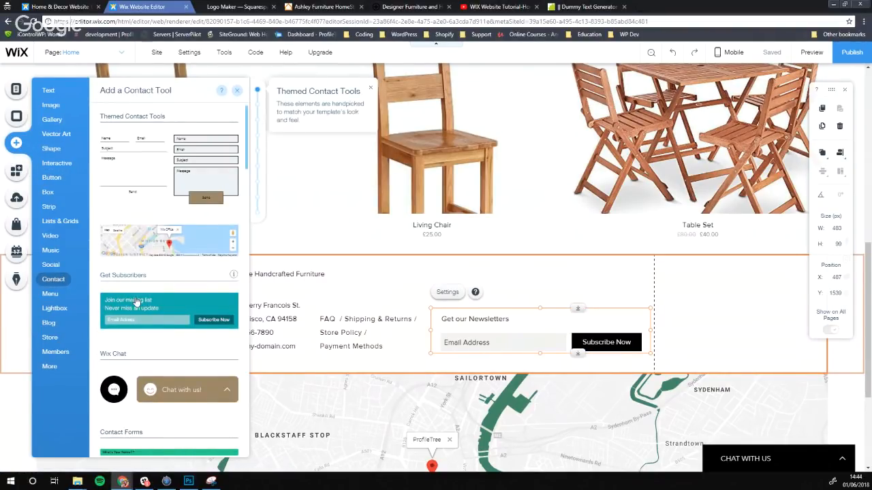
{"action": "scroll", "coordinate": [150, 293], "scroll_direction": "down", "scroll_amount": 1}
{"action": "scroll", "coordinate": [170, 299], "scroll_direction": "down", "scroll_amount": 6}
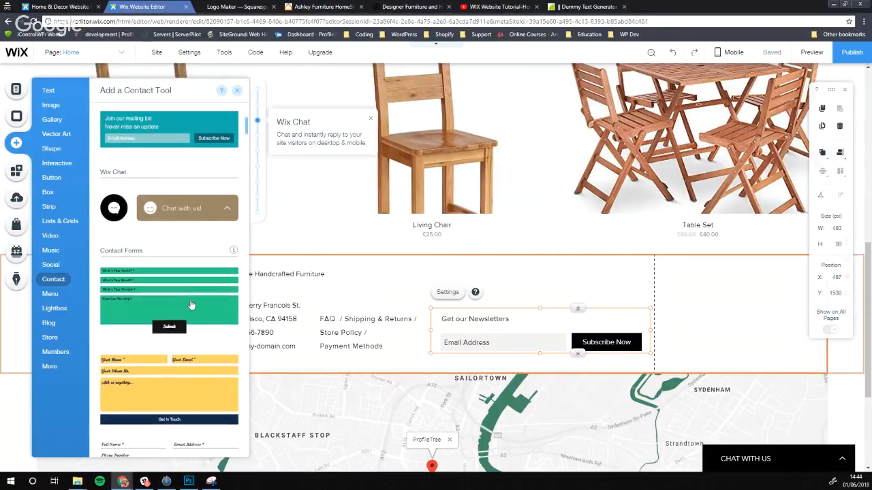
{"action": "left_click", "coordinate": [53, 265]}
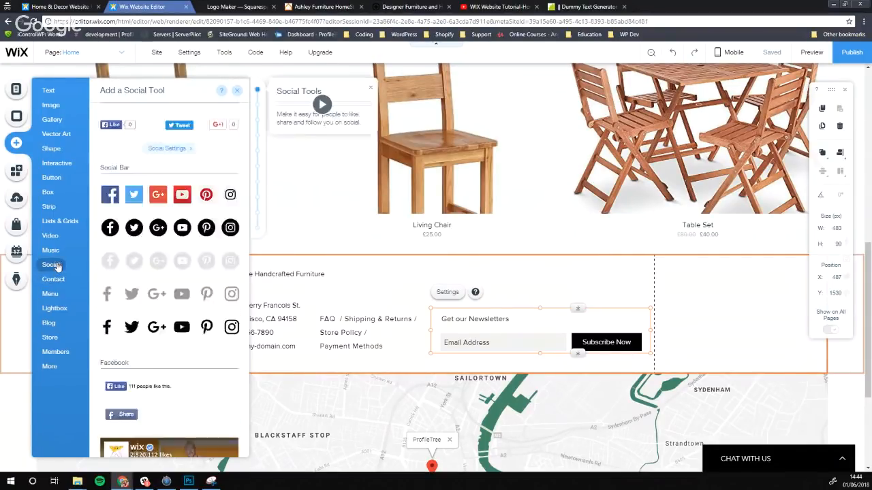
{"action": "scroll", "coordinate": [175, 269], "scroll_direction": "down", "scroll_amount": 4}
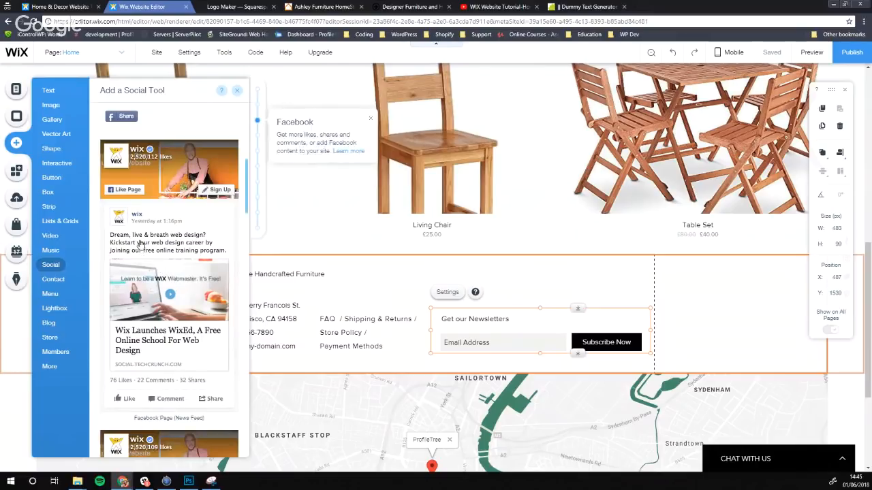
{"action": "scroll", "coordinate": [193, 266], "scroll_direction": "down", "scroll_amount": 1}
{"action": "left_click", "coordinate": [54, 279]}
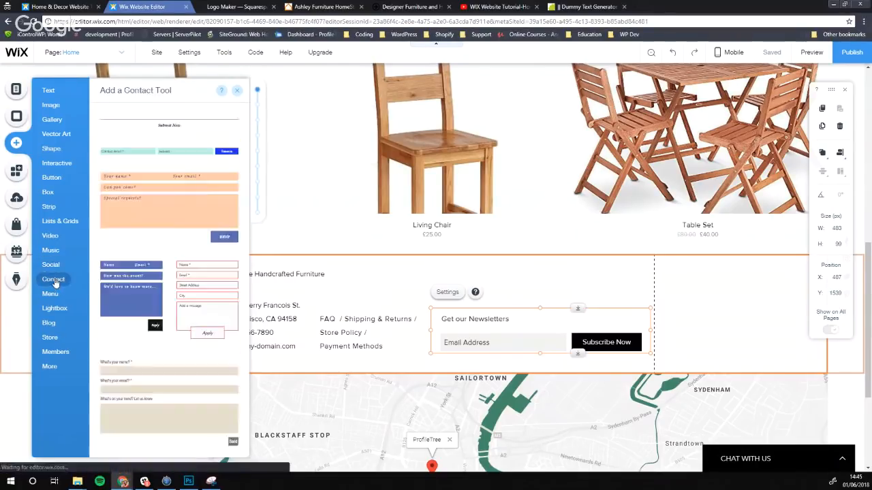
{"action": "left_click", "coordinate": [50, 293]}
{"action": "left_click", "coordinate": [56, 309]}
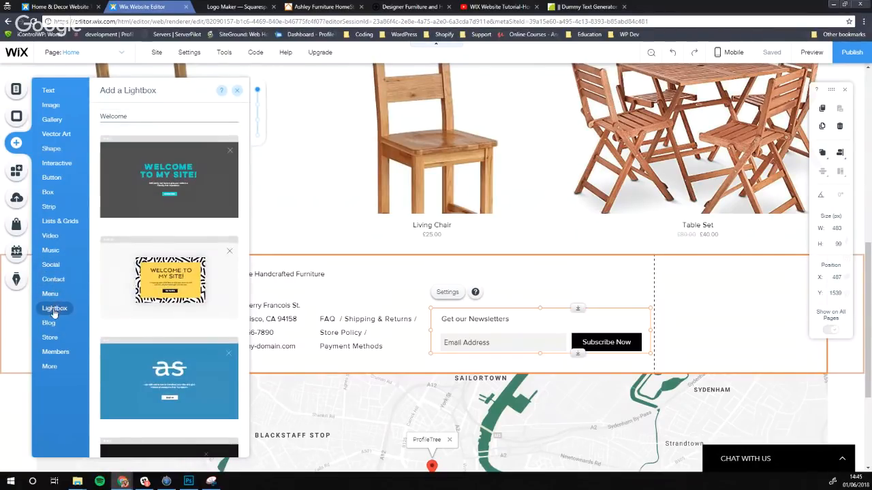
{"action": "left_click", "coordinate": [50, 324]}
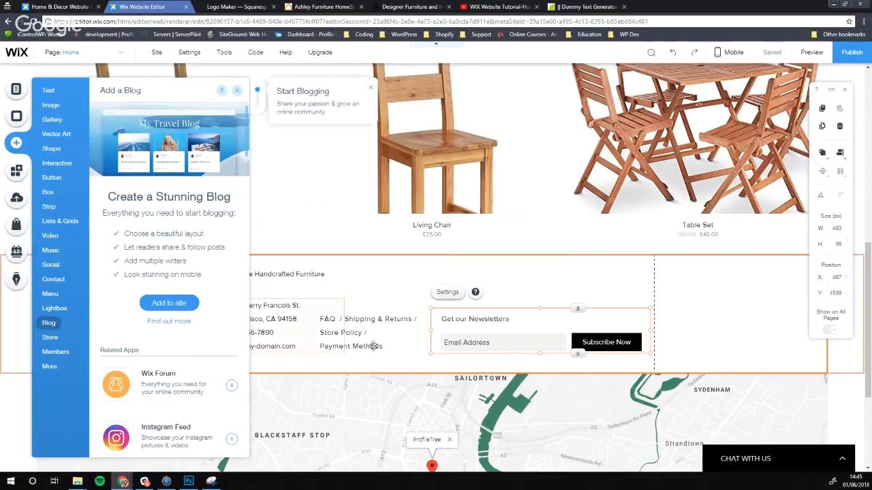
{"action": "left_click", "coordinate": [521, 332]}
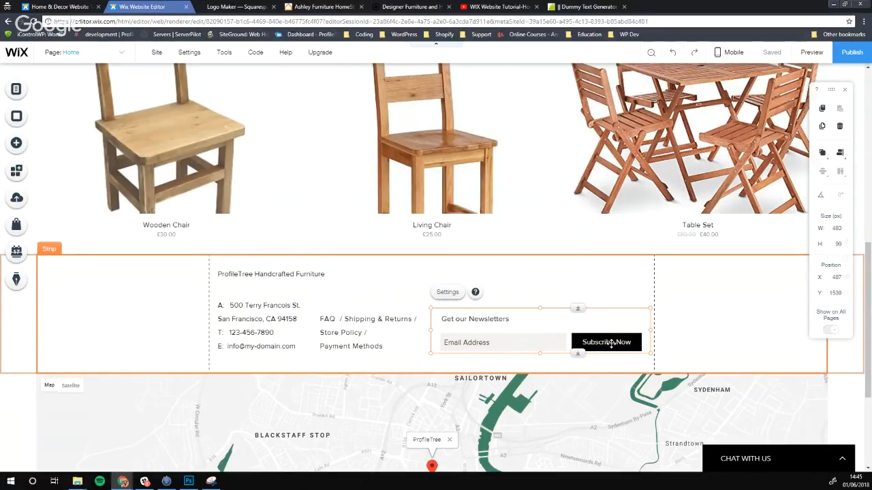
Add a Name field to the newsletter form, leaving it optional rather than required
{"action": "left_click", "coordinate": [447, 293]}
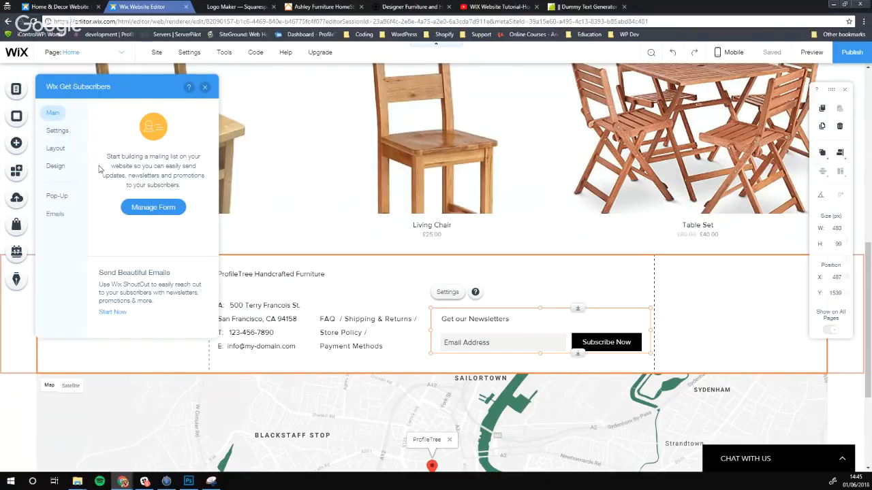
{"action": "left_click", "coordinate": [154, 207]}
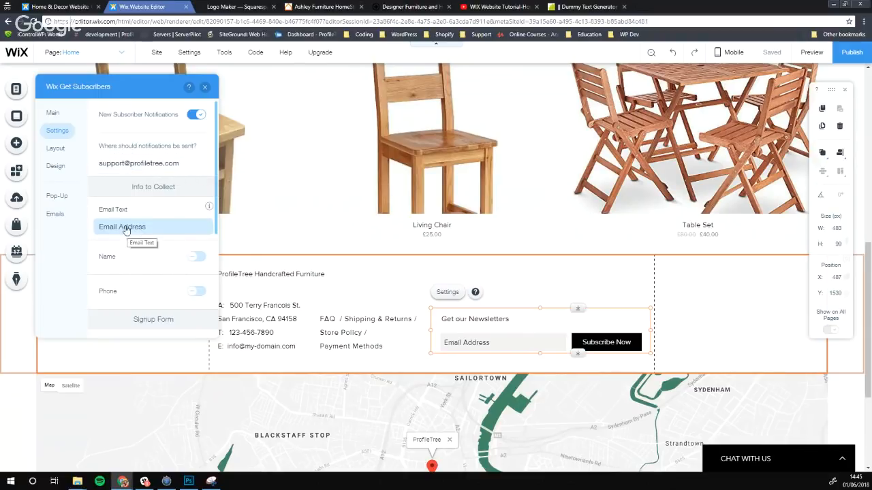
{"action": "left_click", "coordinate": [196, 256]}
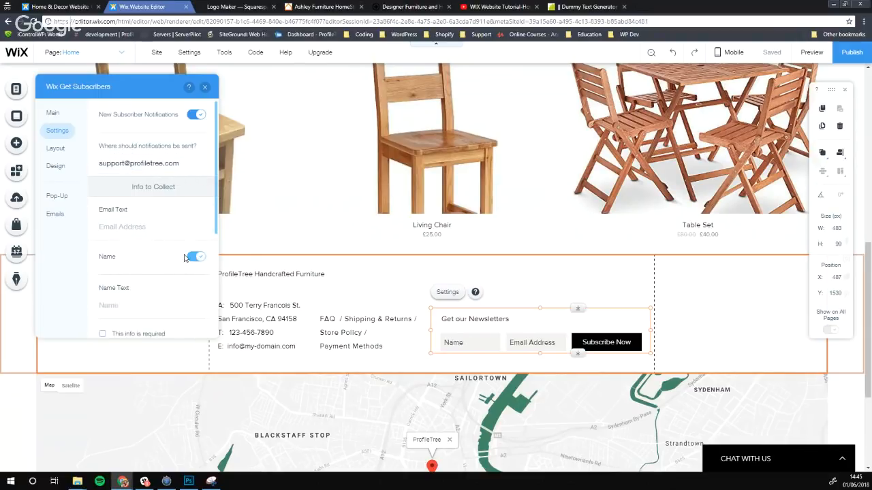
{"action": "scroll", "coordinate": [142, 263], "scroll_direction": "down", "scroll_amount": 1}
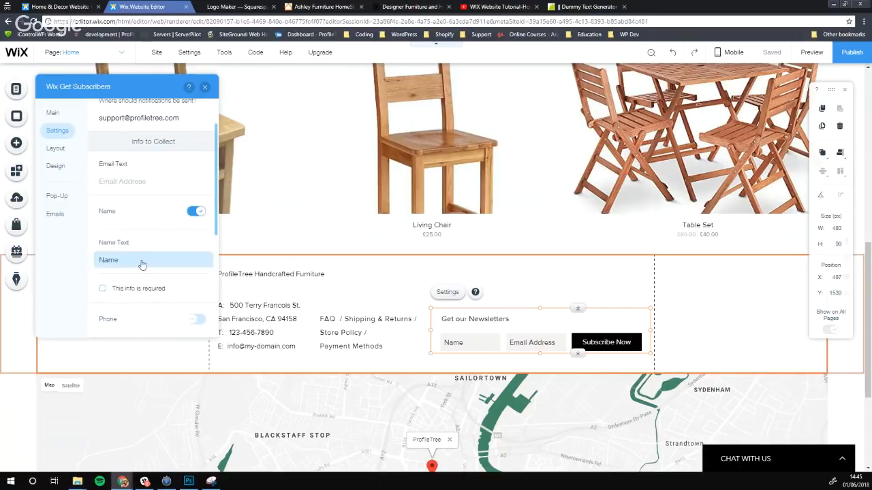
{"action": "left_click", "coordinate": [120, 293]}
{"action": "scroll", "coordinate": [137, 267], "scroll_direction": "down", "scroll_amount": 2}
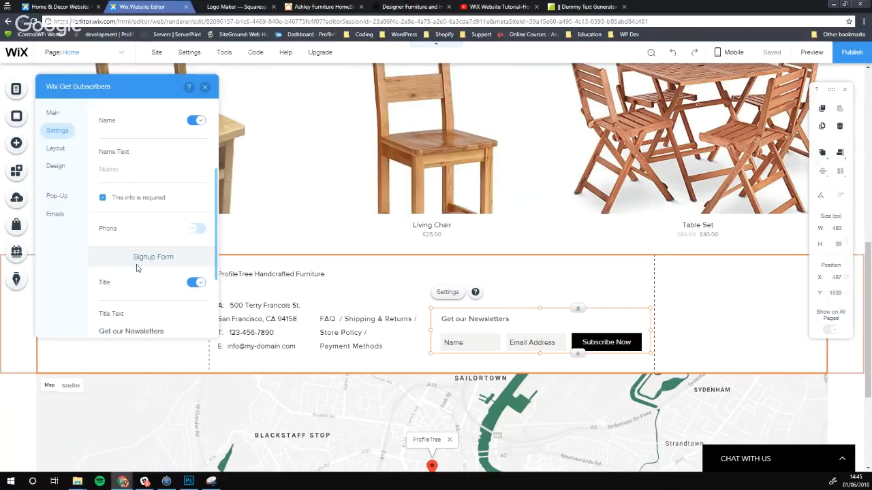
{"action": "scroll", "coordinate": [121, 240], "scroll_direction": "down", "scroll_amount": 1}
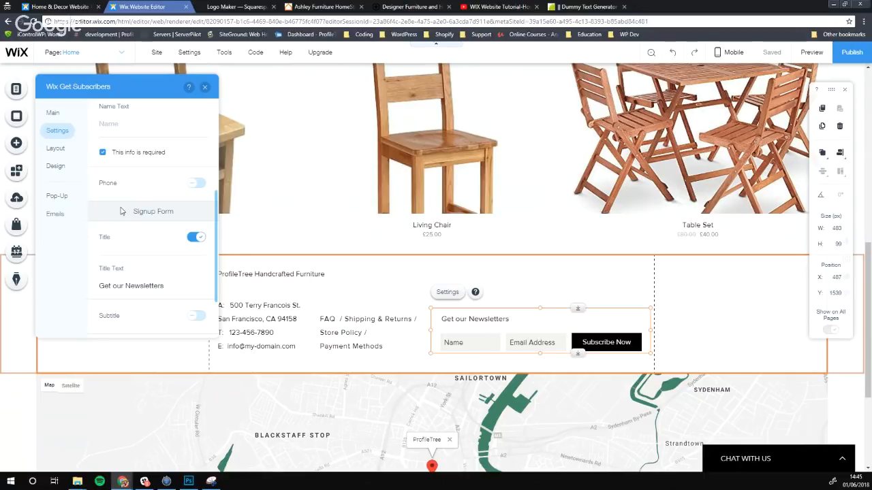
{"action": "scroll", "coordinate": [147, 198], "scroll_direction": "up", "scroll_amount": 2}
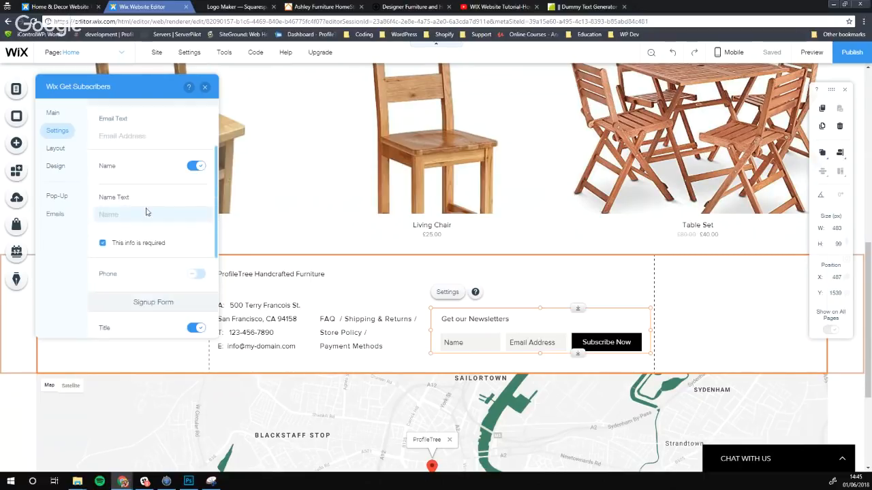
{"action": "left_click", "coordinate": [103, 243]}
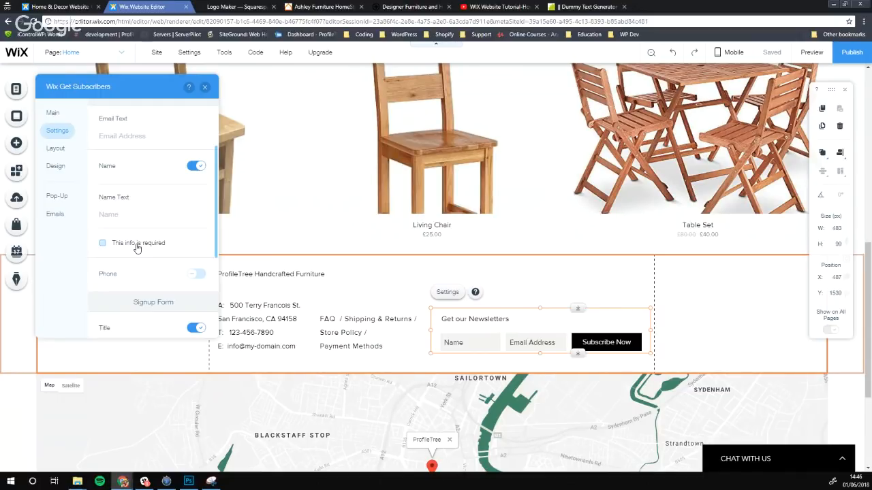
Open the newsletter form's thank-you message settings
{"action": "scroll", "coordinate": [136, 248], "scroll_direction": "down", "scroll_amount": 3}
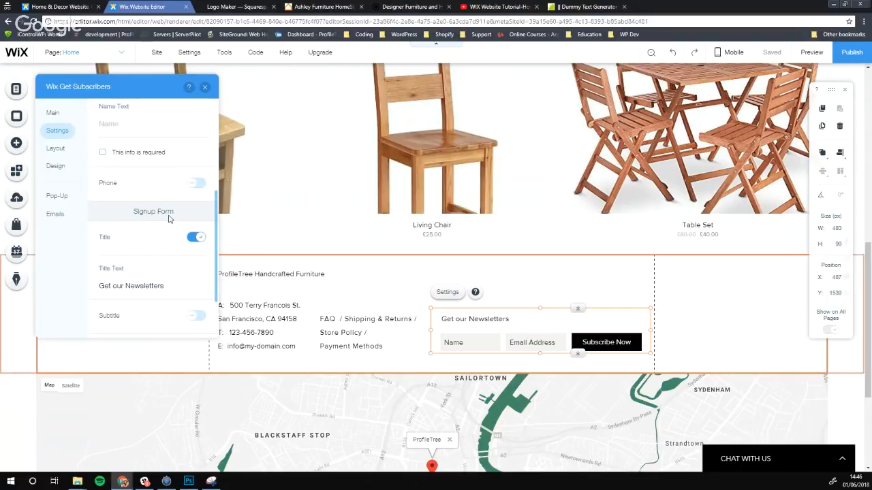
{"action": "scroll", "coordinate": [169, 218], "scroll_direction": "down", "scroll_amount": 2}
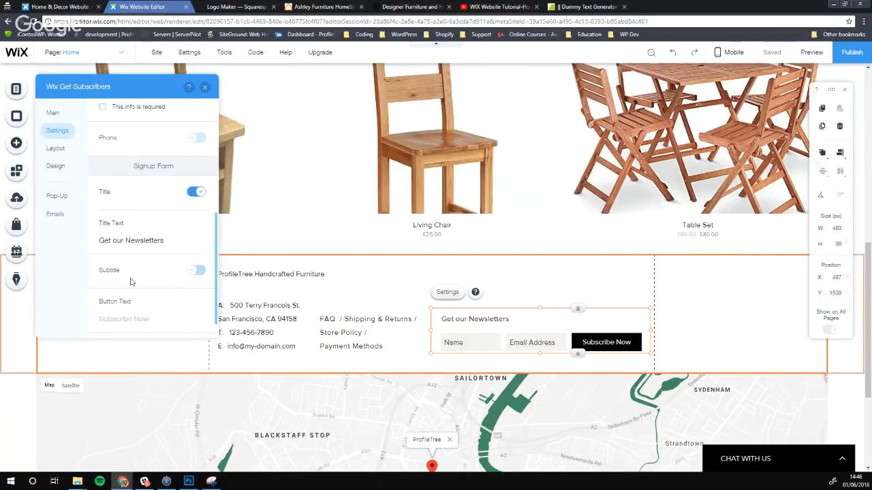
{"action": "scroll", "coordinate": [132, 270], "scroll_direction": "down", "scroll_amount": 1}
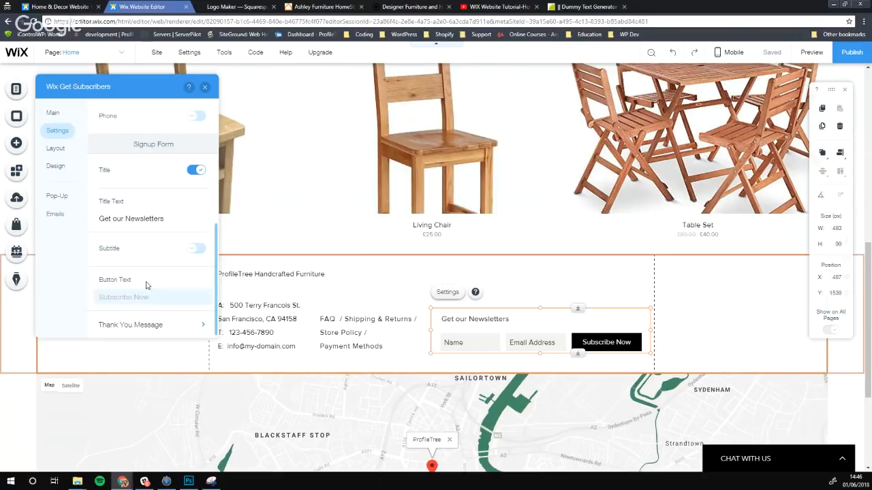
{"action": "left_click", "coordinate": [155, 336]}
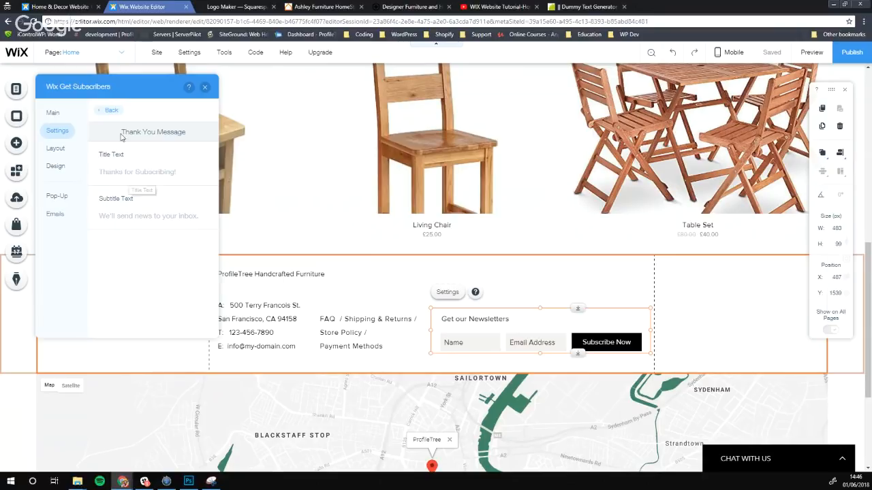
Go back from the thank-you message, review the Layout options, then look over the signup Settings
{"action": "left_click", "coordinate": [110, 111]}
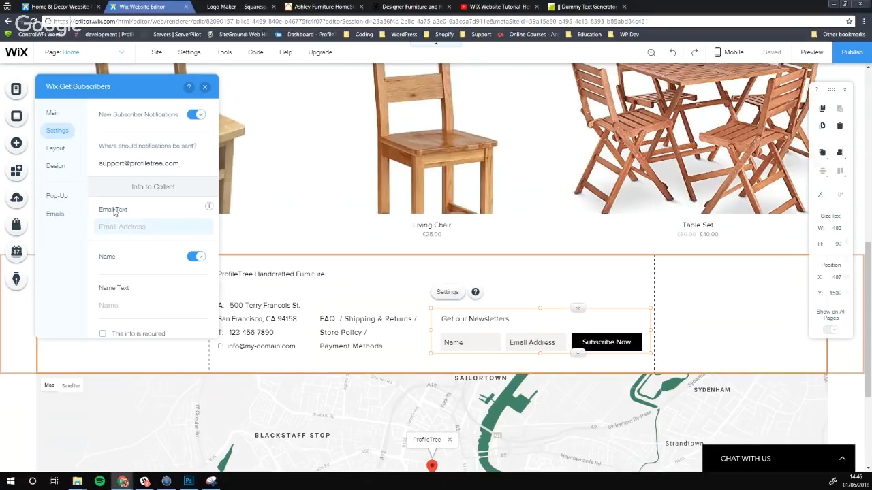
{"action": "left_click", "coordinate": [61, 150]}
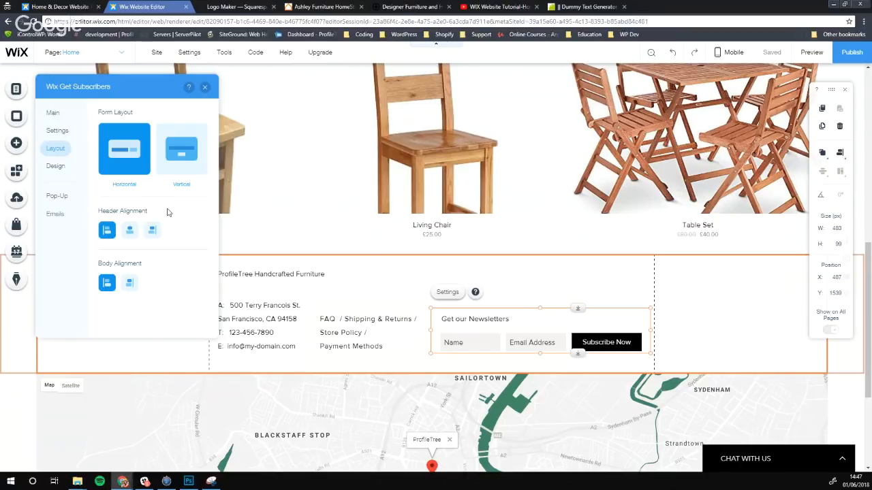
{"action": "left_click", "coordinate": [58, 131]}
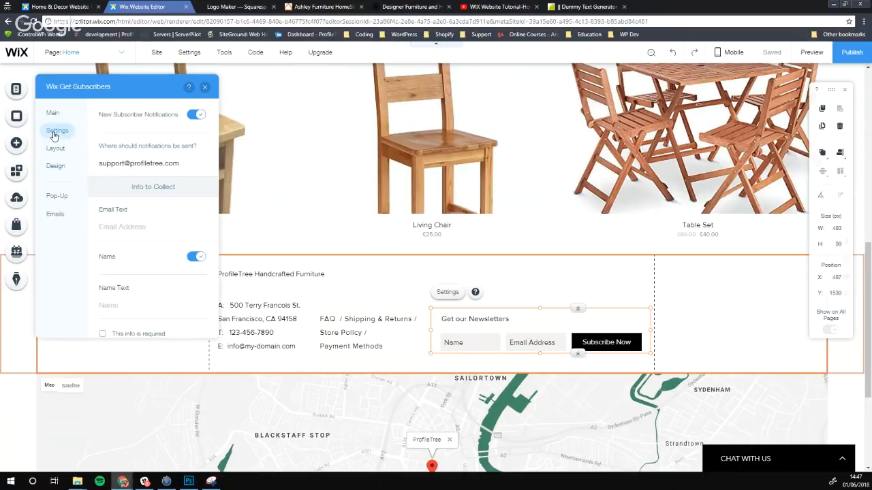
{"action": "scroll", "coordinate": [129, 191], "scroll_direction": "down", "scroll_amount": 5}
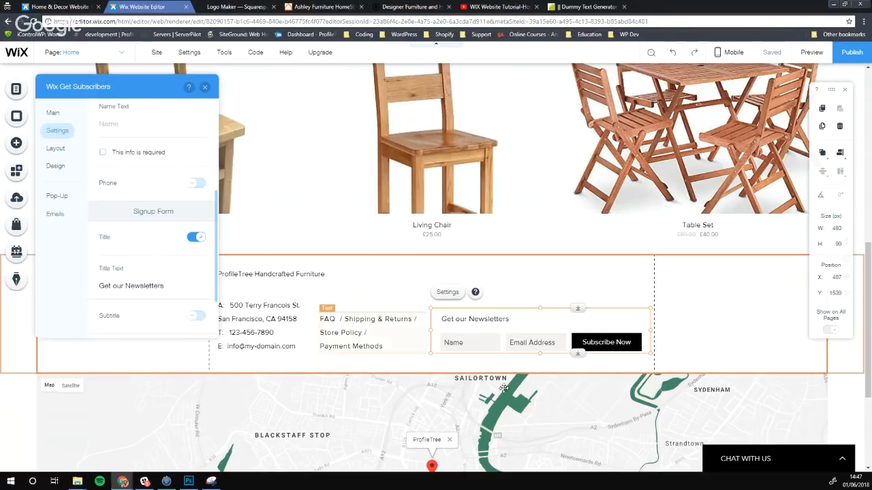
{"action": "scroll", "coordinate": [402, 311], "scroll_direction": "down", "scroll_amount": 2}
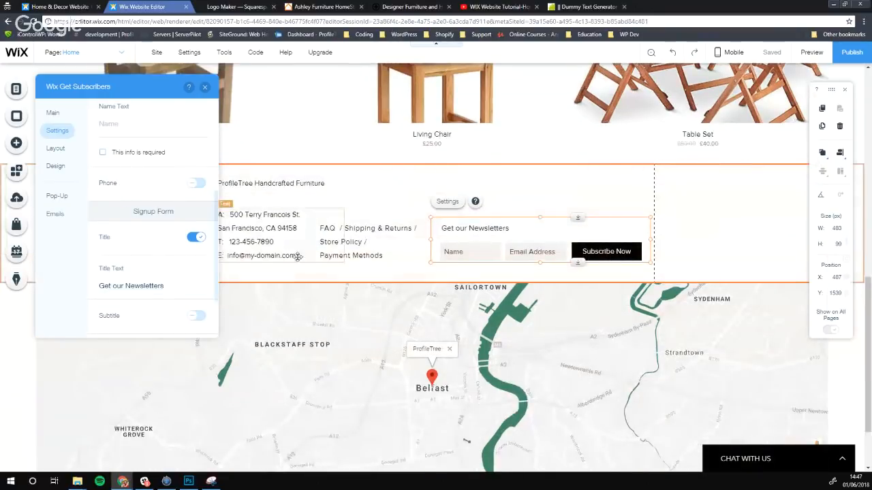
{"action": "scroll", "coordinate": [311, 257], "scroll_direction": "up", "scroll_amount": 2}
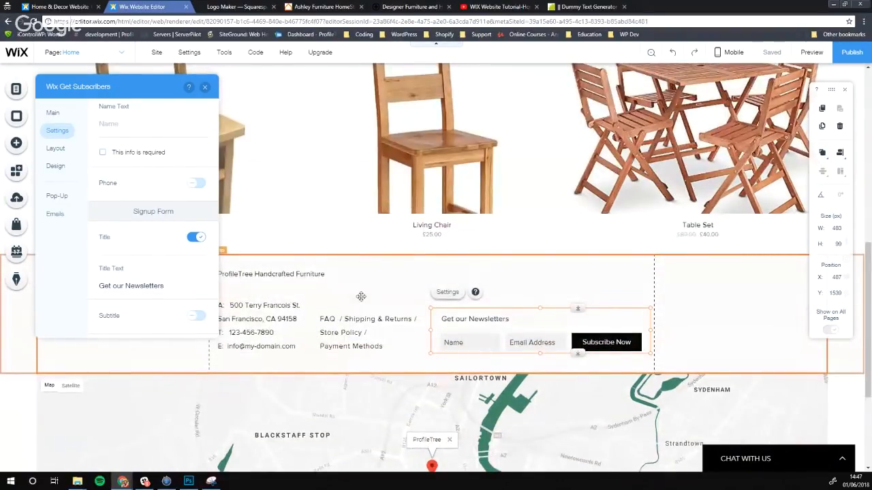
{"action": "scroll", "coordinate": [445, 337], "scroll_direction": "up", "scroll_amount": 1}
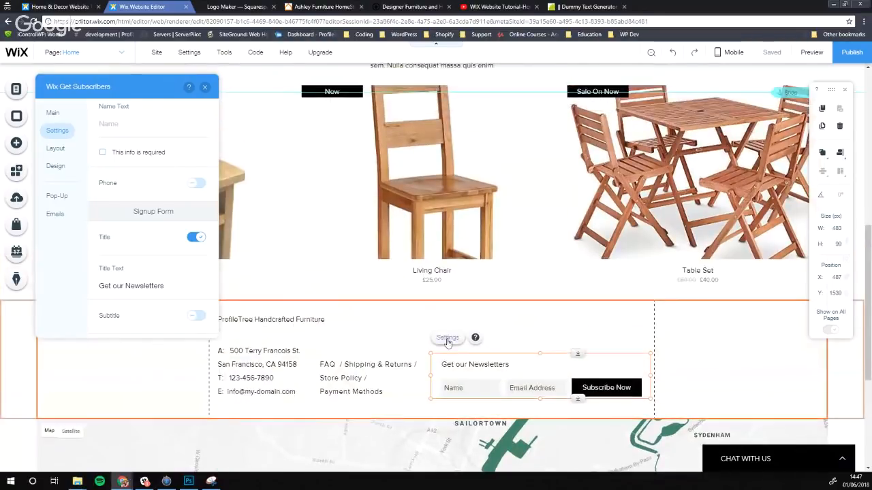
Check the form's Layout, Design, Pop-Up and Emails options, dismissing the empty dialogs
{"action": "left_click", "coordinate": [57, 148]}
{"action": "left_click", "coordinate": [61, 166]}
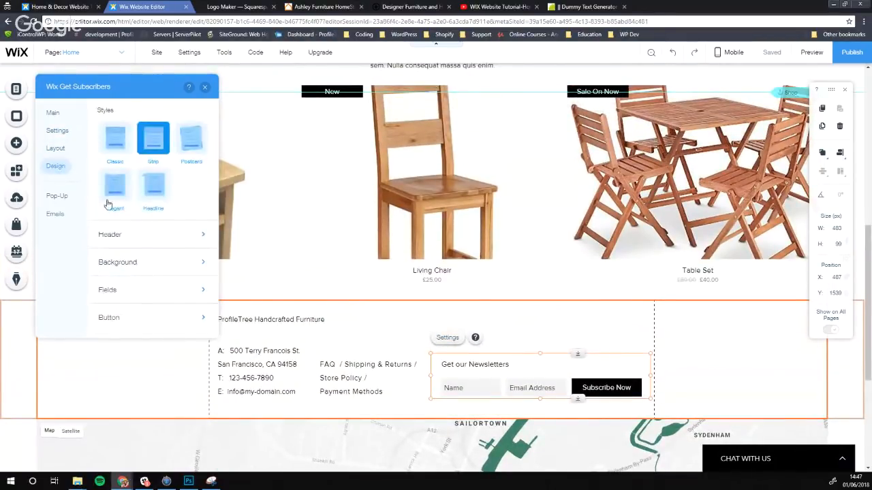
{"action": "left_click", "coordinate": [58, 196]}
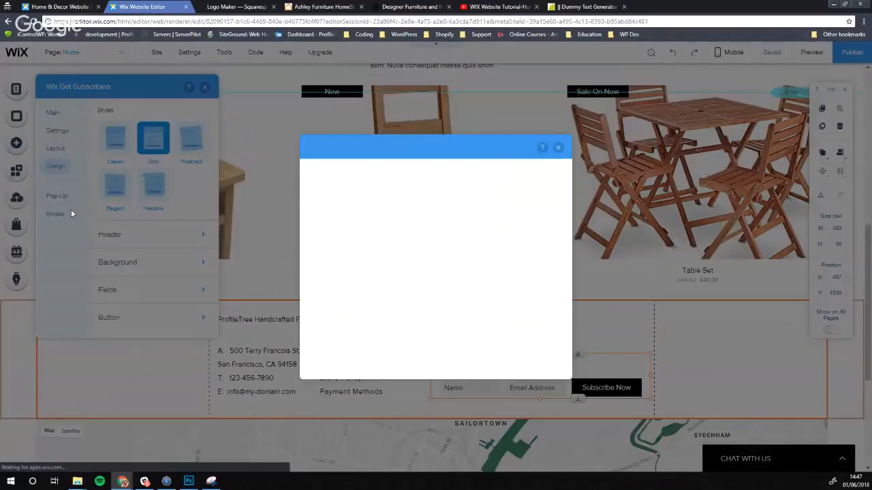
{"action": "left_click", "coordinate": [558, 148]}
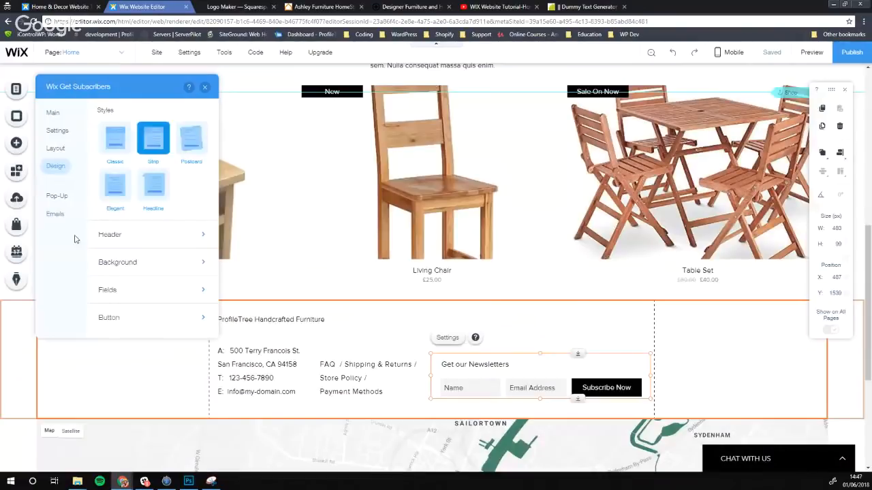
{"action": "left_click", "coordinate": [60, 215]}
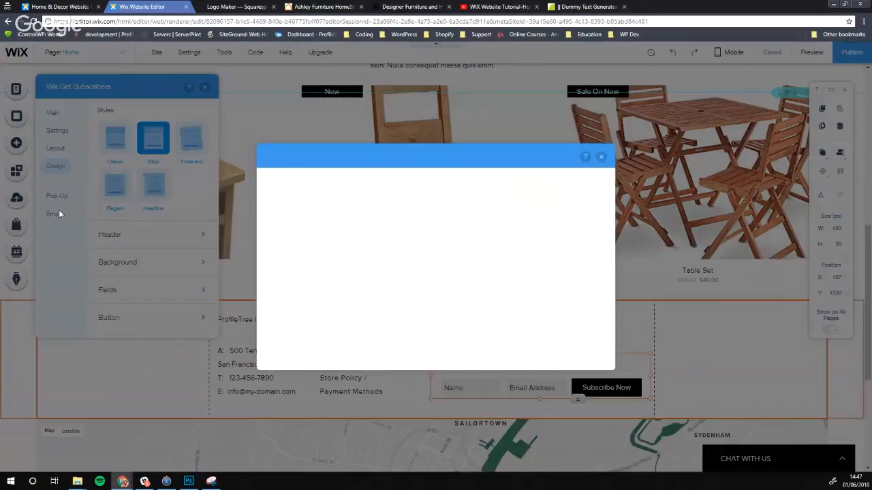
{"action": "left_click", "coordinate": [603, 158]}
Try the Headline and Classic styles, keep the Strip style, and close the subscriber settings
{"action": "left_click", "coordinate": [152, 190]}
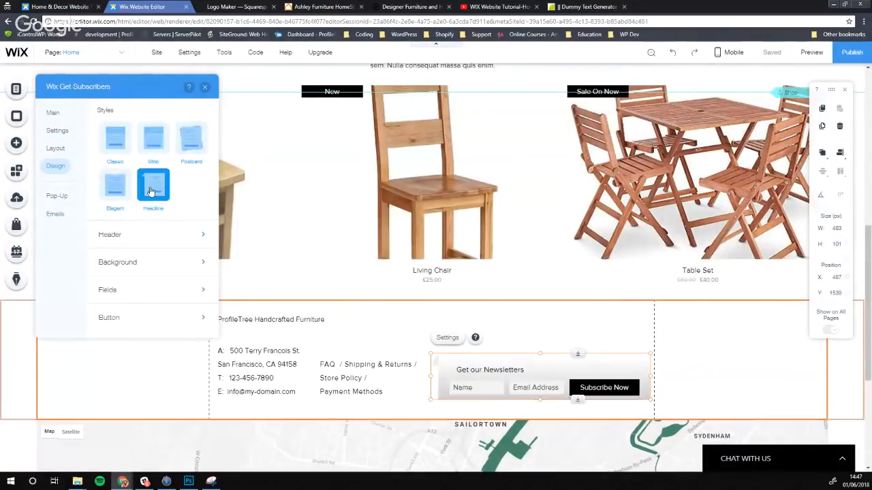
{"action": "left_click", "coordinate": [149, 141]}
{"action": "left_click", "coordinate": [116, 141]}
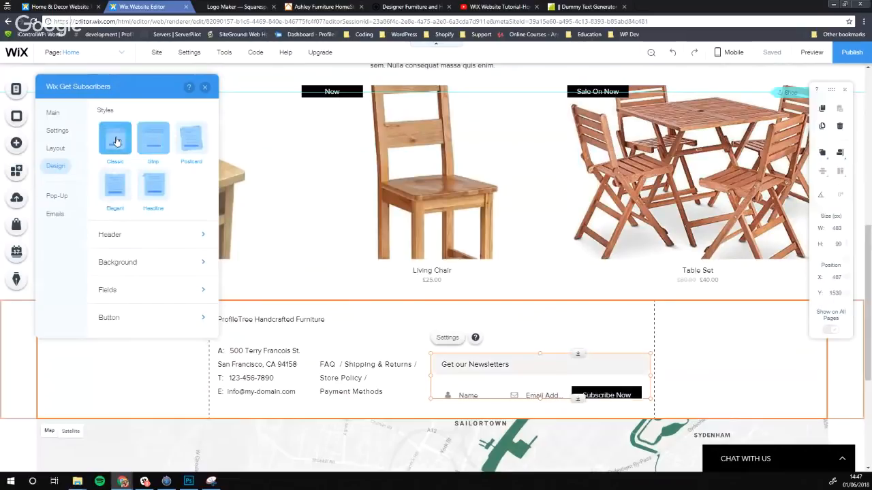
{"action": "left_click", "coordinate": [151, 140]}
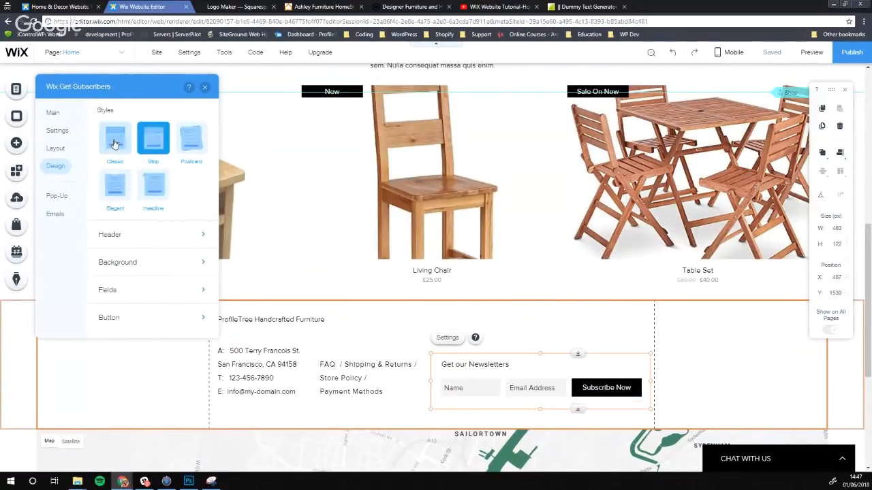
{"action": "left_click", "coordinate": [57, 130]}
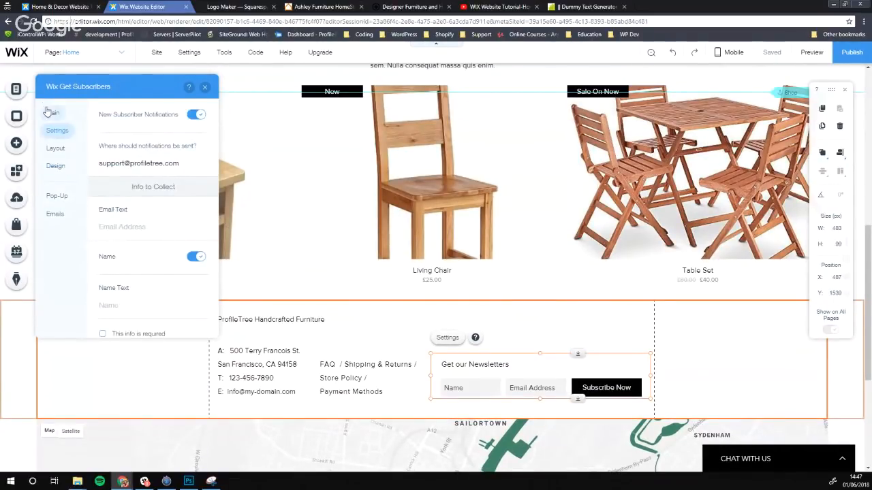
{"action": "left_click", "coordinate": [52, 113]}
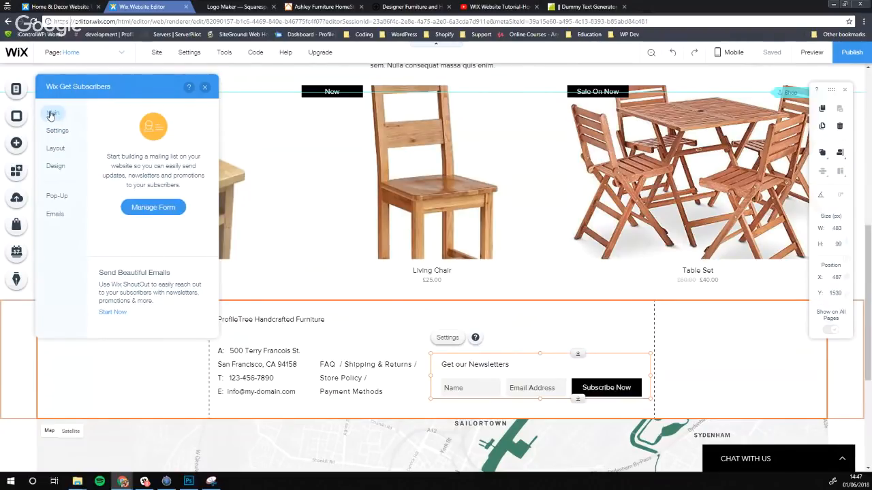
{"action": "left_click", "coordinate": [205, 88]}
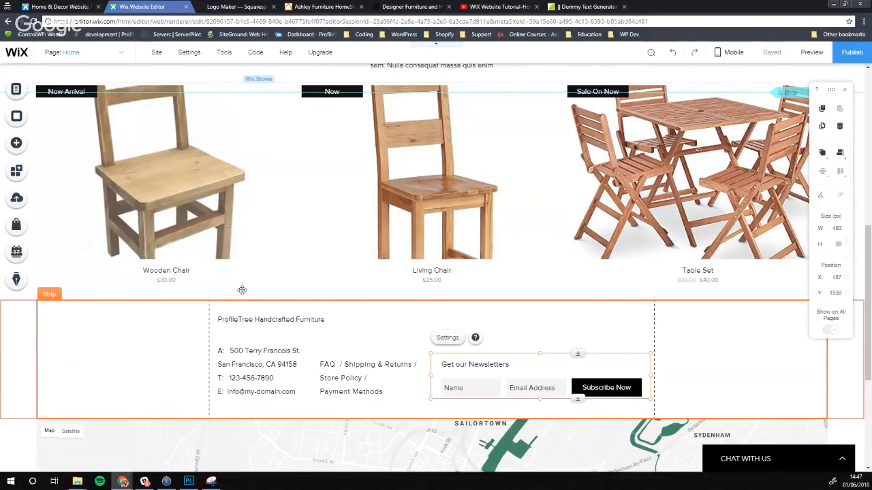
{"action": "scroll", "coordinate": [247, 320], "scroll_direction": "up", "scroll_amount": 4}
{"action": "scroll", "coordinate": [225, 326], "scroll_direction": "up", "scroll_amount": 2}
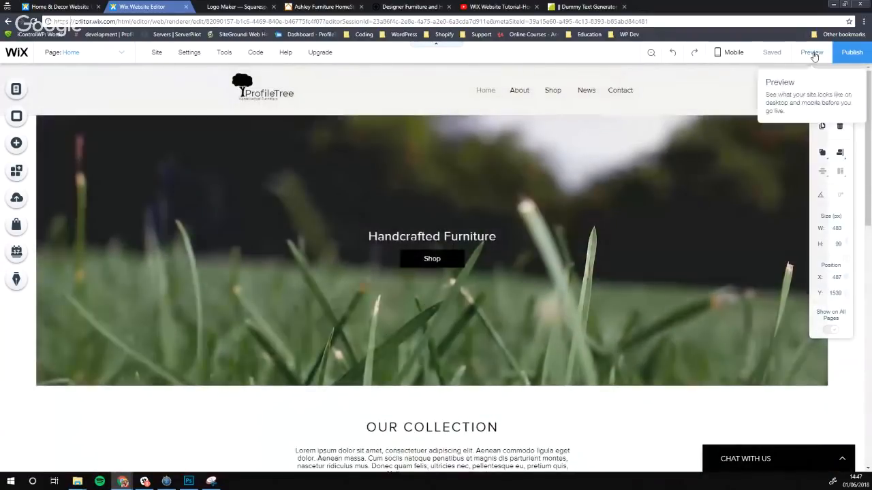
Preview the site and scroll through the Home page
{"action": "left_click", "coordinate": [811, 53]}
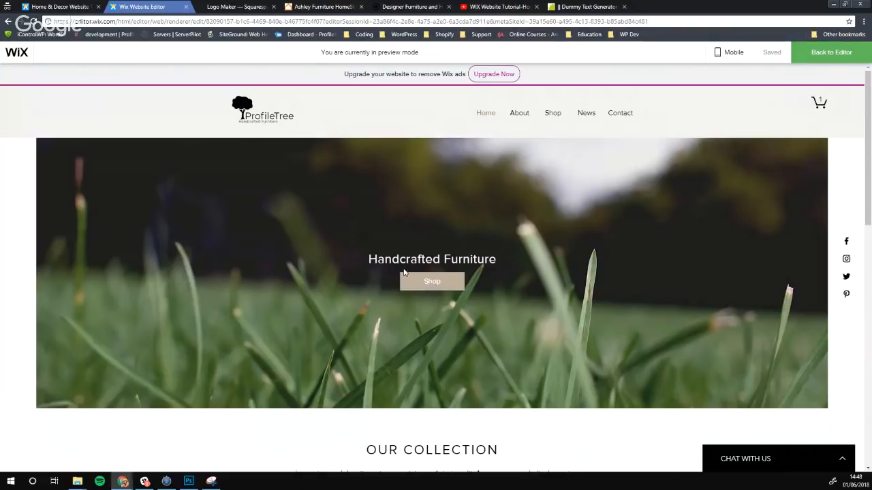
{"action": "scroll", "coordinate": [432, 285], "scroll_direction": "down", "scroll_amount": 1}
{"action": "scroll", "coordinate": [186, 182], "scroll_direction": "down", "scroll_amount": 4}
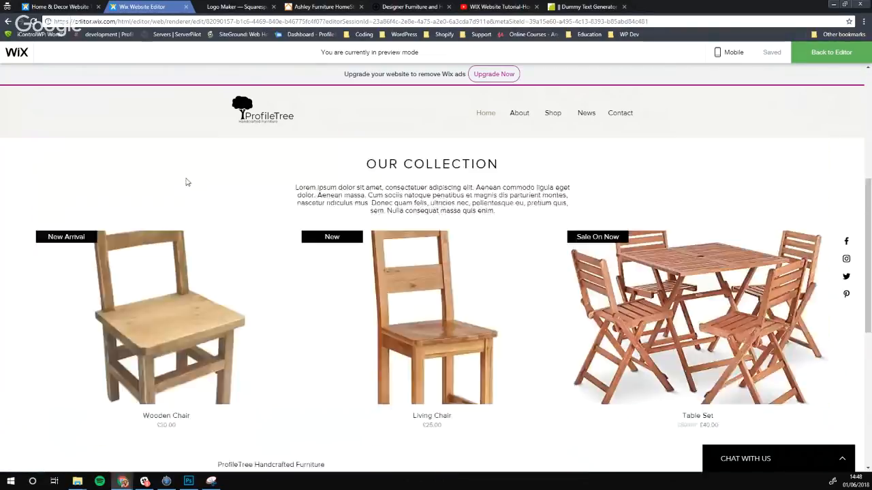
{"action": "scroll", "coordinate": [186, 181], "scroll_direction": "up", "scroll_amount": 1}
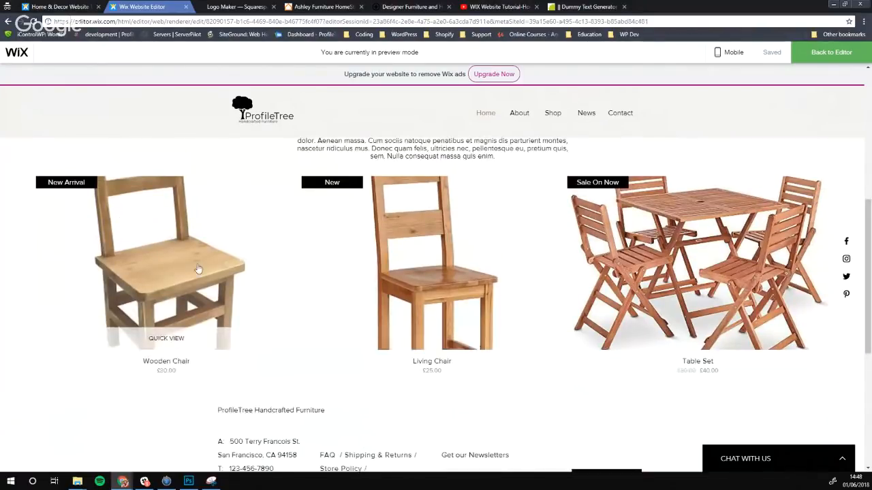
{"action": "scroll", "coordinate": [249, 190], "scroll_direction": "down", "scroll_amount": 1}
{"action": "scroll", "coordinate": [231, 249], "scroll_direction": "up", "scroll_amount": 1}
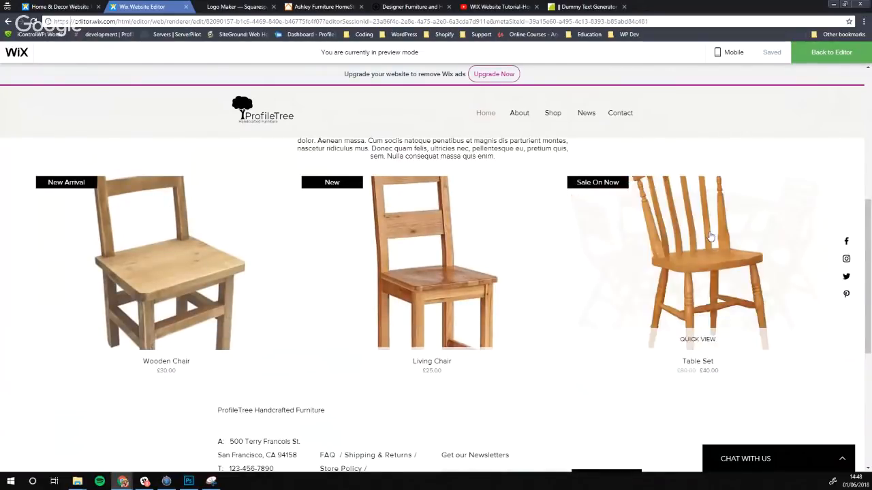
View the £30.00 Wooden Chair product page with its full description, then return to the editor
{"action": "left_click", "coordinate": [156, 263]}
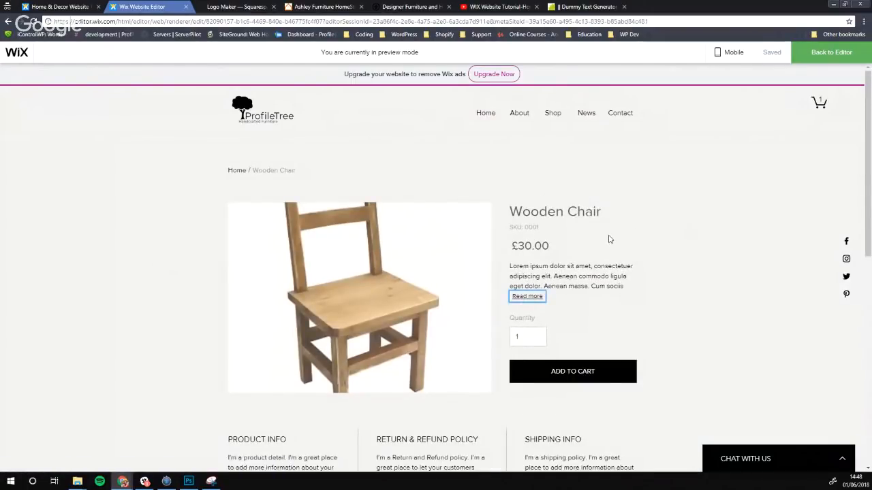
{"action": "left_click", "coordinate": [529, 296]}
{"action": "scroll", "coordinate": [688, 253], "scroll_direction": "down", "scroll_amount": 2}
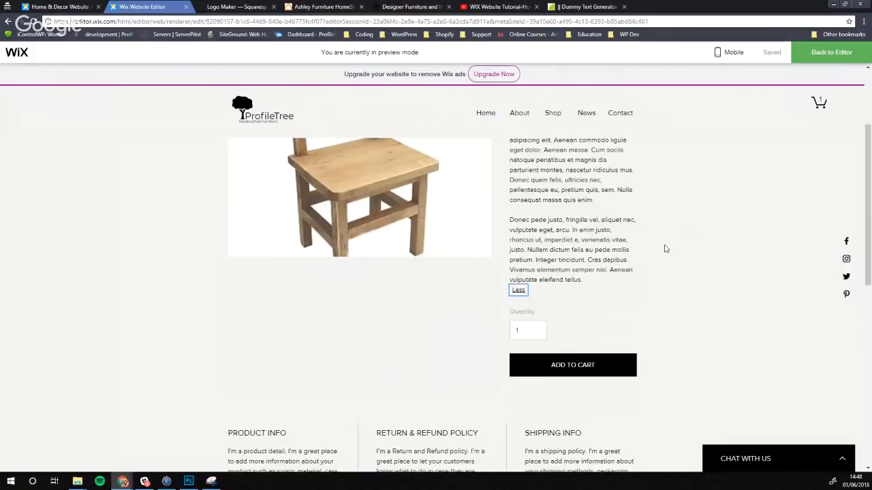
{"action": "scroll", "coordinate": [549, 256], "scroll_direction": "down", "scroll_amount": 2}
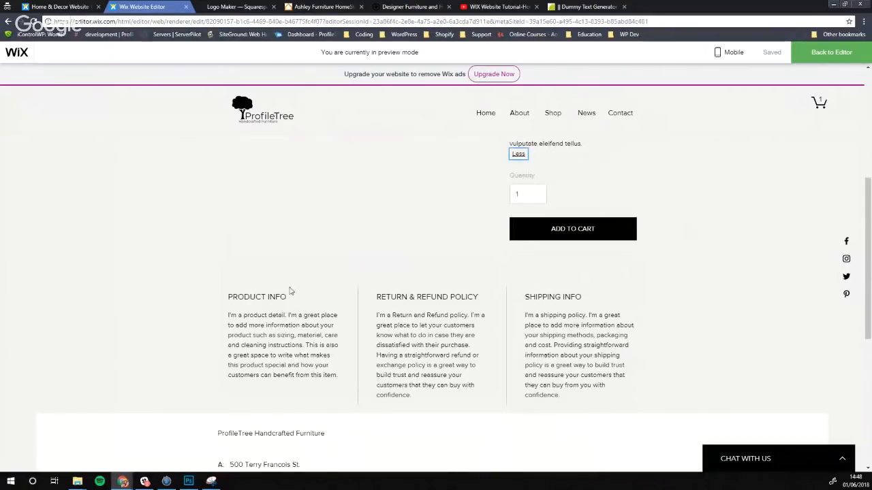
{"action": "scroll", "coordinate": [287, 286], "scroll_direction": "down", "scroll_amount": 2}
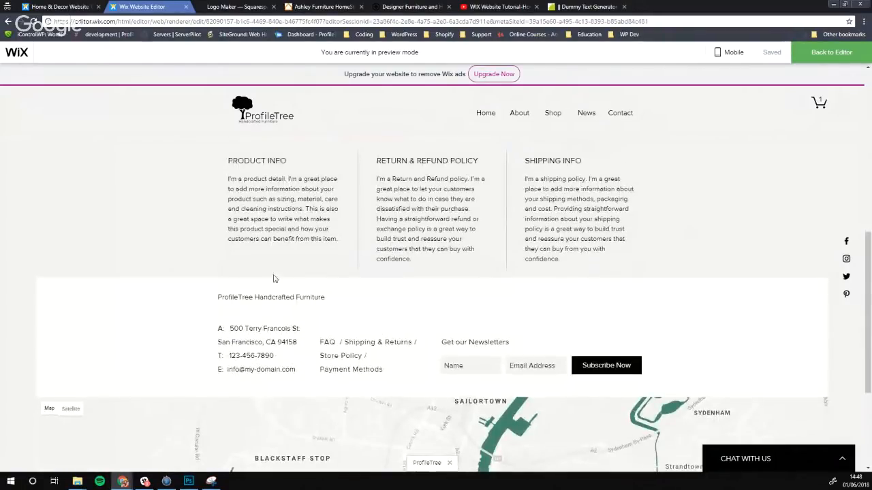
{"action": "scroll", "coordinate": [262, 310], "scroll_direction": "down", "scroll_amount": 2}
{"action": "scroll", "coordinate": [70, 269], "scroll_direction": "up", "scroll_amount": 5}
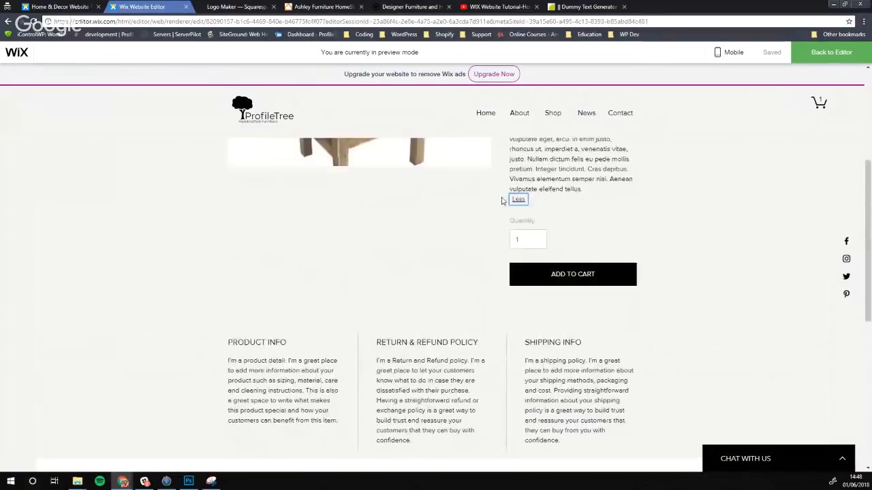
{"action": "scroll", "coordinate": [432, 223], "scroll_direction": "down", "scroll_amount": 3}
{"action": "scroll", "coordinate": [475, 195], "scroll_direction": "up", "scroll_amount": 3}
{"action": "left_click", "coordinate": [836, 56]}
Give the footer strip a plain light grey background colour
{"action": "scroll", "coordinate": [354, 243], "scroll_direction": "down", "scroll_amount": 3}
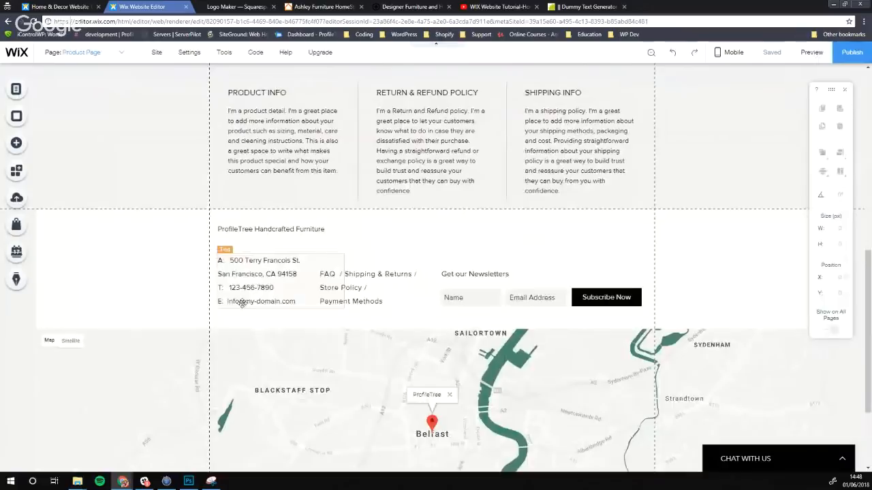
{"action": "left_click", "coordinate": [124, 279]}
{"action": "left_click", "coordinate": [267, 190]}
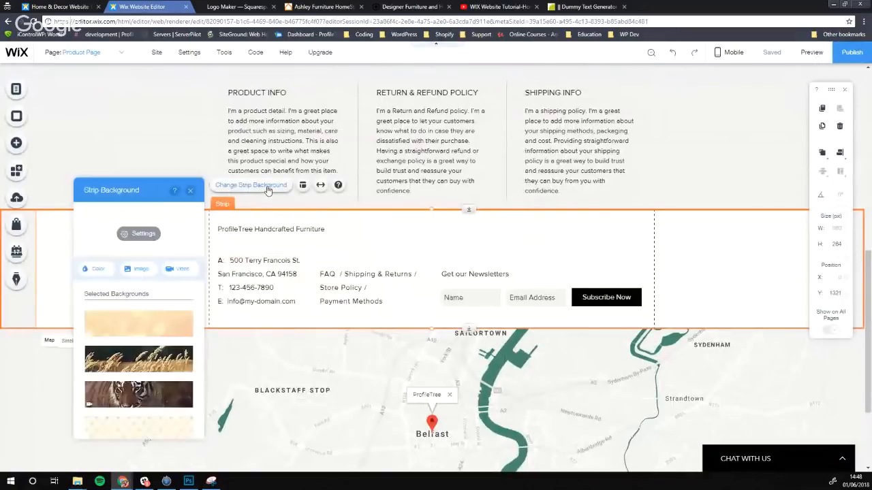
{"action": "left_click", "coordinate": [100, 270]}
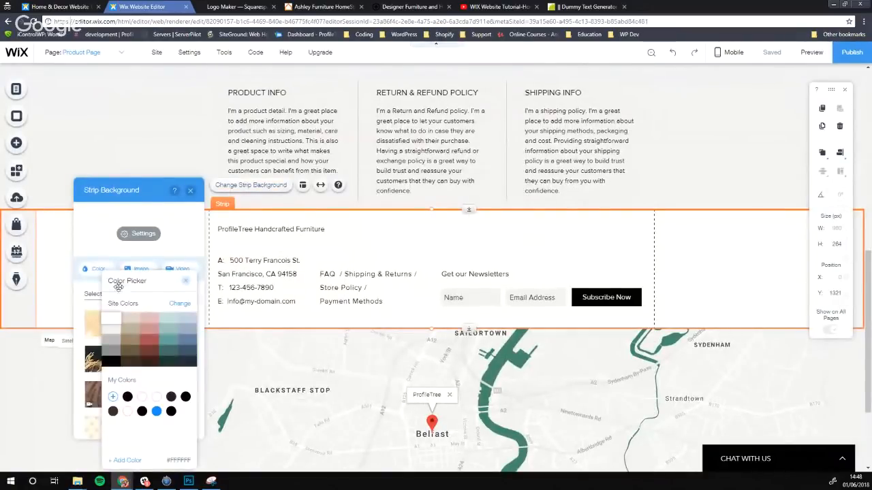
{"action": "left_click", "coordinate": [113, 331]}
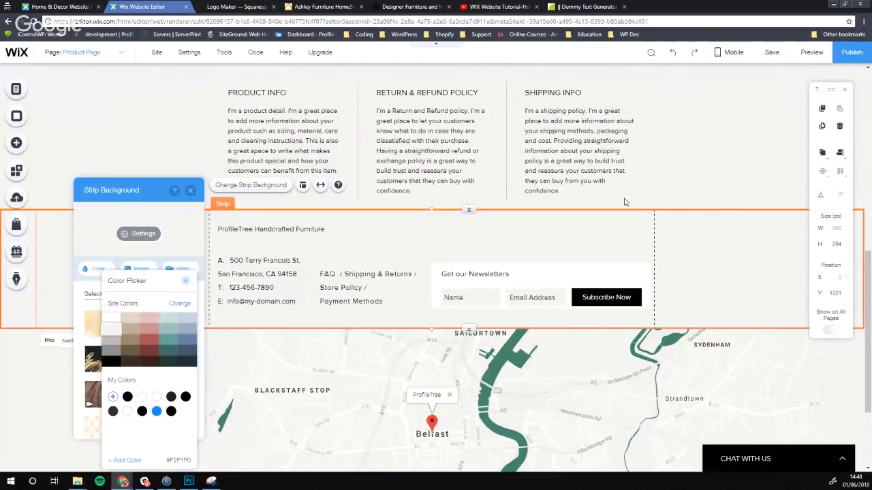
{"action": "left_click", "coordinate": [532, 289]}
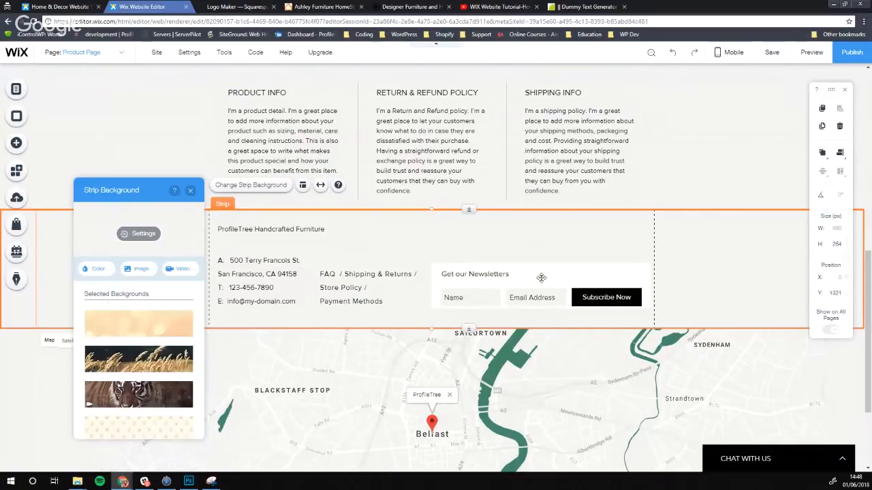
{"action": "left_click", "coordinate": [190, 193]}
Explore the newsletter form's design and background colour options
{"action": "double_click", "coordinate": [504, 283]}
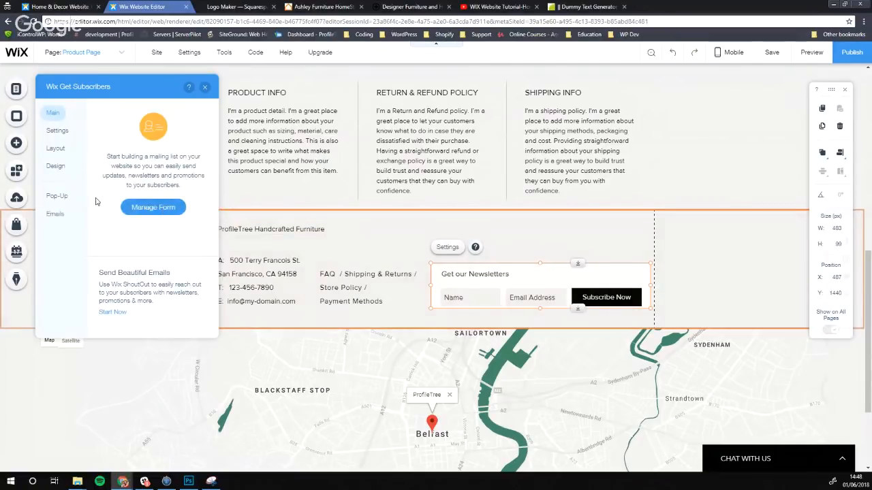
{"action": "left_click", "coordinate": [57, 166]}
{"action": "left_click", "coordinate": [158, 262]}
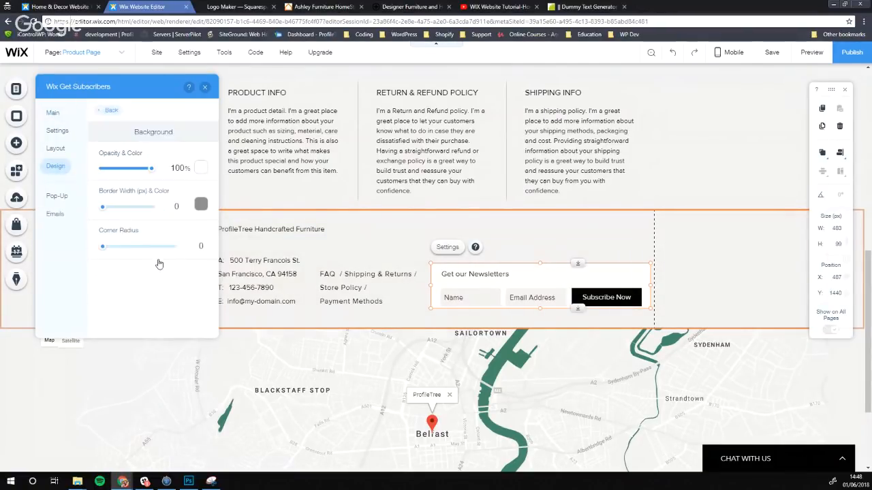
{"action": "left_click", "coordinate": [201, 168]}
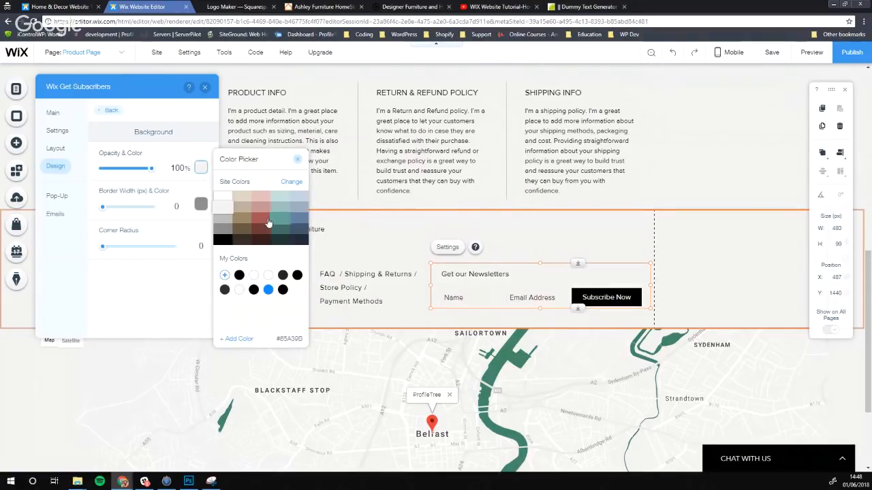
{"action": "left_click", "coordinate": [61, 167]}
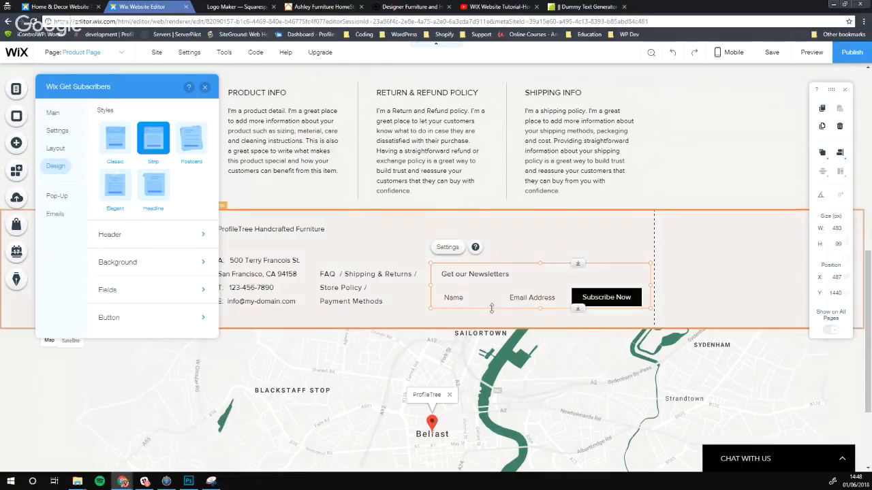
{"action": "left_click", "coordinate": [129, 265]}
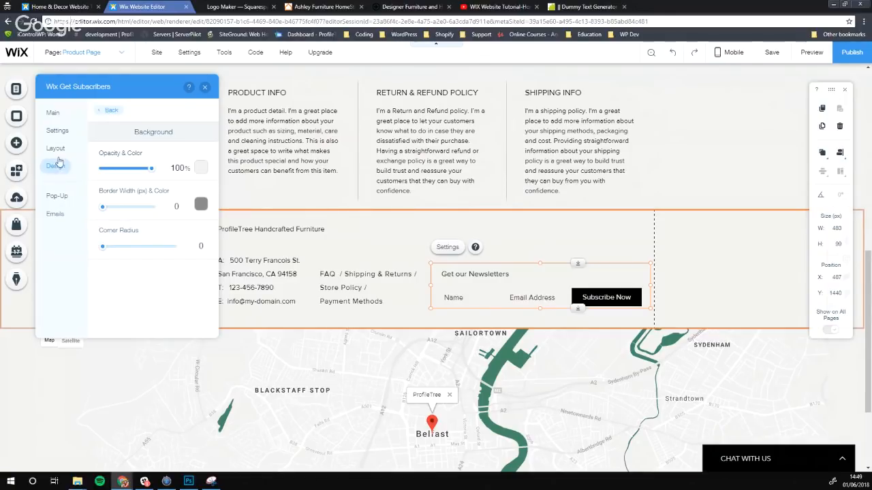
{"action": "left_click", "coordinate": [108, 111]}
Make the form's Name and Email fields white and close the design settings
{"action": "left_click", "coordinate": [137, 293]}
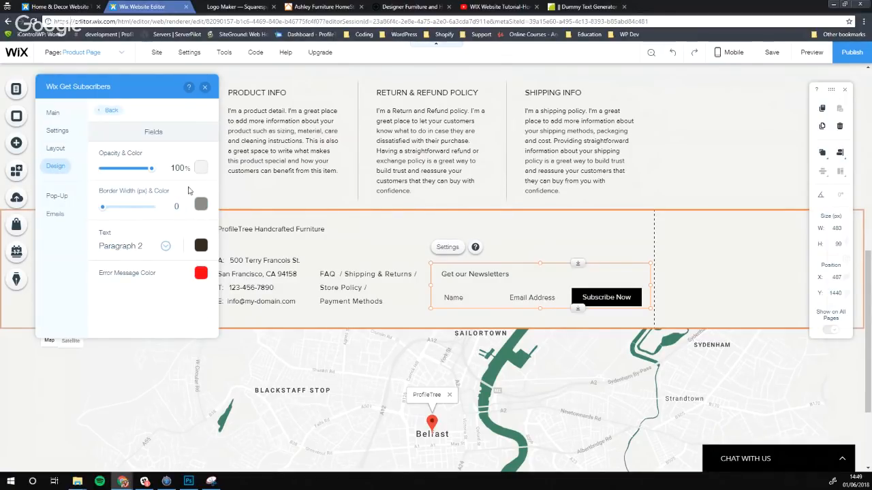
{"action": "left_click", "coordinate": [200, 168]}
{"action": "left_click", "coordinate": [223, 197]}
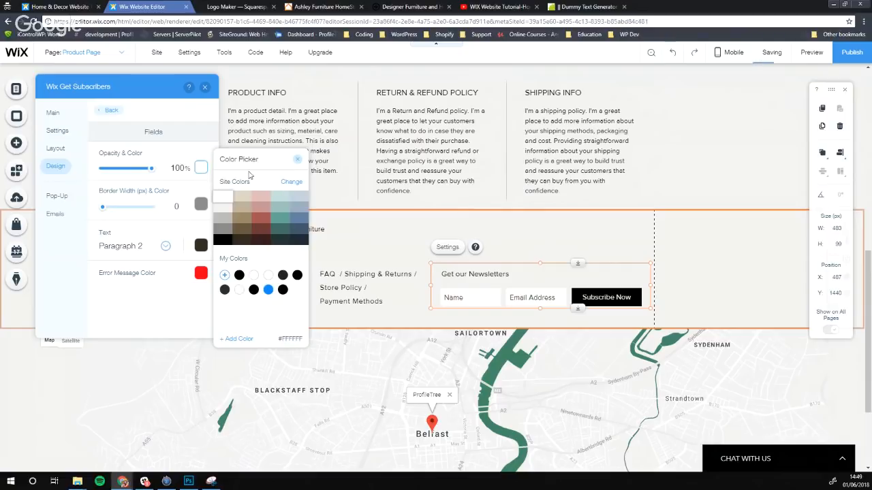
{"action": "left_click", "coordinate": [297, 160]}
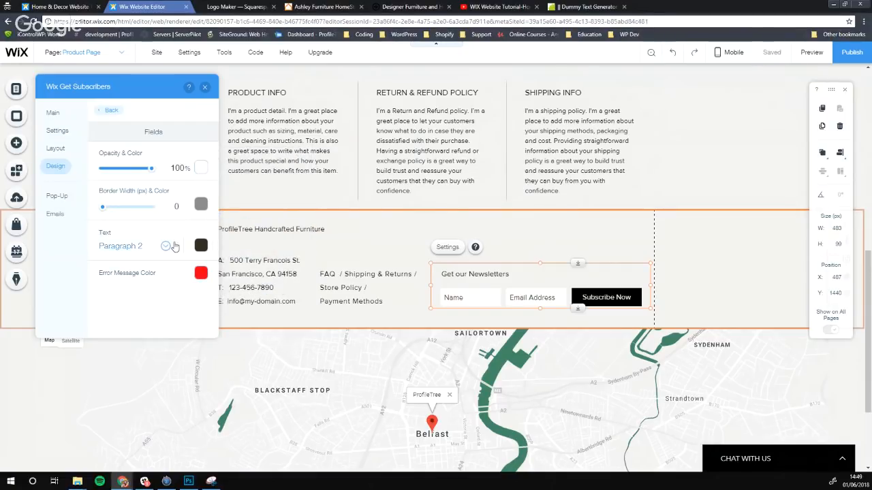
{"action": "left_click", "coordinate": [205, 87]}
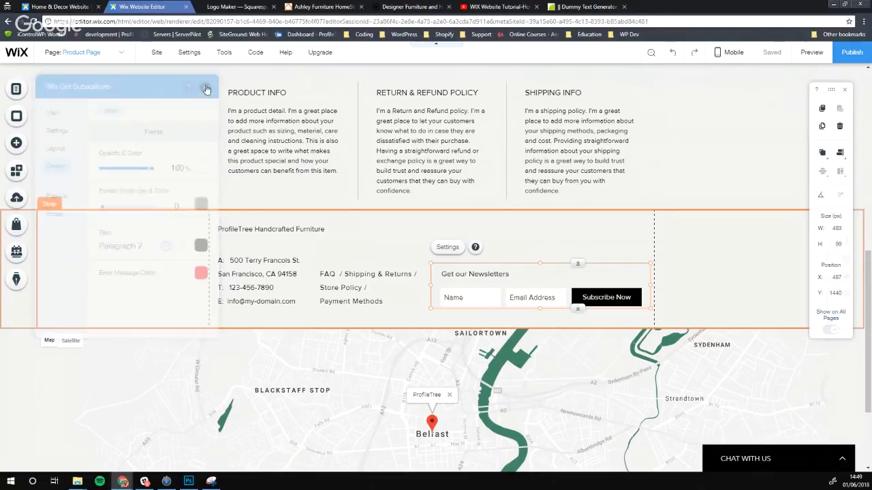
{"action": "left_click", "coordinate": [715, 195]}
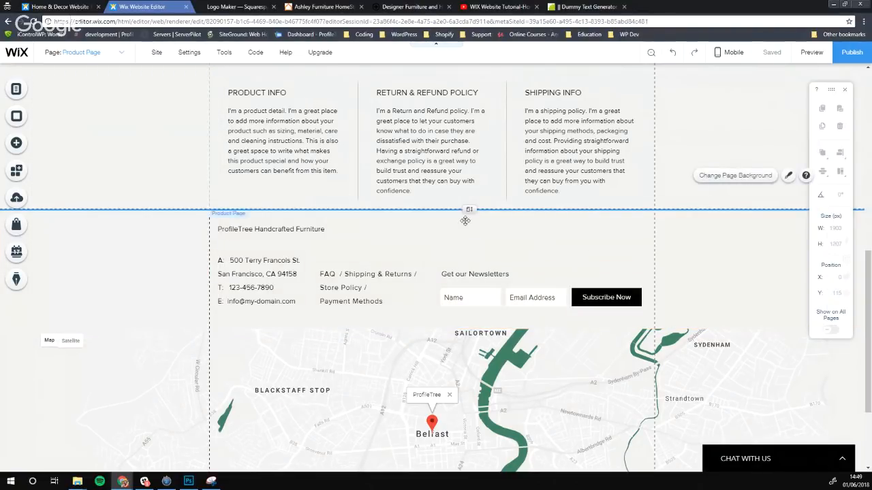
Switch to the About page and scroll through its Our Story & Philosophy content and footer
{"action": "scroll", "coordinate": [225, 268], "scroll_direction": "up", "scroll_amount": 10}
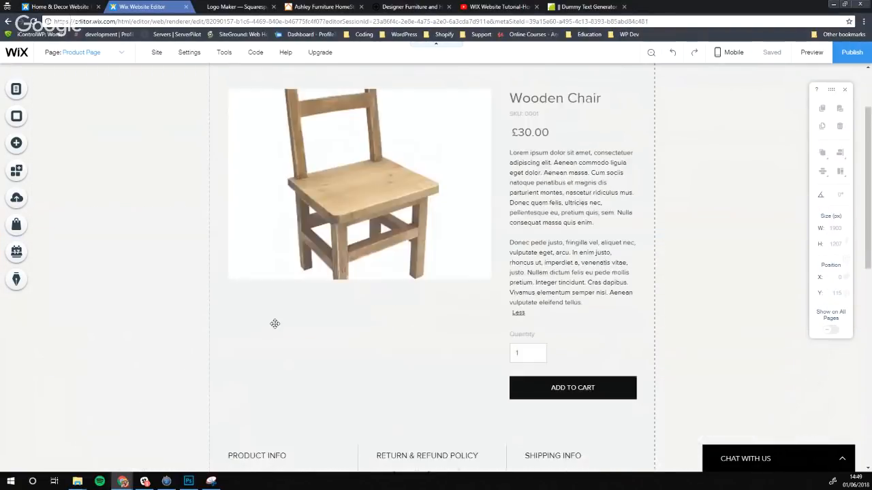
{"action": "left_click", "coordinate": [109, 52]}
{"action": "left_click", "coordinate": [74, 101]}
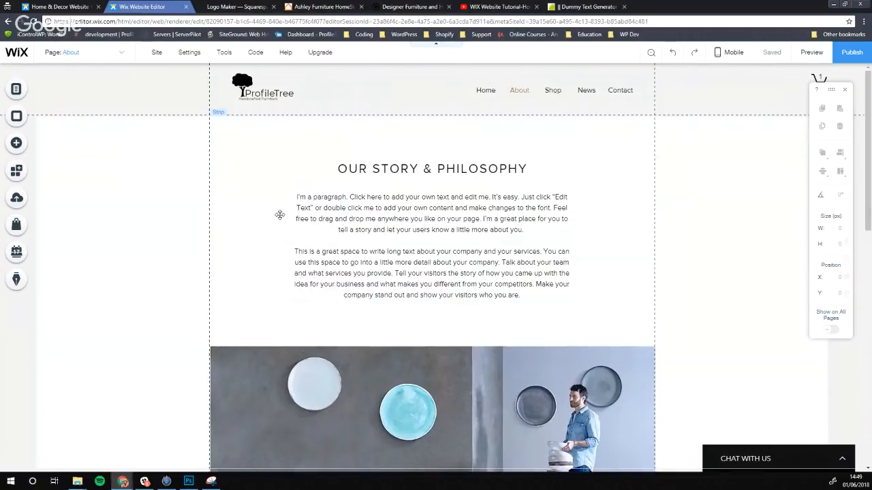
{"action": "scroll", "coordinate": [358, 251], "scroll_direction": "down", "scroll_amount": 2}
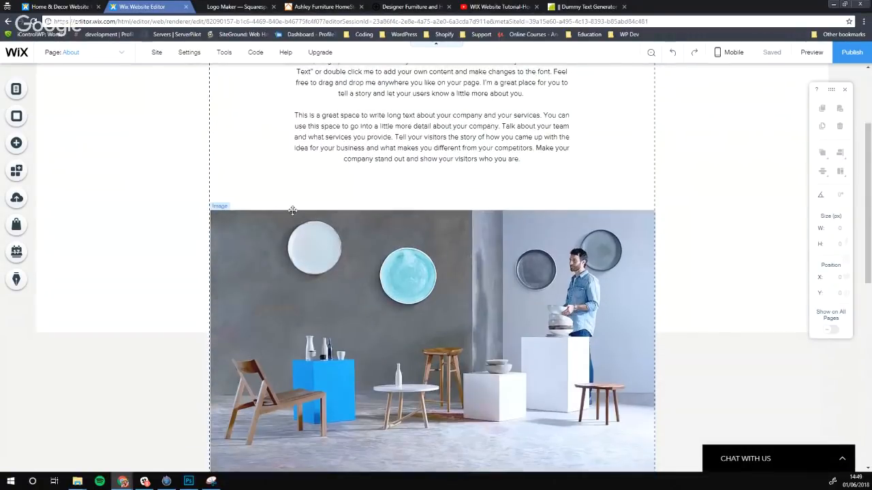
{"action": "scroll", "coordinate": [287, 208], "scroll_direction": "down", "scroll_amount": 5}
{"action": "scroll", "coordinate": [93, 203], "scroll_direction": "up", "scroll_amount": 1}
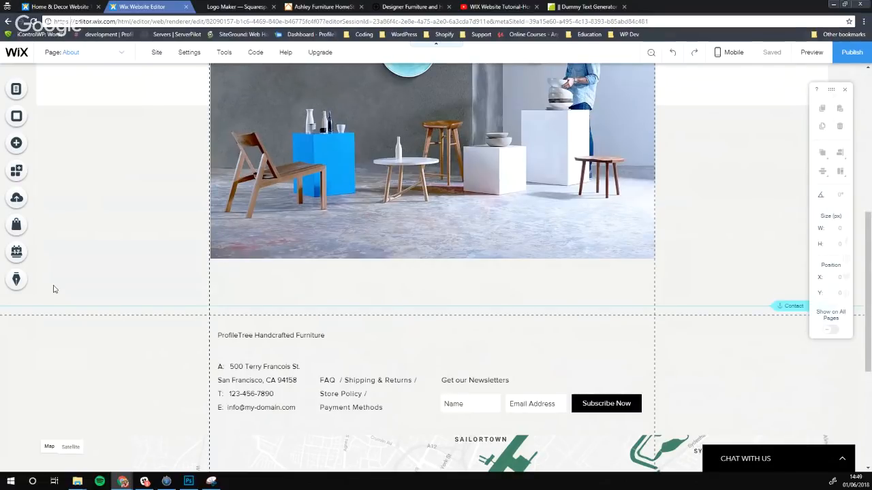
{"action": "scroll", "coordinate": [191, 266], "scroll_direction": "up", "scroll_amount": 10}
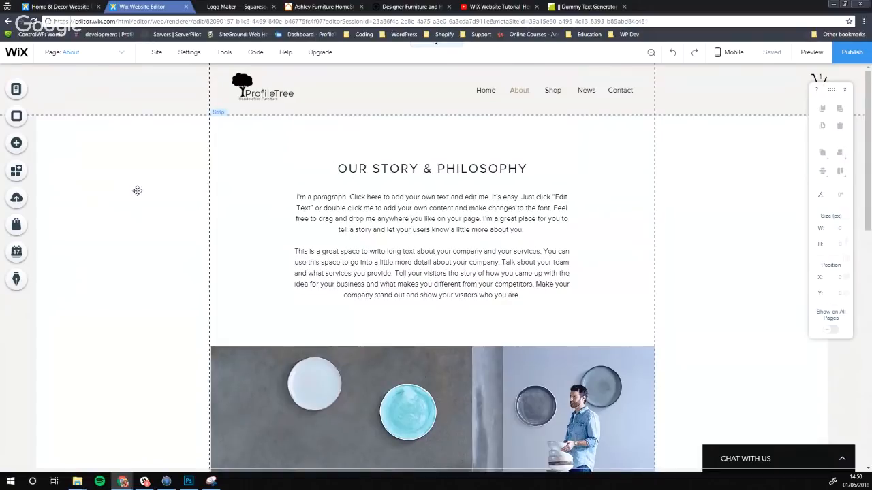
Set the About page background to a plain white colour
{"action": "left_click", "coordinate": [17, 118]}
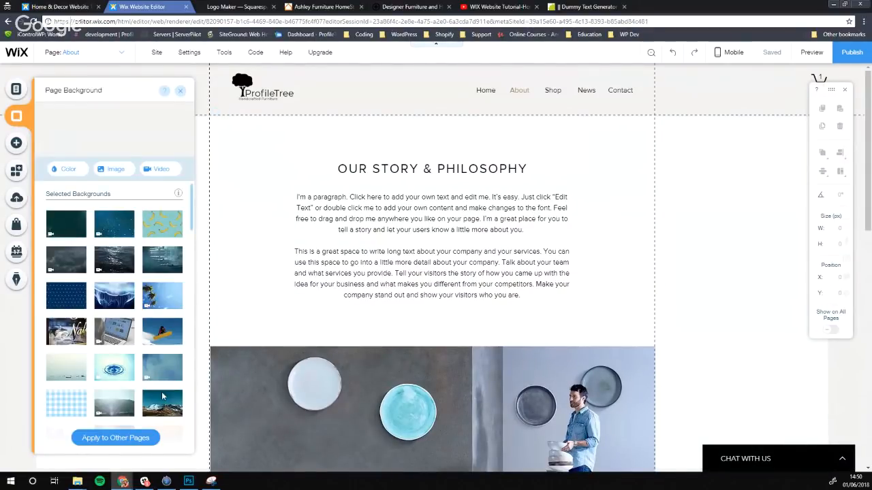
{"action": "mouse_move", "coordinate": [68, 236]}
{"action": "left_click", "coordinate": [67, 170]}
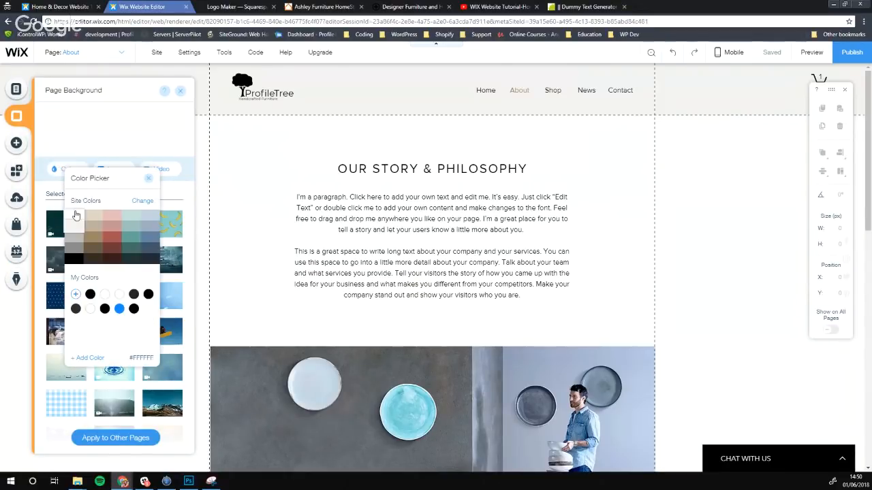
{"action": "left_click", "coordinate": [76, 216]}
{"action": "left_click", "coordinate": [180, 91]}
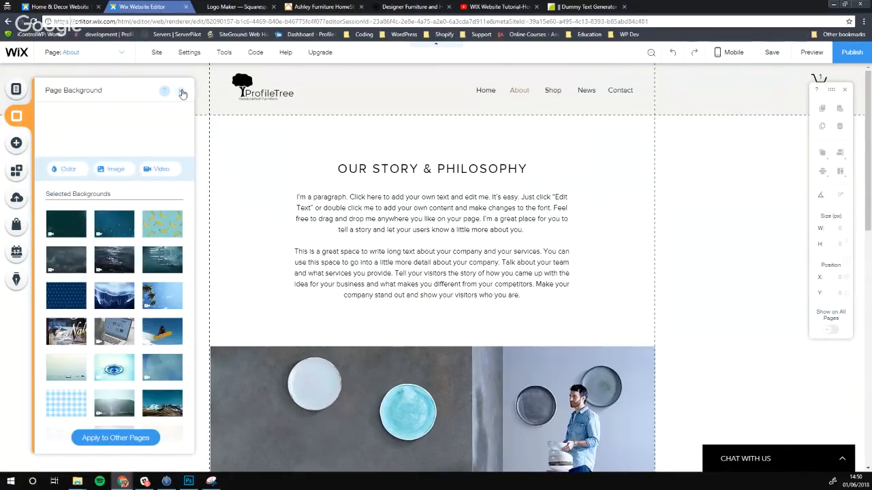
{"action": "left_click", "coordinate": [180, 91]}
{"action": "scroll", "coordinate": [154, 165], "scroll_direction": "down", "scroll_amount": 1}
{"action": "scroll", "coordinate": [154, 165], "scroll_direction": "down", "scroll_amount": 10}
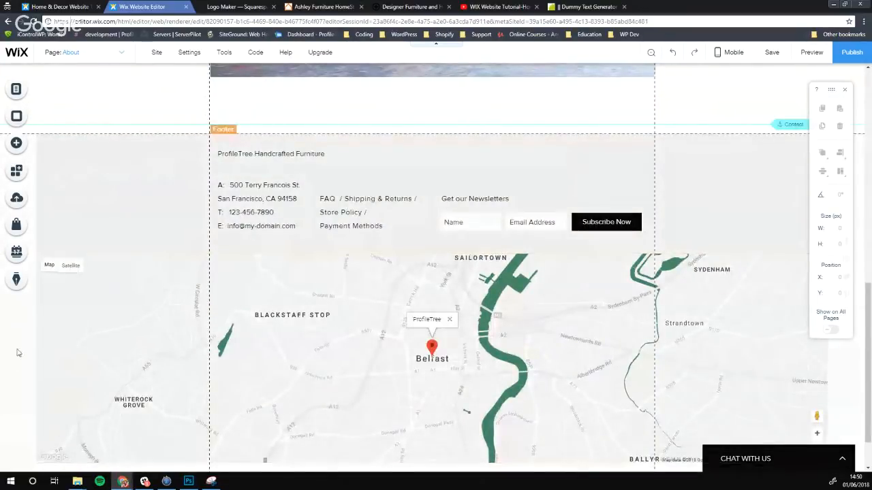
{"action": "scroll", "coordinate": [654, 367], "scroll_direction": "down", "scroll_amount": 1}
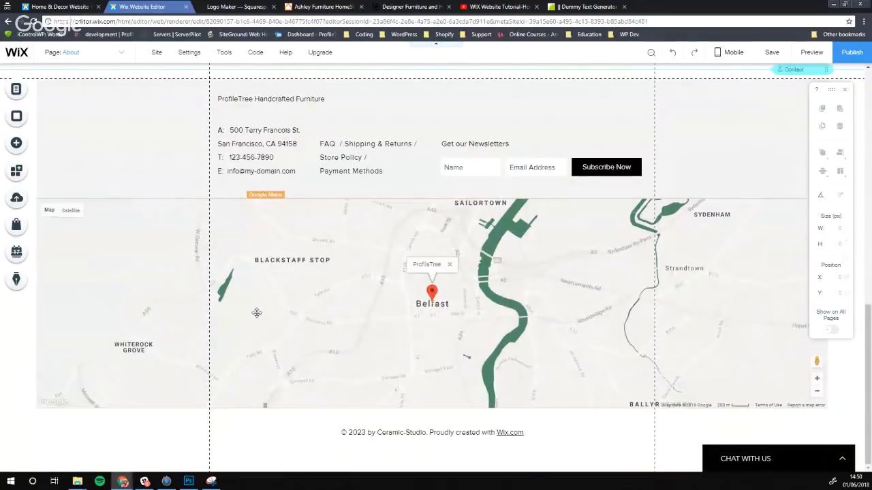
{"action": "scroll", "coordinate": [257, 313], "scroll_direction": "up", "scroll_amount": 10}
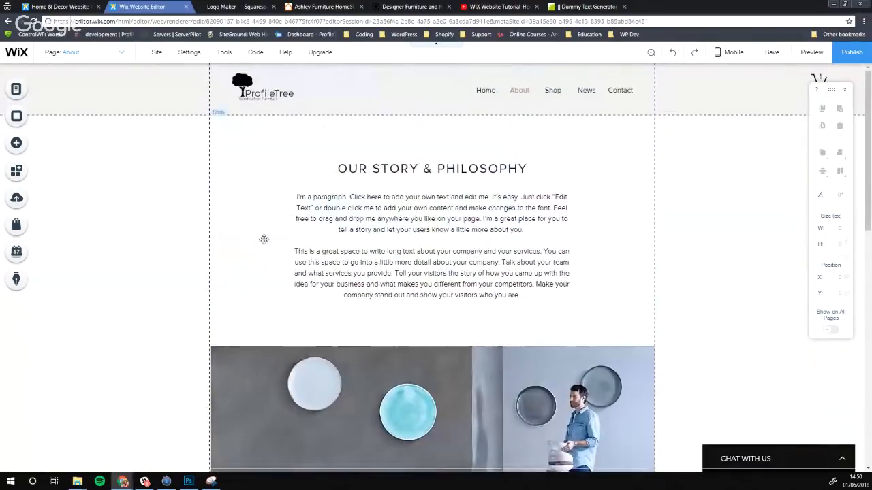
Review the Home and News pages, then return to the About page
{"action": "left_click", "coordinate": [70, 55]}
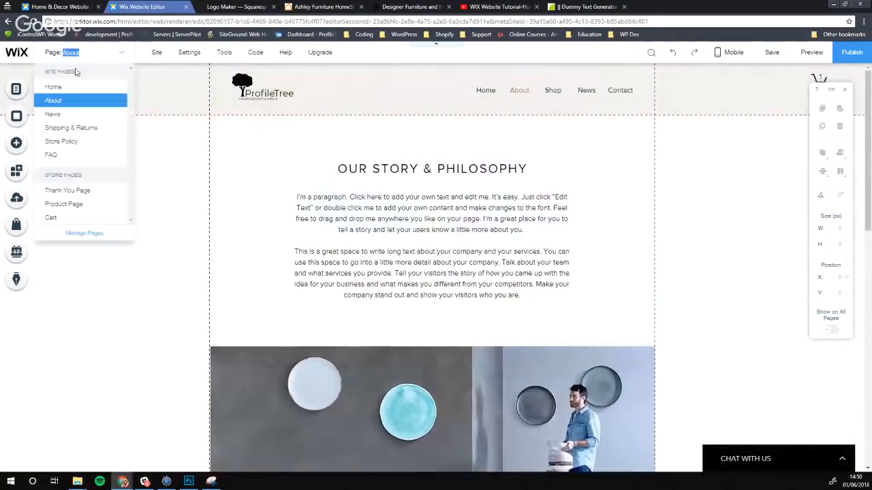
{"action": "left_click", "coordinate": [54, 87]}
{"action": "scroll", "coordinate": [203, 203], "scroll_direction": "down", "scroll_amount": 3}
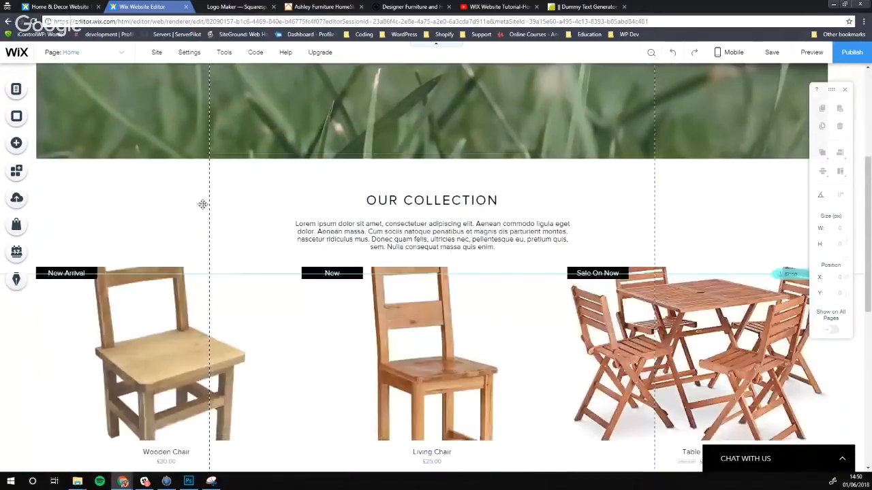
{"action": "scroll", "coordinate": [202, 203], "scroll_direction": "down", "scroll_amount": 6}
{"action": "scroll", "coordinate": [72, 263], "scroll_direction": "up", "scroll_amount": 5}
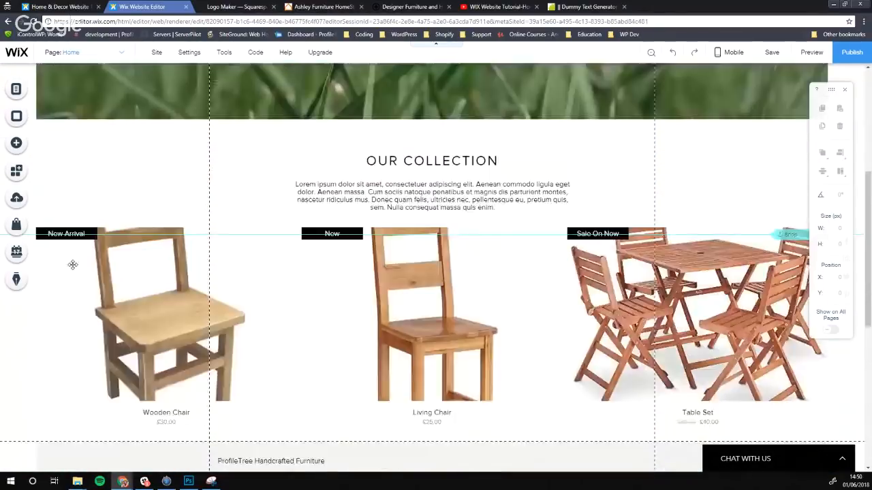
{"action": "scroll", "coordinate": [72, 265], "scroll_direction": "up", "scroll_amount": 3}
{"action": "left_click", "coordinate": [70, 53]}
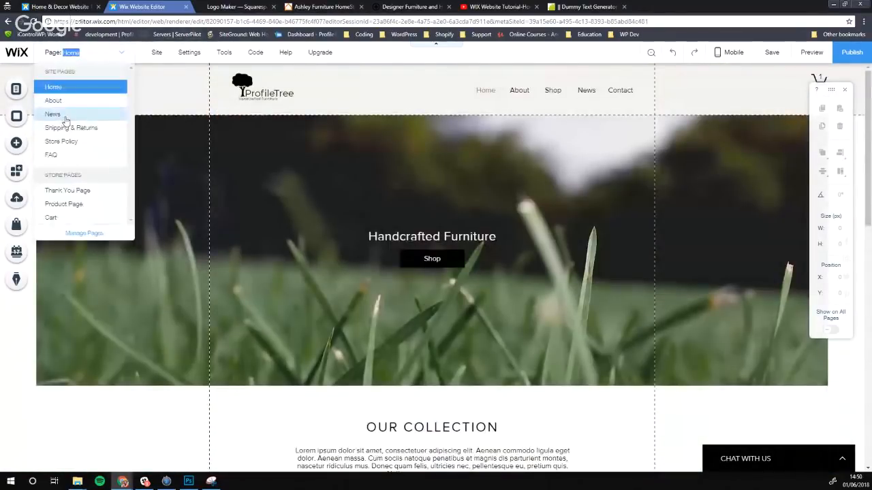
{"action": "left_click", "coordinate": [65, 117]}
{"action": "left_click", "coordinate": [71, 52]}
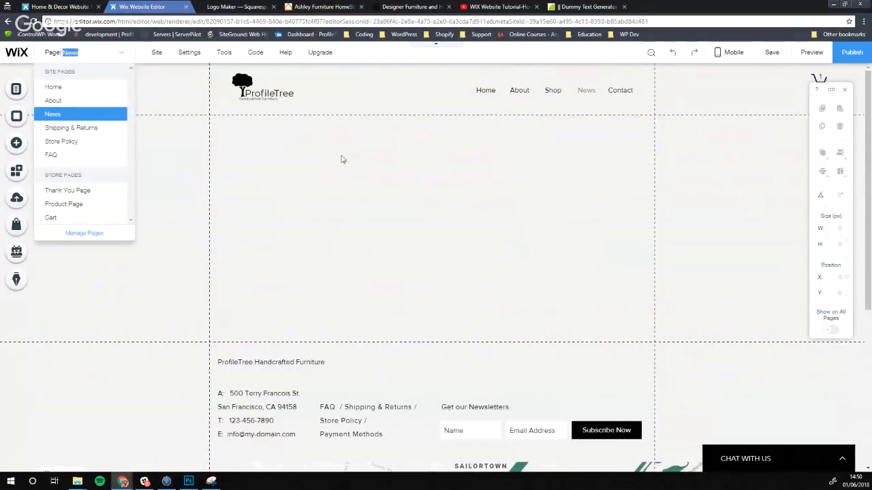
{"action": "left_click", "coordinate": [68, 101]}
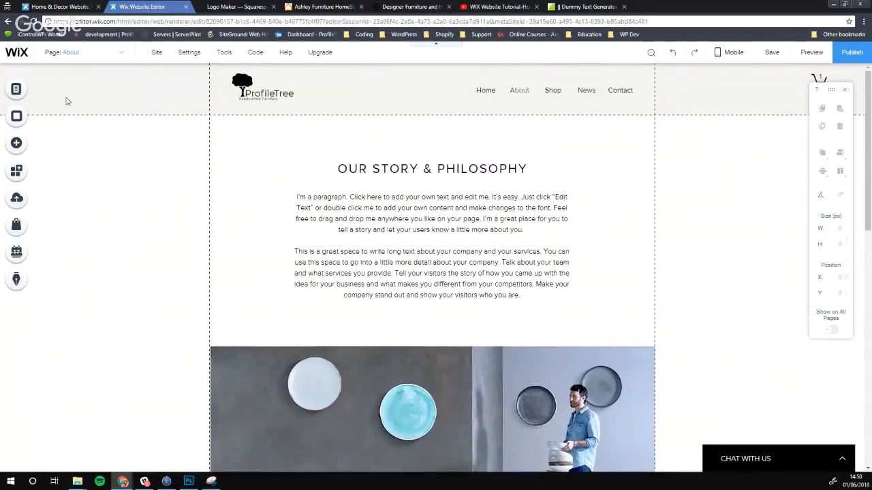
Apply the About page's white background to the News page as well
{"action": "left_click", "coordinate": [18, 118]}
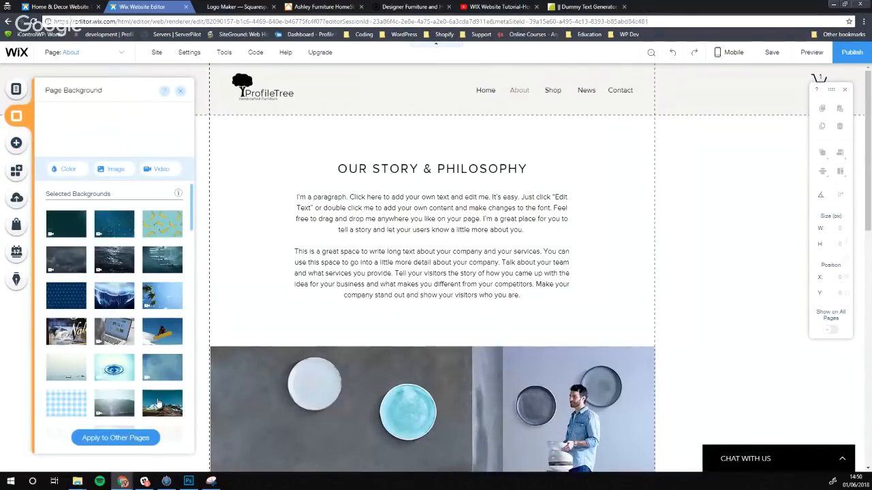
{"action": "left_click", "coordinate": [113, 439]}
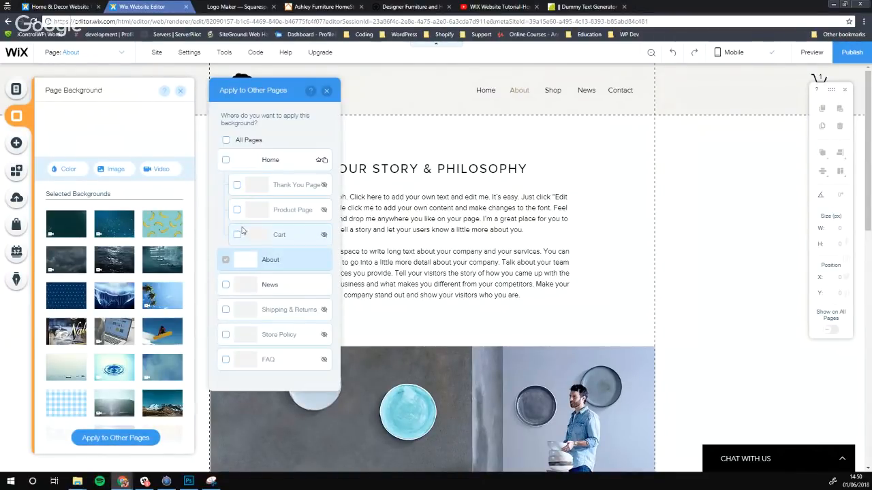
{"action": "left_click", "coordinate": [226, 285]}
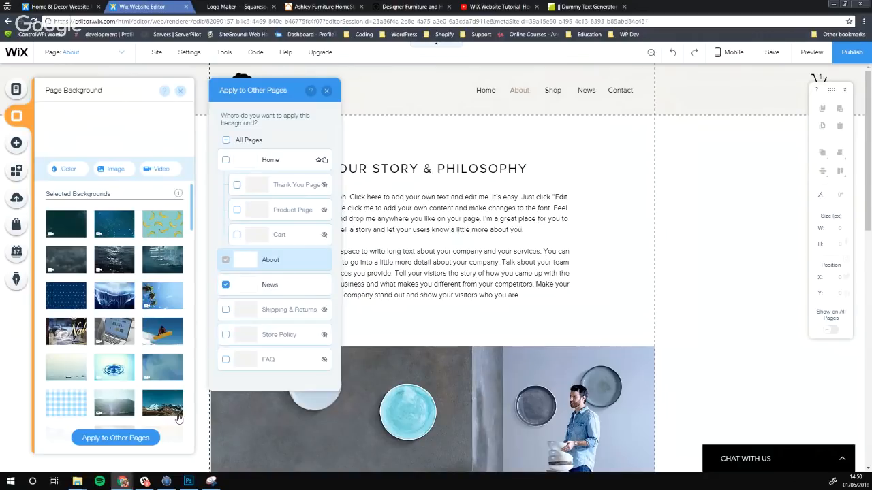
{"action": "left_click", "coordinate": [326, 90]}
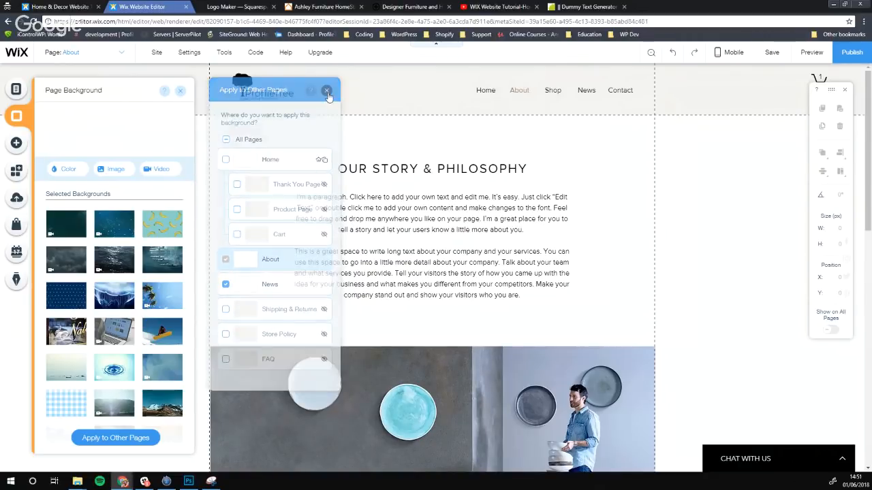
{"action": "left_click", "coordinate": [180, 90]}
Check the News page's background, then go back to the About page
{"action": "left_click", "coordinate": [96, 52]}
{"action": "left_click", "coordinate": [74, 114]}
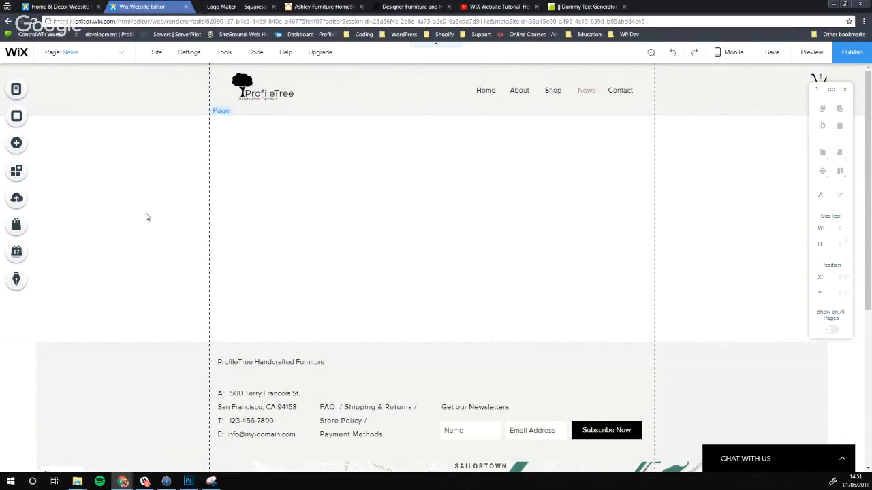
{"action": "left_click", "coordinate": [87, 53]}
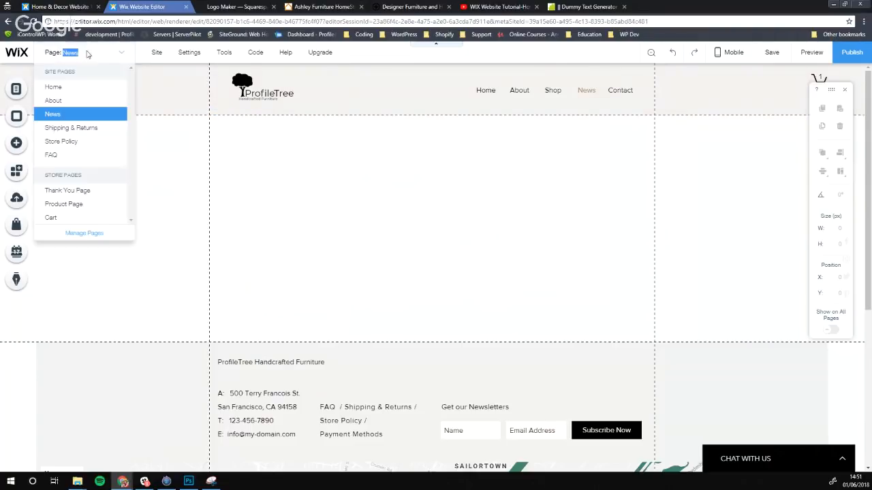
{"action": "left_click", "coordinate": [61, 101]}
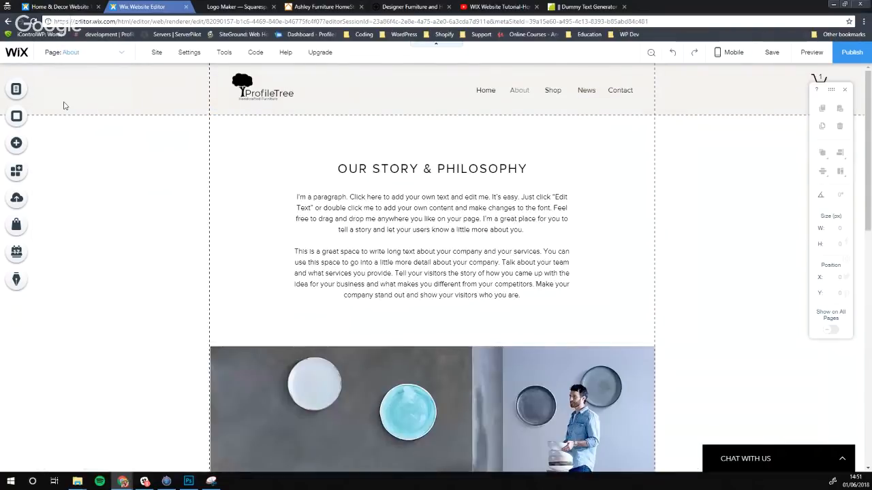
Browse the Add elements and open the full vector art library
{"action": "left_click", "coordinate": [17, 145]}
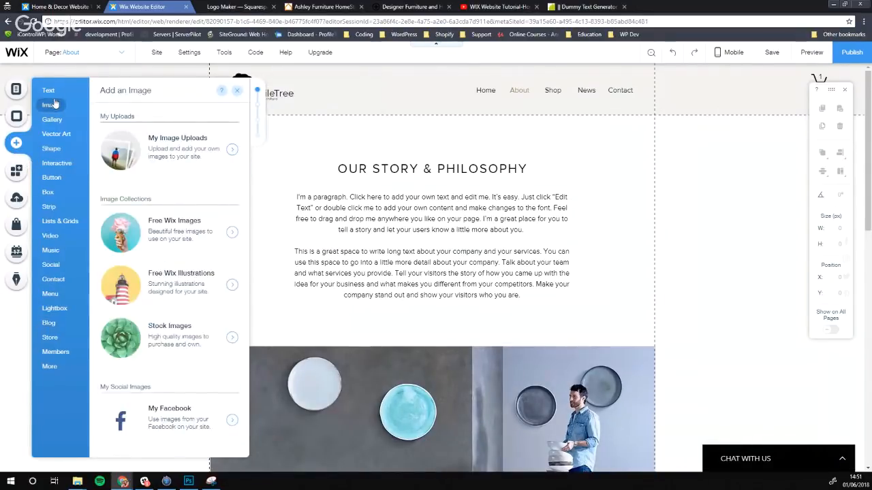
{"action": "mouse_move", "coordinate": [53, 94]}
{"action": "mouse_move", "coordinate": [56, 151]}
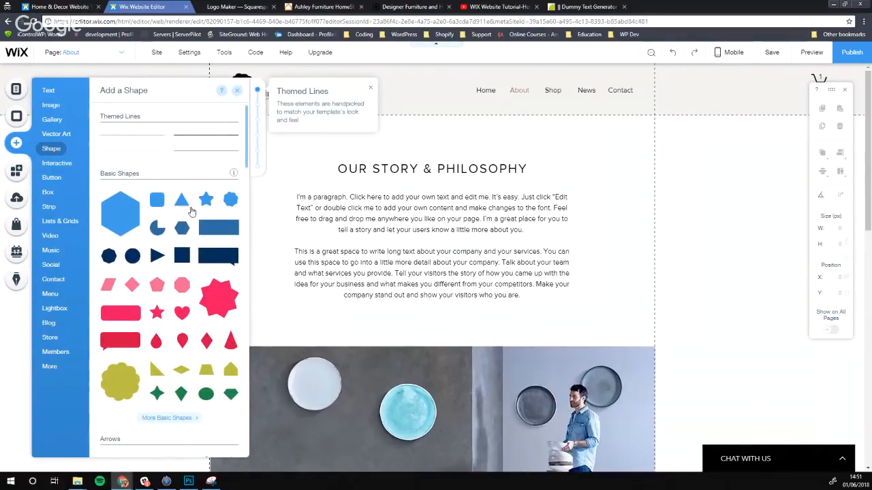
{"action": "scroll", "coordinate": [194, 210], "scroll_direction": "down", "scroll_amount": 1}
{"action": "scroll", "coordinate": [309, 238], "scroll_direction": "down", "scroll_amount": 1}
{"action": "scroll", "coordinate": [309, 238], "scroll_direction": "down", "scroll_amount": 1}
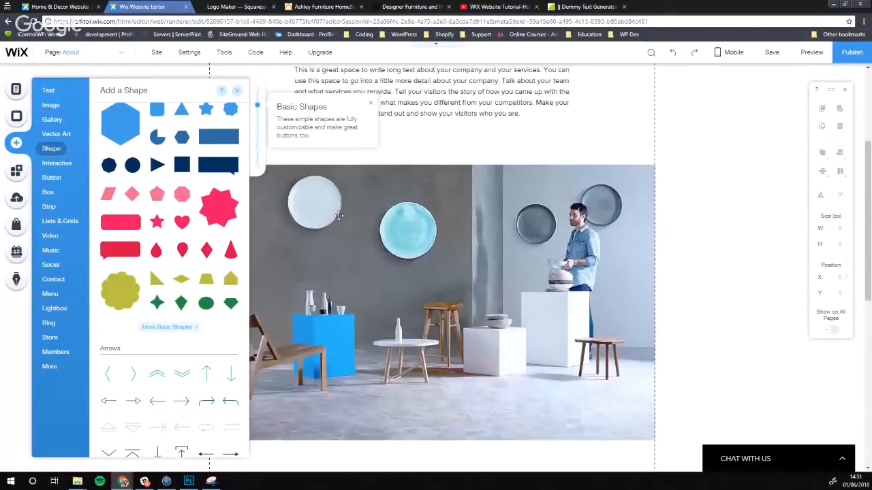
{"action": "scroll", "coordinate": [363, 243], "scroll_direction": "up", "scroll_amount": 2}
{"action": "left_click", "coordinate": [56, 134]}
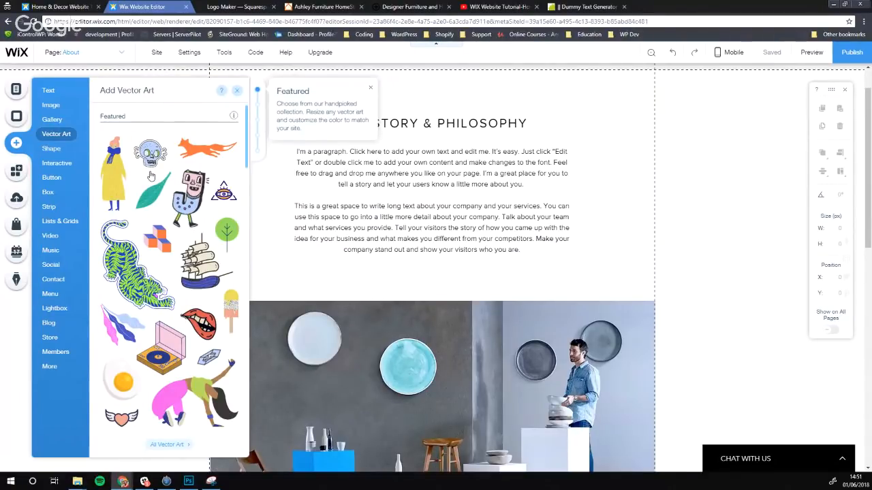
{"action": "scroll", "coordinate": [151, 176], "scroll_direction": "down", "scroll_amount": 4}
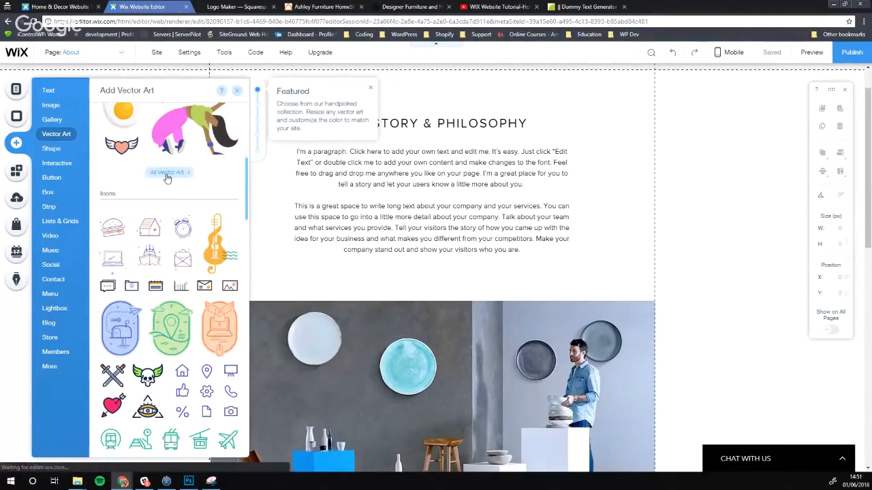
{"action": "left_click", "coordinate": [167, 175]}
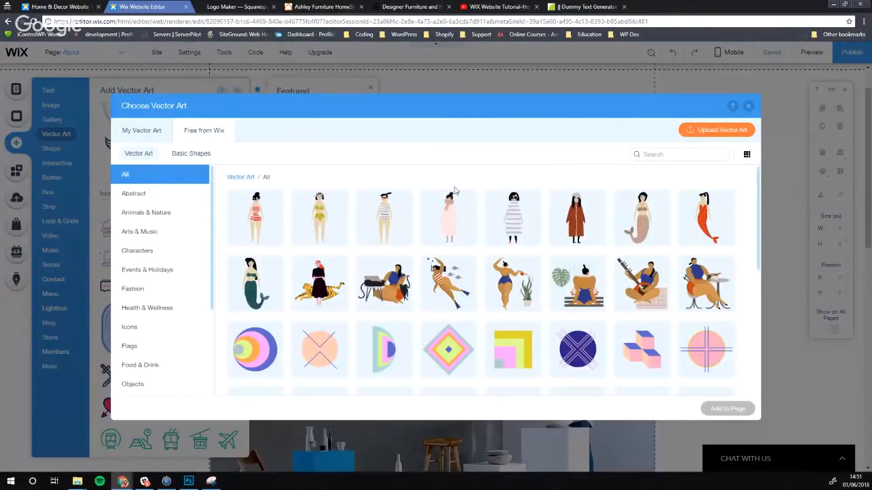
Search free vector art for 'Decor', then 'chairs', and add the table-and-chairs illustration
{"action": "left_click", "coordinate": [667, 155]}
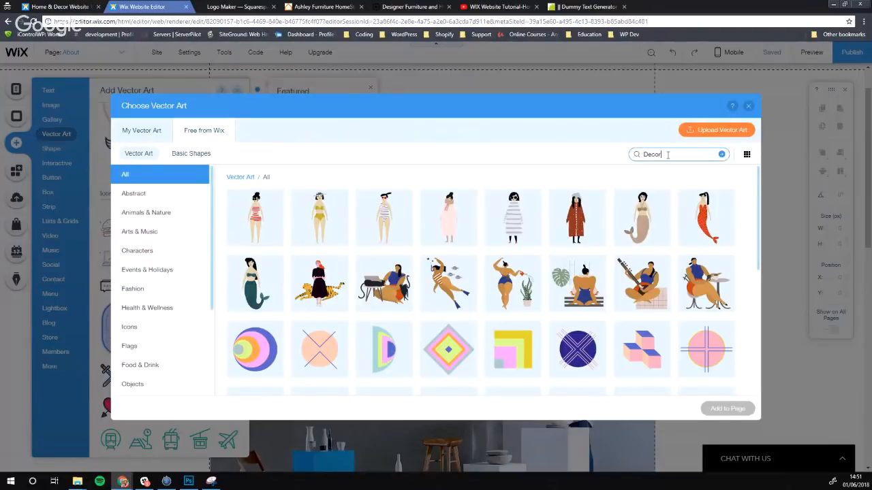
{"action": "key", "text": "Return"}
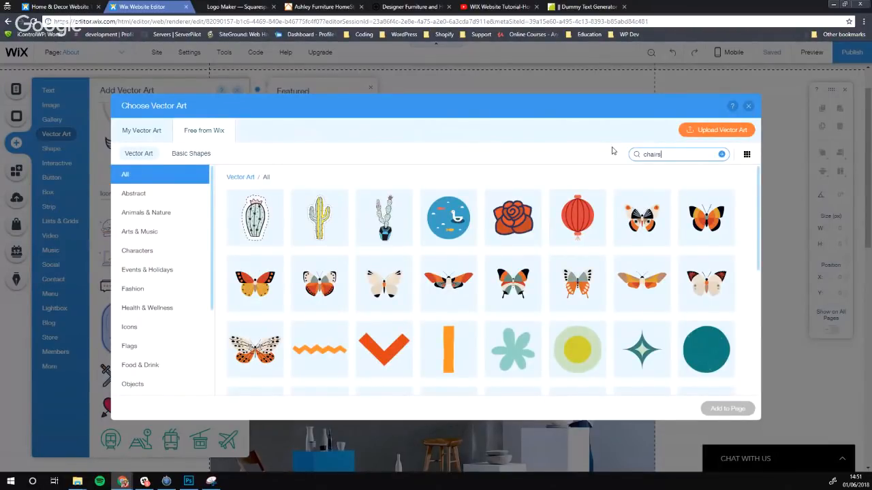
{"action": "key", "text": "Return"}
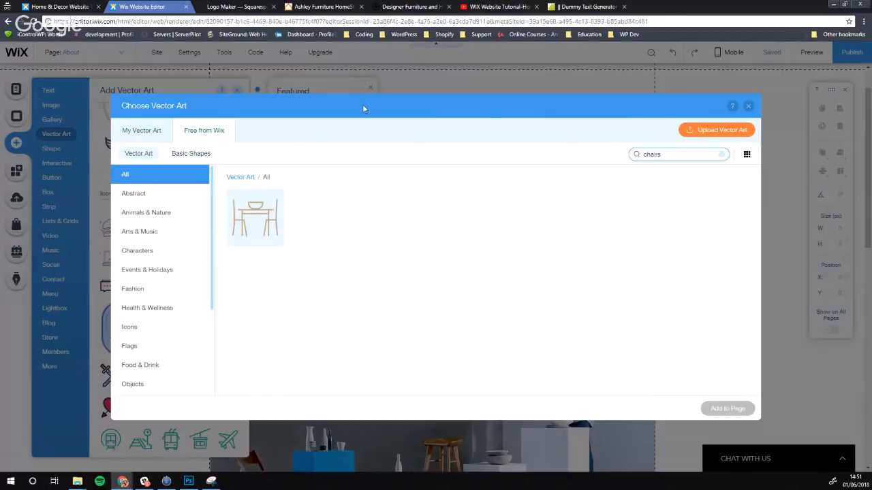
{"action": "left_click", "coordinate": [255, 216]}
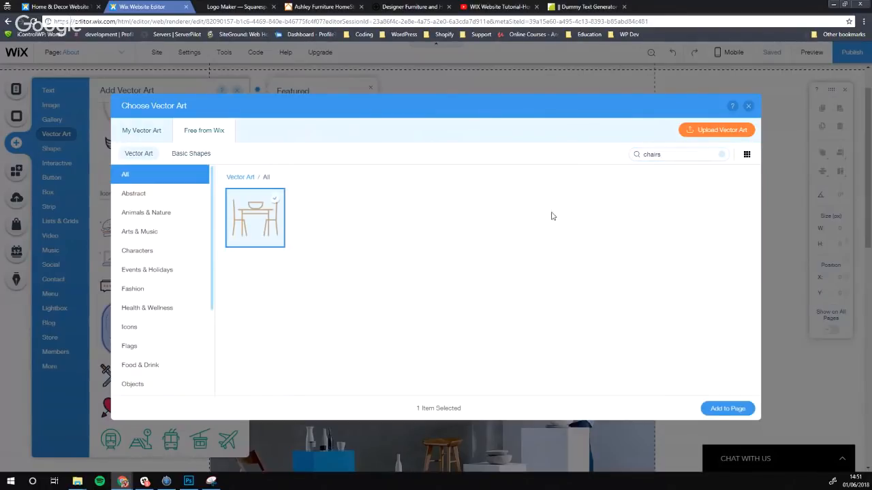
{"action": "left_click", "coordinate": [726, 408]}
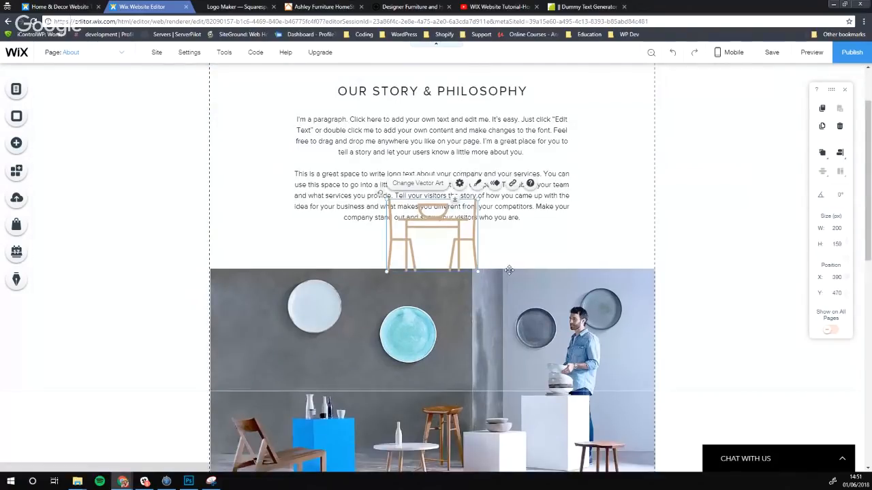
Enlarge the table-and-chairs art and move it below the story text
{"action": "scroll", "coordinate": [436, 191], "scroll_direction": "down", "scroll_amount": 1}
{"action": "left_click_drag", "start_coordinate": [437, 188], "coordinate": [532, 310]}
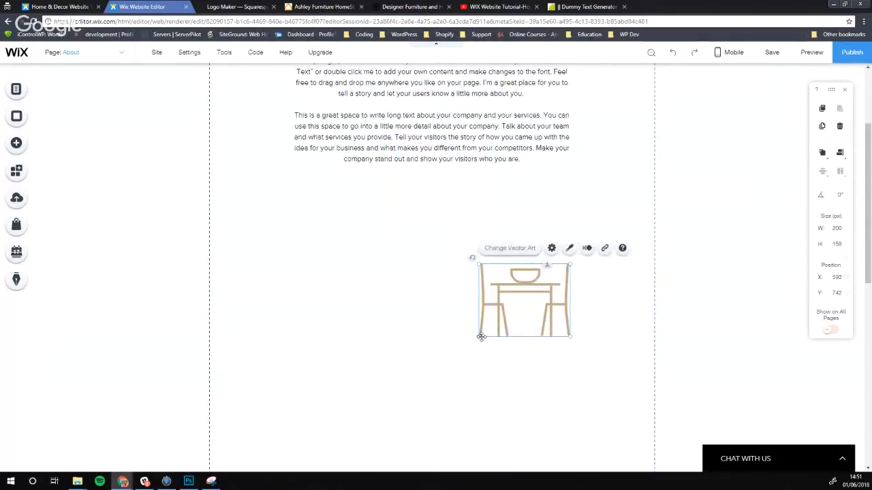
{"action": "left_click_drag", "start_coordinate": [480, 335], "coordinate": [341, 443]}
{"action": "left_click_drag", "start_coordinate": [460, 392], "coordinate": [543, 310]}
Nudge the OUR STORY & PHILOSOPHY heading and paragraphs up and fine-tune the art's position
{"action": "scroll", "coordinate": [304, 299], "scroll_direction": "up", "scroll_amount": 2}
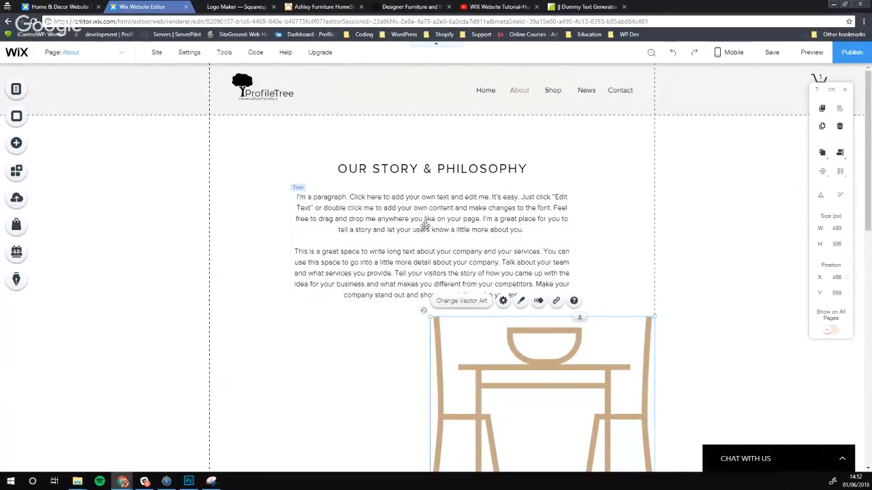
{"action": "left_click_drag", "start_coordinate": [425, 168], "coordinate": [425, 151]}
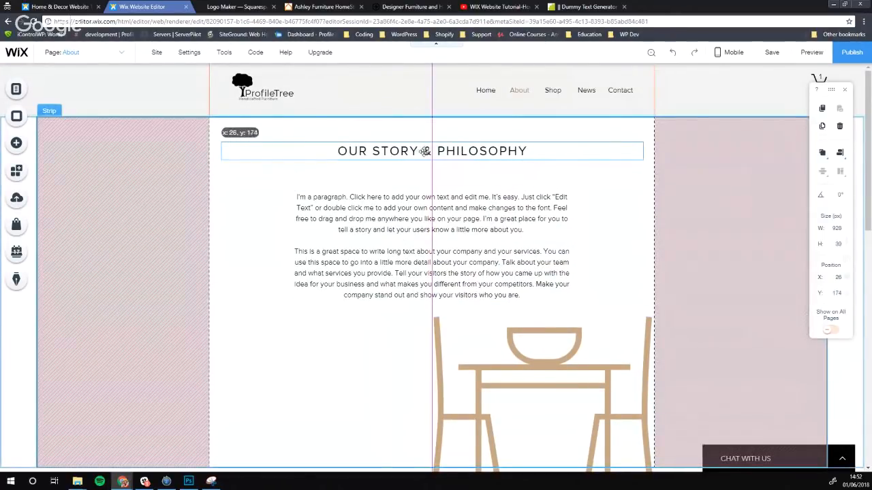
{"action": "left_click_drag", "start_coordinate": [426, 199], "coordinate": [427, 179]}
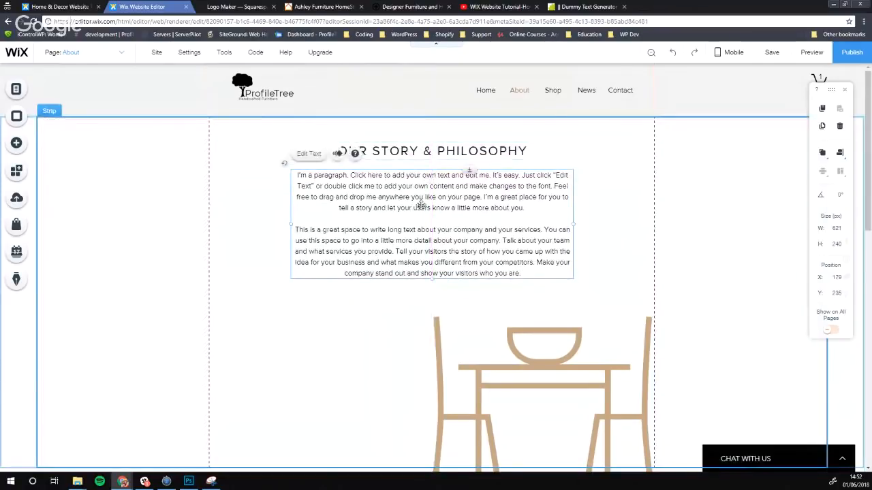
{"action": "scroll", "coordinate": [530, 277], "scroll_direction": "down", "scroll_amount": 2}
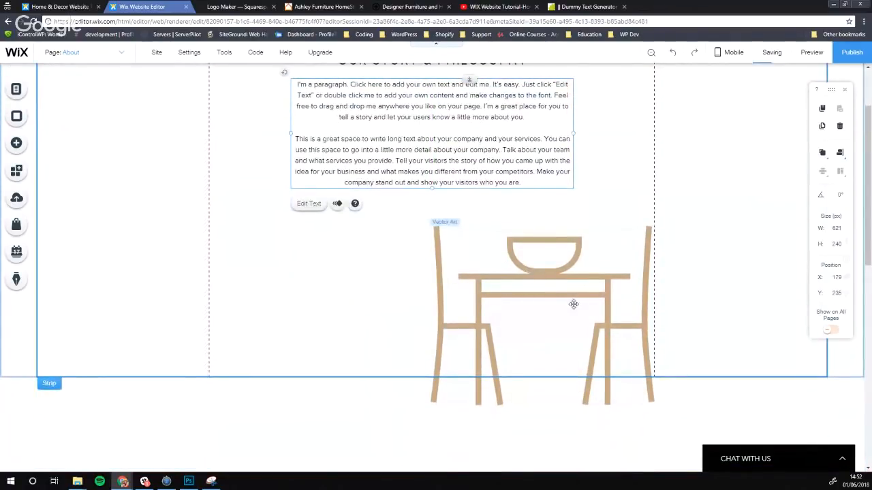
{"action": "left_click_drag", "start_coordinate": [572, 305], "coordinate": [568, 291]}
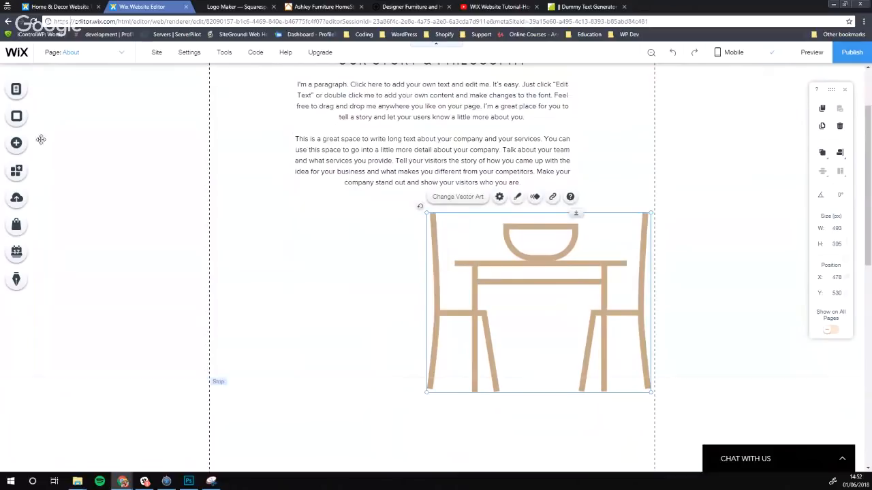
{"action": "left_click", "coordinate": [17, 143]}
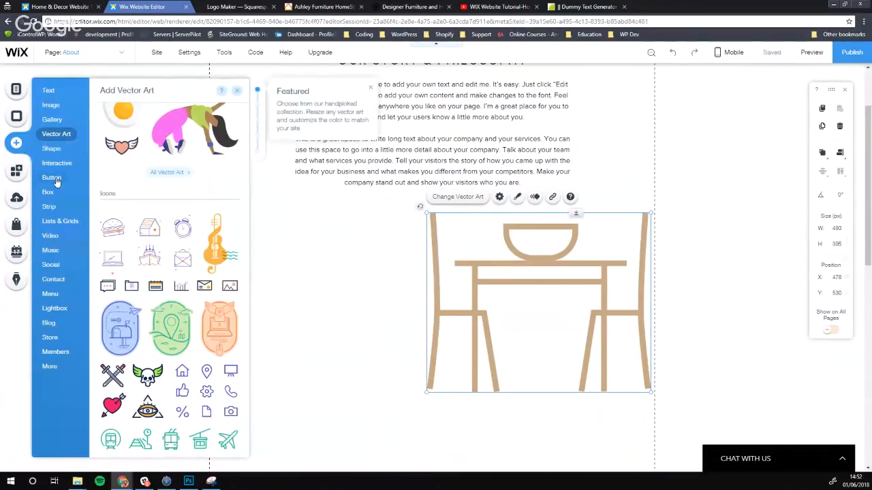
From the Interactive elements, scroll to Box Slideshows and add Portfolio (Catering) to the About page
{"action": "mouse_move", "coordinate": [59, 166]}
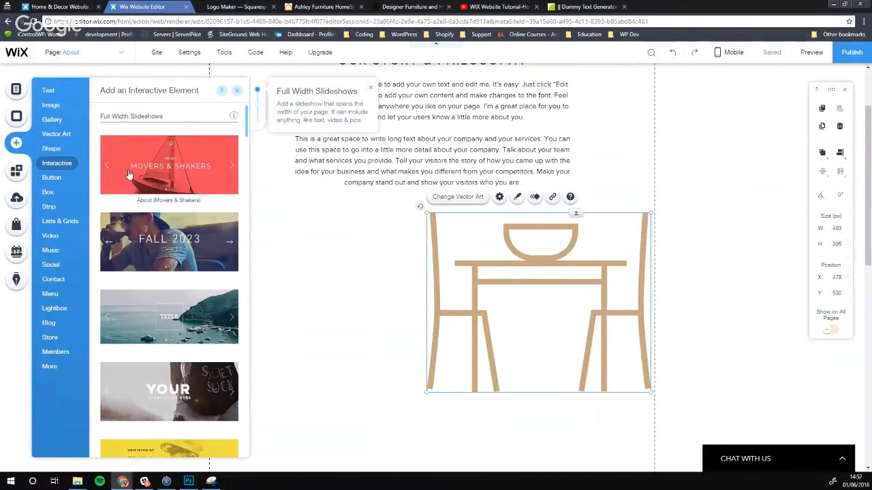
{"action": "scroll", "coordinate": [162, 185], "scroll_direction": "down", "scroll_amount": 4}
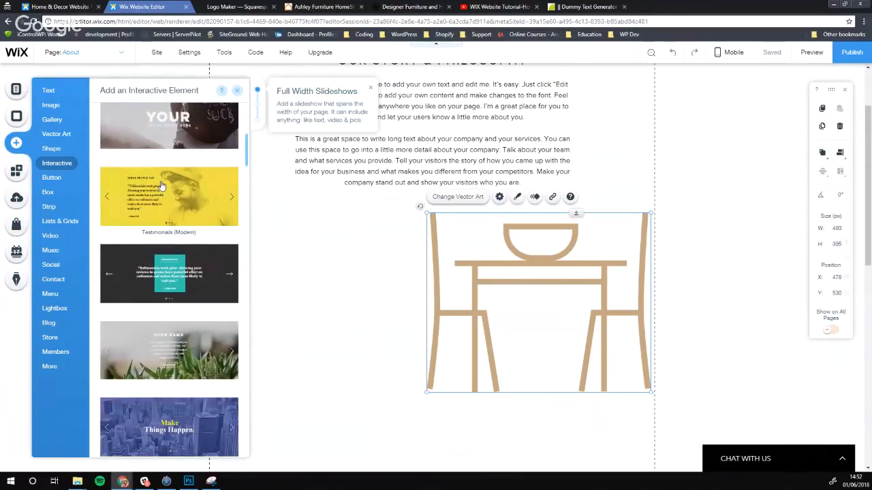
{"action": "scroll", "coordinate": [162, 191], "scroll_direction": "down", "scroll_amount": 1}
{"action": "scroll", "coordinate": [163, 198], "scroll_direction": "down", "scroll_amount": 3}
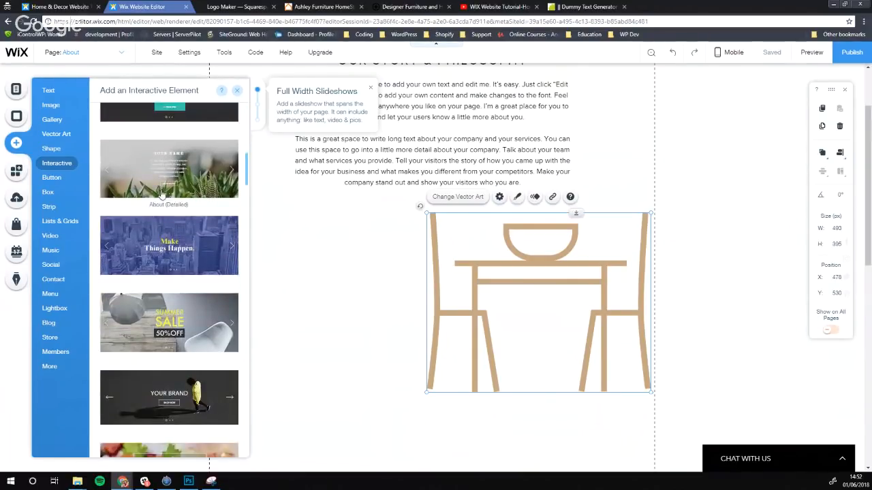
{"action": "scroll", "coordinate": [178, 223], "scroll_direction": "down", "scroll_amount": 3}
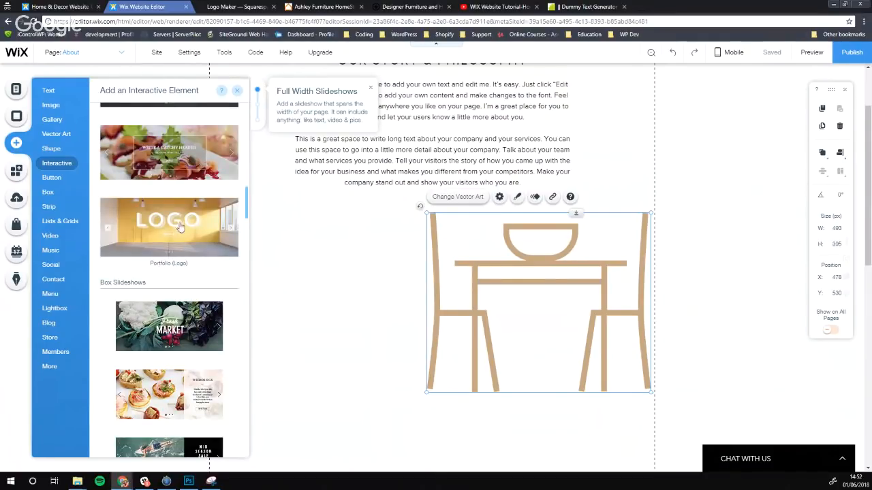
{"action": "scroll", "coordinate": [178, 223], "scroll_direction": "down", "scroll_amount": 3}
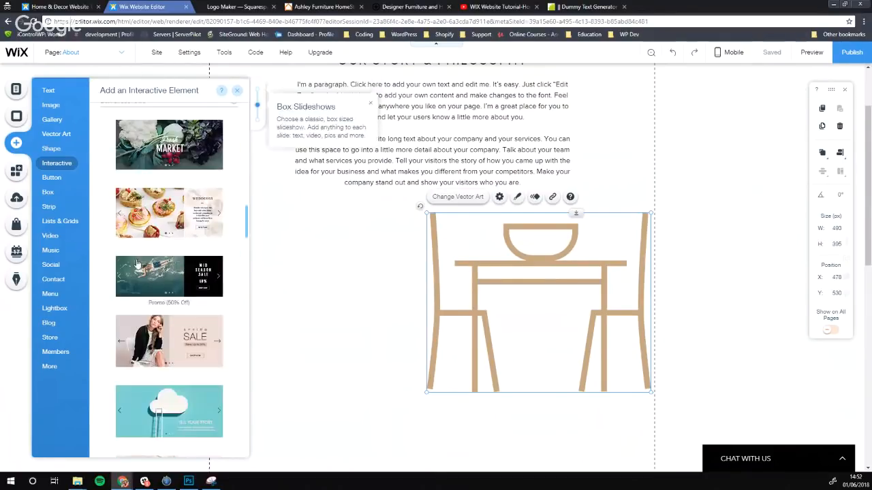
{"action": "left_click", "coordinate": [169, 217]}
Delete the table-and-chairs art and move the story paragraphs below the slideshow
{"action": "left_click_drag", "start_coordinate": [466, 390], "coordinate": [458, 425]}
{"action": "key", "text": "Delete"}
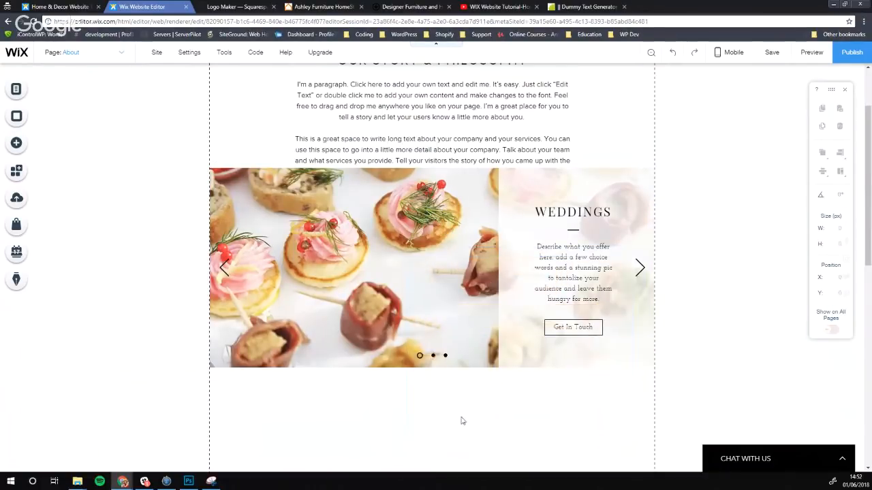
{"action": "scroll", "coordinate": [406, 301], "scroll_direction": "up", "scroll_amount": 2}
{"action": "left_click_drag", "start_coordinate": [407, 203], "coordinate": [409, 325]}
Push the Weddings slideshow strip to the top of the page and open its box design options
{"action": "scroll", "coordinate": [408, 325], "scroll_direction": "up", "scroll_amount": 2}
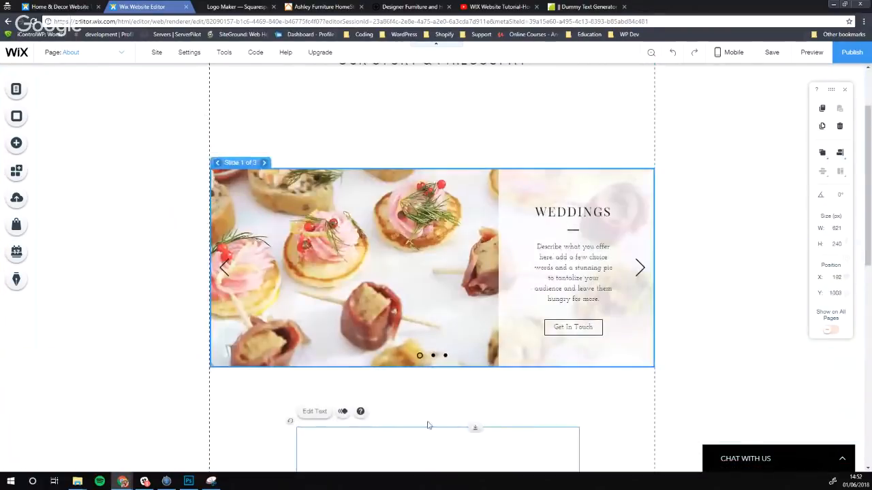
{"action": "left_click", "coordinate": [400, 265]}
{"action": "left_click_drag", "start_coordinate": [400, 265], "coordinate": [400, 218]}
{"action": "scroll", "coordinate": [401, 225], "scroll_direction": "up", "scroll_amount": 2}
{"action": "left_click_drag", "start_coordinate": [409, 304], "coordinate": [437, 239]}
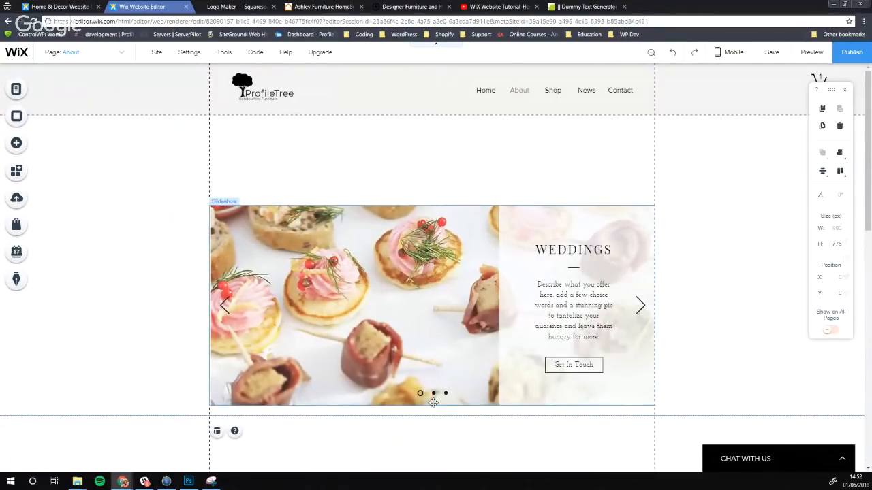
{"action": "scroll", "coordinate": [408, 320], "scroll_direction": "down", "scroll_amount": 5}
{"action": "scroll", "coordinate": [407, 321], "scroll_direction": "up", "scroll_amount": 4}
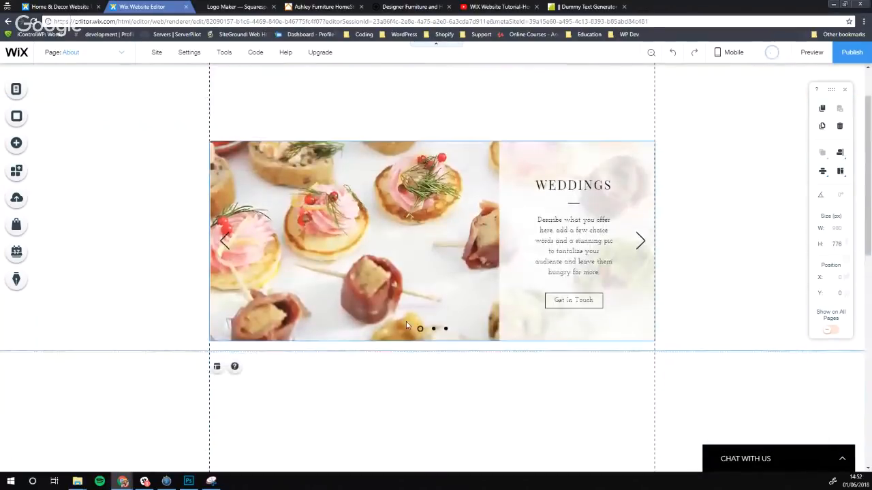
{"action": "scroll", "coordinate": [407, 326], "scroll_direction": "up", "scroll_amount": 1}
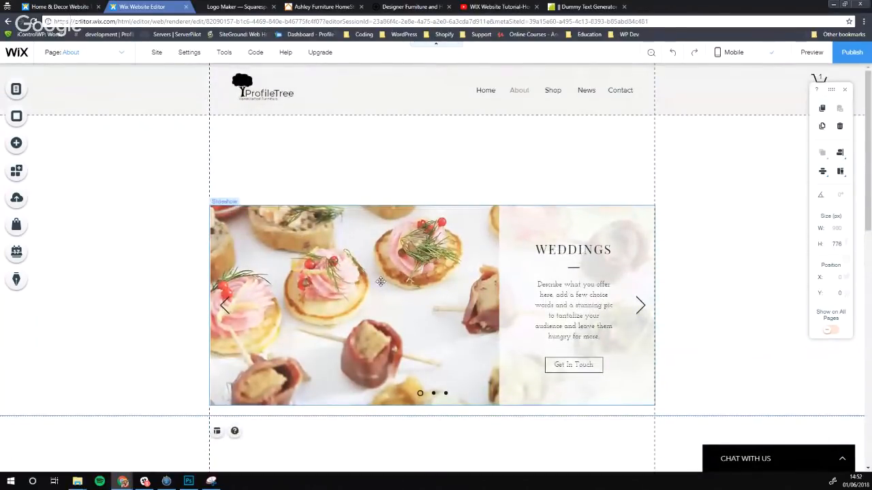
{"action": "left_click", "coordinate": [545, 265]}
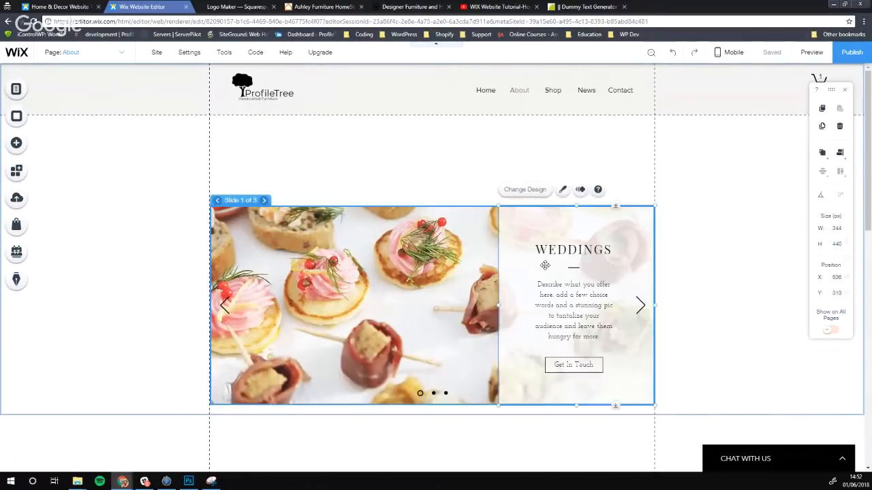
{"action": "left_click", "coordinate": [533, 192]}
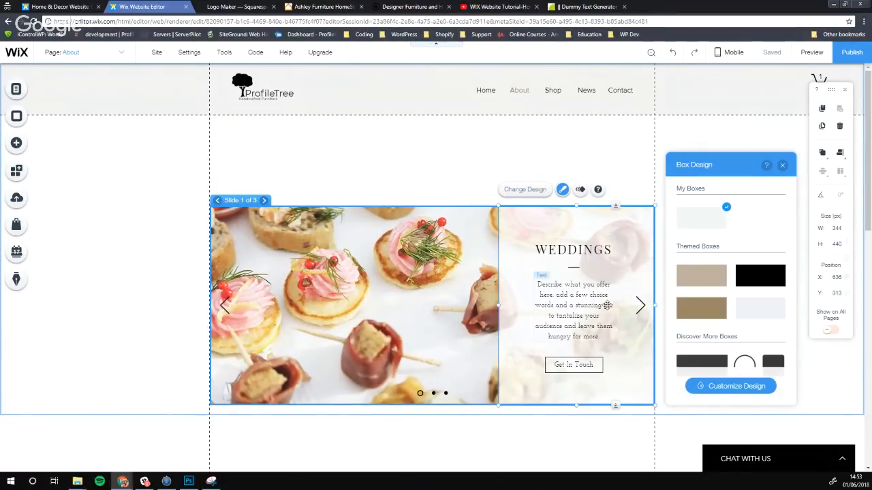
Try the box design presets and fill colour settings, then cancel the custom colour and close the panel
{"action": "left_click", "coordinate": [732, 386]}
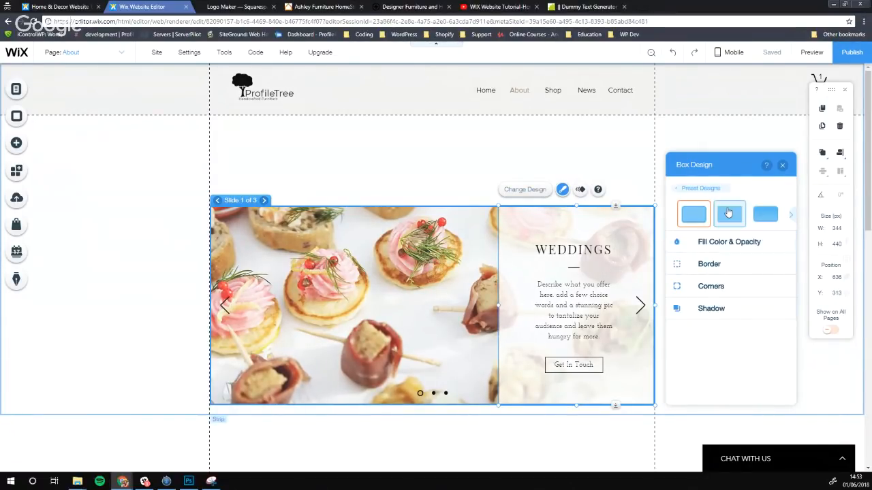
{"action": "left_click", "coordinate": [728, 214]}
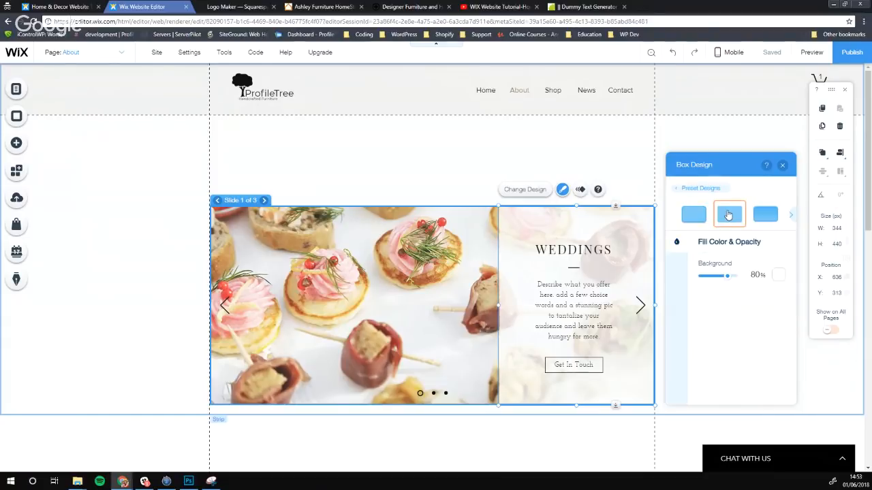
{"action": "left_click", "coordinate": [684, 191]}
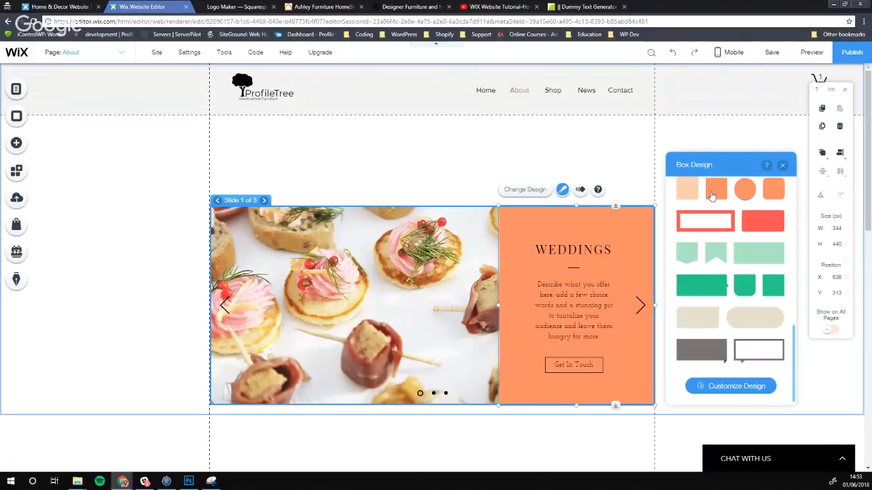
{"action": "left_click", "coordinate": [709, 386]}
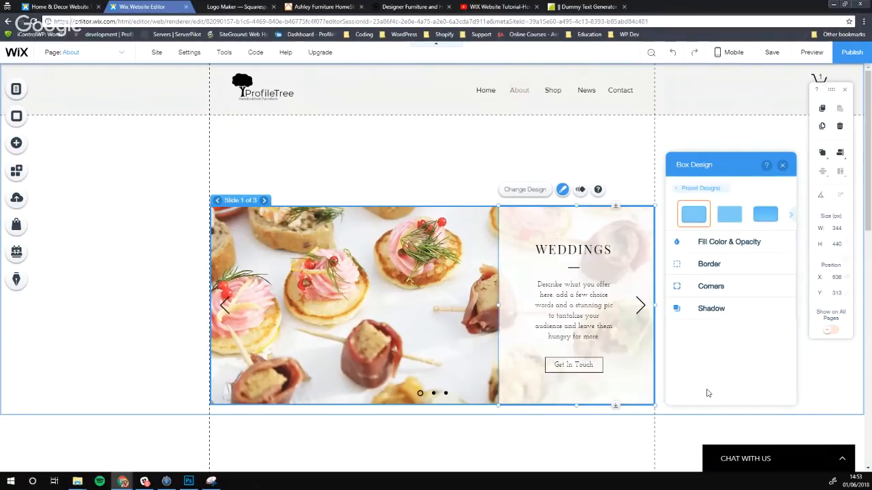
{"action": "left_click", "coordinate": [720, 243]}
{"action": "left_click", "coordinate": [771, 276]}
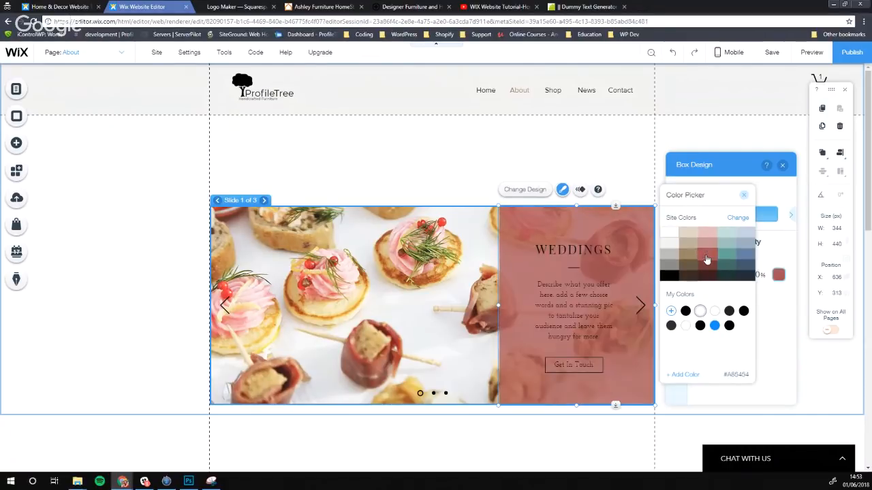
{"action": "left_click", "coordinate": [671, 311]}
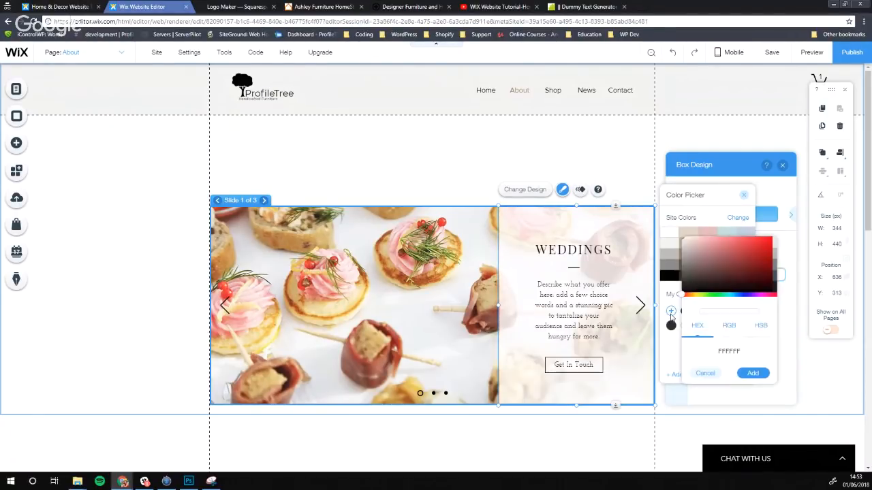
{"action": "left_click", "coordinate": [707, 382]}
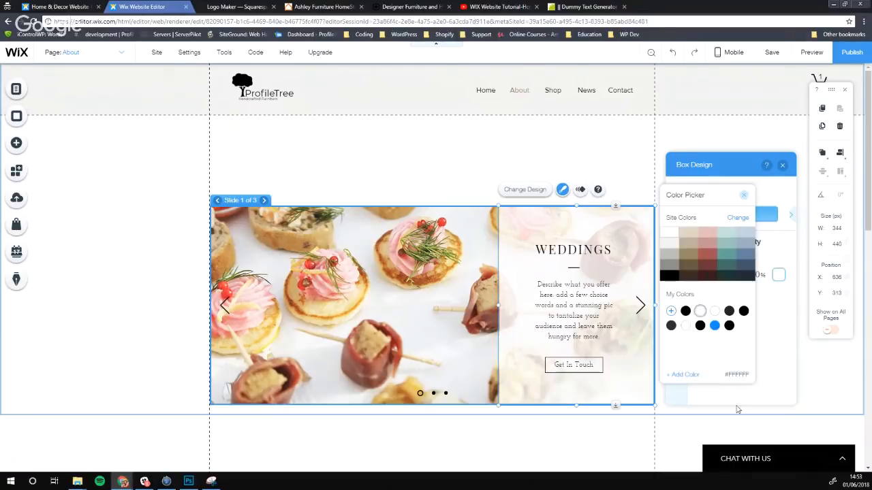
{"action": "left_click", "coordinate": [733, 396]}
{"action": "left_click", "coordinate": [782, 165]}
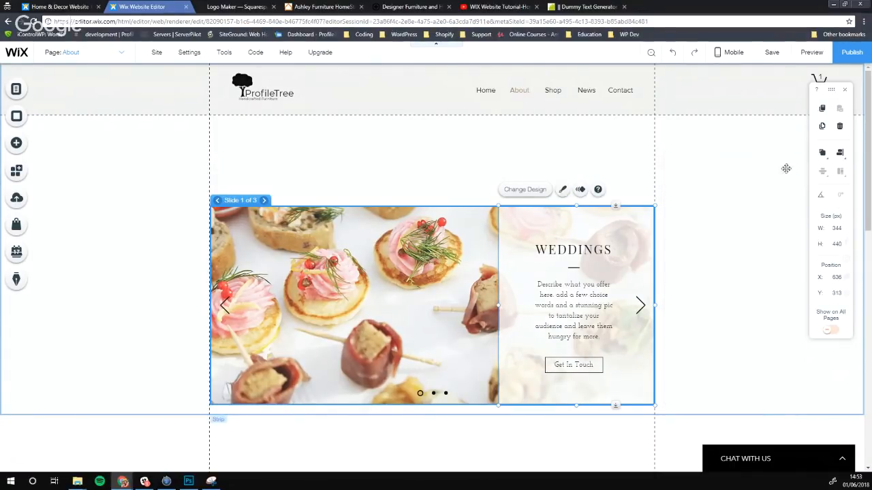
Delete the Weddings slideshow, leaving the blank strip selected
{"action": "left_click", "coordinate": [519, 286]}
{"action": "key", "text": "Delete"}
{"action": "left_click", "coordinate": [480, 241]}
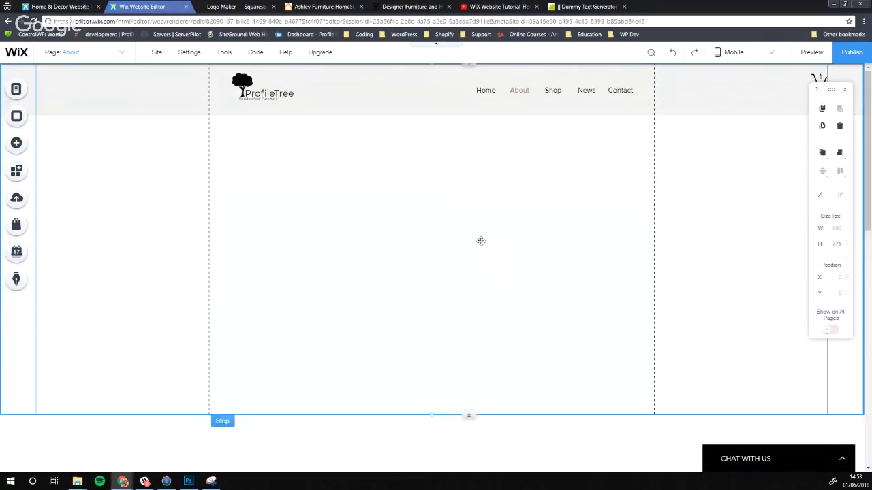
Drag the blank strip's bottom edge upward so it sits as a shorter band under the header
{"action": "scroll", "coordinate": [467, 253], "scroll_direction": "down", "scroll_amount": 2}
{"action": "left_click_drag", "start_coordinate": [468, 280], "coordinate": [469, 206]}
{"action": "left_click", "coordinate": [422, 274]}
{"action": "scroll", "coordinate": [418, 291], "scroll_direction": "down", "scroll_amount": 2}
{"action": "left_click", "coordinate": [414, 348]}
{"action": "scroll", "coordinate": [413, 340], "scroll_direction": "down", "scroll_amount": 3}
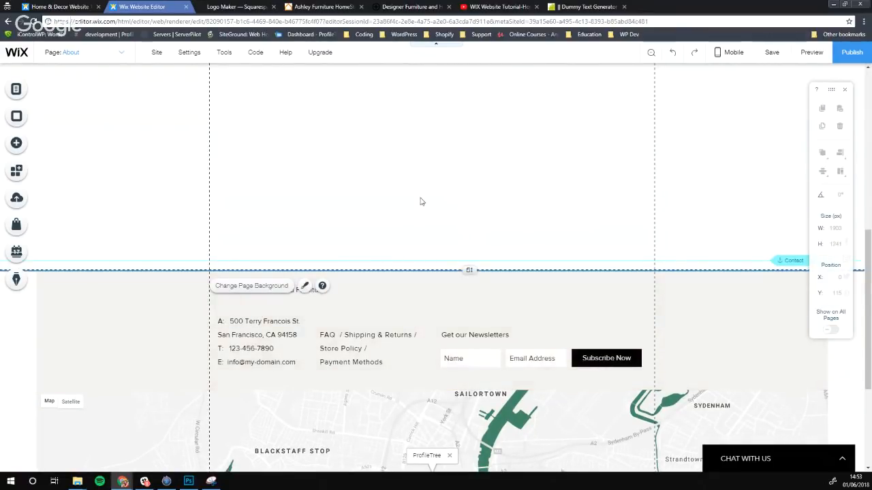
{"action": "scroll", "coordinate": [421, 199], "scroll_direction": "up", "scroll_amount": 1}
{"action": "scroll", "coordinate": [420, 199], "scroll_direction": "up", "scroll_amount": 5}
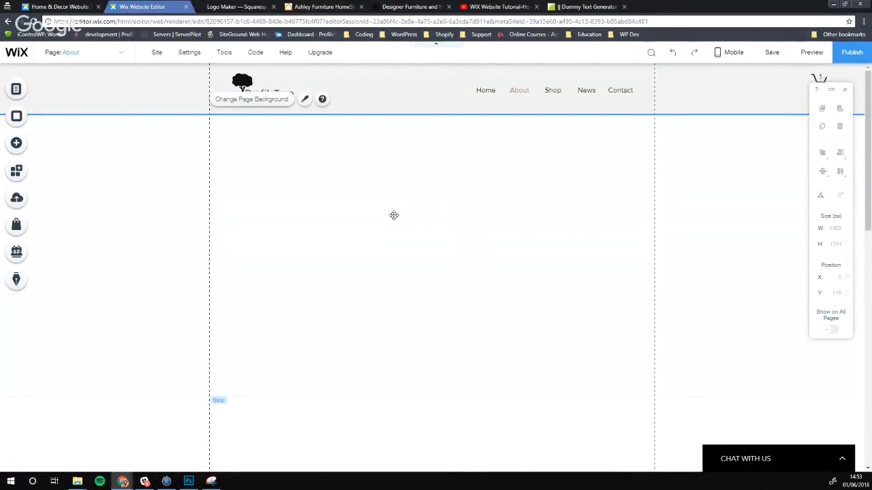
{"action": "scroll", "coordinate": [393, 216], "scroll_direction": "down", "scroll_amount": 1}
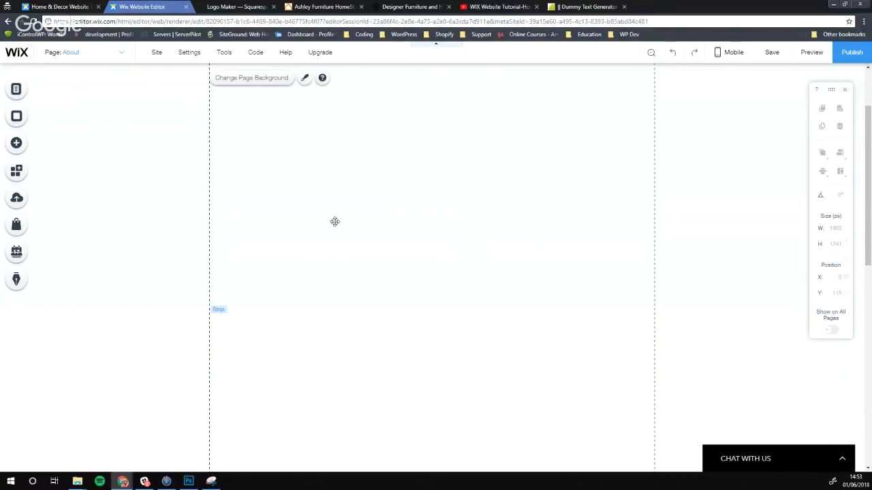
{"action": "scroll", "coordinate": [351, 223], "scroll_direction": "up", "scroll_amount": 1}
{"action": "scroll", "coordinate": [369, 230], "scroll_direction": "down", "scroll_amount": 1}
{"action": "scroll", "coordinate": [361, 231], "scroll_direction": "up", "scroll_amount": 1}
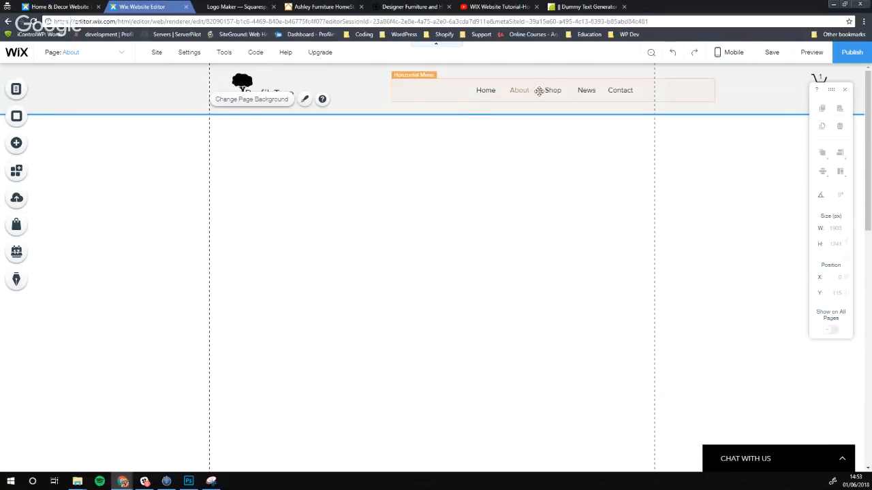
Open the store dashboard via My Store and Manage Your Store
{"action": "left_click", "coordinate": [16, 232]}
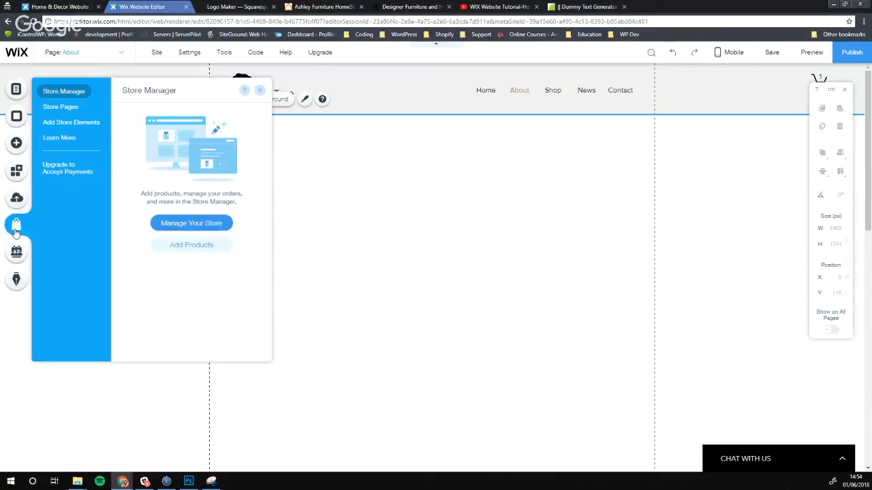
{"action": "left_click", "coordinate": [195, 222]}
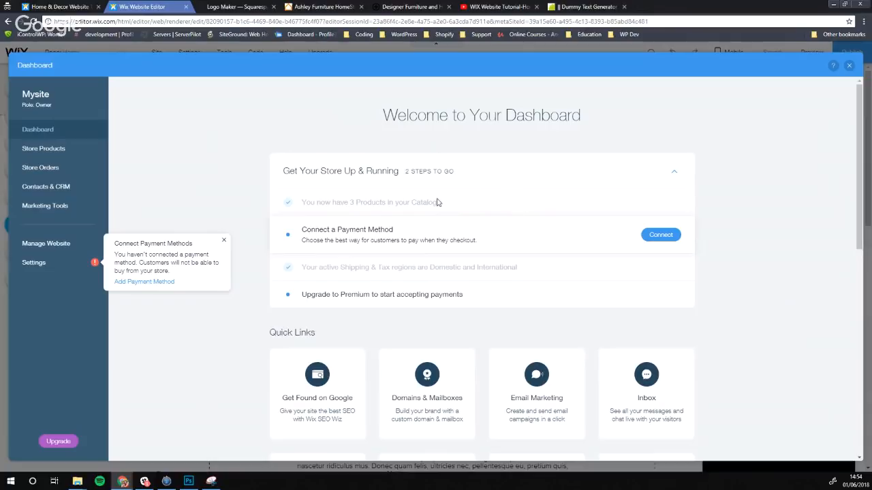
Connect PayPal alongside Credit/Debit Cards, leave the business country unchanged, and close the Dashboard
{"action": "left_click", "coordinate": [647, 235]}
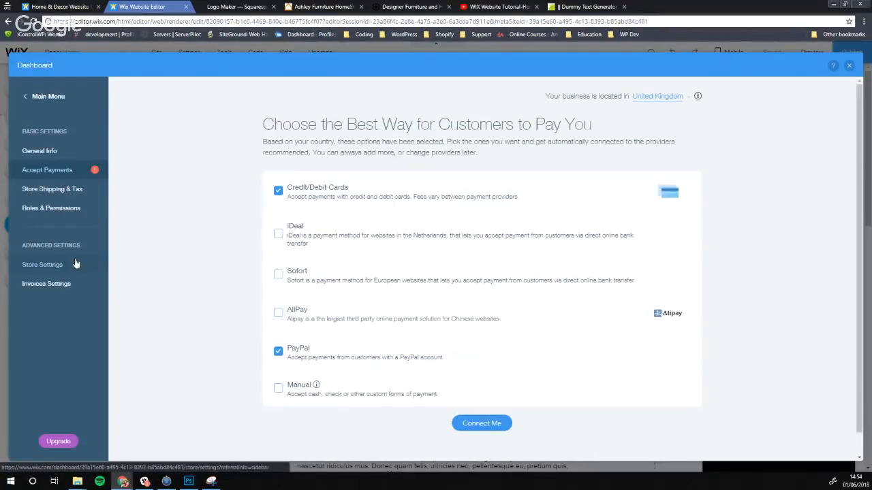
{"action": "left_click", "coordinate": [352, 363]}
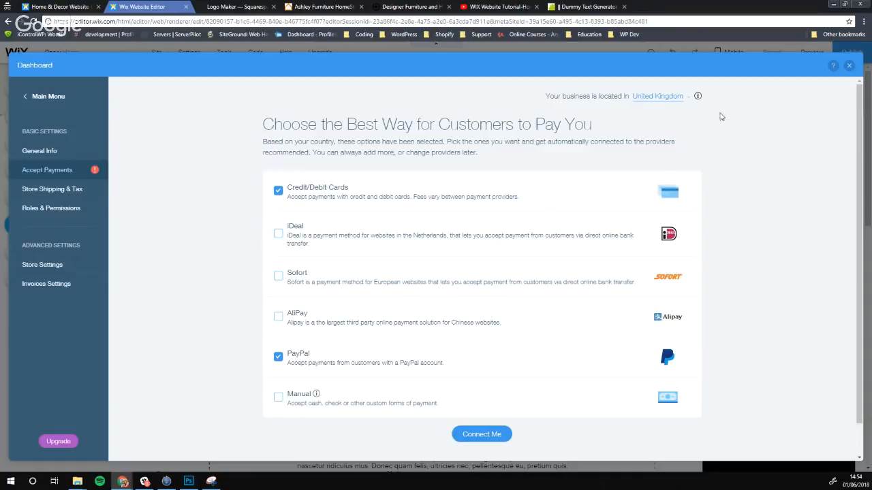
{"action": "left_click", "coordinate": [681, 97]}
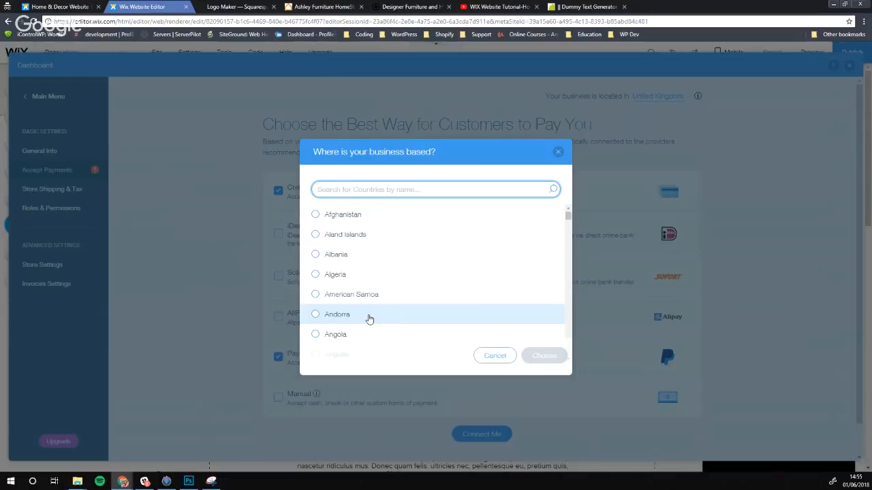
{"action": "left_click", "coordinate": [494, 356]}
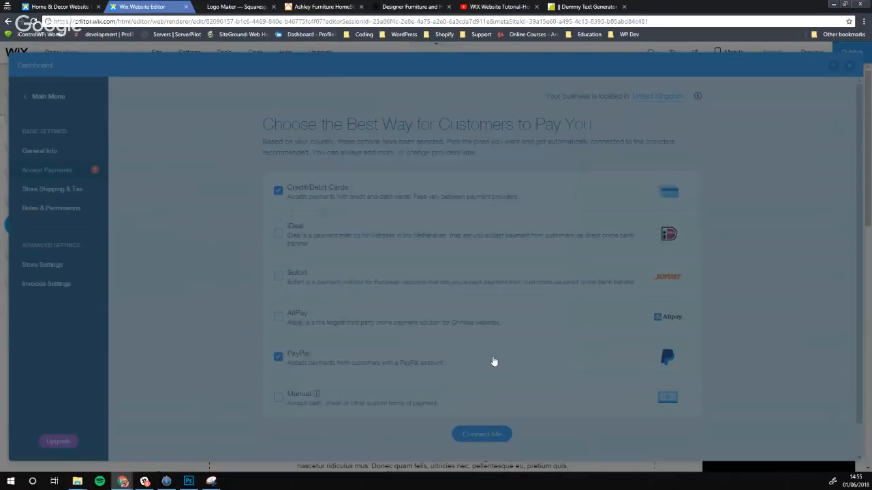
{"action": "left_click", "coordinate": [849, 65]}
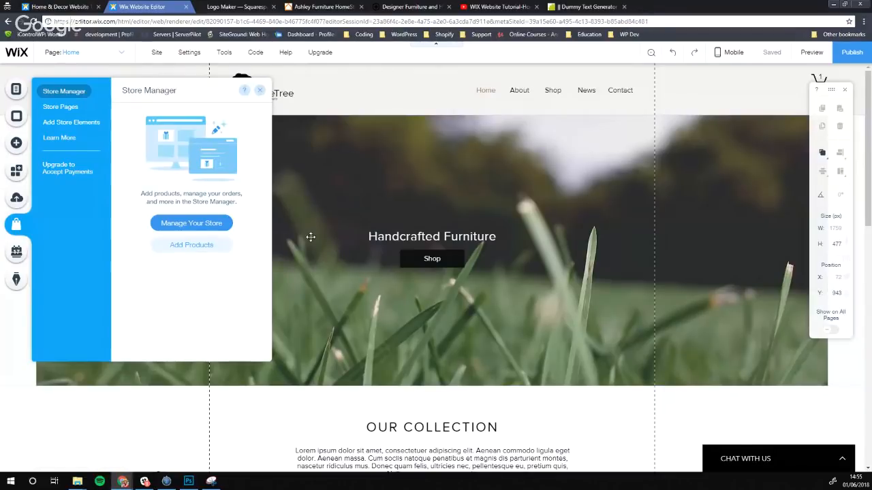
Close Store Manager and switch to the About page
{"action": "left_click", "coordinate": [260, 89]}
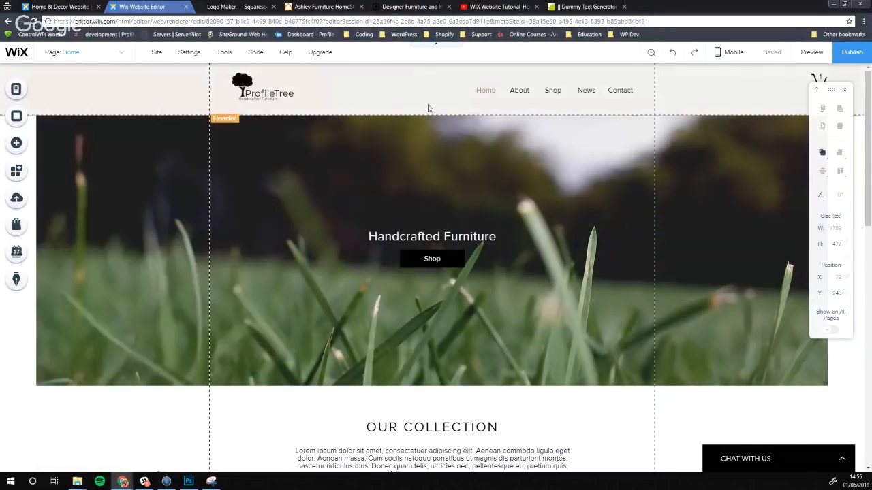
{"action": "left_click", "coordinate": [82, 54]}
{"action": "left_click", "coordinate": [55, 101]}
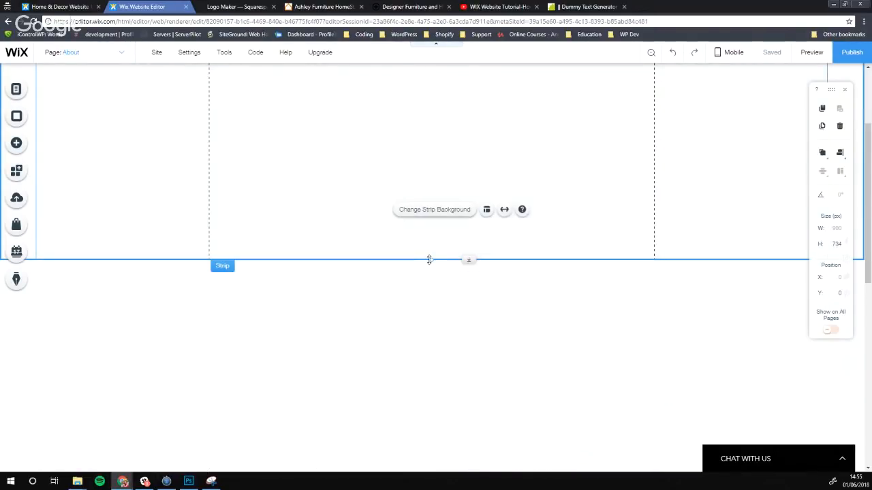
Drag the top strip's bottom edge up to shrink it
{"action": "left_click_drag", "start_coordinate": [427, 259], "coordinate": [419, 141]}
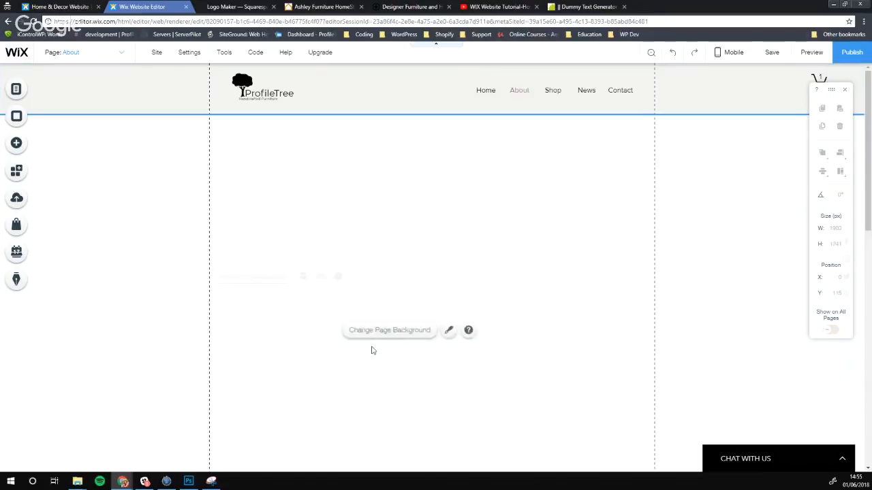
{"action": "scroll", "coordinate": [373, 350], "scroll_direction": "down", "scroll_amount": 5}
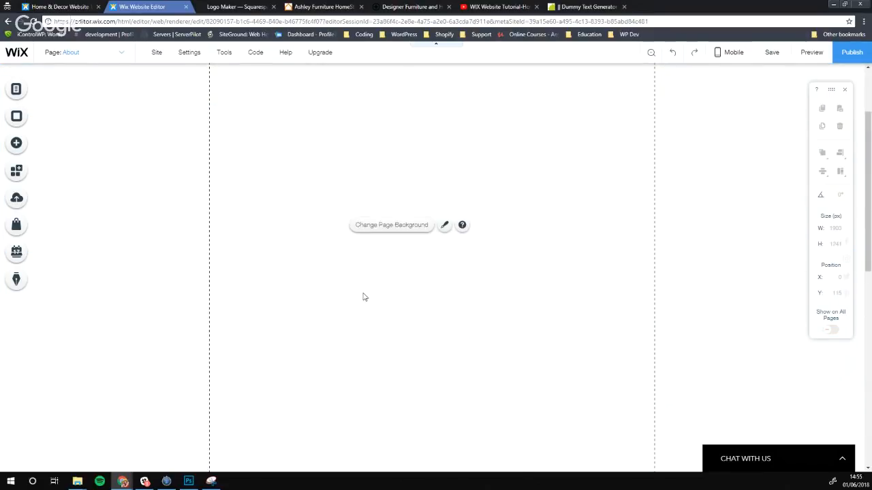
{"action": "scroll", "coordinate": [433, 207], "scroll_direction": "up", "scroll_amount": 10}
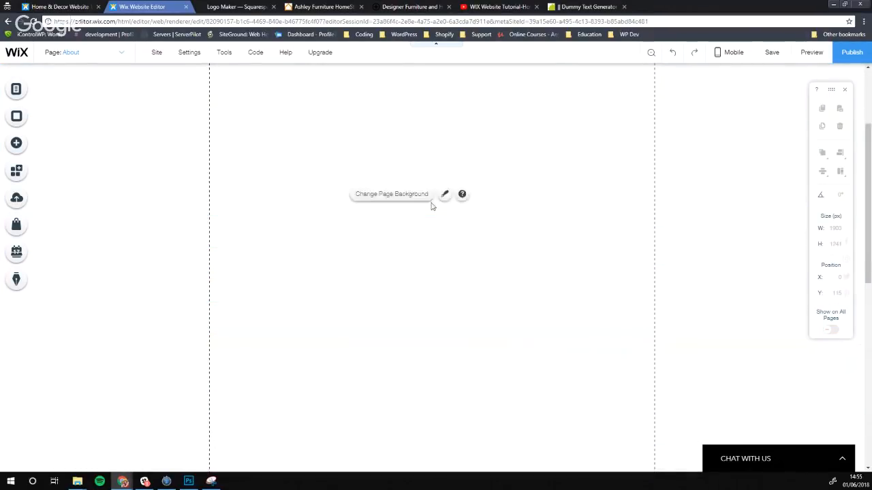
{"action": "scroll", "coordinate": [429, 213], "scroll_direction": "down", "scroll_amount": 3}
{"action": "scroll", "coordinate": [429, 215], "scroll_direction": "up", "scroll_amount": 1}
{"action": "scroll", "coordinate": [428, 217], "scroll_direction": "down", "scroll_amount": 2}
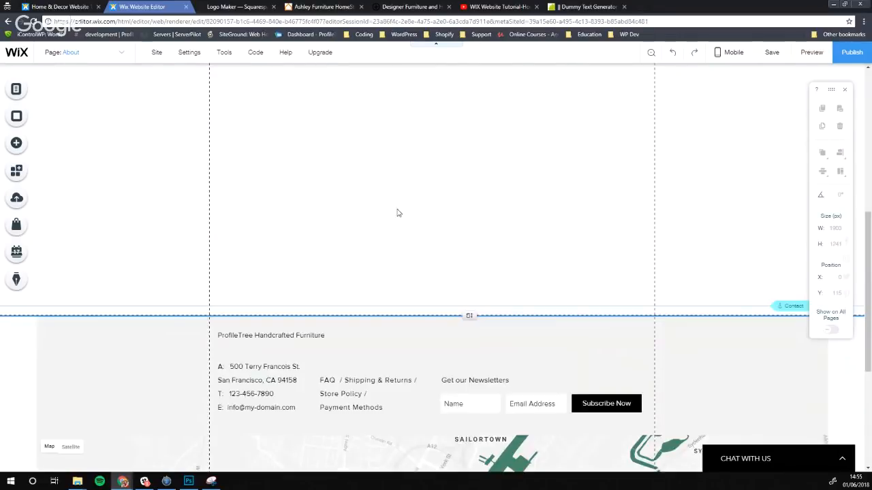
{"action": "scroll", "coordinate": [397, 210], "scroll_direction": "up", "scroll_amount": 3}
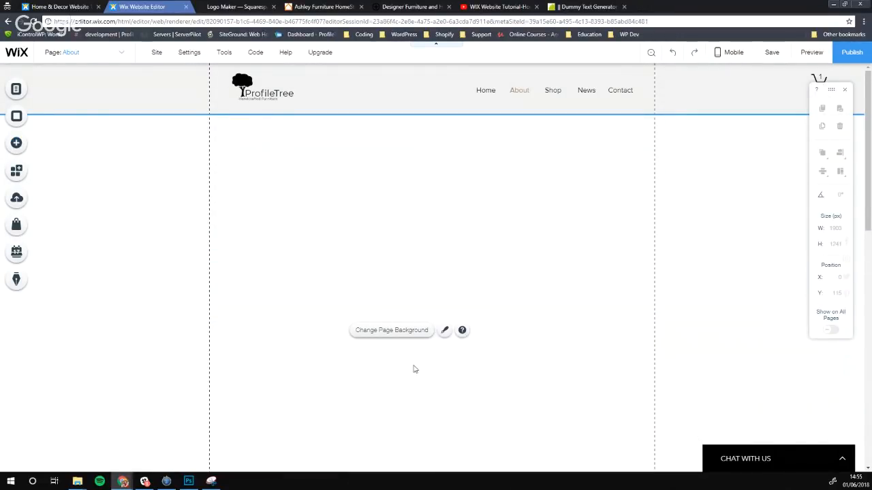
Stretch the top strip taller, then shrink it back down to a short band
{"action": "left_click", "coordinate": [334, 189]}
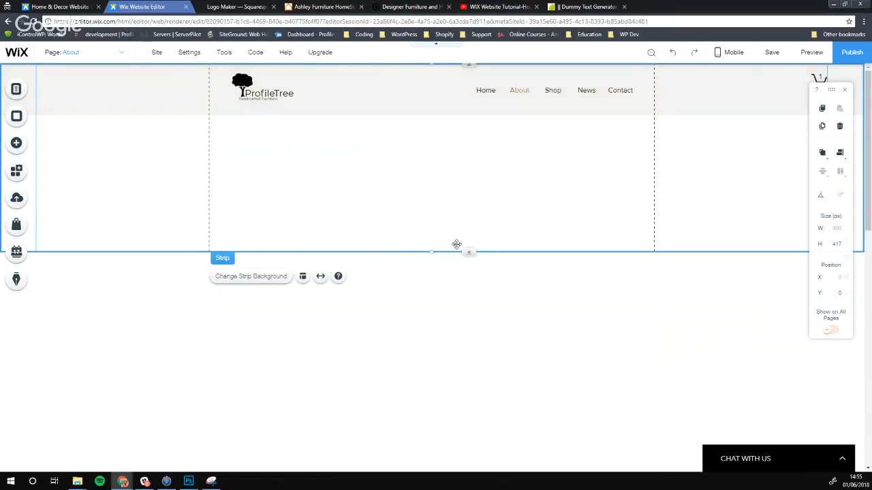
{"action": "left_click_drag", "start_coordinate": [432, 253], "coordinate": [383, 397]}
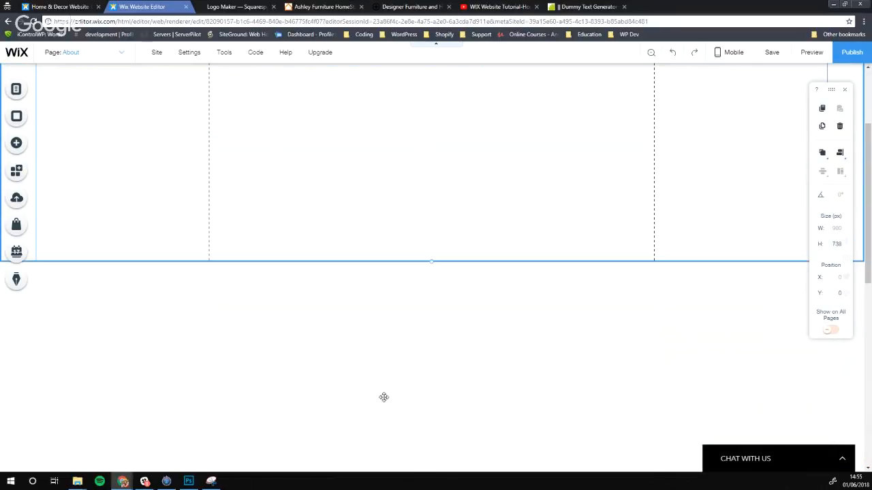
{"action": "scroll", "coordinate": [386, 392], "scroll_direction": "down", "scroll_amount": 3}
{"action": "left_click_drag", "start_coordinate": [430, 122], "coordinate": [428, 400]}
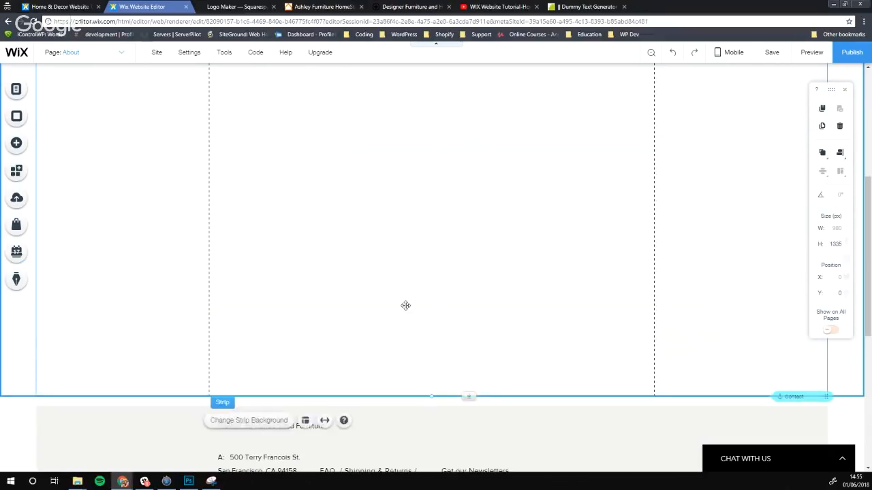
{"action": "scroll", "coordinate": [404, 299], "scroll_direction": "up", "scroll_amount": 8}
{"action": "scroll", "coordinate": [395, 183], "scroll_direction": "down", "scroll_amount": 8}
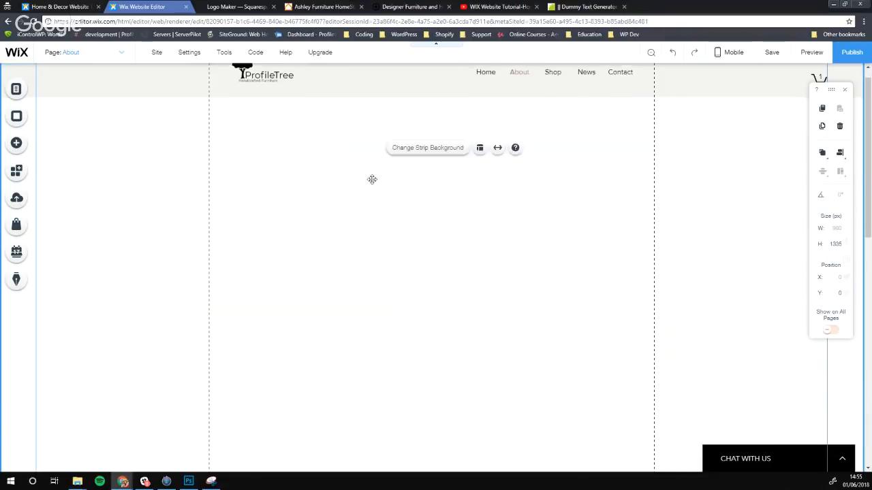
{"action": "left_click_drag", "start_coordinate": [432, 349], "coordinate": [456, 100]}
{"action": "scroll", "coordinate": [457, 134], "scroll_direction": "up", "scroll_amount": 3}
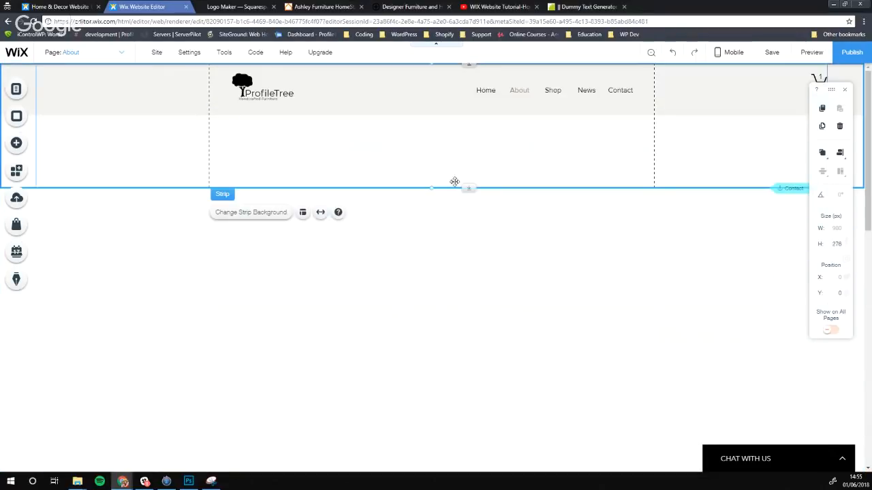
{"action": "left_click_drag", "start_coordinate": [469, 189], "coordinate": [469, 118]}
{"action": "left_click", "coordinate": [450, 90]}
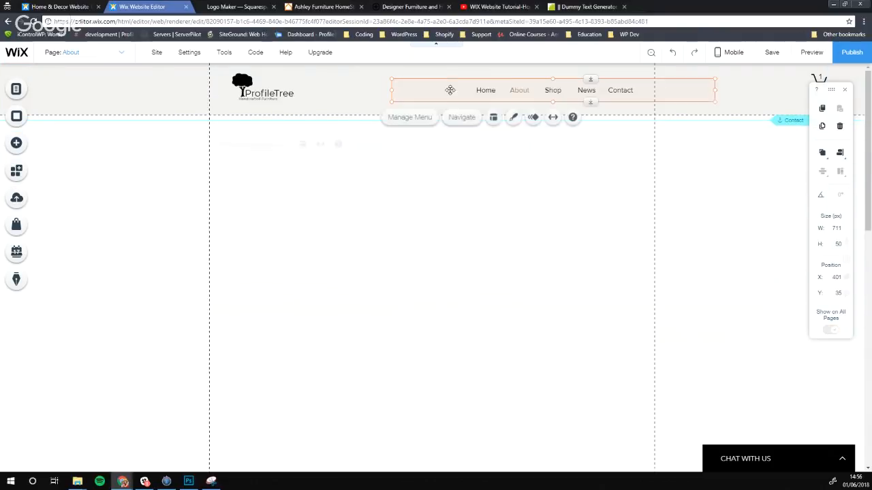
{"action": "left_click", "coordinate": [424, 156]}
{"action": "left_click", "coordinate": [383, 192]}
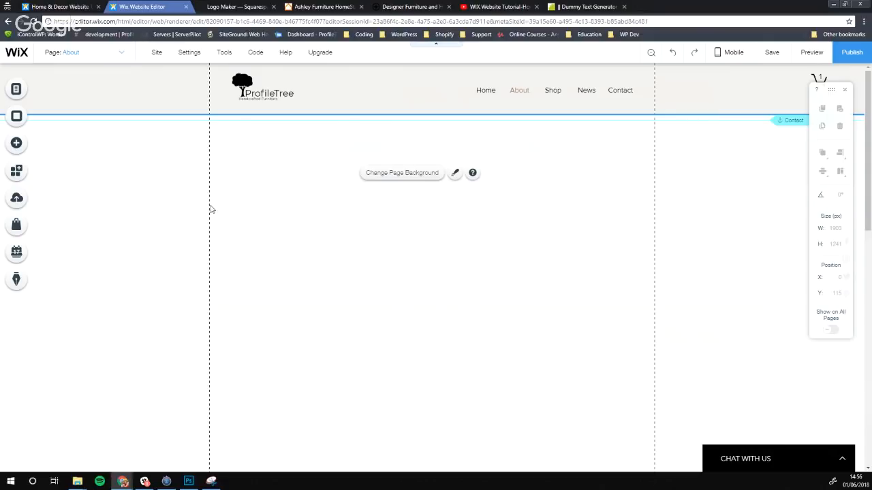
{"action": "left_click", "coordinate": [290, 212]}
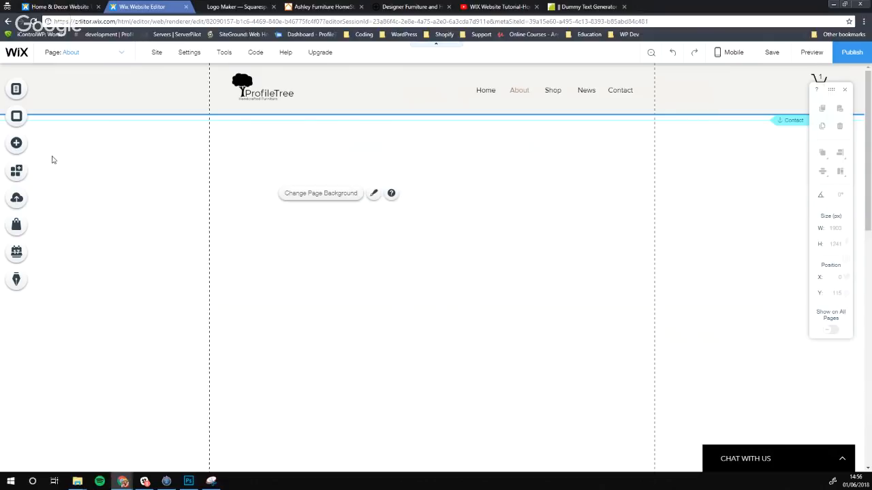
Add a Short & Simple Title text and retype it as 'Based in Belfast'
{"action": "left_click", "coordinate": [16, 142]}
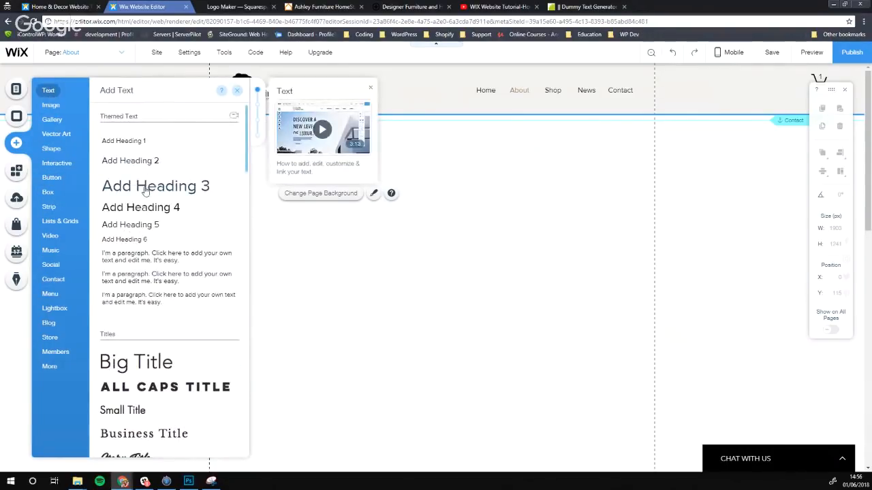
{"action": "scroll", "coordinate": [161, 320], "scroll_direction": "down", "scroll_amount": 2}
{"action": "scroll", "coordinate": [161, 321], "scroll_direction": "down", "scroll_amount": 6}
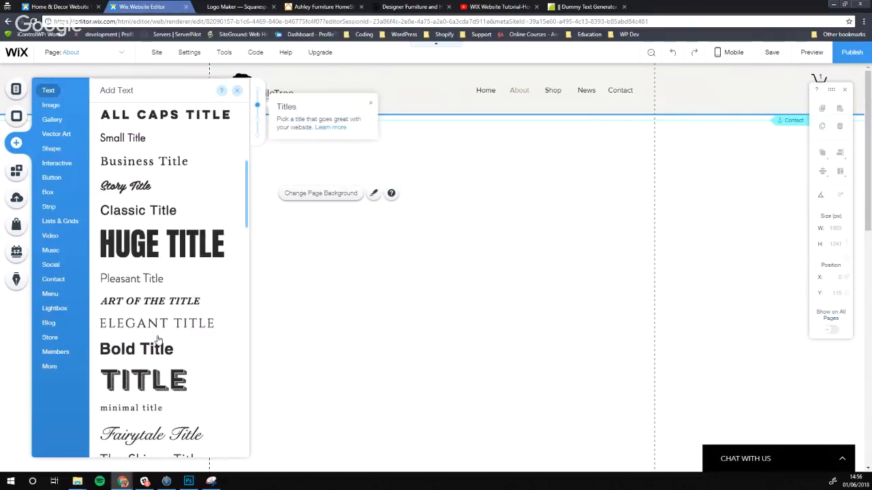
{"action": "scroll", "coordinate": [154, 329], "scroll_direction": "down", "scroll_amount": 2}
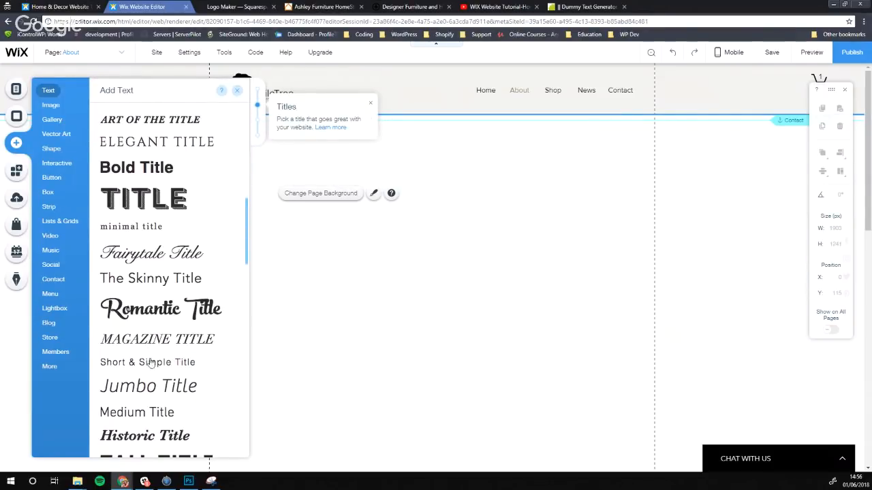
{"action": "left_click", "coordinate": [157, 365]}
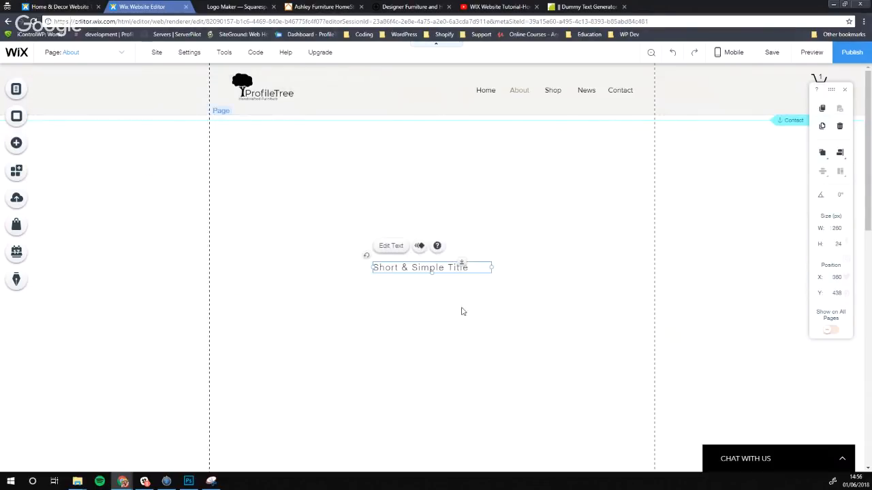
{"action": "double_click", "coordinate": [455, 267]}
{"action": "type", "text": "Based in Belfast"}
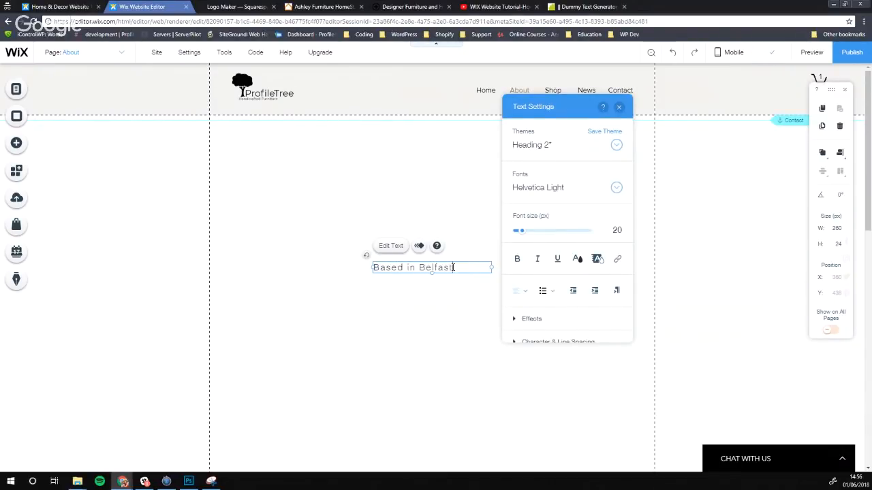
{"action": "left_click", "coordinate": [413, 286]}
Enlarge the heading to 35 px, widen it to one line, and place it top-left under the header
{"action": "left_click", "coordinate": [400, 265]}
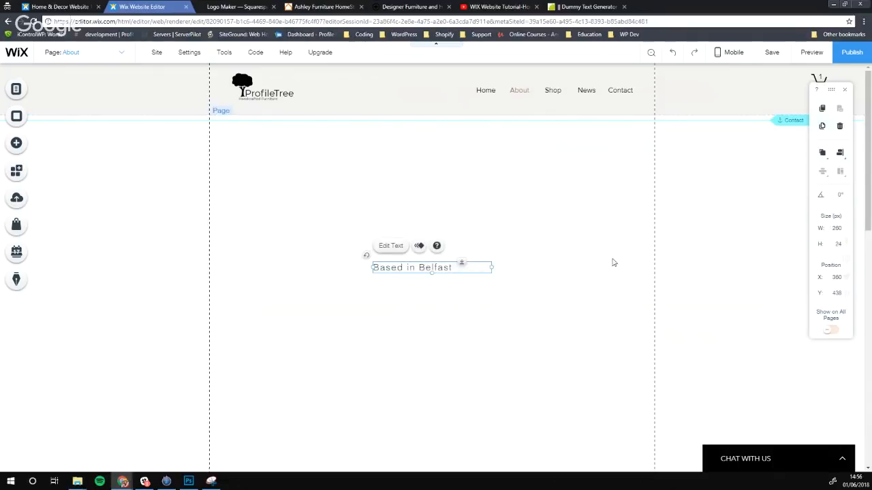
{"action": "double_click", "coordinate": [460, 267]}
{"action": "left_click_drag", "start_coordinate": [521, 232], "coordinate": [528, 233]}
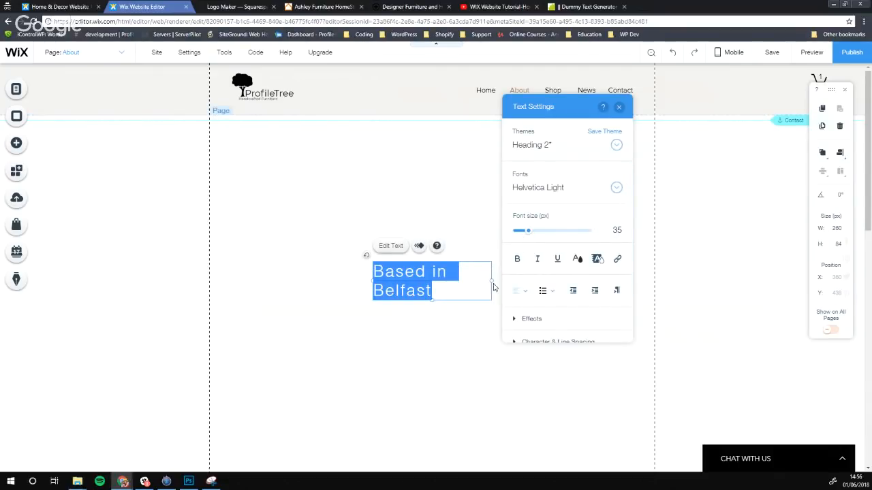
{"action": "left_click_drag", "start_coordinate": [493, 281], "coordinate": [555, 282]}
{"action": "left_click", "coordinate": [518, 292]}
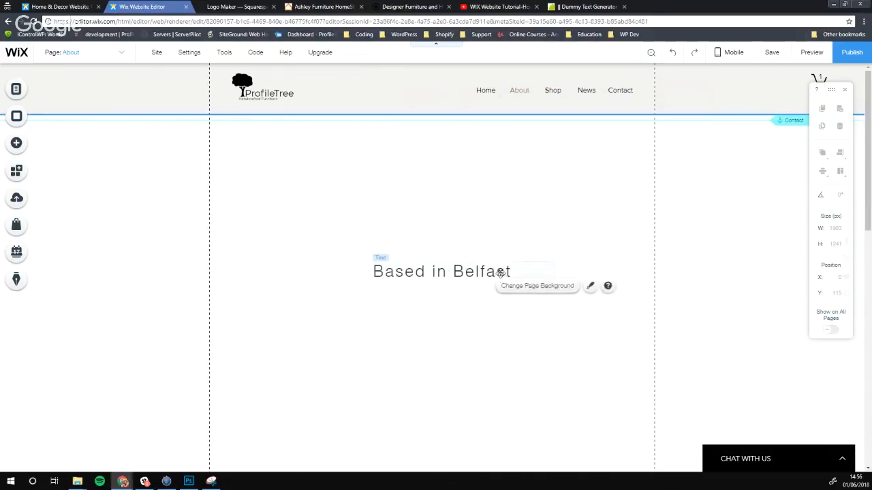
{"action": "left_click_drag", "start_coordinate": [492, 260], "coordinate": [347, 139]}
{"action": "left_click", "coordinate": [377, 181]}
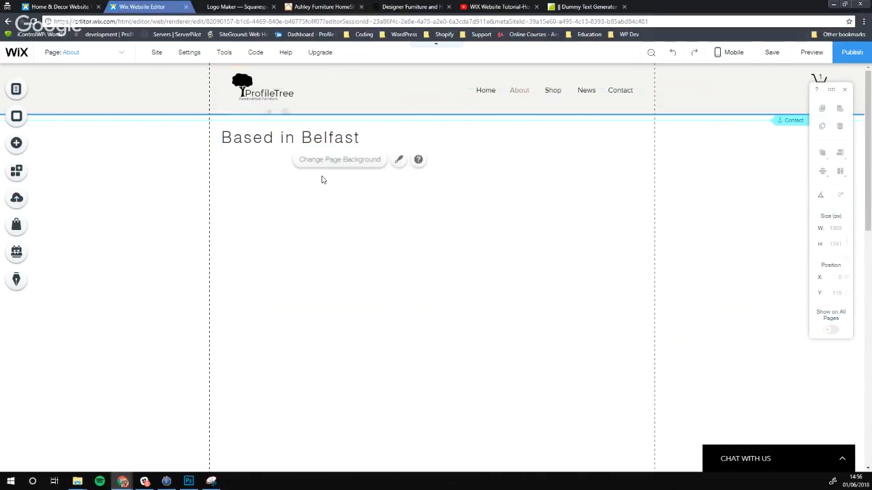
Place the coloured four-tab Lists & Grids repeater on the page and move it just under the heading
{"action": "left_click", "coordinate": [16, 147]}
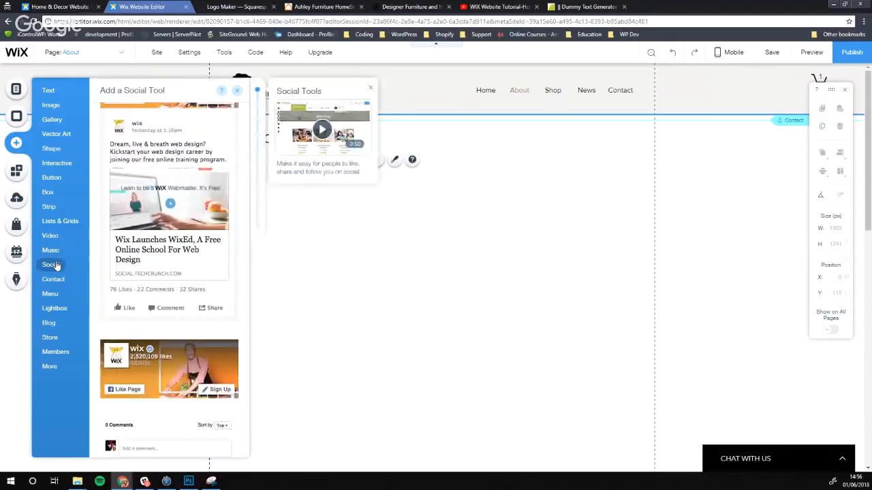
{"action": "left_click", "coordinate": [56, 222]}
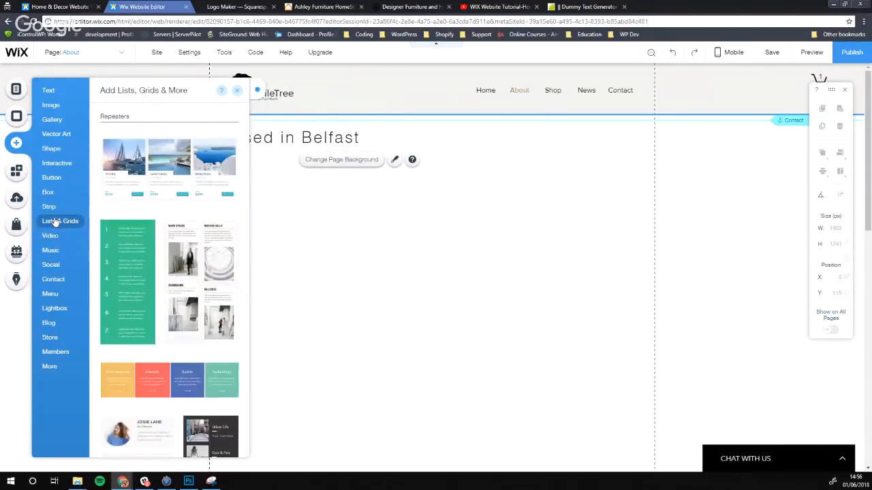
{"action": "scroll", "coordinate": [141, 232], "scroll_direction": "down", "scroll_amount": 2}
{"action": "scroll", "coordinate": [141, 232], "scroll_direction": "down", "scroll_amount": 8}
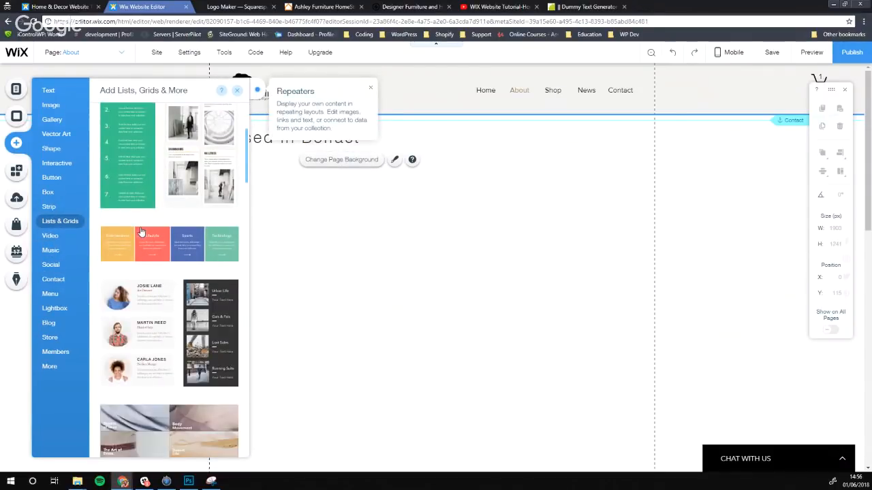
{"action": "scroll", "coordinate": [157, 243], "scroll_direction": "down", "scroll_amount": 8}
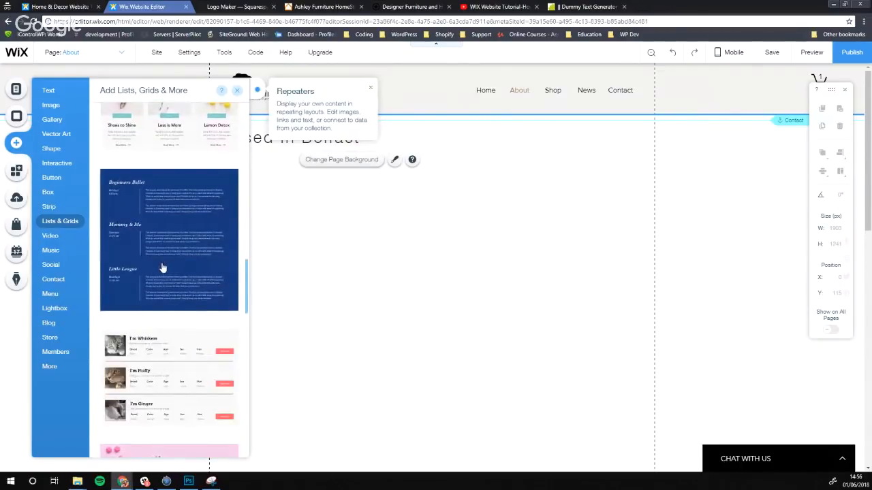
{"action": "scroll", "coordinate": [171, 269], "scroll_direction": "down", "scroll_amount": 8}
{"action": "scroll", "coordinate": [175, 288], "scroll_direction": "down", "scroll_amount": 2}
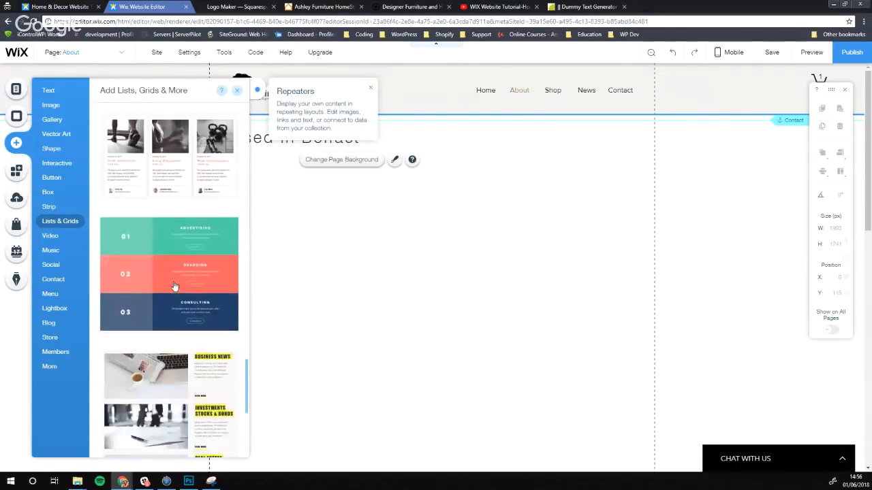
{"action": "scroll", "coordinate": [179, 287], "scroll_direction": "up", "scroll_amount": 8}
{"action": "scroll", "coordinate": [183, 288], "scroll_direction": "up", "scroll_amount": 18}
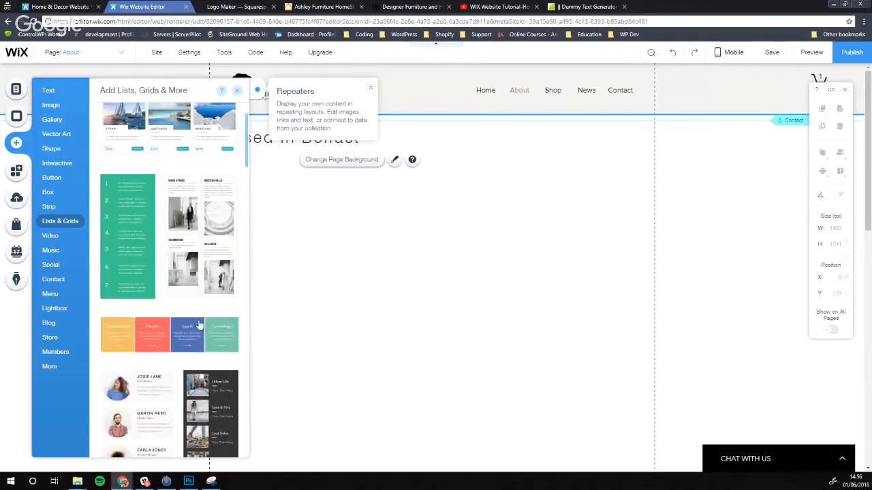
{"action": "left_click_drag", "start_coordinate": [198, 325], "coordinate": [493, 226]}
{"action": "left_click", "coordinate": [369, 381]}
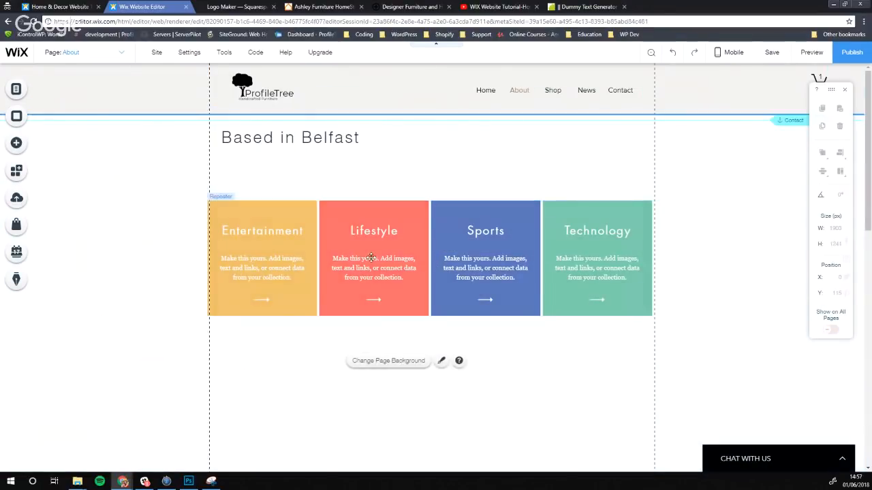
{"action": "left_click_drag", "start_coordinate": [436, 300], "coordinate": [440, 259]}
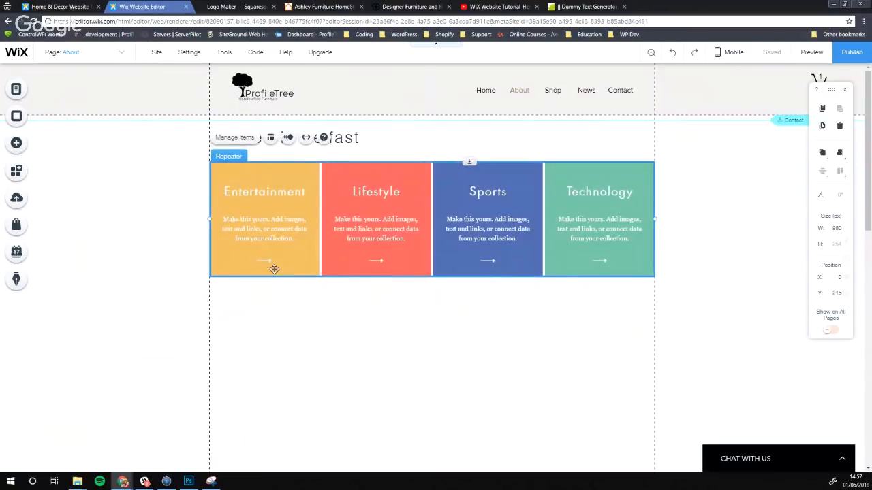
Rename the Entertainment and Lifestyle headings to Design and Concept
{"action": "left_click", "coordinate": [320, 371]}
{"action": "left_click", "coordinate": [259, 189]}
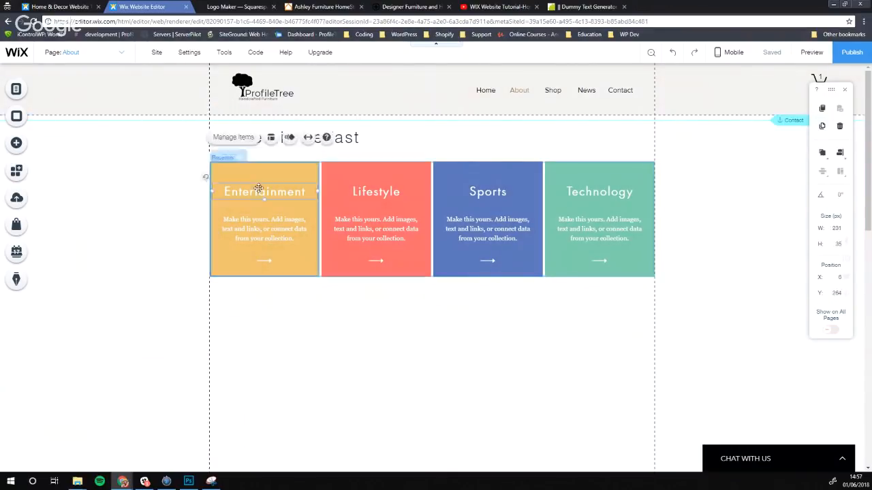
{"action": "double_click", "coordinate": [264, 191]}
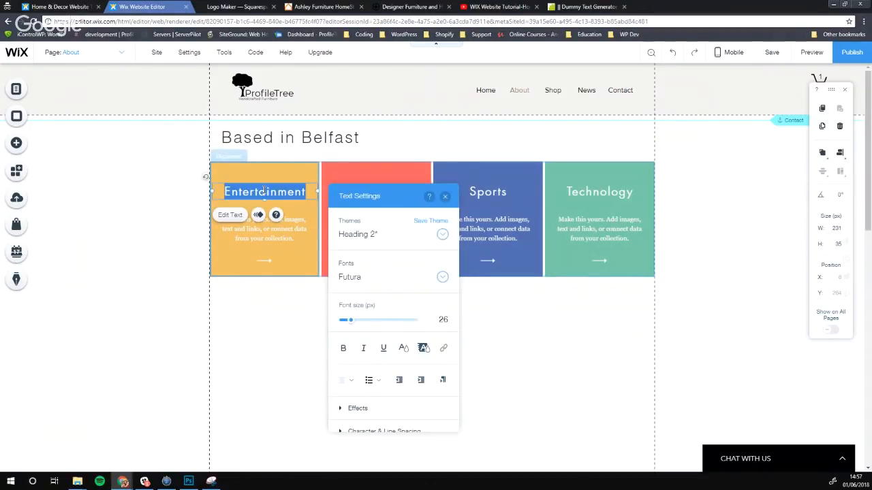
{"action": "type", "text": "Design"}
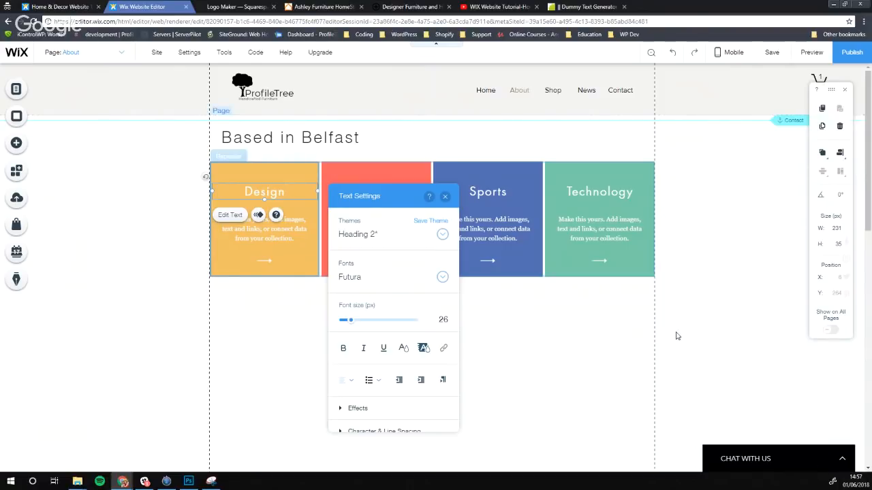
{"action": "left_click", "coordinate": [492, 292]}
{"action": "left_click", "coordinate": [371, 186]}
{"action": "left_click", "coordinate": [373, 188]}
{"action": "left_click", "coordinate": [375, 191]}
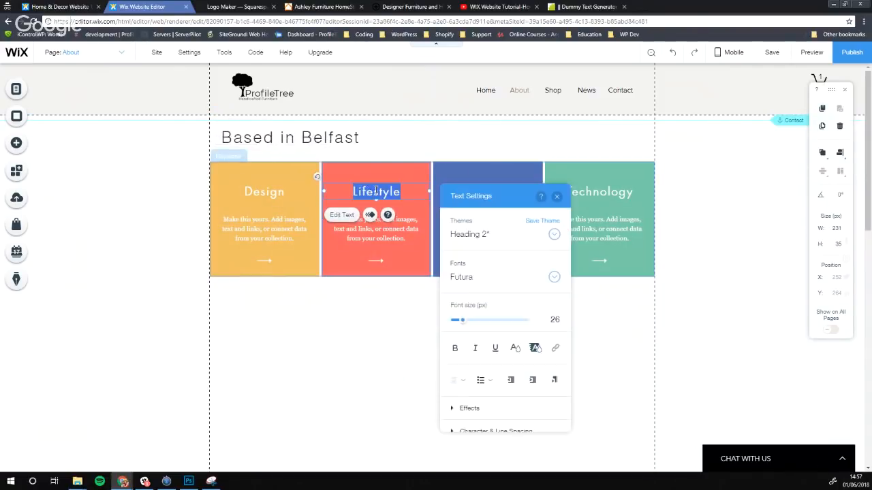
{"action": "type", "text": "Concept"}
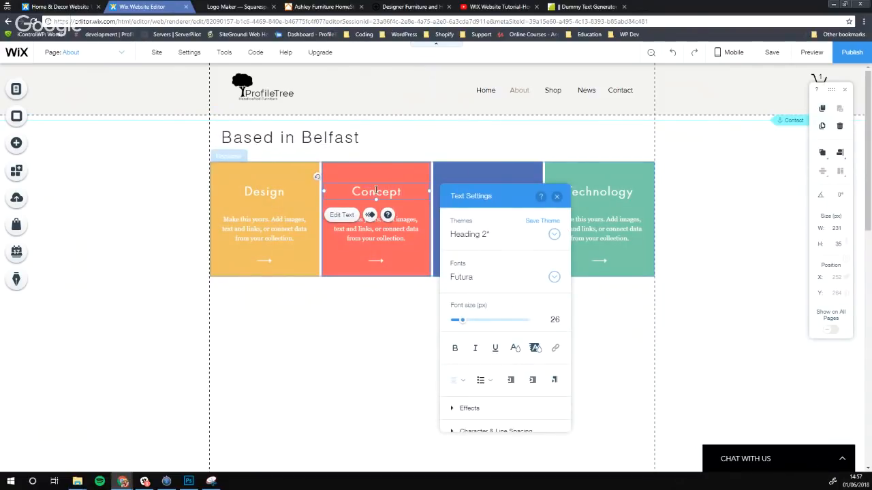
{"action": "left_click", "coordinate": [378, 331]}
Rename the Sports and Technology headings to Production and Your Home!
{"action": "left_click", "coordinate": [488, 188]}
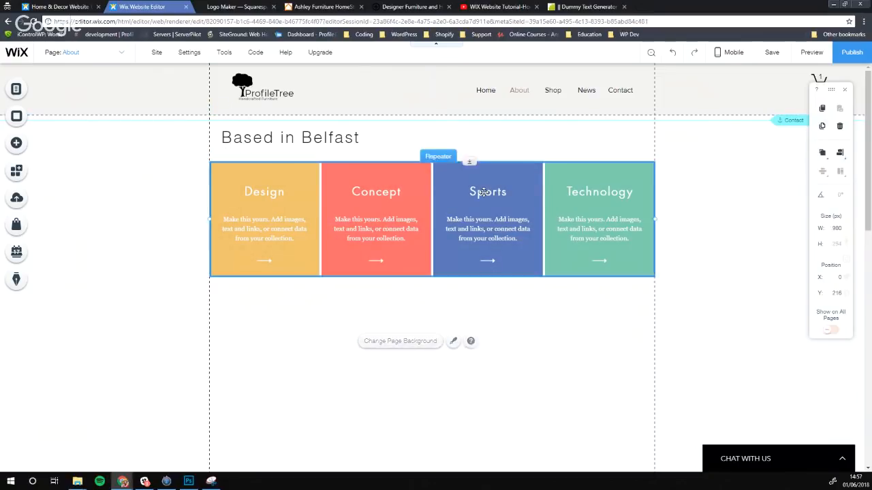
{"action": "left_click", "coordinate": [488, 189]}
{"action": "left_click", "coordinate": [488, 192]}
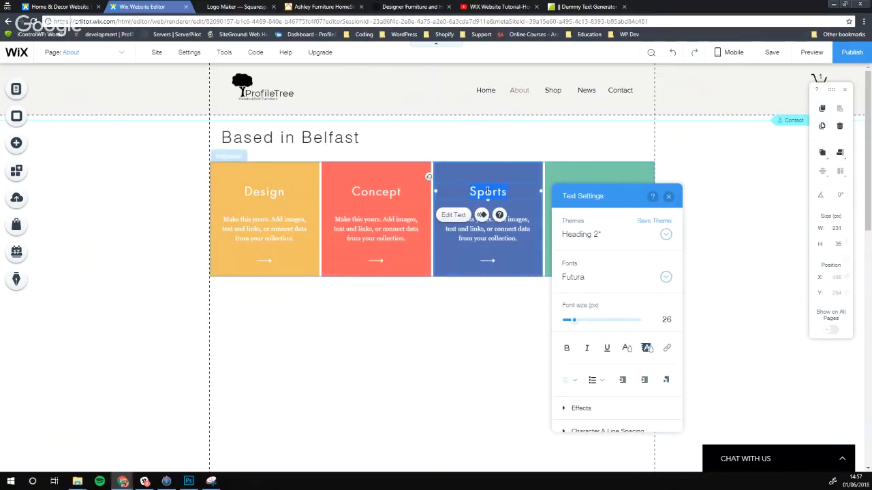
{"action": "type", "text": "Production"}
{"action": "left_click", "coordinate": [465, 329]}
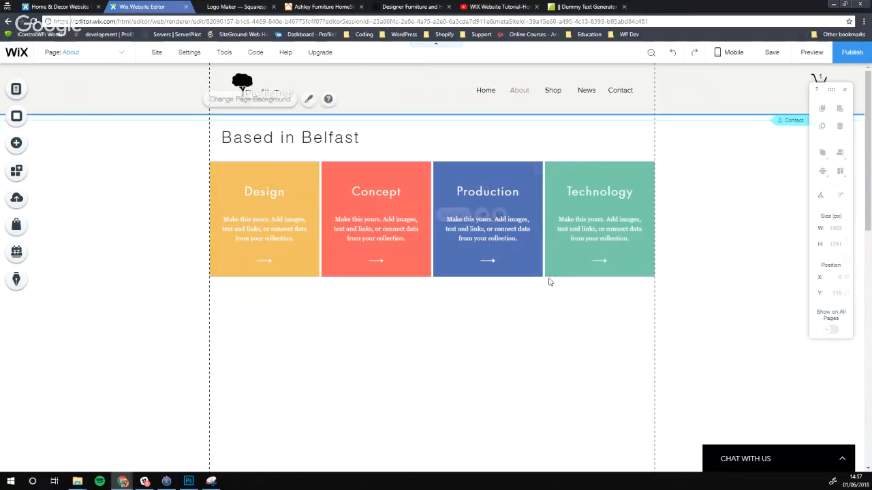
{"action": "left_click", "coordinate": [589, 197]}
{"action": "left_click", "coordinate": [591, 195]}
{"action": "left_click", "coordinate": [594, 193]}
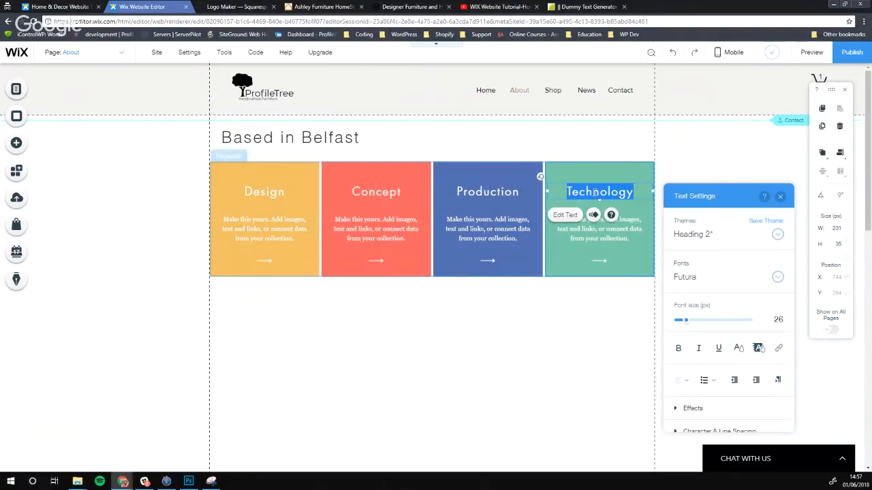
{"action": "type", "text": "Your Home!"}
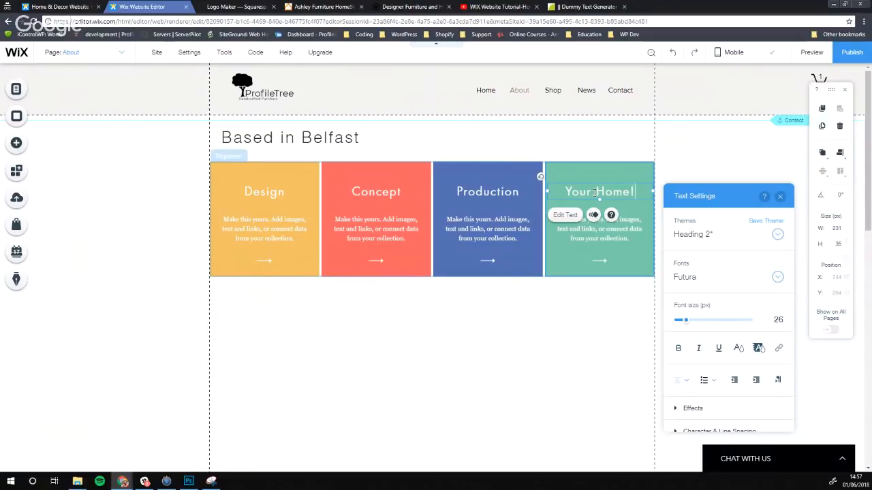
{"action": "left_click", "coordinate": [352, 314]}
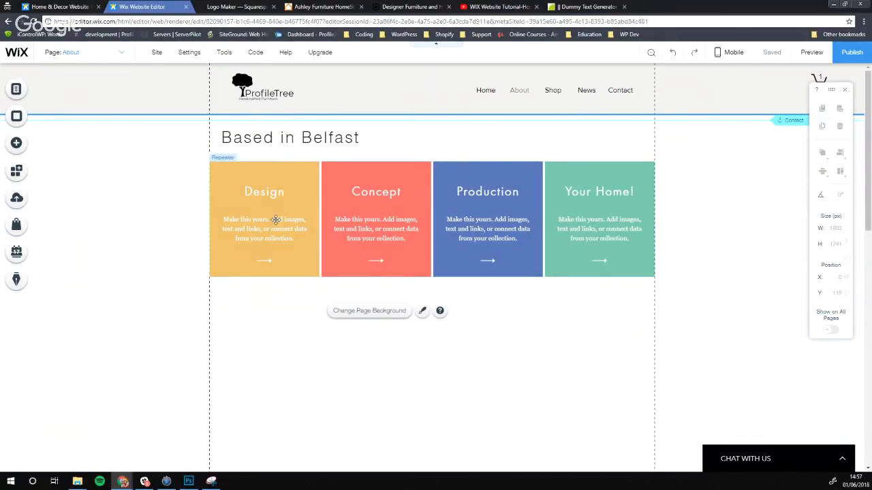
Check the repeater's Manage Items list showing Items 1–4, then close it
{"action": "left_click", "coordinate": [295, 265]}
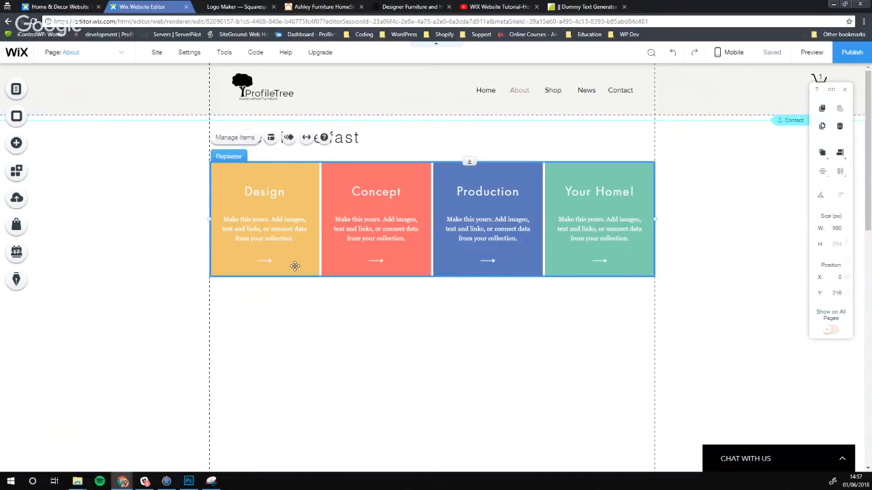
{"action": "left_click", "coordinate": [249, 139]}
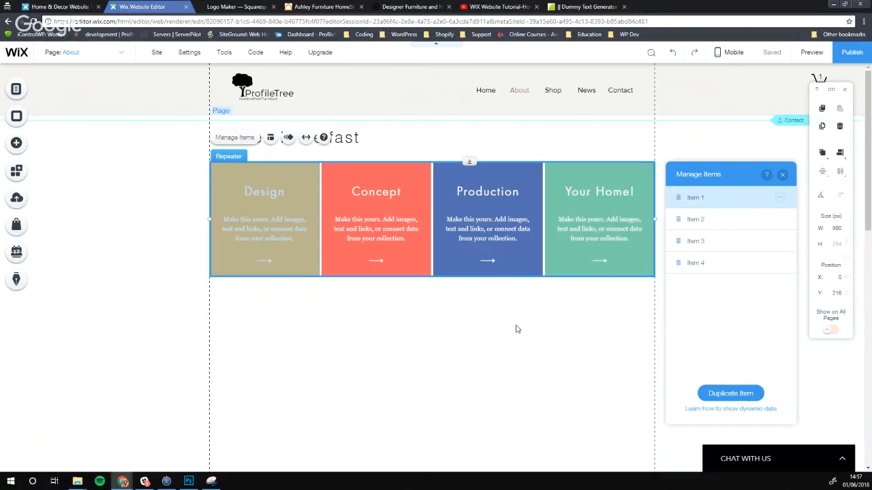
{"action": "left_click", "coordinate": [423, 341]}
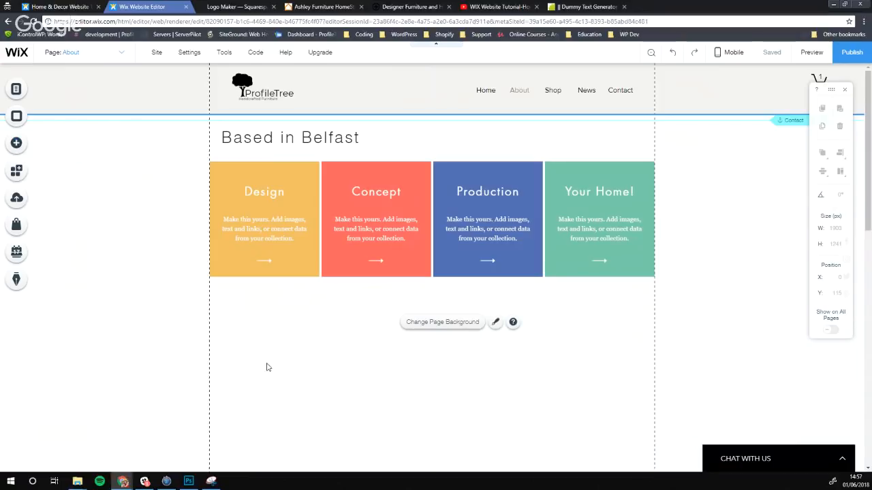
Browse the Add panel's Strip, Vector Art and other categories without adding anything, then go to Logo Maker
{"action": "left_click", "coordinate": [17, 144]}
{"action": "left_click", "coordinate": [54, 367]}
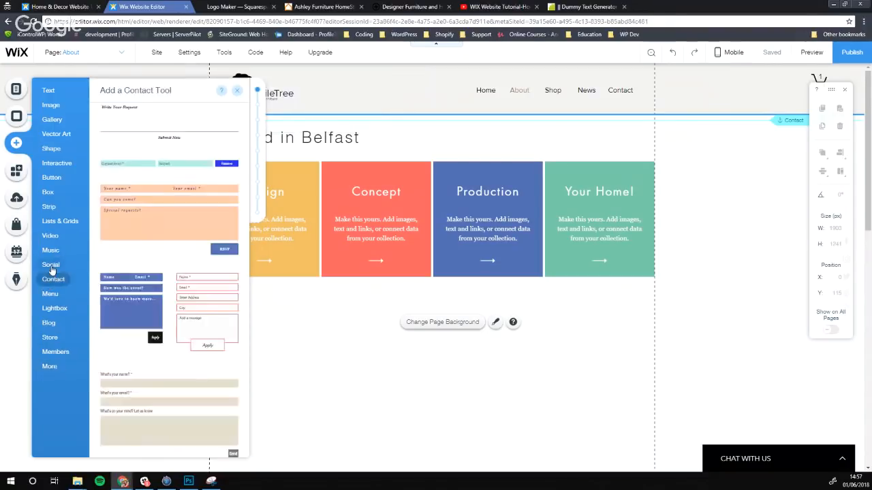
{"action": "mouse_move", "coordinate": [53, 258]}
{"action": "mouse_move", "coordinate": [49, 206]}
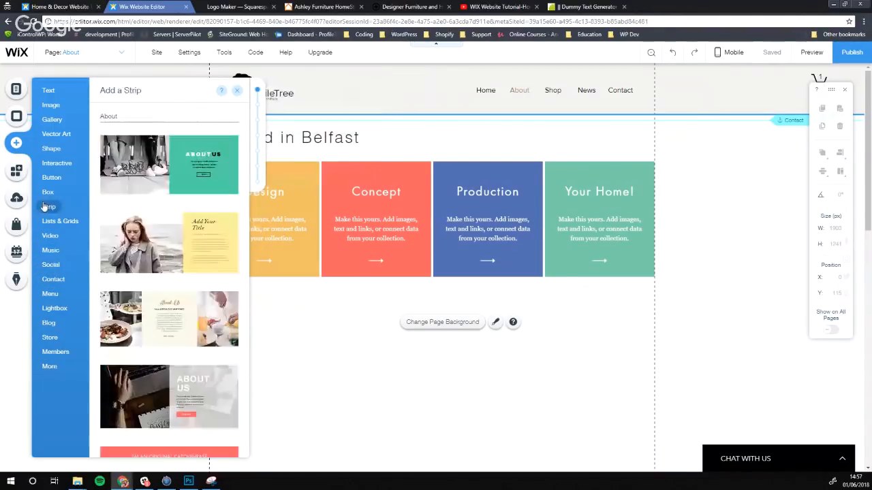
{"action": "scroll", "coordinate": [115, 212], "scroll_direction": "down", "scroll_amount": 5}
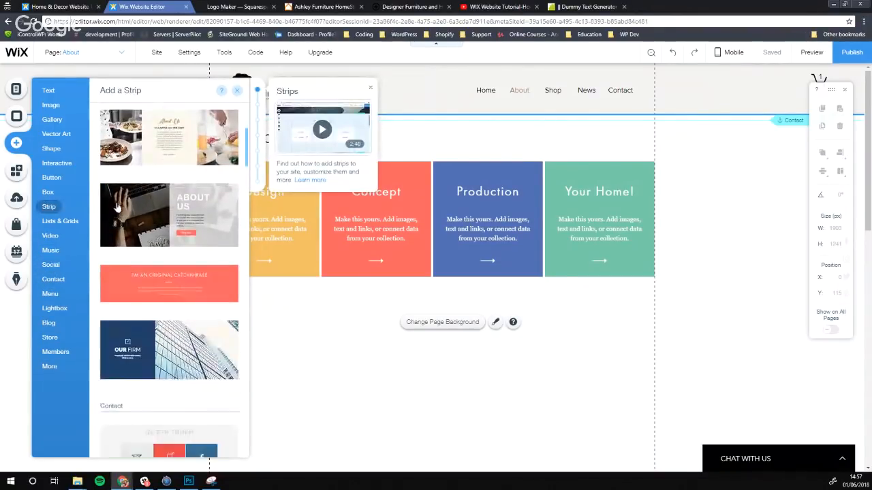
{"action": "mouse_move", "coordinate": [68, 140]}
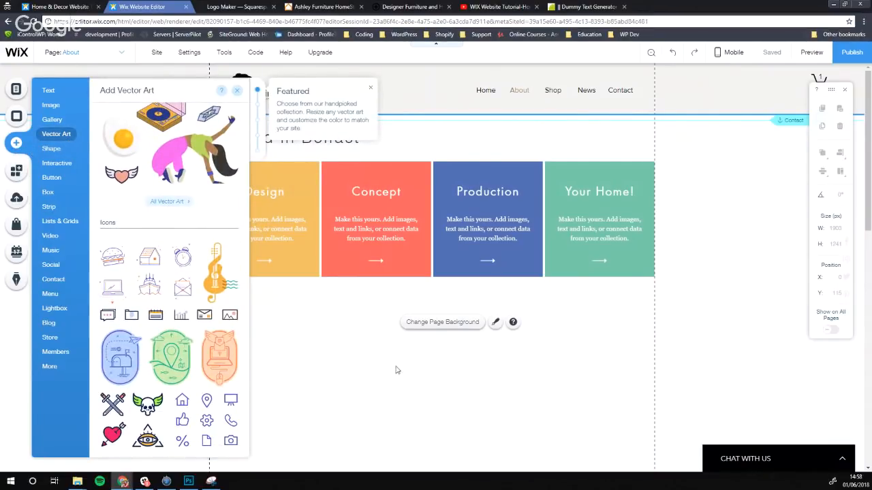
{"action": "left_click", "coordinate": [331, 340]}
{"action": "left_click", "coordinate": [239, 6]}
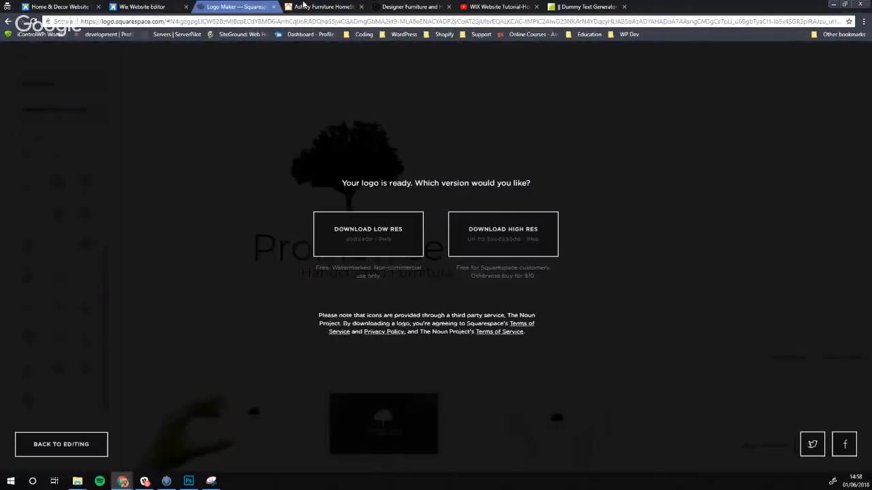
Switch to the MADE.com furniture site and glance over its homepage
{"action": "left_click", "coordinate": [322, 6]}
{"action": "left_click", "coordinate": [405, 6]}
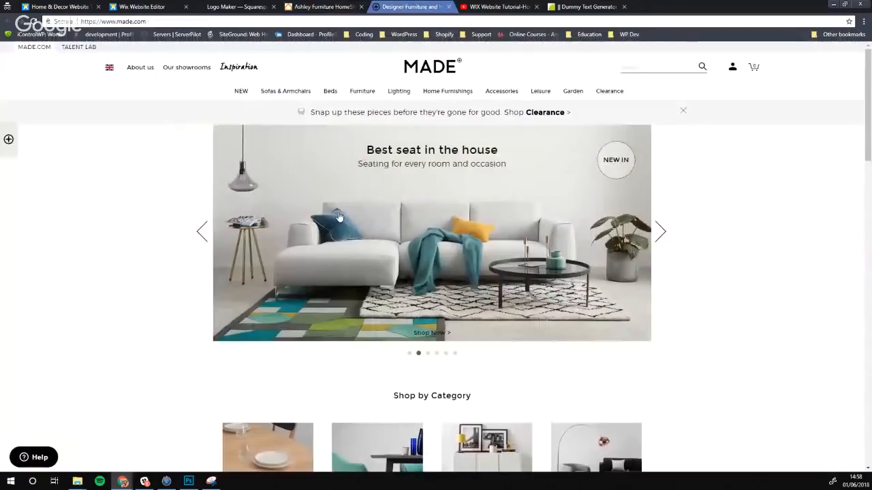
{"action": "scroll", "coordinate": [338, 216], "scroll_direction": "down", "scroll_amount": 6}
{"action": "scroll", "coordinate": [272, 181], "scroll_direction": "up", "scroll_amount": 6}
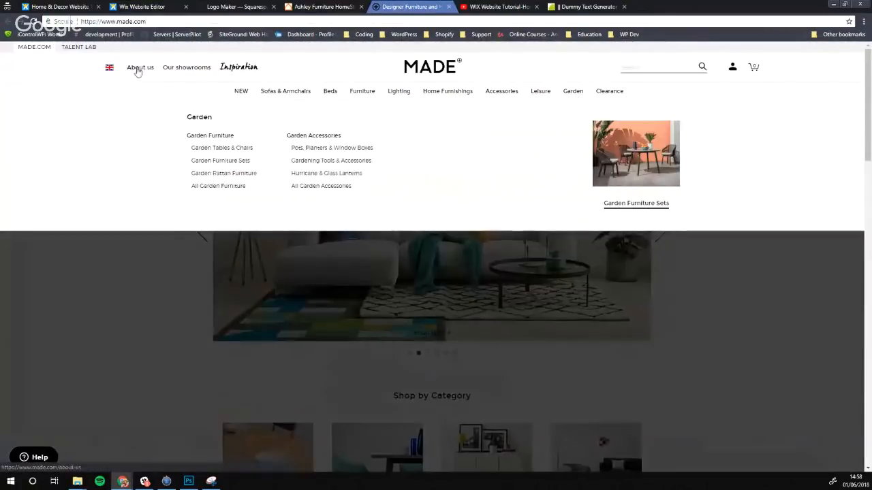
Open MADE's About us page and read through Our story and Our design ethos
{"action": "left_click", "coordinate": [138, 70]}
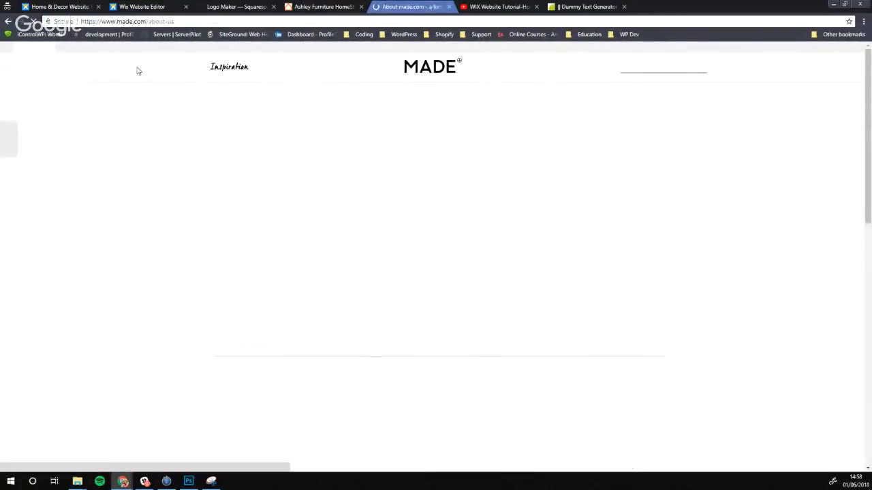
{"action": "scroll", "coordinate": [164, 136], "scroll_direction": "down", "scroll_amount": 3}
{"action": "scroll", "coordinate": [328, 103], "scroll_direction": "down", "scroll_amount": 1}
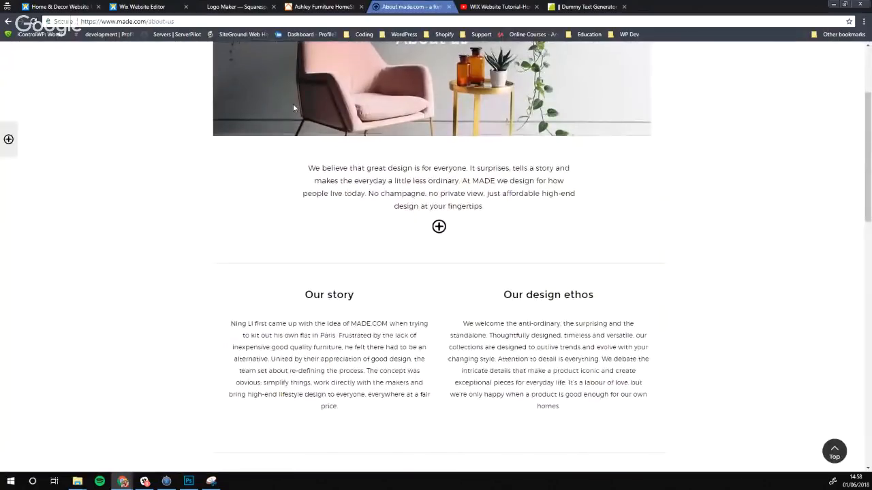
{"action": "scroll", "coordinate": [340, 205], "scroll_direction": "down", "scroll_amount": 4}
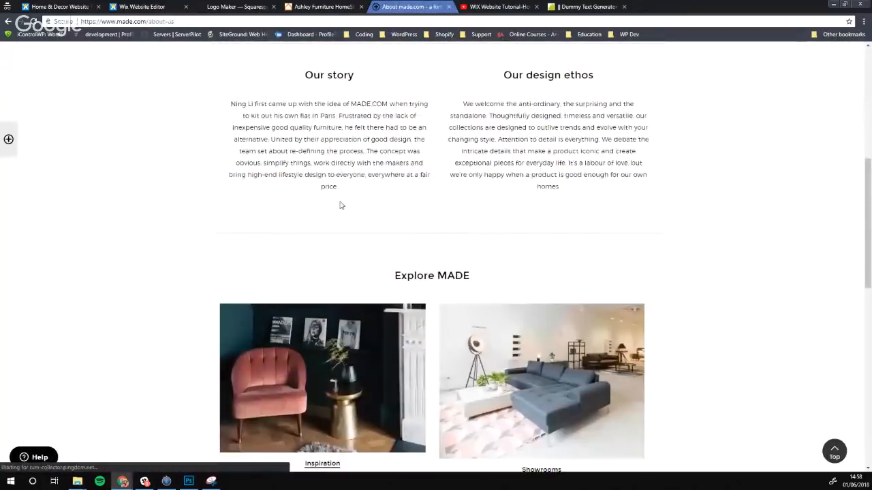
{"action": "scroll", "coordinate": [522, 253], "scroll_direction": "down", "scroll_amount": 3}
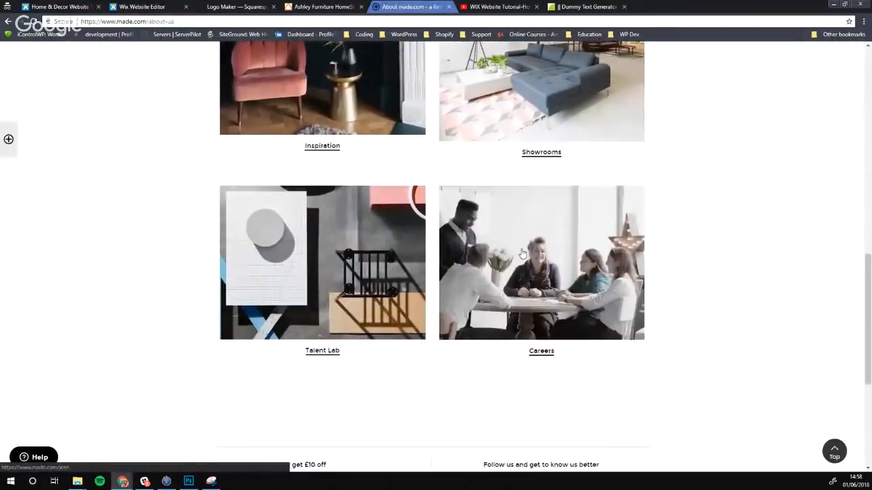
{"action": "scroll", "coordinate": [409, 239], "scroll_direction": "down", "scroll_amount": 2}
{"action": "scroll", "coordinate": [273, 211], "scroll_direction": "down", "scroll_amount": 1}
{"action": "scroll", "coordinate": [163, 196], "scroll_direction": "up", "scroll_amount": 12}
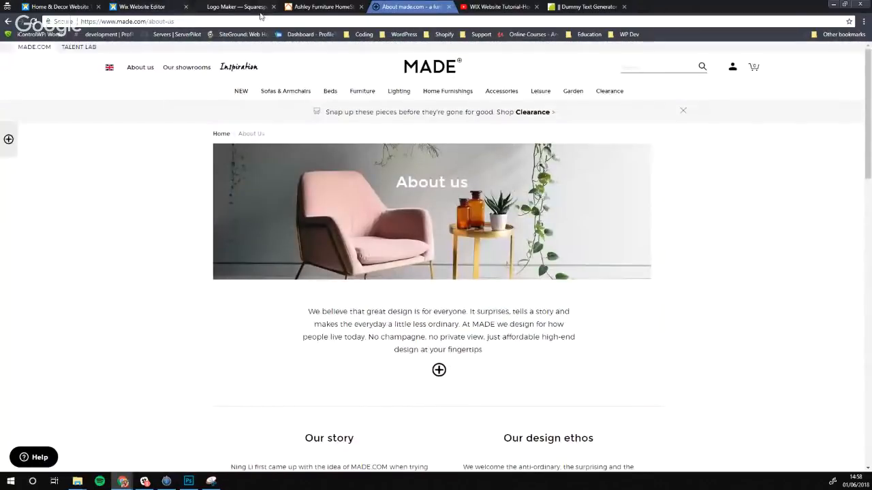
Back in Wix, inspect the Design, Concept, Production and Your Home repeater items, then deselect it
{"action": "left_click", "coordinate": [135, 6]}
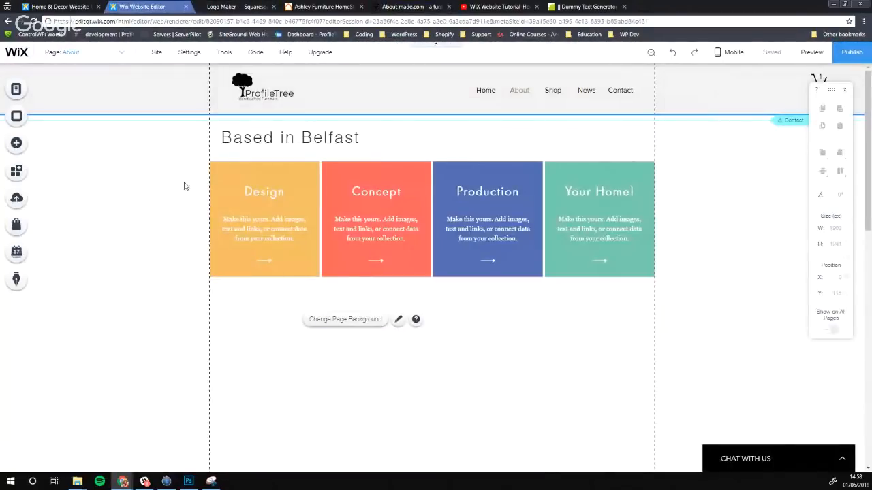
{"action": "left_click", "coordinate": [311, 168]}
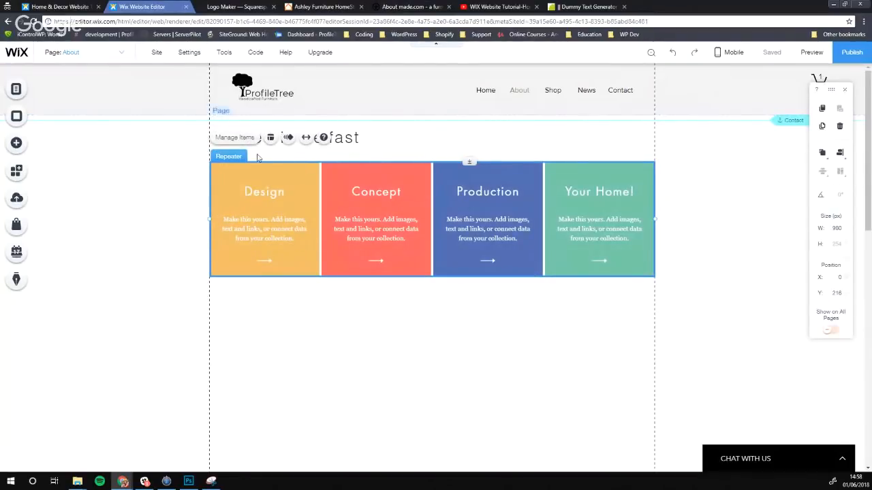
{"action": "left_click", "coordinate": [239, 138]}
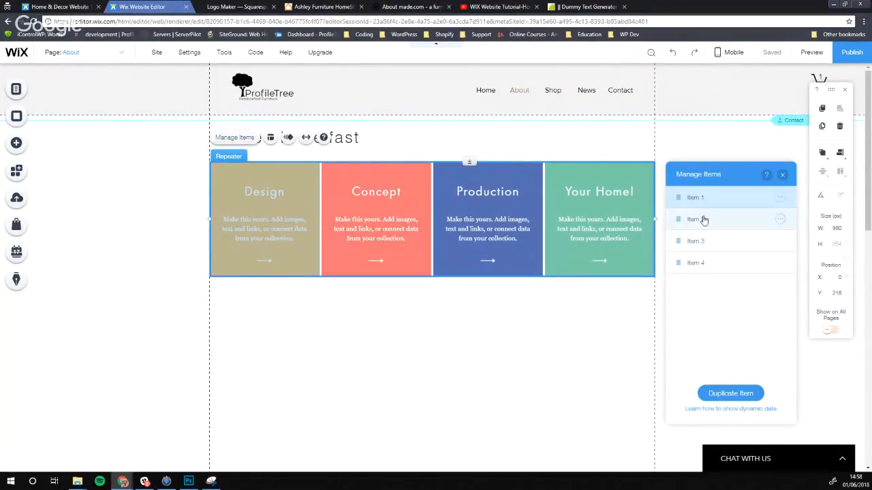
{"action": "left_click", "coordinate": [780, 198]}
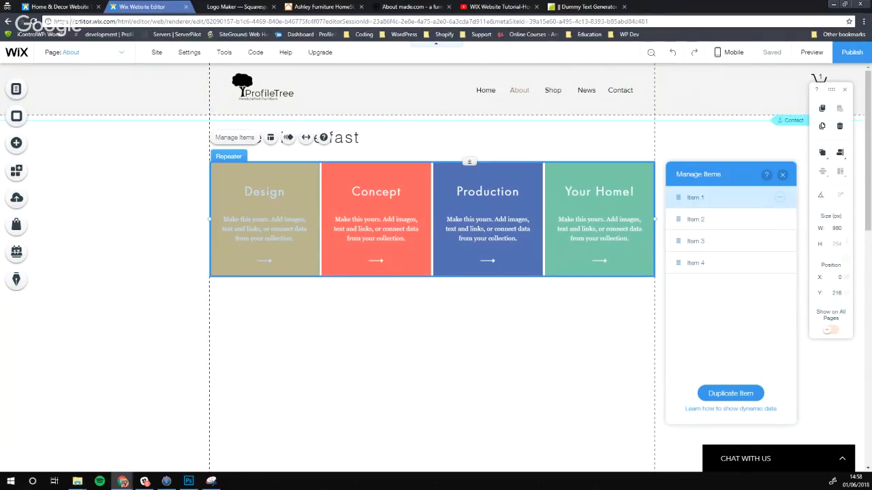
{"action": "left_click", "coordinate": [339, 330]}
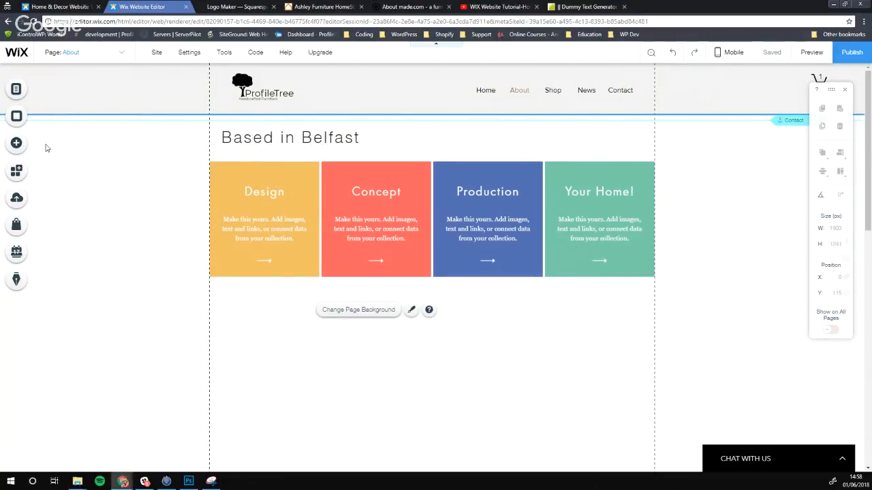
Add a paragraph under the coloured repeater and widen it to 690 px on one line
{"action": "left_click", "coordinate": [17, 143]}
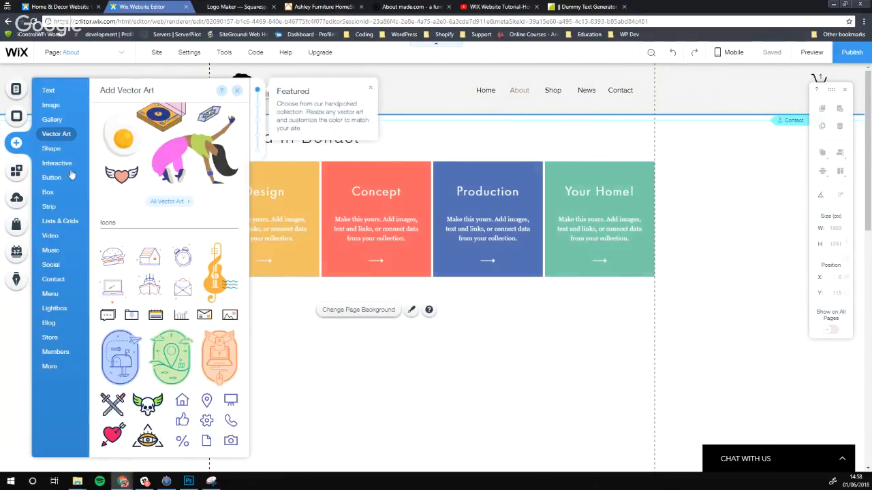
{"action": "mouse_move", "coordinate": [54, 95]}
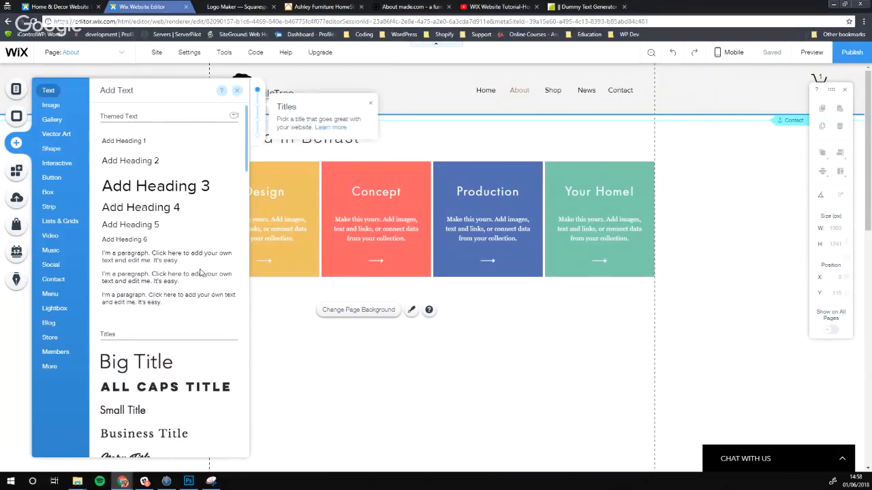
{"action": "left_click", "coordinate": [135, 259]}
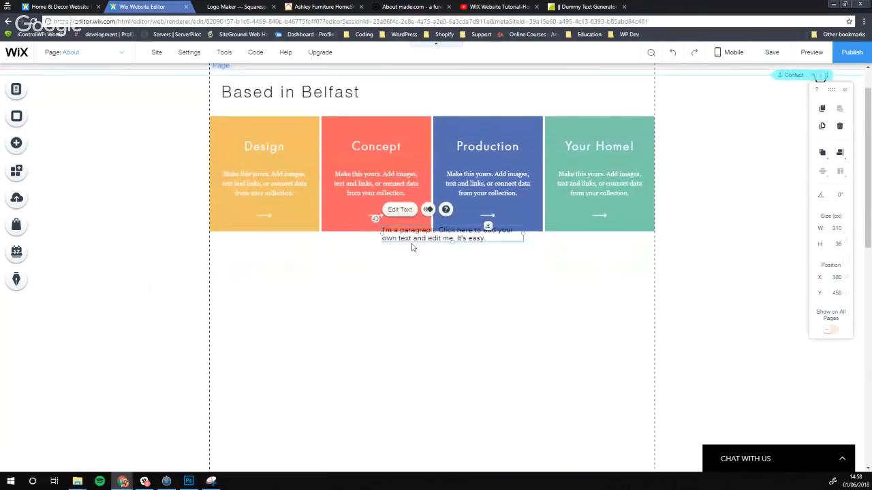
{"action": "left_click_drag", "start_coordinate": [410, 237], "coordinate": [302, 263]}
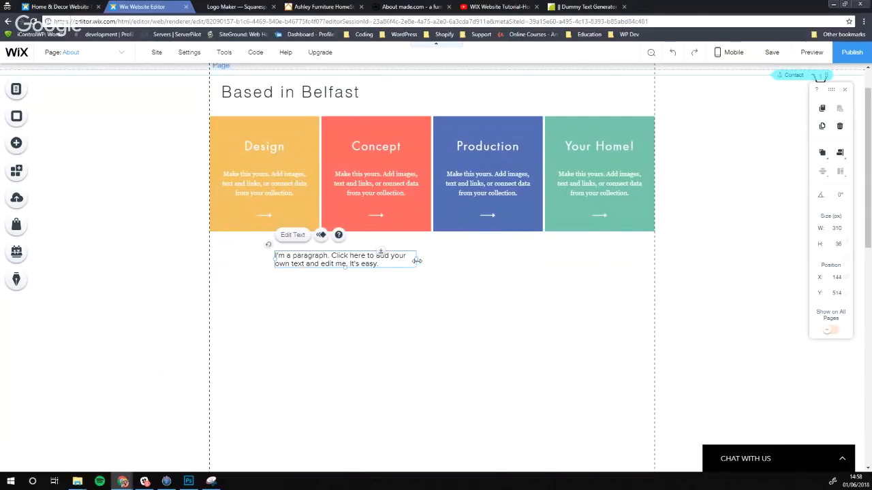
{"action": "left_click_drag", "start_coordinate": [415, 259], "coordinate": [591, 260]}
Generate five paragraphs in the Dummy Text Generator and select all the text
{"action": "left_click", "coordinate": [579, 6]}
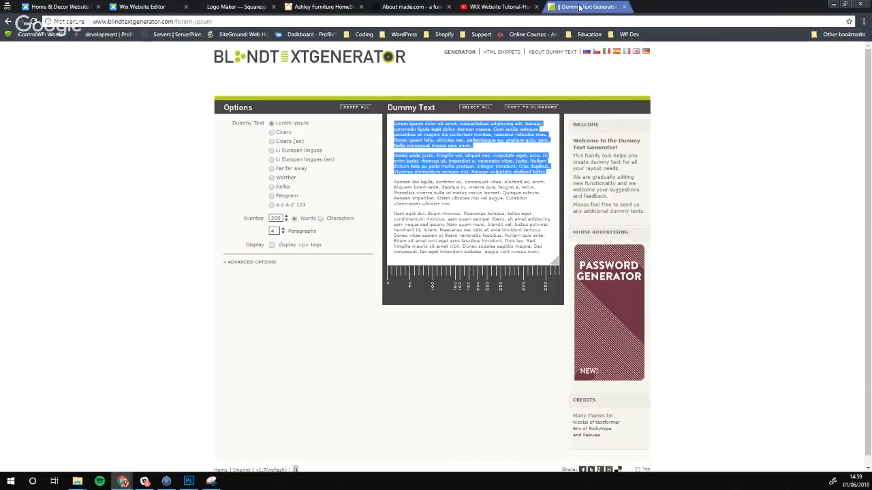
{"action": "left_click", "coordinate": [478, 208]}
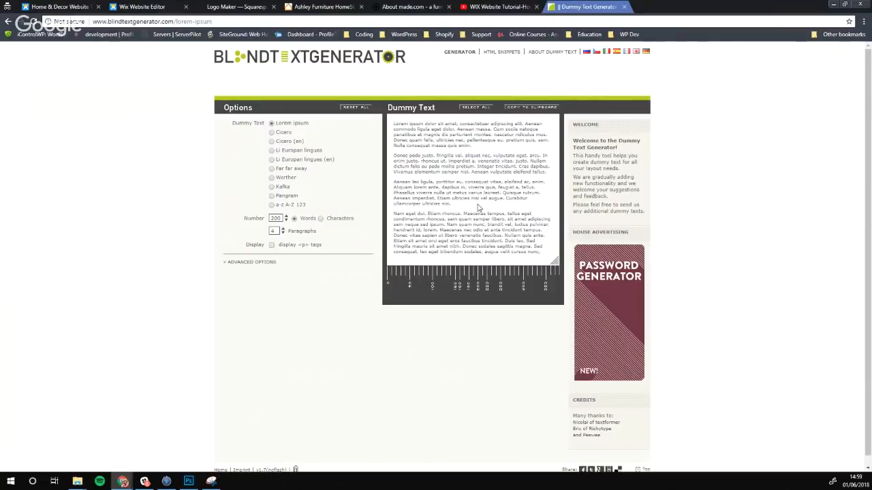
{"action": "left_click", "coordinate": [283, 229]}
{"action": "left_click_drag", "start_coordinate": [442, 259], "coordinate": [394, 121]}
{"action": "key", "text": "ctrl+c"}
Paste the Lorem ipsum dummy text into the new About page paragraph
{"action": "left_click", "coordinate": [324, 7]}
{"action": "left_click", "coordinate": [142, 7]}
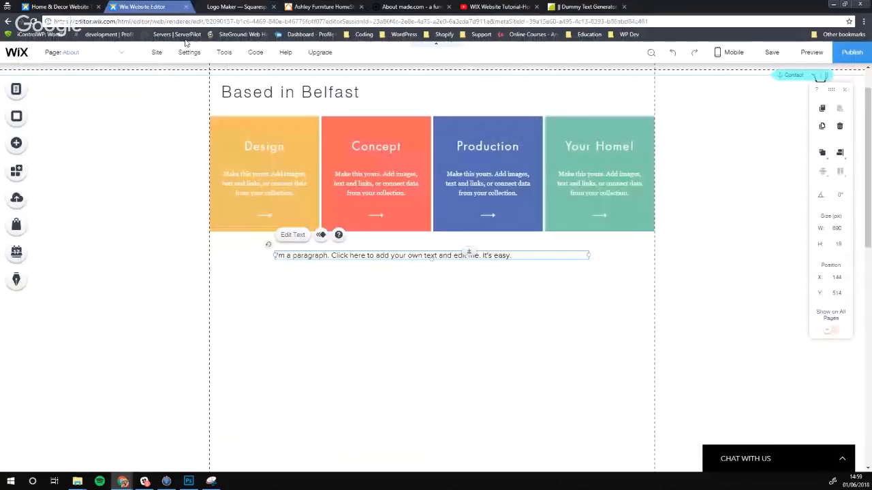
{"action": "double_click", "coordinate": [407, 258]}
{"action": "key", "text": "ctrl+v"}
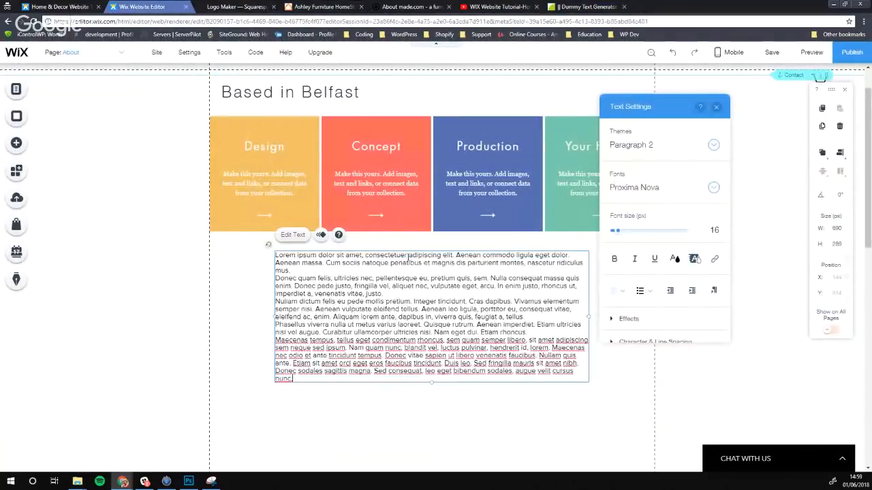
{"action": "left_click", "coordinate": [379, 399]}
{"action": "left_click", "coordinate": [425, 357]}
{"action": "left_click", "coordinate": [425, 357]}
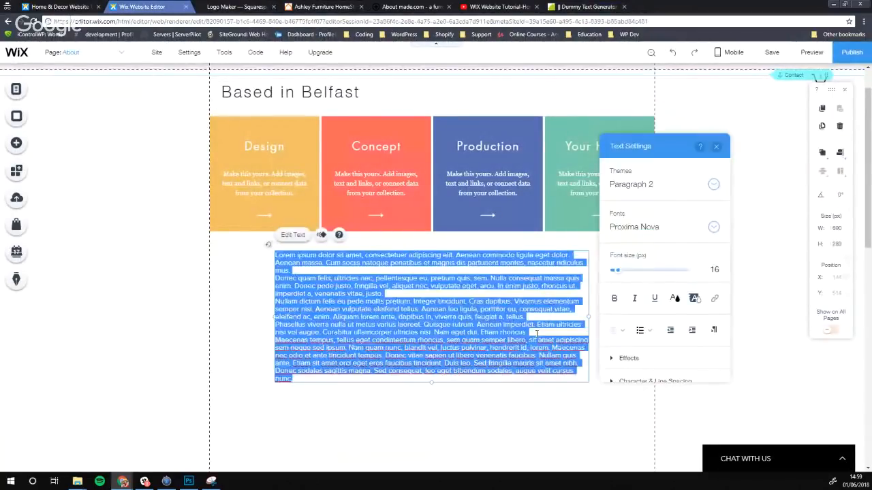
Add blank lines after the rhoncus., tellus. and justo. paragraphs
{"action": "left_click", "coordinate": [536, 332]}
{"action": "key", "text": "Return"}
{"action": "left_click", "coordinate": [531, 317]}
{"action": "key", "text": "Return"}
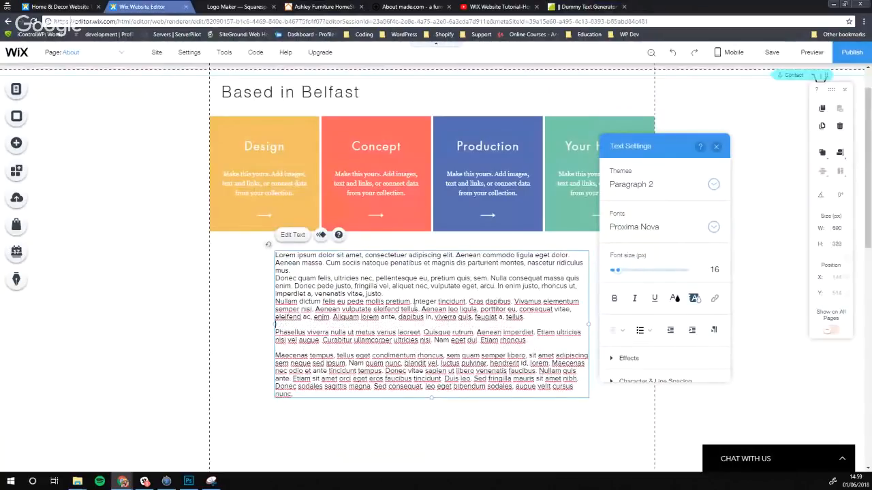
{"action": "left_click", "coordinate": [401, 294]}
{"action": "key", "text": "Return"}
Set all the paragraph text to 17 px
{"action": "key", "text": "ctrl+a"}
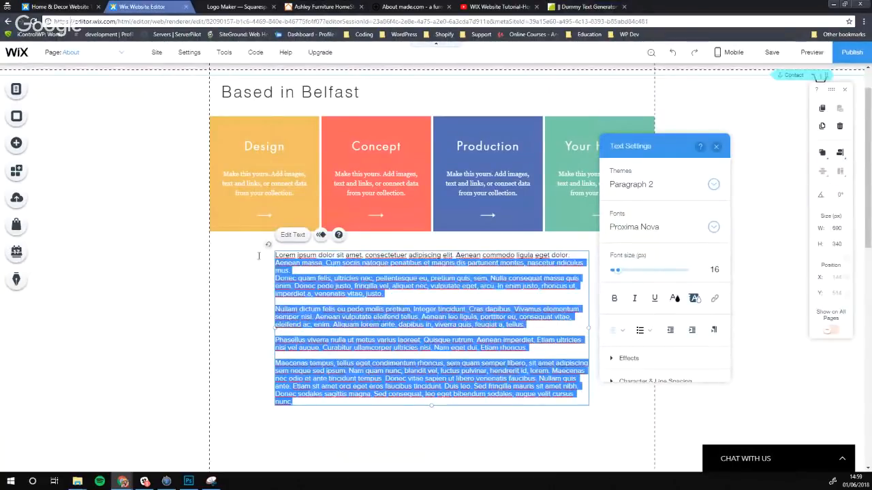
{"action": "left_click_drag", "start_coordinate": [619, 273], "coordinate": [617, 271]}
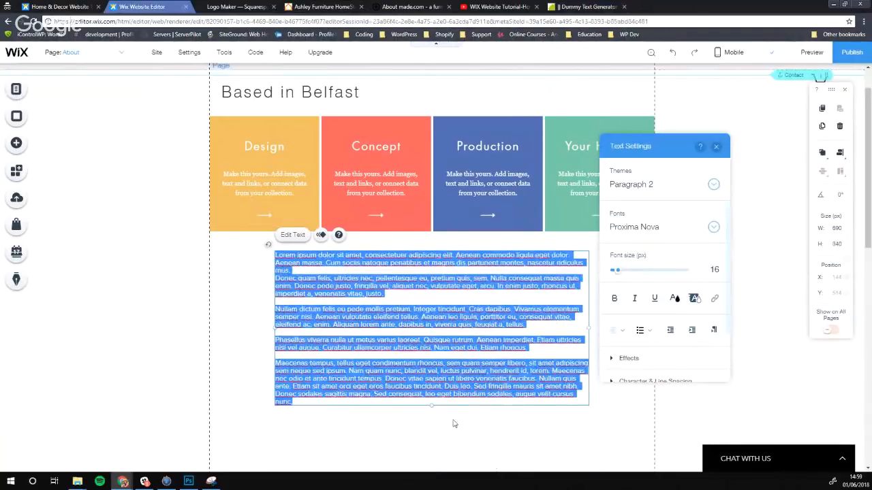
{"action": "left_click", "coordinate": [431, 426]}
{"action": "scroll", "coordinate": [249, 263], "scroll_direction": "down", "scroll_amount": 2}
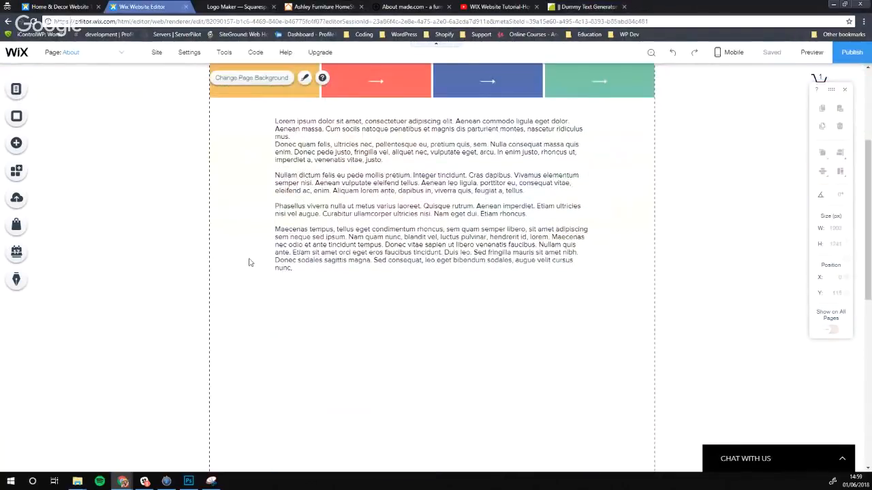
Open the Add panel's Strip category and scroll down to the Testimonials strip designs
{"action": "left_click", "coordinate": [20, 151]}
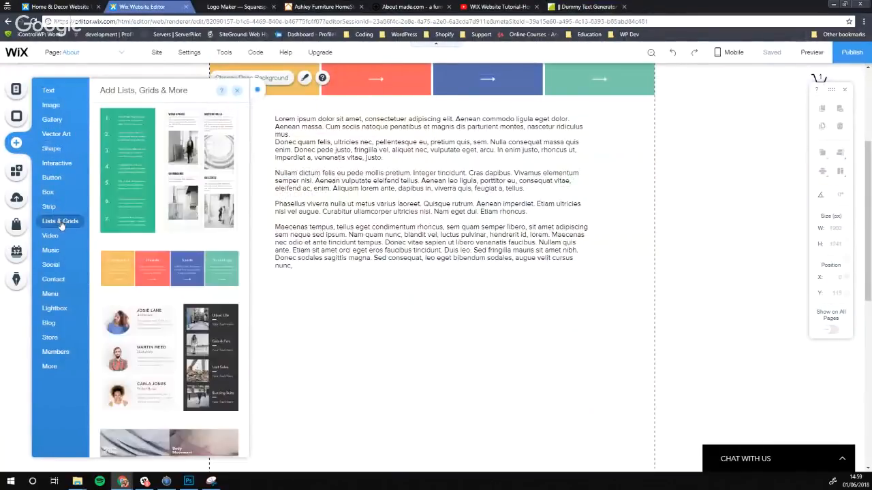
{"action": "mouse_move", "coordinate": [54, 265]}
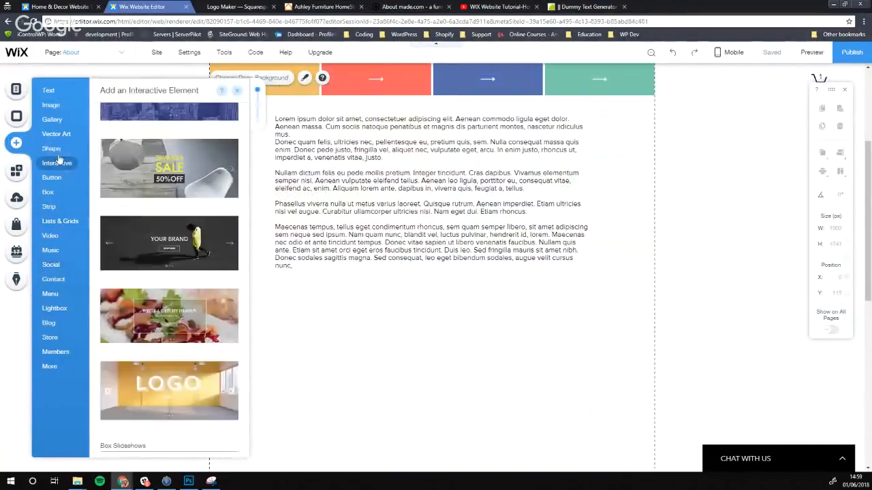
{"action": "mouse_move", "coordinate": [52, 207]}
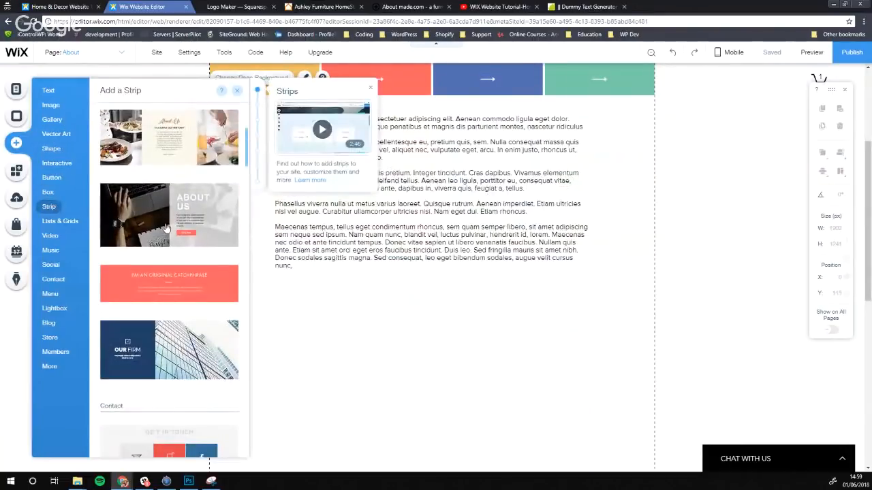
{"action": "scroll", "coordinate": [169, 230], "scroll_direction": "down", "scroll_amount": 8}
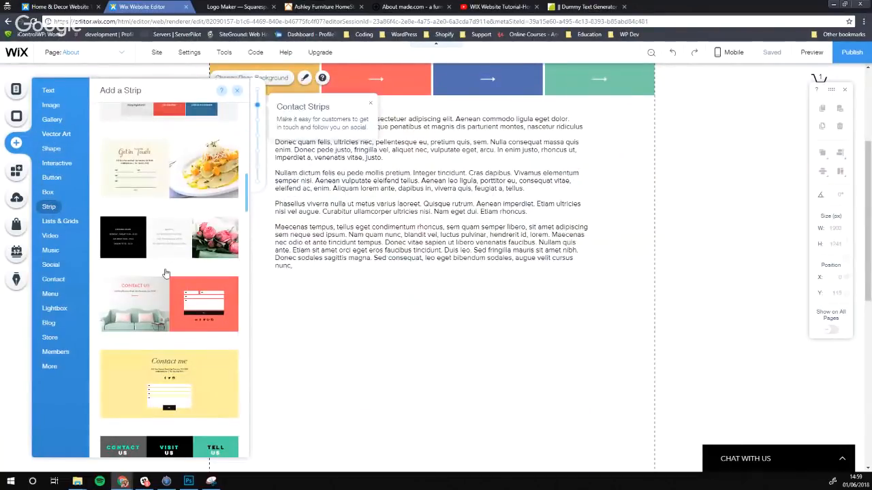
{"action": "scroll", "coordinate": [165, 273], "scroll_direction": "down", "scroll_amount": 2}
{"action": "scroll", "coordinate": [162, 271], "scroll_direction": "down", "scroll_amount": 3}
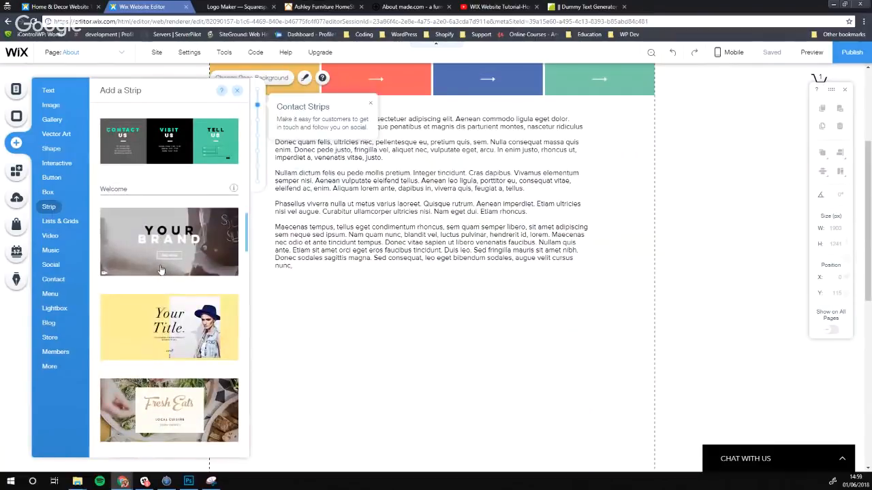
{"action": "scroll", "coordinate": [161, 271], "scroll_direction": "down", "scroll_amount": 6}
{"action": "scroll", "coordinate": [160, 269], "scroll_direction": "up", "scroll_amount": 9}
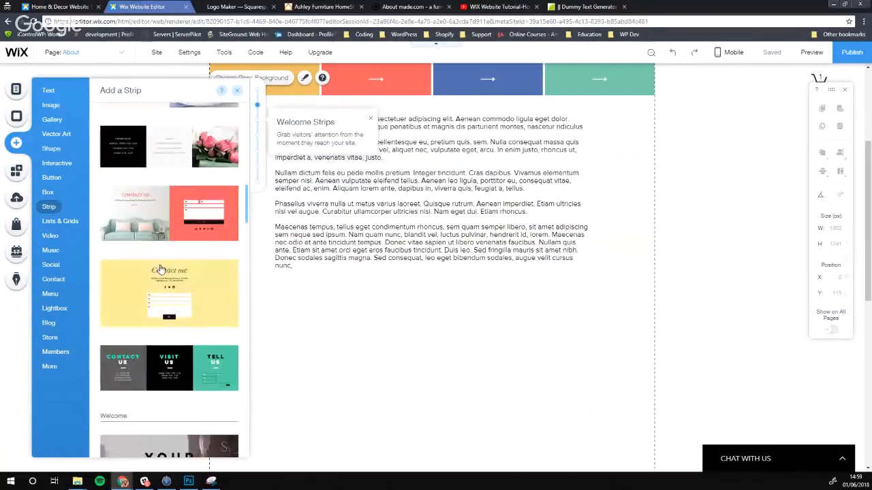
{"action": "scroll", "coordinate": [161, 270], "scroll_direction": "up", "scroll_amount": 3}
{"action": "scroll", "coordinate": [169, 268], "scroll_direction": "up", "scroll_amount": 5}
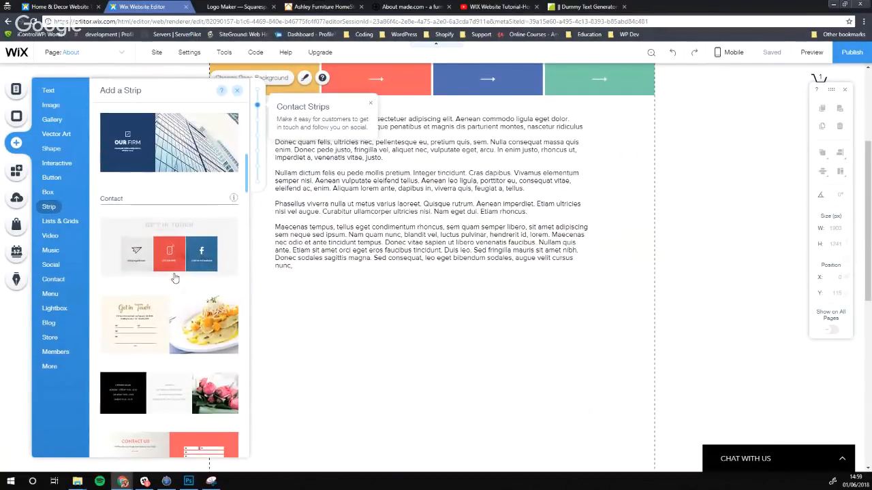
{"action": "scroll", "coordinate": [157, 265], "scroll_direction": "up", "scroll_amount": 3}
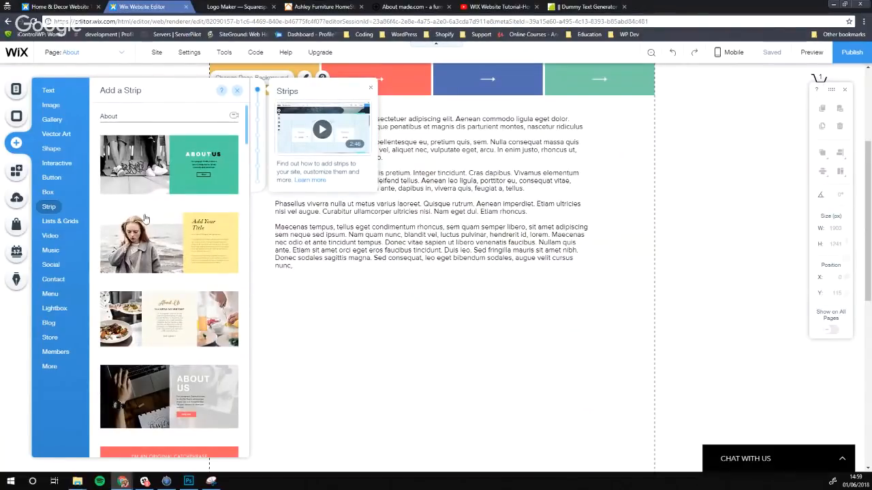
{"action": "scroll", "coordinate": [144, 217], "scroll_direction": "down", "scroll_amount": 10}
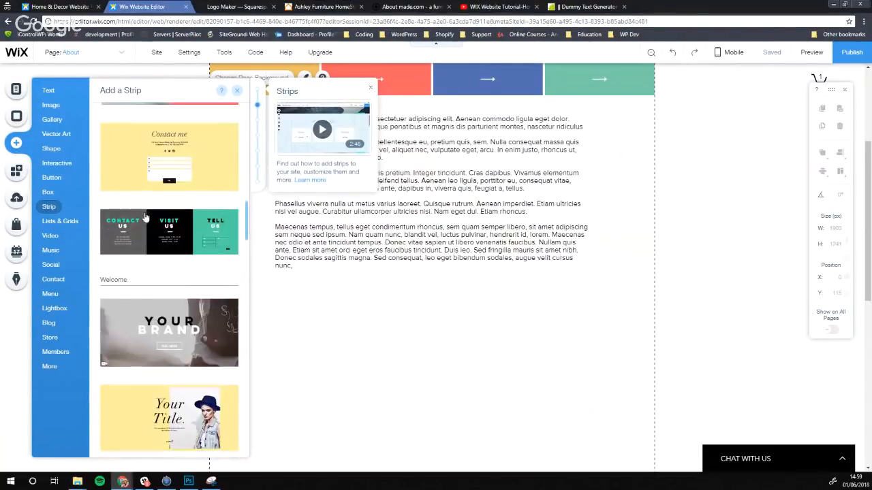
{"action": "scroll", "coordinate": [144, 217], "scroll_direction": "down", "scroll_amount": 5}
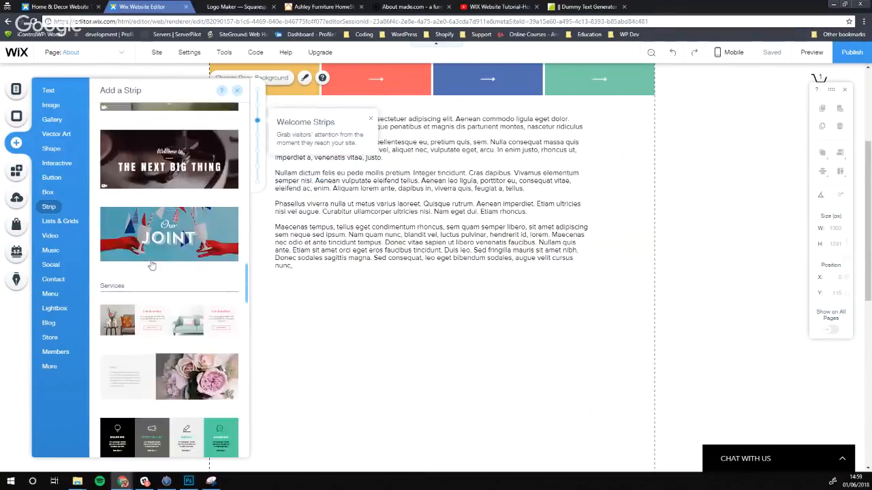
{"action": "scroll", "coordinate": [152, 265], "scroll_direction": "down", "scroll_amount": 3}
{"action": "scroll", "coordinate": [152, 266], "scroll_direction": "down", "scroll_amount": 5}
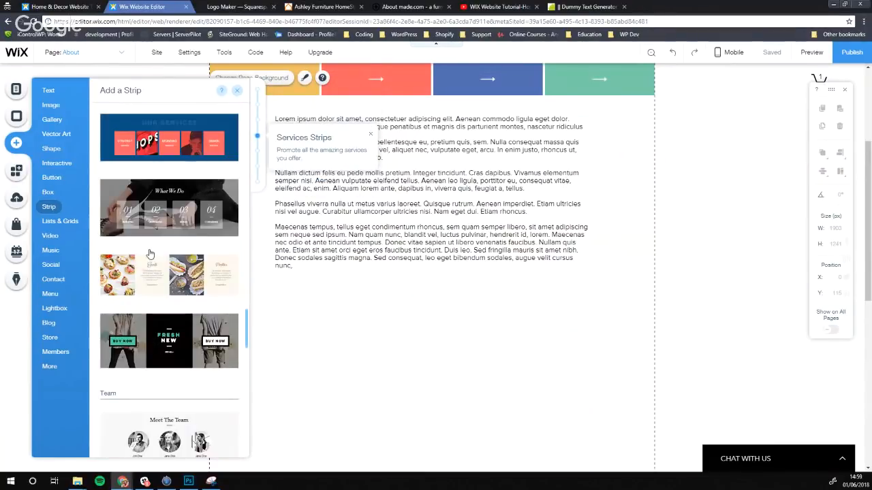
{"action": "scroll", "coordinate": [150, 251], "scroll_direction": "down", "scroll_amount": 3}
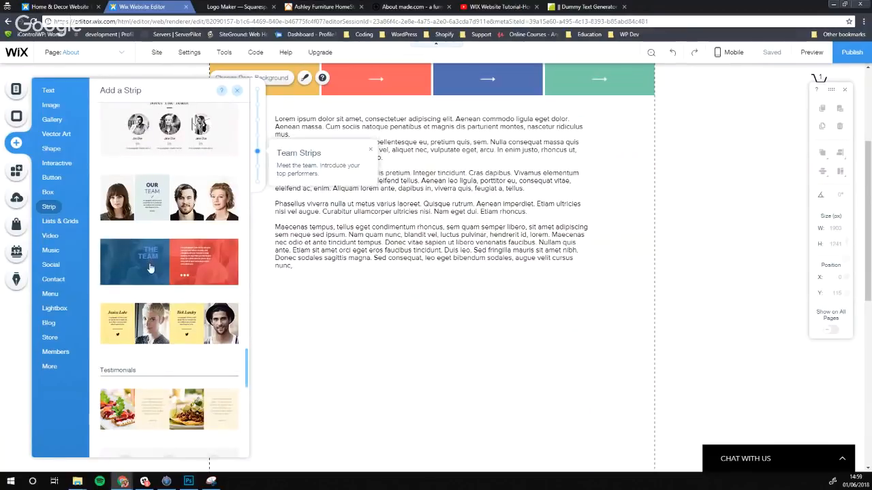
{"action": "scroll", "coordinate": [171, 293], "scroll_direction": "down", "scroll_amount": 3}
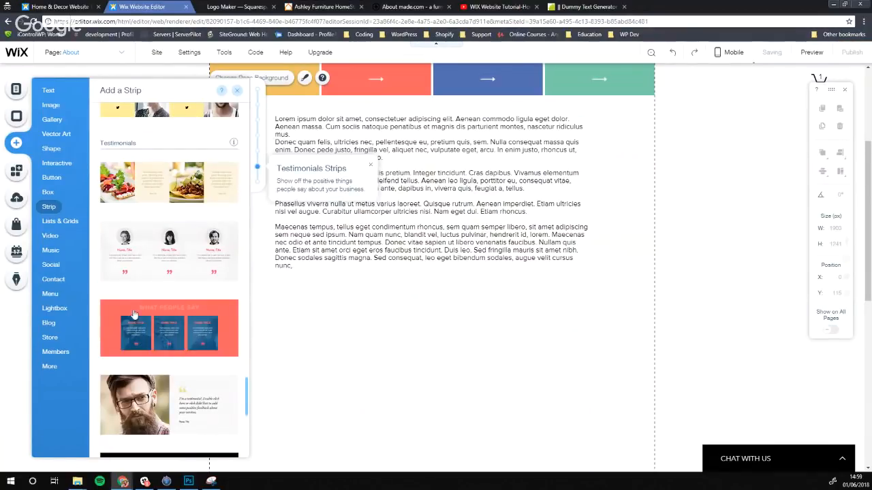
{"action": "scroll", "coordinate": [144, 311], "scroll_direction": "down", "scroll_amount": 1}
Drop the bearded-man Testimonials strip onto the page below the Lorem ipsum text
{"action": "left_click_drag", "start_coordinate": [145, 311], "coordinate": [376, 398]}
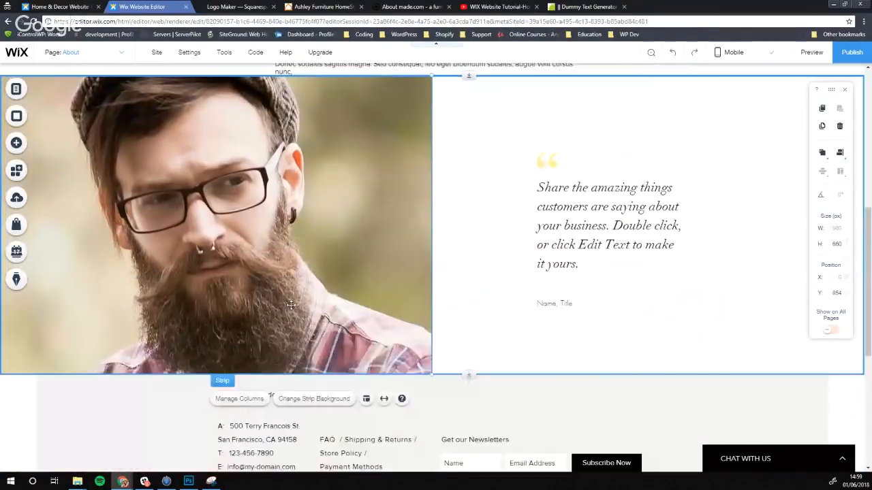
{"action": "scroll", "coordinate": [291, 304], "scroll_direction": "down", "scroll_amount": 2}
{"action": "left_click_drag", "start_coordinate": [431, 295], "coordinate": [428, 218]}
{"action": "scroll", "coordinate": [428, 218], "scroll_direction": "up", "scroll_amount": 3}
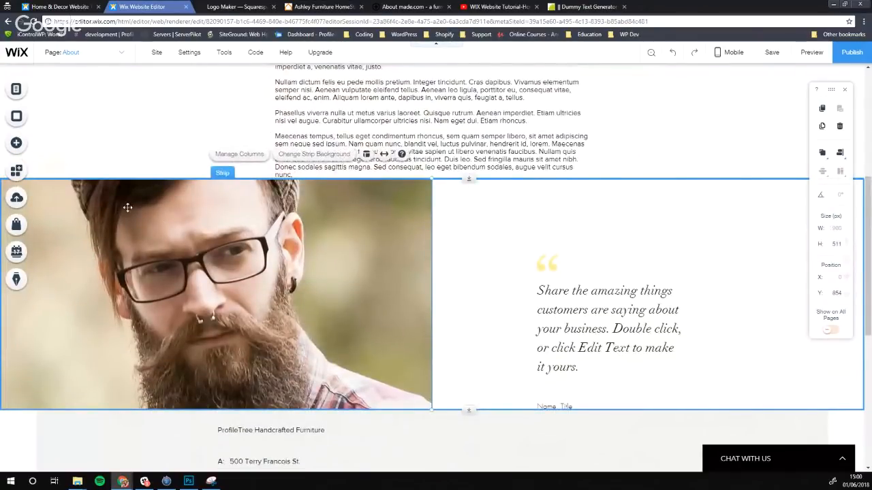
Try the strip's stretch settings, switching between page width and full screen width
{"action": "left_click", "coordinate": [253, 155]}
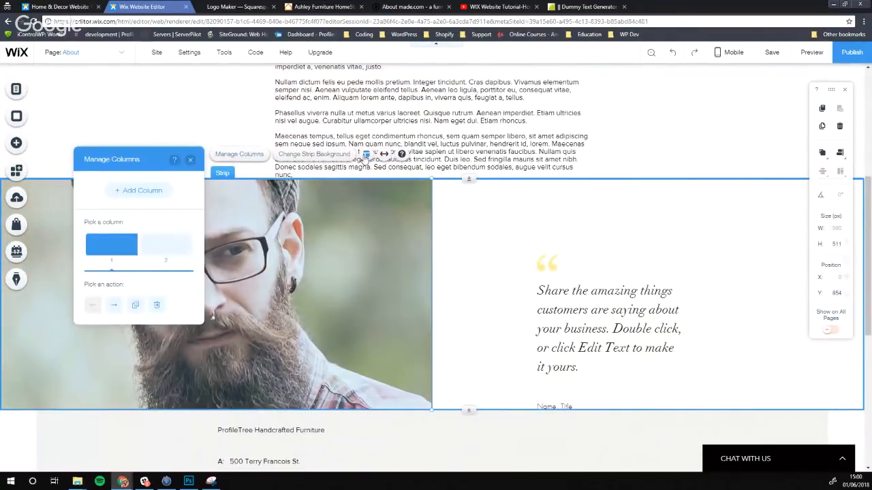
{"action": "left_click", "coordinate": [383, 154]}
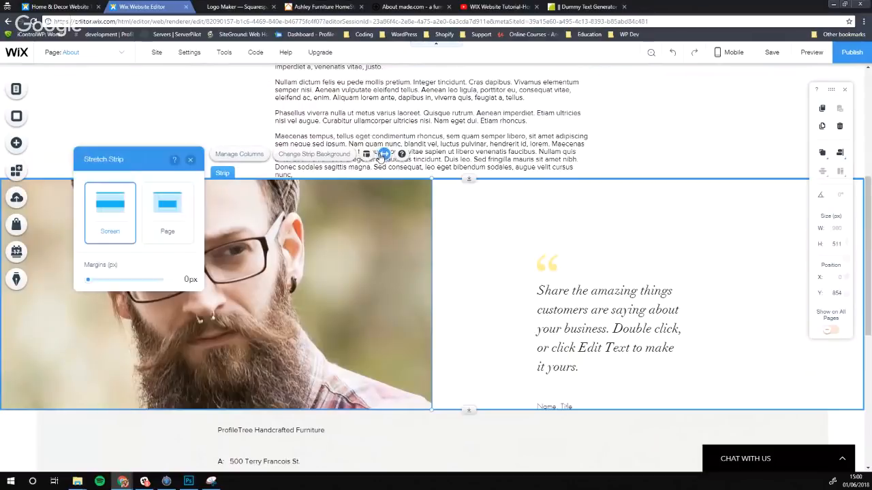
{"action": "left_click", "coordinate": [170, 222]}
{"action": "left_click", "coordinate": [133, 214]}
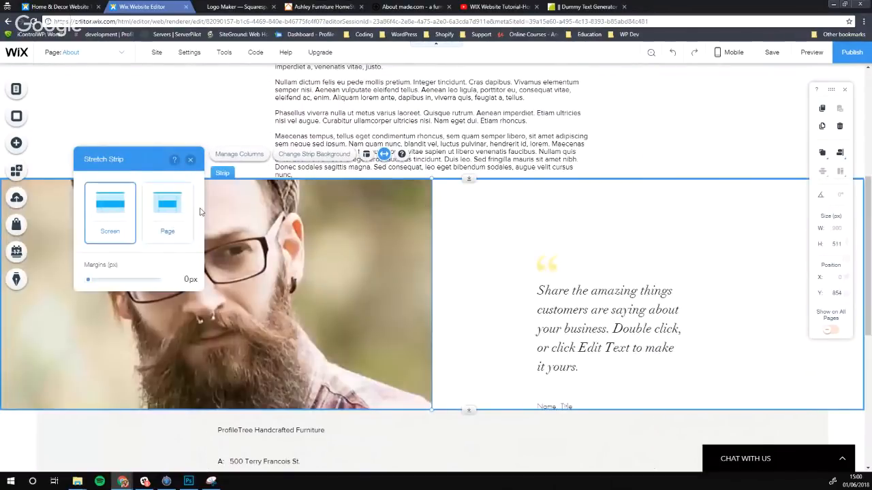
{"action": "left_click", "coordinate": [147, 130]}
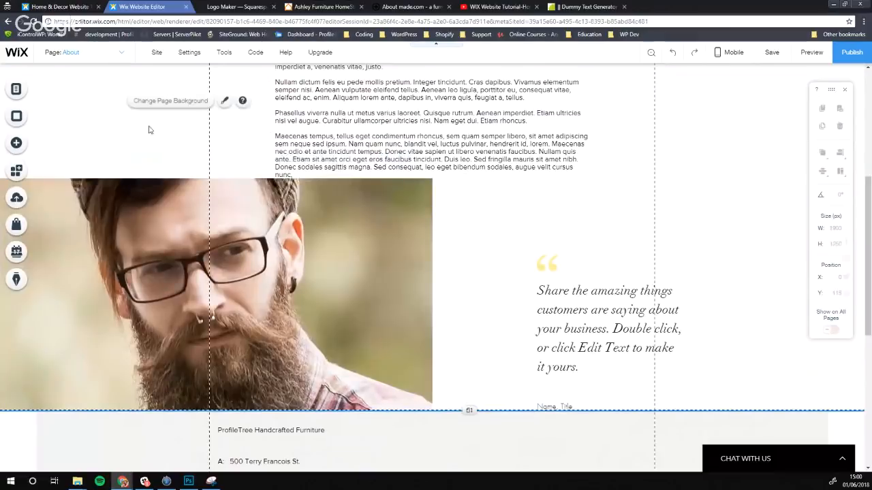
Nudge the quote text slightly left within its column
{"action": "left_click", "coordinate": [586, 323]}
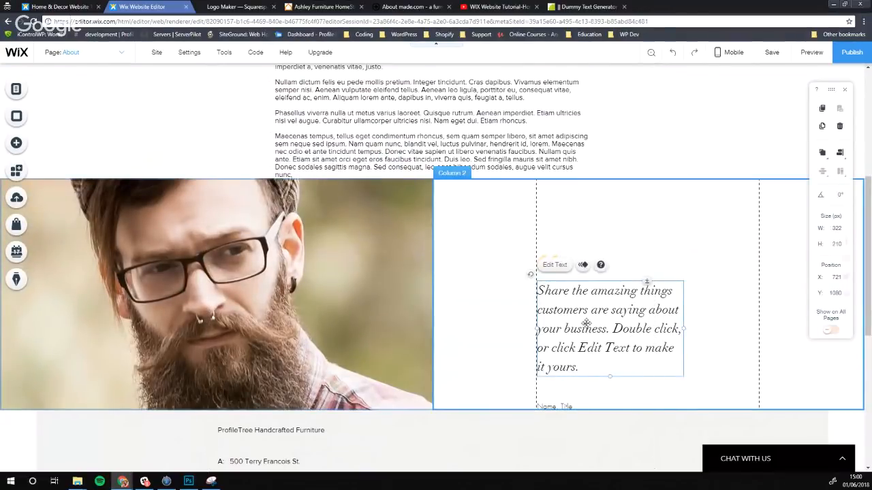
{"action": "mouse_move", "coordinate": [587, 323]}
{"action": "left_mouse_down"}
{"action": "mouse_move", "coordinate": [556, 321]}
{"action": "mouse_move", "coordinate": [570, 319]}
{"action": "left_mouse_up"}
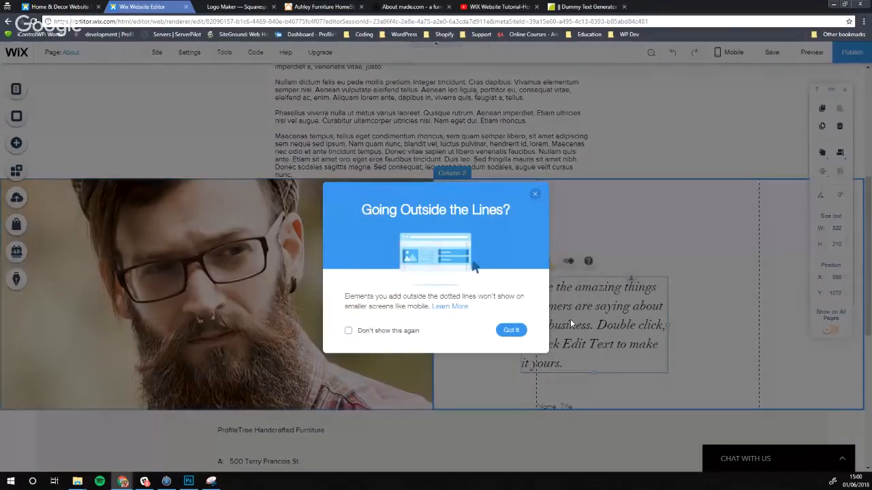
{"action": "left_click", "coordinate": [512, 331]}
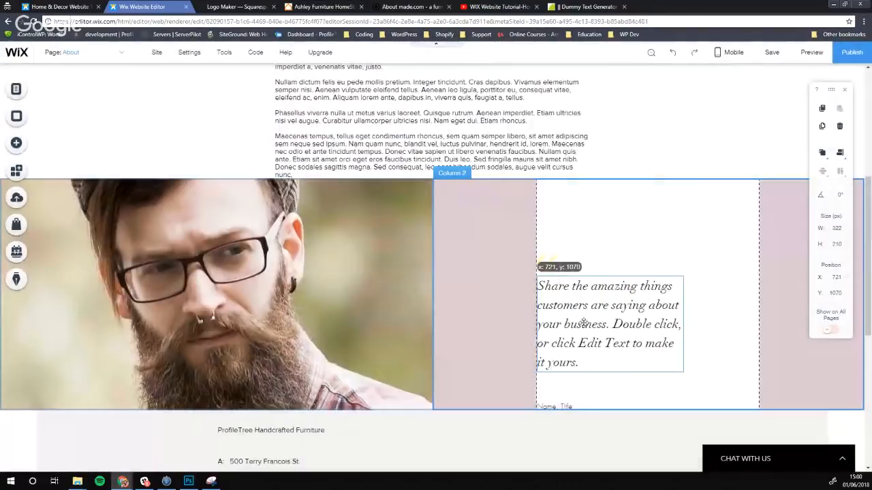
{"action": "left_click", "coordinate": [602, 219]}
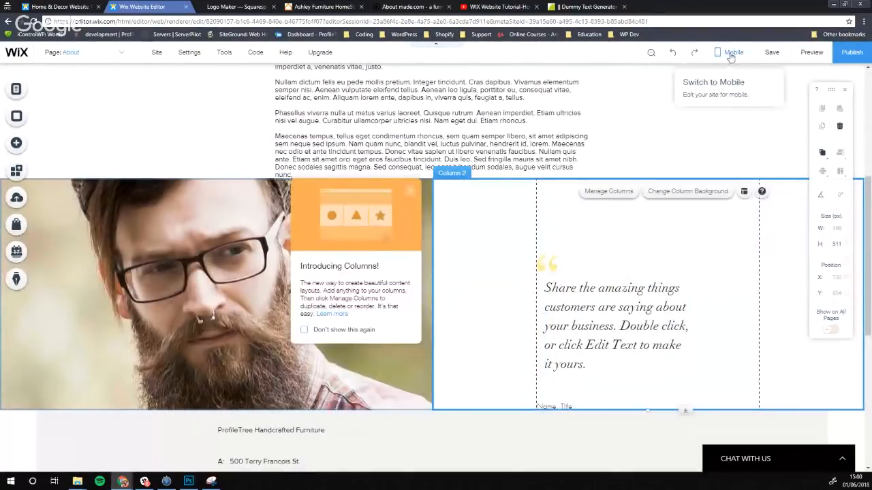
Save the site and dismiss the columns introduction popup
{"action": "left_click", "coordinate": [772, 52]}
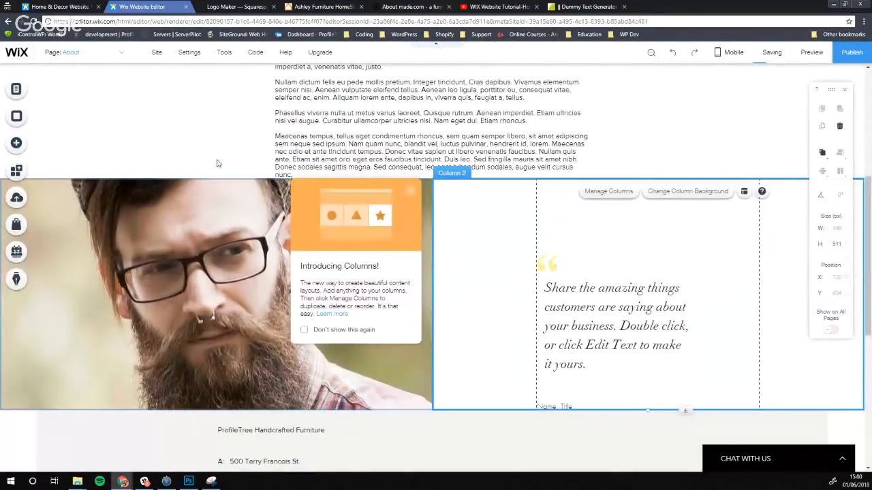
{"action": "left_click", "coordinate": [411, 191]}
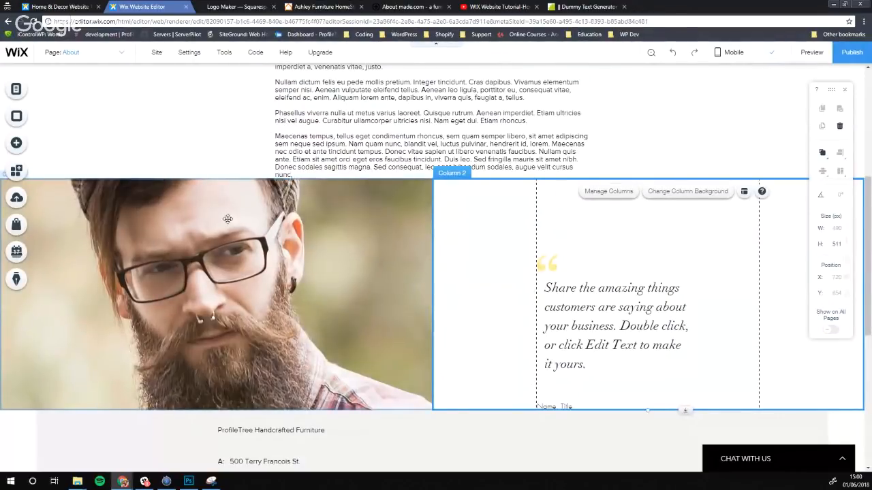
{"action": "left_click", "coordinate": [208, 230]}
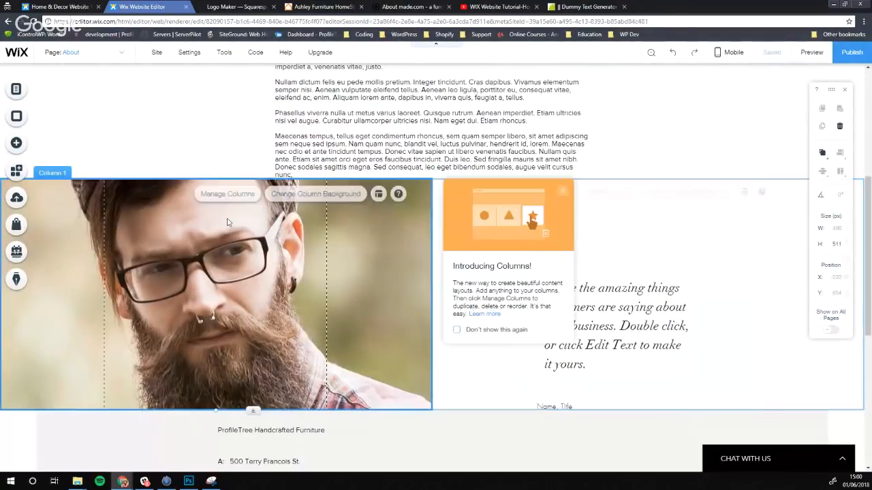
{"action": "left_click", "coordinate": [166, 136]}
Set the testimonial strip to page width and review the result
{"action": "left_click", "coordinate": [162, 409]}
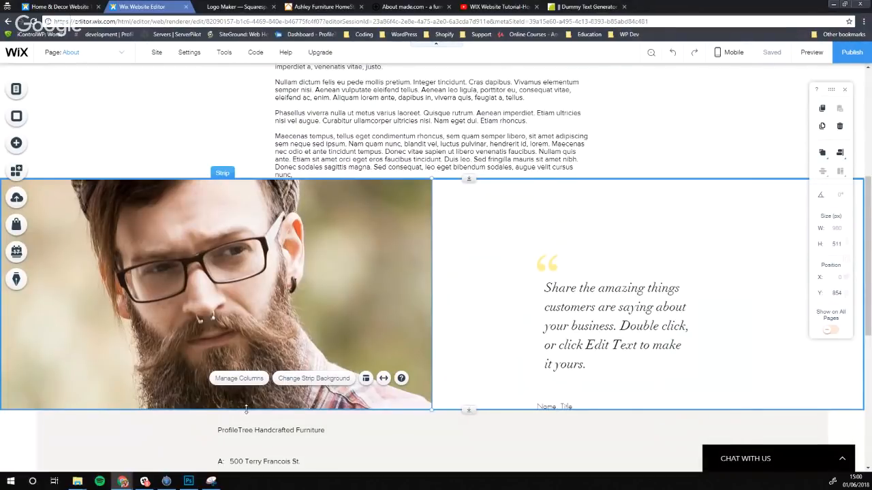
{"action": "left_click", "coordinate": [384, 378]}
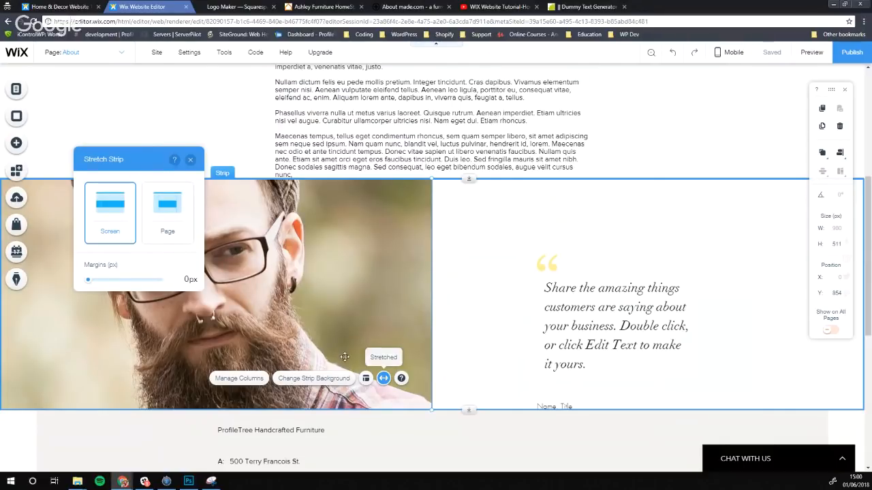
{"action": "left_click", "coordinate": [161, 218]}
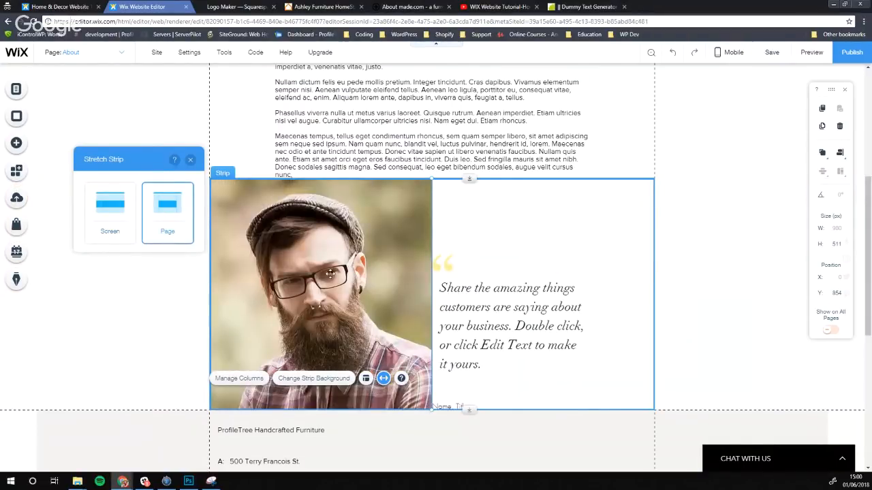
{"action": "left_click", "coordinate": [730, 189]}
{"action": "scroll", "coordinate": [634, 183], "scroll_direction": "up", "scroll_amount": 3}
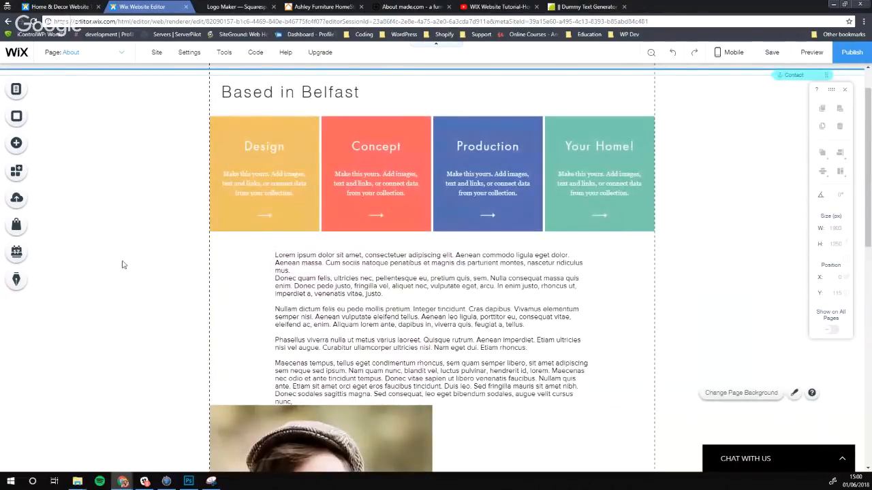
{"action": "scroll", "coordinate": [109, 270], "scroll_direction": "down", "scroll_amount": 3}
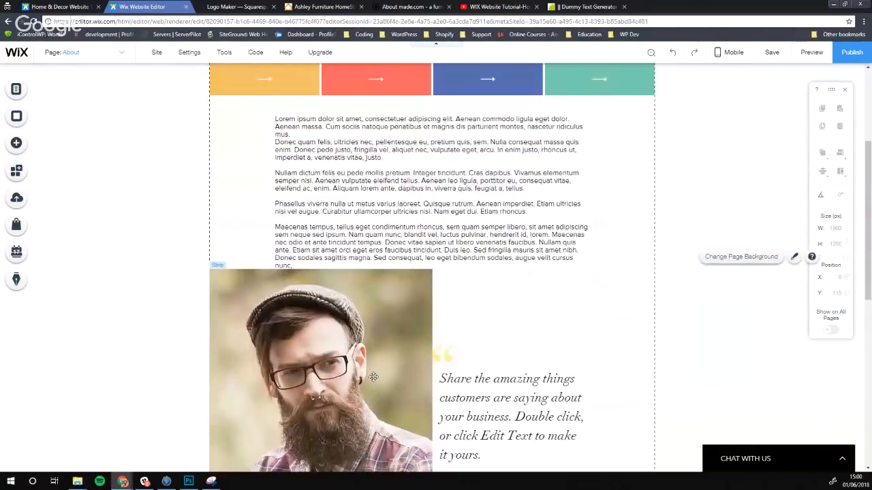
{"action": "scroll", "coordinate": [379, 344], "scroll_direction": "up", "scroll_amount": 2}
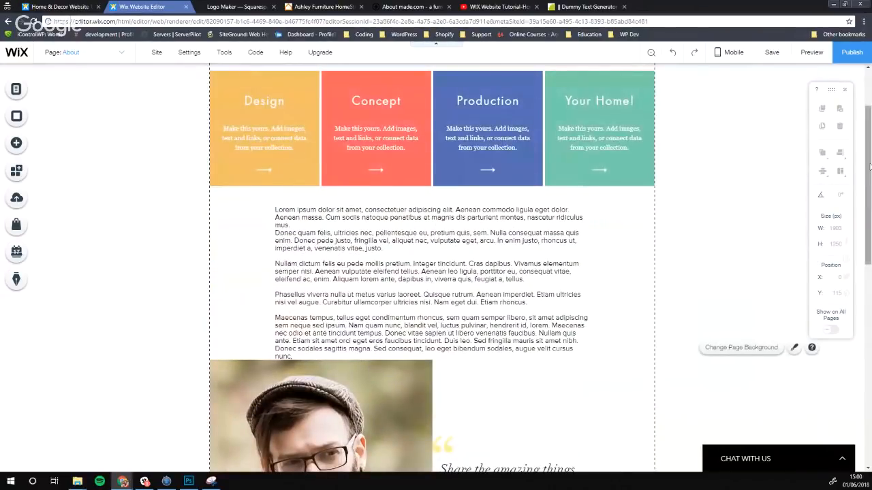
{"action": "scroll", "coordinate": [268, 220], "scroll_direction": "down", "scroll_amount": 4}
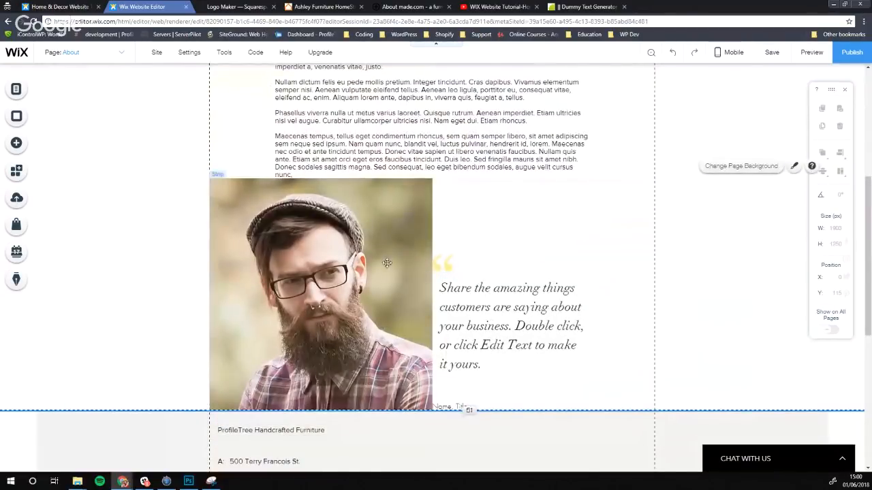
Try shortening the strip and reduce the quote's font size to 23
{"action": "left_click", "coordinate": [339, 269]}
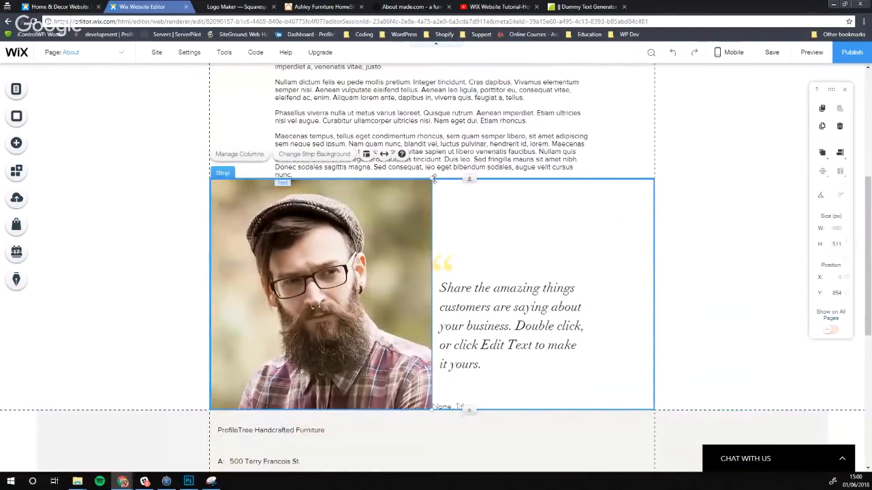
{"action": "left_click_drag", "start_coordinate": [433, 179], "coordinate": [436, 231]}
{"action": "left_click", "coordinate": [479, 308]}
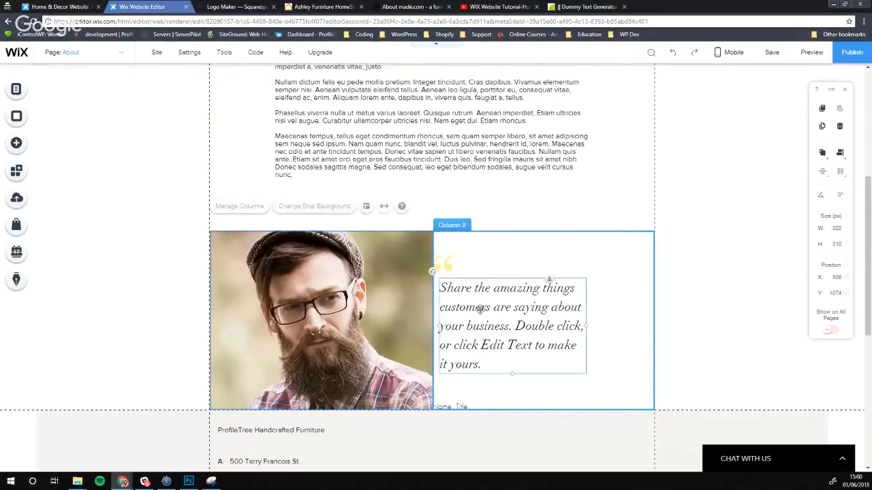
{"action": "left_click", "coordinate": [458, 263]}
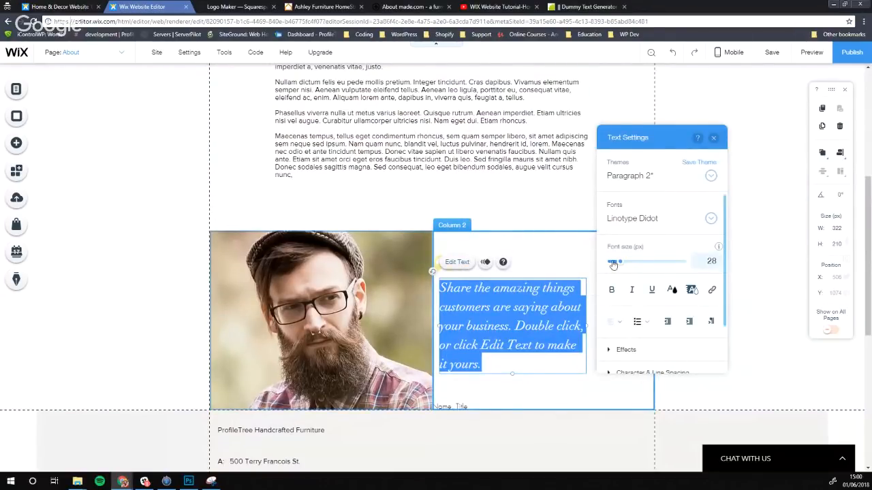
{"action": "left_click_drag", "start_coordinate": [618, 262], "coordinate": [619, 263]}
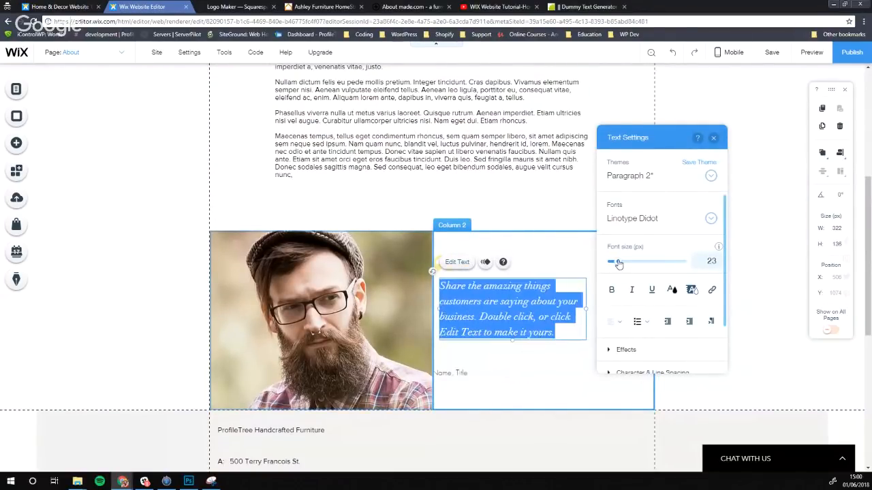
{"action": "left_click", "coordinate": [714, 392]}
{"action": "left_click", "coordinate": [336, 243]}
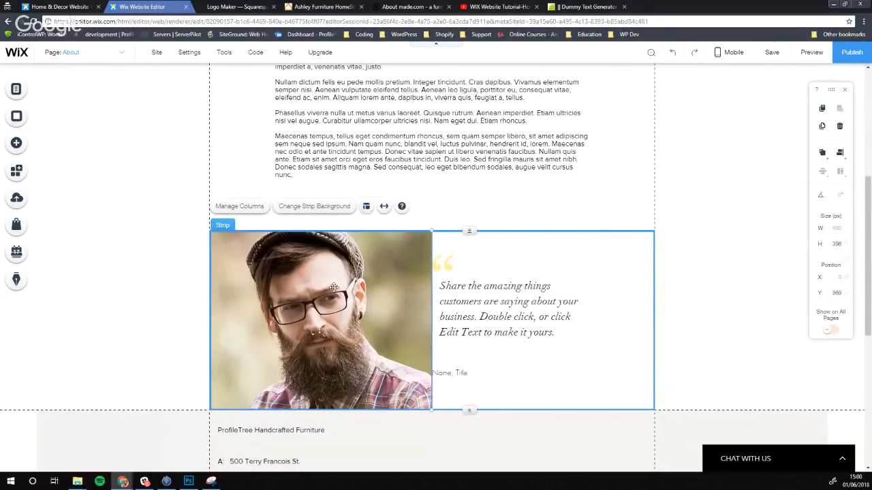
Swap the strip's columns so the quote is left and the photo right
{"action": "left_click", "coordinate": [318, 238]}
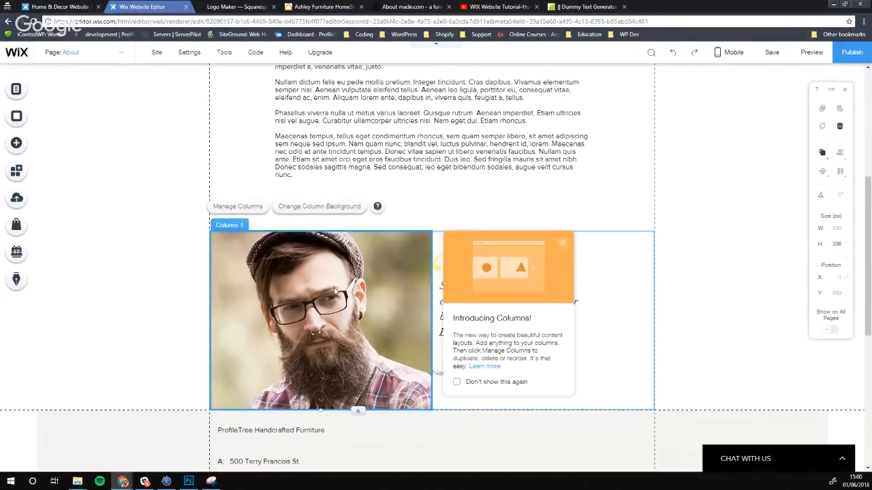
{"action": "left_click", "coordinate": [232, 207]}
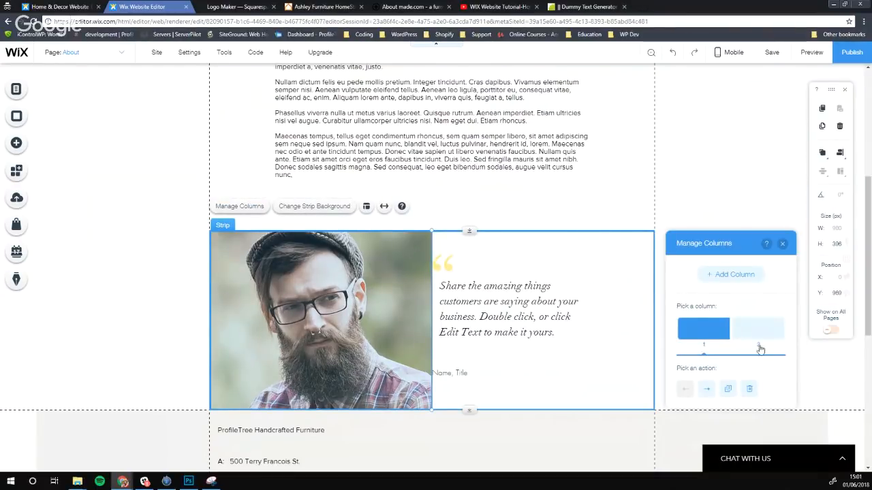
{"action": "left_click", "coordinate": [706, 388]}
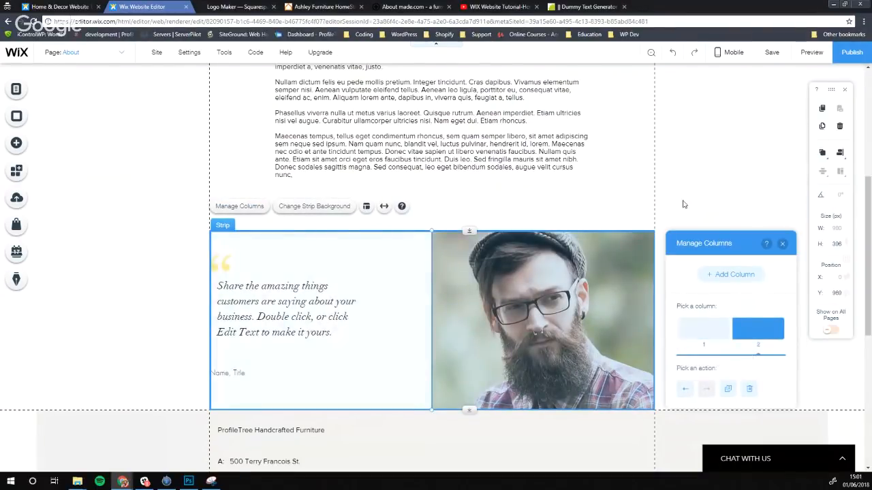
{"action": "left_click", "coordinate": [720, 146]}
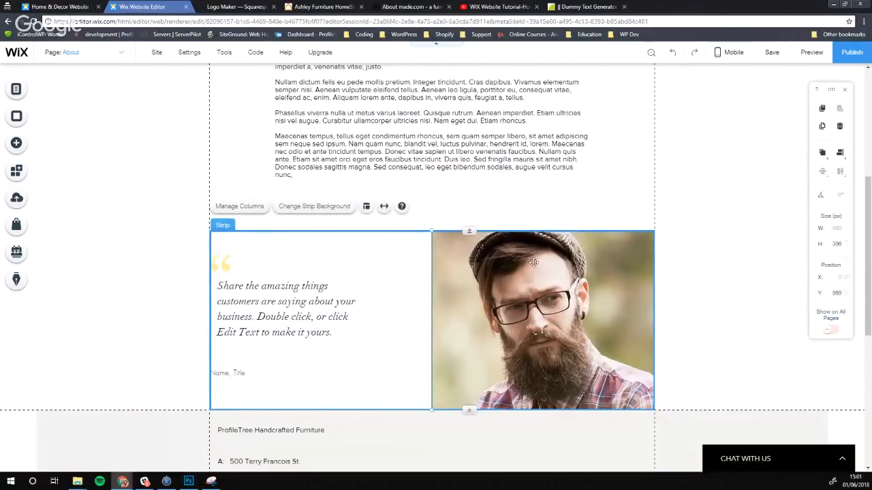
Move the strip up toward the text and pull the footer up beneath it
{"action": "left_click_drag", "start_coordinate": [469, 232], "coordinate": [470, 184]}
{"action": "left_click", "coordinate": [444, 402]}
{"action": "left_click_drag", "start_coordinate": [469, 406], "coordinate": [469, 372]}
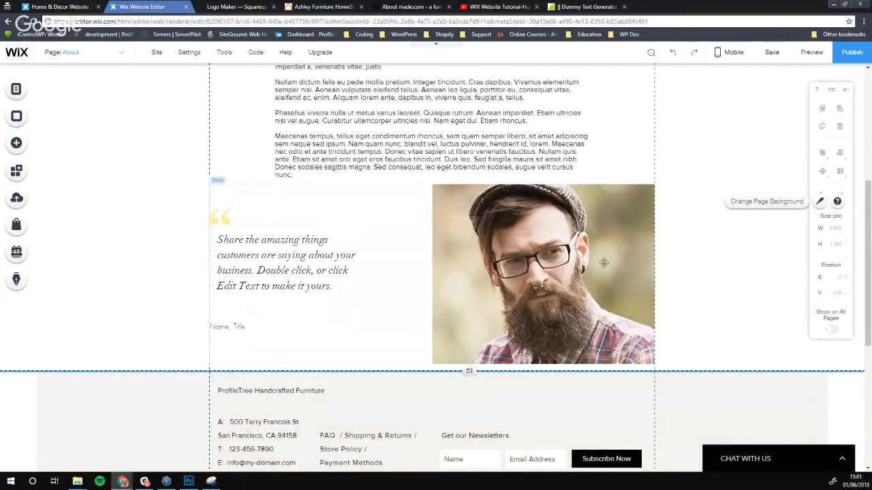
Choose Home from the page list to leave the About page
{"action": "scroll", "coordinate": [763, 208], "scroll_direction": "up", "scroll_amount": 4}
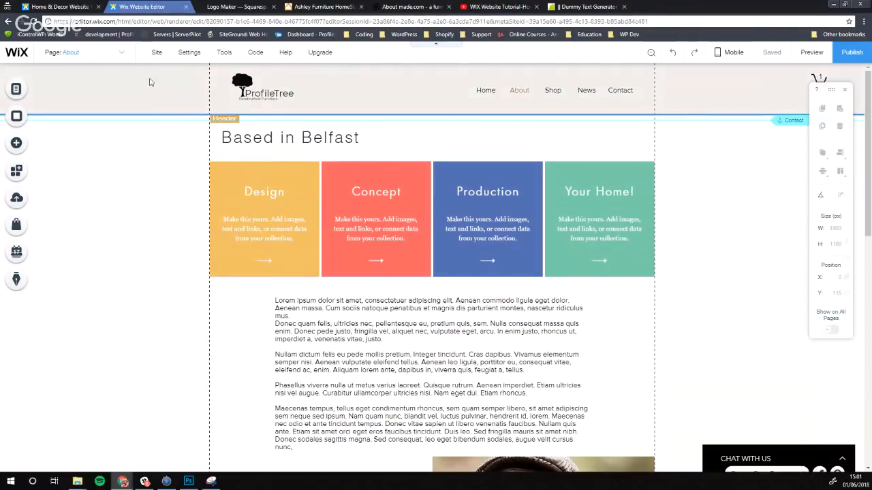
{"action": "left_click", "coordinate": [119, 55]}
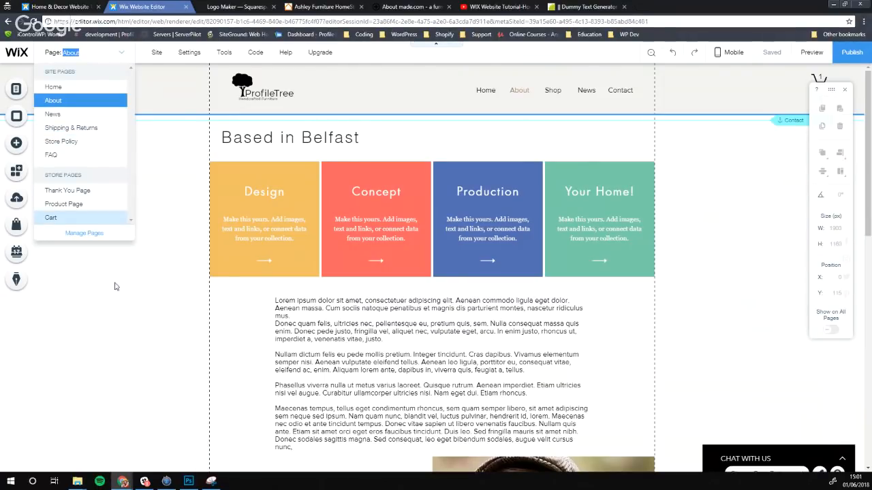
{"action": "left_click", "coordinate": [86, 271]}
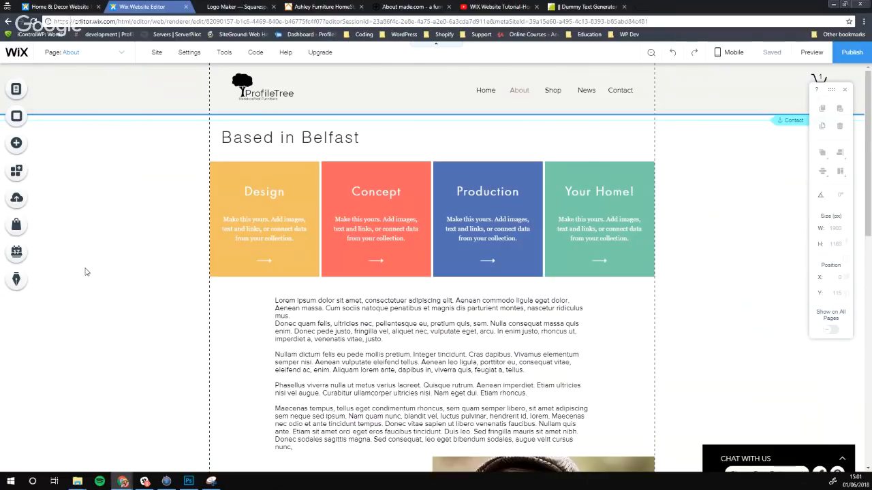
{"action": "left_click", "coordinate": [89, 54]}
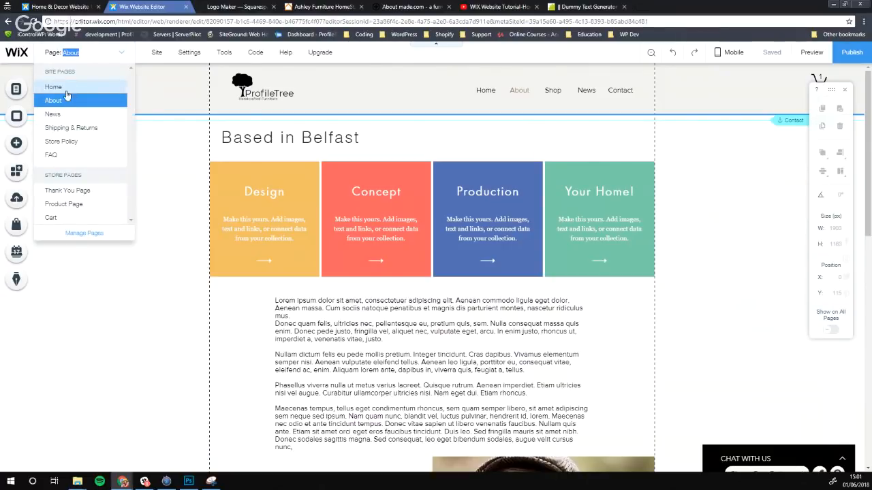
{"action": "left_click", "coordinate": [54, 88]}
{"action": "scroll", "coordinate": [151, 139], "scroll_direction": "down", "scroll_amount": 4}
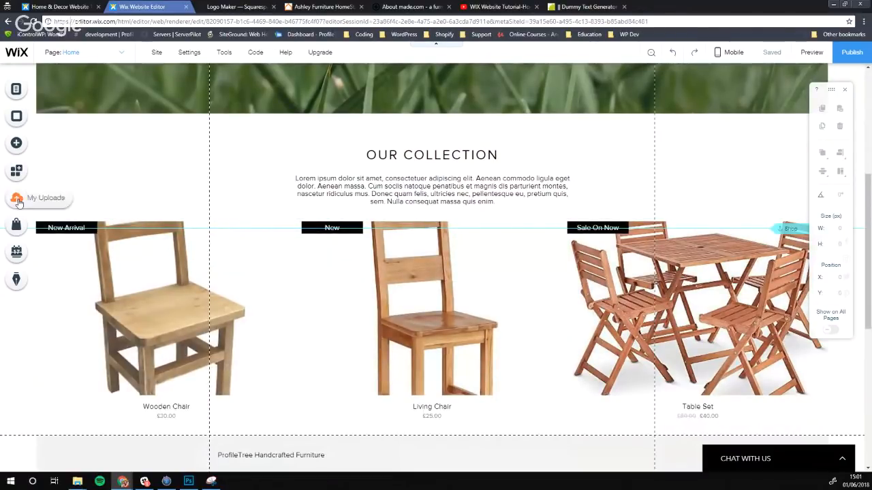
Add a Shop store page from My Store's Store Pages, showing the Living Chair and Table Set
{"action": "left_click", "coordinate": [17, 232]}
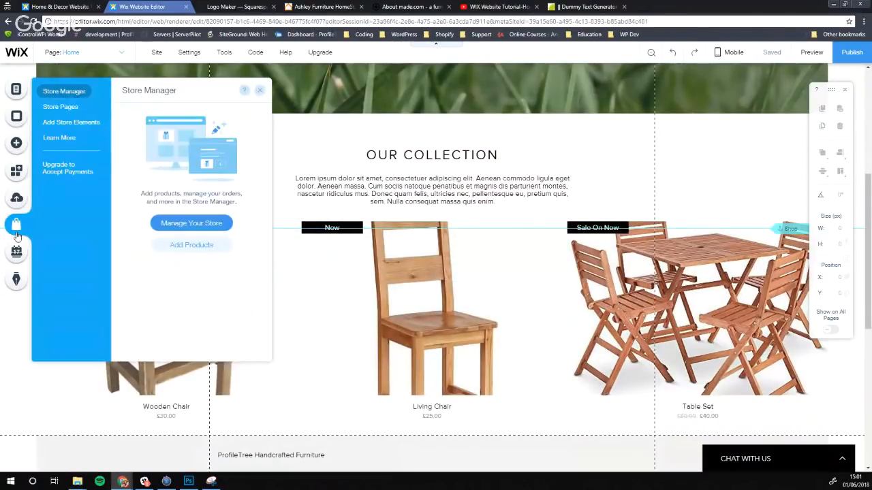
{"action": "left_click", "coordinate": [62, 107]}
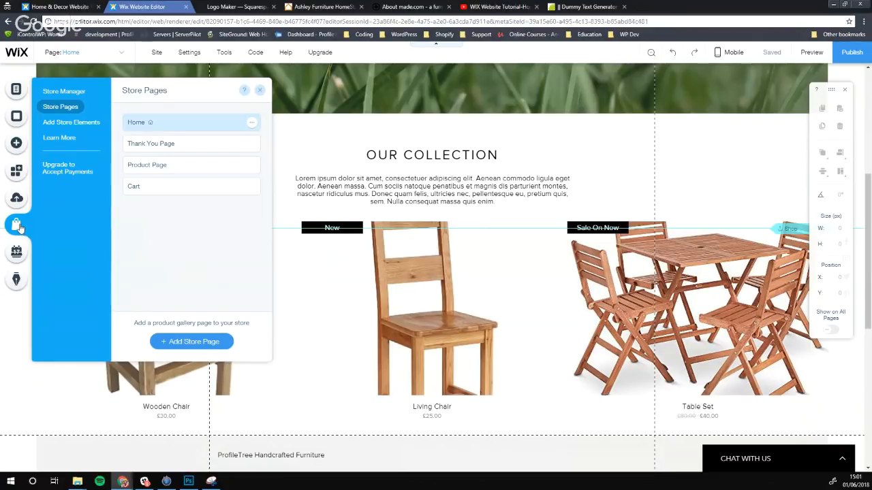
{"action": "left_click", "coordinate": [63, 93]}
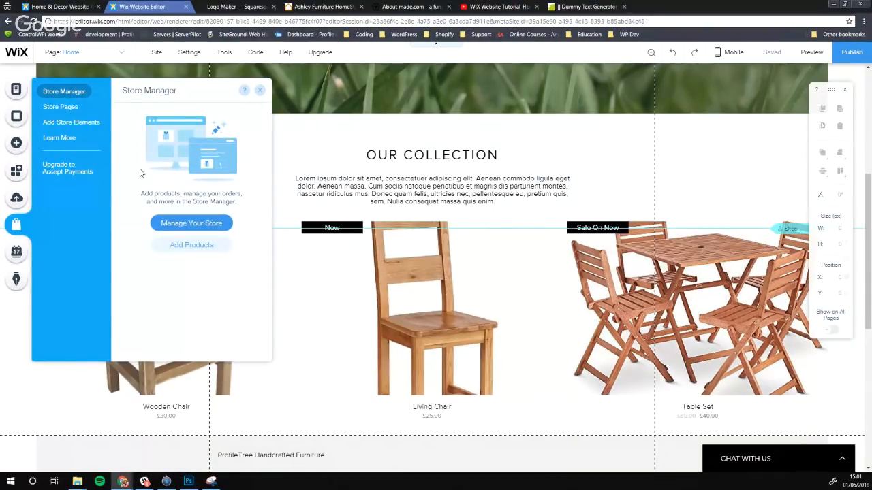
{"action": "left_click", "coordinate": [61, 107]}
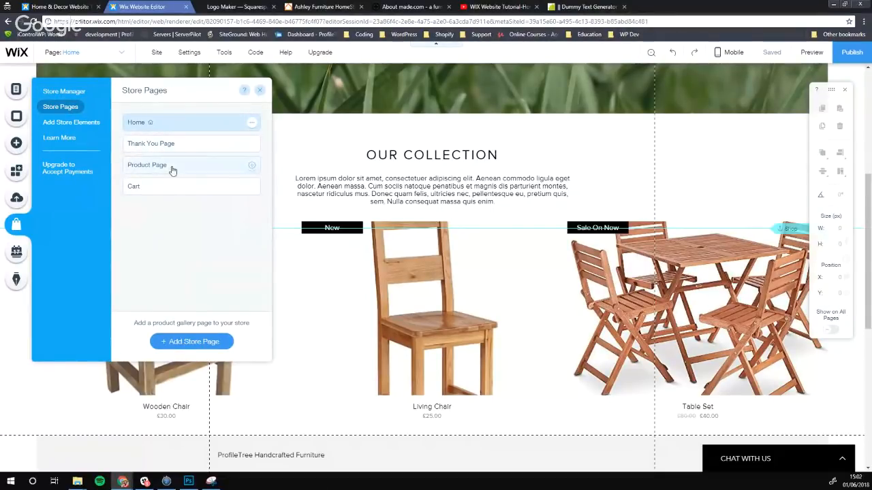
{"action": "left_click", "coordinate": [208, 342]}
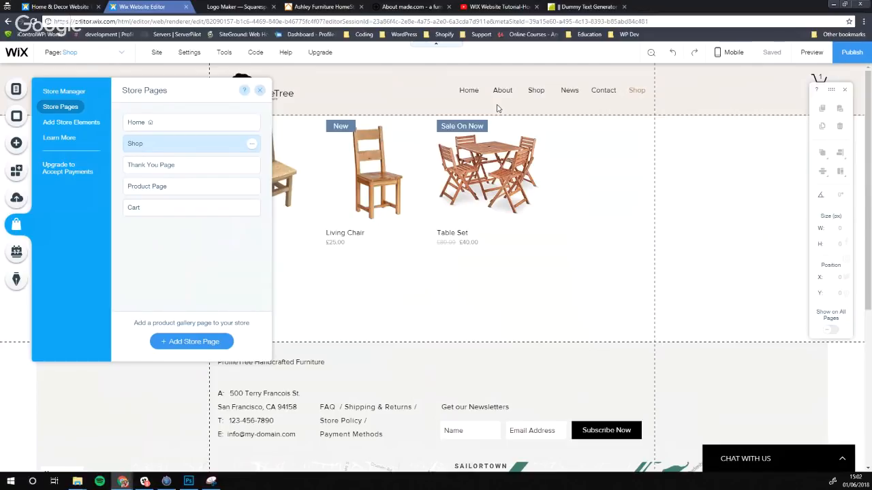
Try deleting the store's product gallery, dismissing the delete-store warning both times
{"action": "left_click", "coordinate": [463, 204]}
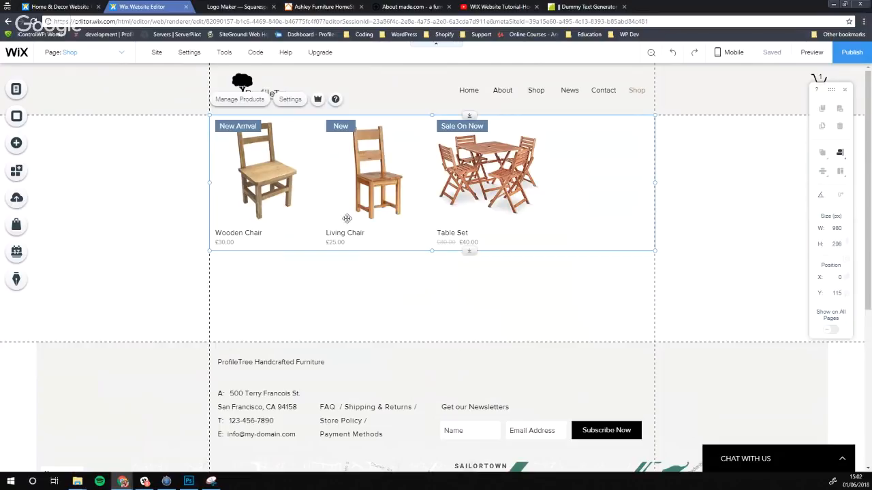
{"action": "key", "text": "Delete"}
{"action": "left_click", "coordinate": [535, 314]}
{"action": "key", "text": "Delete"}
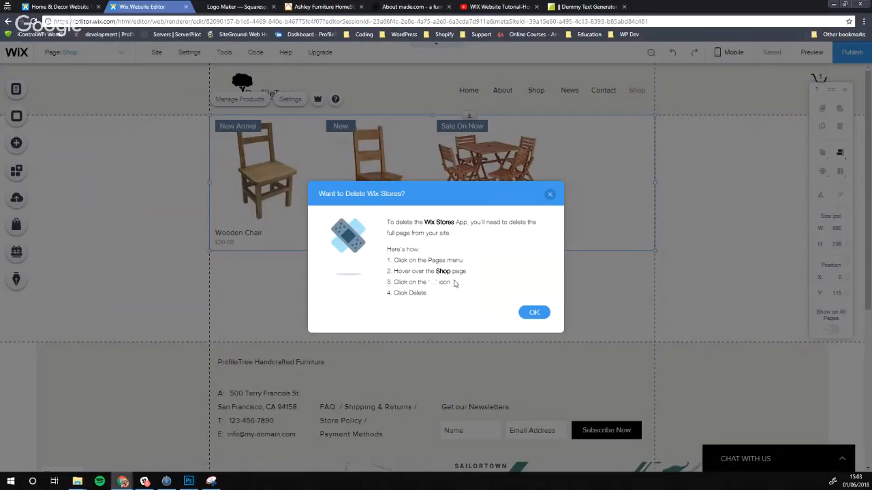
{"action": "left_click", "coordinate": [535, 314]}
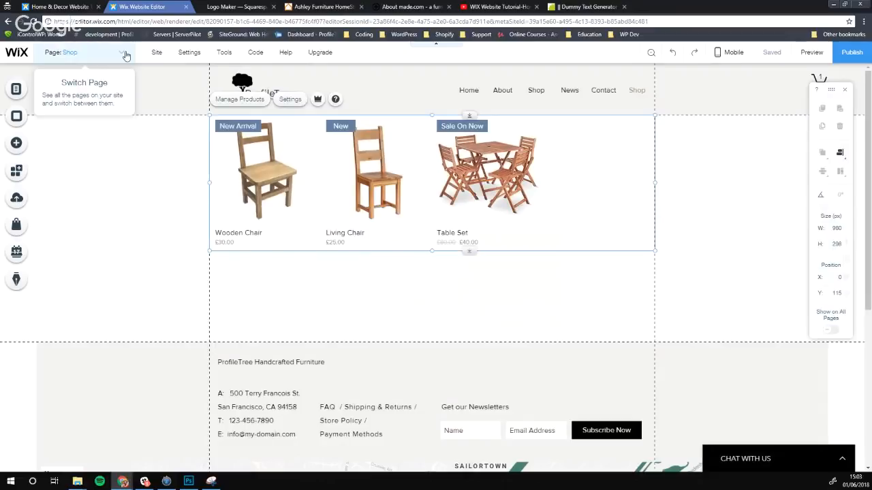
Delete the duplicate Shop page from the site's page list
{"action": "left_click", "coordinate": [65, 52]}
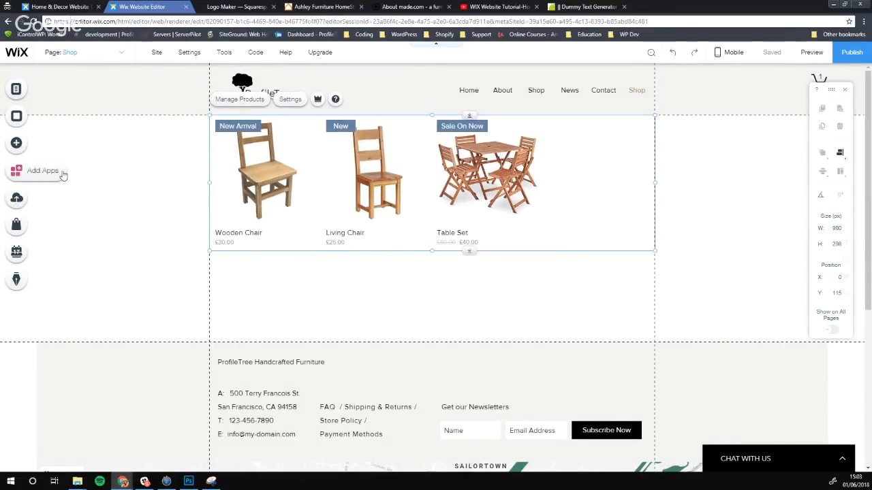
{"action": "left_click", "coordinate": [115, 57]}
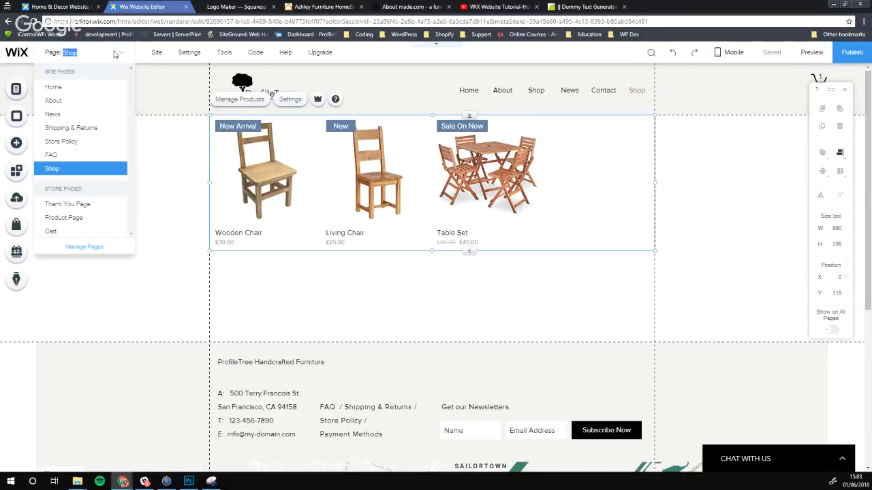
{"action": "left_click", "coordinate": [26, 90]}
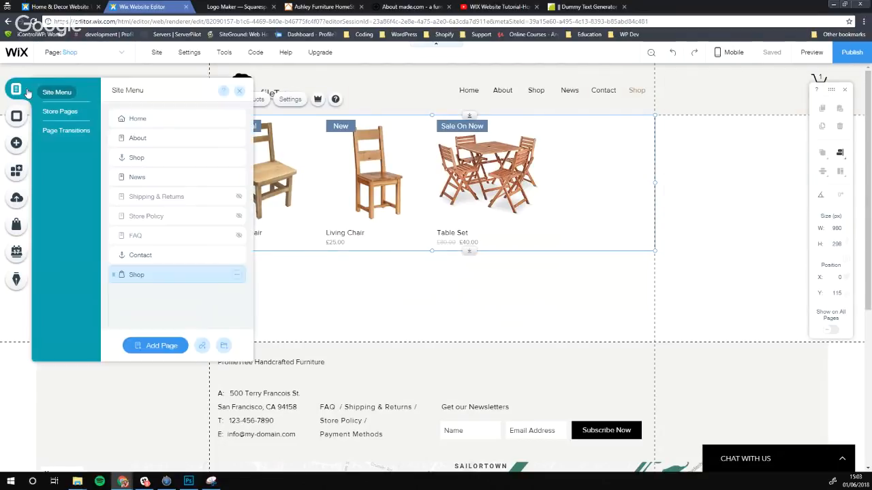
{"action": "left_click", "coordinate": [236, 274]}
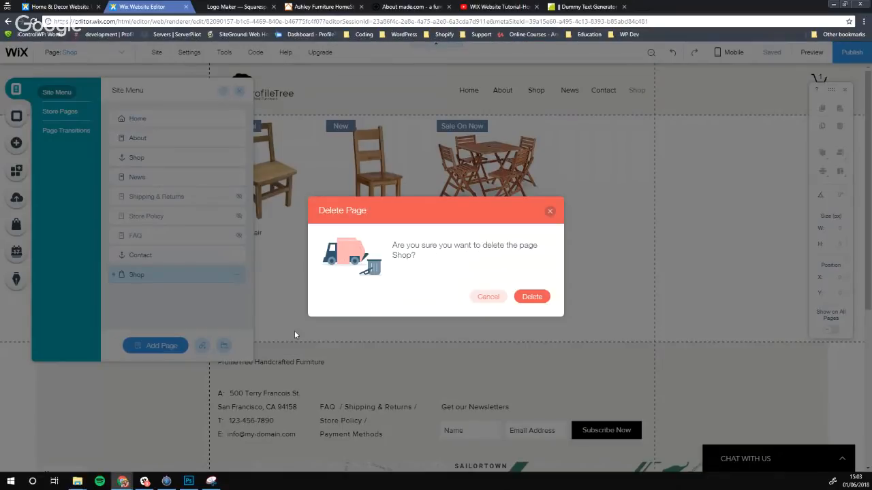
{"action": "left_click", "coordinate": [530, 298]}
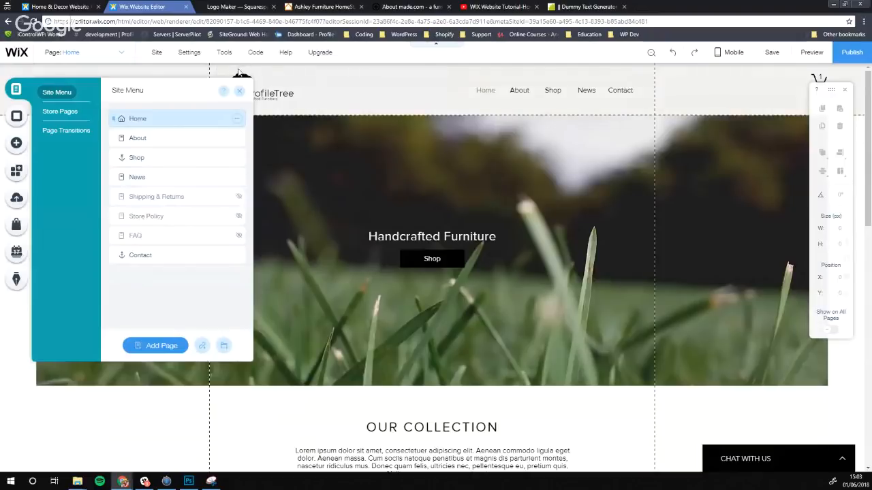
Close the Site Menu panel and scroll through the Home page to review it
{"action": "left_click", "coordinate": [240, 91]}
{"action": "scroll", "coordinate": [370, 226], "scroll_direction": "down", "scroll_amount": 6}
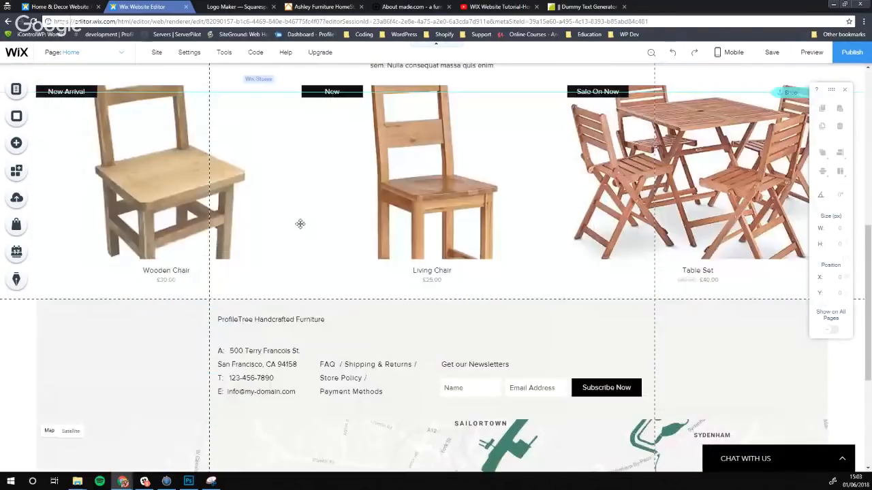
{"action": "scroll", "coordinate": [311, 186], "scroll_direction": "up", "scroll_amount": 3}
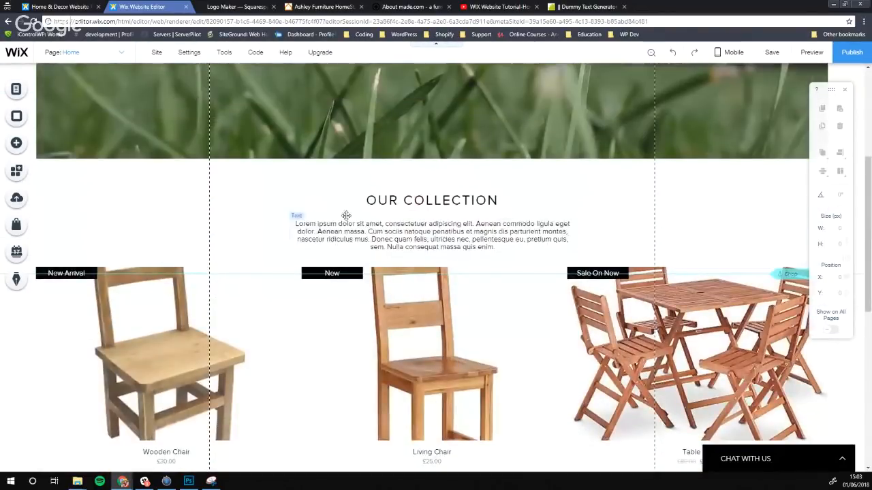
{"action": "scroll", "coordinate": [318, 202], "scroll_direction": "up", "scroll_amount": 4}
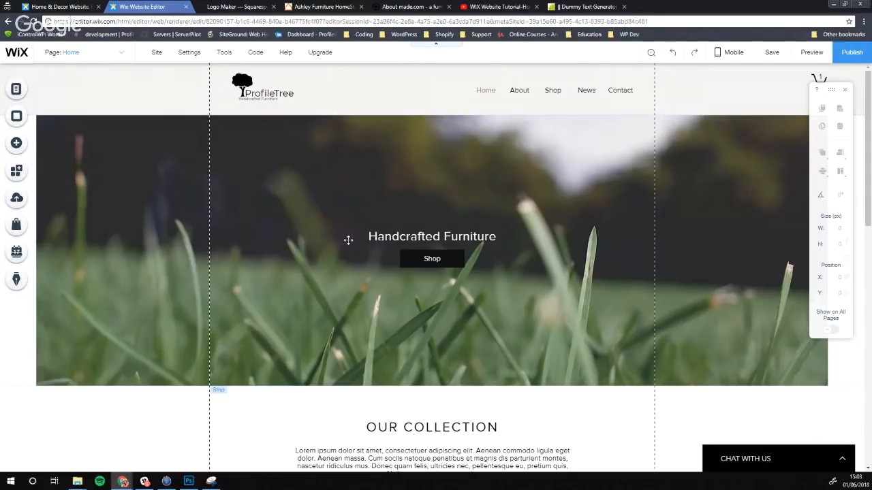
{"action": "scroll", "coordinate": [522, 265], "scroll_direction": "down", "scroll_amount": 3}
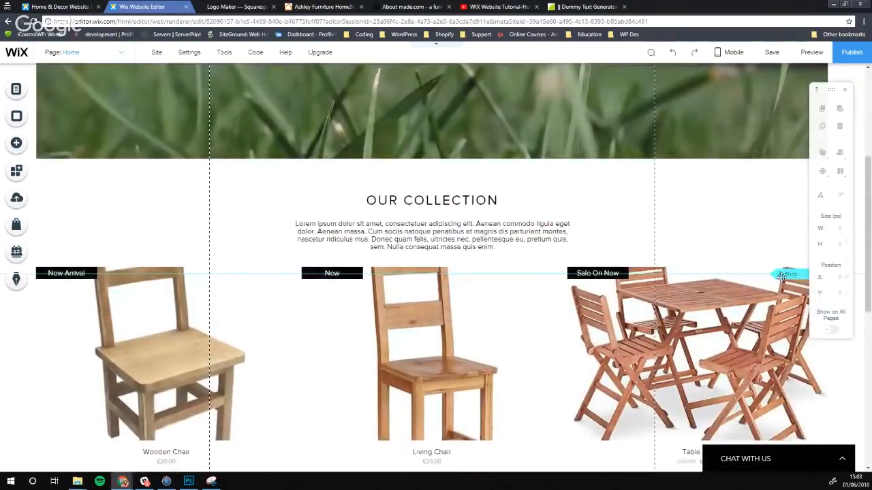
Nudge the Shop anchor slightly higher above the Our Collection product row
{"action": "left_click_drag", "start_coordinate": [782, 274], "coordinate": [784, 259]}
{"action": "scroll", "coordinate": [759, 375], "scroll_direction": "up", "scroll_amount": 3}
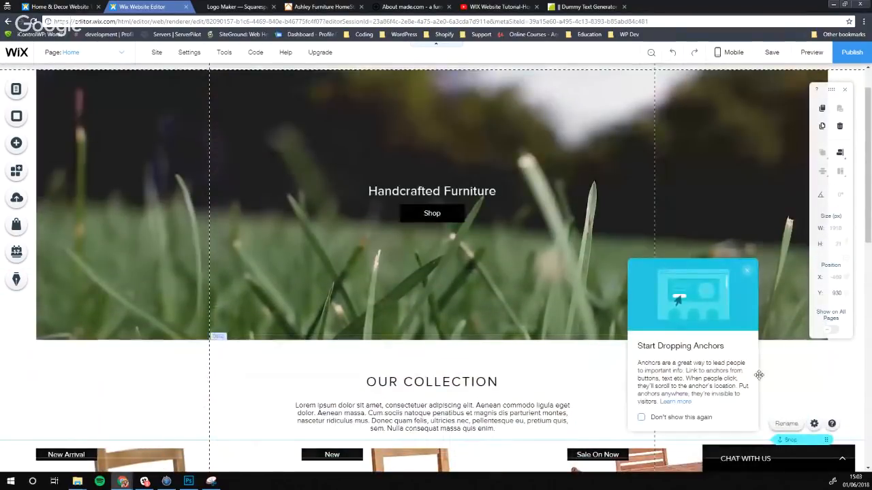
{"action": "left_click", "coordinate": [759, 374]}
{"action": "scroll", "coordinate": [525, 256], "scroll_direction": "up", "scroll_amount": 1}
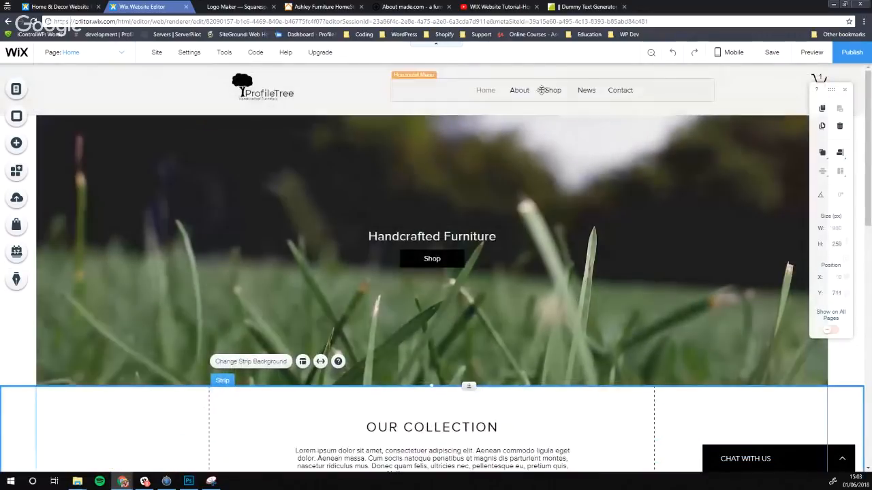